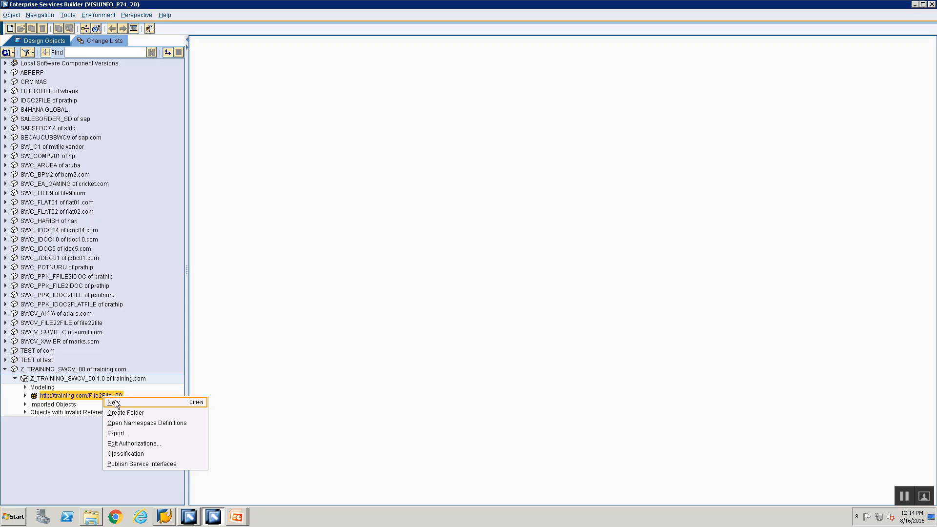
{"action": "left_click", "coordinate": [115, 403]}
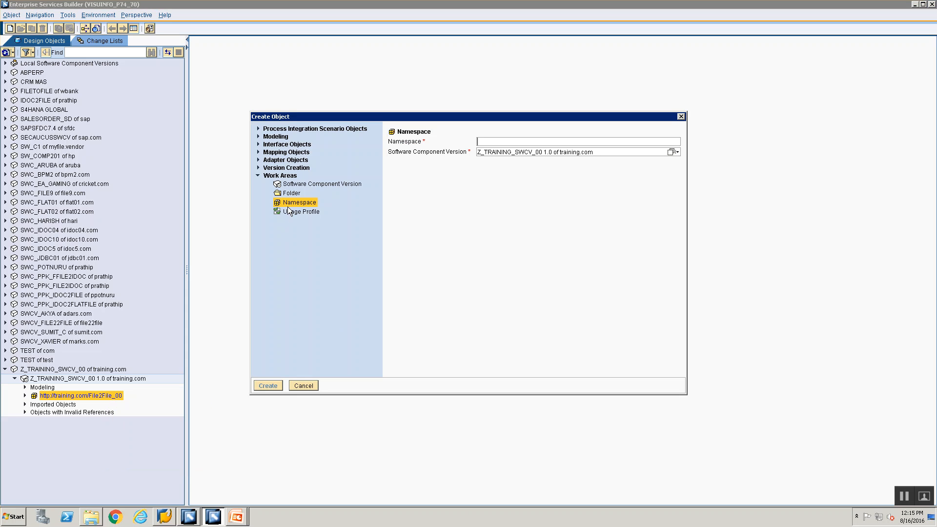
{"action": "left_click", "coordinate": [490, 142]}
{"action": "type", "text": "http://training.com/File2IDoc"}
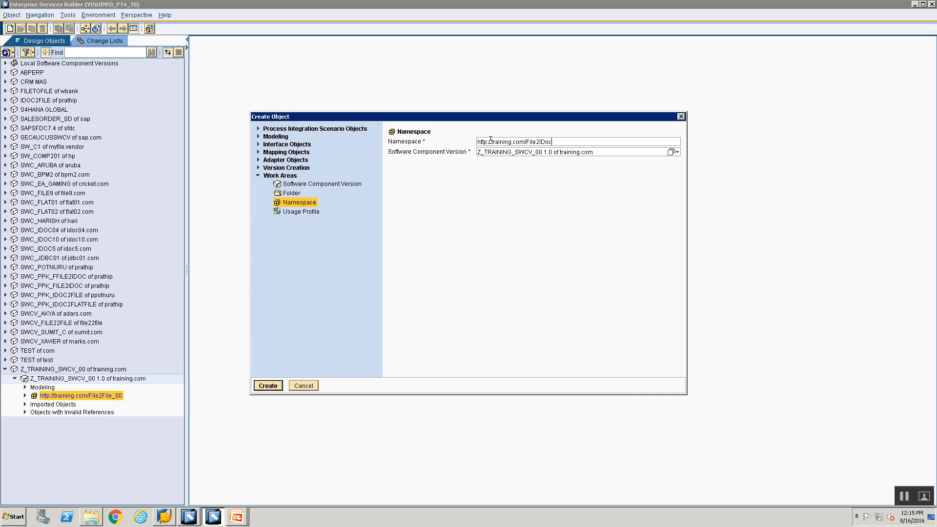
{"action": "type", "text": "_00"}
{"action": "left_click", "coordinate": [273, 384]}
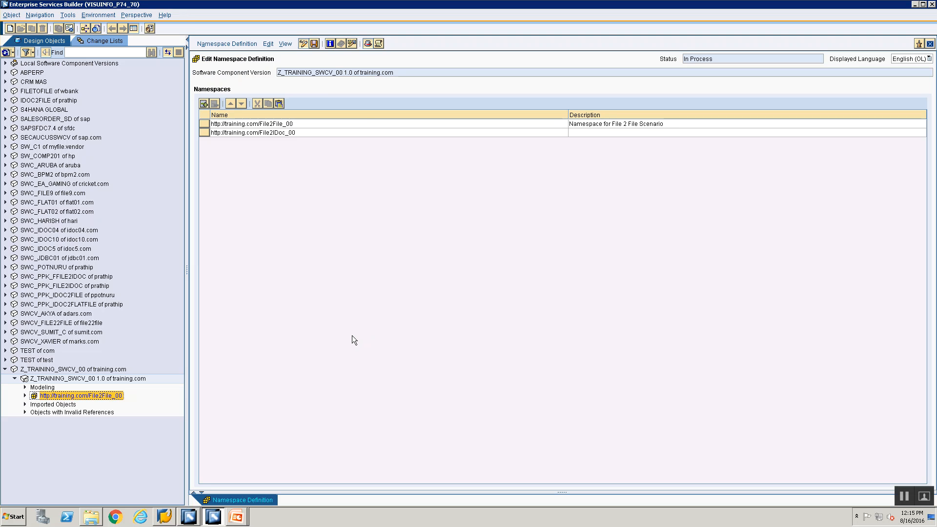
- Describe the File2IDoc_00 namespace as "Namespace for File 2 IDoc Scenario", then save and close the namespace definition
{"action": "left_click", "coordinate": [598, 133]}
{"action": "type", "text": "Namespace for "}
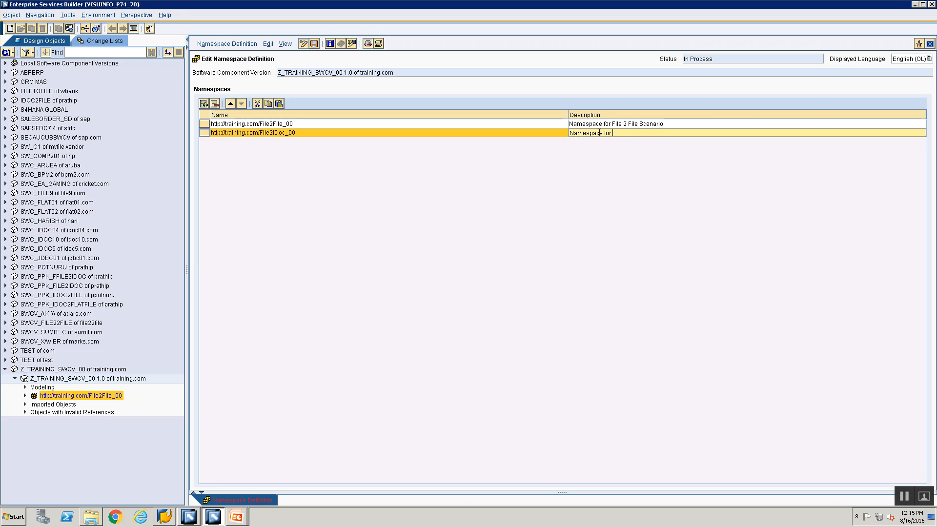
{"action": "type", "text": "Dile 2 IDoc Scenario"}
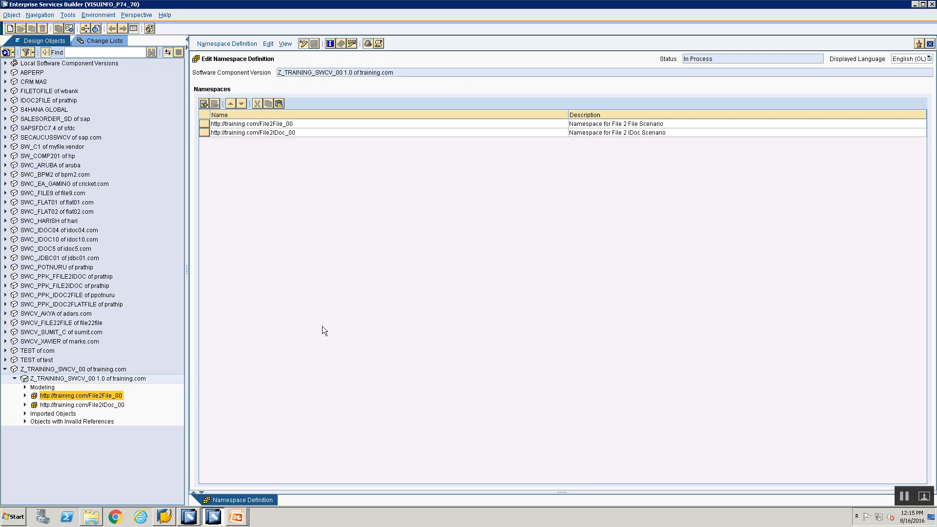
{"action": "left_click", "coordinate": [103, 404]}
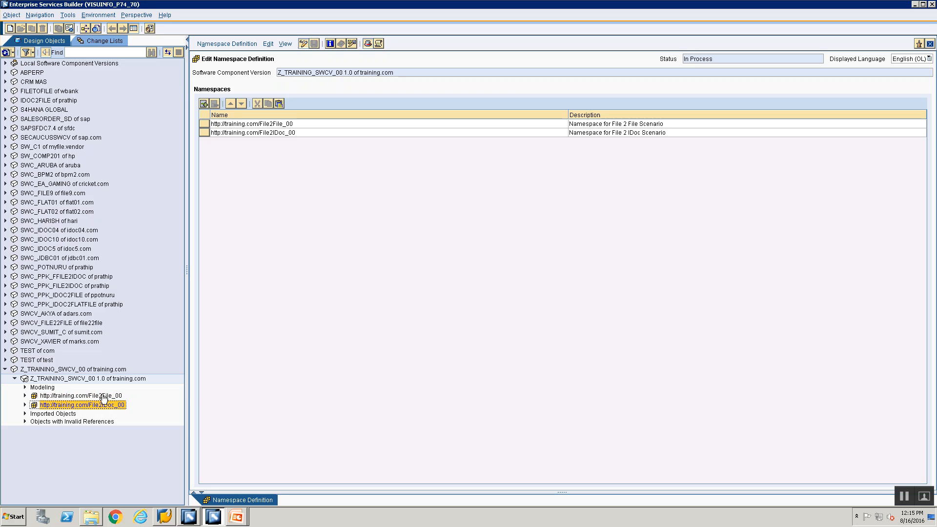
{"action": "left_click", "coordinate": [930, 44]}
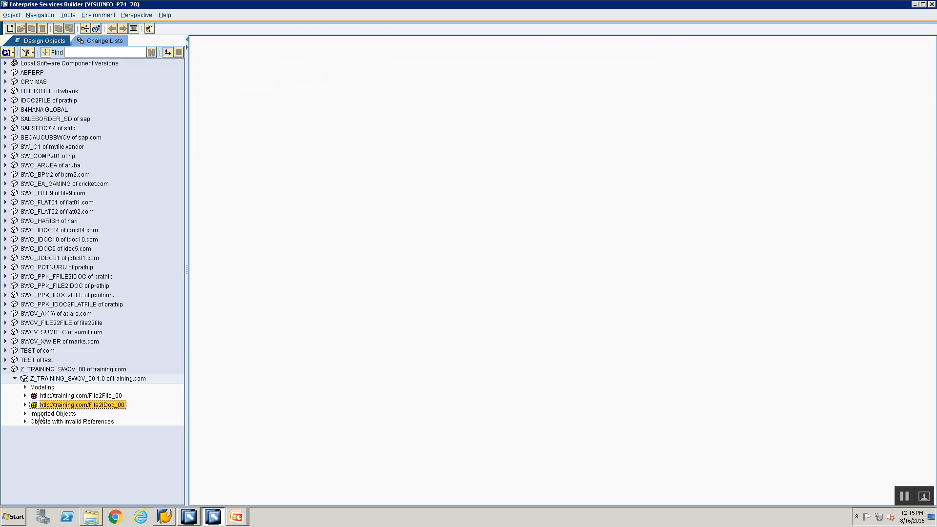
- Switch to PowerPoint and review the File 2 Idoc Steps slide, then return to Enterprise Services Builder
{"action": "left_click", "coordinate": [237, 516]}
{"action": "left_click", "coordinate": [238, 501]}
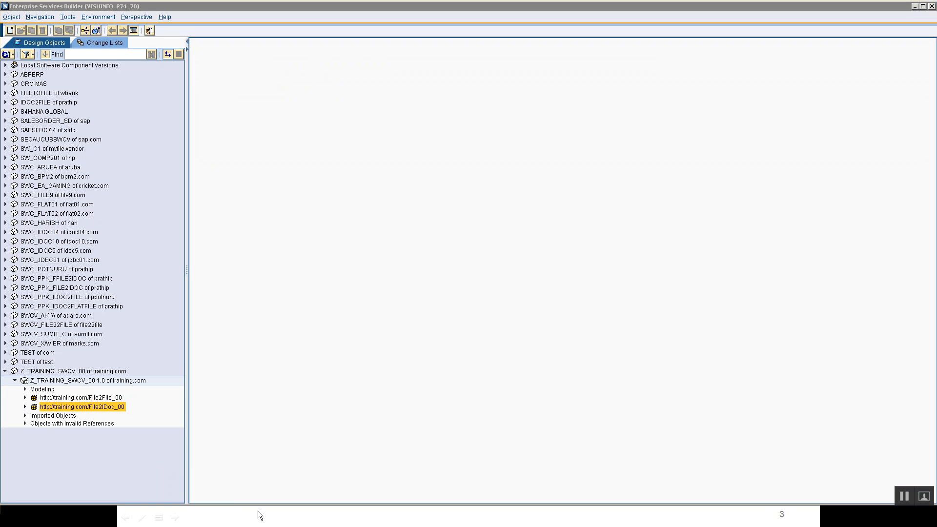
{"action": "key", "text": "Escape"}
{"action": "key", "text": "alt+Tab"}
{"action": "key", "text": "alt+Tab"}
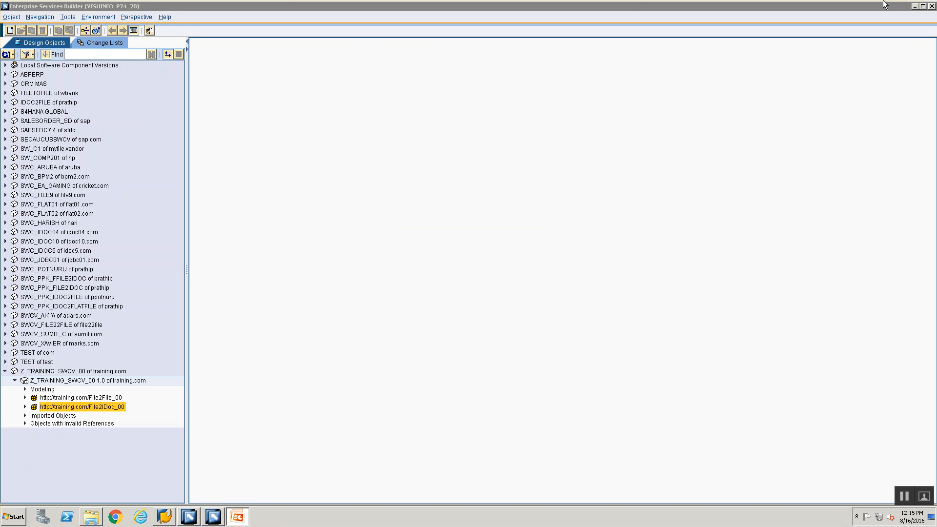
{"action": "left_click", "coordinate": [911, 9]}
{"action": "left_click", "coordinate": [913, 7]}
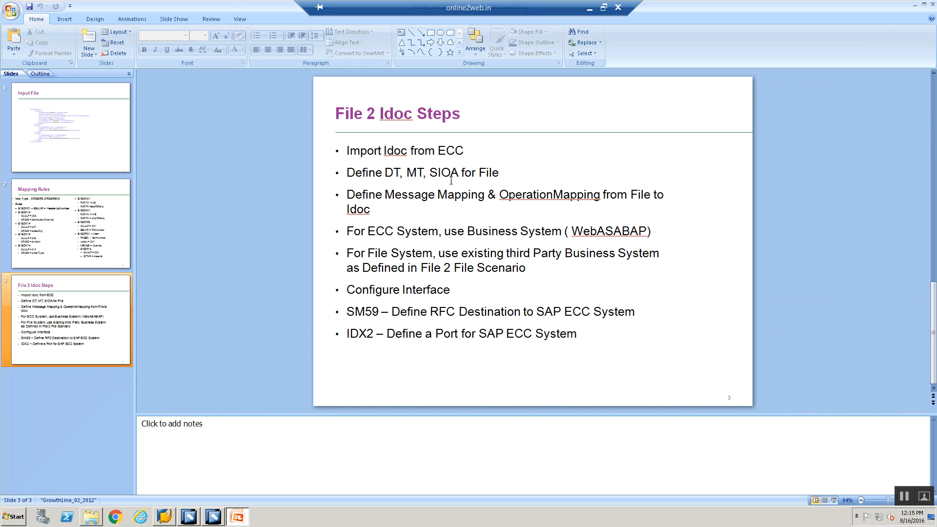
{"action": "left_click", "coordinate": [211, 519]}
{"action": "left_click", "coordinate": [168, 520]}
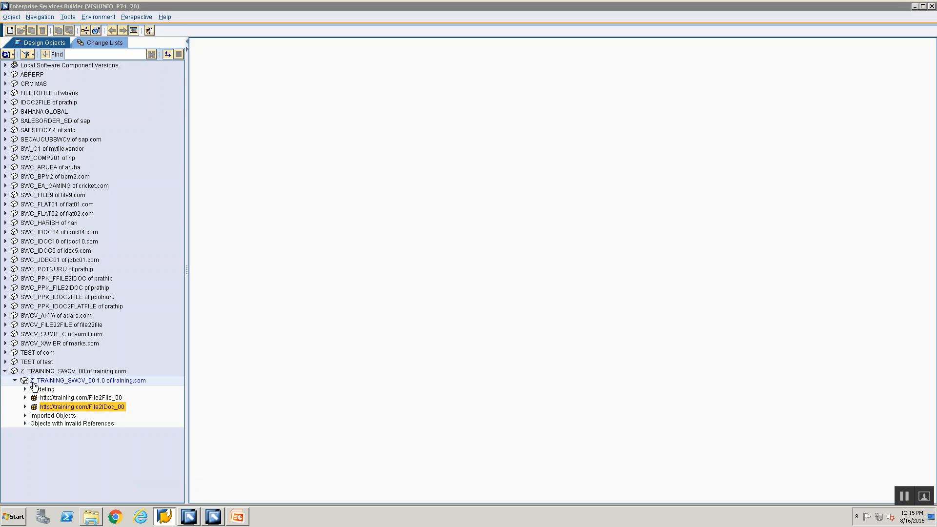
- Open software component version Z_TRAINING_SWCV_00 1.0 in edit mode, ready for the SAP system connection data
{"action": "left_click", "coordinate": [42, 381]}
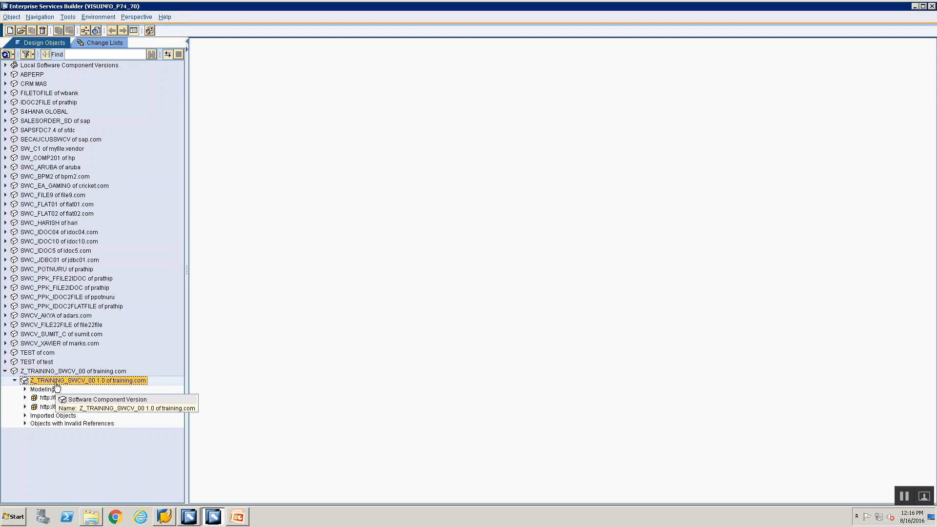
{"action": "left_click", "coordinate": [54, 372]}
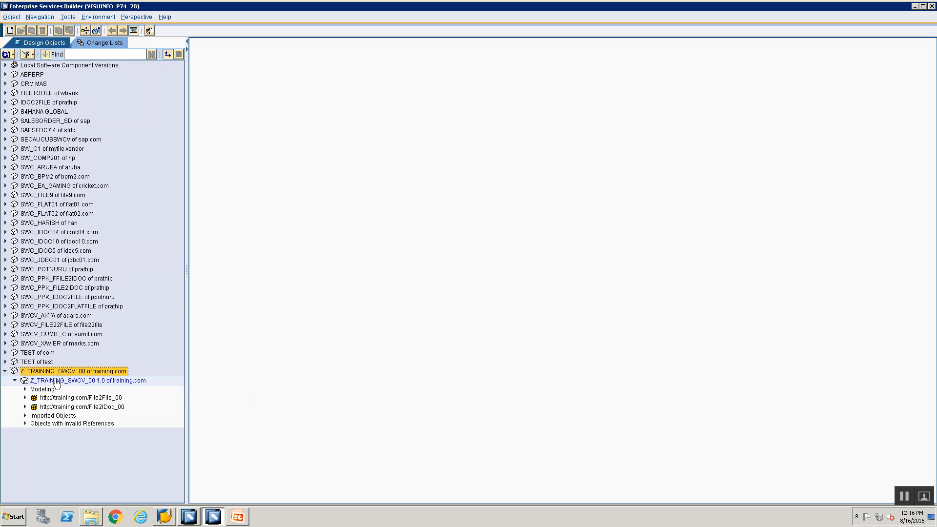
{"action": "left_click", "coordinate": [56, 381]}
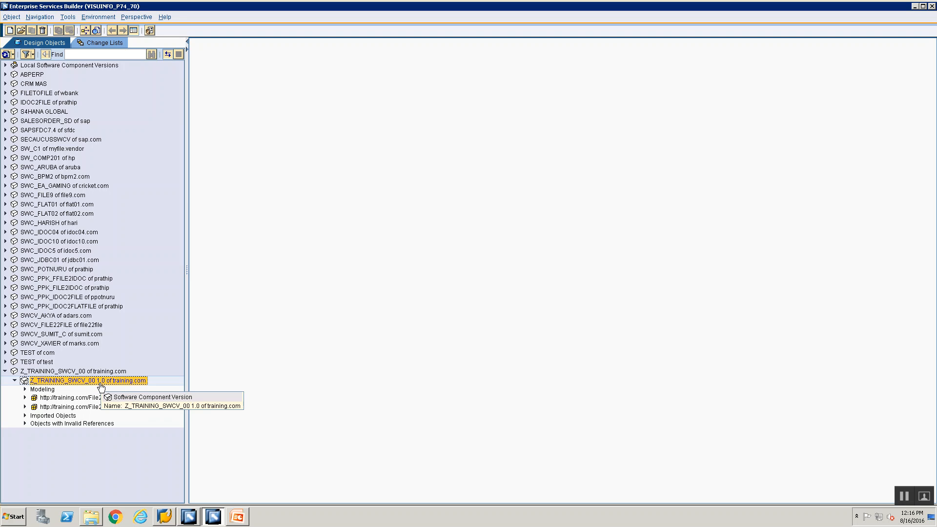
{"action": "double_click", "coordinate": [100, 382]}
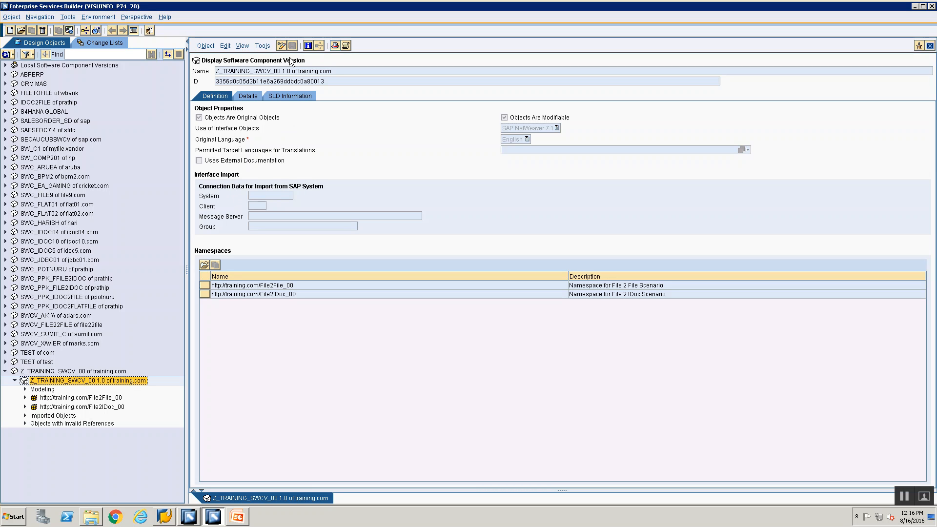
{"action": "left_click", "coordinate": [282, 45]}
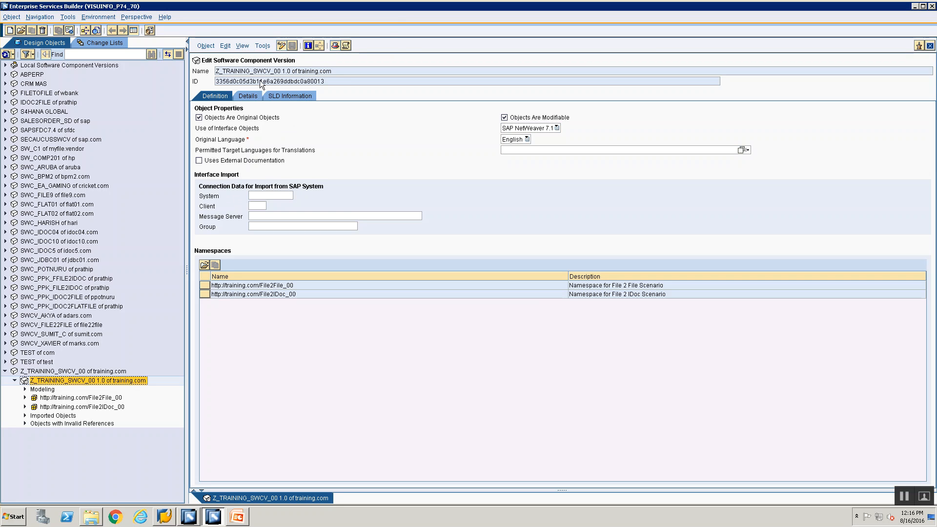
{"action": "left_click", "coordinate": [267, 194]}
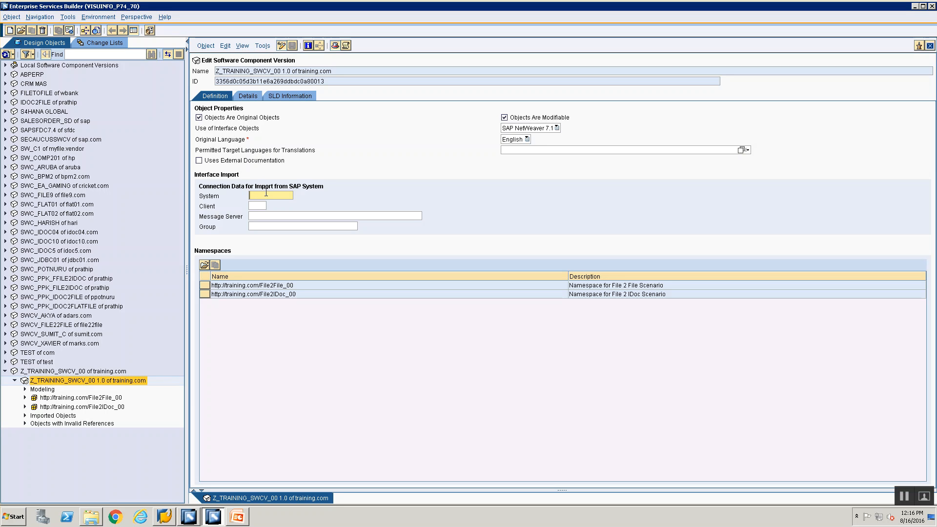
- Switch to SAP Logon and copy the application server address from the ECC TEST SYSTEM entry's properties
{"action": "left_click", "coordinate": [166, 519]}
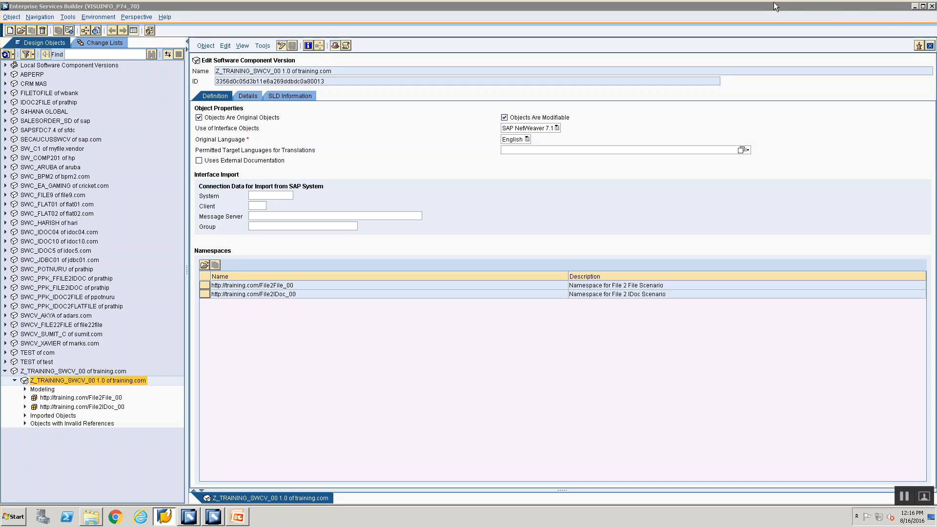
{"action": "left_click", "coordinate": [913, 6]}
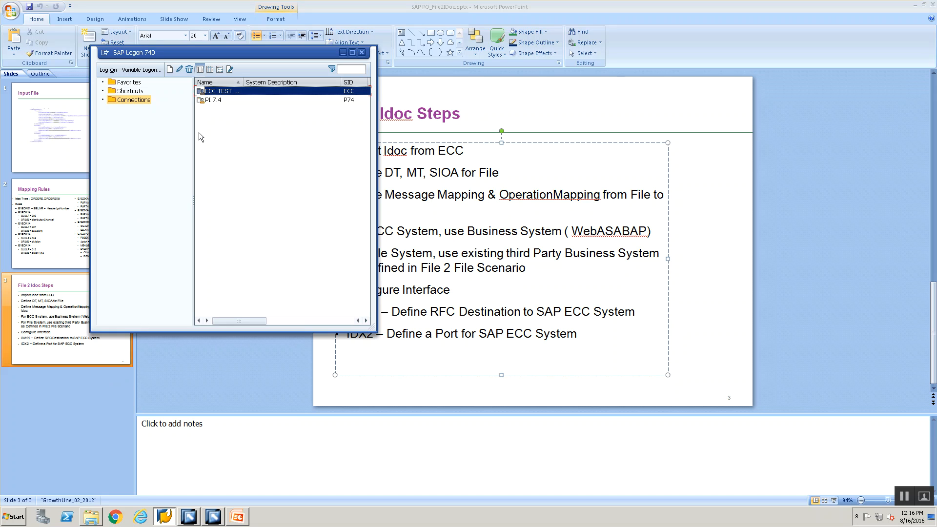
{"action": "right_click", "coordinate": [216, 93]}
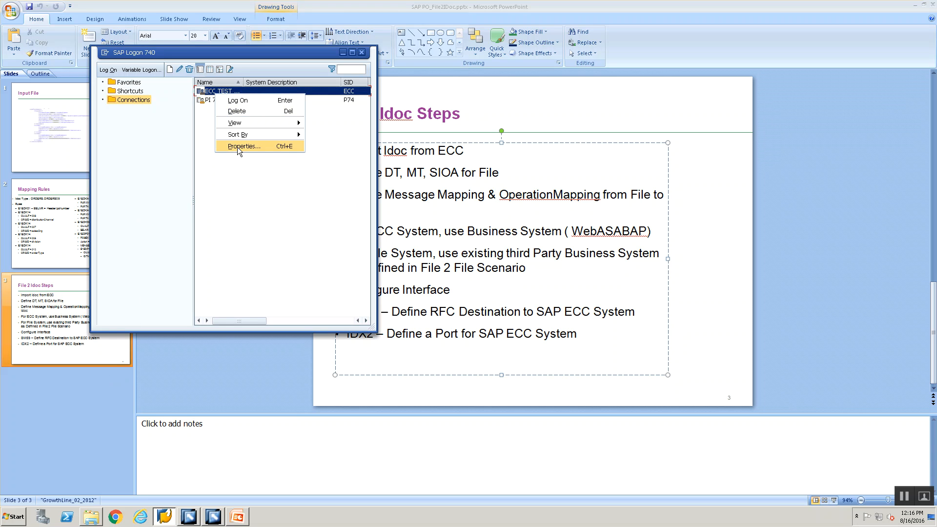
{"action": "left_click", "coordinate": [239, 145]}
{"action": "double_click", "coordinate": [248, 180]}
{"action": "key", "text": "ctrl+c"}
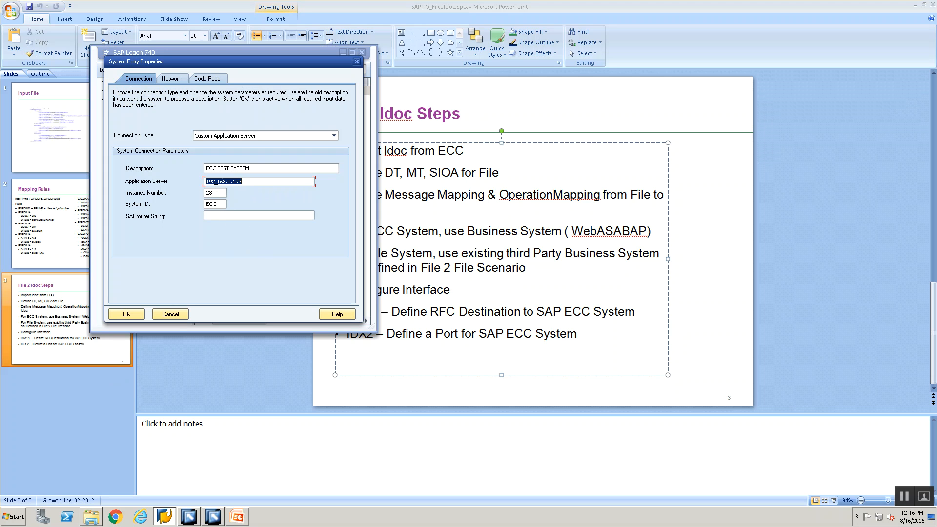
- Return to Enterprise Services Builder and set the import connection's message server to 192.168.0.193 and system to ECC
{"action": "key", "text": "alt+Tab"}
{"action": "key", "text": "alt+Tab"}
{"action": "key", "text": "alt+Tab"}
{"action": "key", "text": "alt+Tab"}
{"action": "key", "text": "alt+Tab"}
{"action": "key", "text": "alt+Tab"}
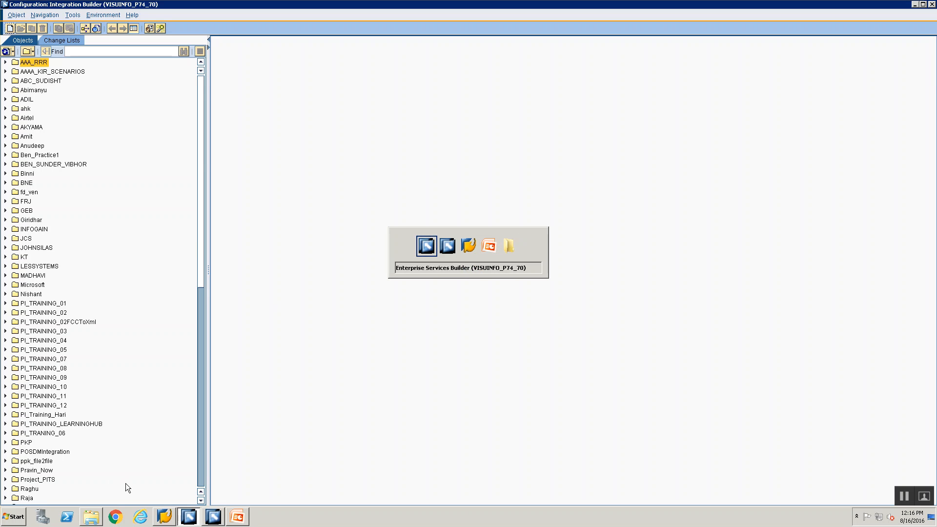
{"action": "left_click", "coordinate": [914, 5]}
{"action": "left_click", "coordinate": [183, 517]}
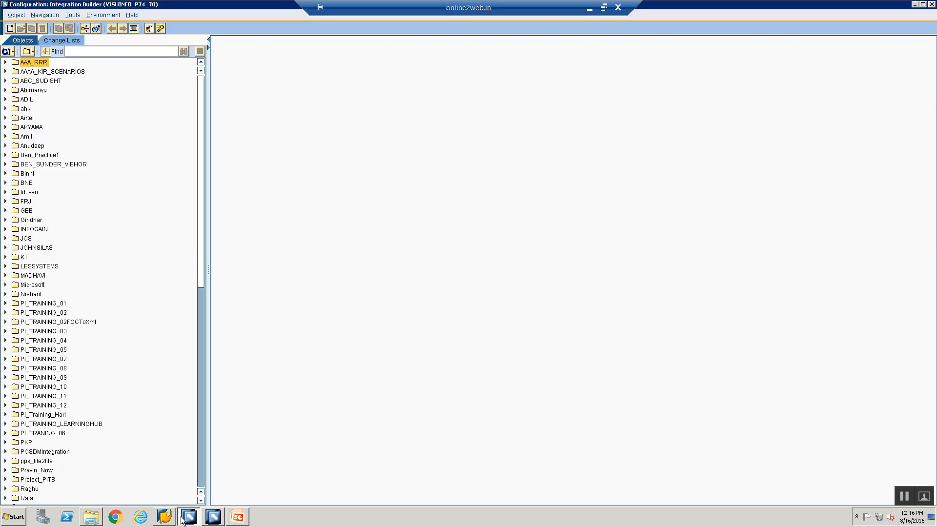
{"action": "left_click", "coordinate": [207, 518]}
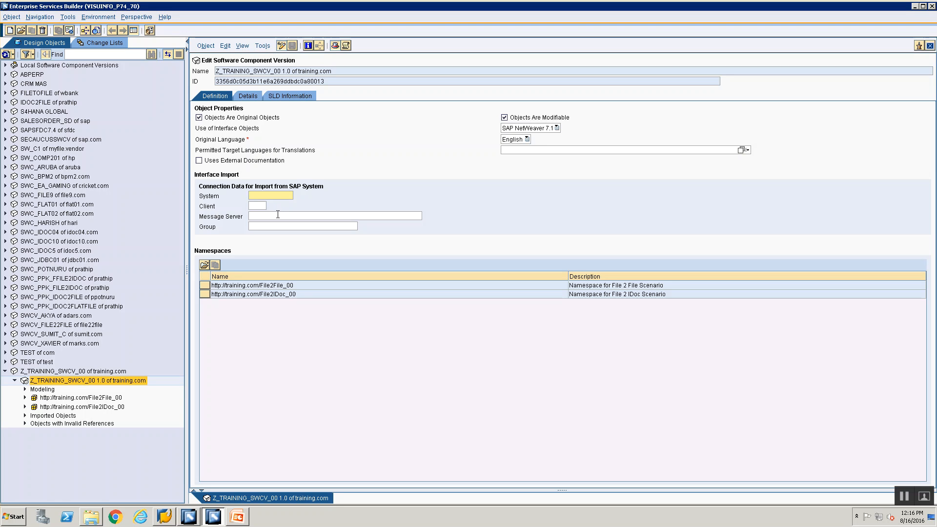
{"action": "left_click", "coordinate": [278, 215]}
{"action": "key", "text": "ctrl+v"}
{"action": "left_click", "coordinate": [276, 195]}
{"action": "type", "text": "ECC"}
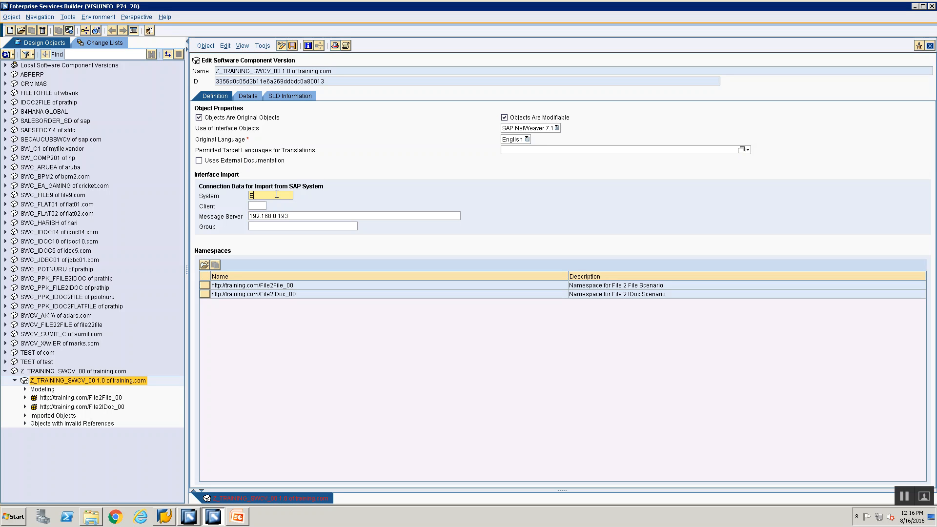
- Switch to SAP Logon, dismiss the entry properties and open the ECC TEST SYSTEM logon screen to check its client
{"action": "left_click", "coordinate": [258, 206]}
{"action": "key", "text": "alt+Tab"}
{"action": "key", "text": "Tab"}
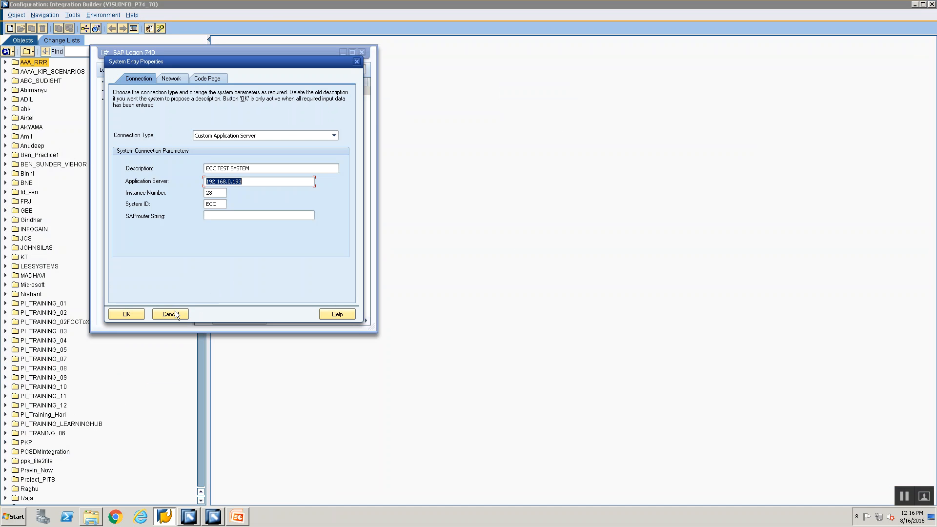
{"action": "left_click", "coordinate": [176, 314]}
{"action": "double_click", "coordinate": [212, 92]}
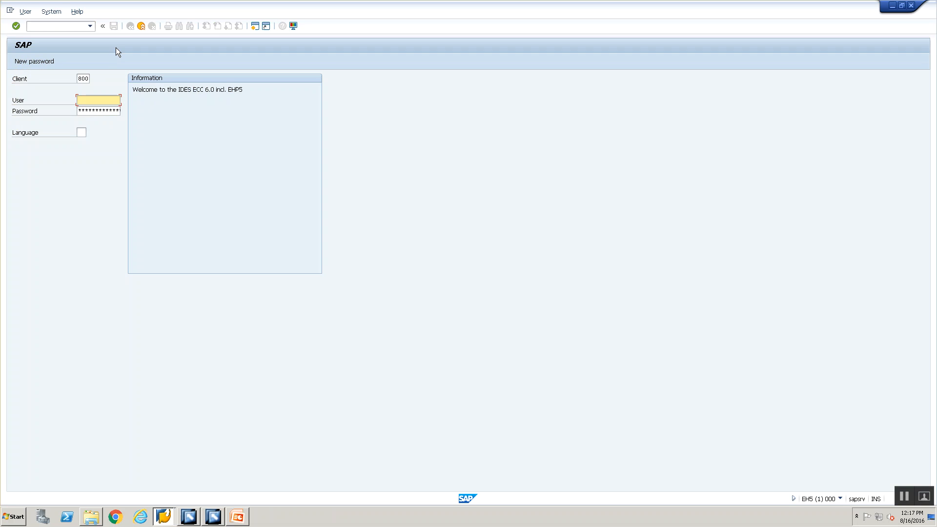
- Return to Enterprise Services Builder, set the import connection's client to 800, and save and close the software component version
{"action": "key", "text": "alt+Tab"}
{"action": "key", "text": "alt+Tab"}
{"action": "key", "text": "alt+Tab"}
{"action": "key", "text": "alt+Tab"}
{"action": "key", "text": "alt+Tab"}
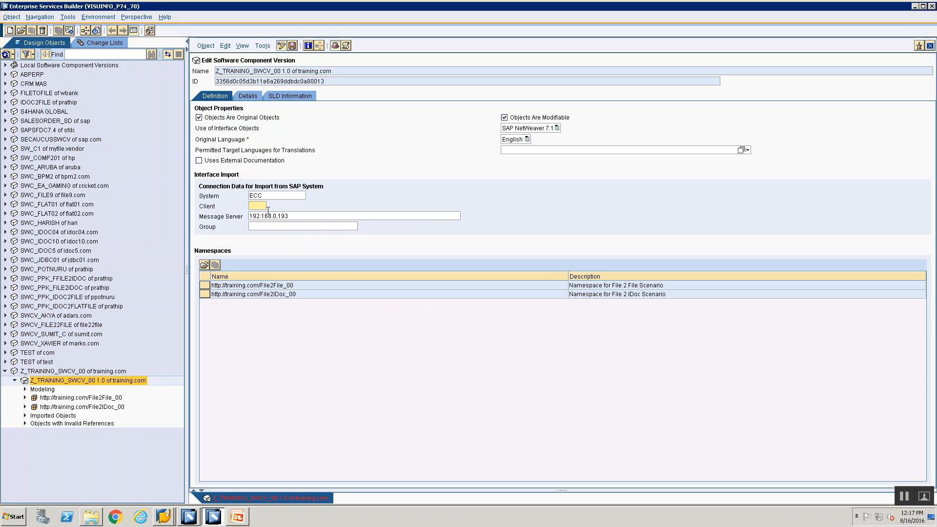
{"action": "type", "text": "800"}
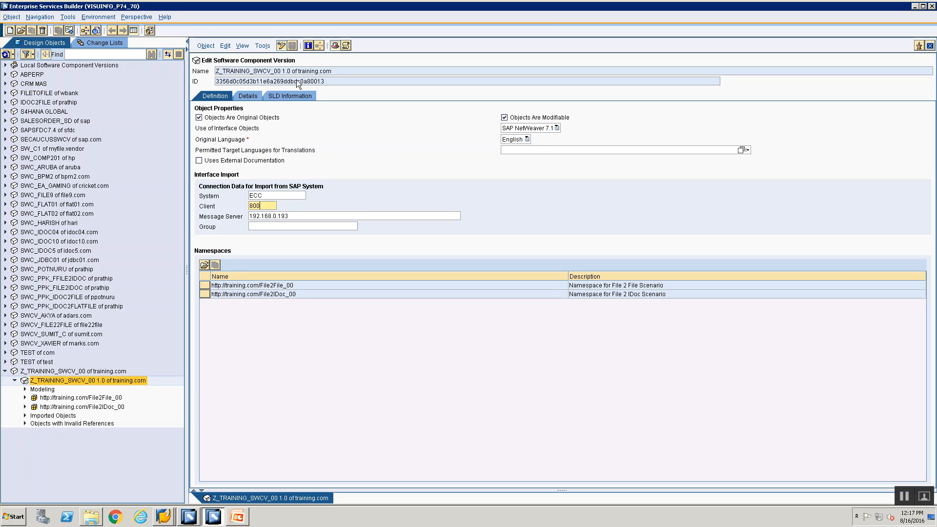
{"action": "left_click", "coordinate": [930, 46]}
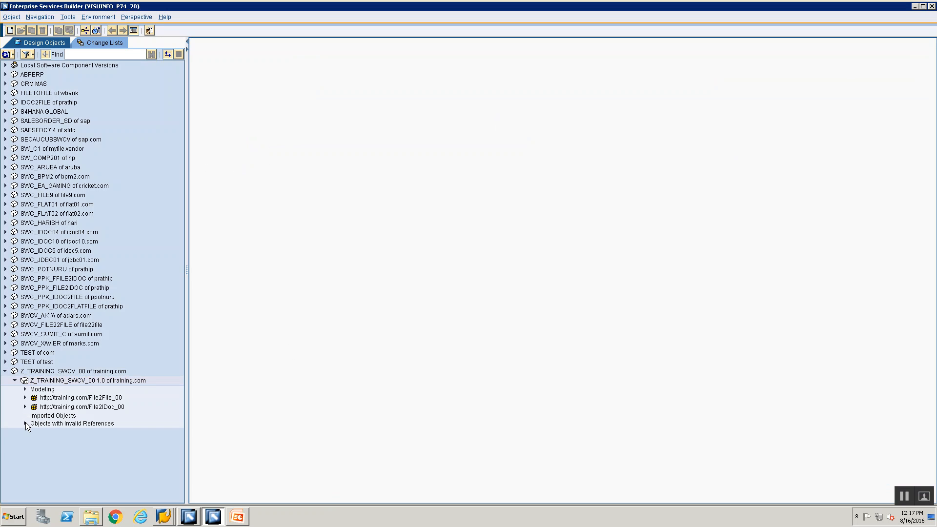
{"action": "left_click", "coordinate": [26, 423]}
{"action": "left_click", "coordinate": [24, 423]}
{"action": "left_click", "coordinate": [35, 416]}
{"action": "right_click", "coordinate": [35, 416]}
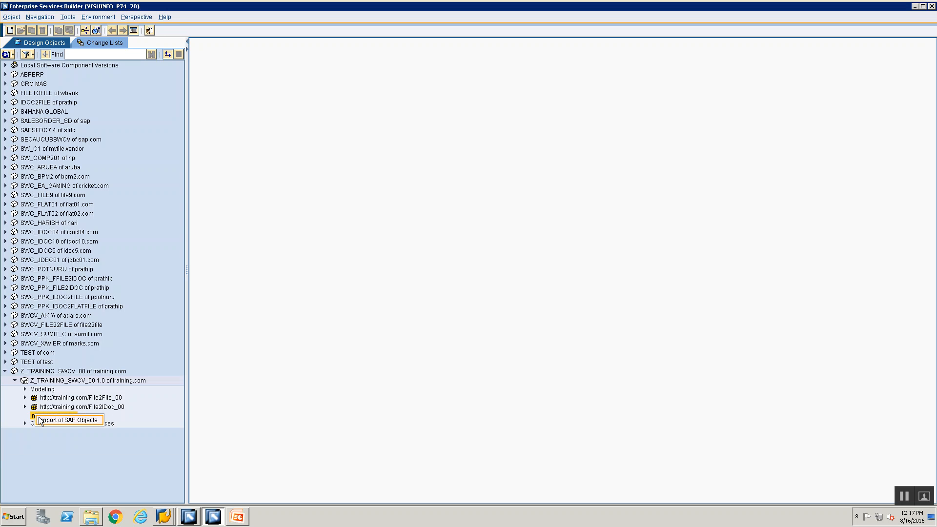
{"action": "left_click", "coordinate": [68, 420]}
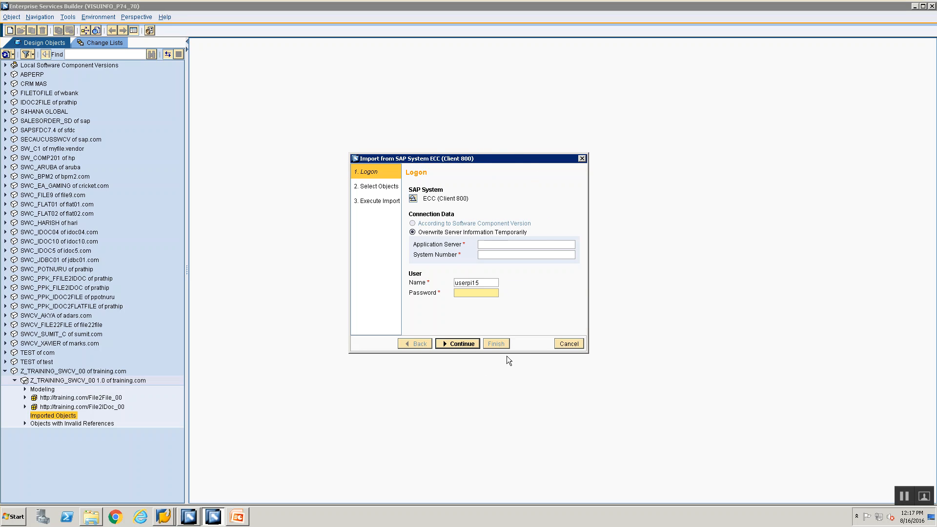
{"action": "left_click", "coordinate": [566, 344]}
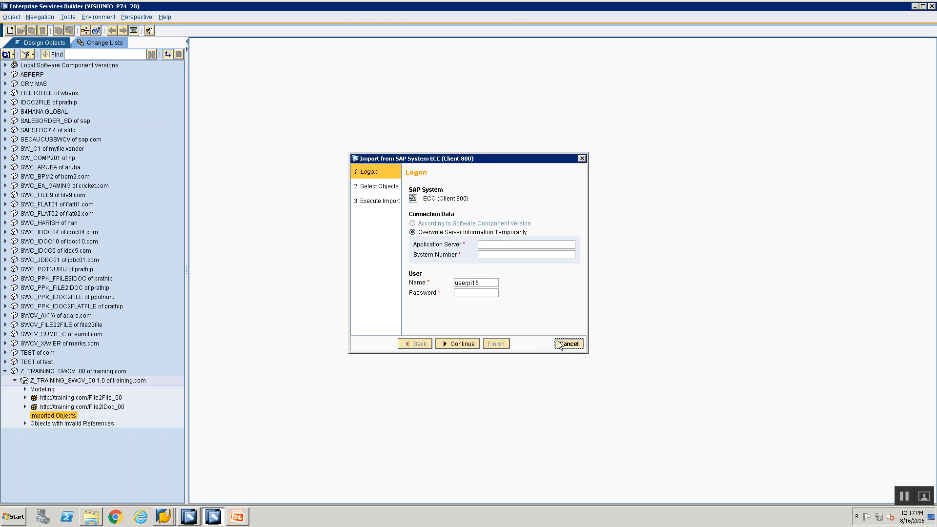
{"action": "right_click", "coordinate": [57, 418]}
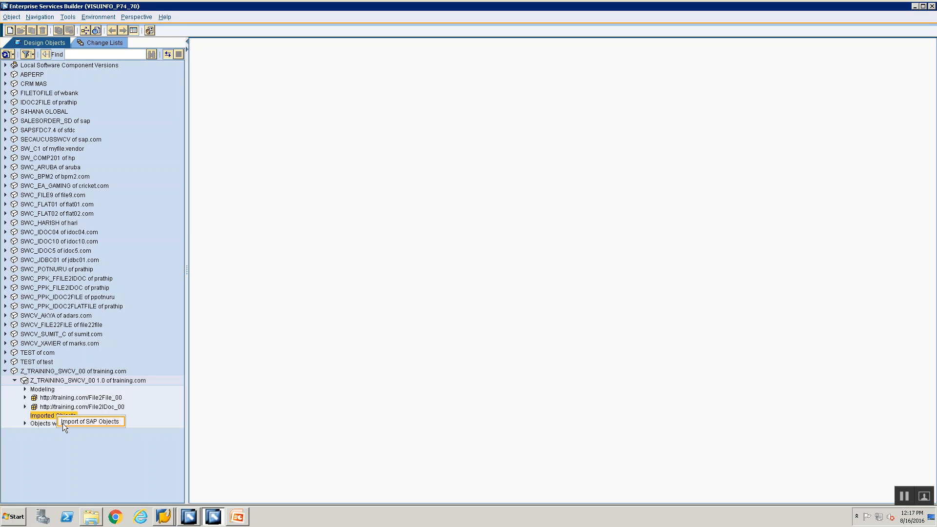
{"action": "left_click", "coordinate": [38, 418]}
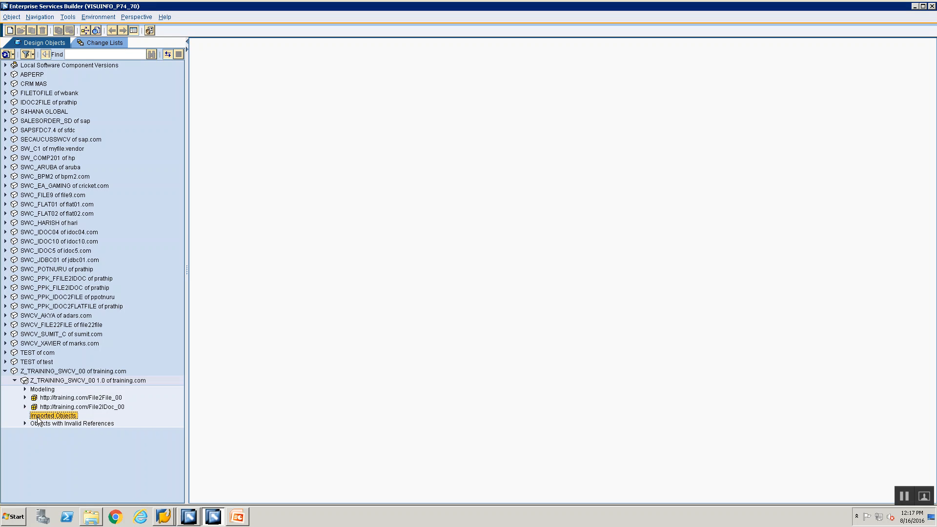
- Try to import SAP objects from server 192.168.0.193, system number 28, logging on with the account password, and cancel the import
{"action": "right_click", "coordinate": [39, 419]}
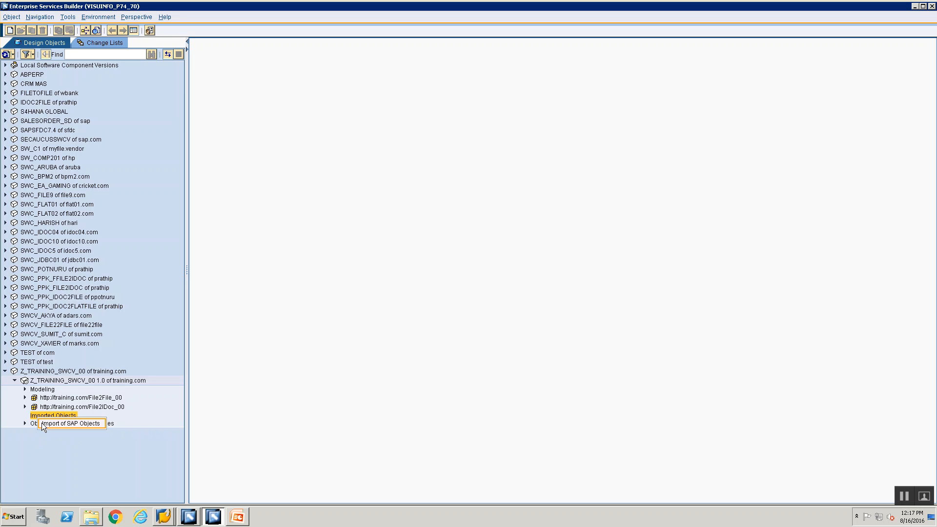
{"action": "left_click", "coordinate": [42, 423]}
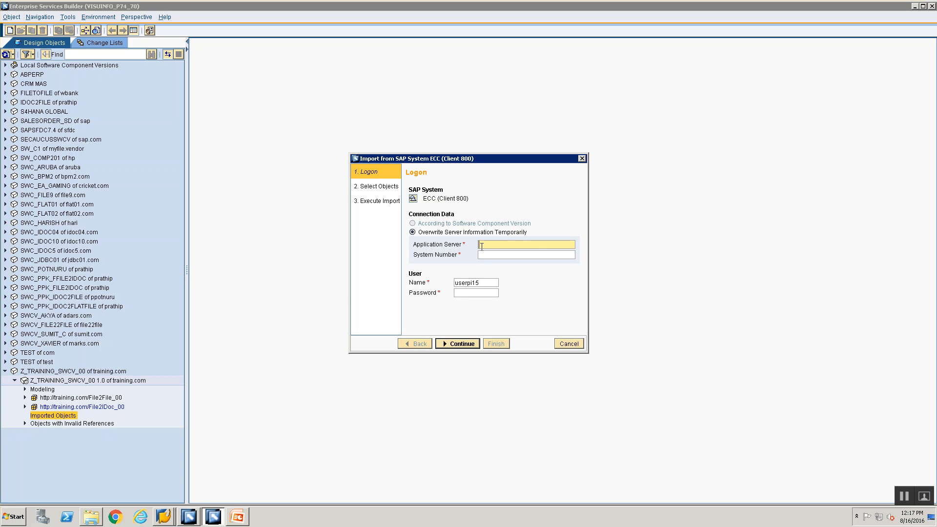
{"action": "type", "text": "192.168.0.193"}
{"action": "left_click", "coordinate": [493, 252]}
{"action": "left_click", "coordinate": [492, 255]}
{"action": "type", "text": "28"}
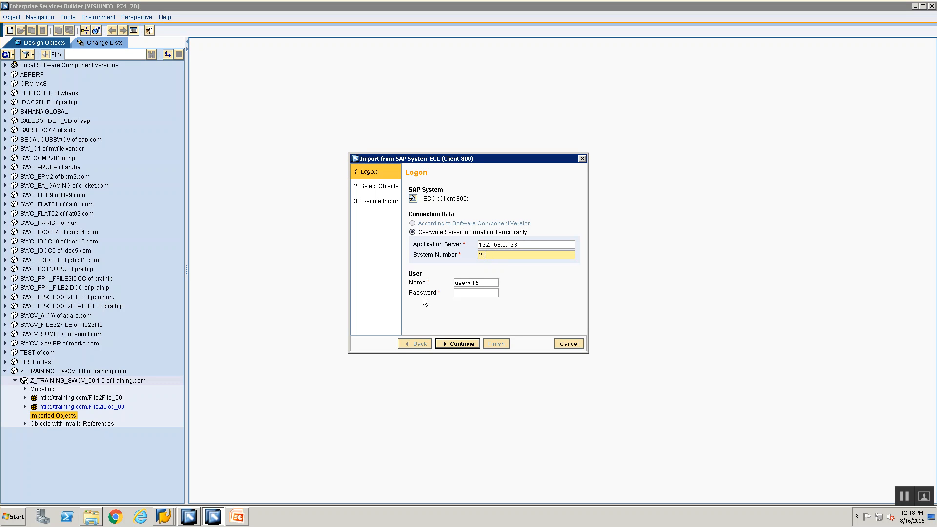
{"action": "left_click", "coordinate": [488, 284]}
{"action": "left_click", "coordinate": [489, 292]}
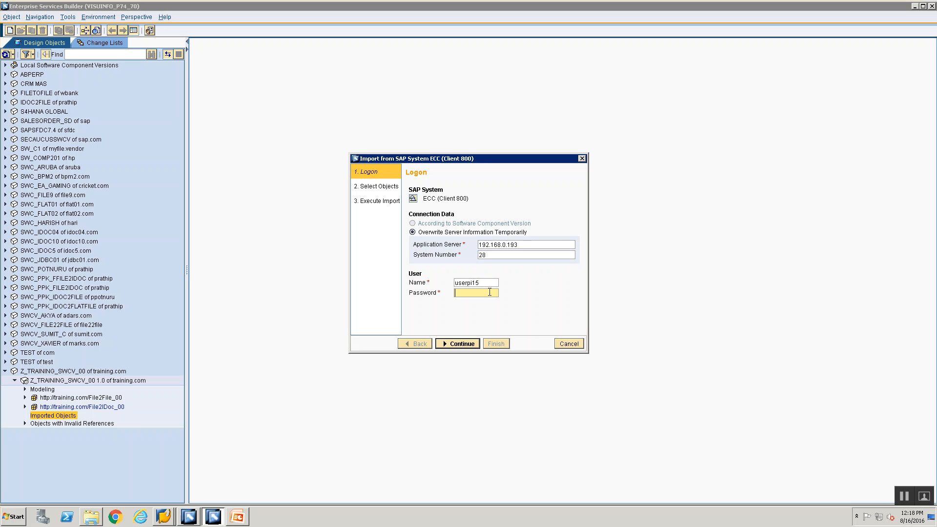
{"action": "type", "text": "**********"}
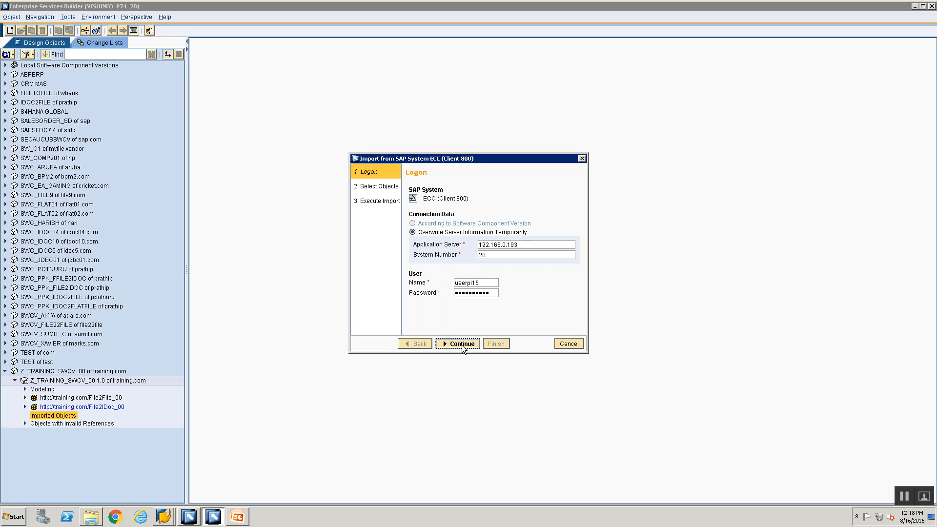
{"action": "left_click", "coordinate": [461, 343]}
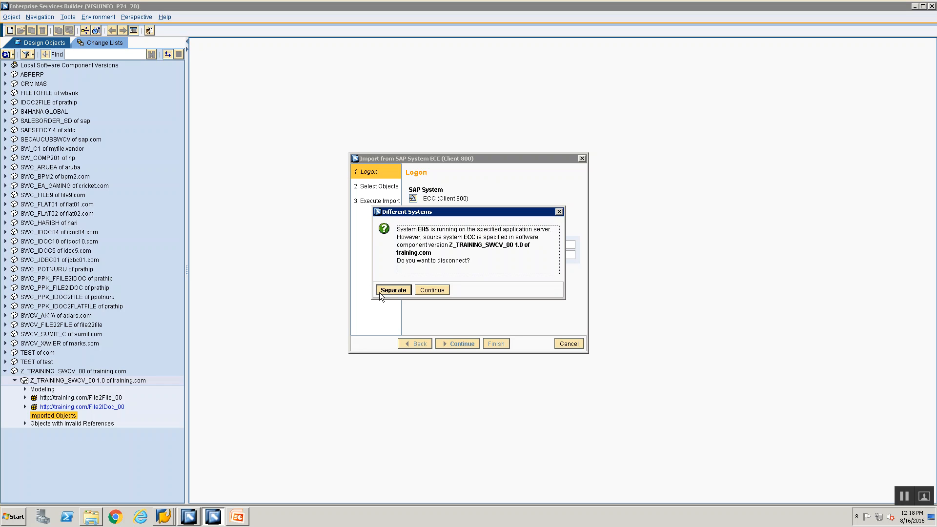
{"action": "left_click_drag", "start_coordinate": [554, 215], "coordinate": [556, 213]}
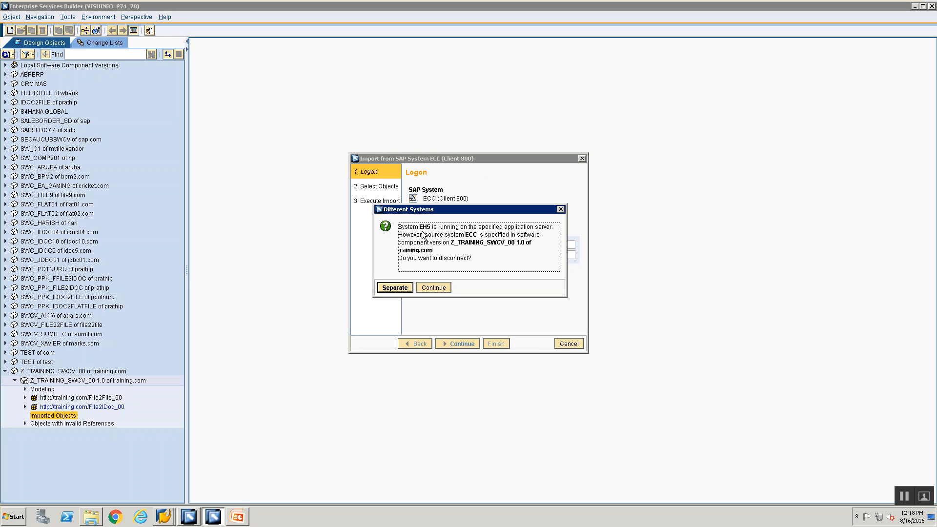
{"action": "left_click", "coordinate": [164, 516]}
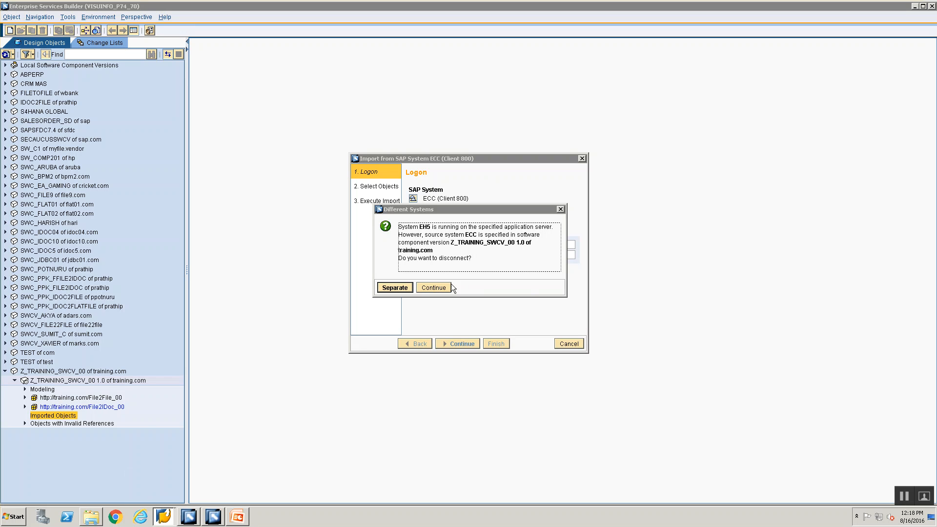
{"action": "left_click", "coordinate": [560, 208]}
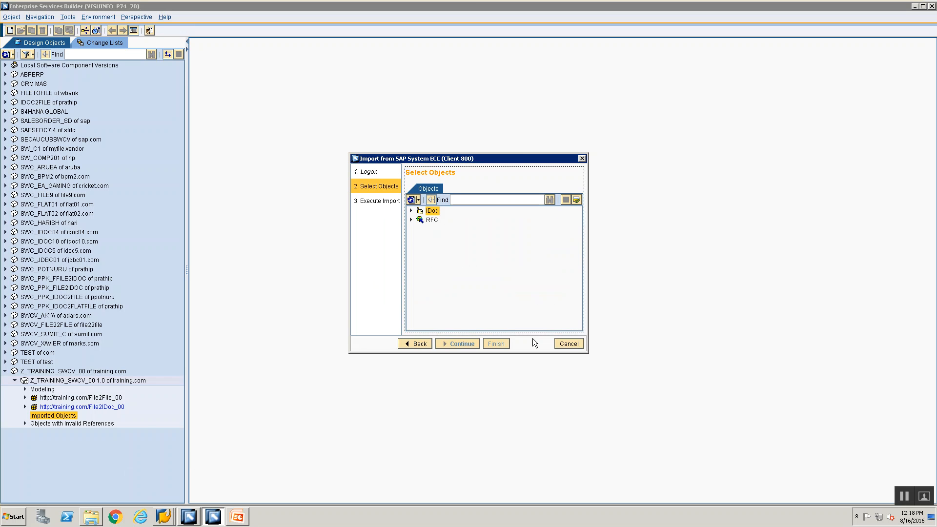
{"action": "left_click", "coordinate": [567, 343]}
- Switch to the SAP logon screen to check the system ID, and return to Enterprise Services Builder
{"action": "left_click", "coordinate": [164, 517]}
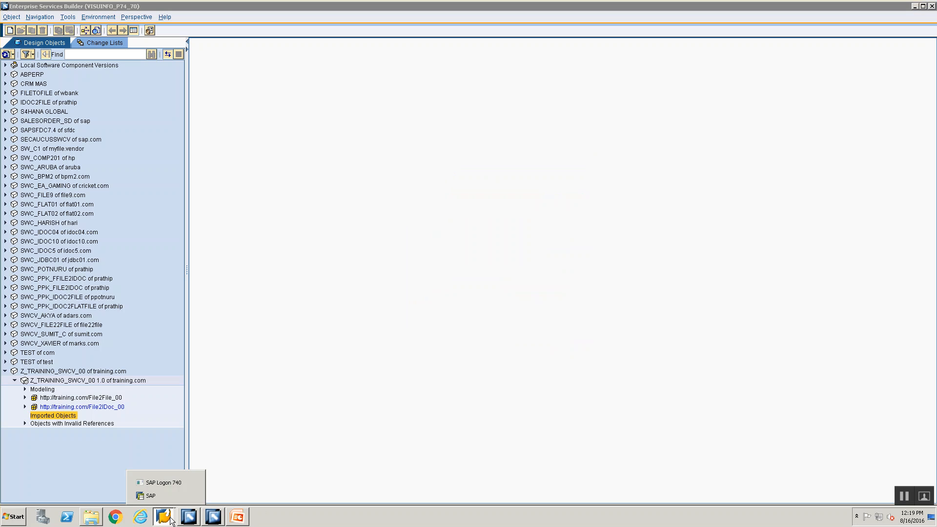
{"action": "left_click", "coordinate": [170, 498]}
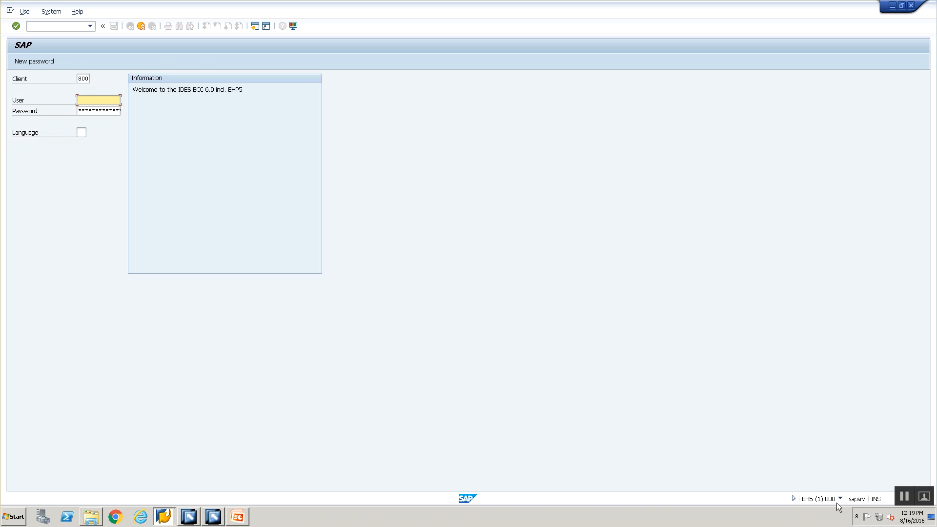
{"action": "left_click", "coordinate": [199, 519]}
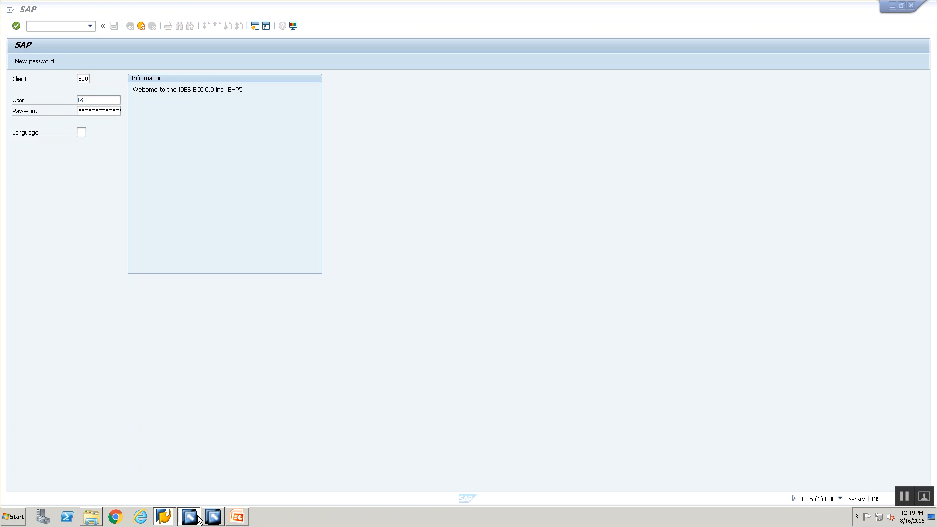
{"action": "left_click", "coordinate": [211, 516]}
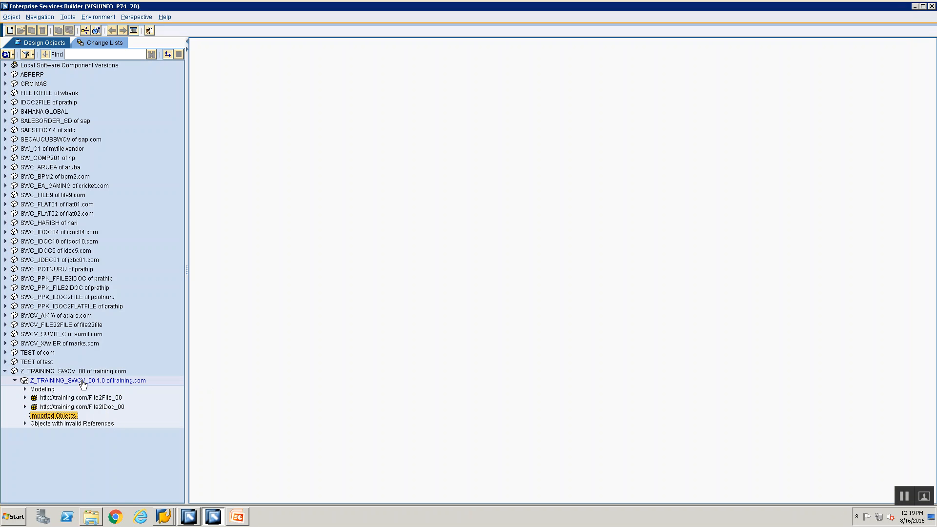
- Edit software component version Z_TRAINING_SWCV_00 1.0, set the import connection's system to EH5, and save and close it
{"action": "double_click", "coordinate": [82, 381]}
{"action": "left_click", "coordinate": [281, 45]}
{"action": "left_click", "coordinate": [267, 195]}
{"action": "key", "text": "BackSpace"}
{"action": "key", "text": "BackSpace"}
{"action": "type", "text": "H"}
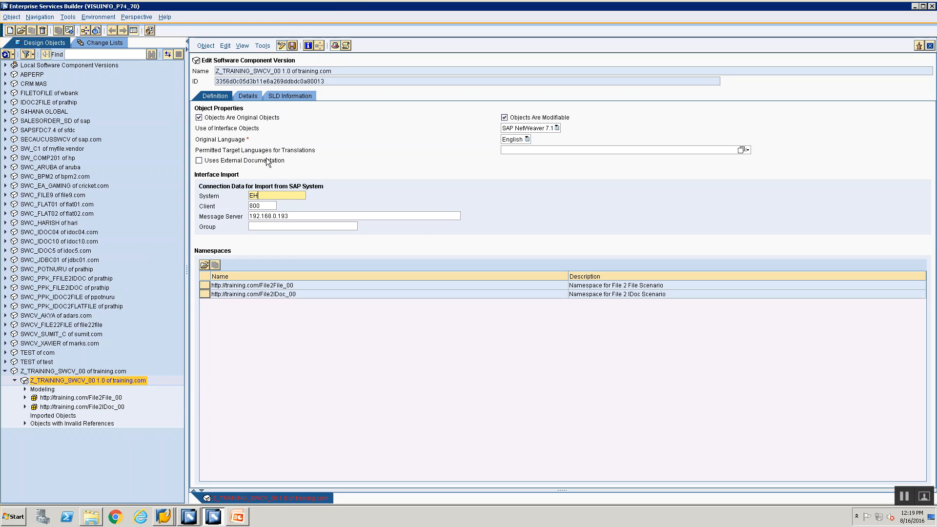
{"action": "type", "text": "5"}
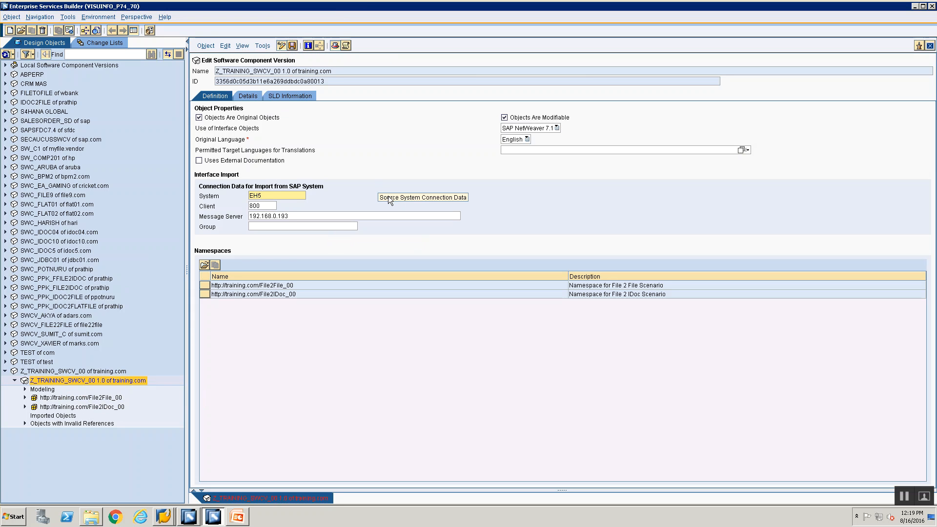
{"action": "left_click", "coordinate": [929, 46]}
- Start importing SAP objects, log on to server 192.168.0.193, system number 28, with the account password, and expand the IDoc list
{"action": "left_click", "coordinate": [37, 416]}
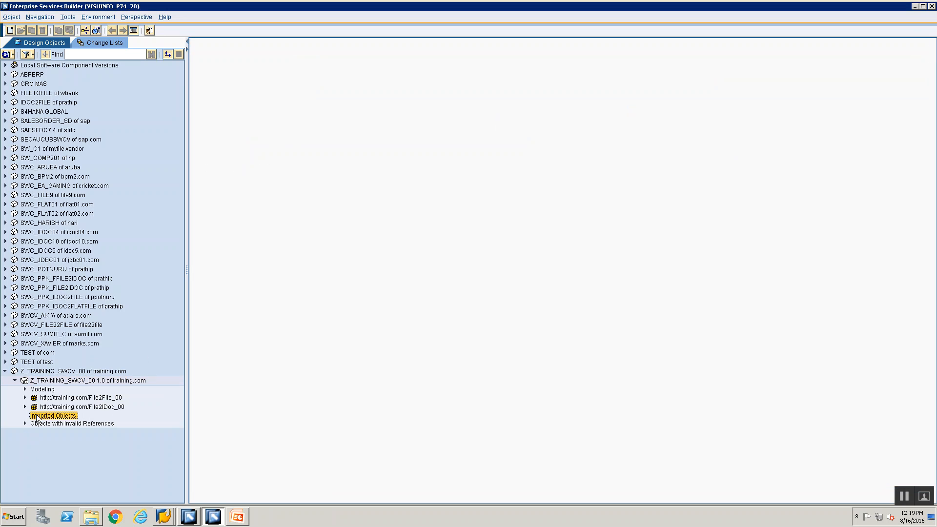
{"action": "right_click", "coordinate": [37, 417]}
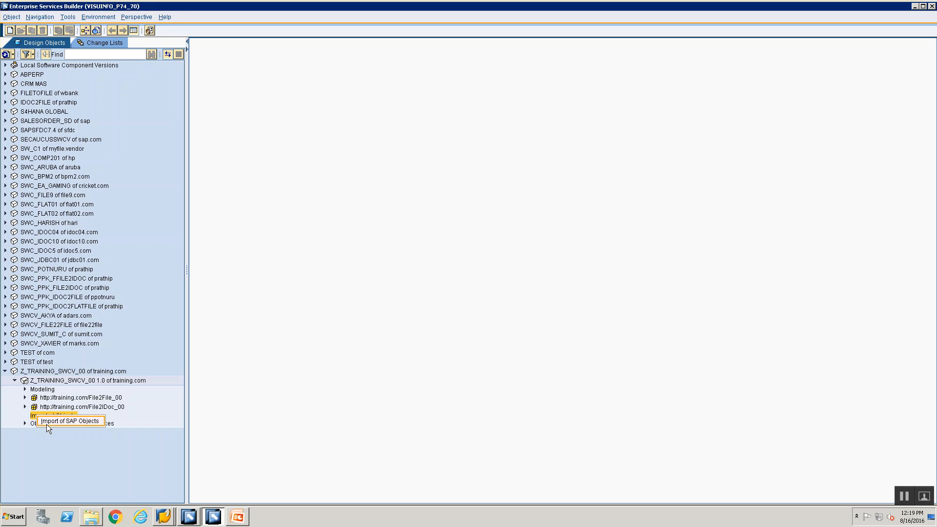
{"action": "left_click", "coordinate": [70, 421]}
{"action": "left_click", "coordinate": [482, 248]}
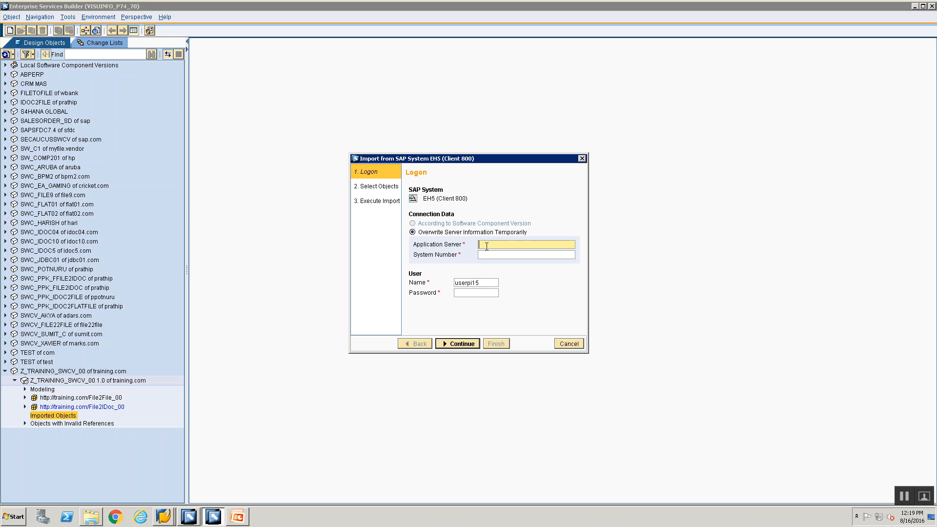
{"action": "type", "text": "192.168.0.193"}
{"action": "left_click", "coordinate": [485, 256]}
{"action": "left_click", "coordinate": [485, 255]}
{"action": "type", "text": "28"}
{"action": "left_click", "coordinate": [476, 292]}
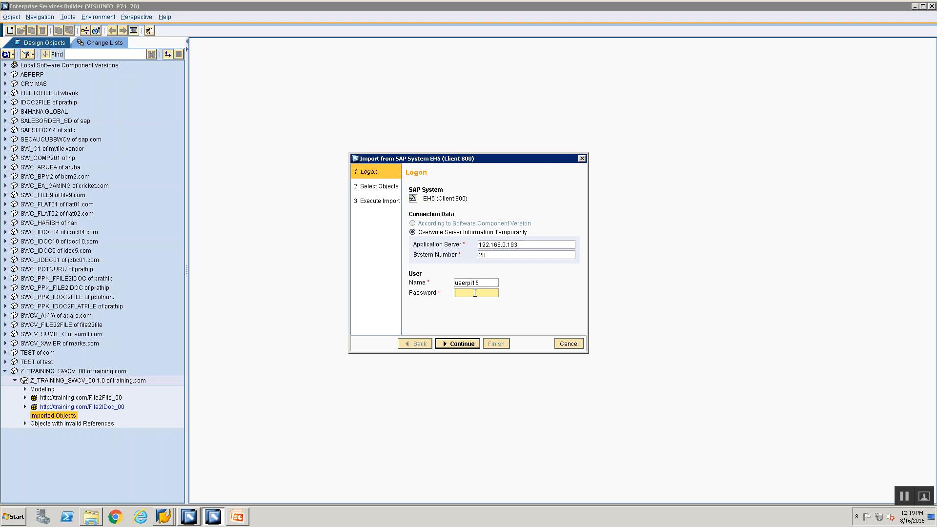
{"action": "type", "text": "•••••••••"}
{"action": "left_click", "coordinate": [467, 343]}
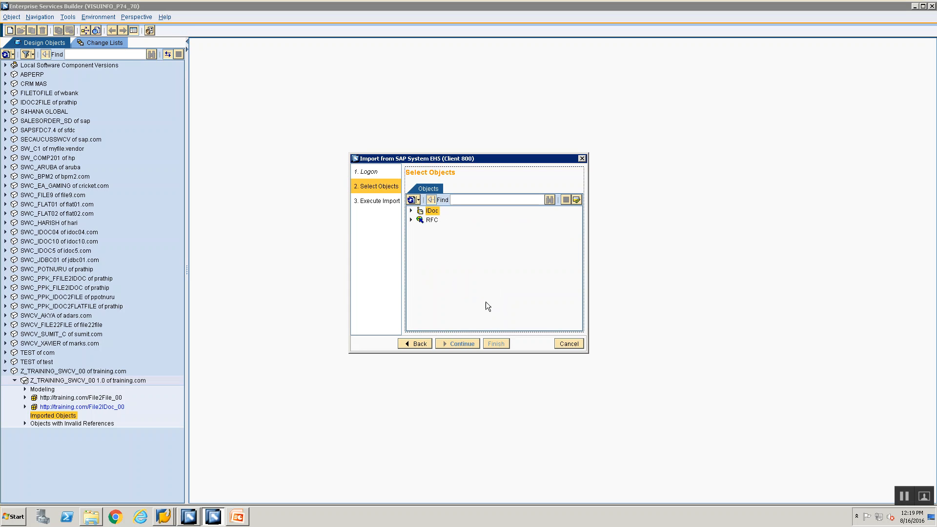
{"action": "left_click", "coordinate": [411, 210]}
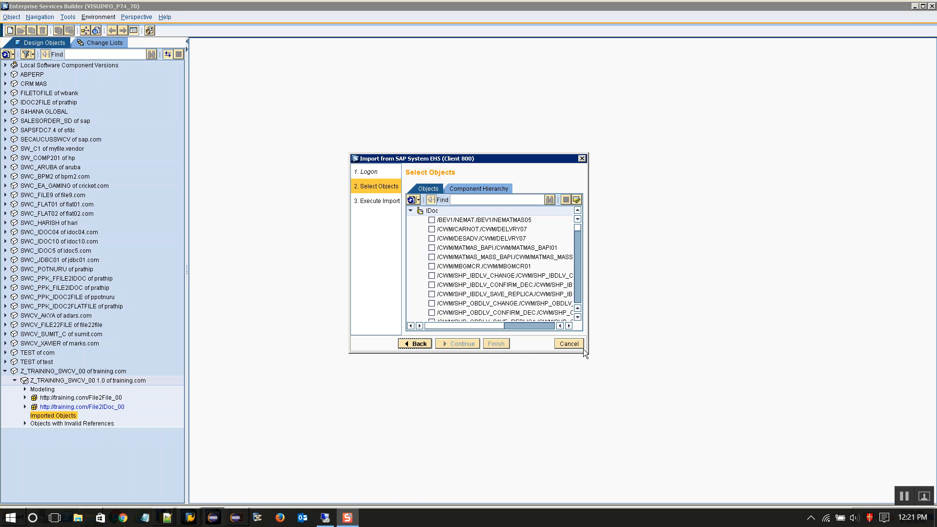
{"action": "mouse_move", "coordinate": [578, 226]}
{"action": "left_mouse_down"}
{"action": "mouse_move", "coordinate": [578, 307]}
{"action": "mouse_move", "coordinate": [578, 220]}
{"action": "left_mouse_up"}
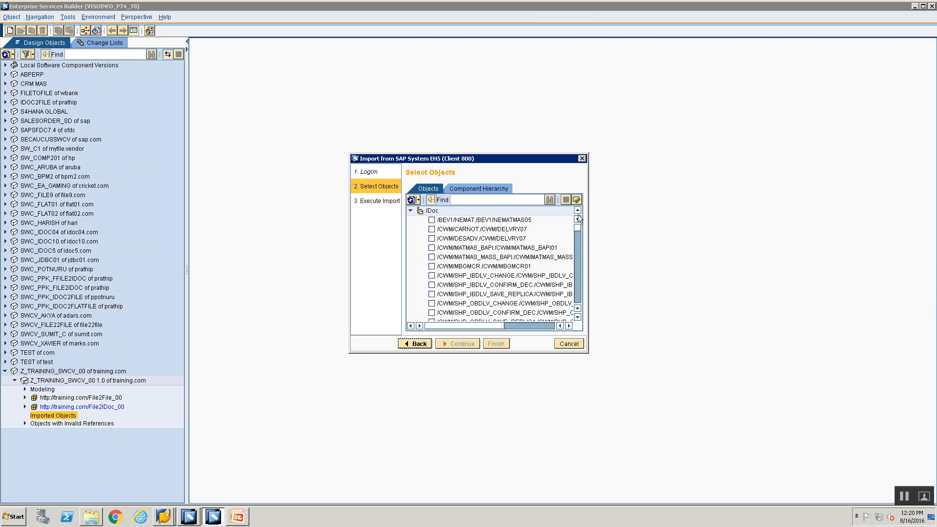
- Switch to PowerPoint and copy the IDoc type ORDERS.ORDERS05 from the Mapping Rules slide
{"action": "left_click", "coordinate": [247, 519]}
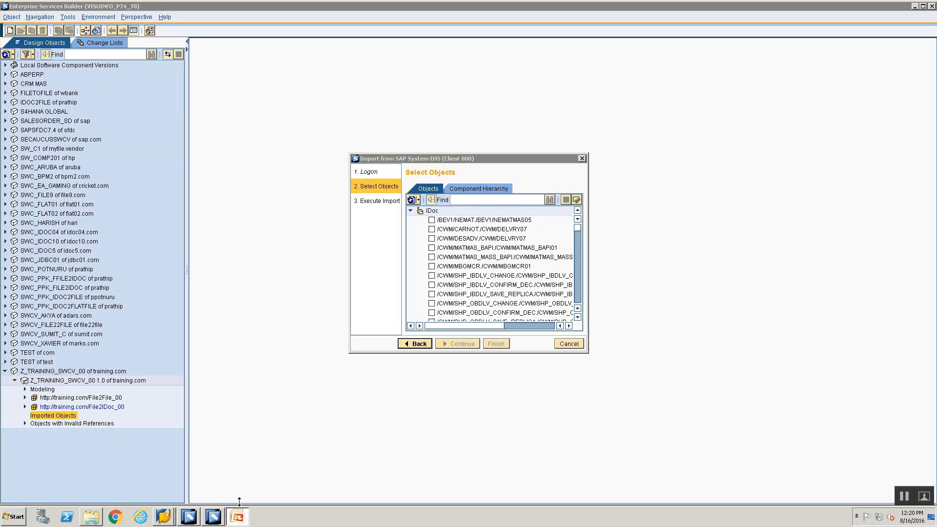
{"action": "left_click", "coordinate": [916, 4]}
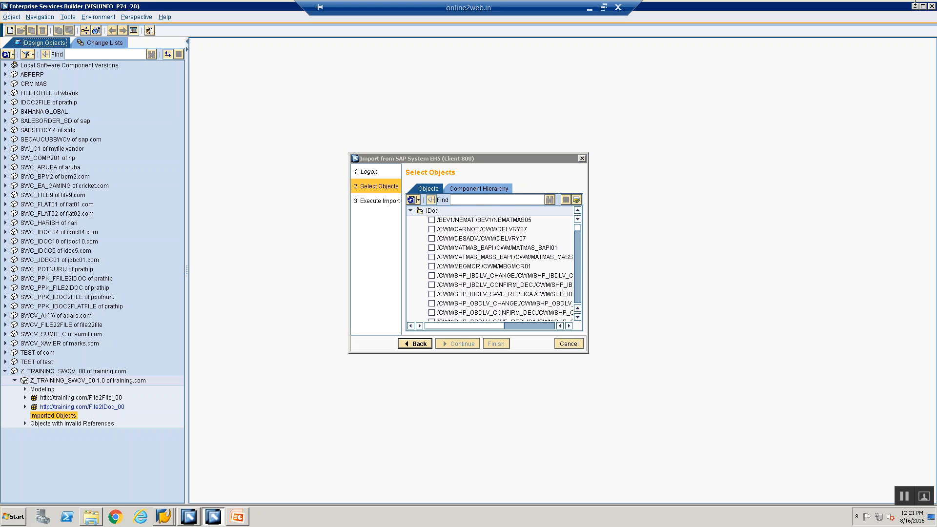
{"action": "left_click", "coordinate": [915, 6]}
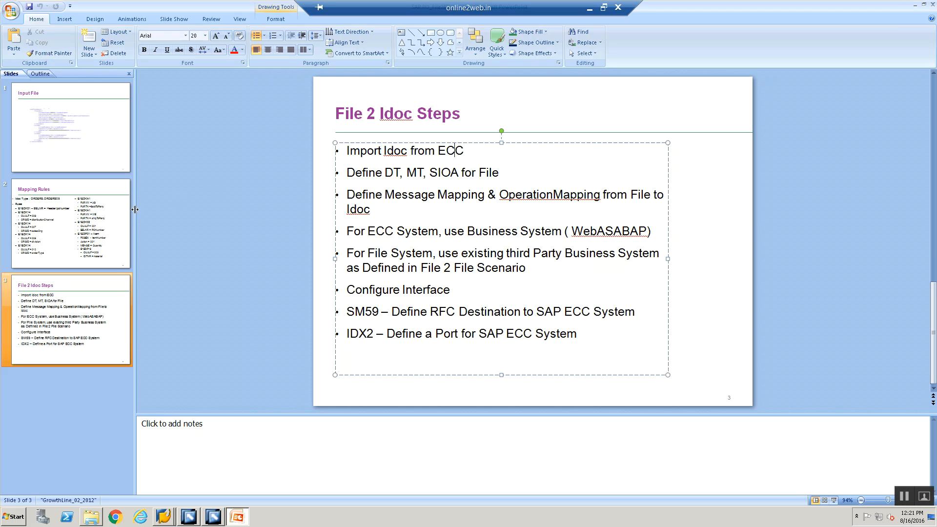
{"action": "key", "text": "Page_Up"}
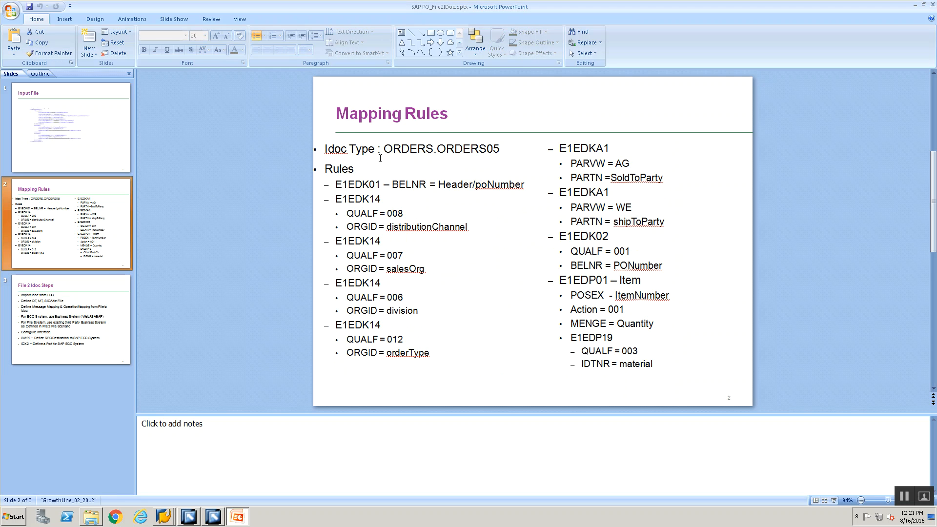
{"action": "left_click_drag", "start_coordinate": [384, 148], "coordinate": [500, 150]}
{"action": "key", "text": "ctrl+c"}
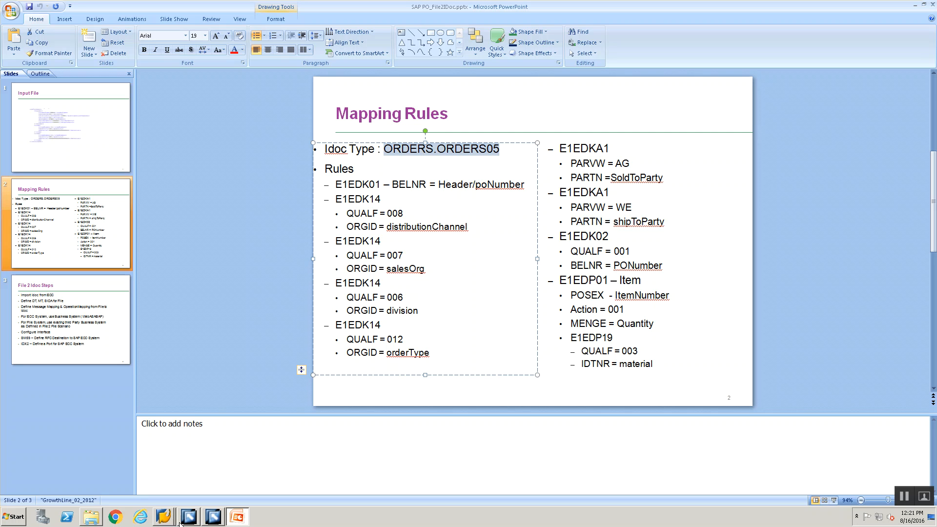
- Return to Enterprise Services Builder, find ORDERS.ORDERS05 among the available IDocs, select it and execute its import
{"action": "mouse_move", "coordinate": [215, 520]}
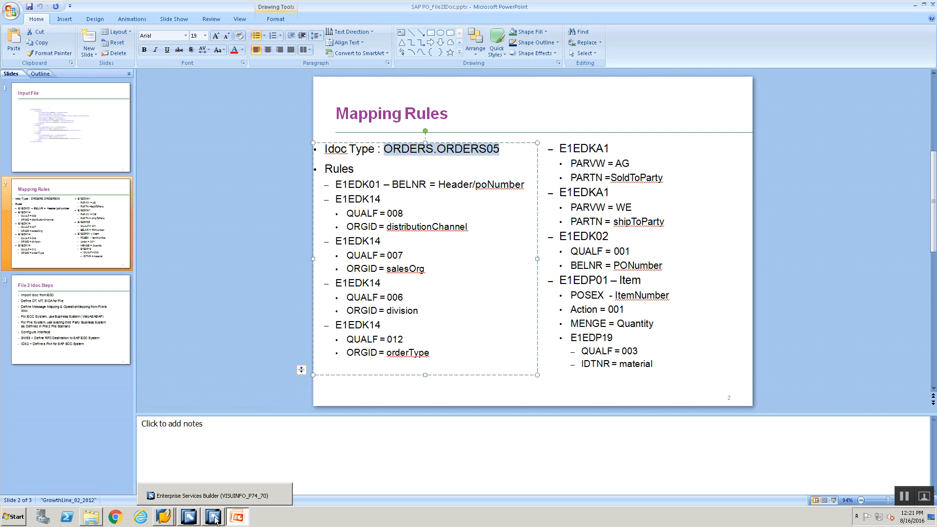
{"action": "left_click", "coordinate": [212, 493]}
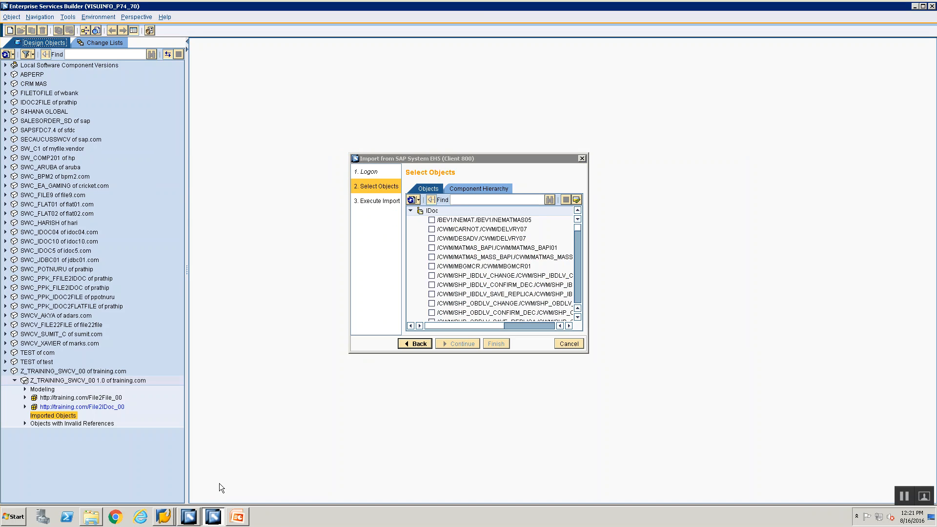
{"action": "left_click", "coordinate": [463, 198]}
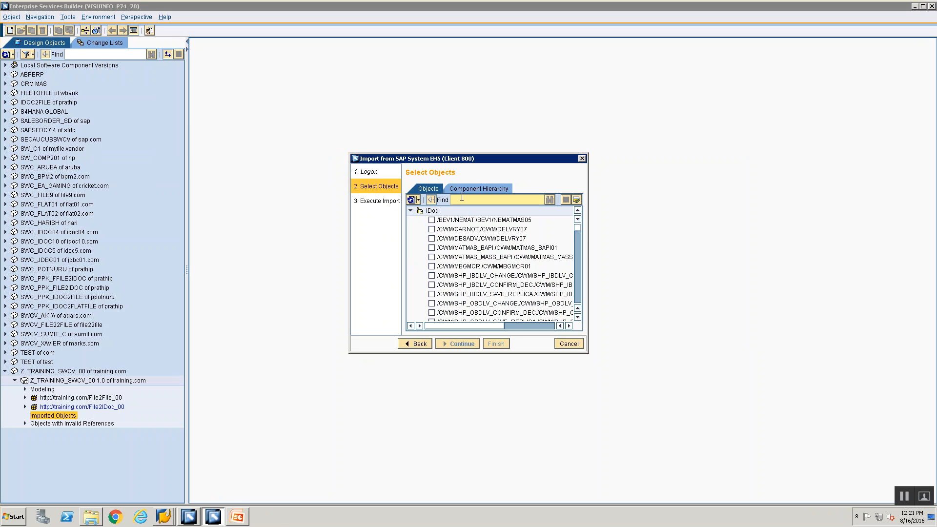
{"action": "key", "text": "ctrl+v"}
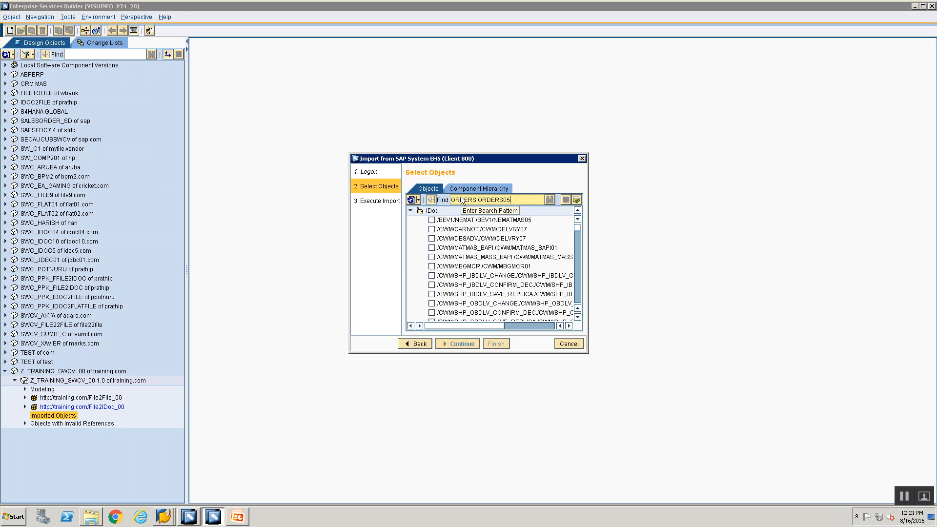
{"action": "key", "text": "Return"}
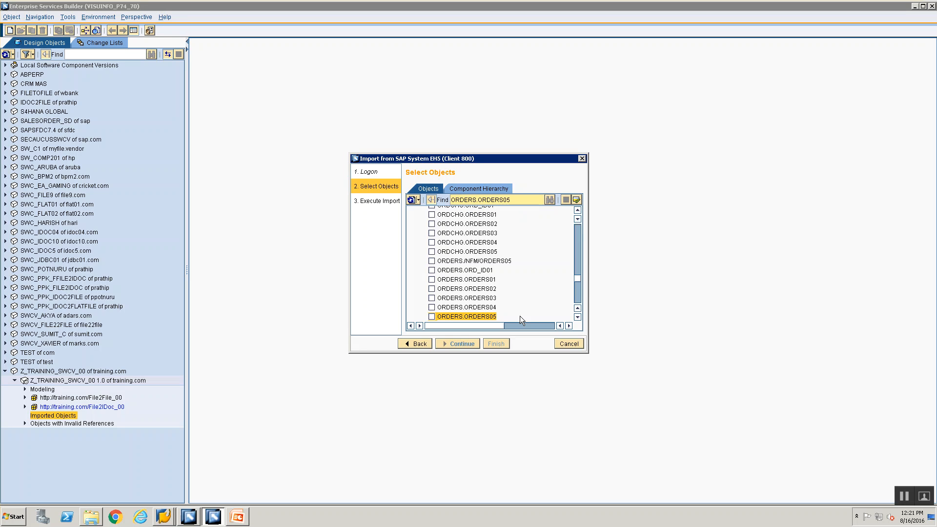
{"action": "left_click", "coordinate": [432, 316]}
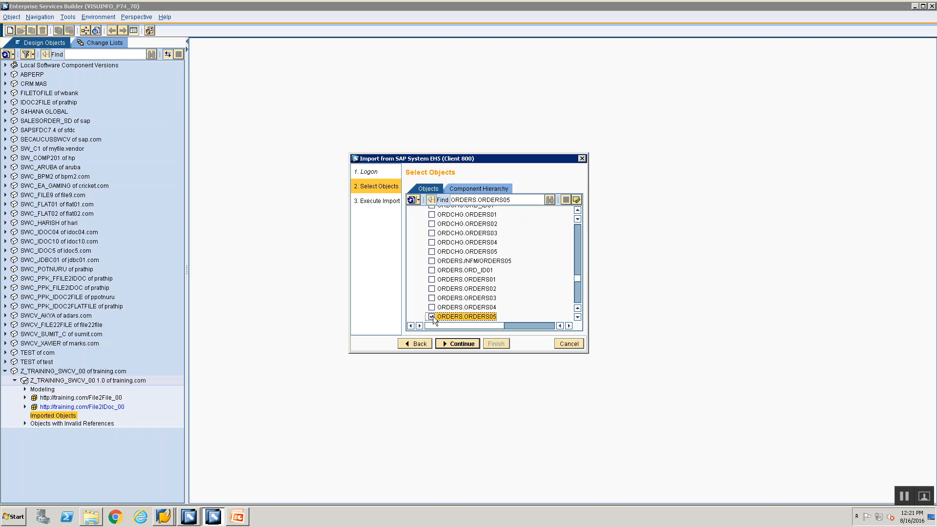
{"action": "left_click", "coordinate": [452, 344]}
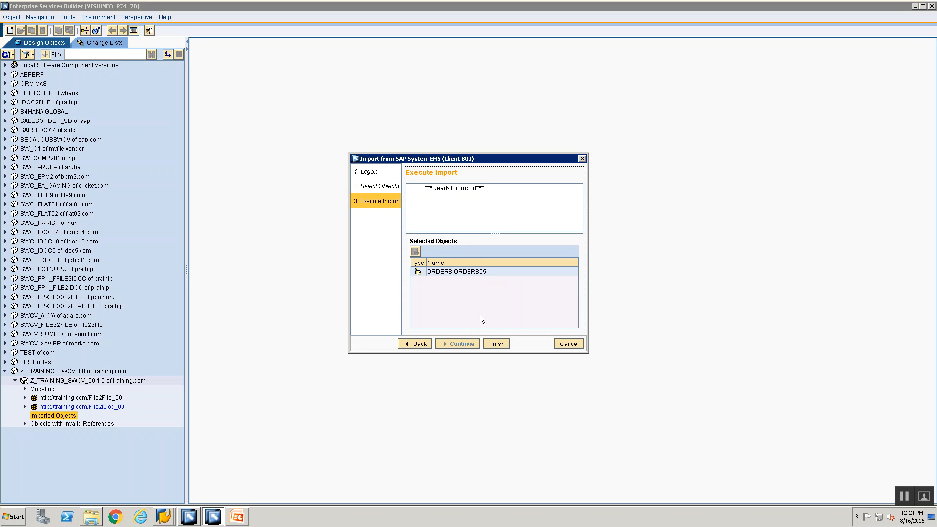
{"action": "left_click", "coordinate": [494, 344]}
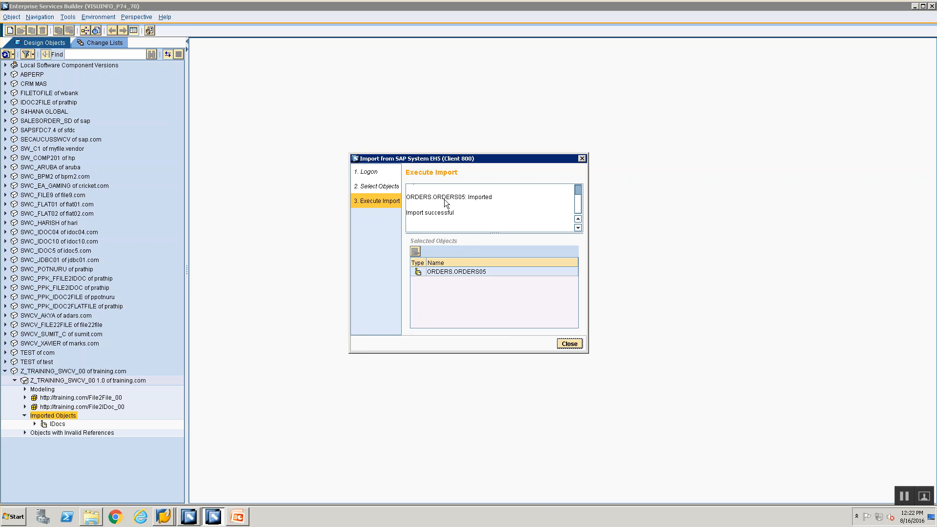
- Close the finished import and select ORDERS.ORDERS05 in the IDocs under Imported Objects of Z_TRAINING_SWCV_00 1.0
{"action": "left_click", "coordinate": [568, 344]}
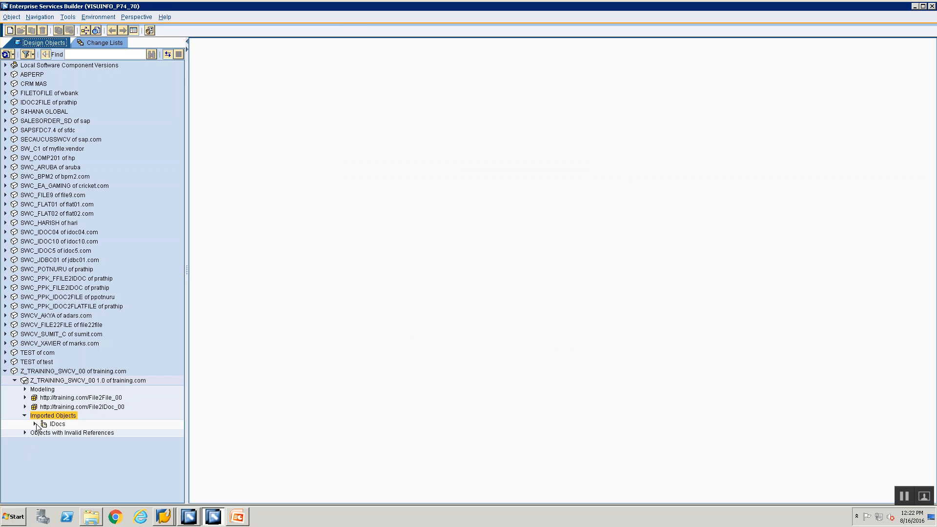
{"action": "left_click", "coordinate": [34, 424]}
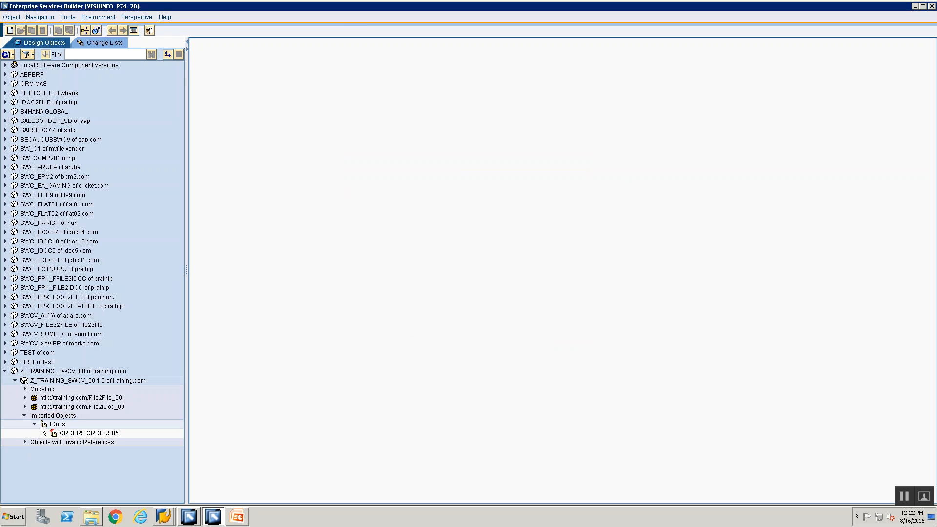
{"action": "left_click", "coordinate": [55, 435]}
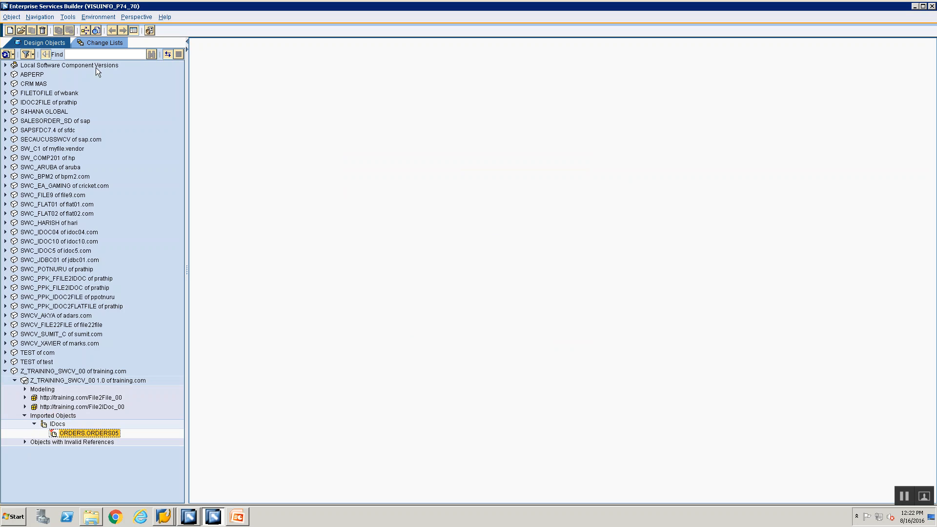
- Expand the open change lists down to the standard change list of Z_TRAINING_SWCV_00 1.0, examine its objects and select it
{"action": "left_click", "coordinate": [98, 41]}
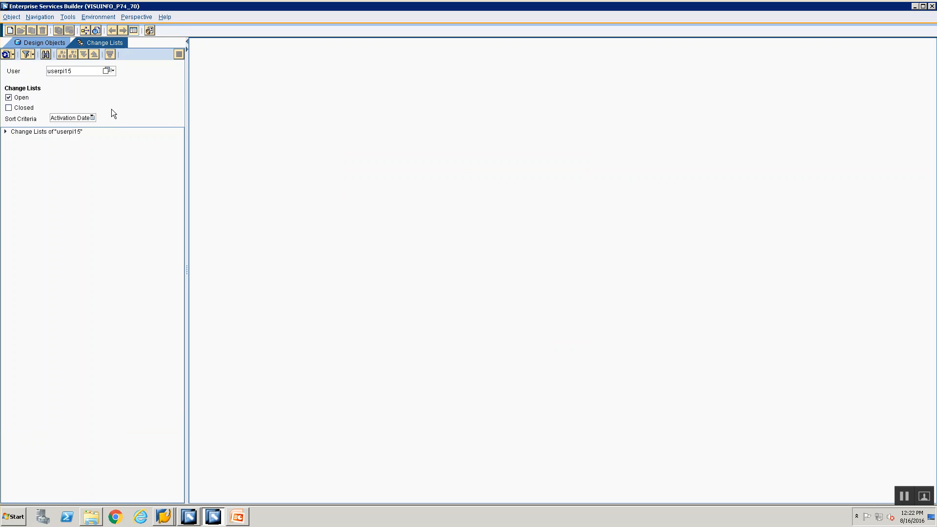
{"action": "left_click", "coordinate": [6, 132]}
{"action": "left_click", "coordinate": [14, 140]}
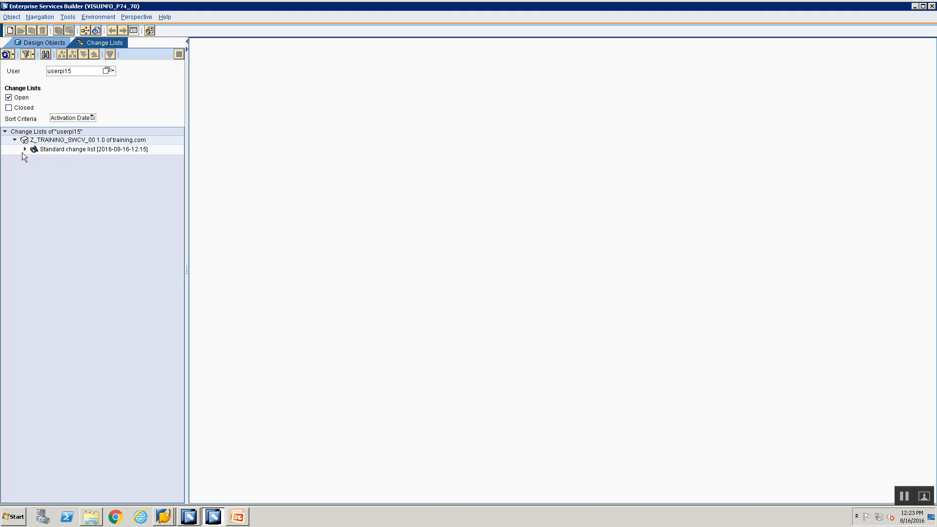
{"action": "left_click", "coordinate": [24, 150]}
{"action": "left_click", "coordinate": [55, 159]}
{"action": "left_click", "coordinate": [58, 170]}
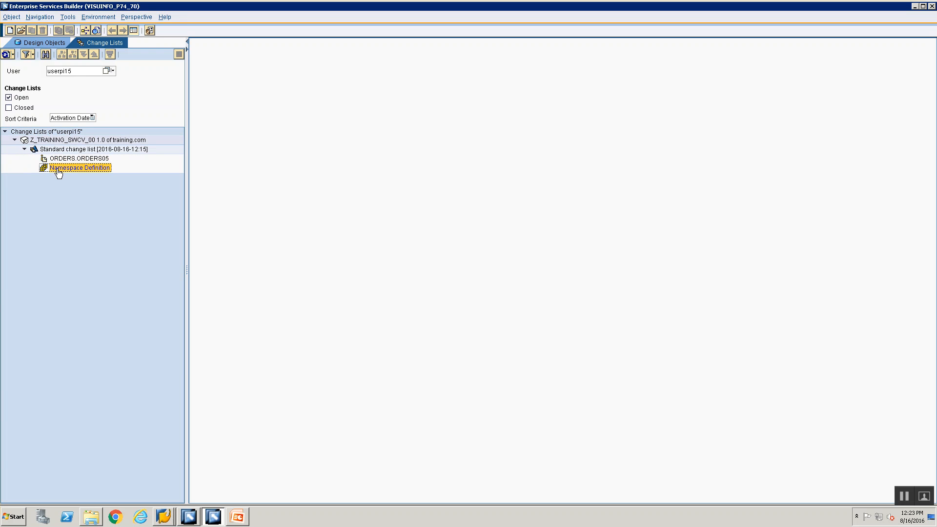
{"action": "left_click", "coordinate": [54, 160]}
{"action": "left_click", "coordinate": [59, 169]}
{"action": "left_click", "coordinate": [63, 159]}
{"action": "left_click", "coordinate": [68, 151]}
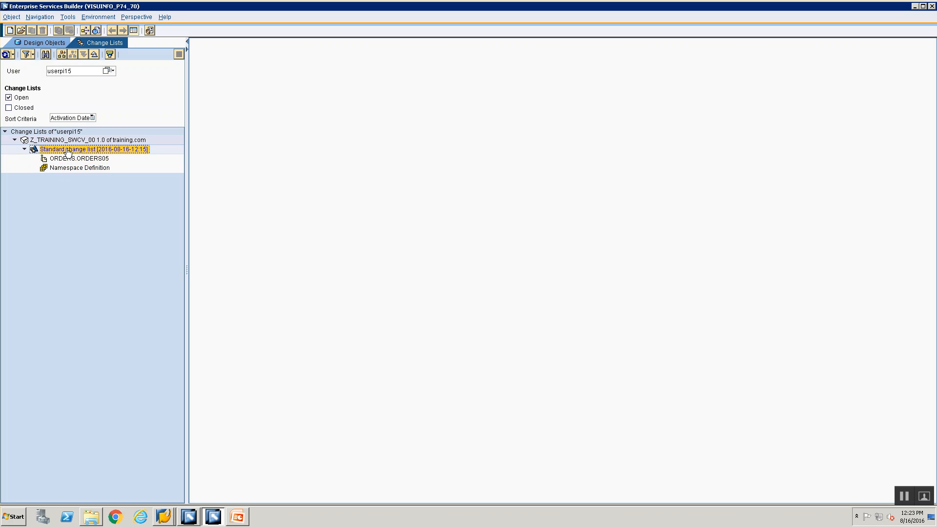
- Activate the standard change list with ORDERS.ORDERS05 and the Namespace Definition included, and return to the design objects
{"action": "right_click", "coordinate": [68, 150]}
{"action": "left_click", "coordinate": [98, 162]}
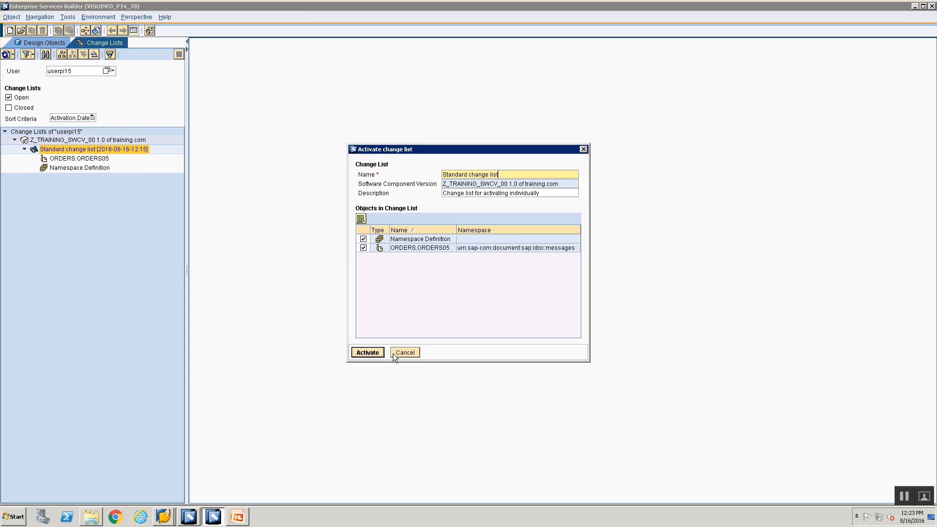
{"action": "left_click", "coordinate": [369, 353]}
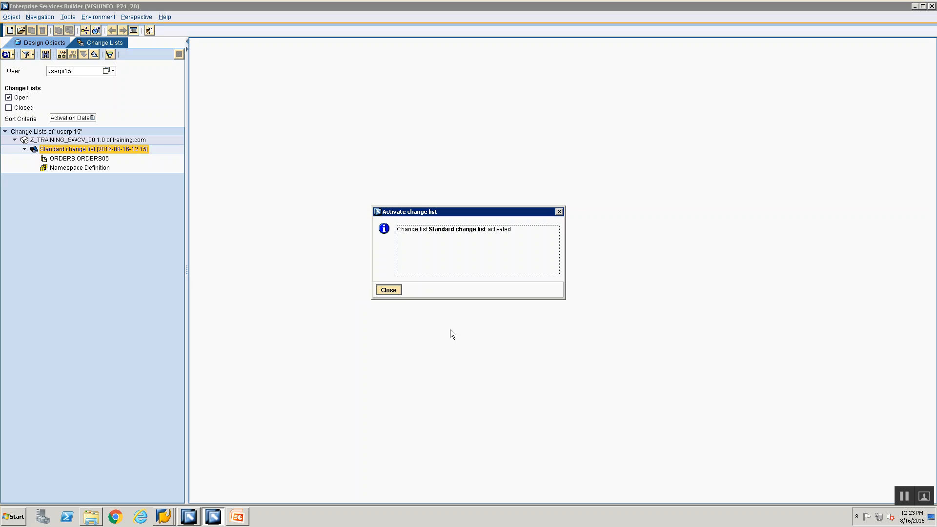
{"action": "left_click", "coordinate": [397, 289]}
{"action": "left_click", "coordinate": [31, 41]}
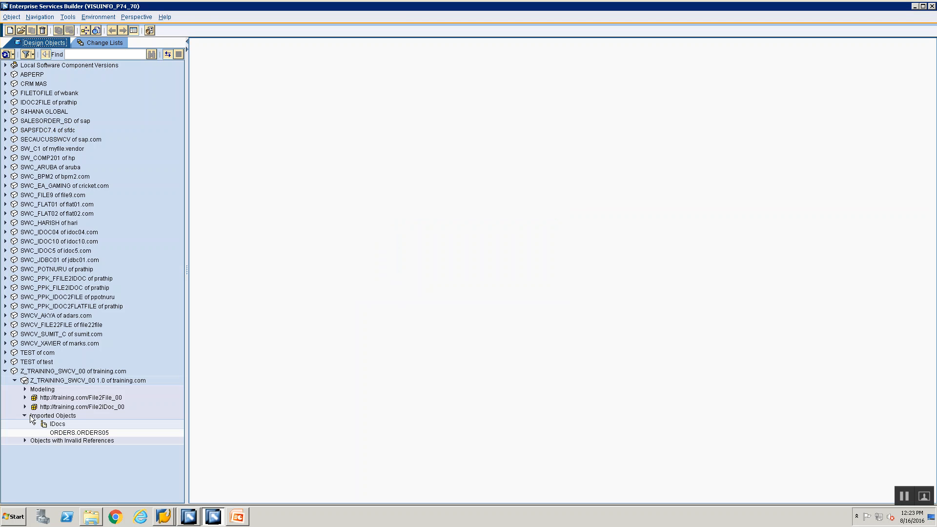
{"action": "left_click", "coordinate": [25, 407]}
- Switch to PowerPoint and review the File 2 Idoc Steps slide and the Input File slide
{"action": "left_click", "coordinate": [244, 520]}
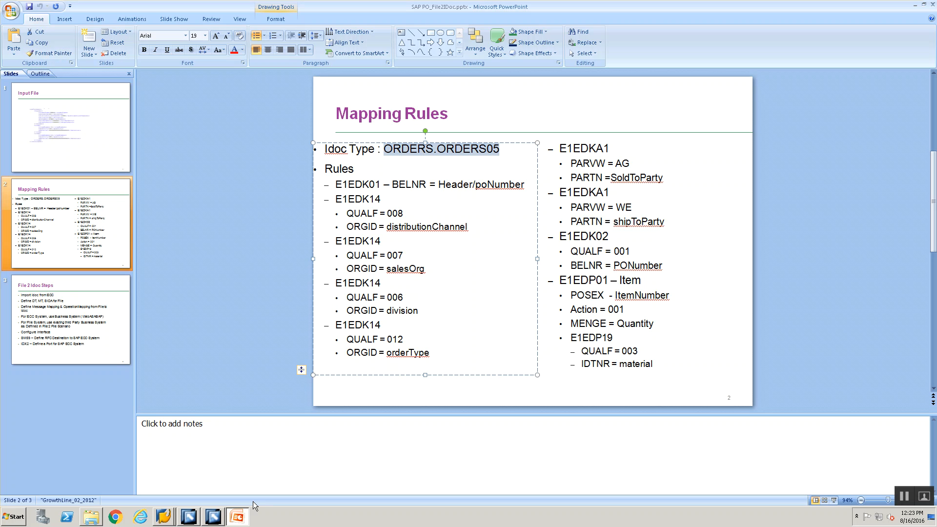
{"action": "left_click", "coordinate": [47, 328]}
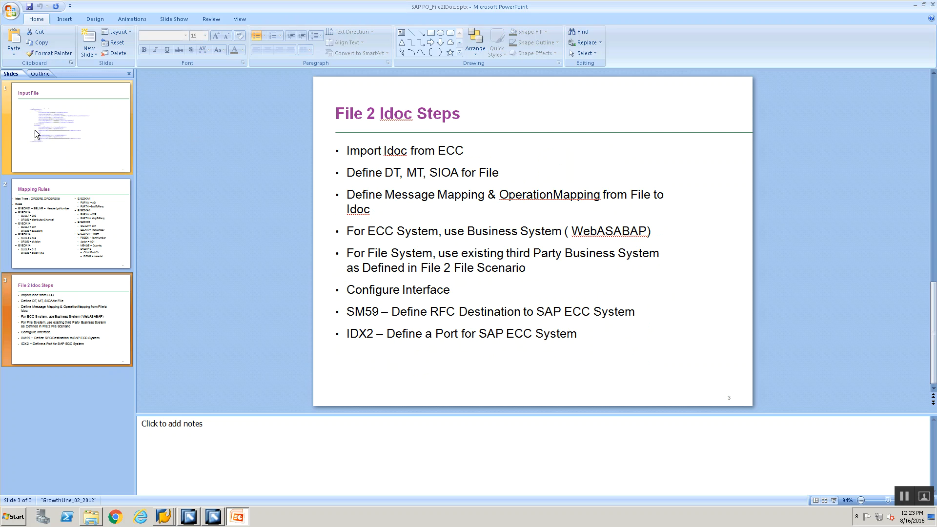
{"action": "left_click", "coordinate": [47, 124]}
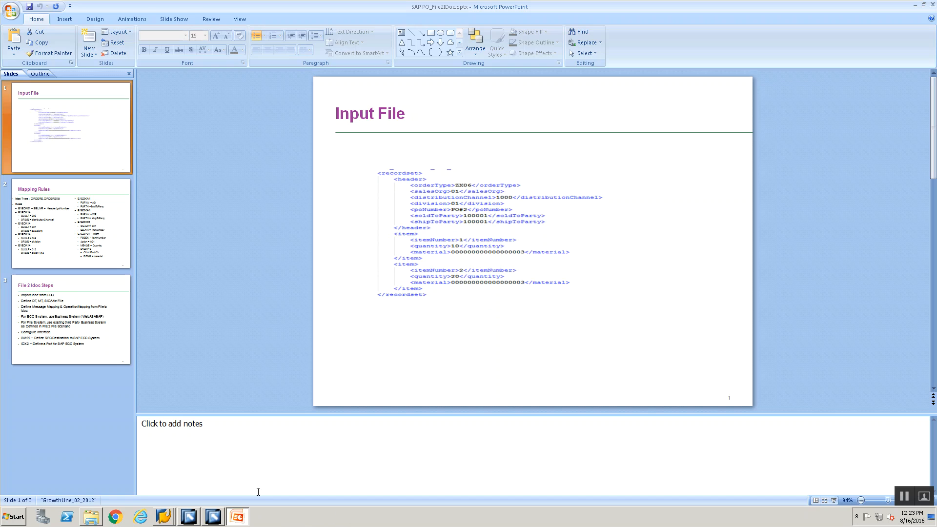
{"action": "left_click", "coordinate": [213, 515]}
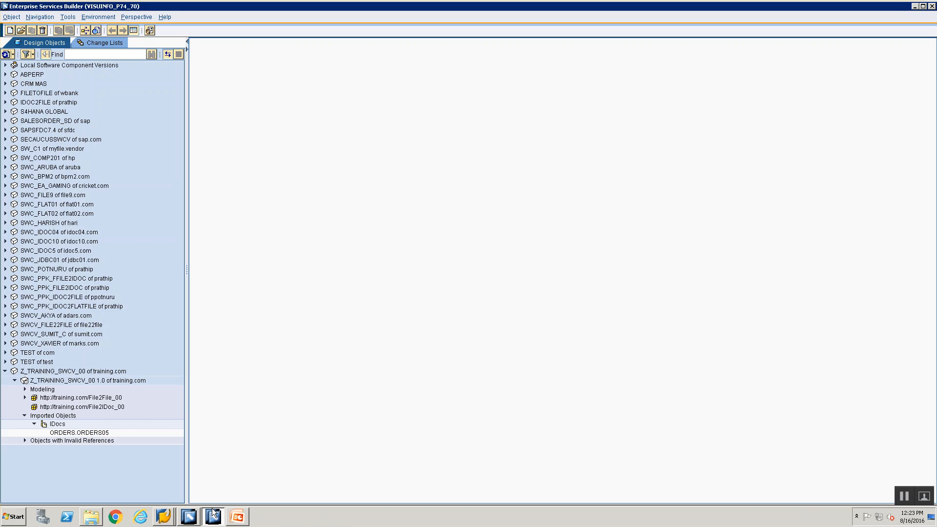
{"action": "left_click", "coordinate": [53, 408]}
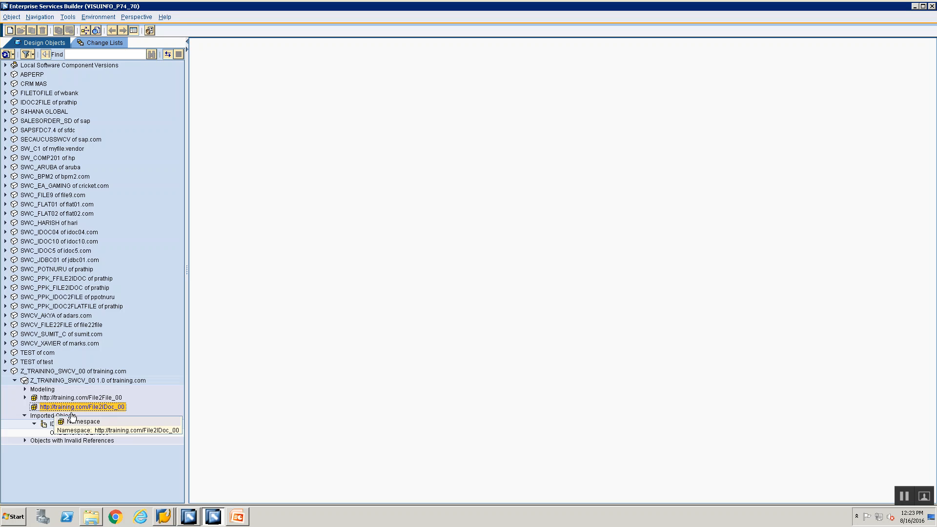
{"action": "right_click", "coordinate": [97, 411]}
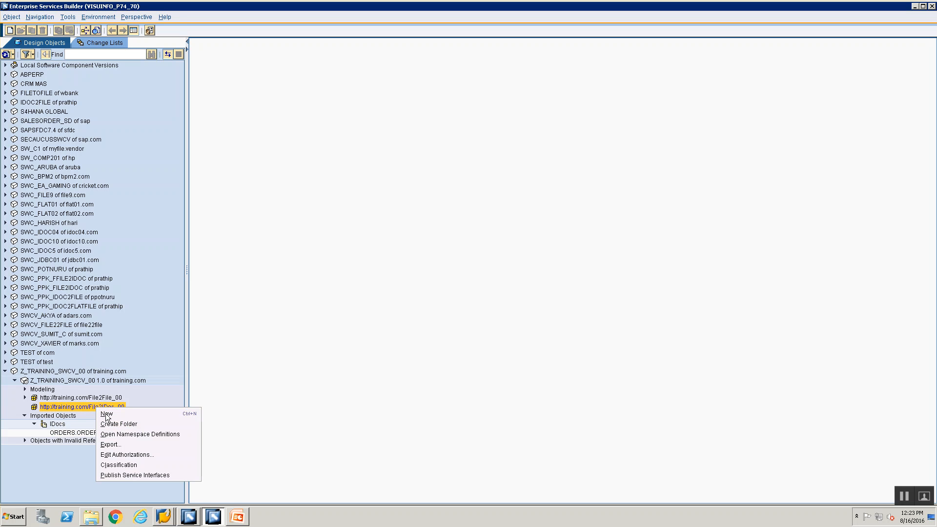
{"action": "left_click", "coordinate": [106, 415]}
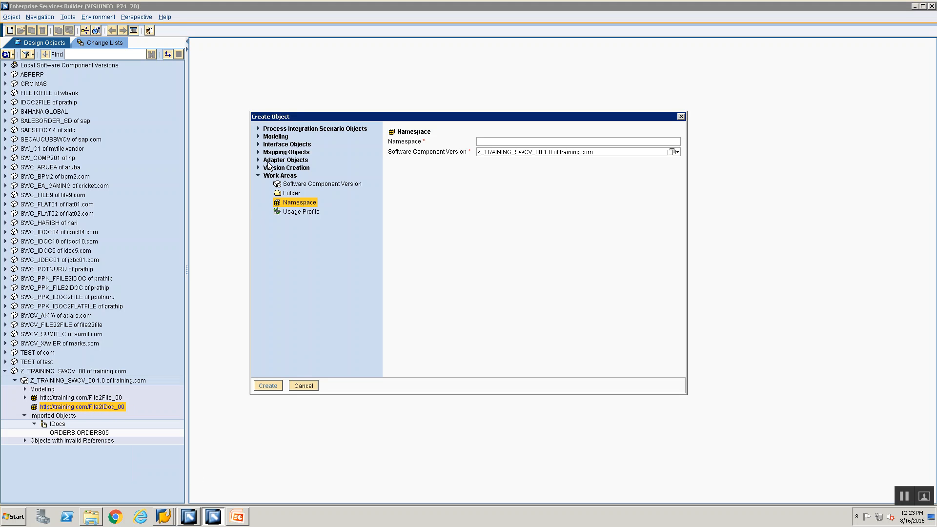
{"action": "left_click", "coordinate": [257, 144]}
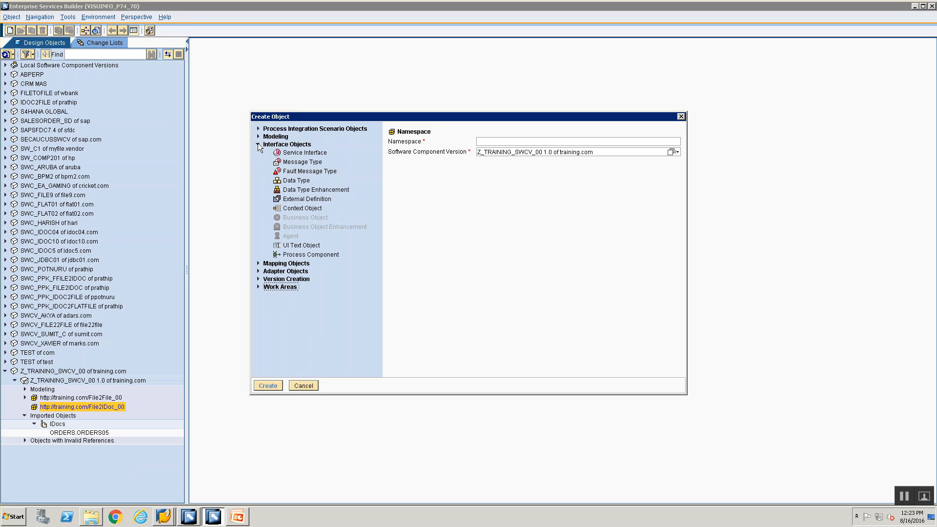
{"action": "left_click", "coordinate": [285, 179]}
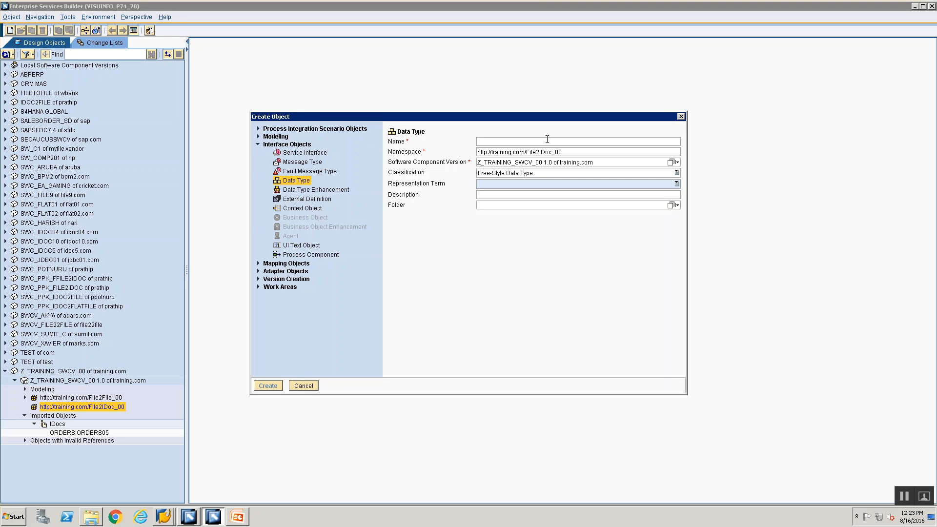
{"action": "type", "text": "DT_File2IDoc_F"}
{"action": "key", "text": "BackSpace"}
{"action": "type", "text": "Src_00"}
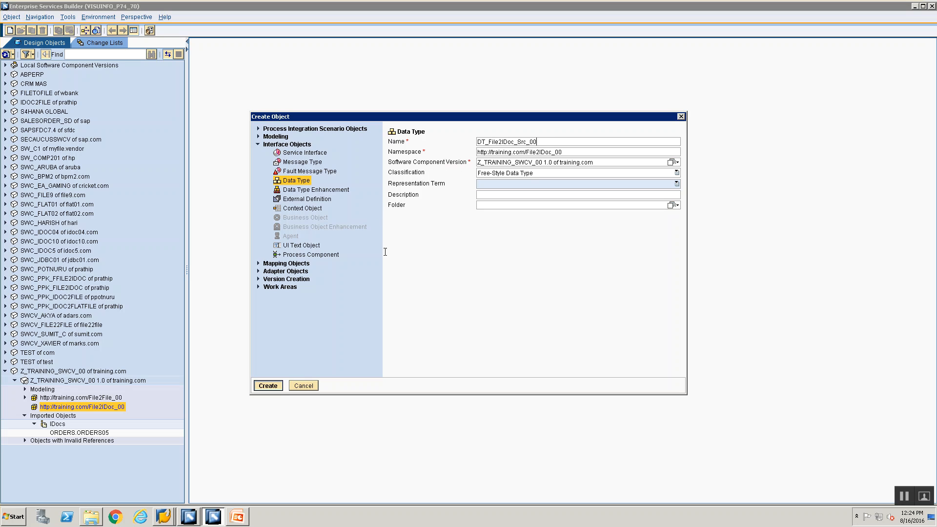
{"action": "key", "text": "Return"}
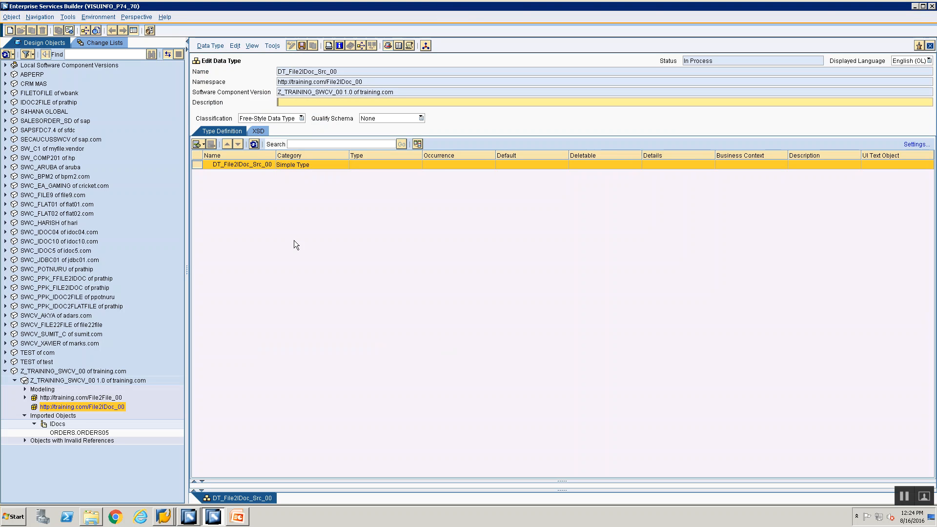
- Check the XML structure on PowerPoint's Input File slide and return to the data type in Enterprise Services Builder
{"action": "key", "text": "alt+Tab"}
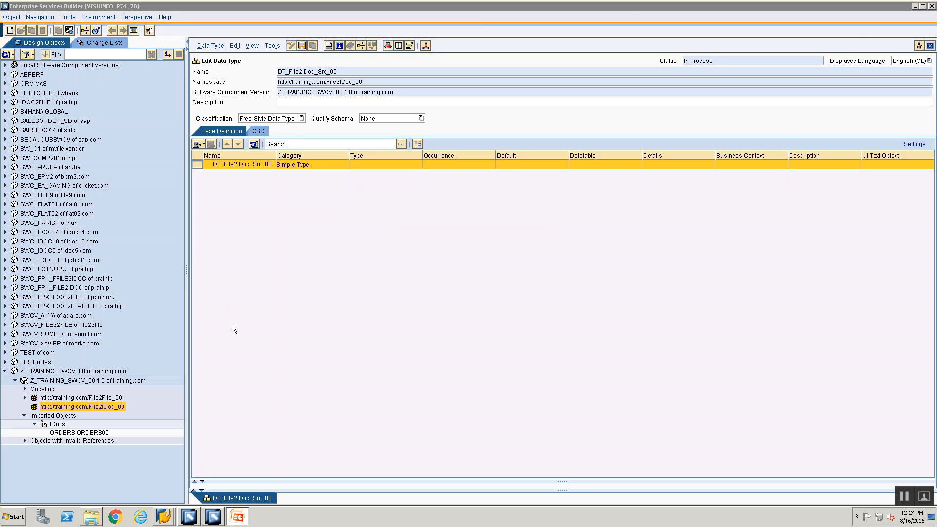
{"action": "left_click", "coordinate": [914, 7]}
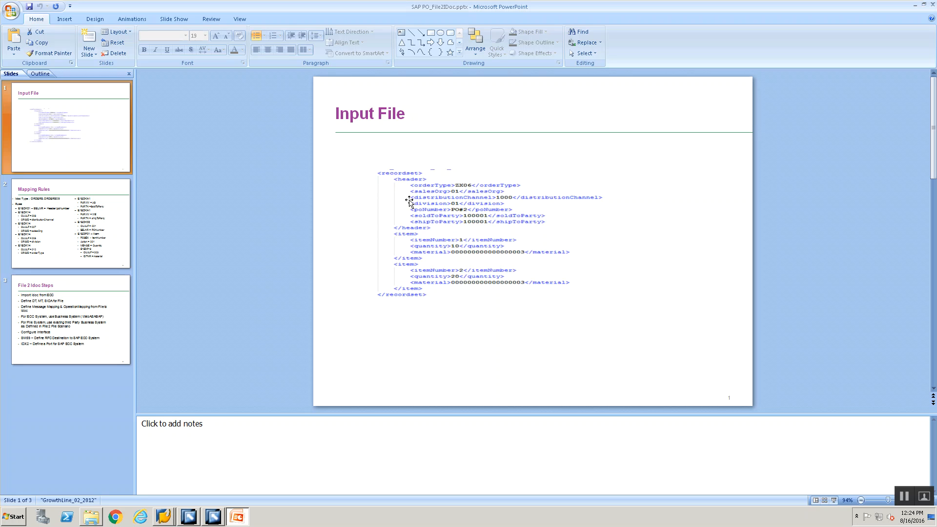
{"action": "key", "text": "alt+Tab"}
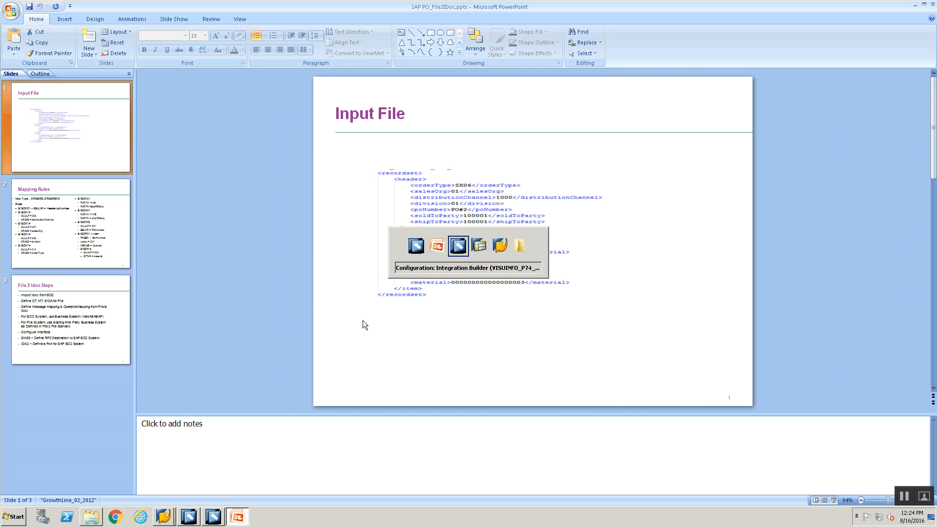
{"action": "key", "text": "alt+Tab"}
{"action": "key", "text": "alt+Tab"}
{"action": "key", "text": "alt+Tab"}
{"action": "key", "text": "alt+Tab"}
{"action": "key", "text": "alt+Tab"}
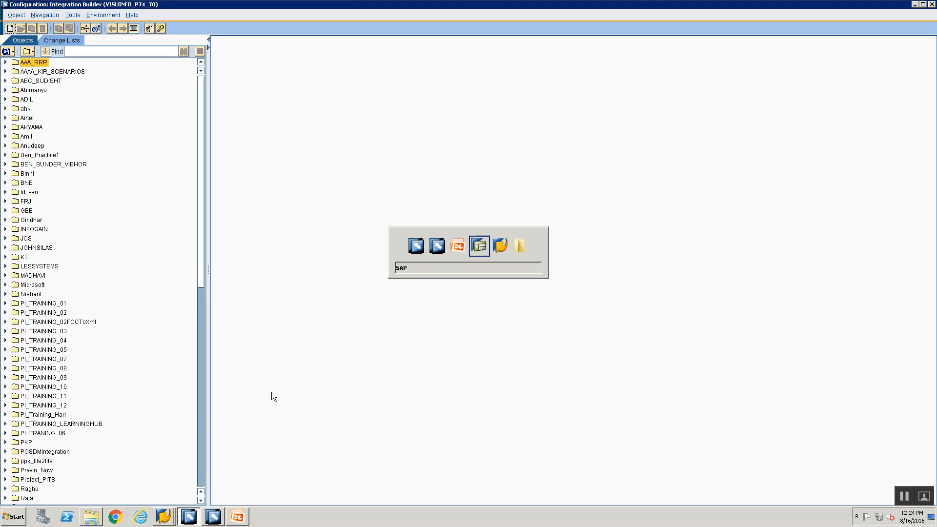
{"action": "left_click", "coordinate": [212, 516]}
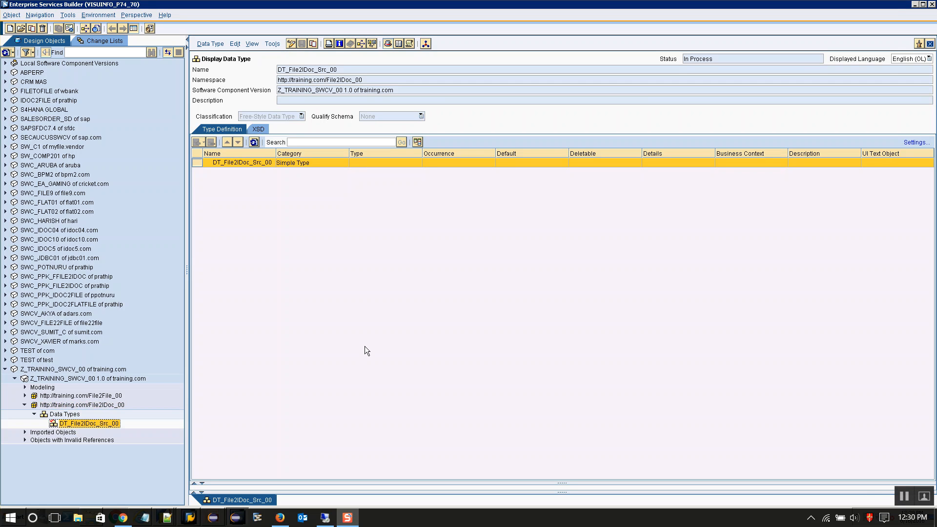
- Put data type DT_File2IDoc_Src_00 into edit mode and insert a subelement named recordset
{"action": "left_click", "coordinate": [294, 43]}
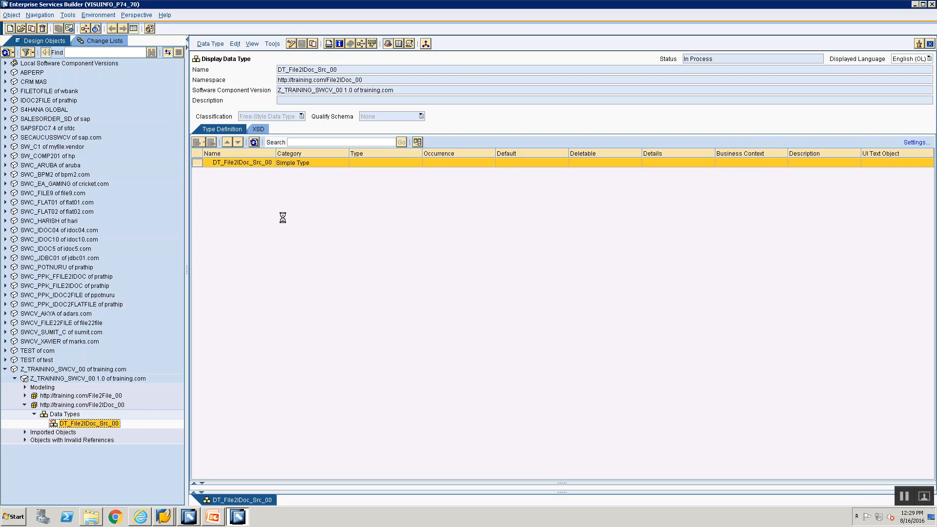
{"action": "key", "text": "alt+Tab"}
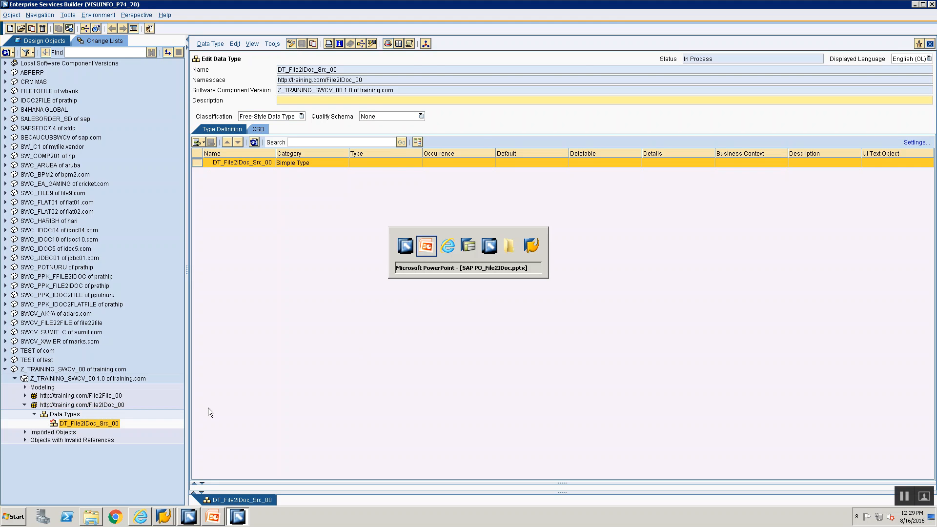
{"action": "key", "text": "alt+Tab"}
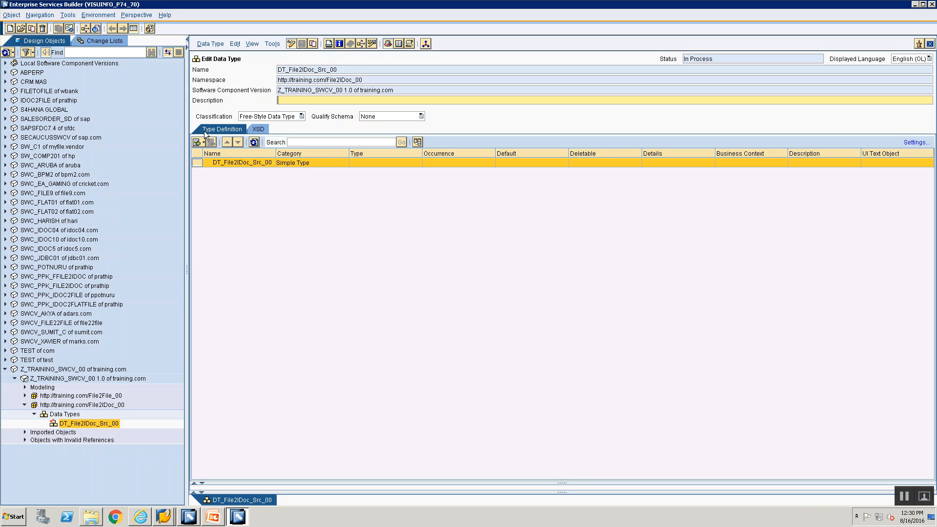
{"action": "left_click", "coordinate": [203, 142]}
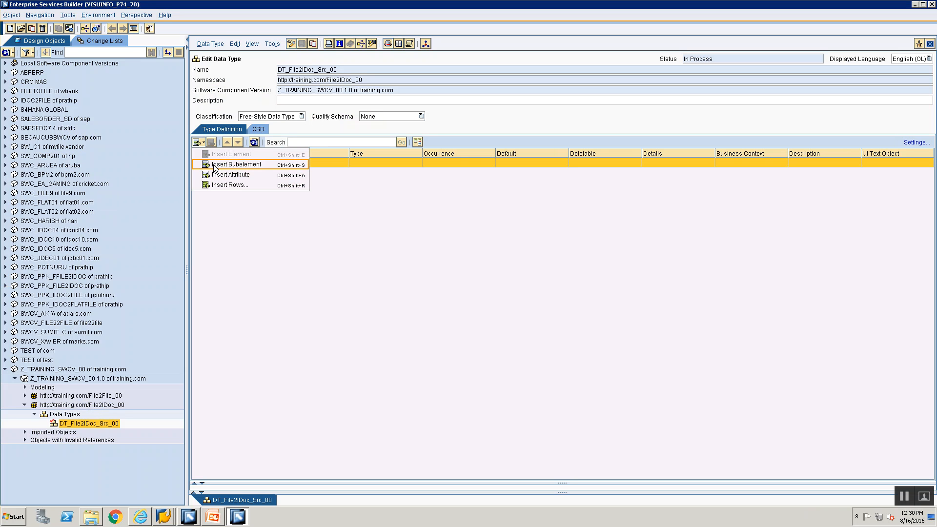
{"action": "left_click", "coordinate": [214, 166]}
{"action": "type", "text": "recordset"}
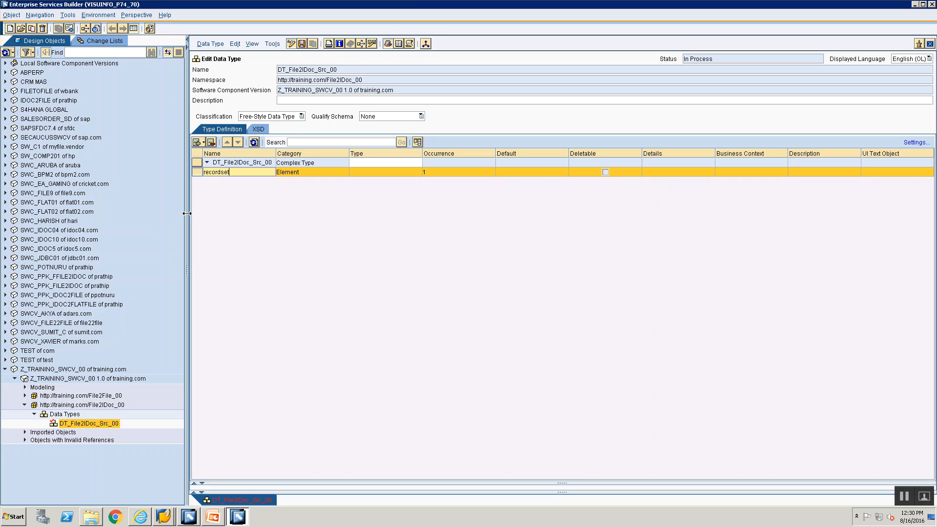
{"action": "left_click", "coordinate": [343, 204]}
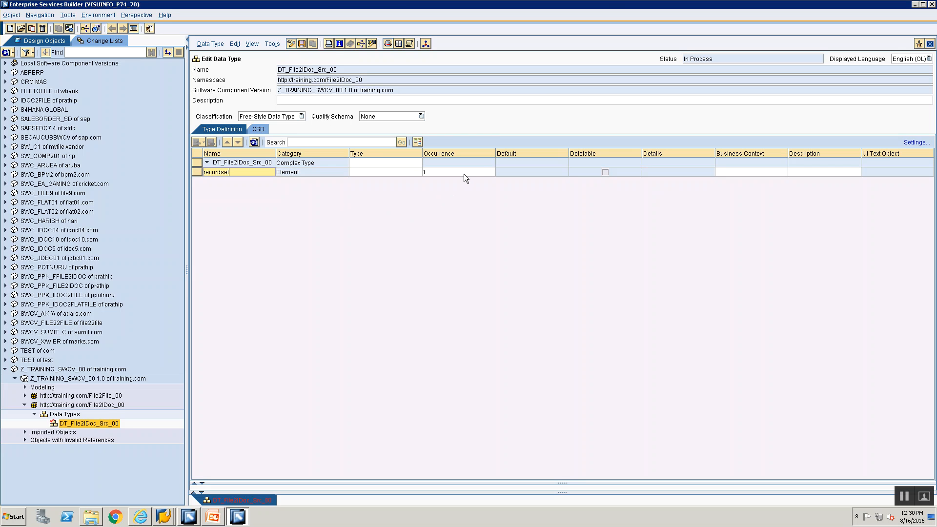
{"action": "left_click", "coordinate": [464, 173]}
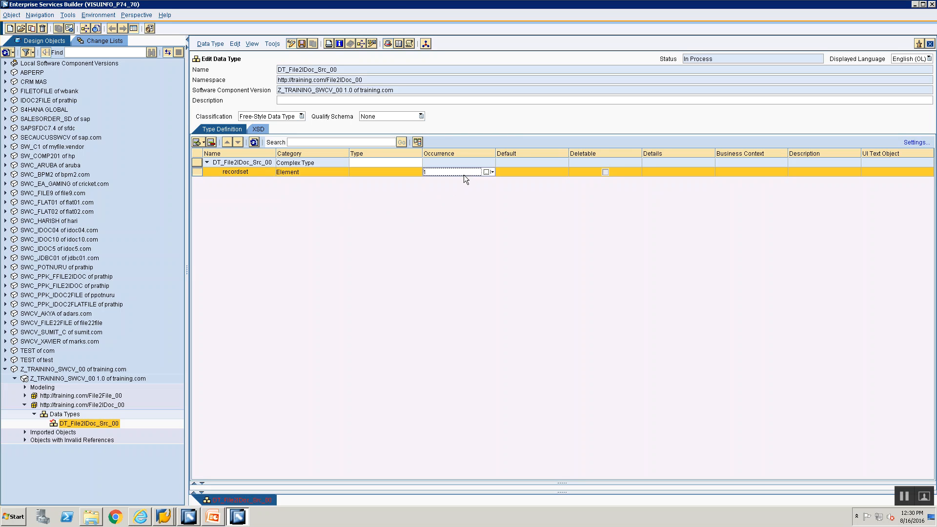
- Insert a subelement named header under recordset, checking the name on PowerPoint's Input File slide
{"action": "left_click", "coordinate": [205, 142]}
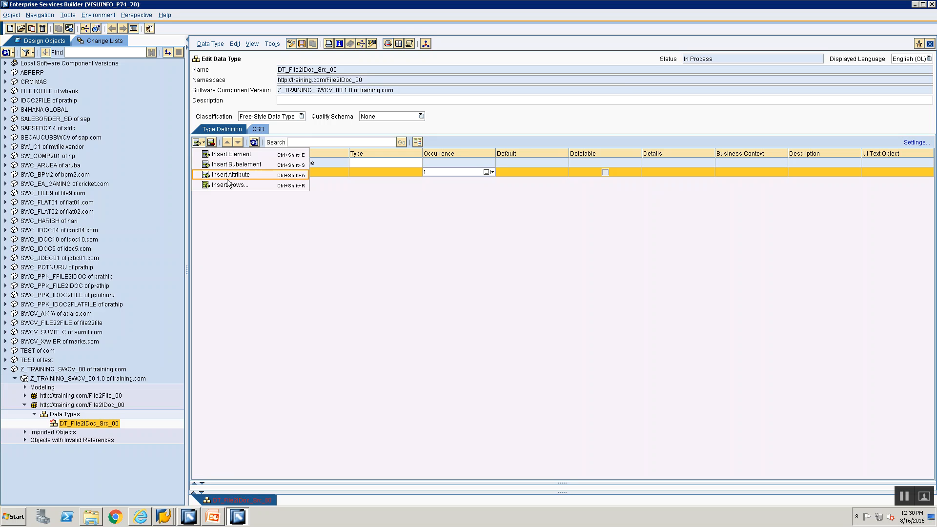
{"action": "left_click", "coordinate": [236, 165]}
{"action": "key", "text": "alt+Tab"}
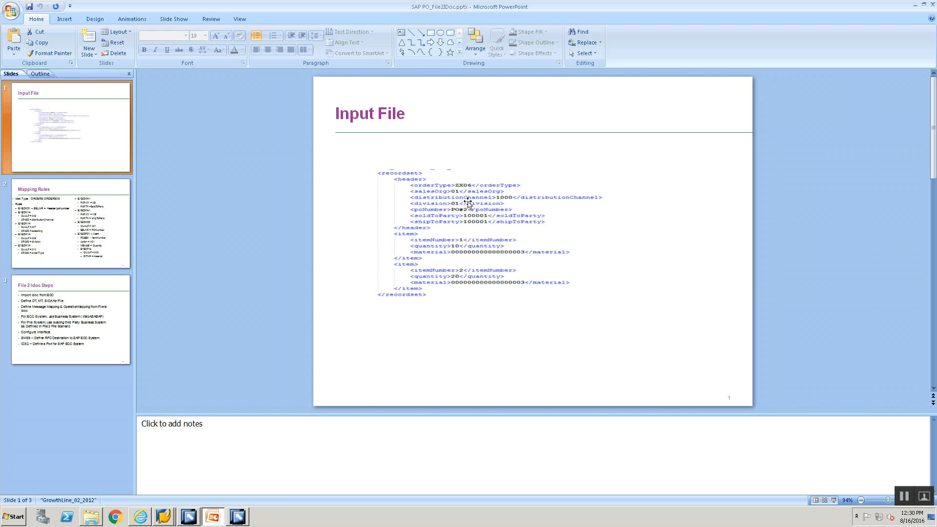
{"action": "key", "text": "alt+Tab"}
{"action": "type", "text": "header"}
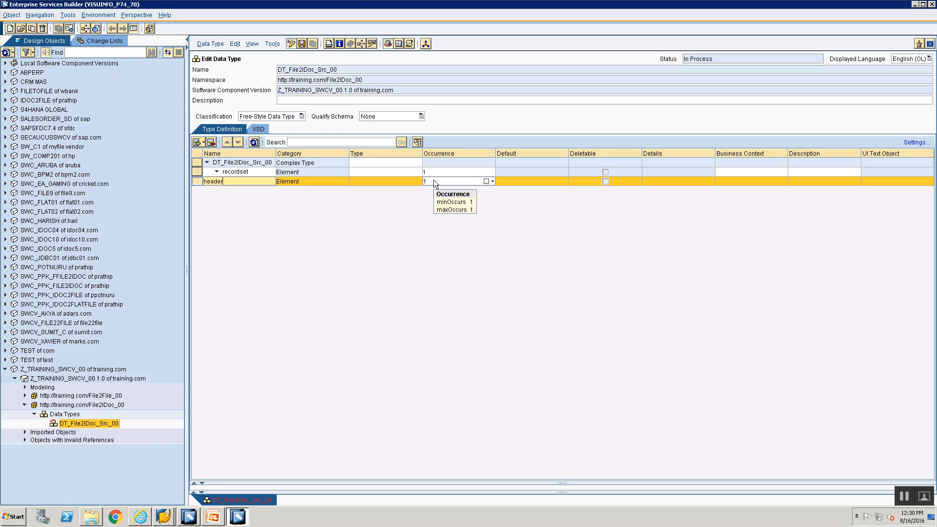
{"action": "left_click", "coordinate": [405, 202]}
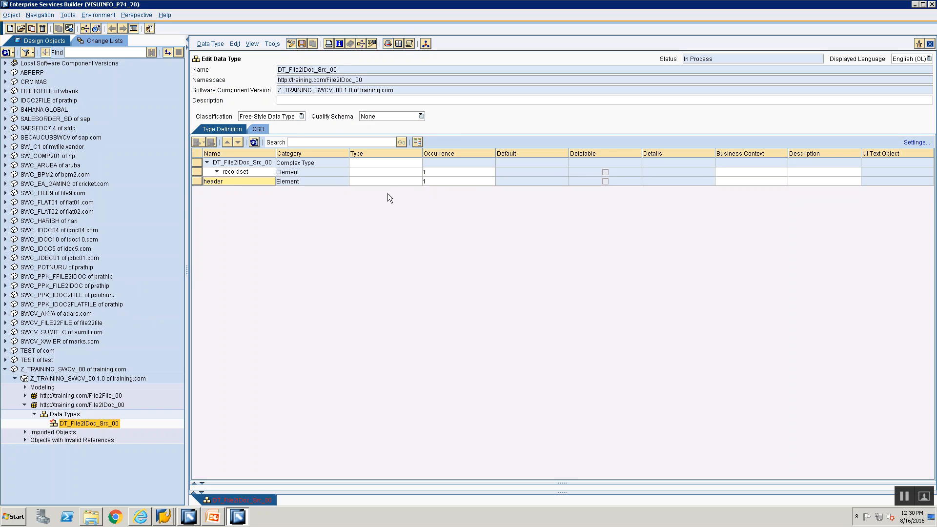
- Insert a subelement named orderType under header, checking the name on PowerPoint's Input File slide
{"action": "left_click", "coordinate": [305, 182]}
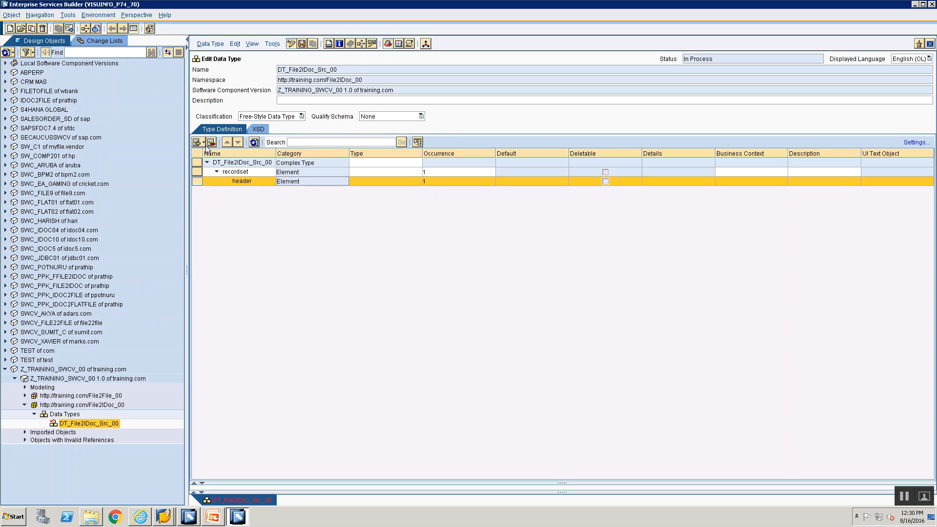
{"action": "left_click", "coordinate": [203, 142]}
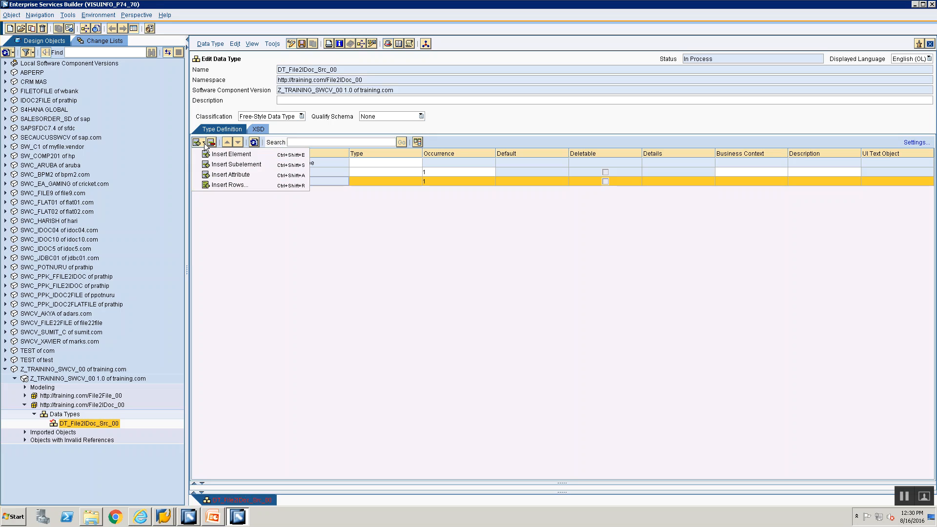
{"action": "left_click", "coordinate": [229, 164]}
{"action": "key", "text": "alt+Tab"}
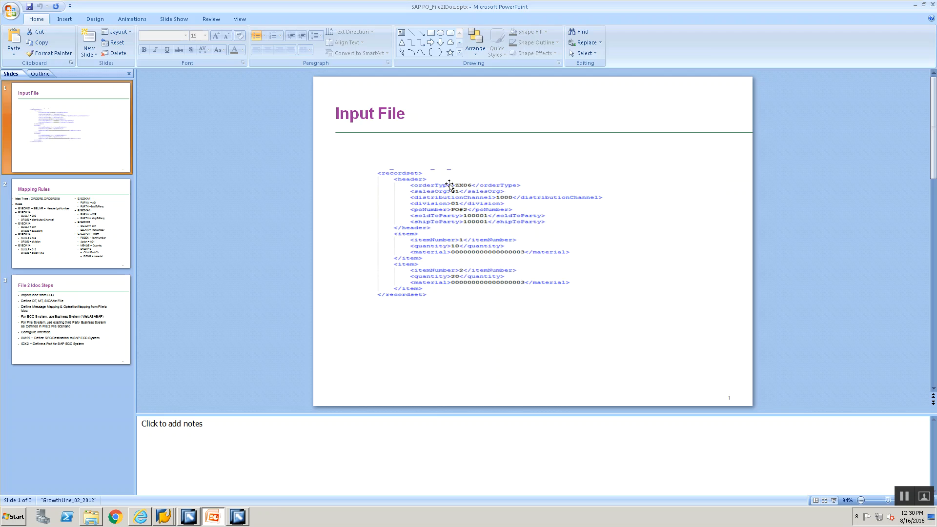
{"action": "key", "text": "alt+Tab"}
{"action": "type", "text": "ord"}
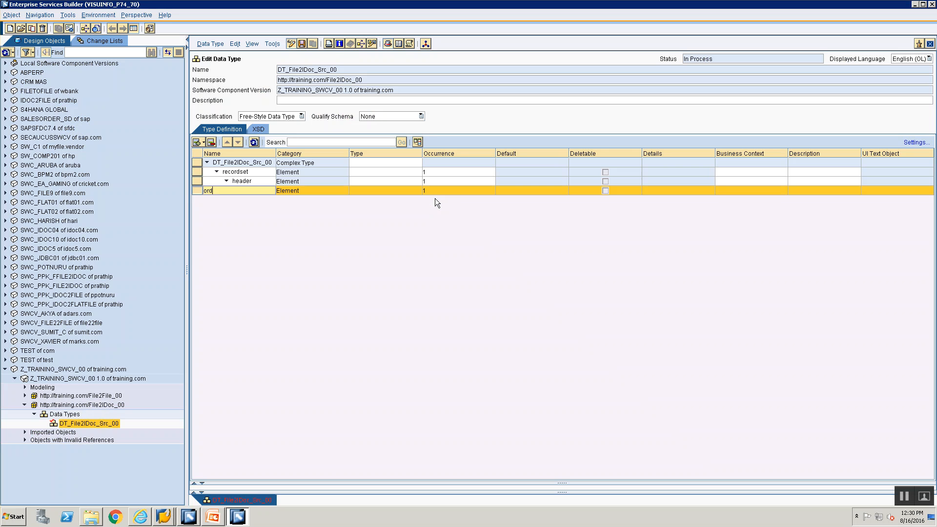
{"action": "type", "text": "erTypp"}
{"action": "key", "text": "BackSpace"}
{"action": "type", "text": "e"}
- Assign the XSD type xsd:string to the orderType element
{"action": "left_click", "coordinate": [416, 193]}
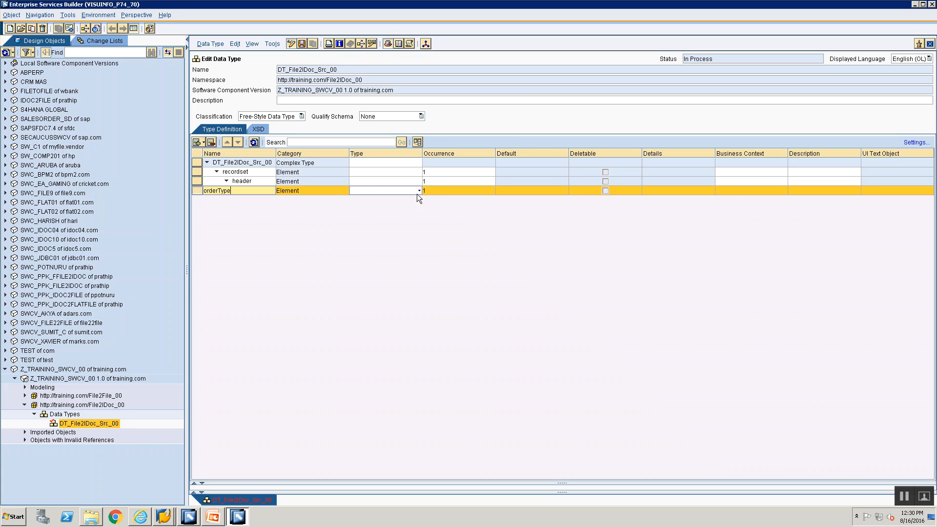
{"action": "left_click", "coordinate": [418, 191]}
{"action": "left_click", "coordinate": [419, 193]}
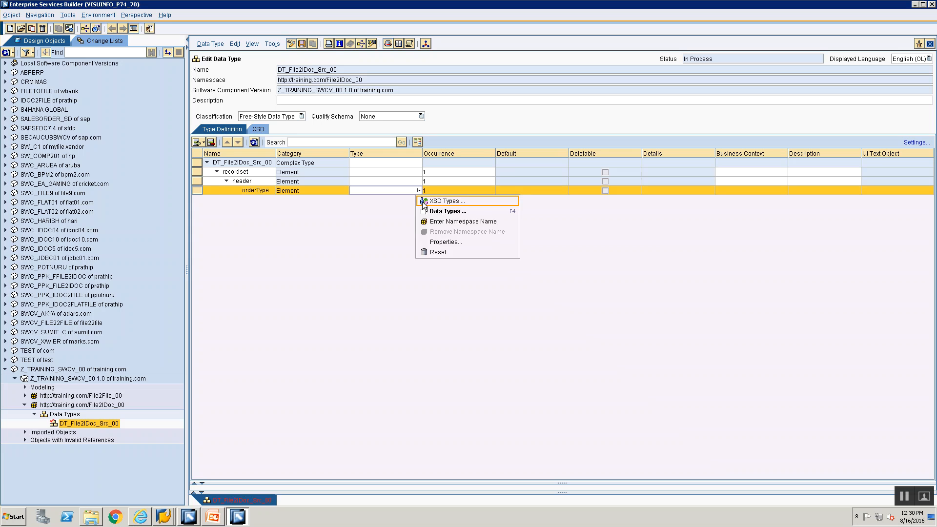
{"action": "left_click", "coordinate": [423, 201]}
{"action": "left_click", "coordinate": [388, 200]}
{"action": "left_click", "coordinate": [484, 192]}
{"action": "left_click", "coordinate": [492, 189]}
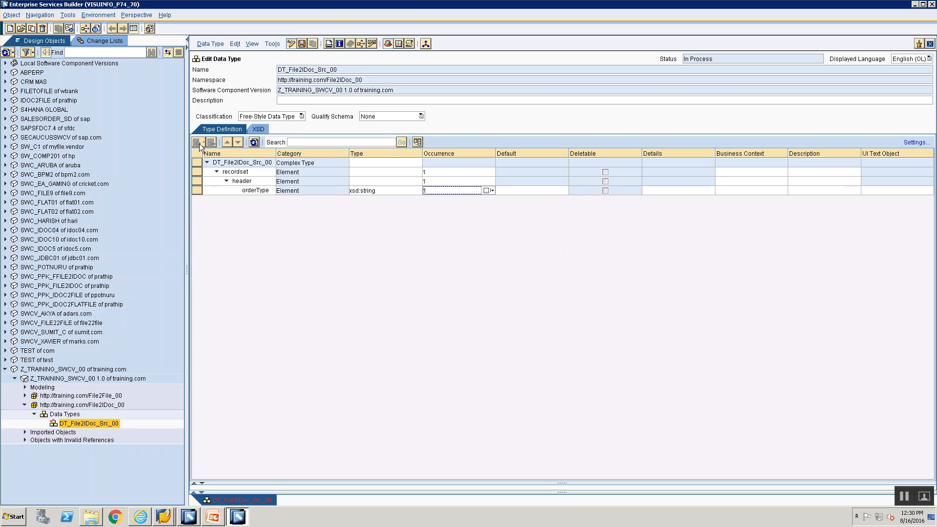
- Insert the elements salesOrg and distributionChannel after orderType, using the Input File slide in PowerPoint as reference
{"action": "left_click", "coordinate": [196, 189]}
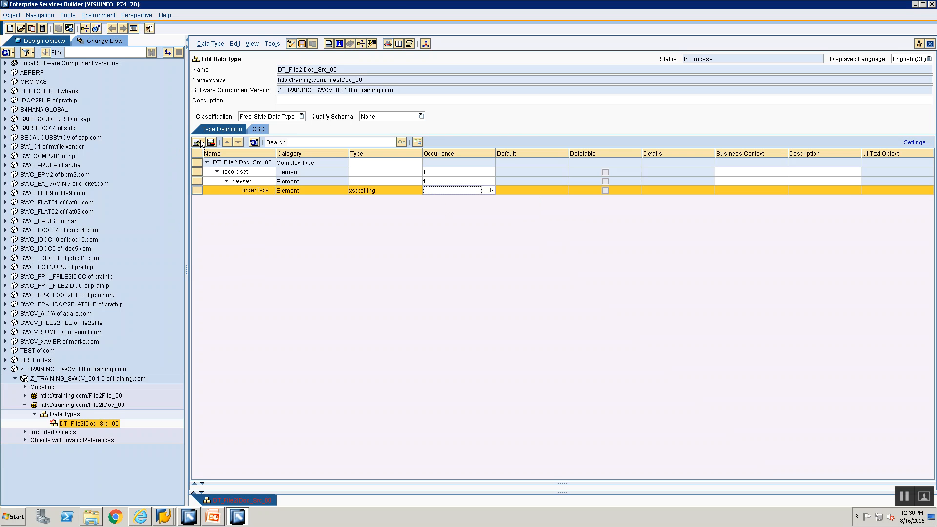
{"action": "left_click", "coordinate": [201, 142]}
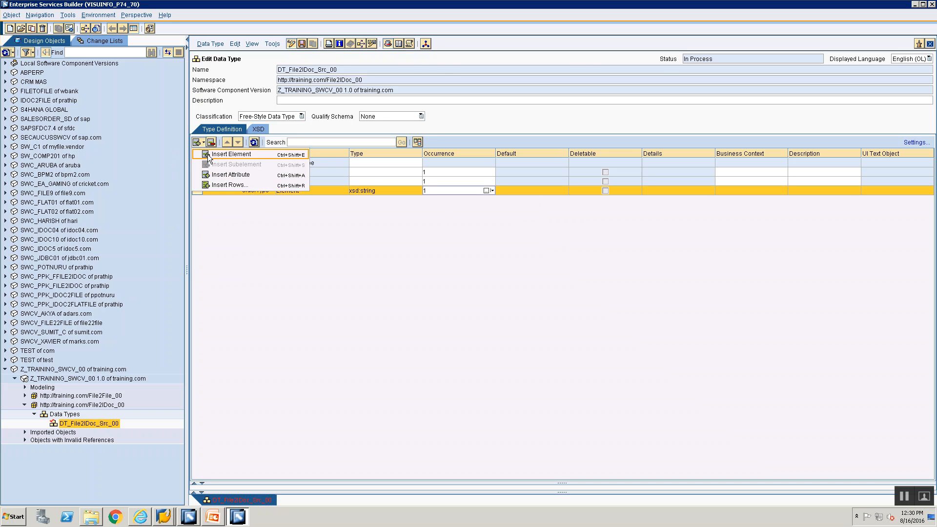
{"action": "left_click", "coordinate": [207, 154]}
{"action": "key", "text": "alt+Tab"}
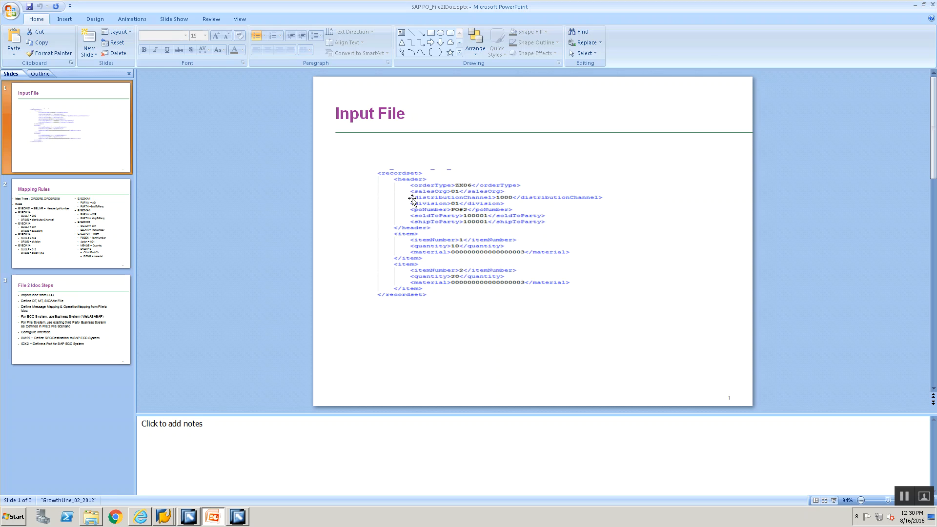
{"action": "key", "text": "alt+Tab"}
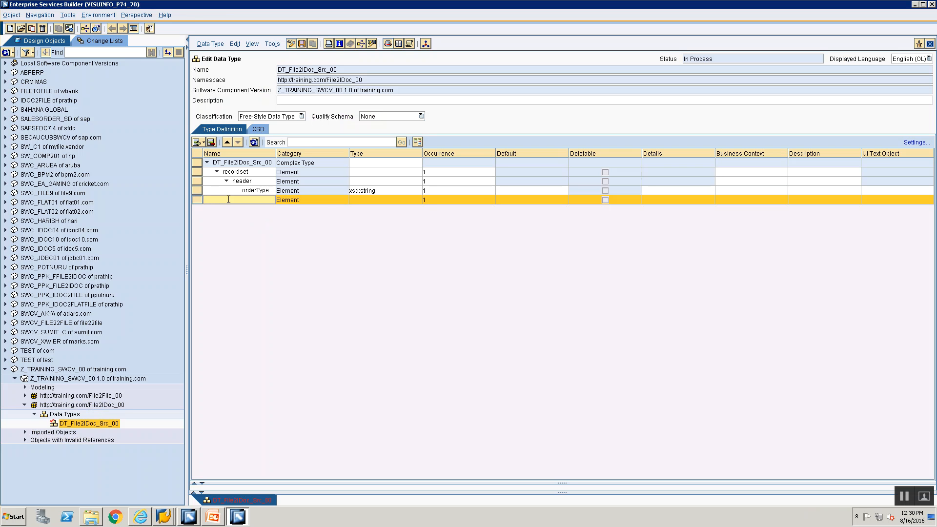
{"action": "type", "text": "salesOrg"}
{"action": "left_click", "coordinate": [204, 142]}
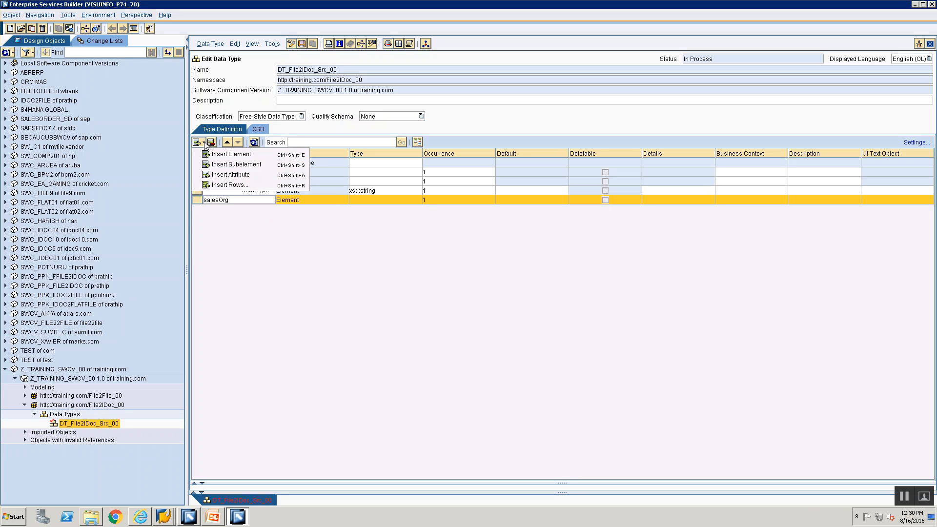
{"action": "left_click", "coordinate": [231, 154]}
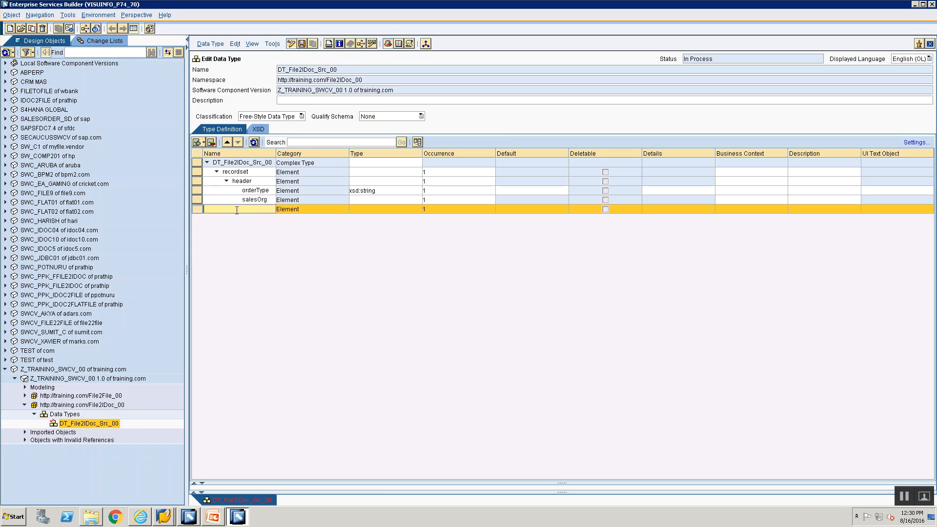
{"action": "type", "text": "distributionChannel"}
- Check the remaining header fields on PowerPoint's Input File slide and insert four blank elements after distributionChannel
{"action": "key", "text": "alt+Tab"}
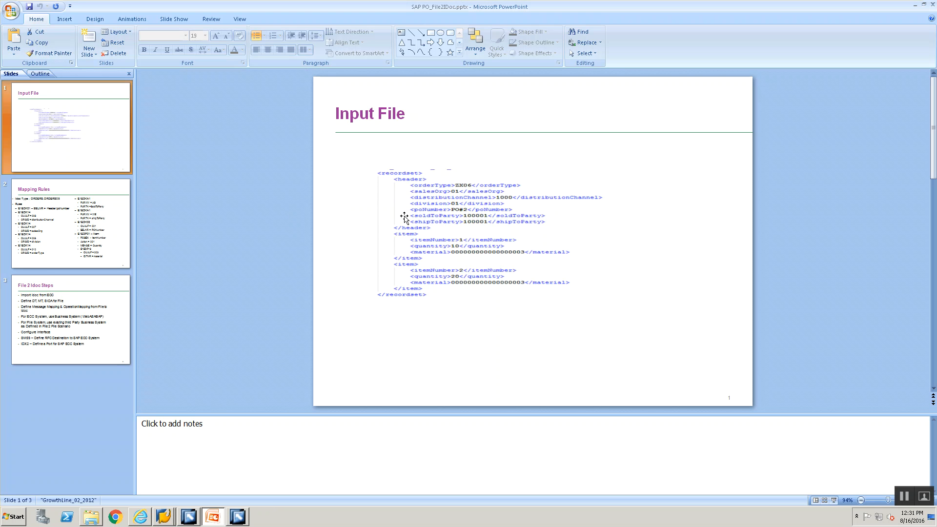
{"action": "key", "text": "alt+Tab"}
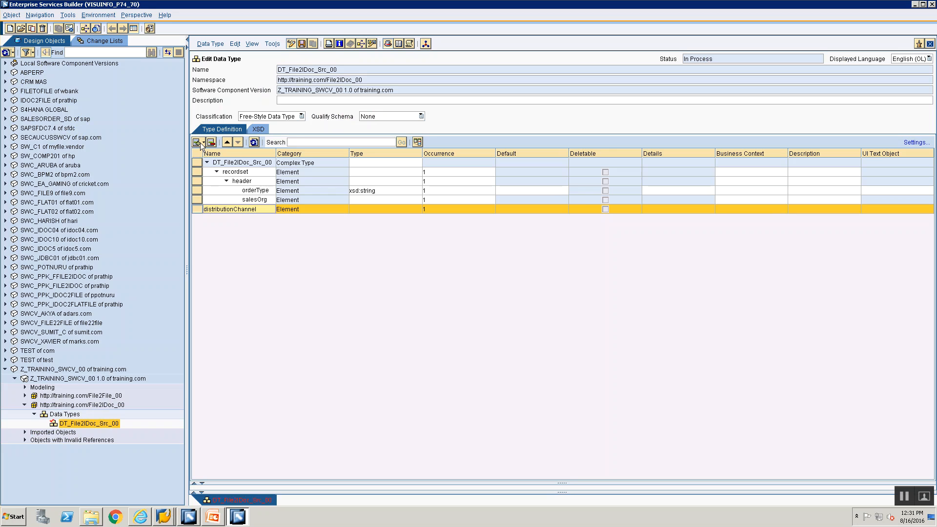
{"action": "type", "text": "el"}
{"action": "left_click", "coordinate": [203, 142]}
{"action": "left_click", "coordinate": [207, 154]}
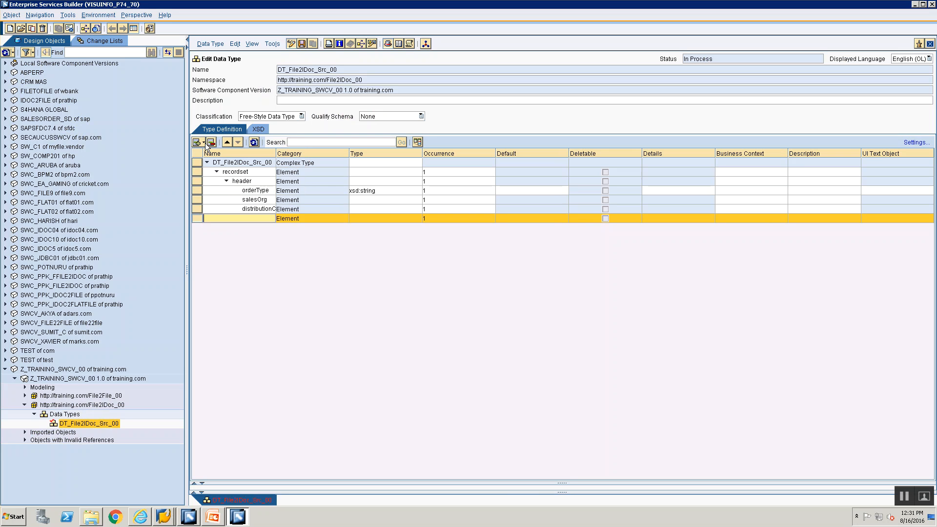
{"action": "left_click", "coordinate": [203, 143]}
{"action": "left_click", "coordinate": [207, 154]}
{"action": "left_click", "coordinate": [203, 142]}
{"action": "left_click", "coordinate": [207, 154]}
{"action": "left_click", "coordinate": [203, 142]}
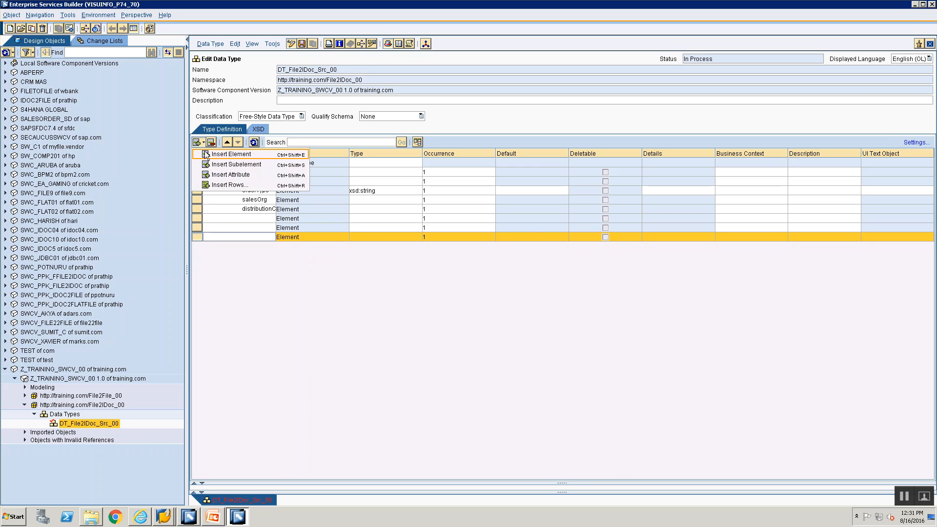
{"action": "left_click", "coordinate": [231, 155]}
- Name the first two blank elements after distributionChannel division and ponumber
{"action": "left_click", "coordinate": [253, 221]}
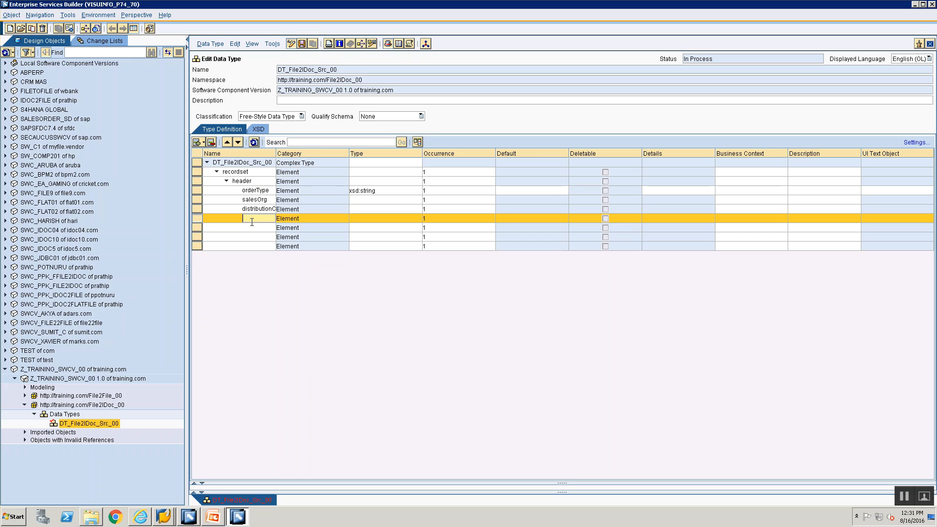
{"action": "type", "text": "division"}
{"action": "left_click", "coordinate": [255, 228]}
{"action": "type", "text": "ponumber"}
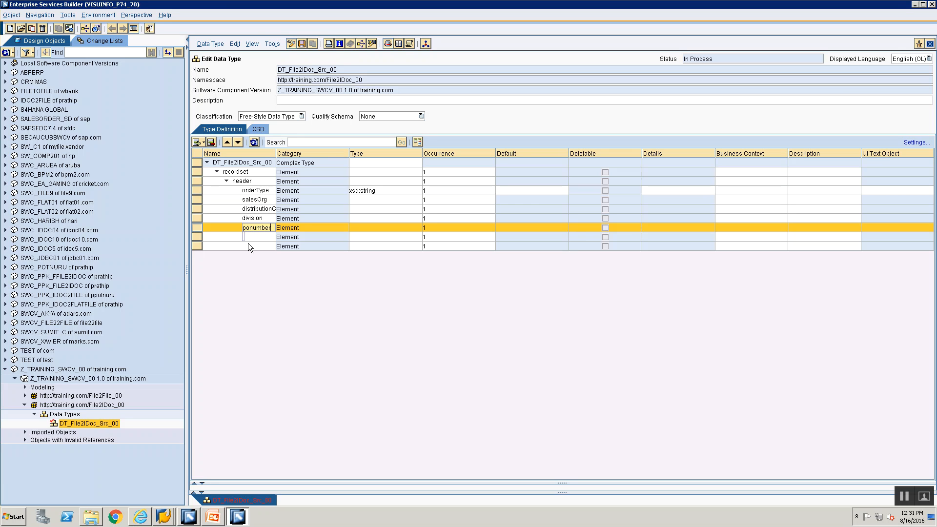
- Name the last two blank header elements soldToParty and shipToParty
{"action": "left_click", "coordinate": [248, 238]}
{"action": "type", "text": "soldto"}
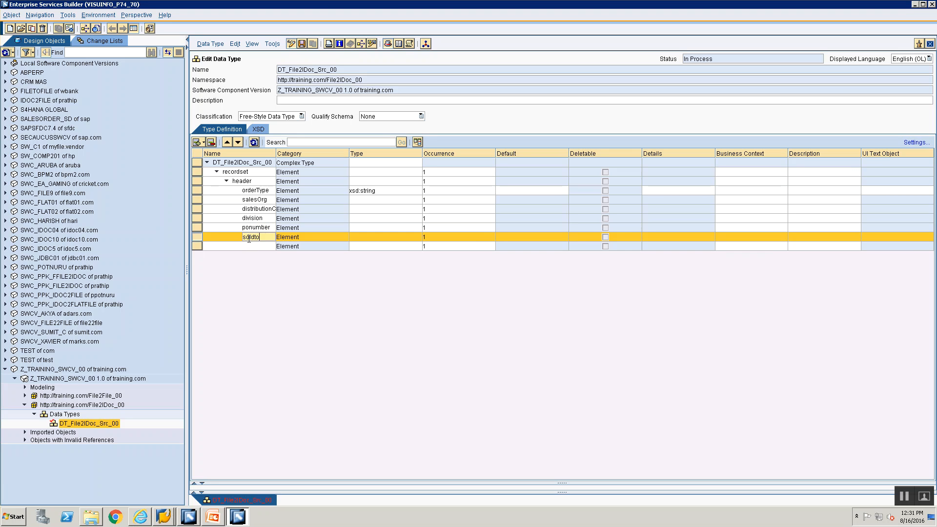
{"action": "type", "text": "pa"}
{"action": "key", "text": "BackSpace"}
{"action": "key", "text": "BackSpace"}
{"action": "key", "text": "BackSpace"}
{"action": "key", "text": "BackSpace"}
{"action": "type", "text": "ToParty"}
{"action": "left_click", "coordinate": [251, 244]}
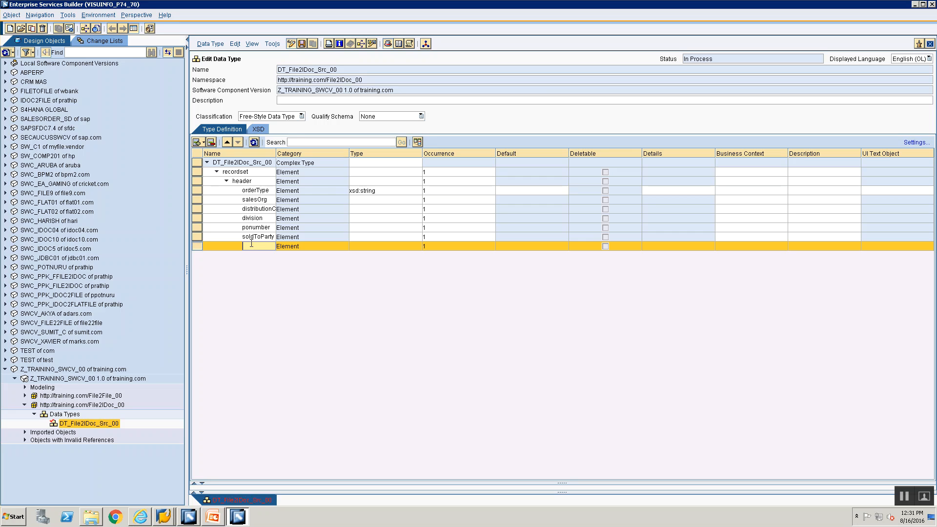
{"action": "type", "text": "shipToParty"}
- Widen the Name column and set the type of every header element from salesOrg through shipToParty to xsd:string
{"action": "left_click_drag", "start_coordinate": [275, 152], "coordinate": [302, 151]}
{"action": "left_click", "coordinate": [405, 190]}
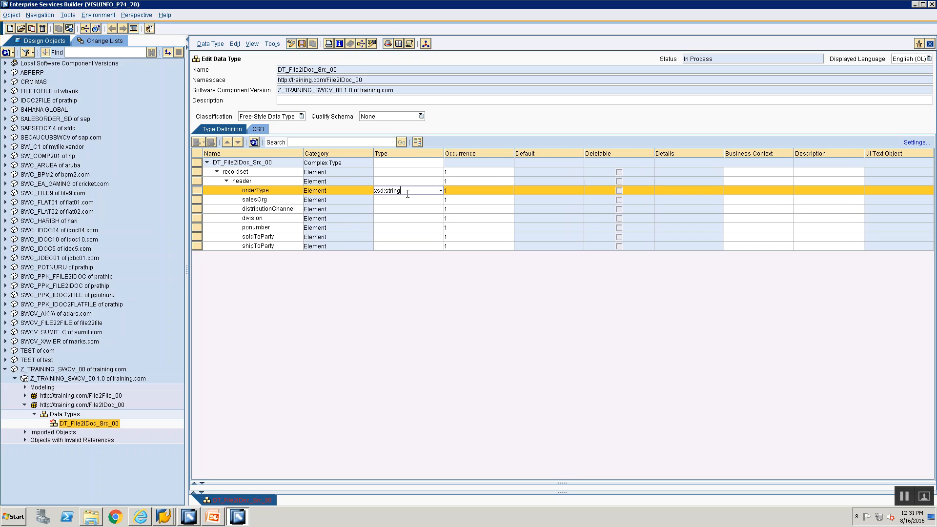
{"action": "left_click", "coordinate": [395, 200]}
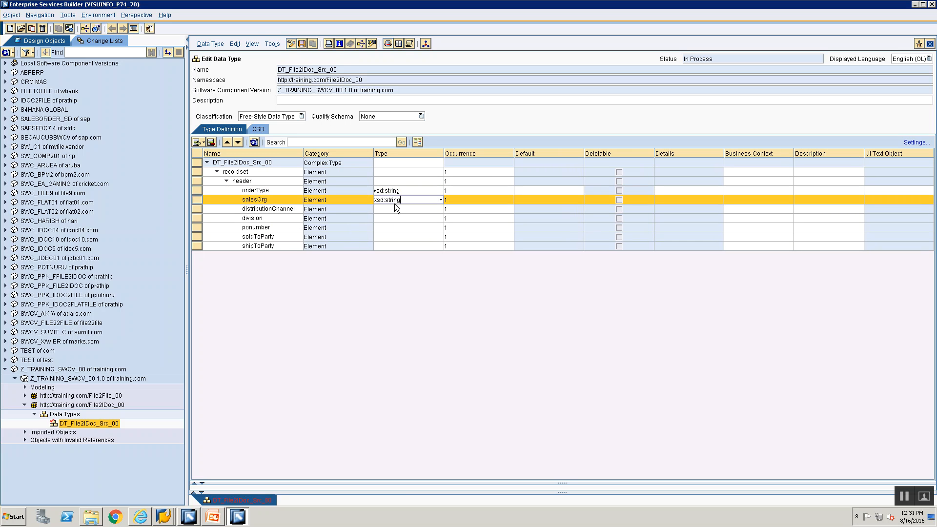
{"action": "left_click", "coordinate": [394, 205]}
{"action": "type", "text": "xsd:string"}
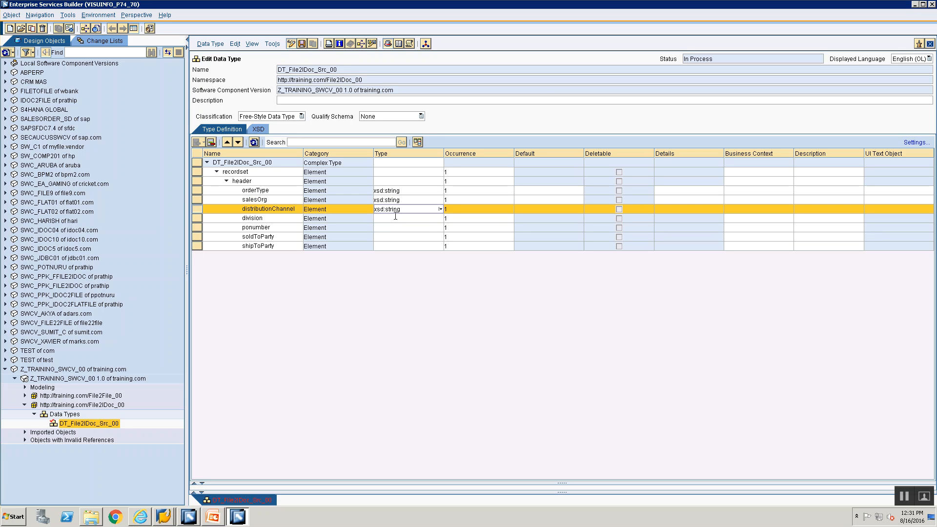
{"action": "left_click", "coordinate": [396, 218]}
{"action": "type", "text": "xsd:string"}
{"action": "left_click", "coordinate": [396, 227]}
{"action": "type", "text": "xsd:string"}
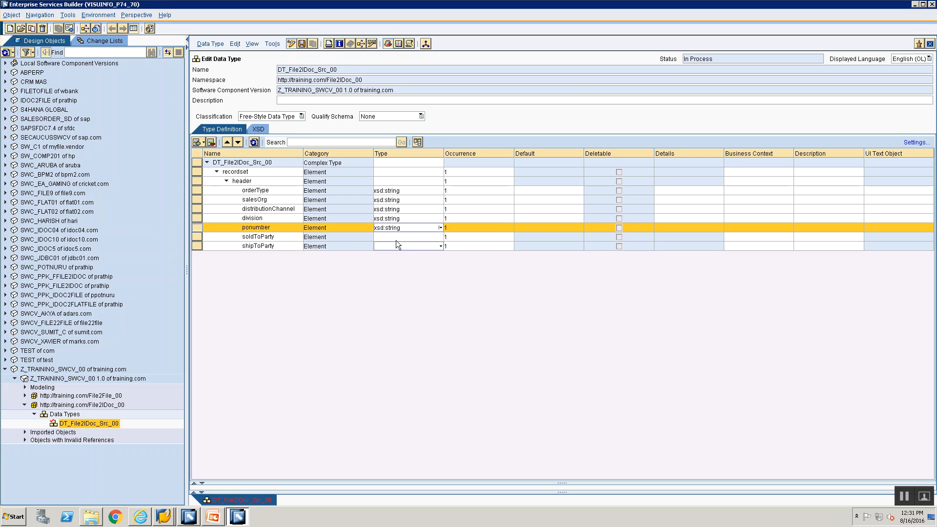
{"action": "left_click", "coordinate": [397, 237]}
{"action": "type", "text": "xsd:string"}
{"action": "left_click", "coordinate": [395, 246]}
{"action": "type", "text": "xsd:string"}
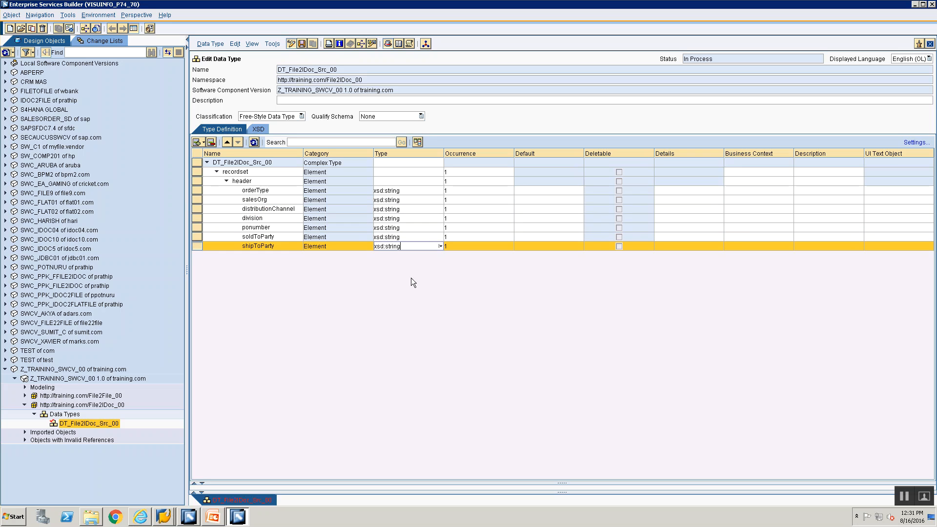
- Check the item structure on PowerPoint's Input File slide and insert an element named item at the same level as header
{"action": "left_click", "coordinate": [198, 182]}
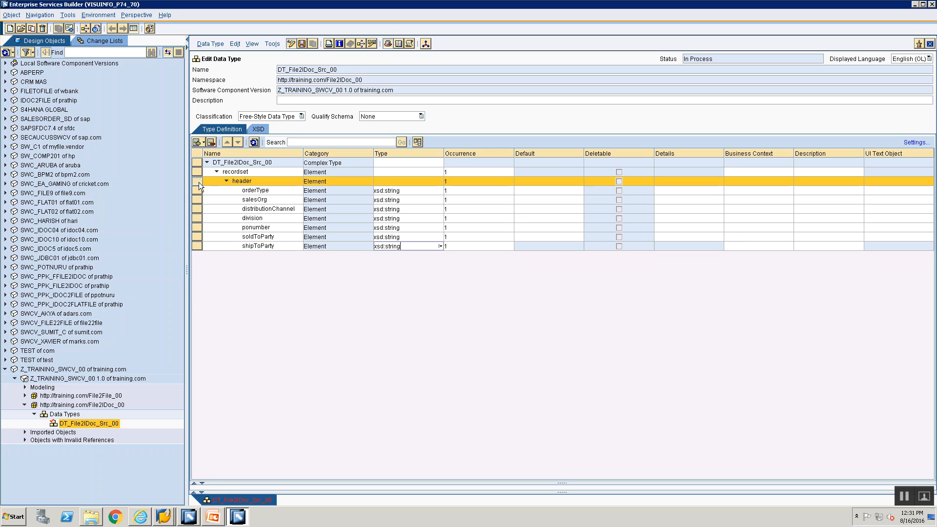
{"action": "key", "text": "alt+Tab"}
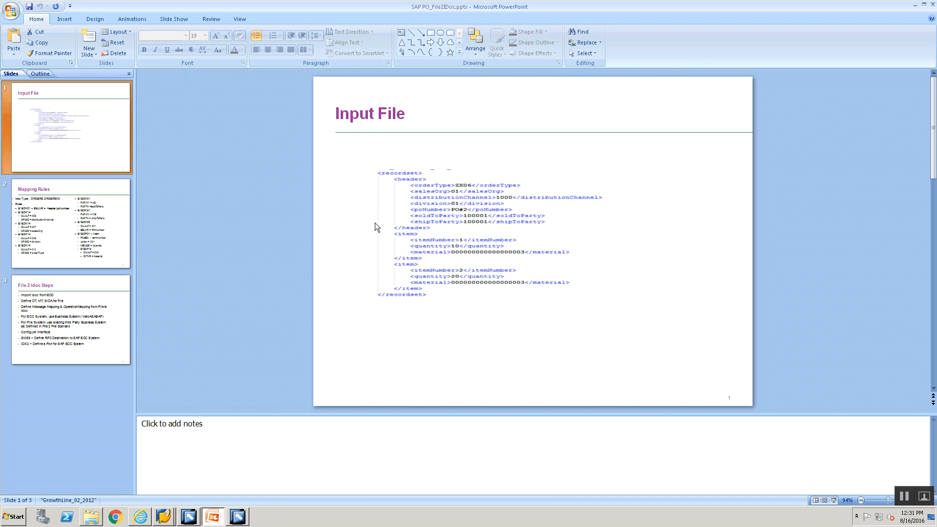
{"action": "key", "text": "alt+Tab"}
{"action": "left_click", "coordinate": [204, 143]}
{"action": "left_click", "coordinate": [215, 155]}
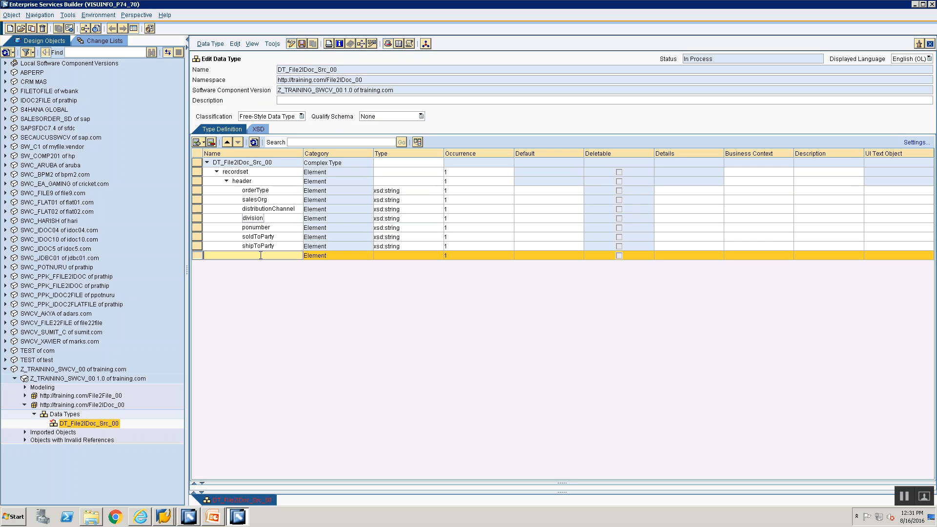
{"action": "type", "text": "item"}
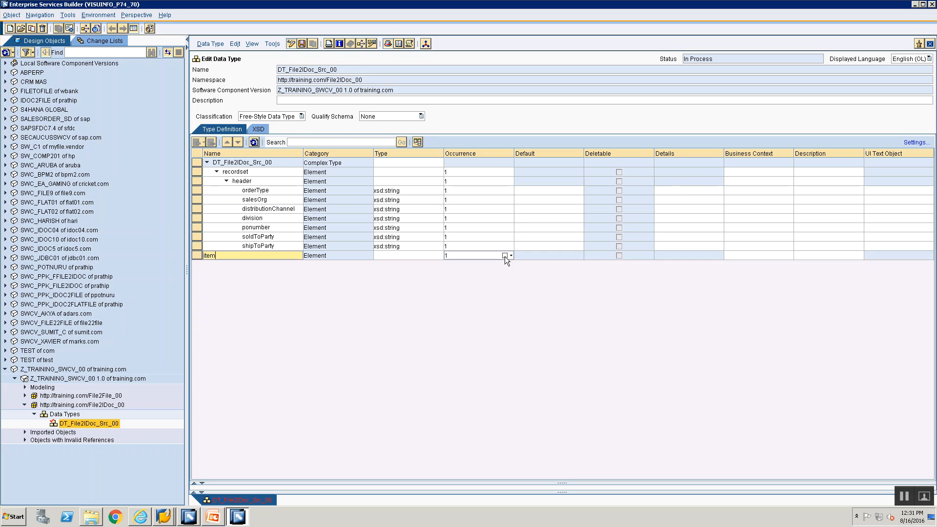
- Set the item element's maxOccurs to unbounded, keeping minOccurs at 1
{"action": "left_click", "coordinate": [505, 256]}
{"action": "left_click", "coordinate": [553, 258]}
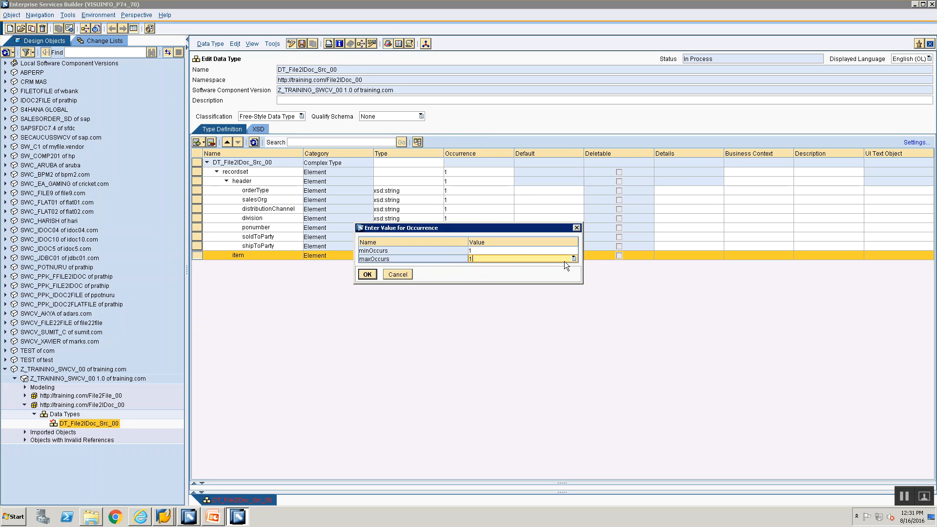
{"action": "left_click", "coordinate": [574, 259]}
{"action": "left_click", "coordinate": [544, 274]}
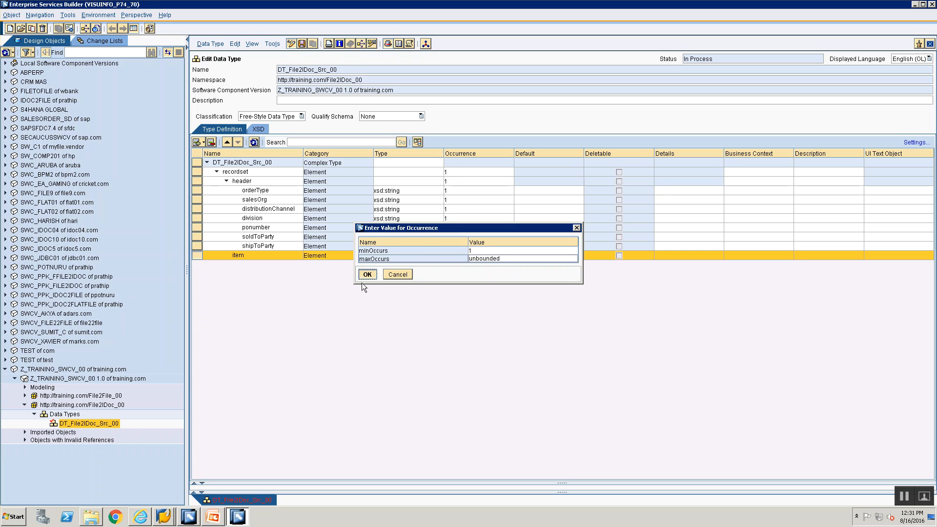
{"action": "left_click", "coordinate": [363, 276]}
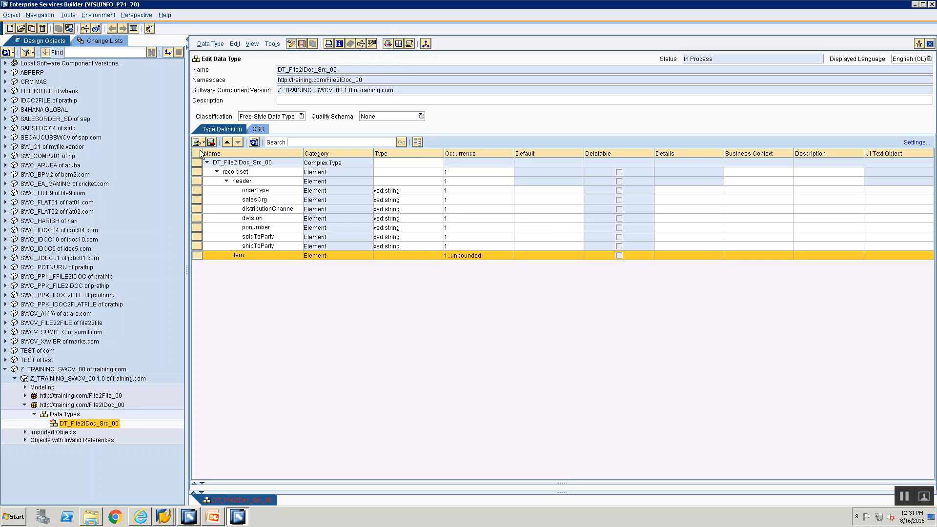
- Insert three blank child elements under item
{"action": "key", "text": "alt+Tab"}
{"action": "key", "text": "alt+Tab"}
{"action": "left_click", "coordinate": [204, 141]}
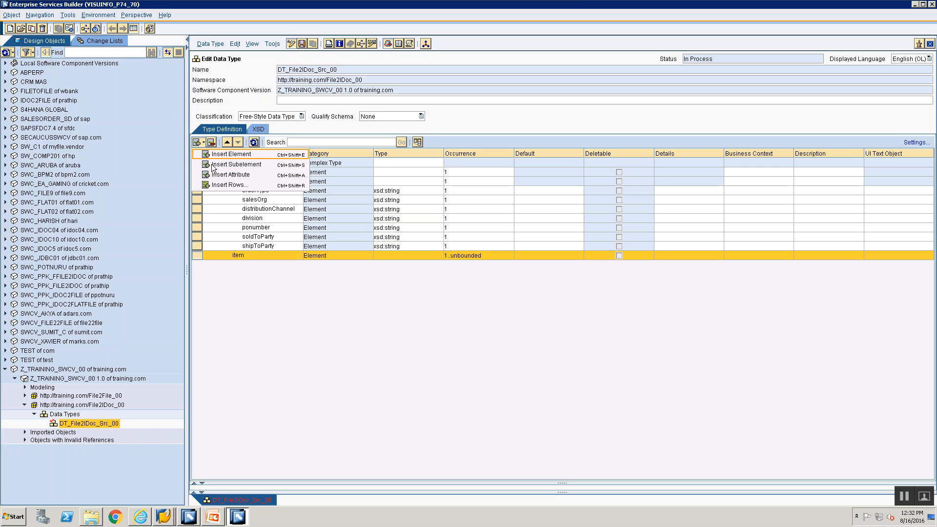
{"action": "left_click", "coordinate": [213, 165]}
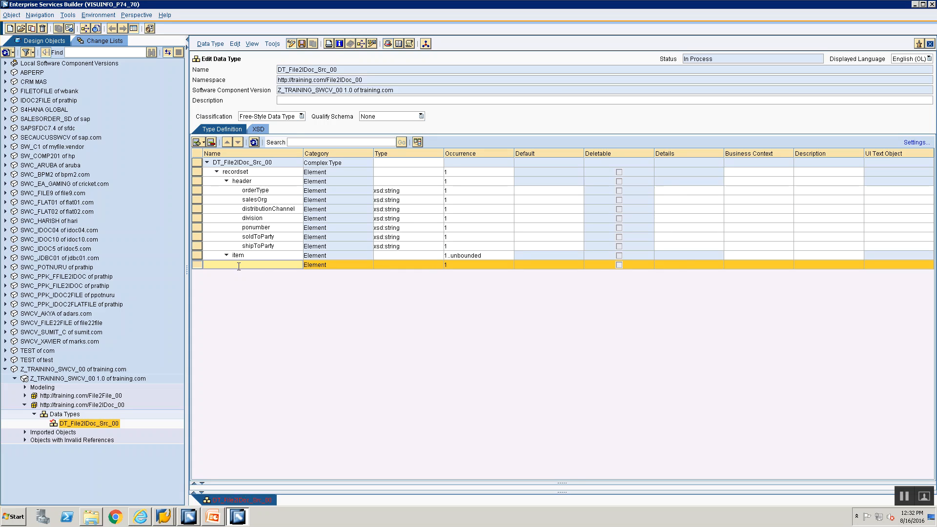
{"action": "left_click", "coordinate": [203, 142]}
{"action": "left_click", "coordinate": [206, 153]}
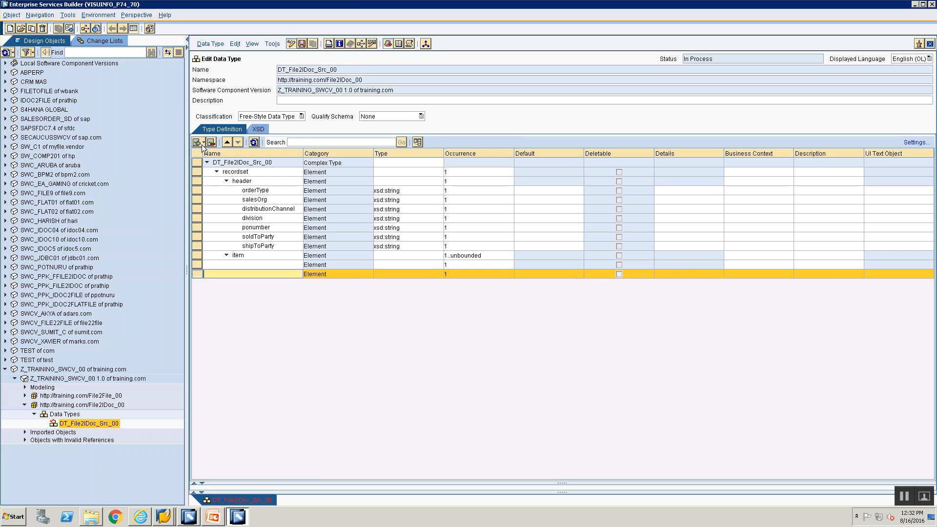
{"action": "left_click", "coordinate": [203, 144]}
{"action": "left_click", "coordinate": [207, 155]}
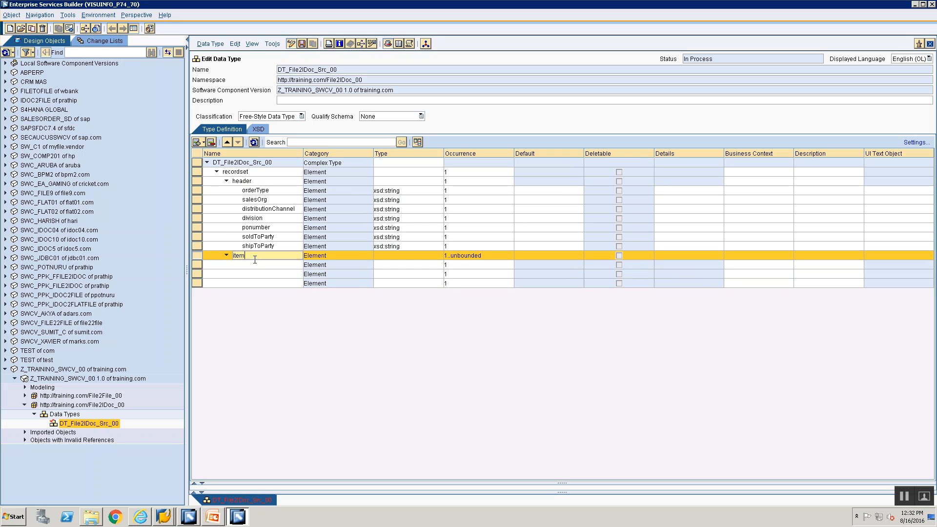
- Name the three blank item elements itemNumber, quantity and materialNumber
{"action": "left_click", "coordinate": [256, 264]}
{"action": "type", "text": "itemNum"}
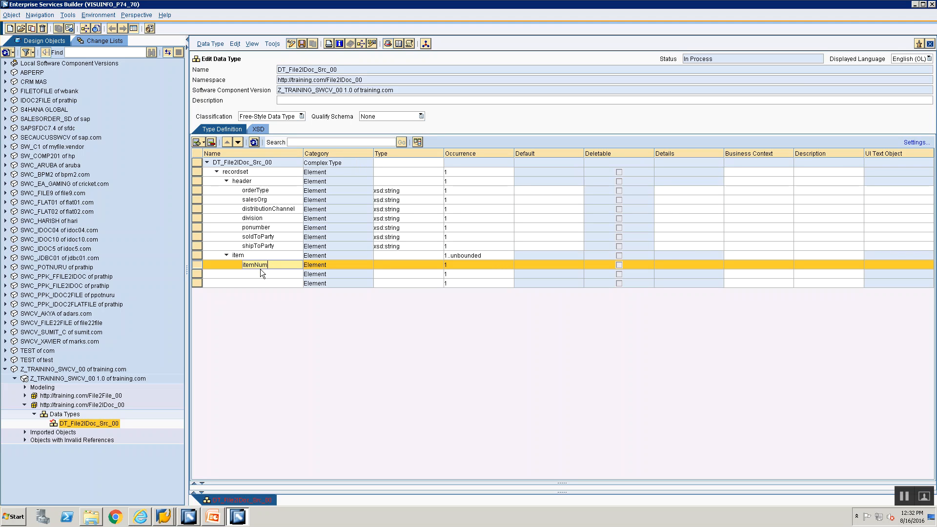
{"action": "type", "text": "eer"}
{"action": "left_click", "coordinate": [264, 274]}
{"action": "type", "text": "quanit"}
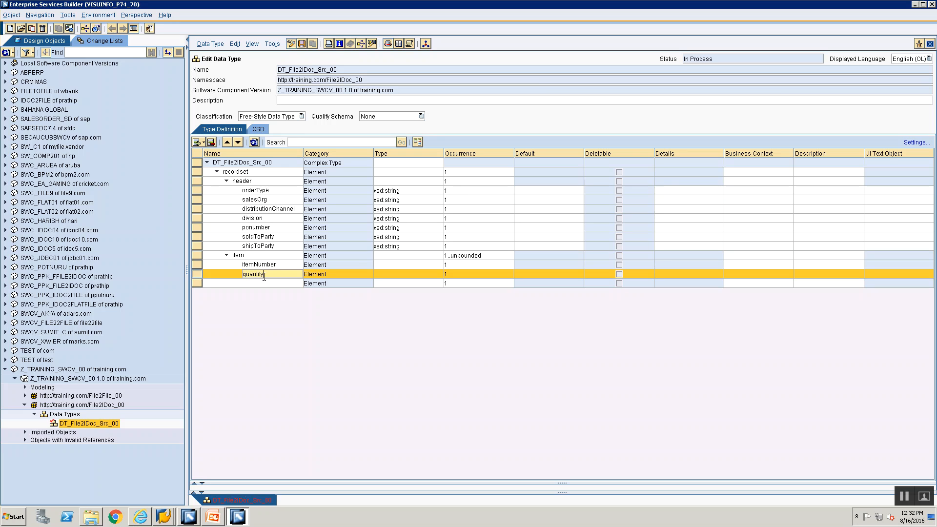
{"action": "left_click", "coordinate": [264, 283]}
{"action": "type", "text": "materialNumber"}
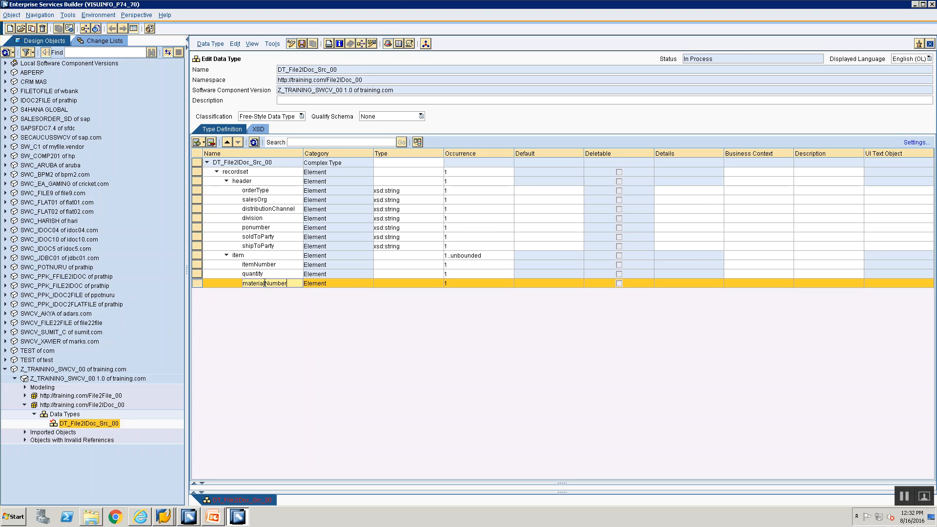
- Set the type of itemNumber, quantity and materialNumber to xsd:string and save the data type
{"action": "left_click", "coordinate": [407, 246]}
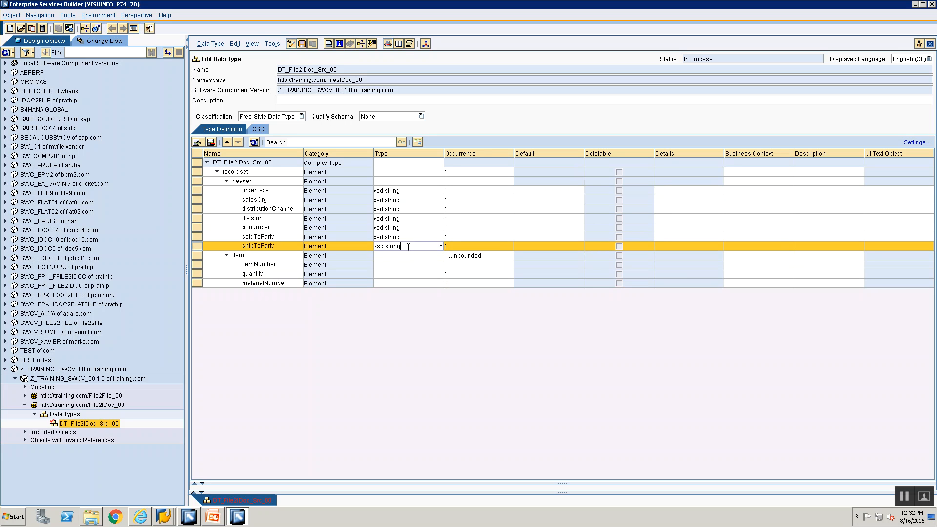
{"action": "key", "text": "ctrl+c"}
{"action": "left_click", "coordinate": [420, 265]}
{"action": "key", "text": "ctrl+v"}
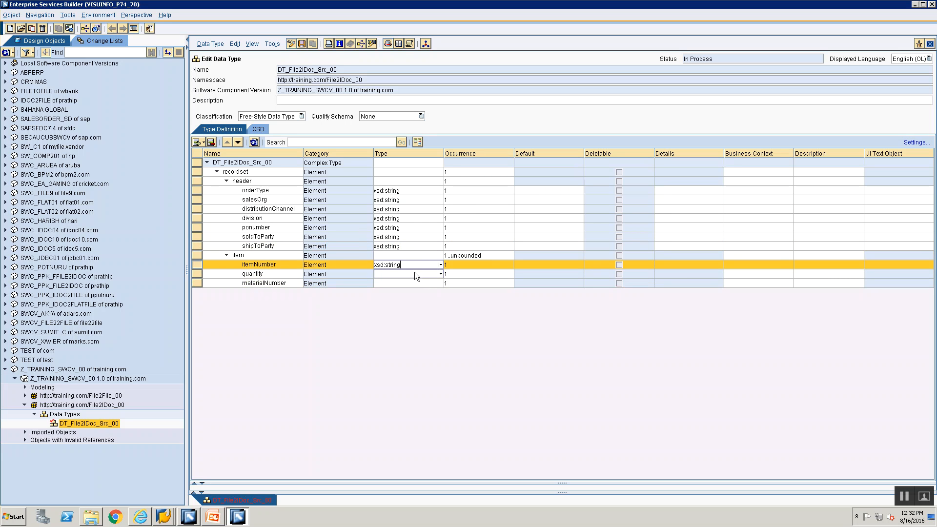
{"action": "left_click", "coordinate": [415, 273]}
{"action": "key", "text": "ctrl+v"}
{"action": "left_click", "coordinate": [397, 284]}
{"action": "key", "text": "ctrl+v"}
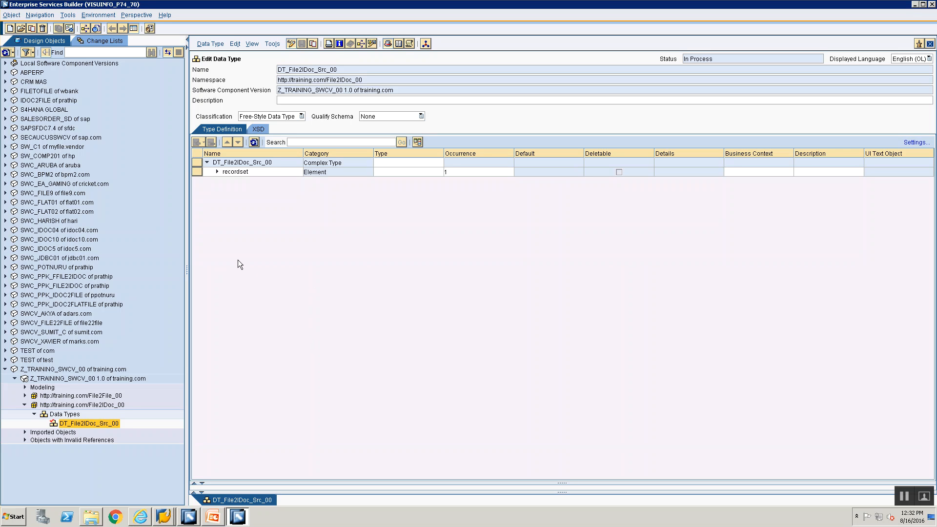
- Review the header and item elements under recordset, and check the File 2 Idoc Steps slide in PowerPoint for the next task
{"action": "left_click", "coordinate": [217, 172]}
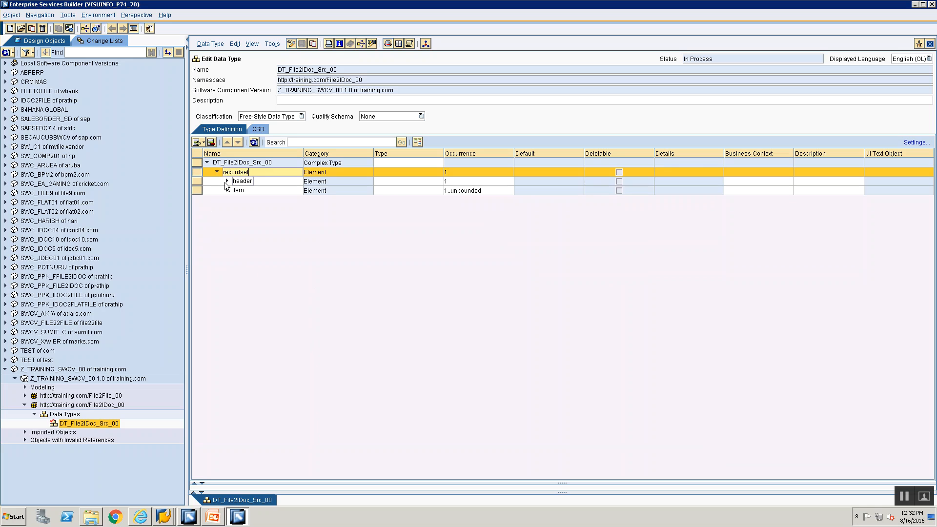
{"action": "left_click", "coordinate": [227, 181]}
{"action": "left_click", "coordinate": [227, 181]}
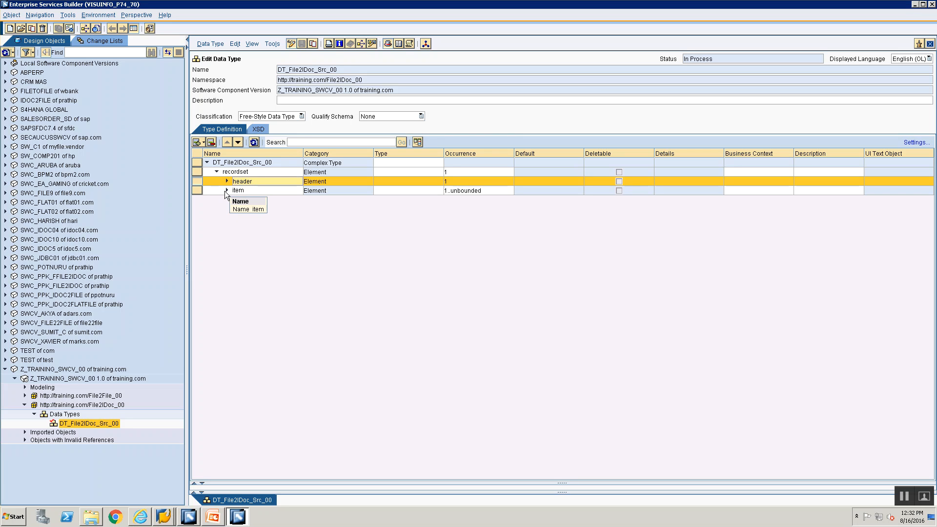
{"action": "left_click", "coordinate": [226, 191]}
{"action": "left_click", "coordinate": [223, 182]}
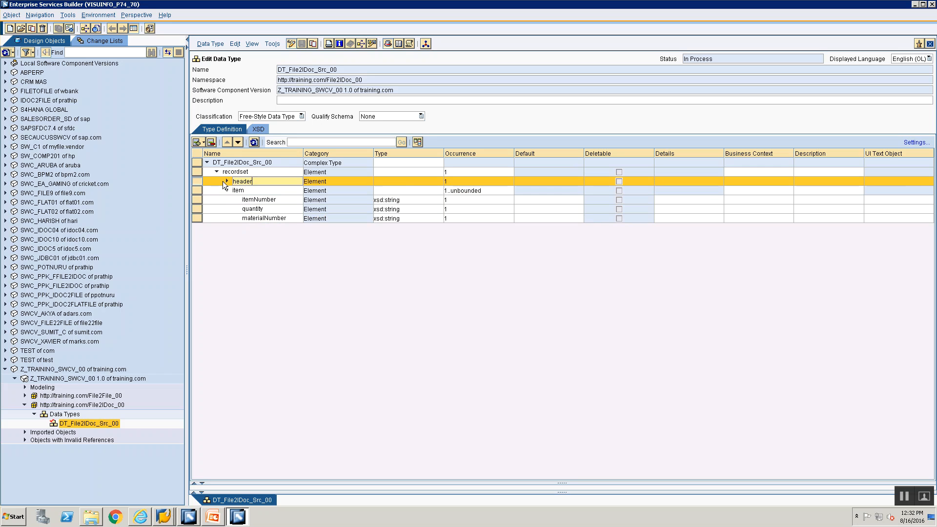
{"action": "left_click", "coordinate": [227, 181]}
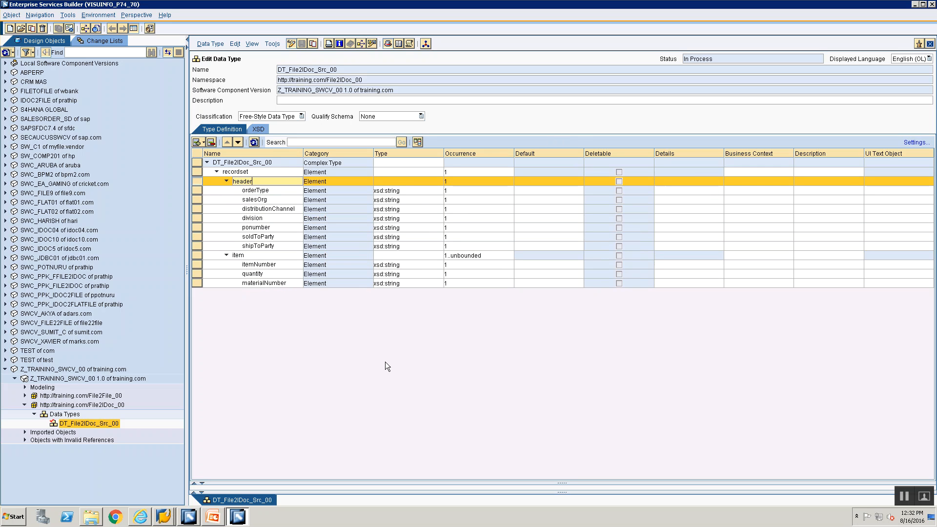
{"action": "key", "text": "alt+Tab"}
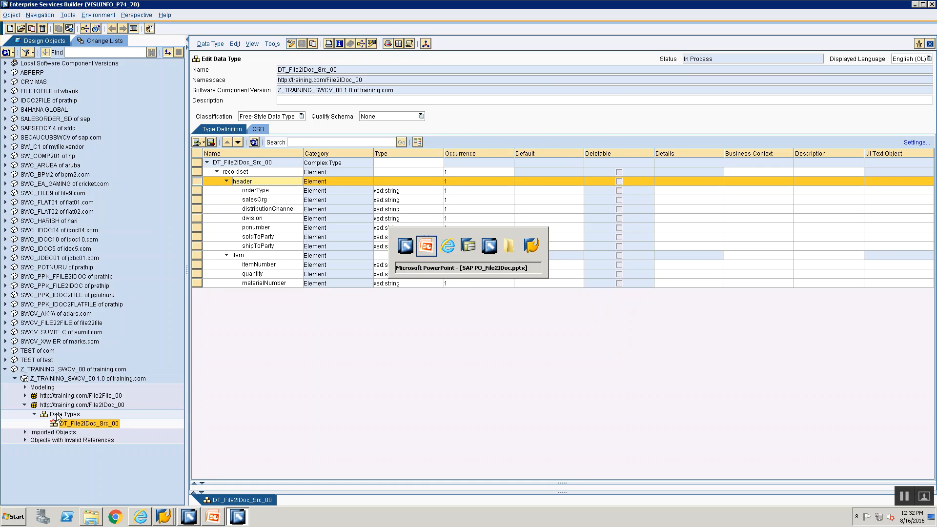
{"action": "left_click", "coordinate": [66, 336]}
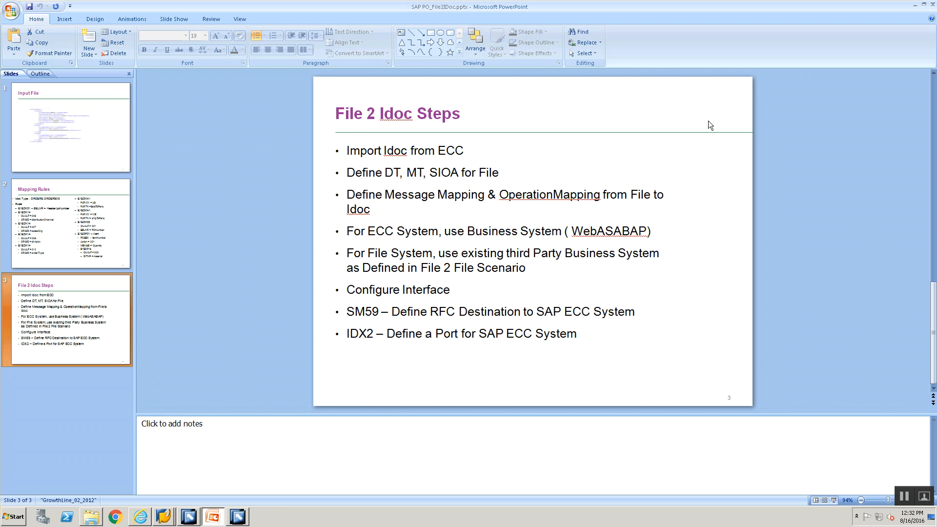
{"action": "key", "text": "alt+Tab"}
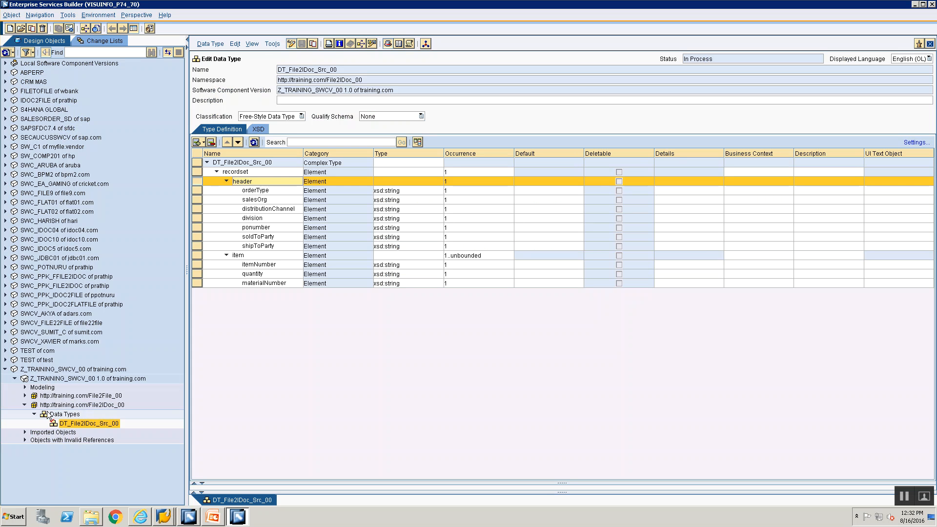
{"action": "right_click", "coordinate": [64, 416]}
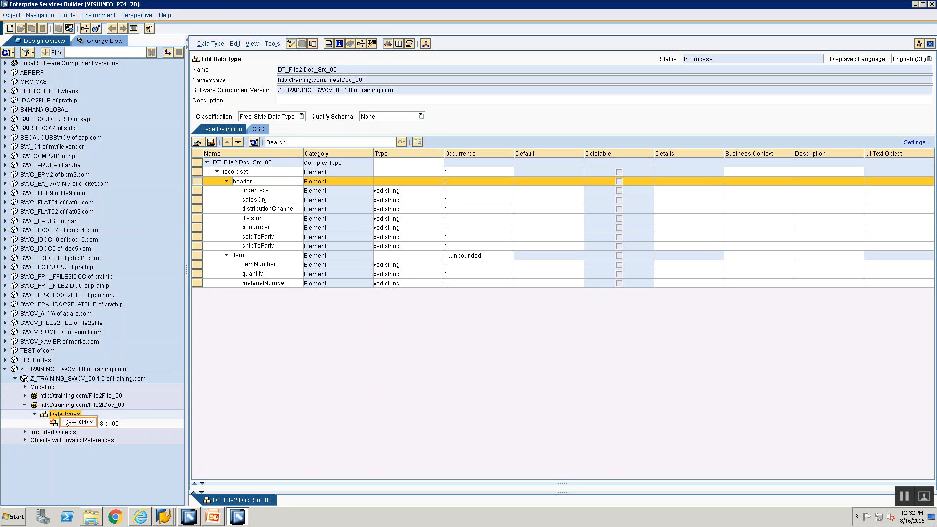
{"action": "left_click", "coordinate": [227, 304]}
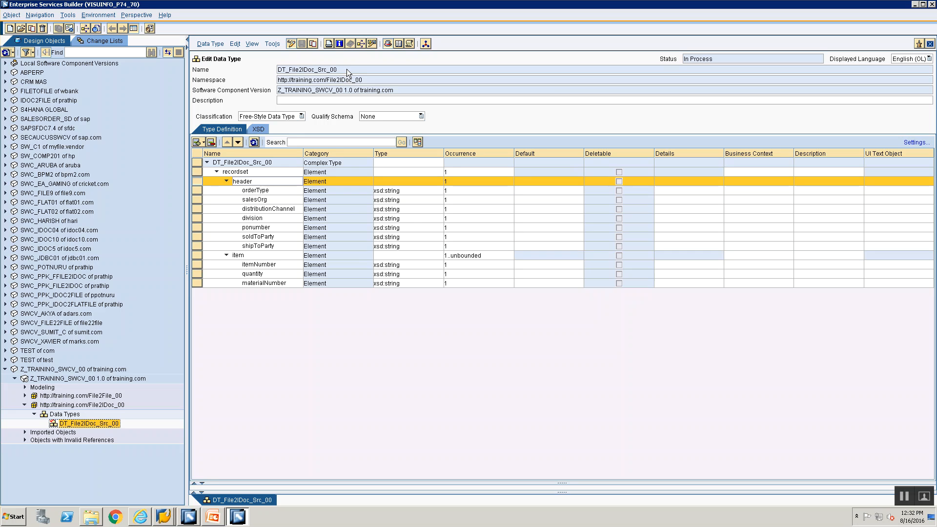
{"action": "right_click", "coordinate": [49, 416]}
{"action": "left_click", "coordinate": [53, 420]}
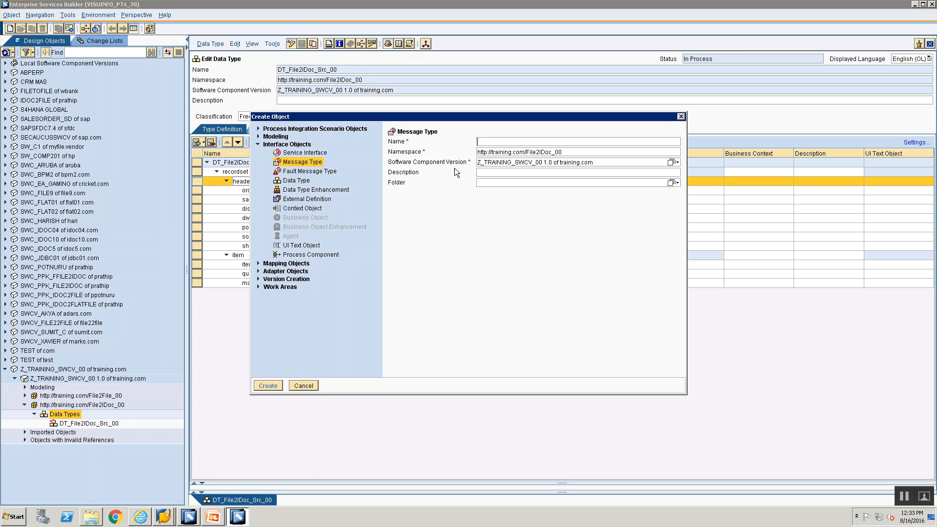
{"action": "type", "text": "DT_File2IDoc_Src_00"}
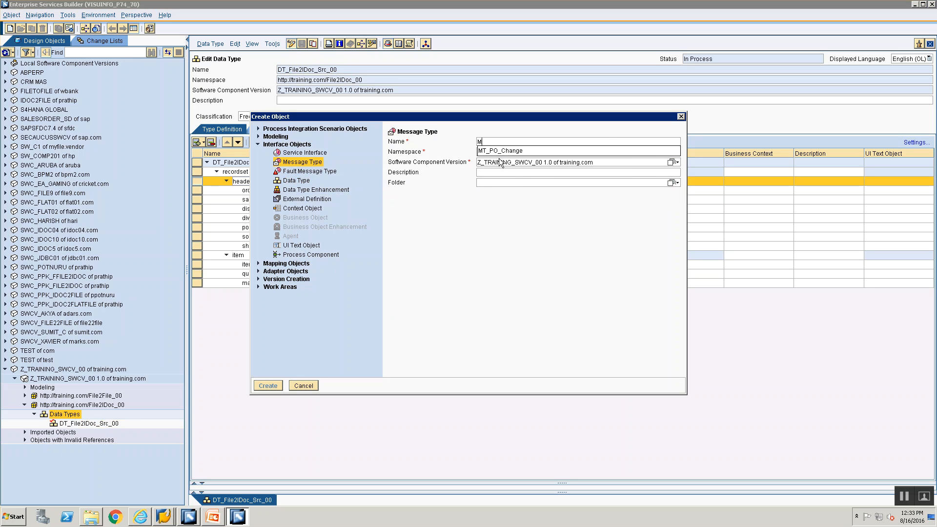
{"action": "key", "text": "Home"}
{"action": "key", "text": "Delete"}
{"action": "type", "text": "M"}
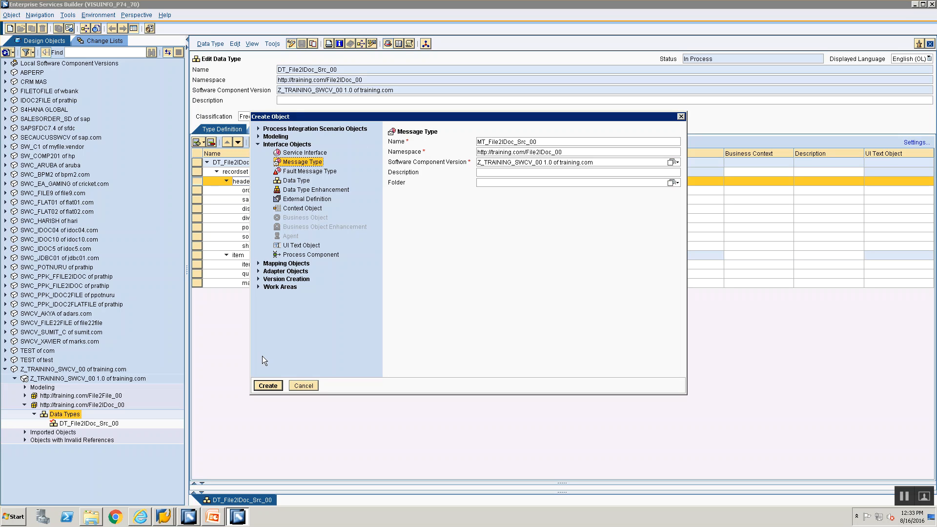
{"action": "left_click", "coordinate": [268, 386]}
- Assign data type DT_File2IDoc_Src_00 to the message type, save it and expand its recordset structure
{"action": "left_click", "coordinate": [80, 424]}
{"action": "left_click_drag", "start_coordinate": [80, 424], "coordinate": [760, 217]}
{"action": "left_click_drag", "start_coordinate": [905, 127], "coordinate": [909, 127]}
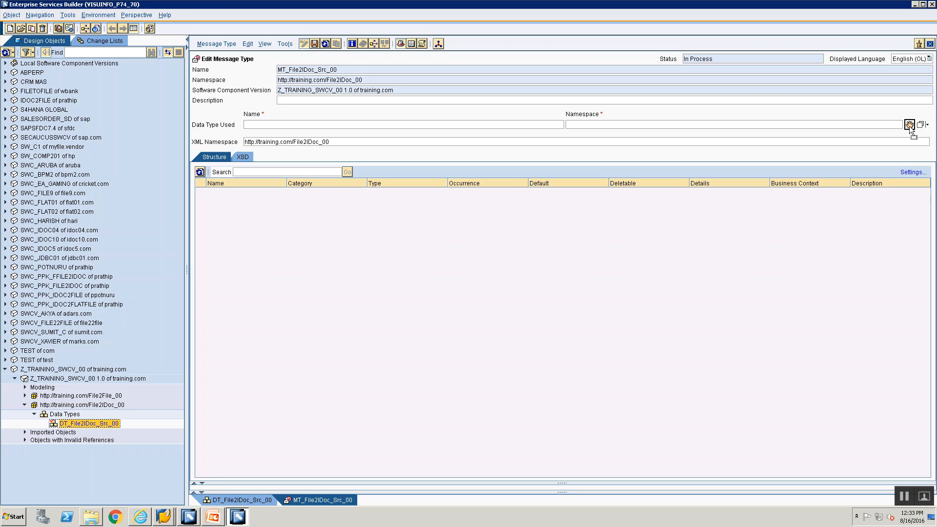
{"action": "mouse_move", "coordinate": [909, 129]}
{"action": "left_mouse_down"}
{"action": "mouse_move", "coordinate": [913, 147]}
{"action": "mouse_move", "coordinate": [895, 126]}
{"action": "mouse_move", "coordinate": [909, 125]}
{"action": "left_mouse_up"}
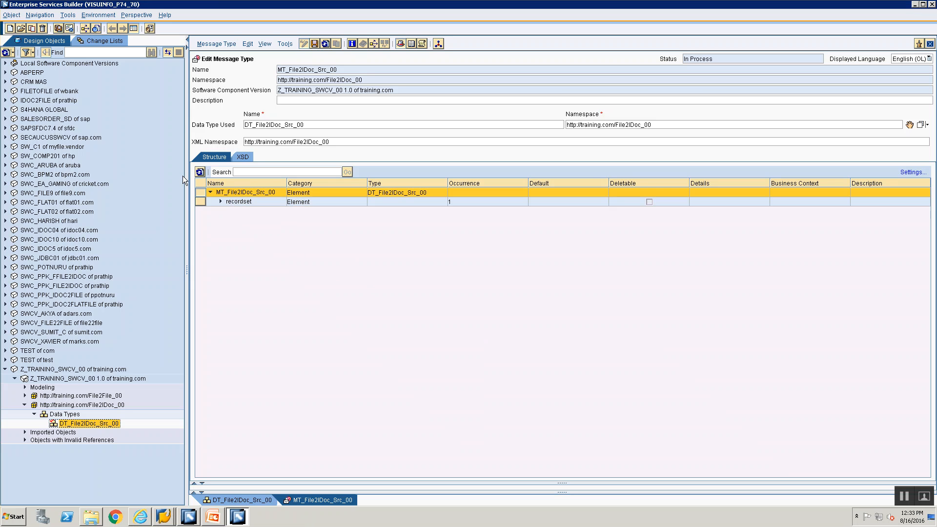
{"action": "left_click", "coordinate": [220, 201]}
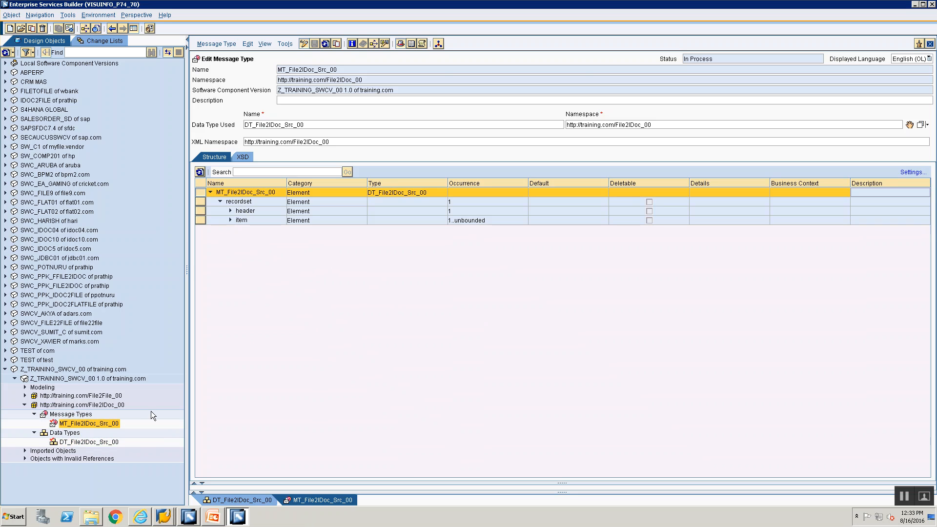
{"action": "key", "text": "alt+Tab"}
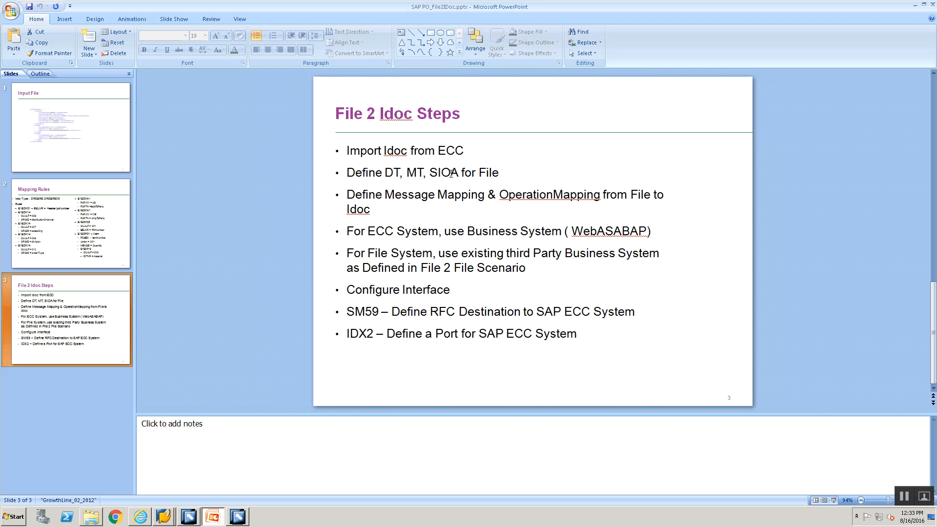
{"action": "key", "text": "alt+Tab"}
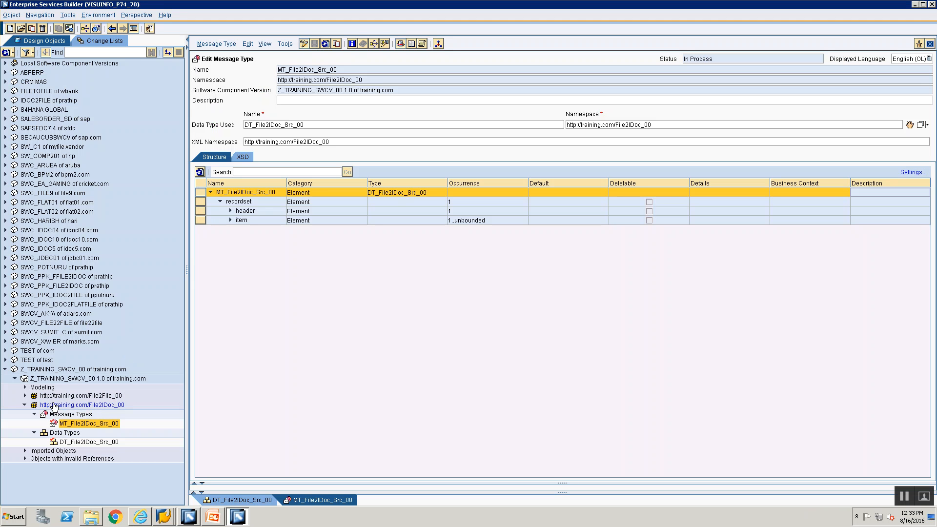
{"action": "left_click", "coordinate": [51, 404]}
{"action": "right_click", "coordinate": [57, 409]}
{"action": "left_click", "coordinate": [66, 413]}
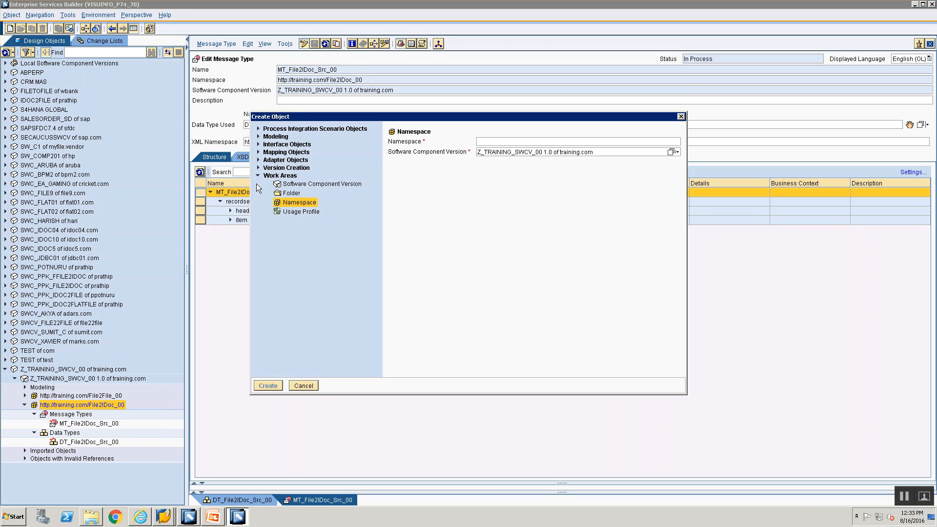
{"action": "left_click", "coordinate": [258, 145]}
{"action": "left_click", "coordinate": [302, 153]}
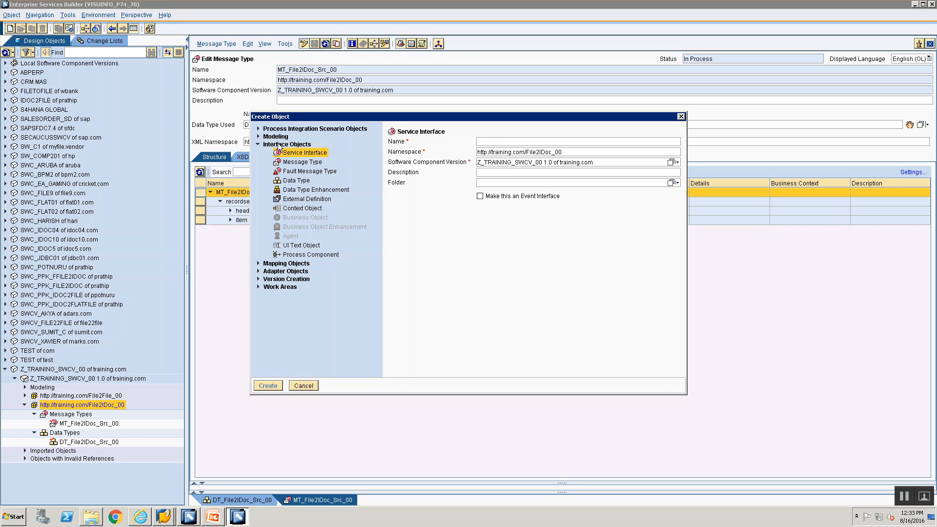
- Name the service interface SIOA_File2IDoc_Src_00 and create it
{"action": "type", "text": "SIOA"}
{"action": "key", "text": "BackSpace"}
{"action": "key", "text": "BackSpace"}
{"action": "key", "text": "BackSpace"}
{"action": "key", "text": "BackSpace"}
{"action": "type", "text": "DT_File2IDoc_Src_00"}
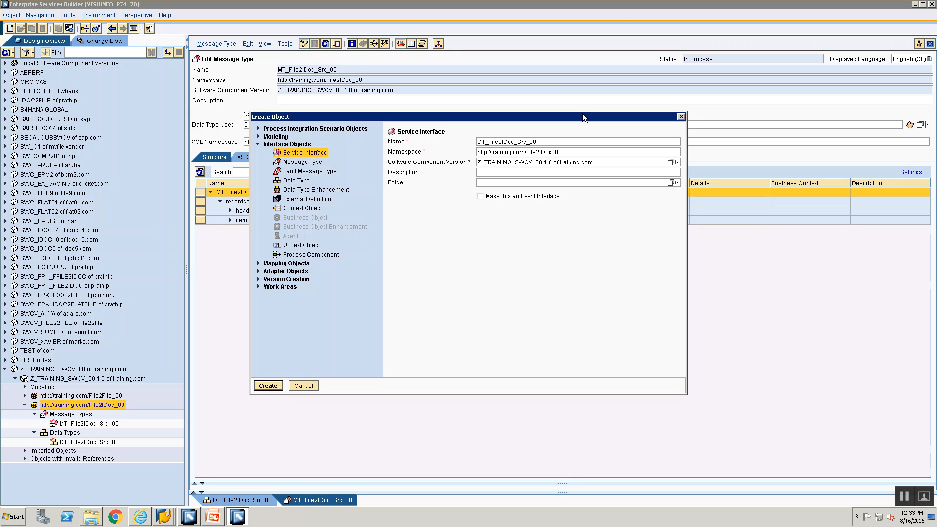
{"action": "key", "text": "Home"}
{"action": "key", "text": "Delete"}
{"action": "key", "text": "Delete"}
{"action": "type", "text": "SIOA"}
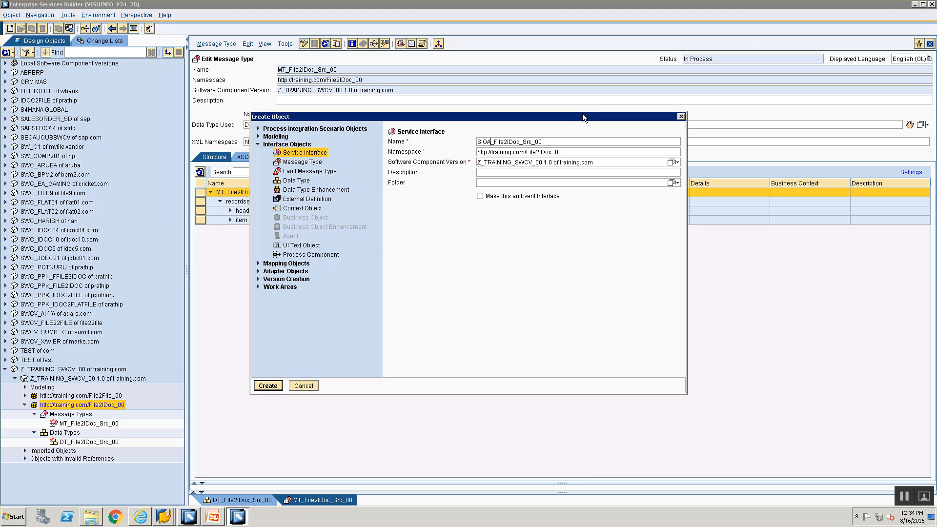
{"action": "left_click", "coordinate": [259, 385]}
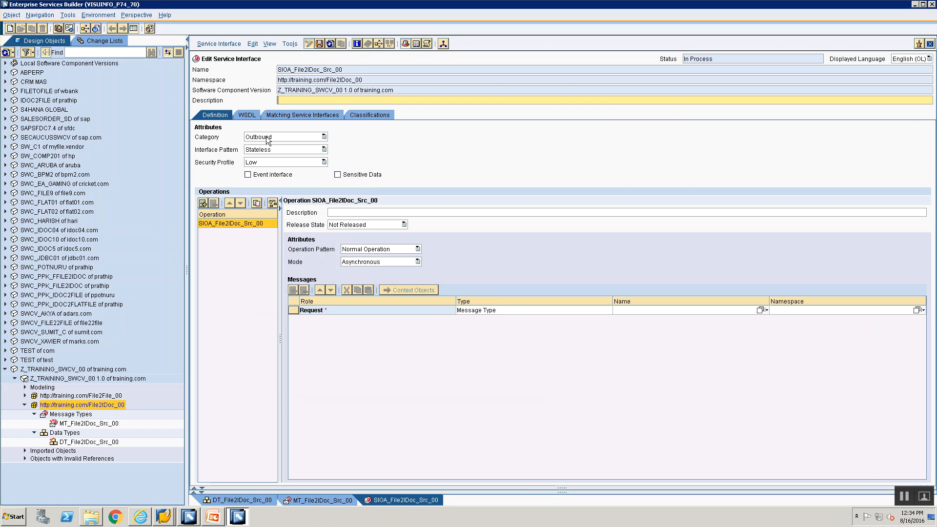
- Assign message type MT_File2IDoc_Src_00 to the request of the outbound asynchronous service interface, save it and close the interface
{"action": "left_click", "coordinate": [267, 140]}
{"action": "left_click", "coordinate": [267, 140]}
{"action": "left_click", "coordinate": [267, 139]}
{"action": "left_click", "coordinate": [267, 139]}
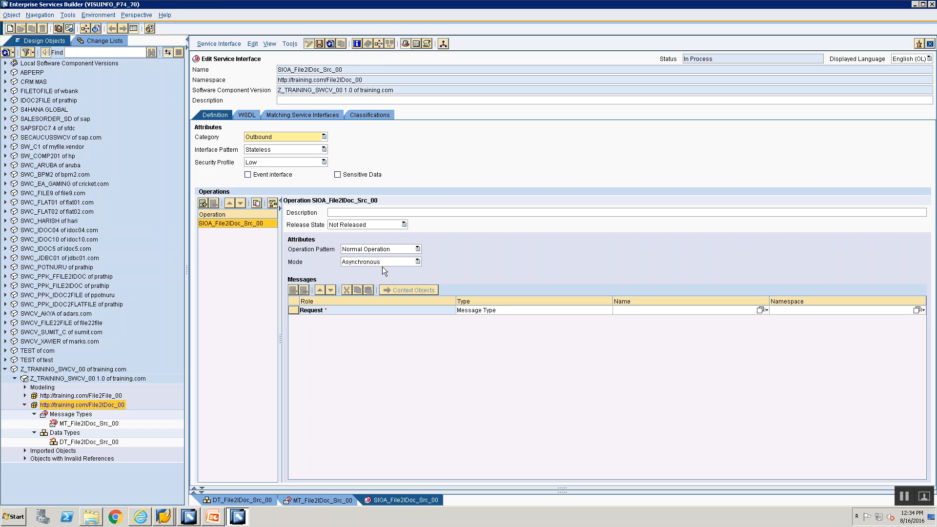
{"action": "left_click", "coordinate": [88, 424]}
{"action": "left_click_drag", "start_coordinate": [88, 427], "coordinate": [893, 311]}
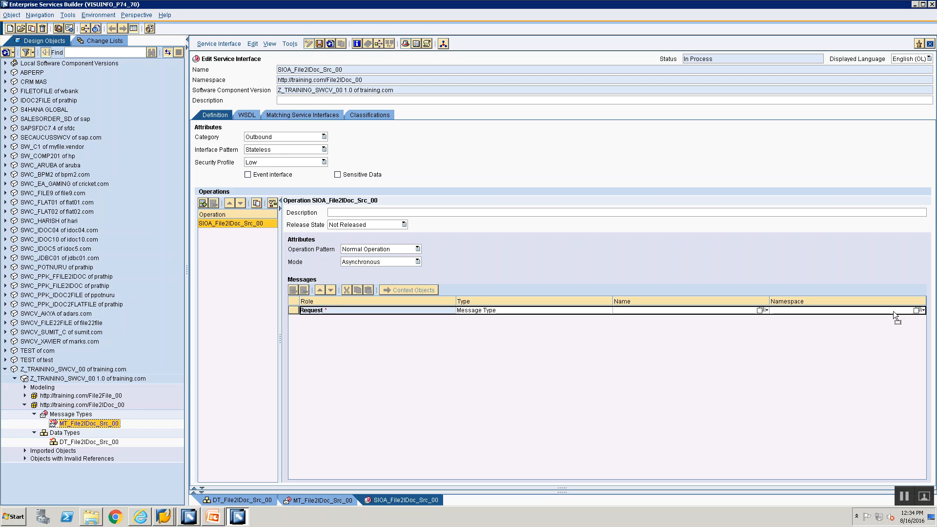
{"action": "left_click_drag", "start_coordinate": [894, 311], "coordinate": [894, 311]}
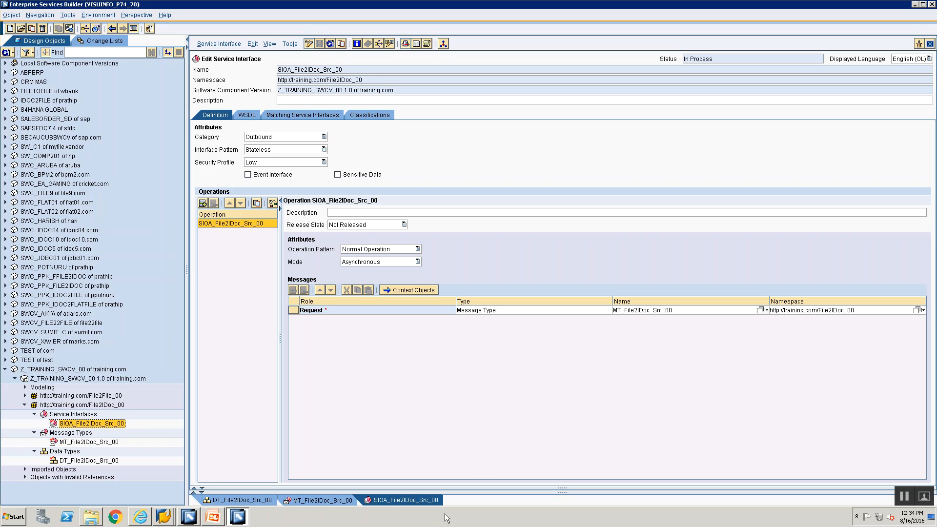
{"action": "left_click", "coordinate": [930, 44]}
- Check the File 2 Idoc Steps slide in PowerPoint against the imported IDocs of Z_TRAINING_SWCV_00 1.0 in Enterprise Services Builder
{"action": "key", "text": "alt+Tab"}
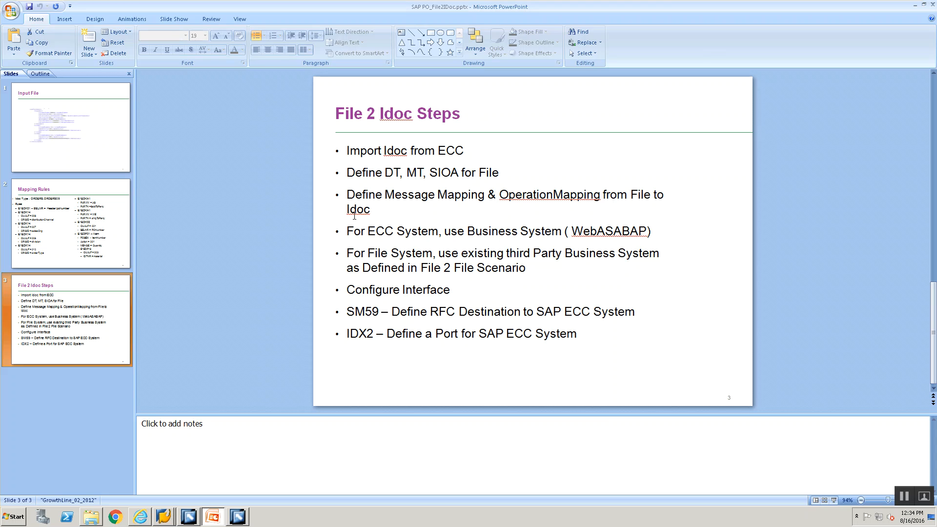
{"action": "key", "text": "alt+Tab"}
{"action": "left_click", "coordinate": [25, 469]}
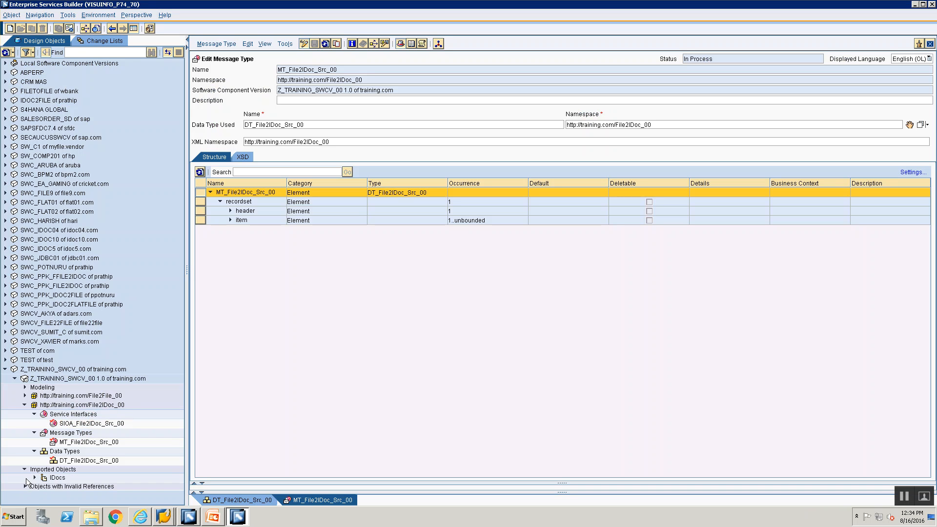
{"action": "left_click", "coordinate": [34, 478]}
{"action": "key", "text": "alt+Tab"}
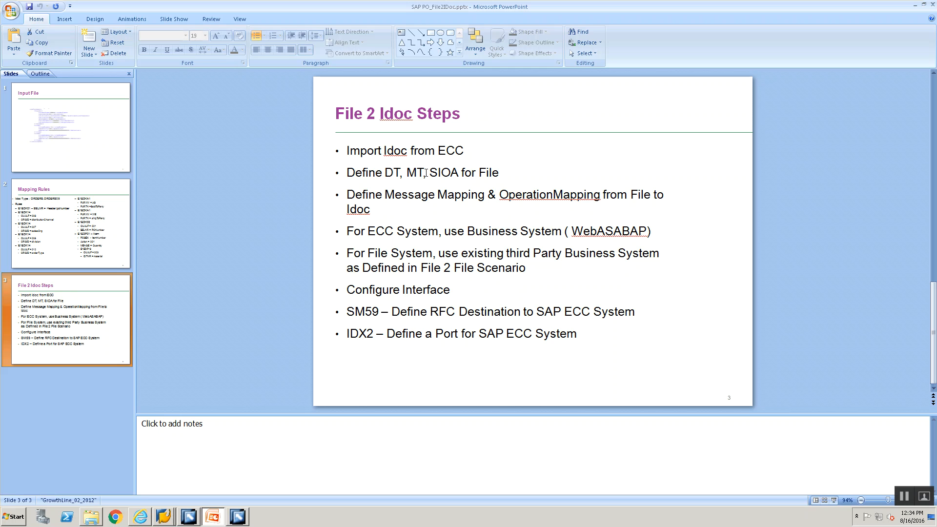
{"action": "key", "text": "alt+Tab"}
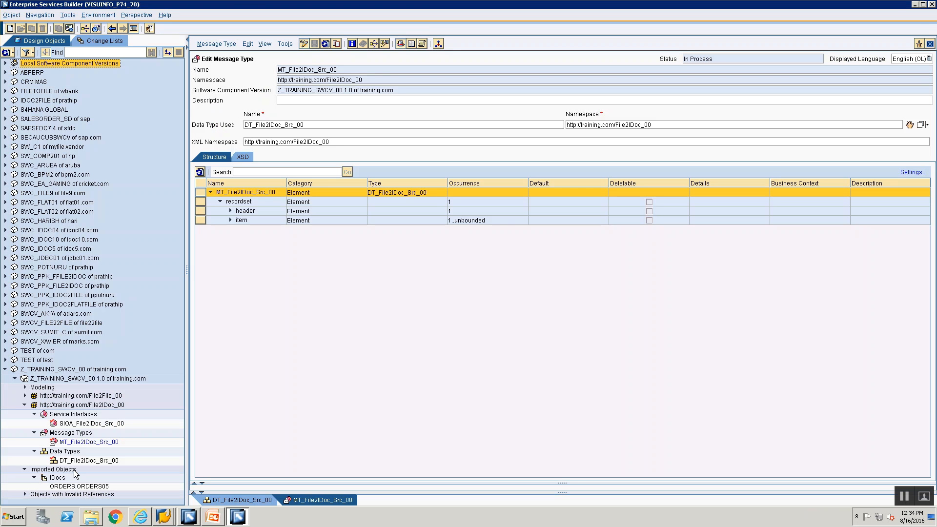
- Activate the standard change list of software component version Z_TRAINING_SWCV_00 1.0
{"action": "left_click", "coordinate": [81, 40]}
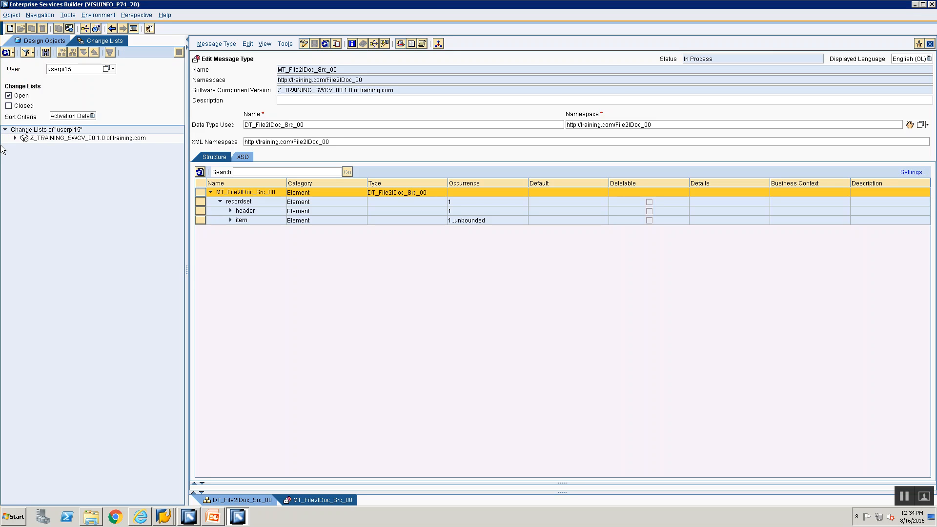
{"action": "left_click", "coordinate": [15, 137]}
{"action": "right_click", "coordinate": [80, 148]}
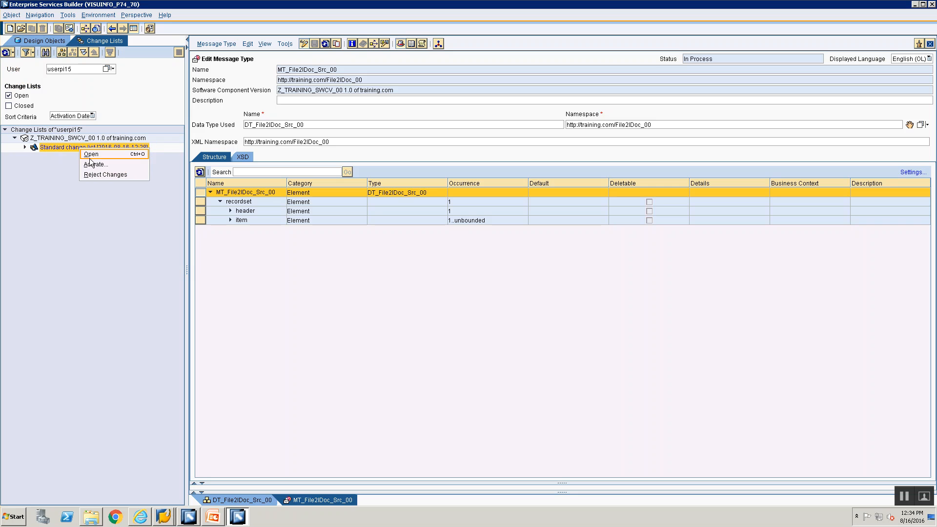
{"action": "left_click", "coordinate": [92, 164]}
{"action": "left_click", "coordinate": [376, 350]}
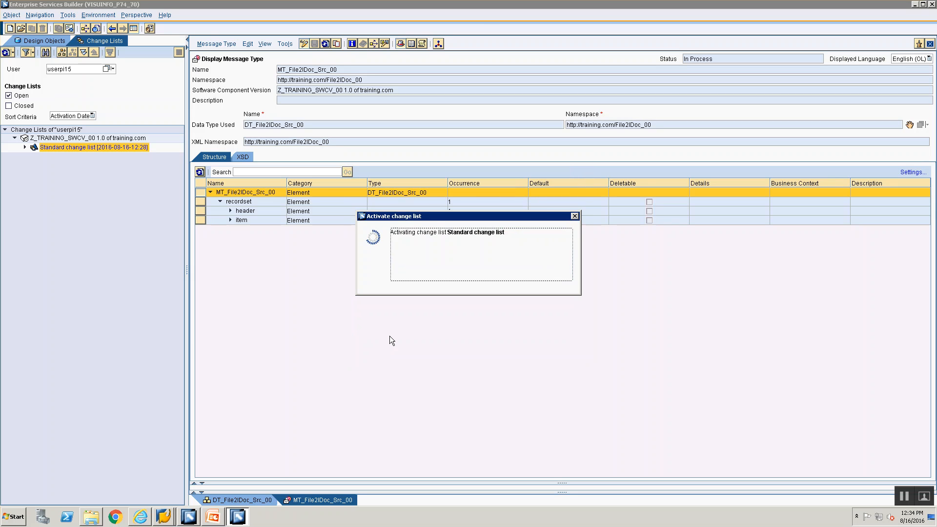
{"action": "left_click", "coordinate": [389, 290]}
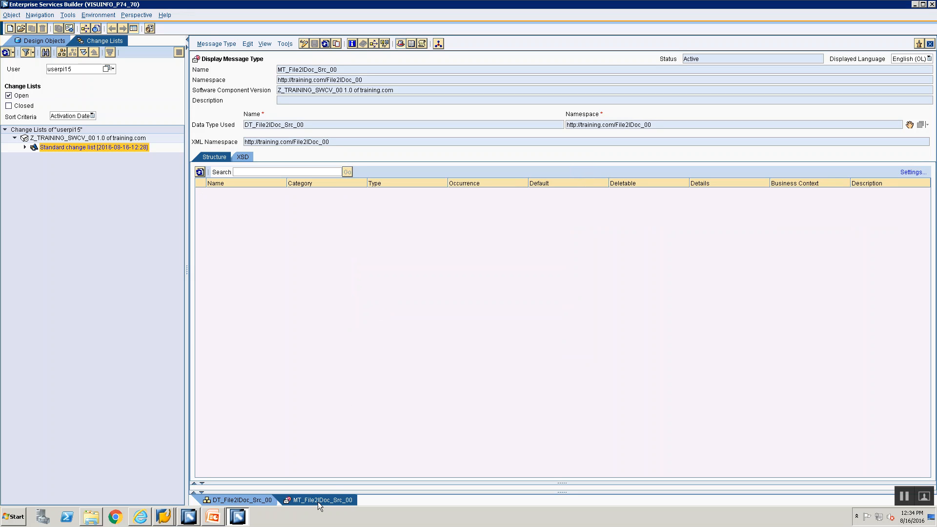
- Close all open object editors and return to the design objects tree
{"action": "right_click", "coordinate": [315, 500]}
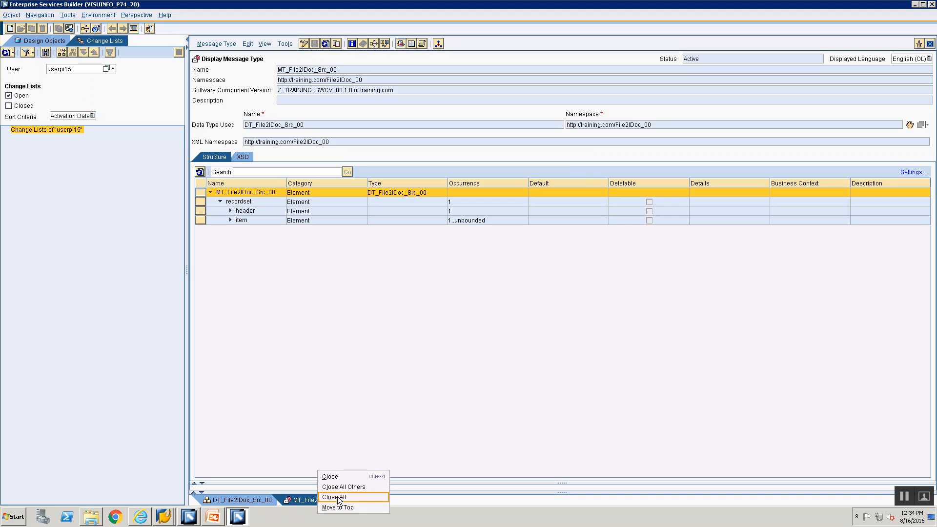
{"action": "left_click", "coordinate": [334, 497]}
{"action": "left_click", "coordinate": [36, 47]}
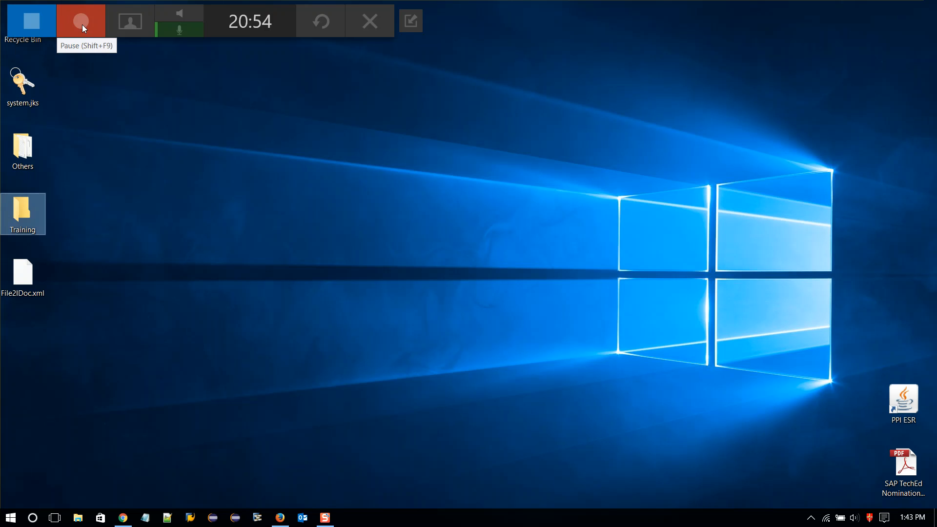
{"action": "left_click", "coordinate": [82, 24]}
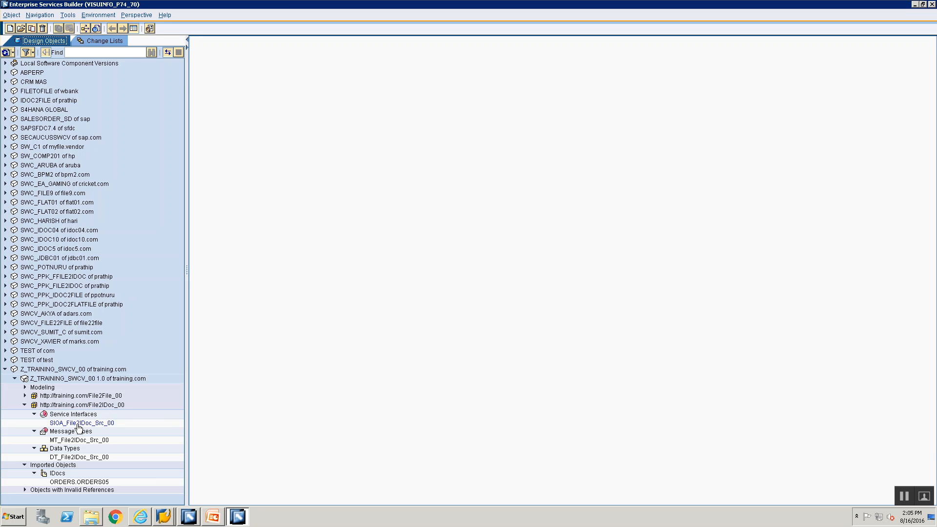
- Review the Mapping Rules slide for IDoc type ORDERS.ORDERS05 in PowerPoint, and return to Enterprise Services Builder
{"action": "left_click", "coordinate": [206, 516]}
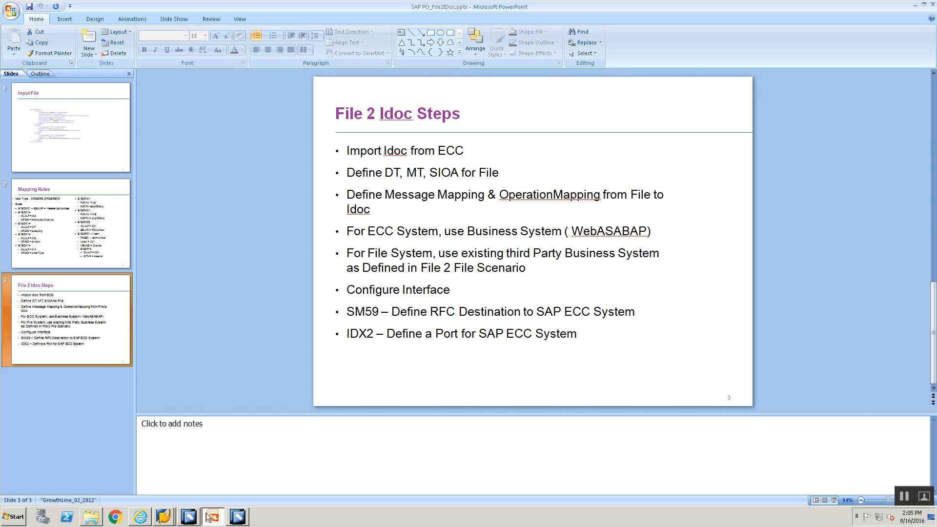
{"action": "left_click", "coordinate": [91, 240]}
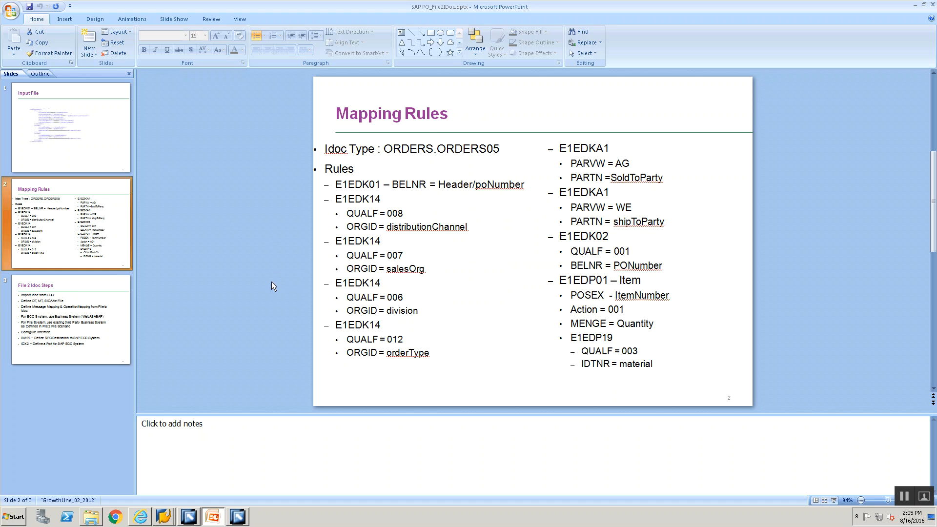
{"action": "key", "text": "alt+Tab"}
{"action": "left_click", "coordinate": [61, 406]}
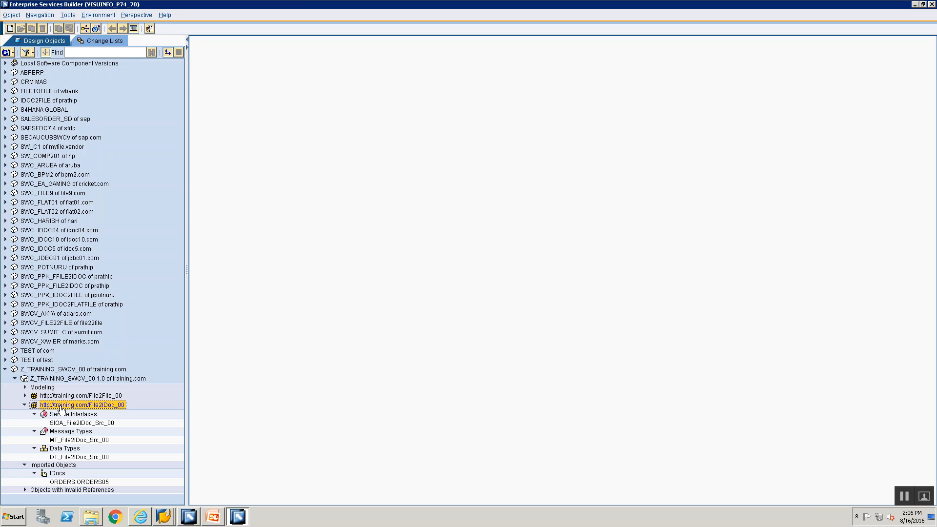
{"action": "right_click", "coordinate": [61, 406]}
{"action": "left_click", "coordinate": [71, 413]}
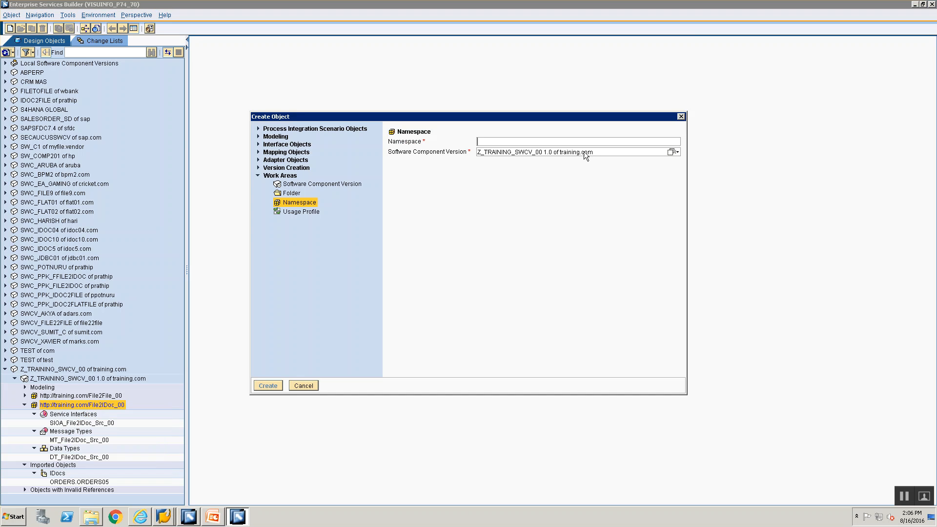
{"action": "left_click", "coordinate": [258, 151]}
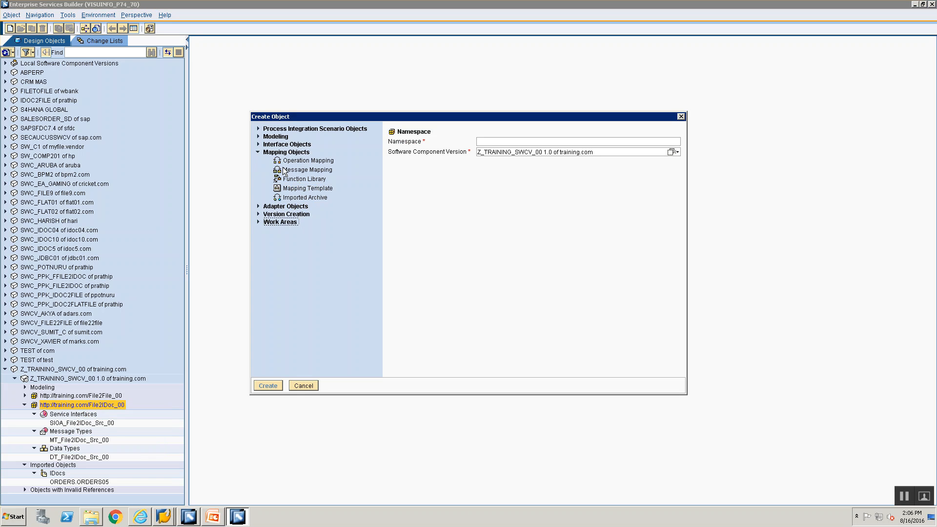
{"action": "left_click", "coordinate": [298, 170]}
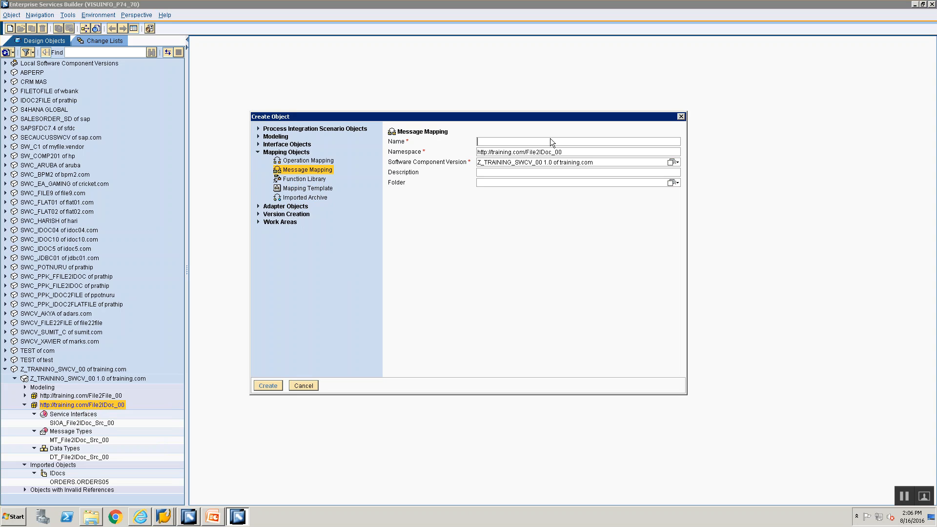
{"action": "type", "text": "mm"}
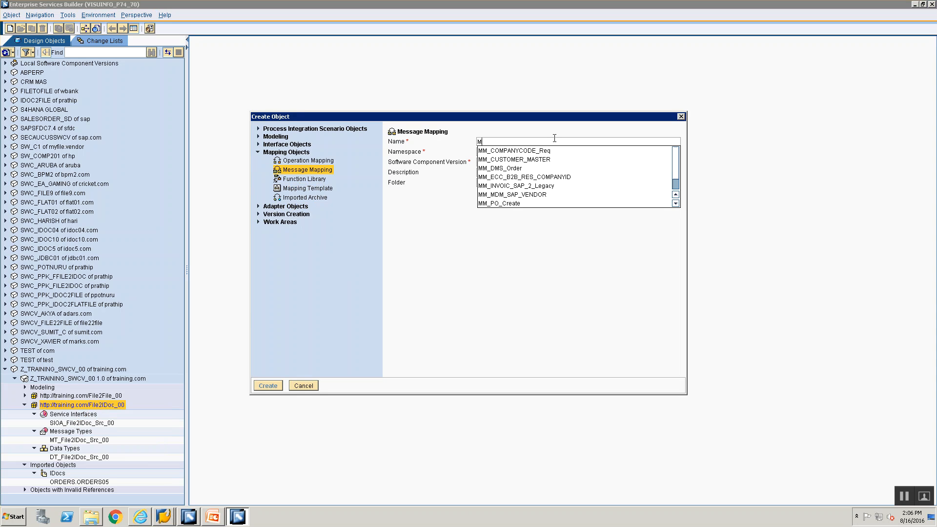
{"action": "key", "text": "BackSpace"}
{"action": "key", "text": "BackSpace"}
{"action": "type", "text": "MM_File2"}
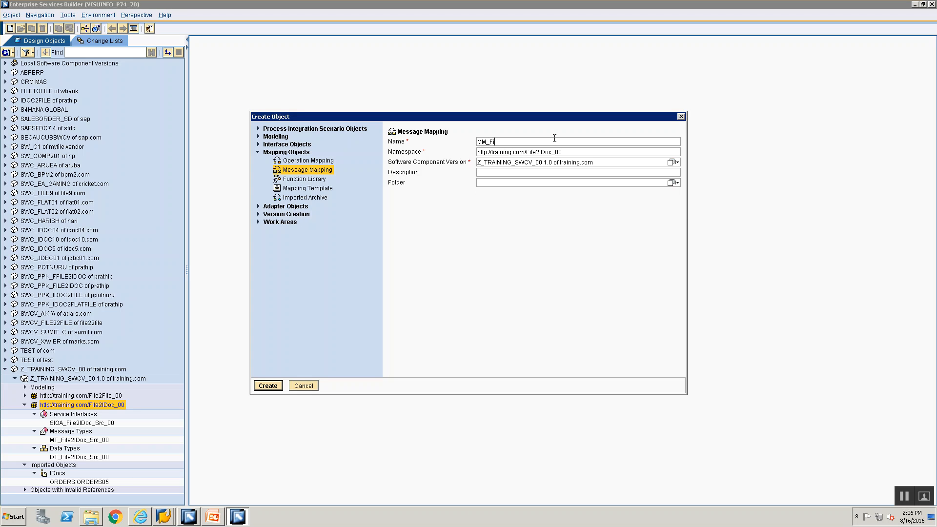
{"action": "type", "text": "IDoc_00"}
{"action": "left_click", "coordinate": [262, 387]}
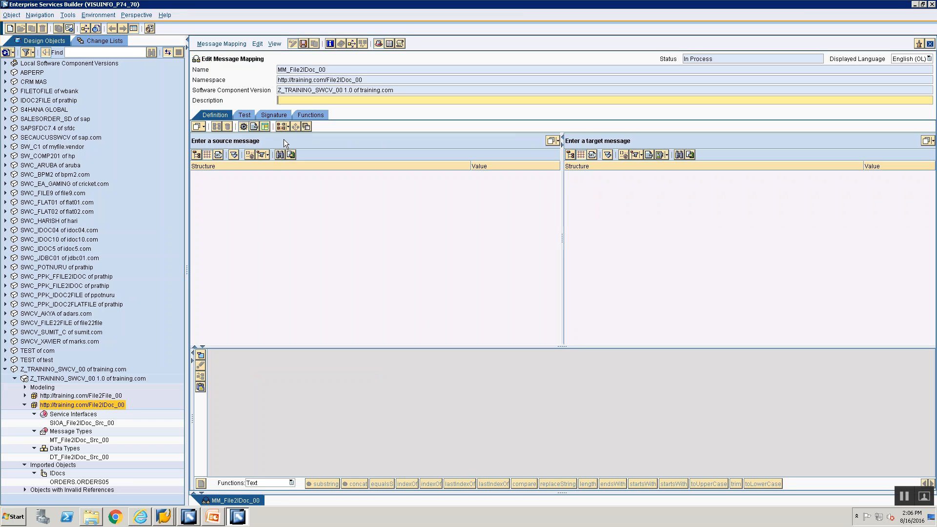
- Set message type MT_File2IDoc_Src_00 as the mapping's source message and the imported IDoc ORDERS.ORDERS05 as its target message
{"action": "left_click", "coordinate": [76, 440]}
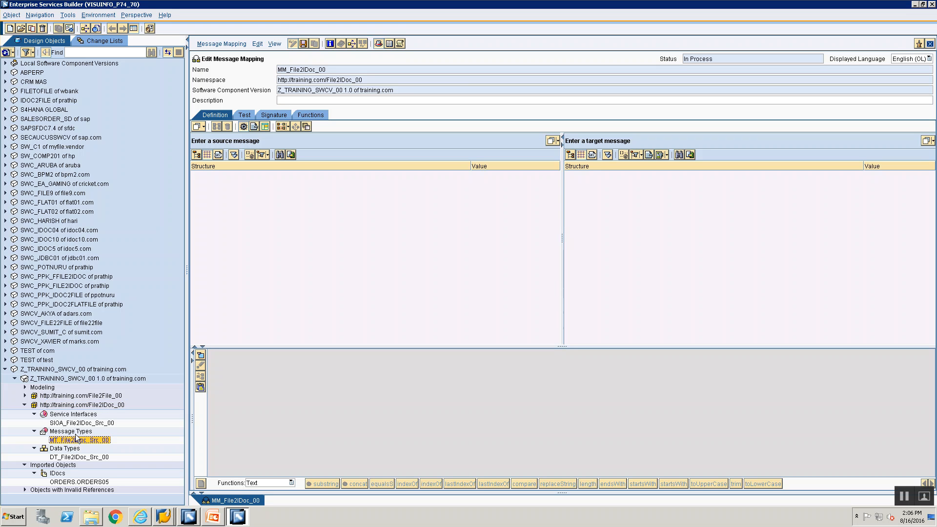
{"action": "left_click_drag", "start_coordinate": [285, 240], "coordinate": [326, 137]}
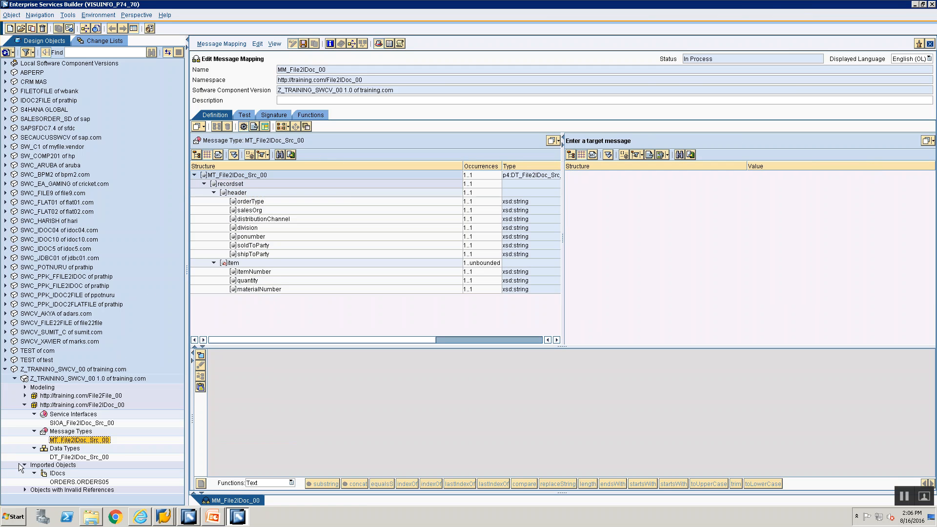
{"action": "left_click", "coordinate": [54, 483]}
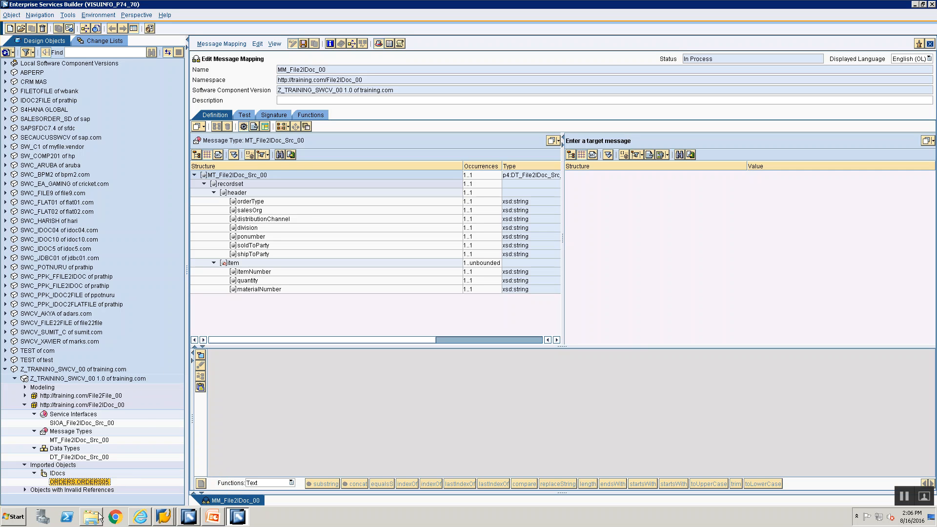
{"action": "mouse_move", "coordinate": [93, 483]}
{"action": "left_mouse_down"}
{"action": "mouse_move", "coordinate": [427, 423]}
{"action": "mouse_move", "coordinate": [669, 119]}
{"action": "mouse_move", "coordinate": [682, 153]}
{"action": "mouse_move", "coordinate": [679, 141]}
{"action": "mouse_move", "coordinate": [137, 420]}
{"action": "mouse_move", "coordinate": [86, 483]}
{"action": "left_mouse_up"}
{"action": "left_click", "coordinate": [78, 481]}
{"action": "left_click", "coordinate": [71, 481]}
{"action": "left_click_drag", "start_coordinate": [737, 153], "coordinate": [741, 141]}
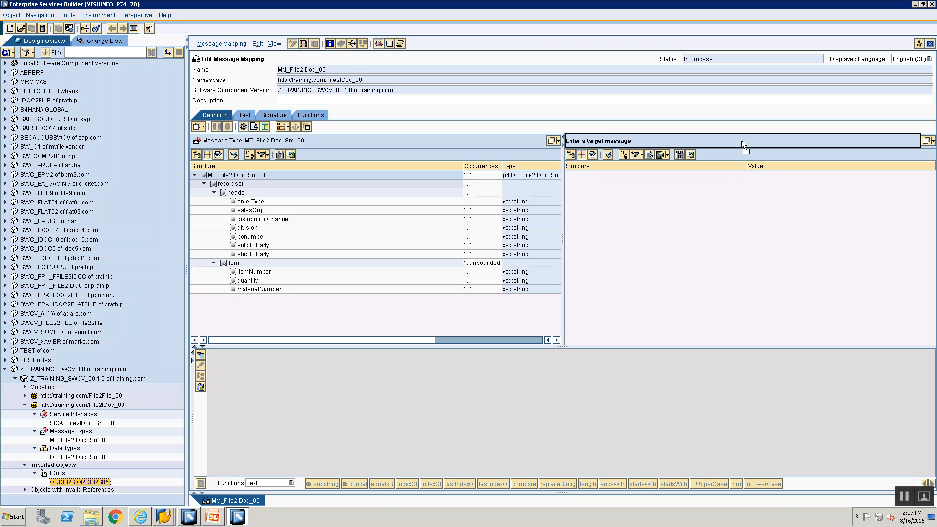
{"action": "left_click_drag", "start_coordinate": [741, 141], "coordinate": [741, 141]}
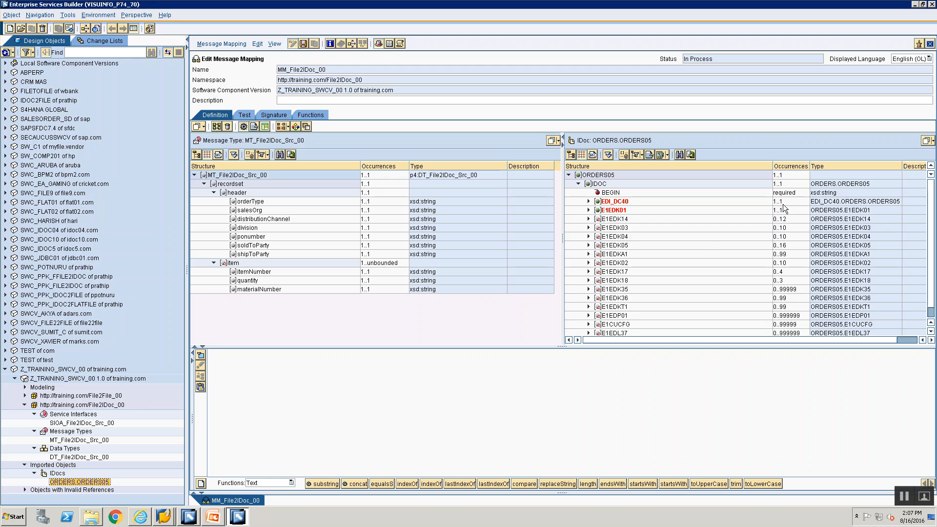
- Map the target IDoc's BEGIN attribute from a Constant function
{"action": "left_click", "coordinate": [613, 194]}
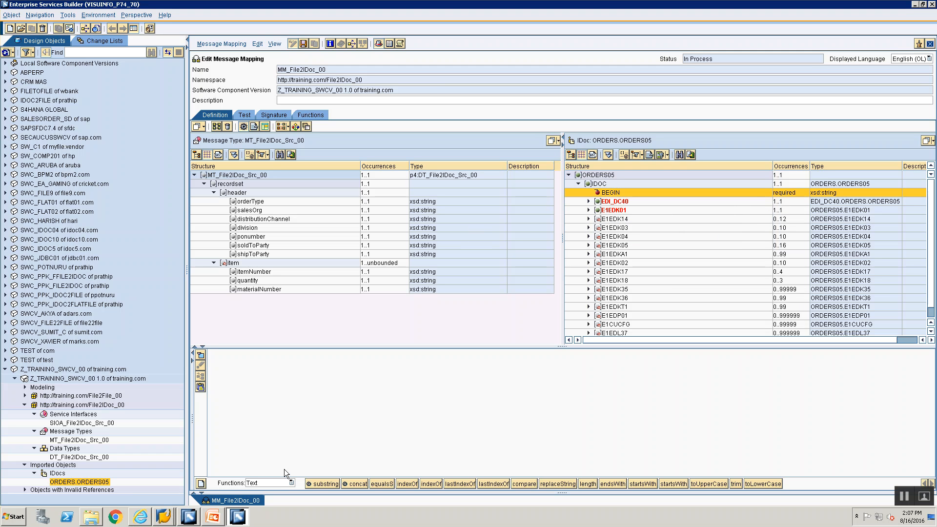
{"action": "left_click", "coordinate": [281, 483]}
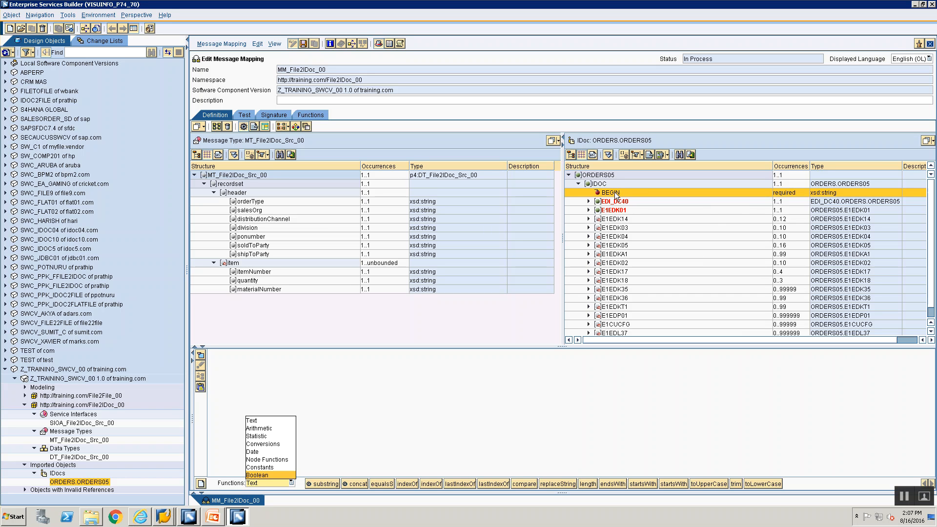
{"action": "left_click_drag", "start_coordinate": [614, 192], "coordinate": [379, 372]}
{"action": "left_click", "coordinate": [282, 486]}
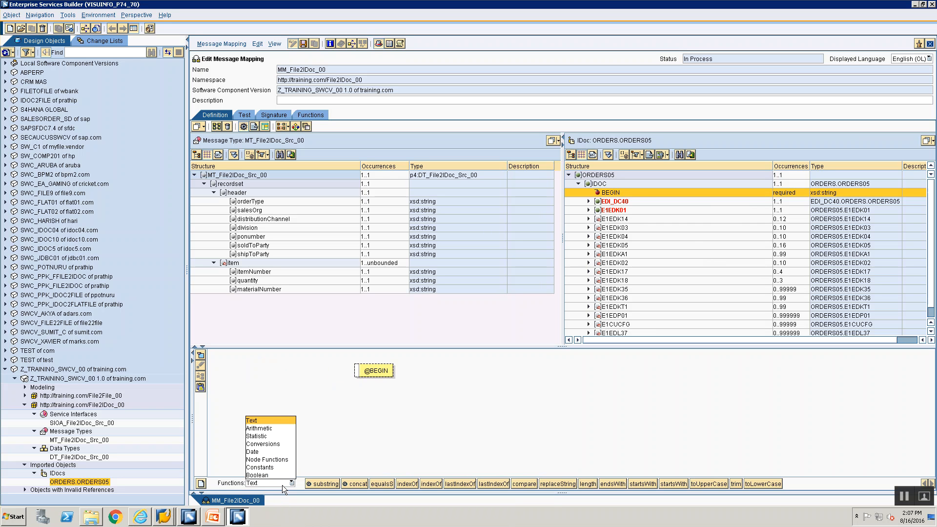
{"action": "left_click", "coordinate": [279, 464]}
{"action": "left_click_drag", "start_coordinate": [318, 485], "coordinate": [356, 370]}
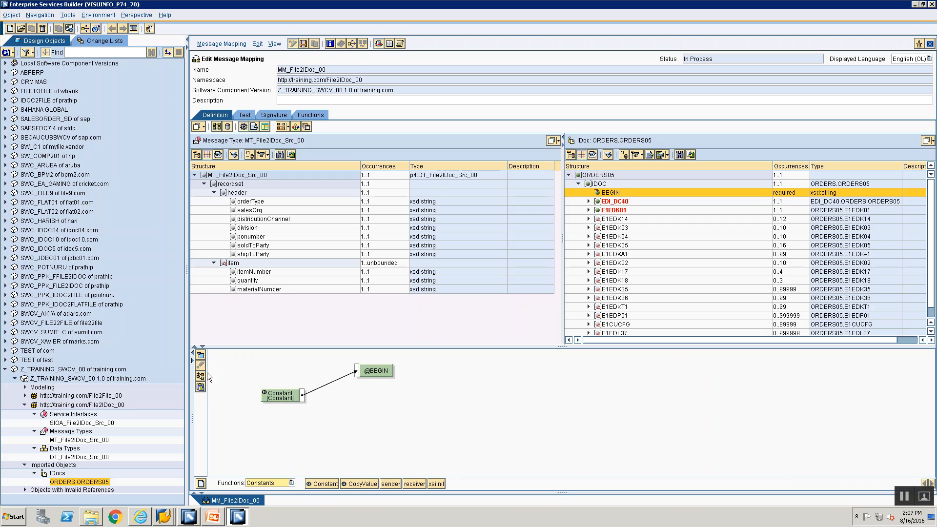
- Rearrange the BEGIN mapping's layout automatically and set its constant value to 1
{"action": "left_click", "coordinate": [202, 375]}
{"action": "left_click", "coordinate": [255, 369]}
{"action": "double_click", "coordinate": [254, 372]}
{"action": "type", "text": "1"}
{"action": "left_click", "coordinate": [394, 276]}
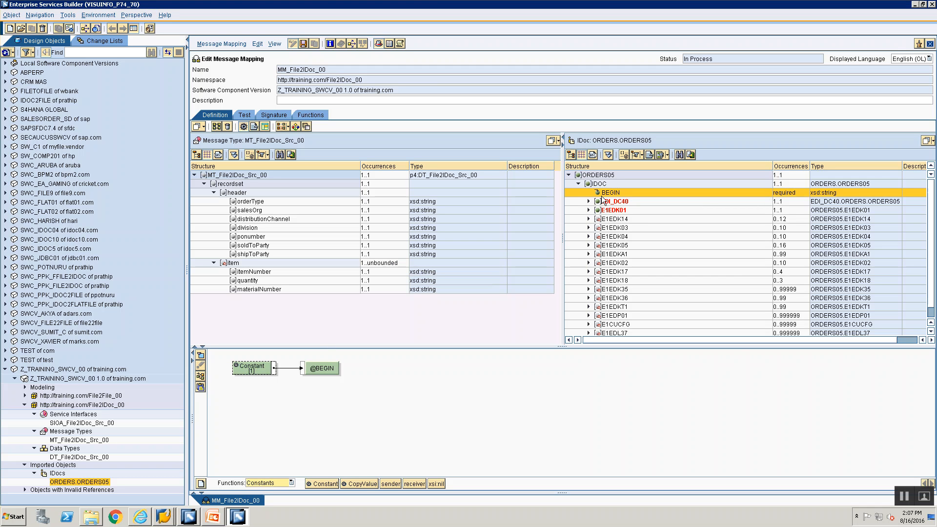
- Disable the EDI_DC40 control record field in the target IDoc structure
{"action": "left_click", "coordinate": [602, 202]}
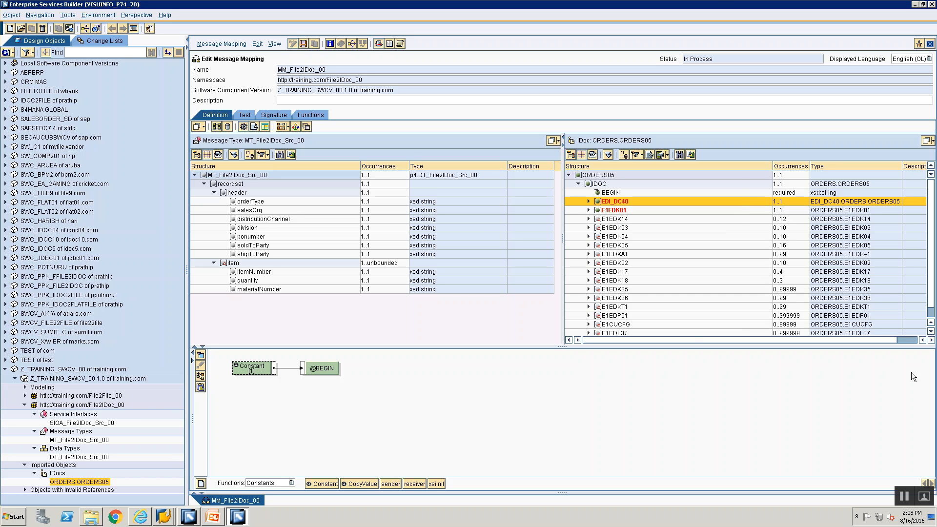
{"action": "right_click", "coordinate": [627, 200]}
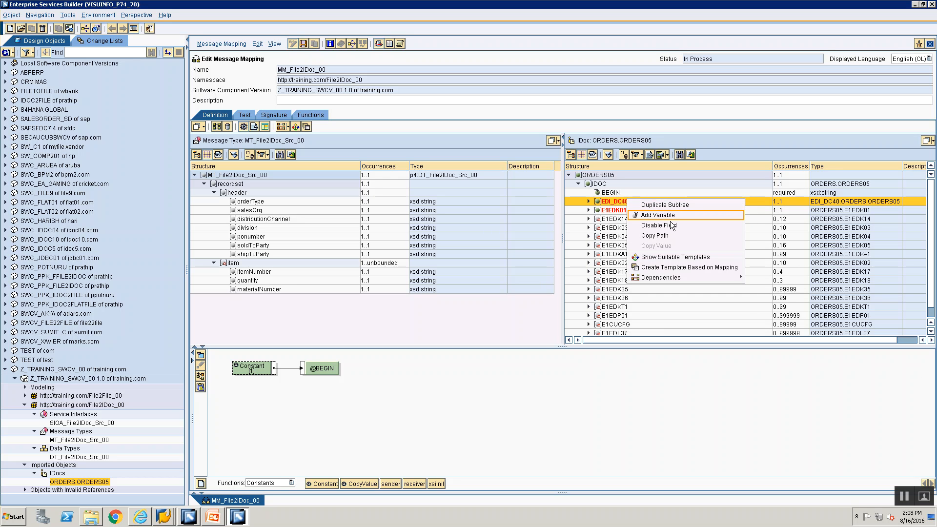
{"action": "left_click", "coordinate": [617, 203]}
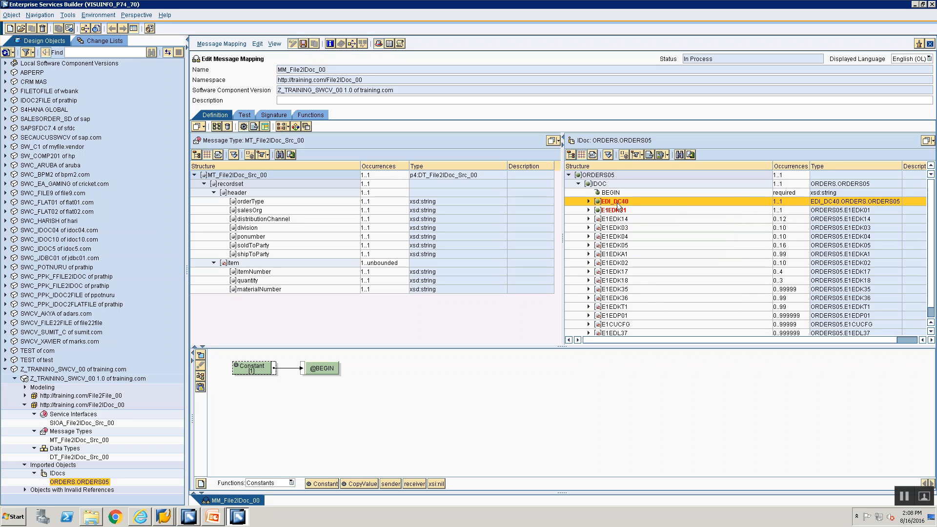
{"action": "right_click", "coordinate": [616, 203]}
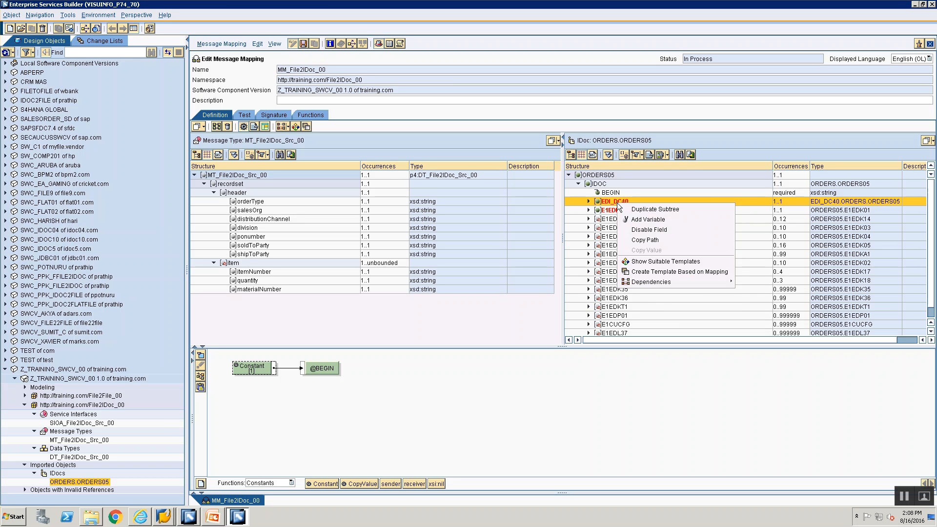
{"action": "left_click", "coordinate": [645, 230]}
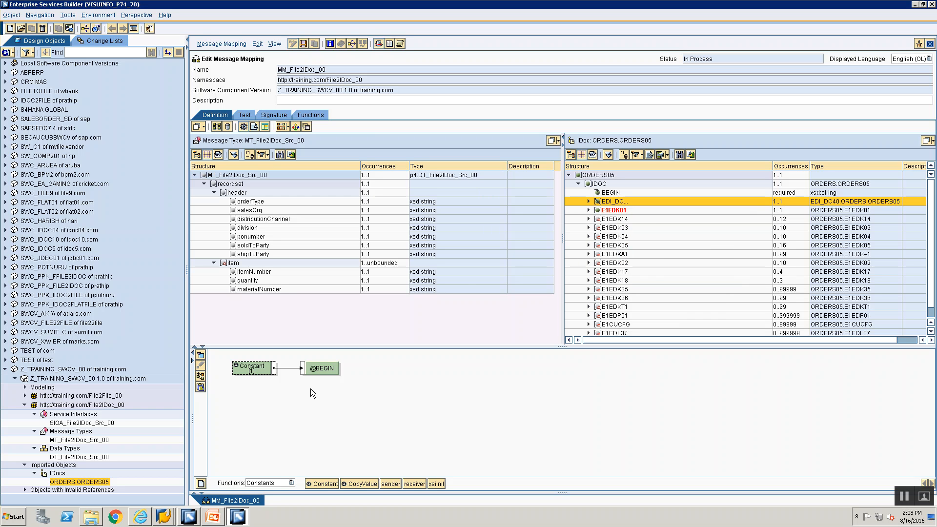
- Map the SEGMENT attribute of E1EDK01 from a Constant function with value 1, and select its BELNR field
{"action": "left_click", "coordinate": [589, 212]}
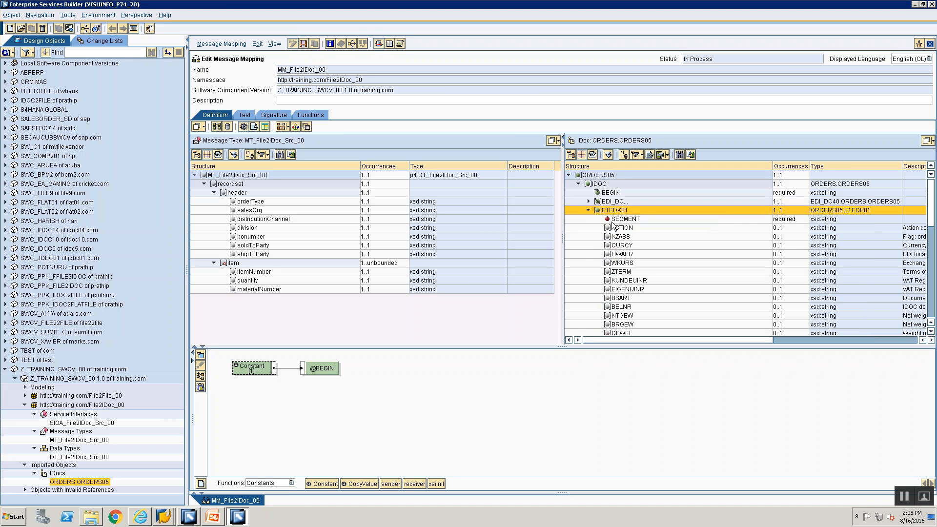
{"action": "key", "text": "alt+Tab"}
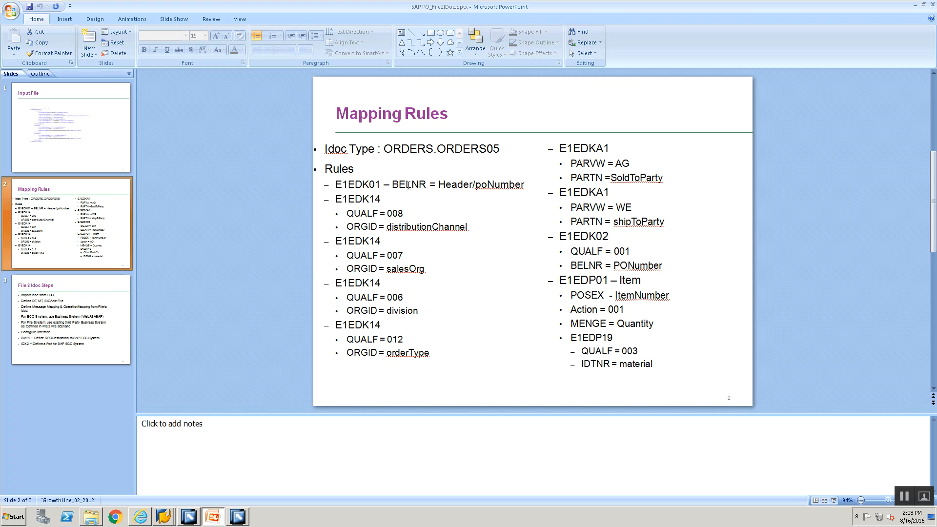
{"action": "key", "text": "alt+Tab"}
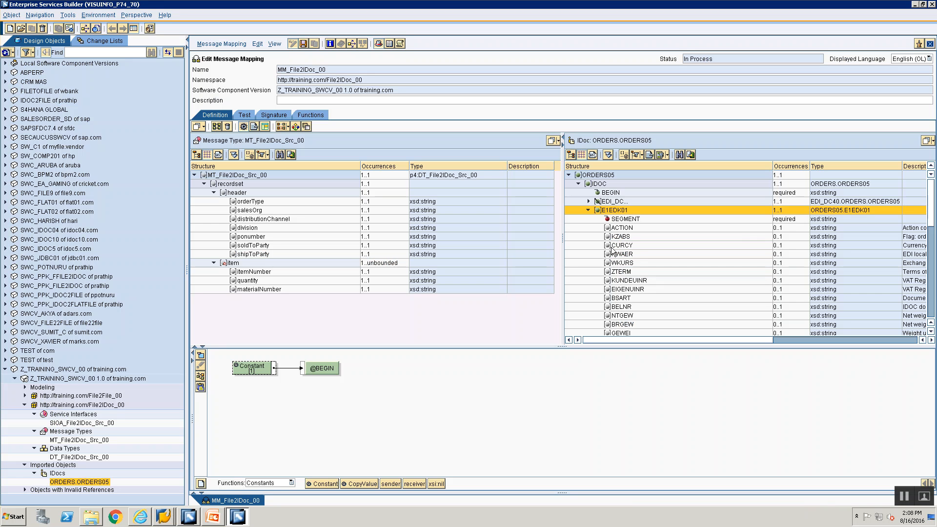
{"action": "left_click", "coordinate": [616, 219]}
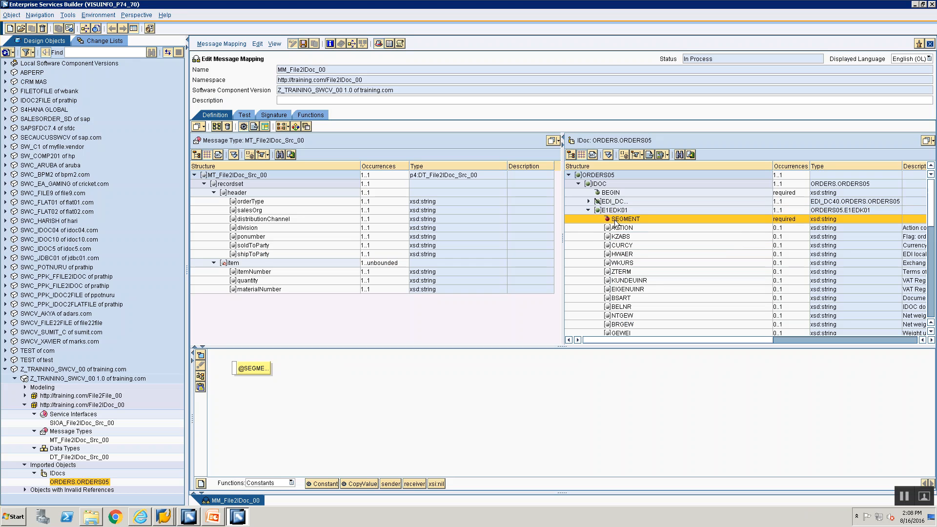
{"action": "left_click_drag", "start_coordinate": [323, 483], "coordinate": [232, 370]}
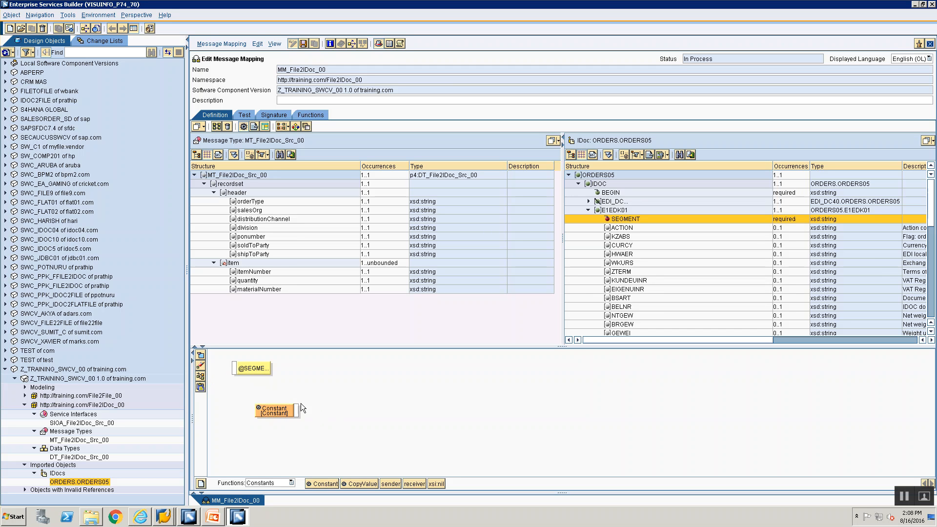
{"action": "left_click_drag", "start_coordinate": [297, 409], "coordinate": [324, 405]}
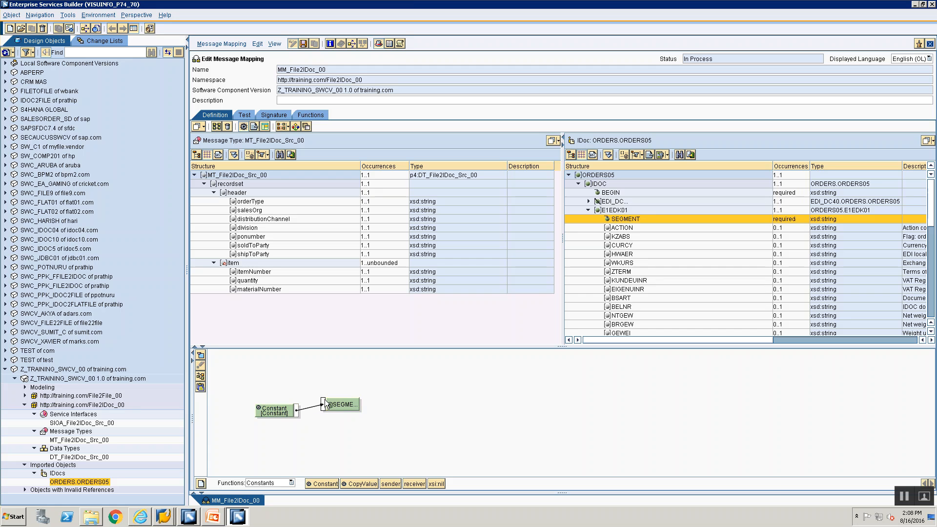
{"action": "left_click", "coordinate": [201, 377]}
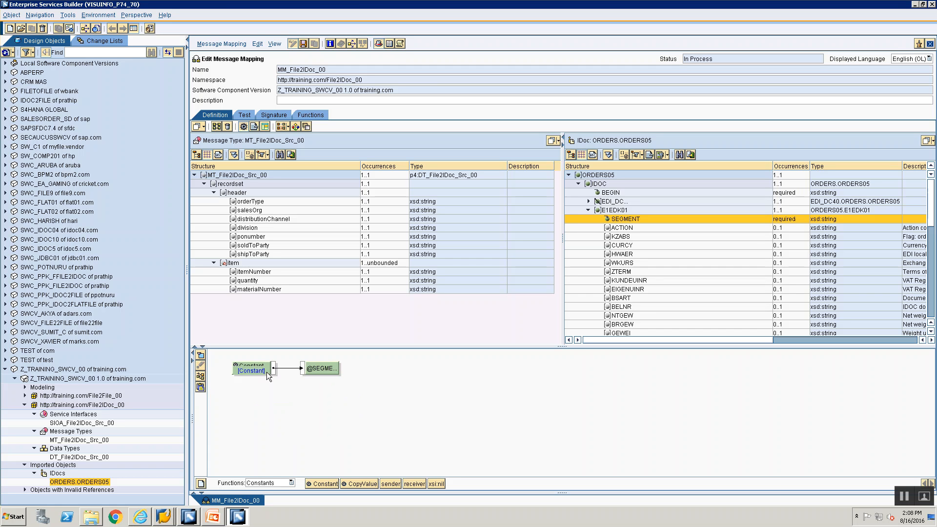
{"action": "double_click", "coordinate": [259, 369]}
{"action": "type", "text": "1"}
{"action": "left_click", "coordinate": [396, 273]}
{"action": "left_click", "coordinate": [614, 306]}
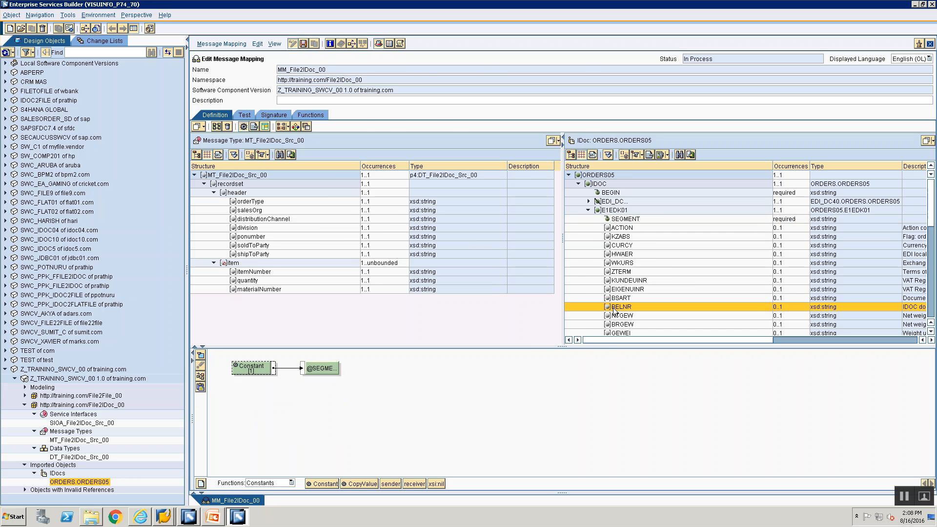
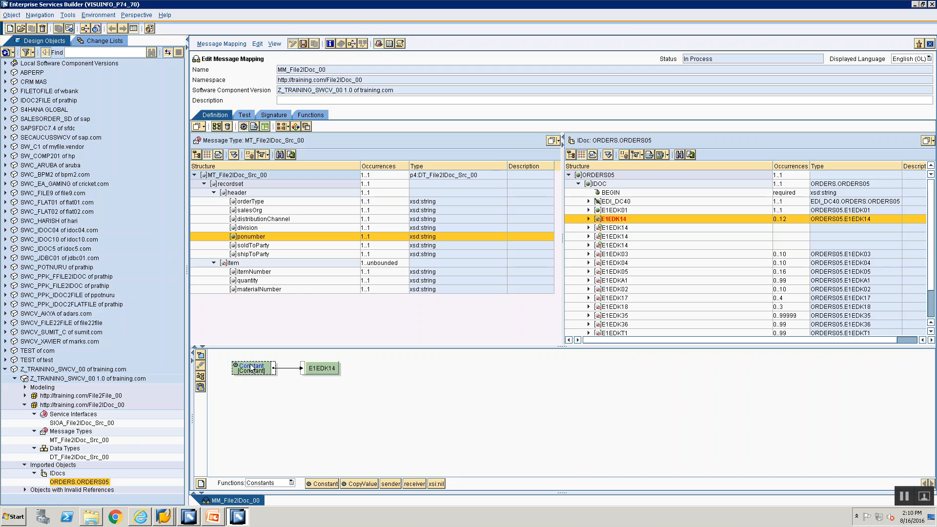
- Clear the constant value feeding the first E1EDK14 node and map its SEGMENT attribute from a Constant of 1
{"action": "key", "text": "BackSpace"}
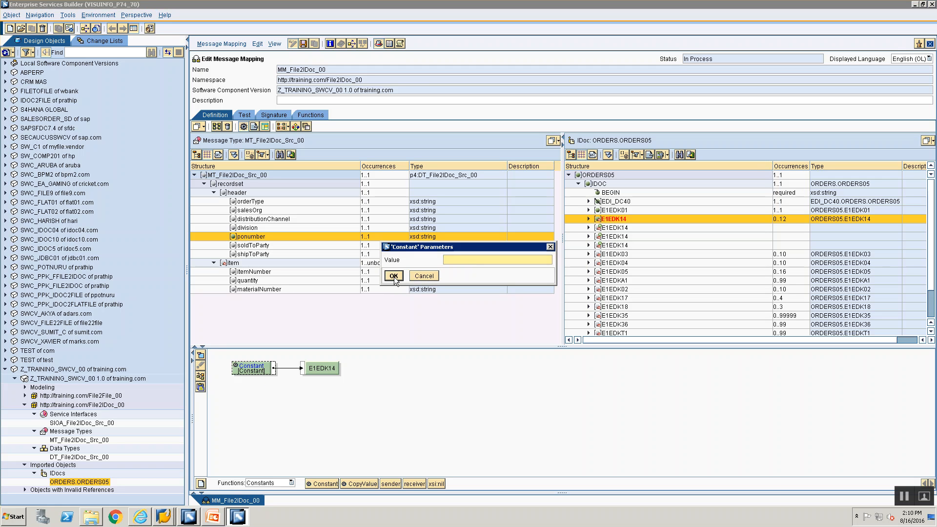
{"action": "left_click", "coordinate": [394, 276]}
{"action": "left_click", "coordinate": [589, 220]}
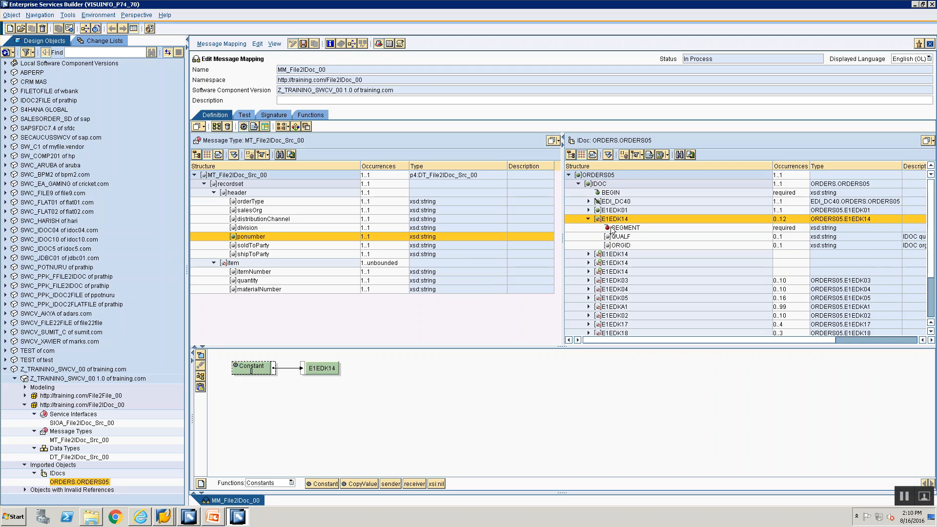
{"action": "left_click", "coordinate": [611, 227]}
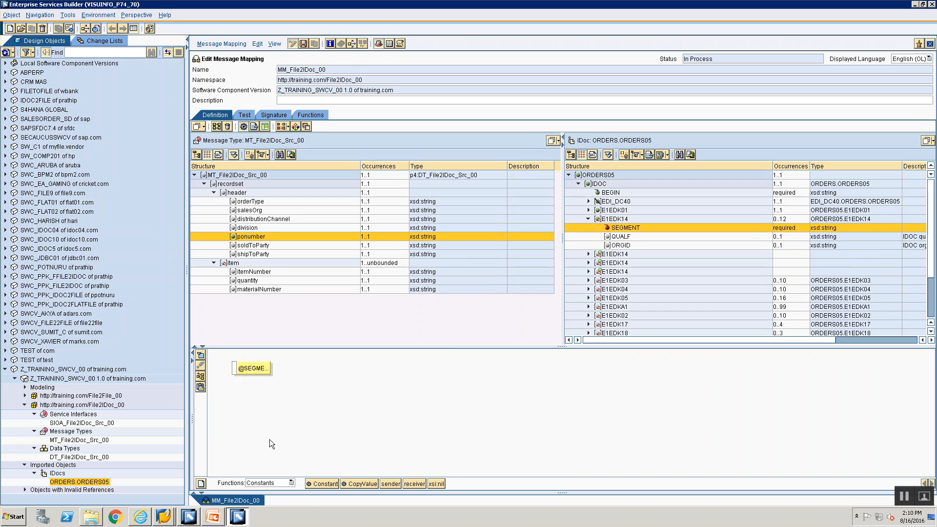
{"action": "mouse_move", "coordinate": [312, 484]}
{"action": "left_mouse_down"}
{"action": "mouse_move", "coordinate": [263, 441]}
{"action": "mouse_move", "coordinate": [259, 391]}
{"action": "mouse_move", "coordinate": [235, 370]}
{"action": "left_mouse_up"}
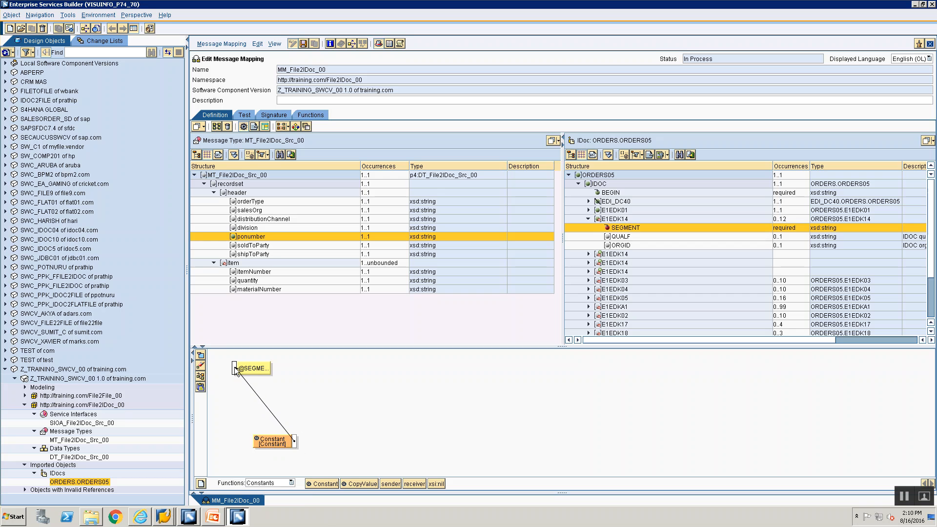
{"action": "left_click", "coordinate": [201, 376]}
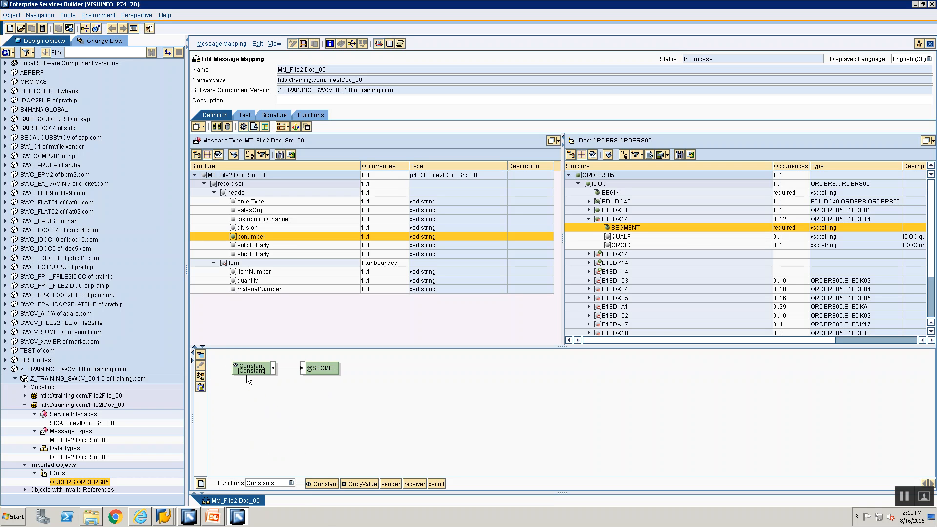
{"action": "double_click", "coordinate": [238, 369]}
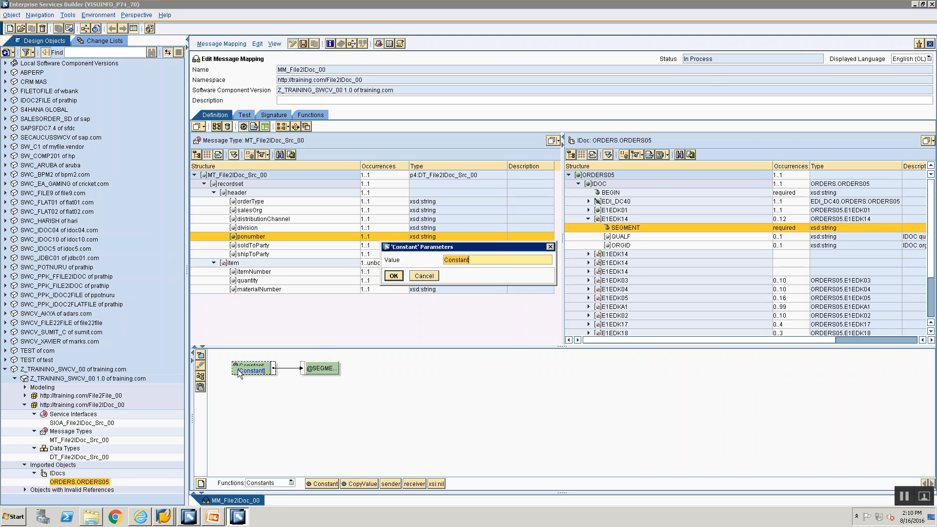
{"action": "type", "text": "1"}
{"action": "left_click", "coordinate": [393, 275]}
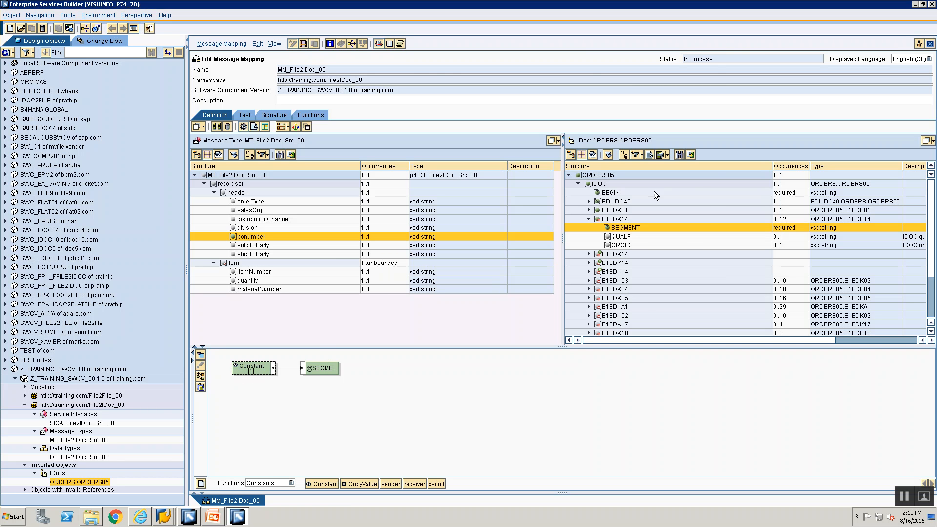
- Check the Mapping Rules slide in PowerPoint and map the first E1EDK14's QUALF from a Constant of 008
{"action": "key", "text": "alt+Tab"}
{"action": "key", "text": "alt+Tab"}
{"action": "left_click", "coordinate": [609, 238]}
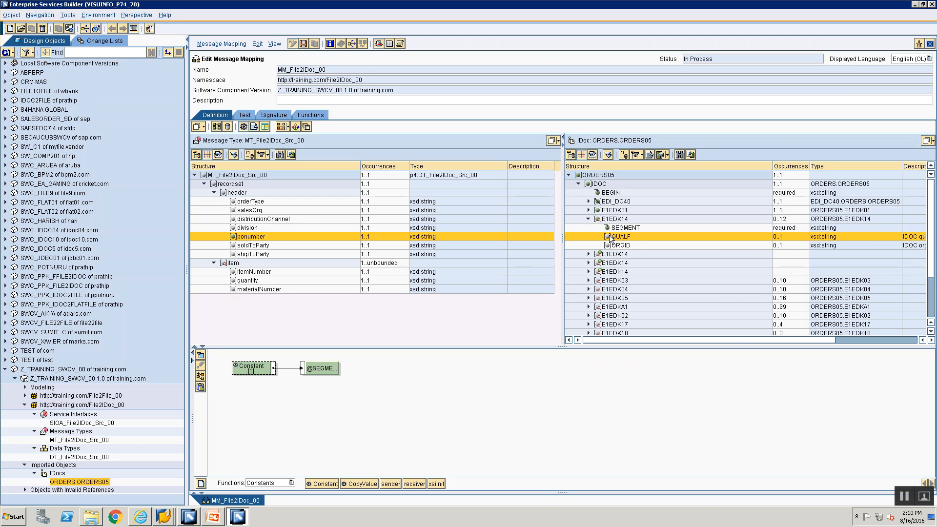
{"action": "left_click_drag", "start_coordinate": [309, 482], "coordinate": [241, 372]}
{"action": "left_click", "coordinate": [201, 377]}
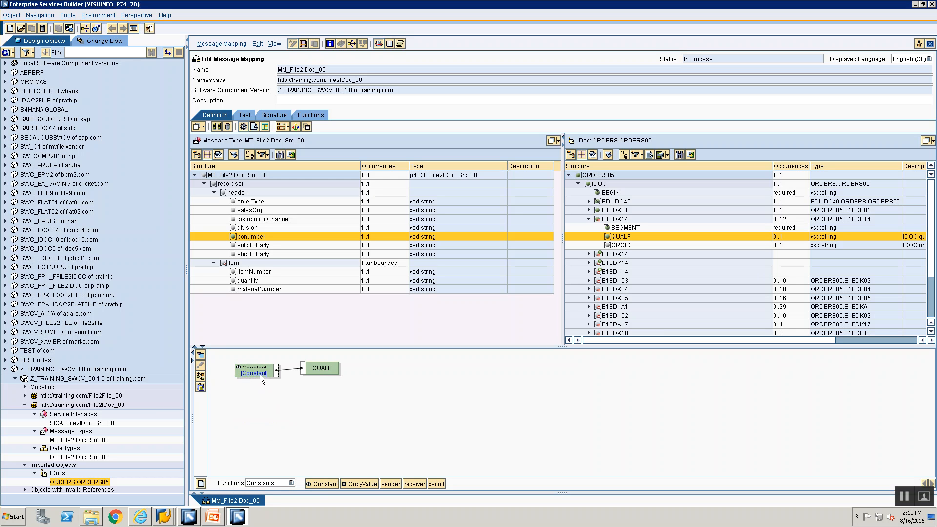
{"action": "double_click", "coordinate": [259, 374]}
{"action": "type", "text": "0"}
{"action": "key", "text": "Return"}
- Map the first E1EDK14's ORGID from the source field distributionChannel per the Mapping Rules slide, and rearrange the mapping layout
{"action": "key", "text": "alt+Tab"}
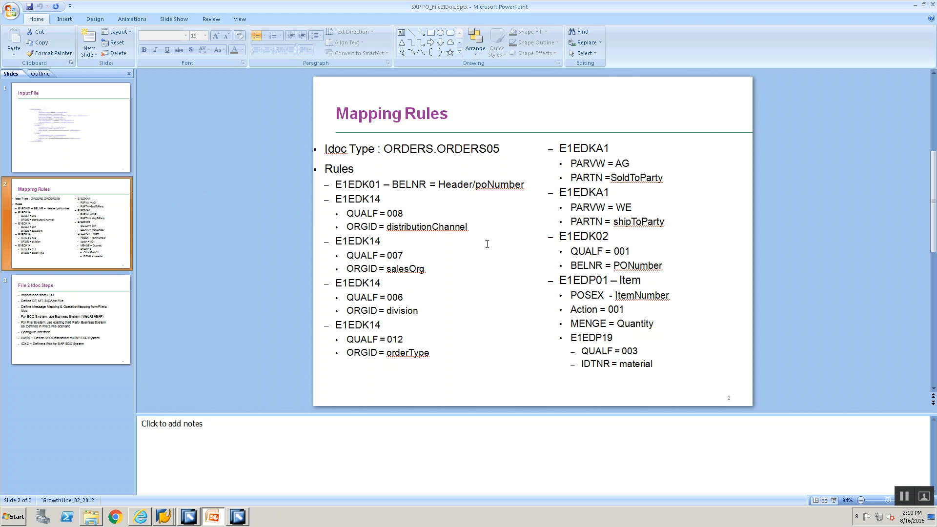
{"action": "key", "text": "alt+Tab"}
{"action": "double_click", "coordinate": [620, 245]}
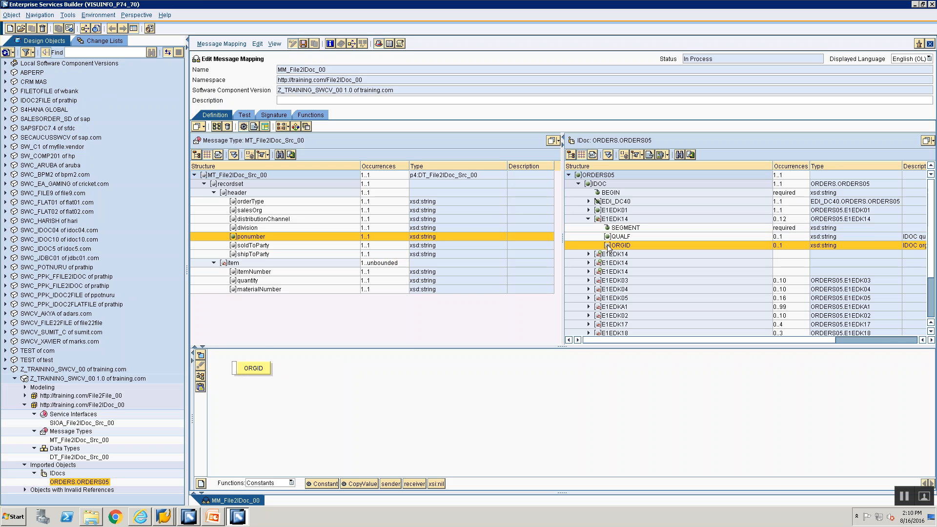
{"action": "left_click_drag", "start_coordinate": [251, 216], "coordinate": [258, 428]}
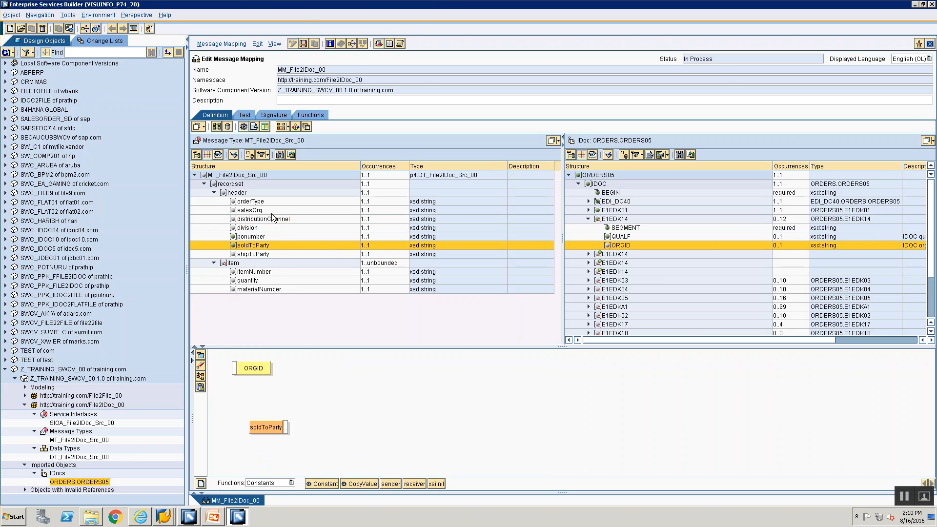
{"action": "left_click_drag", "start_coordinate": [267, 219], "coordinate": [319, 393]}
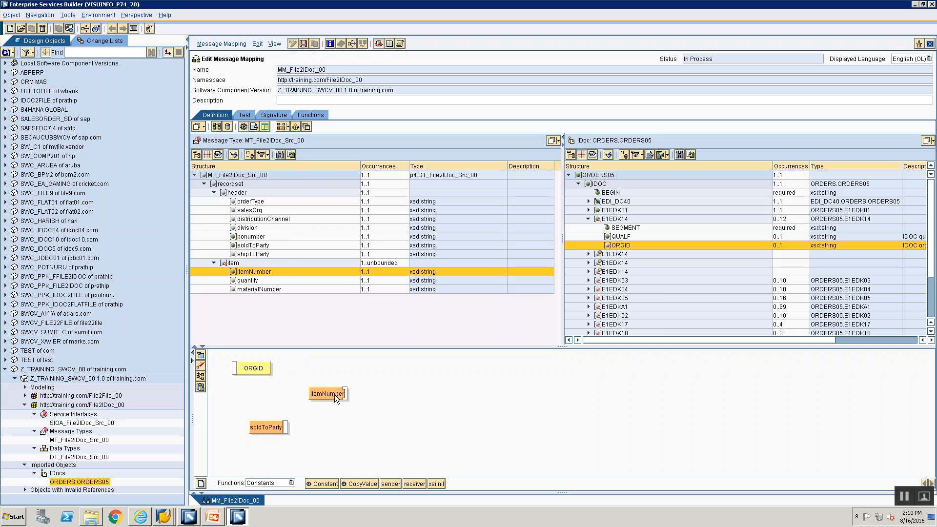
{"action": "left_click_drag", "start_coordinate": [250, 219], "coordinate": [272, 363]}
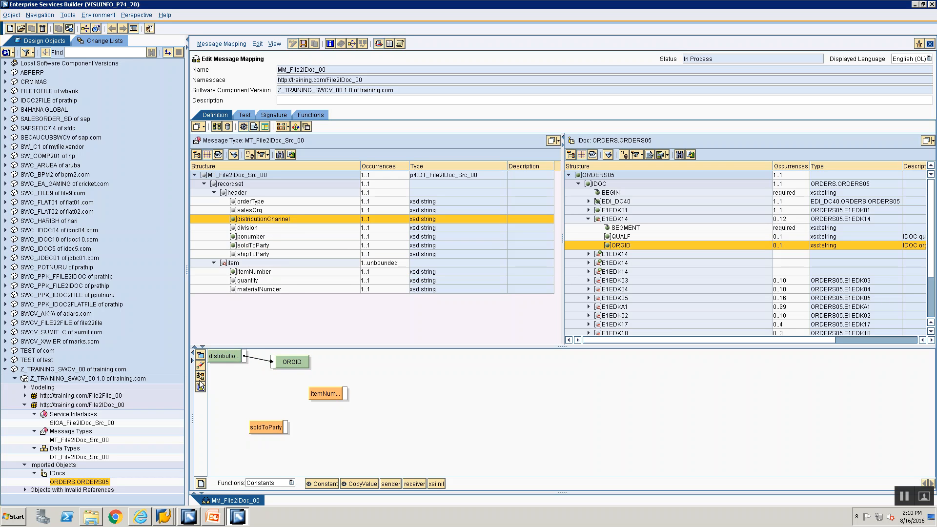
{"action": "left_click", "coordinate": [200, 367]}
{"action": "left_click", "coordinate": [201, 377]}
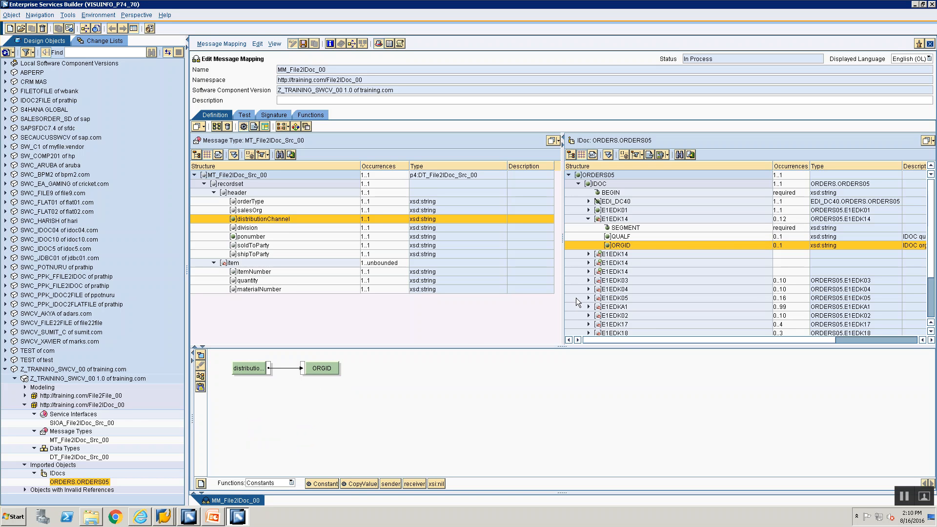
- Map the second E1EDK14 node from a Constant function with an empty value
{"action": "left_click", "coordinate": [614, 255]}
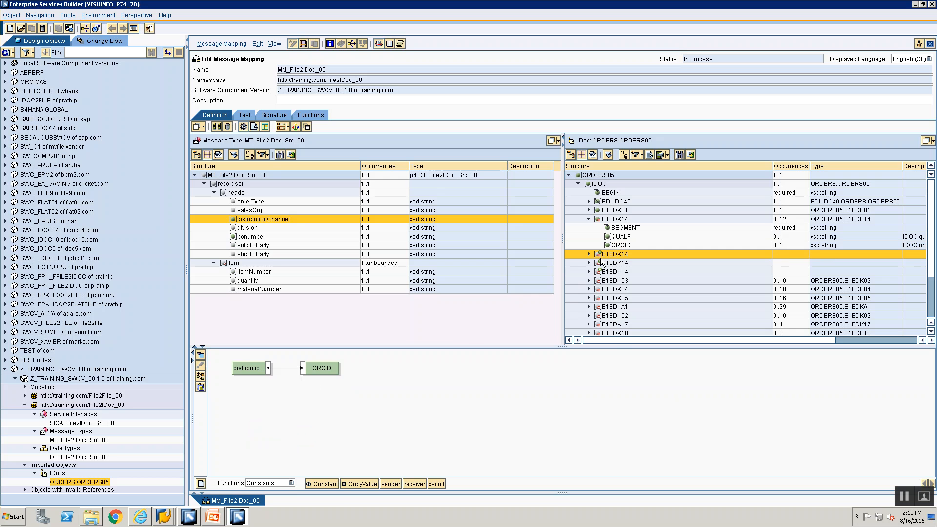
{"action": "left_click", "coordinate": [601, 258]}
{"action": "left_click_drag", "start_coordinate": [330, 484], "coordinate": [234, 366]}
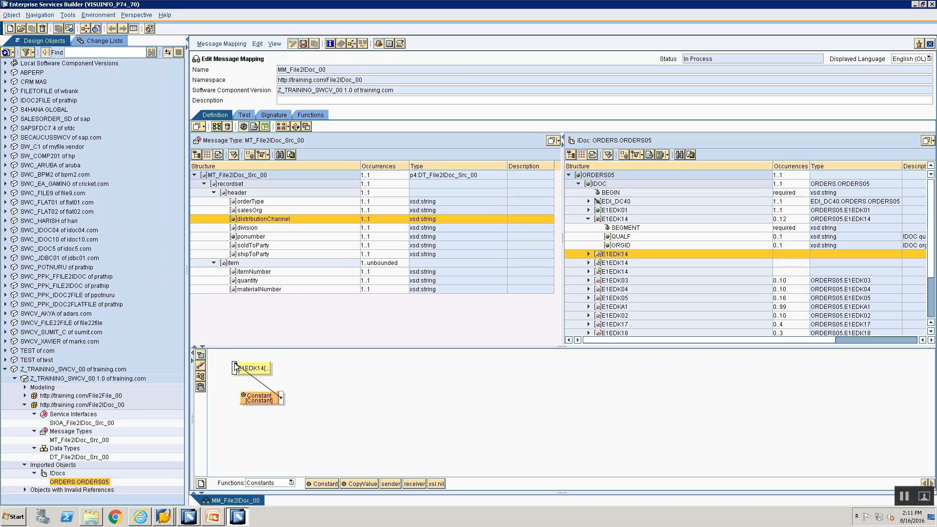
{"action": "left_click", "coordinate": [200, 376]}
{"action": "double_click", "coordinate": [243, 373]}
{"action": "key", "text": "BackSpace"}
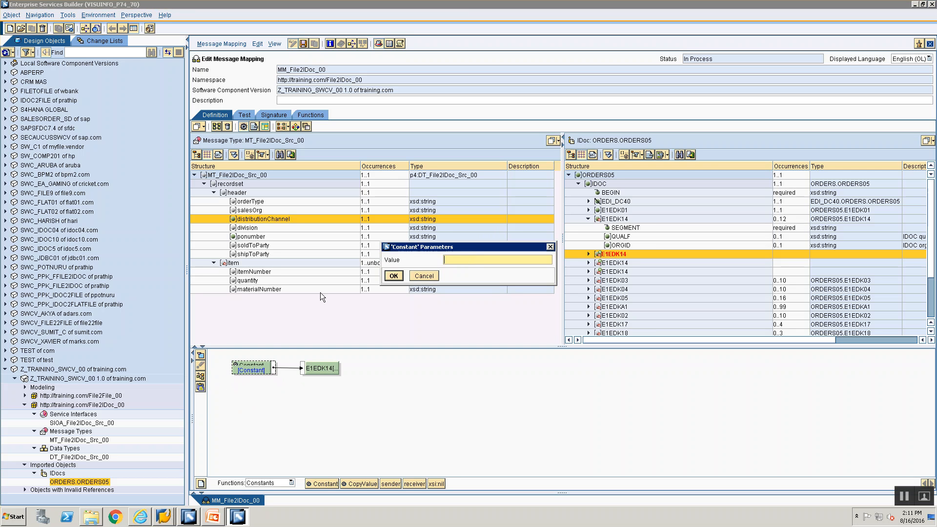
{"action": "left_click", "coordinate": [393, 276]}
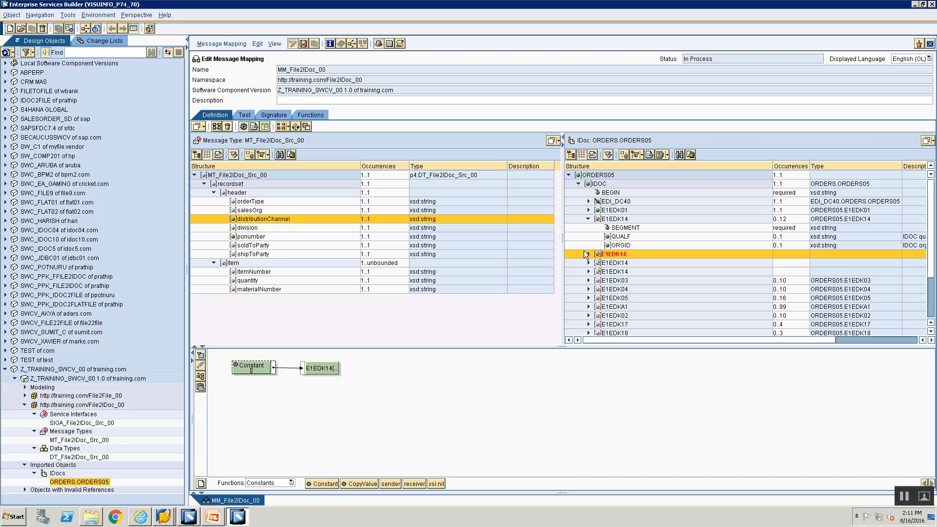
- Map the second E1EDK14's SEGMENT attribute from a Constant of 1
{"action": "left_click", "coordinate": [588, 254]}
{"action": "left_click", "coordinate": [618, 263]}
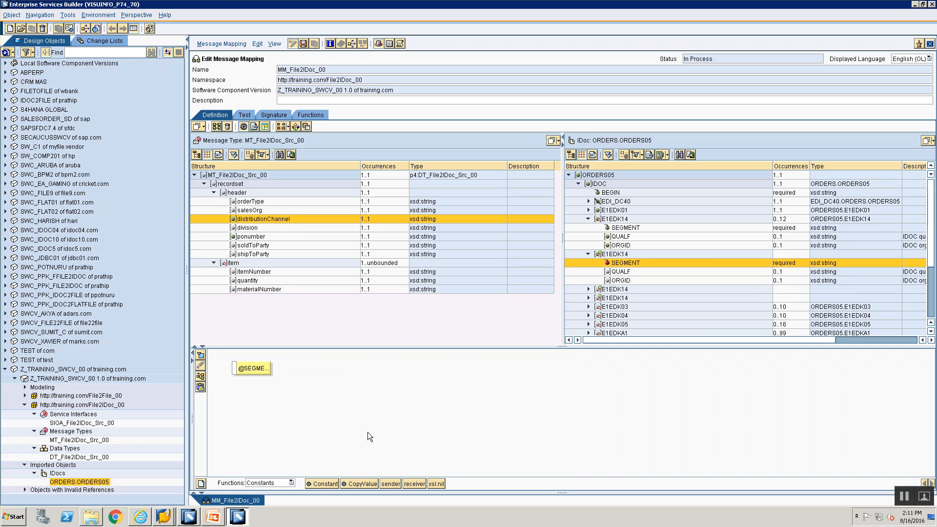
{"action": "left_click_drag", "start_coordinate": [330, 484], "coordinate": [235, 370]}
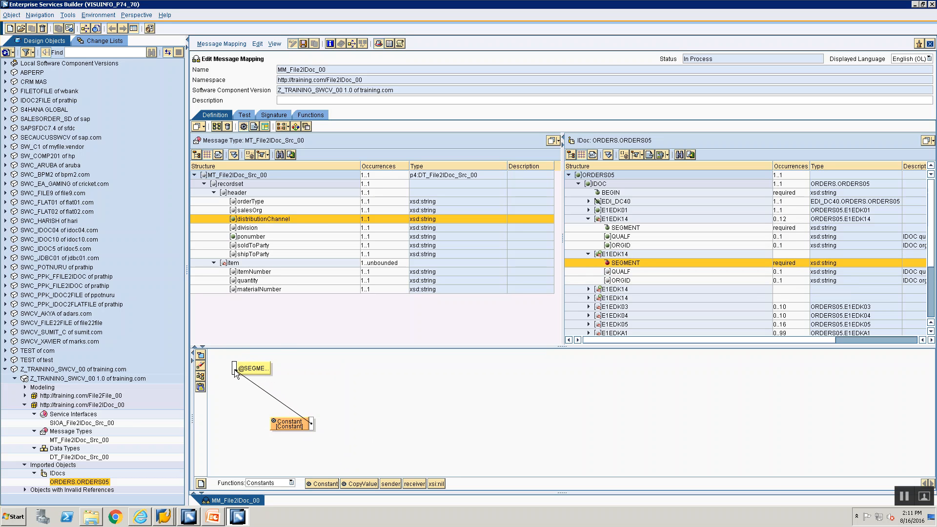
{"action": "left_click", "coordinate": [200, 376]}
{"action": "left_click", "coordinate": [247, 371]}
{"action": "type", "text": "1"}
{"action": "key", "text": "Return"}
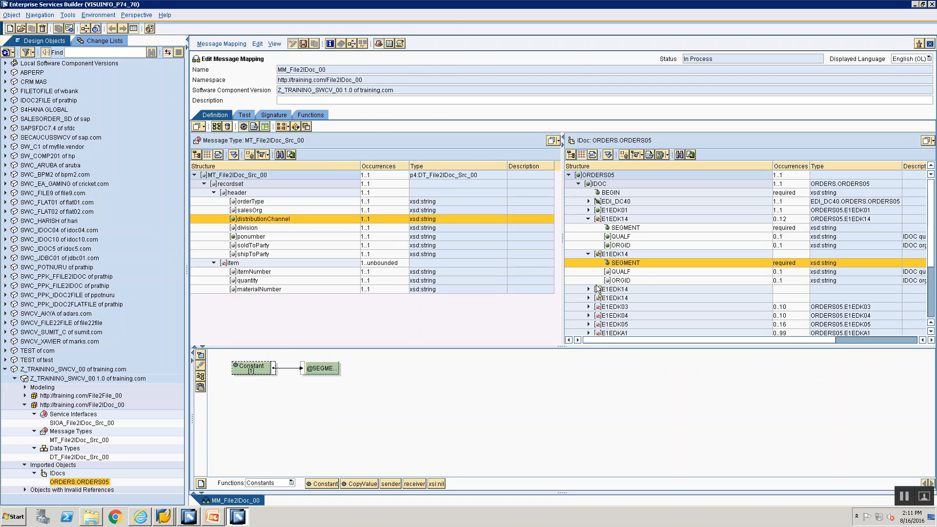
- Check the Mapping Rules slide in PowerPoint and map the second E1EDK14's QUALF from a Constant of 007
{"action": "key", "text": "alt+Tab"}
{"action": "key", "text": "alt+Tab"}
{"action": "left_click", "coordinate": [621, 272]}
{"action": "mouse_move", "coordinate": [320, 484]}
{"action": "left_mouse_down"}
{"action": "mouse_move", "coordinate": [286, 440]}
{"action": "mouse_move", "coordinate": [281, 408]}
{"action": "mouse_move", "coordinate": [235, 369]}
{"action": "left_mouse_up"}
{"action": "left_click", "coordinate": [201, 376]}
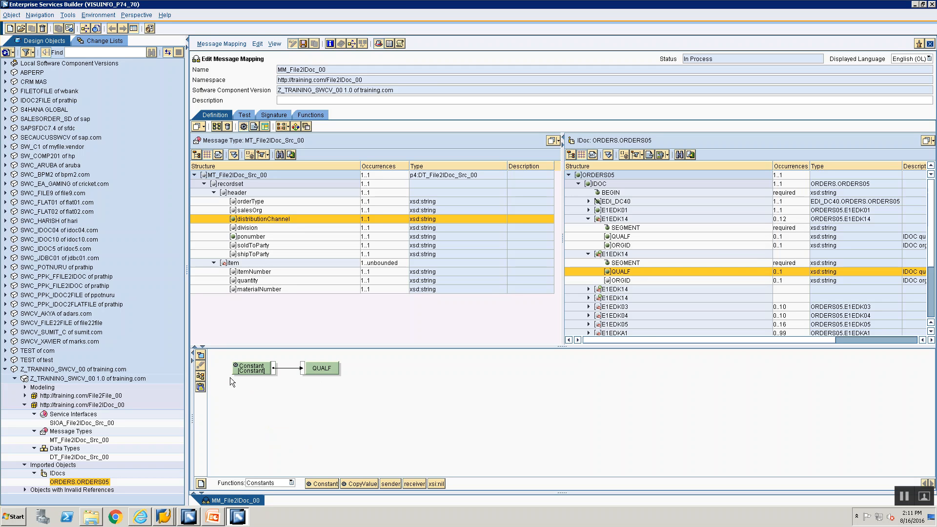
{"action": "double_click", "coordinate": [248, 370]}
{"action": "type", "text": "007"}
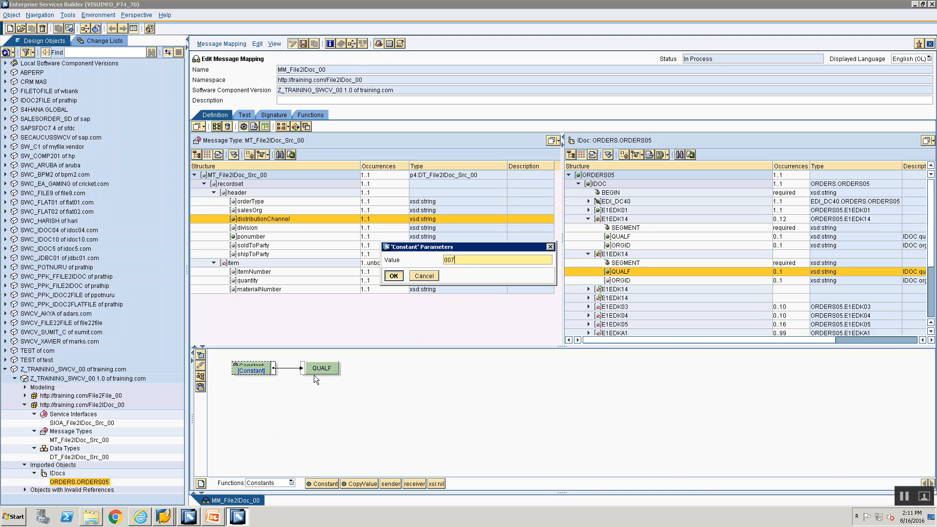
{"action": "key", "text": "Return"}
- Map the second E1EDK14's ORGID from the source field salesOrg, following the Mapping Rules slide in PowerPoint
{"action": "key", "text": "alt+Tab"}
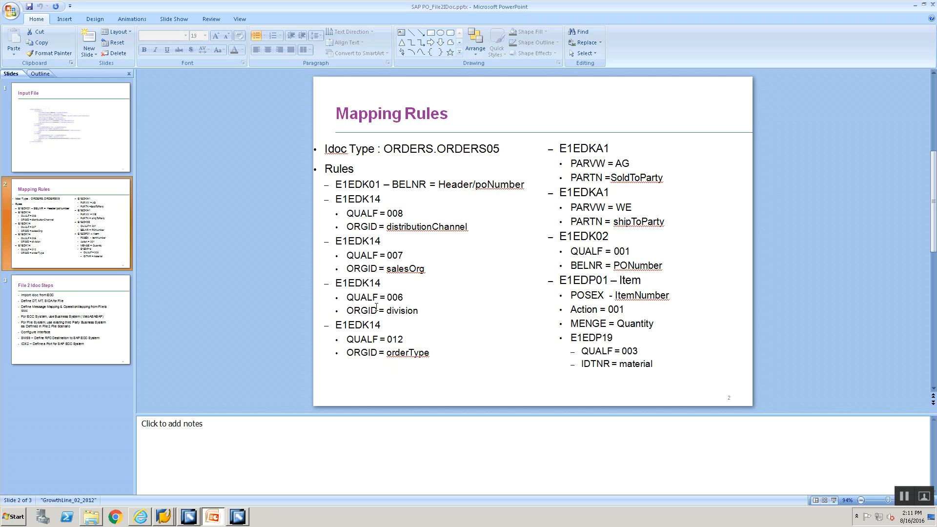
{"action": "key", "text": "alt+Tab"}
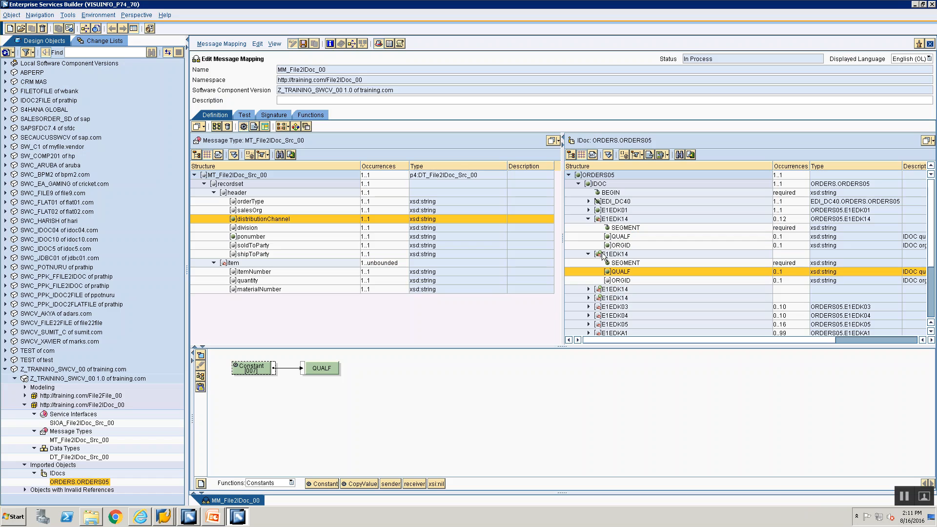
{"action": "left_click", "coordinate": [624, 282]}
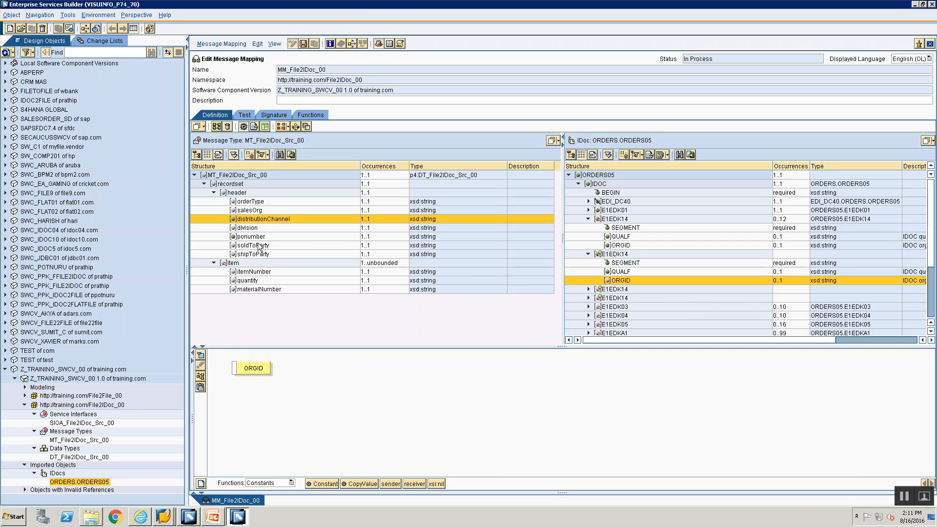
{"action": "left_click_drag", "start_coordinate": [249, 210], "coordinate": [234, 370]}
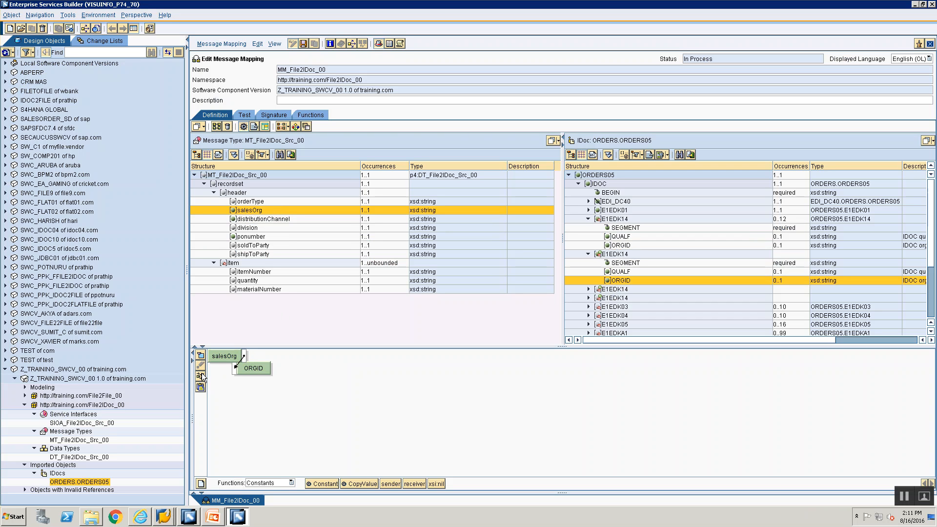
- Map the third E1EDK14 node from a Constant function with an empty value
{"action": "left_click", "coordinate": [604, 290]}
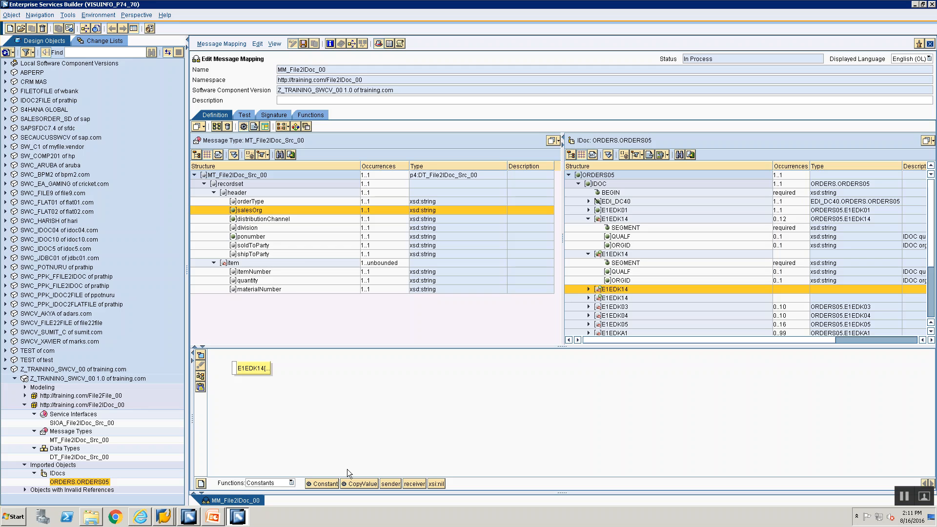
{"action": "mouse_move", "coordinate": [322, 483]}
{"action": "left_mouse_down"}
{"action": "mouse_move", "coordinate": [272, 426]}
{"action": "mouse_move", "coordinate": [298, 432]}
{"action": "mouse_move", "coordinate": [235, 370]}
{"action": "left_mouse_up"}
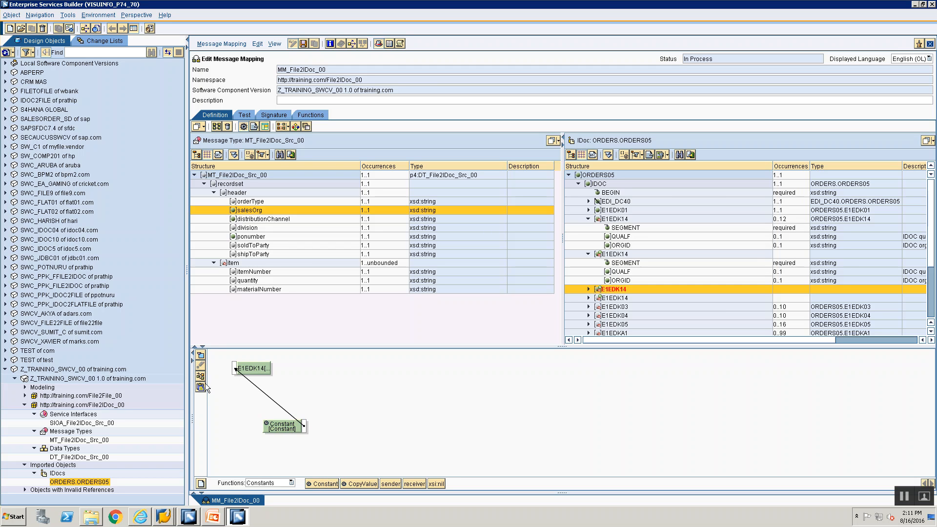
{"action": "left_click", "coordinate": [200, 376]}
{"action": "double_click", "coordinate": [243, 374]}
{"action": "key", "text": "BackSpace"}
{"action": "key", "text": "BackSpace"}
{"action": "key", "text": "BackSpace"}
{"action": "key", "text": "BackSpace"}
{"action": "key", "text": "BackSpace"}
{"action": "key", "text": "BackSpace"}
{"action": "key", "text": "BackSpace"}
{"action": "key", "text": "BackSpace"}
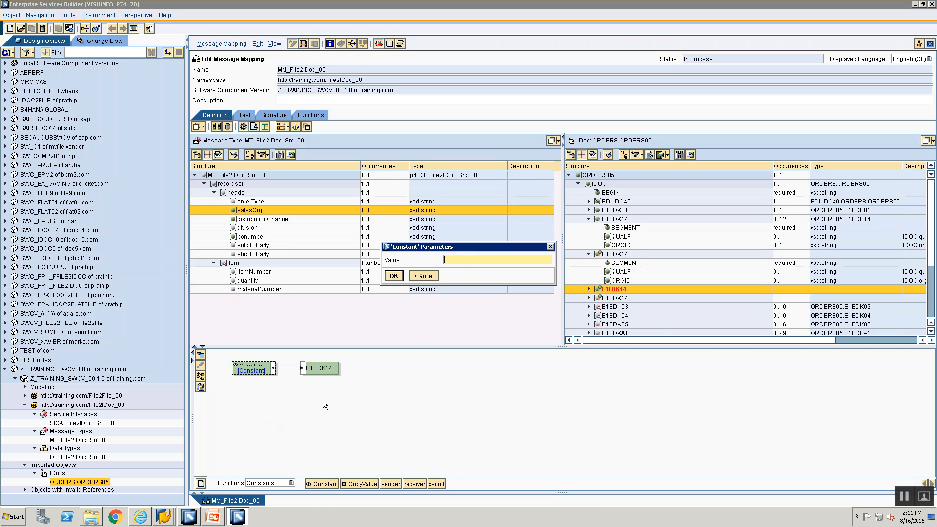
{"action": "left_click", "coordinate": [396, 276]}
- Map the third E1EDK14's SEGMENT attribute from a Constant of 1
{"action": "left_click", "coordinate": [589, 289]}
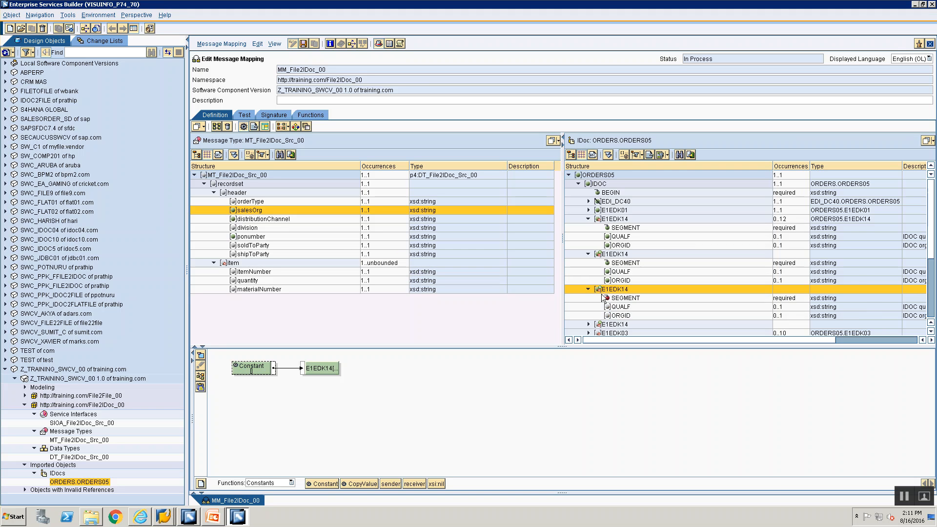
{"action": "left_click", "coordinate": [607, 298]}
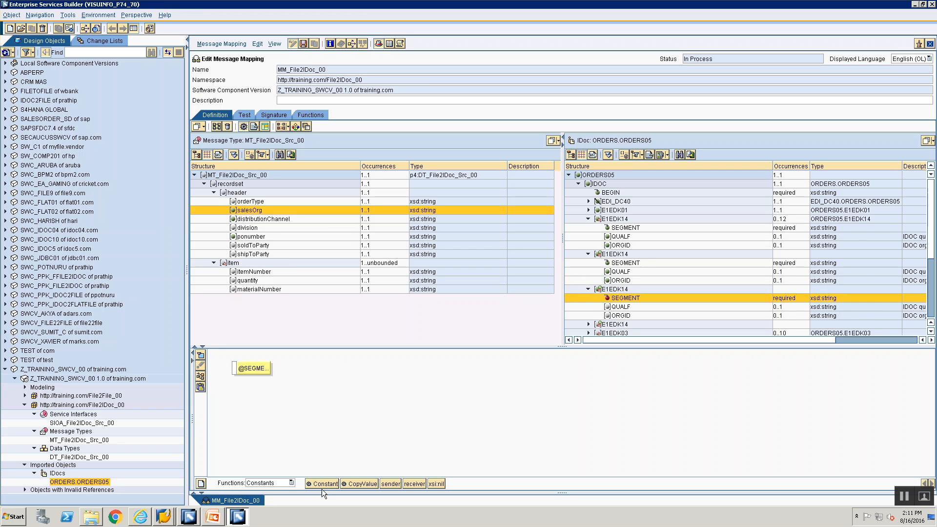
{"action": "left_click_drag", "start_coordinate": [318, 484], "coordinate": [236, 373]}
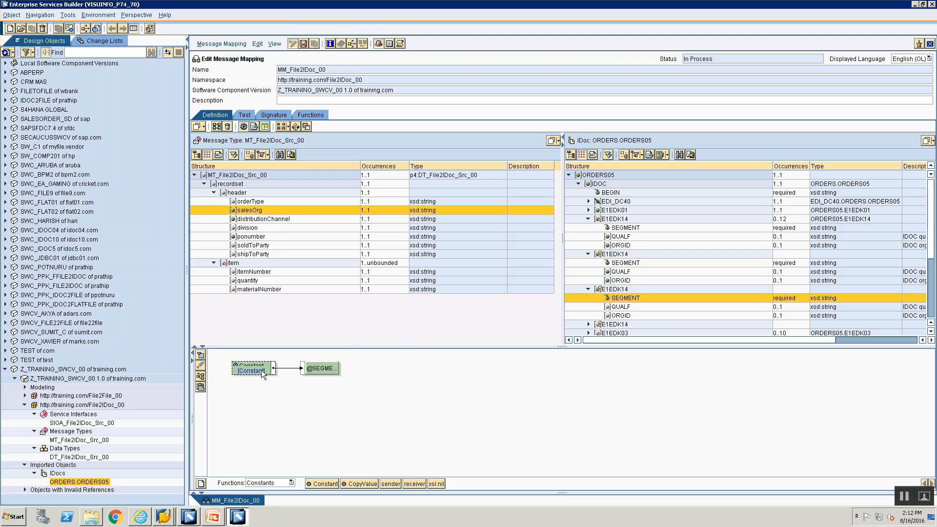
{"action": "double_click", "coordinate": [262, 370]}
{"action": "type", "text": "1"}
{"action": "key", "text": "Return"}
- Check the Mapping Rules slide in PowerPoint and map the third E1EDK14's QUALF from a Constant of 006
{"action": "left_click", "coordinate": [604, 307]}
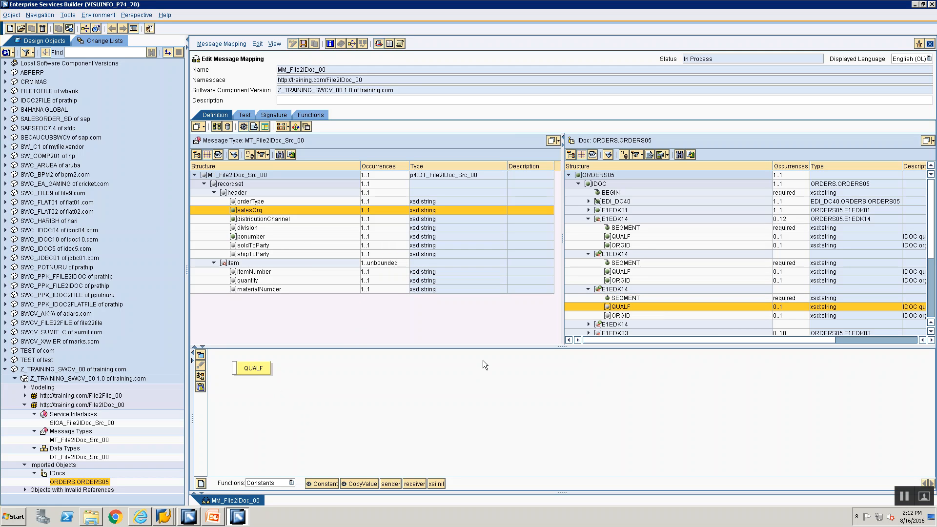
{"action": "key", "text": "alt+Tab"}
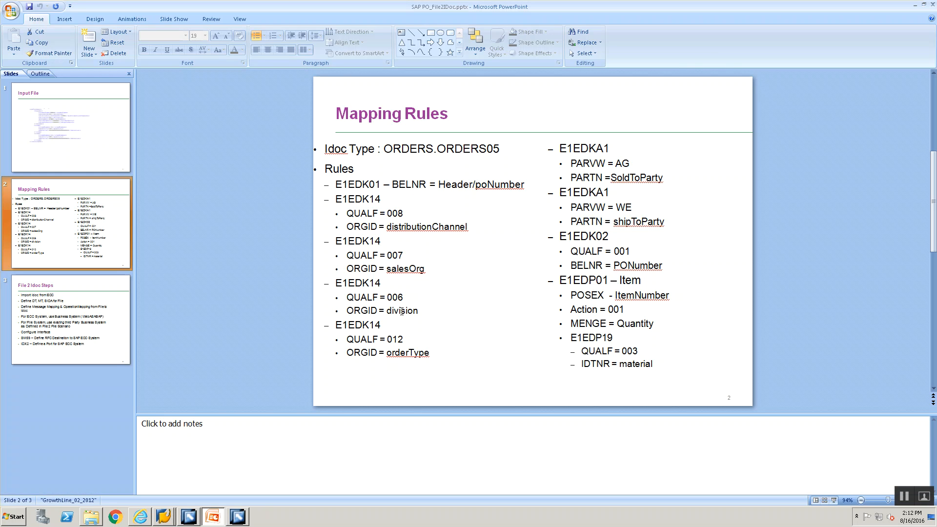
{"action": "key", "text": "alt+Tab"}
{"action": "left_click_drag", "start_coordinate": [322, 484], "coordinate": [233, 368]}
{"action": "left_click", "coordinate": [199, 375]}
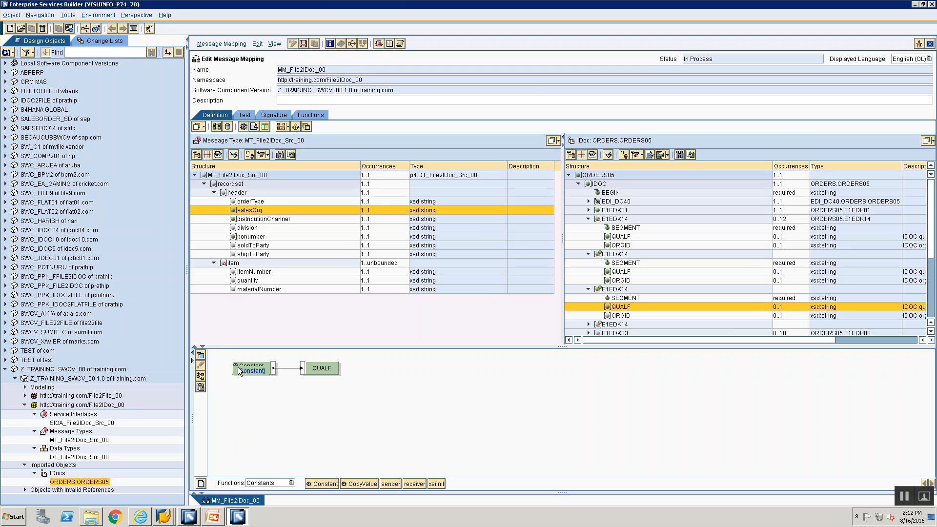
{"action": "left_click", "coordinate": [239, 371]}
{"action": "type", "text": "006"}
{"action": "key", "text": "Return"}
- Map the third E1EDK14's ORGID from the source field division per the Mapping Rules slide in PowerPoint, and rearrange the mapping layout
{"action": "key", "text": "alt+Tab"}
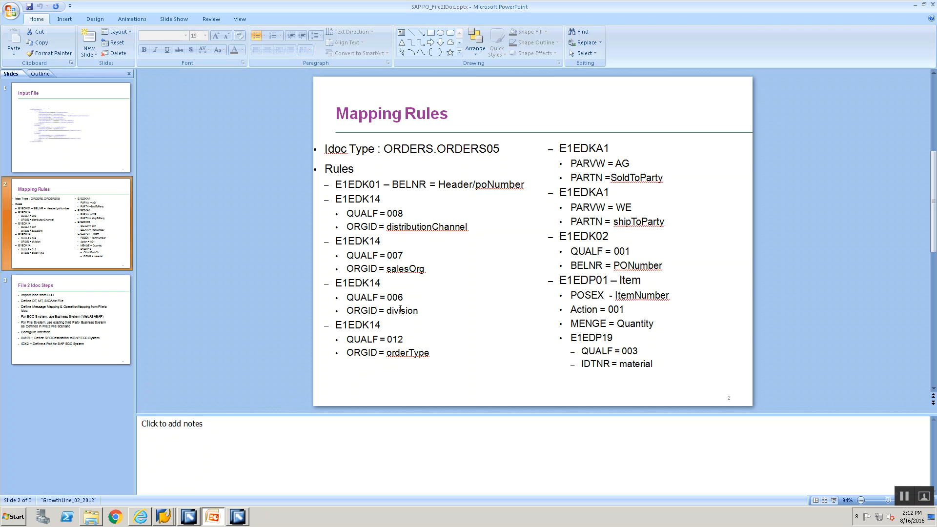
{"action": "key", "text": "alt+Tab"}
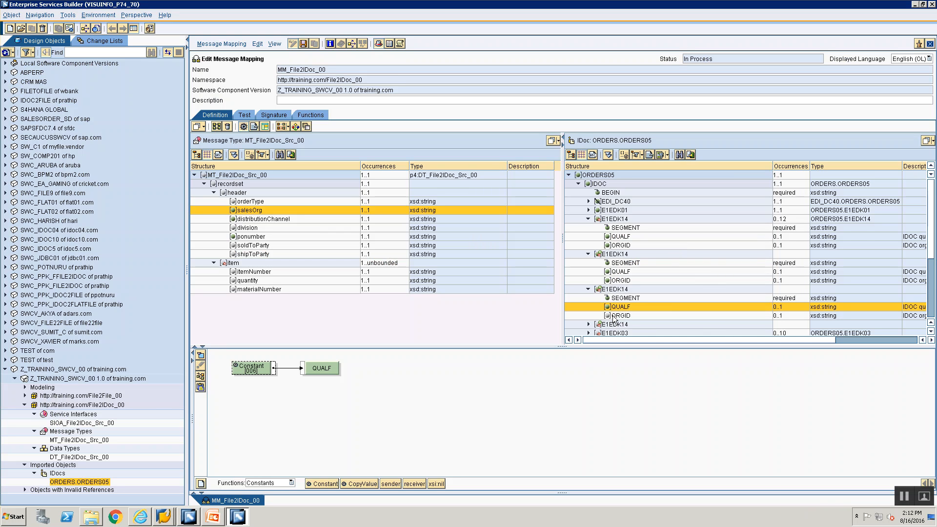
{"action": "left_click", "coordinate": [613, 316]}
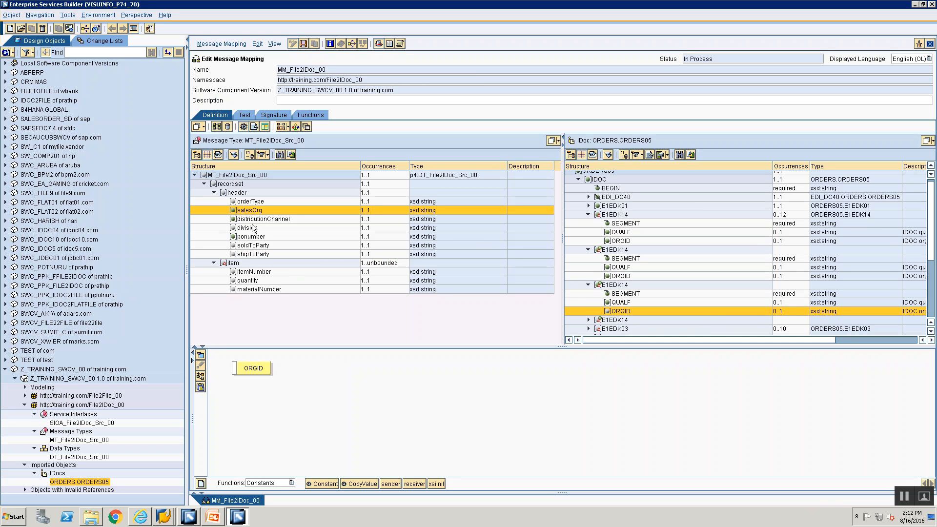
{"action": "left_click_drag", "start_coordinate": [253, 227], "coordinate": [234, 371]}
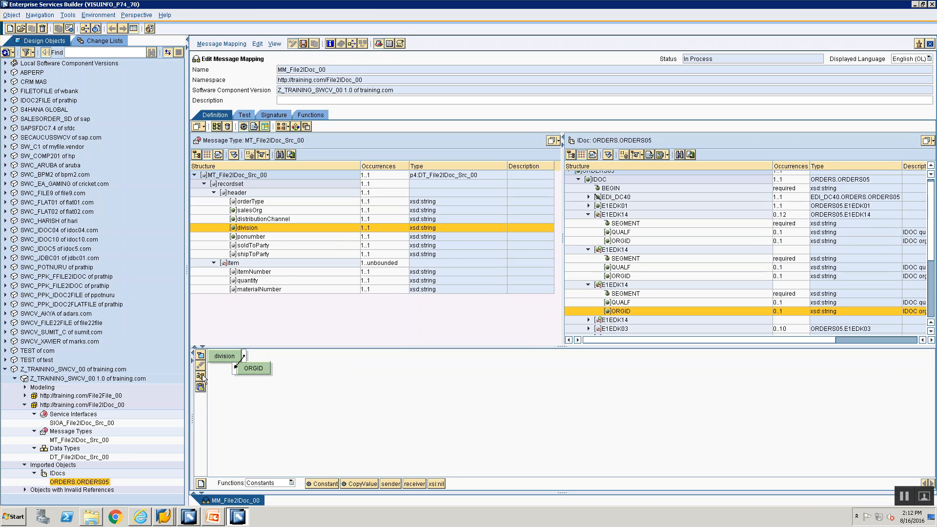
{"action": "left_click", "coordinate": [200, 376]}
- Map the fourth E1EDK14 node from a Constant function with an empty value
{"action": "left_click", "coordinate": [630, 320]}
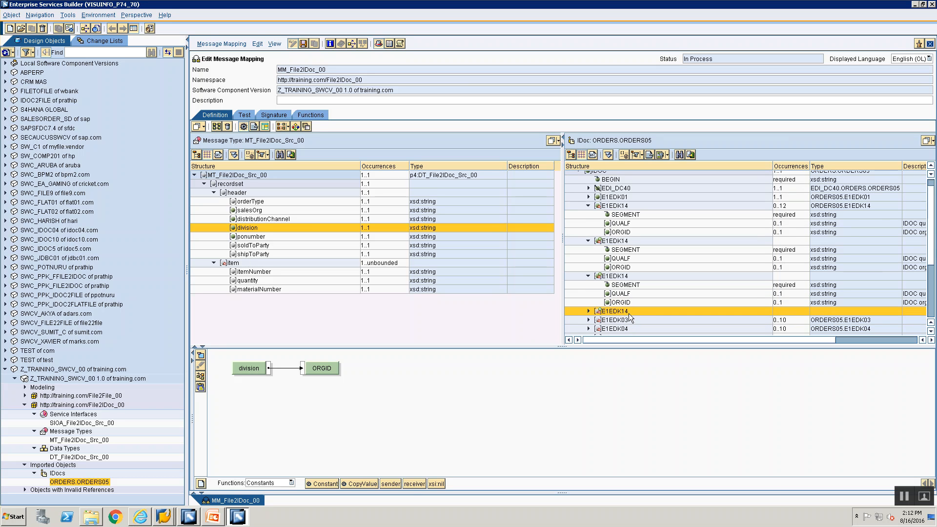
{"action": "left_click_drag", "start_coordinate": [324, 484], "coordinate": [220, 406]}
{"action": "left_click_drag", "start_coordinate": [235, 372], "coordinate": [234, 371]}
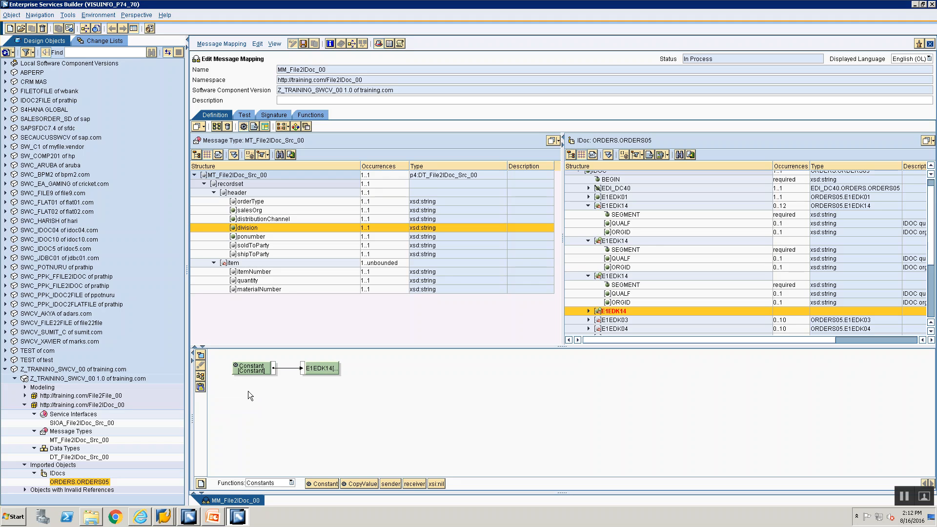
{"action": "double_click", "coordinate": [244, 369]}
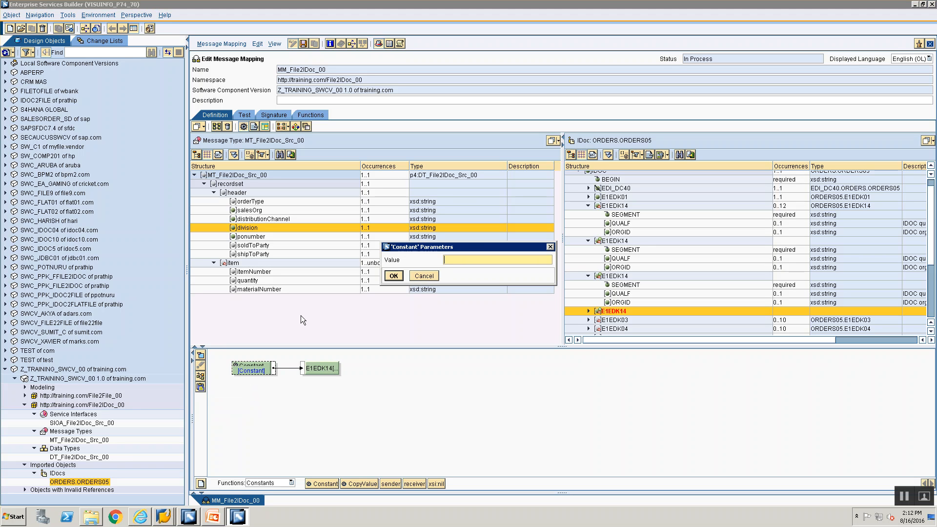
{"action": "left_click", "coordinate": [393, 276]}
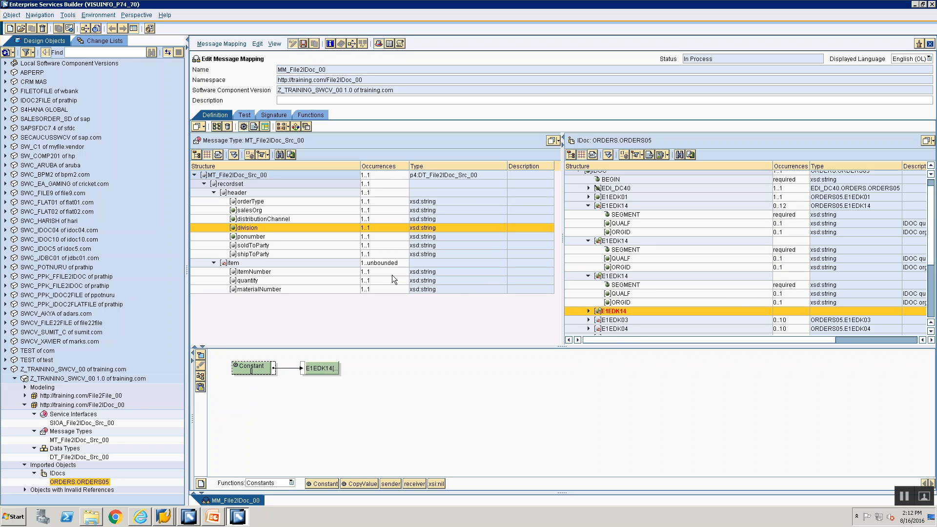
- Map the fourth E1EDK14's SEGMENT attribute from a Constant of 1
{"action": "left_click", "coordinate": [589, 310]}
{"action": "left_click", "coordinate": [602, 319]}
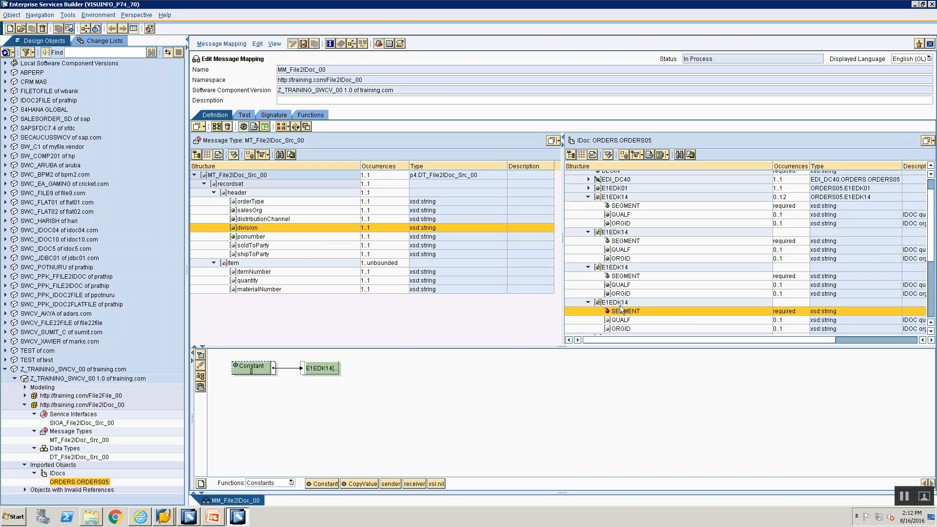
{"action": "left_click", "coordinate": [622, 305]}
{"action": "left_click", "coordinate": [620, 313]}
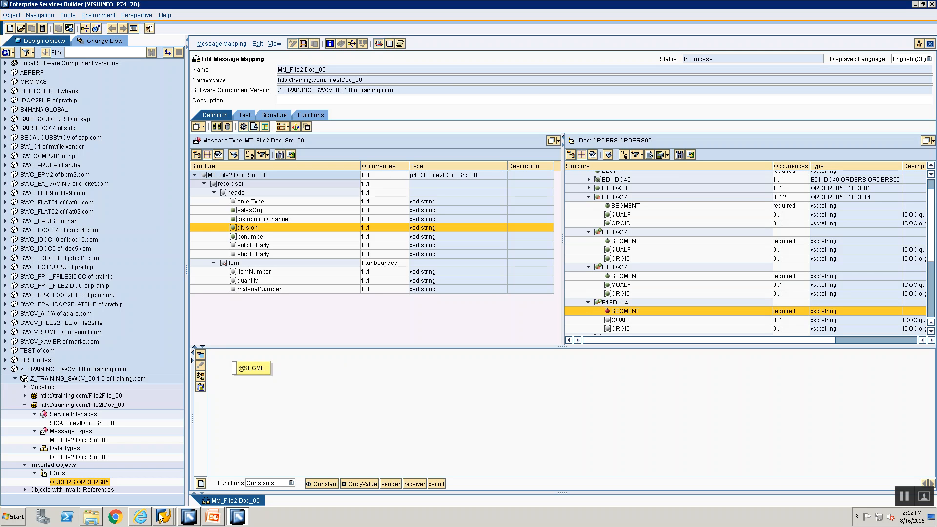
{"action": "left_click_drag", "start_coordinate": [322, 484], "coordinate": [234, 368]}
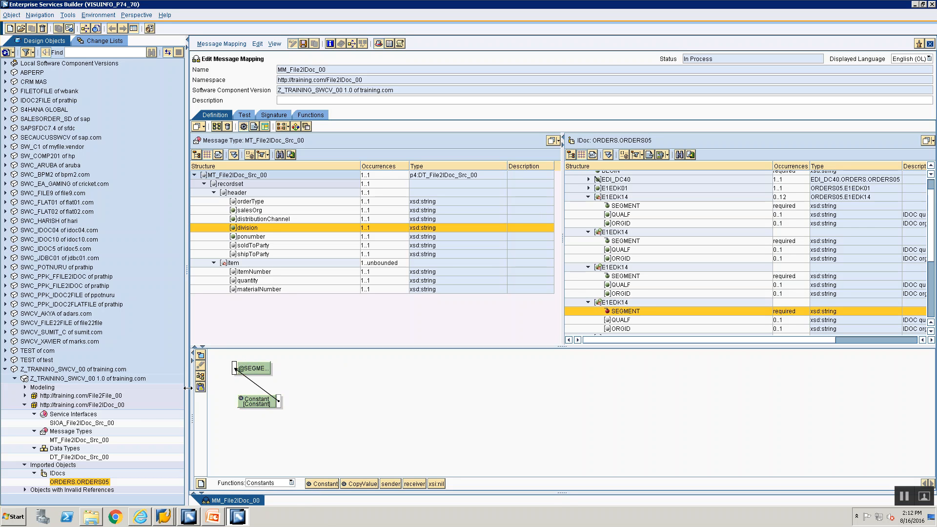
{"action": "left_click", "coordinate": [200, 376]}
{"action": "double_click", "coordinate": [264, 371]}
{"action": "type", "text": "1"}
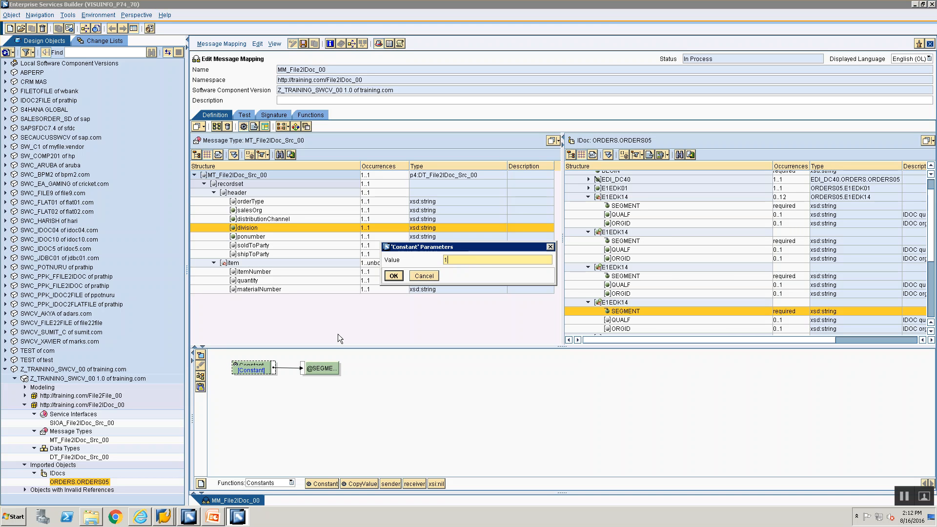
{"action": "left_click", "coordinate": [393, 275]}
- Check the Mapping Rules slide in PowerPoint and map the fourth E1EDK14's QUALF from a Constant of 012
{"action": "key", "text": "alt+Tab"}
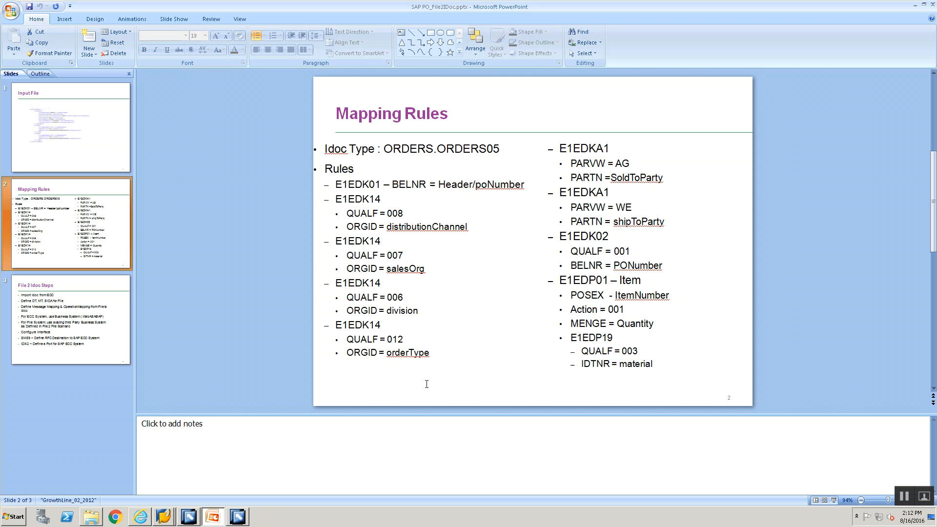
{"action": "key", "text": "alt+Tab"}
{"action": "left_click", "coordinate": [606, 319]}
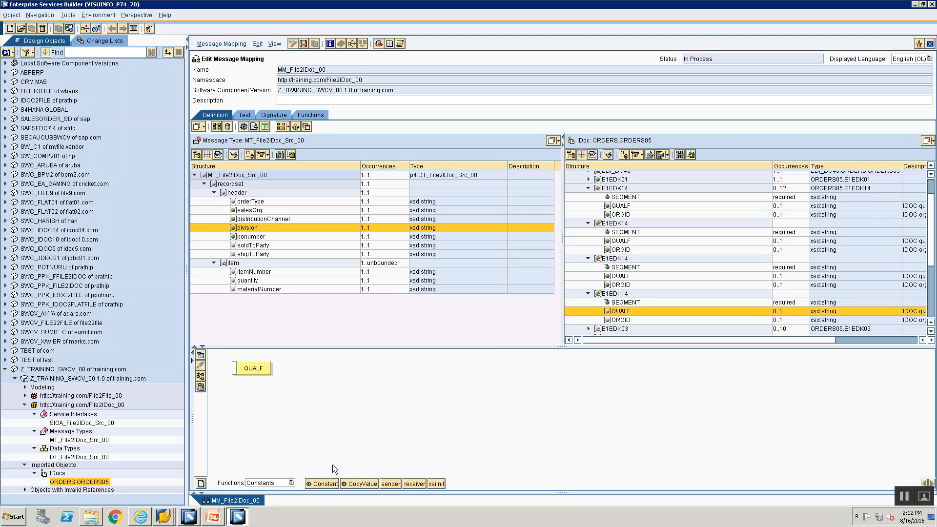
{"action": "left_click_drag", "start_coordinate": [327, 484], "coordinate": [235, 368]}
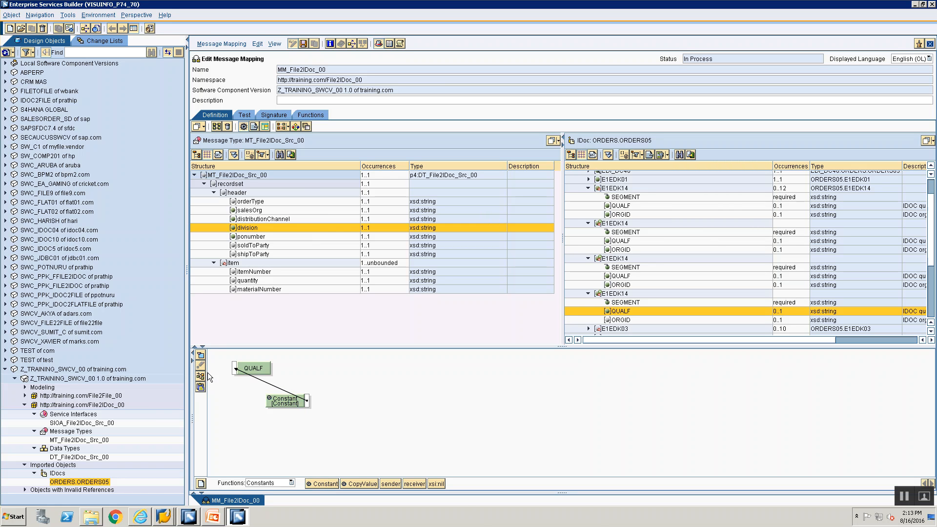
{"action": "left_click", "coordinate": [200, 377]}
{"action": "double_click", "coordinate": [246, 369]}
{"action": "type", "text": "012"}
{"action": "key", "text": "Return"}
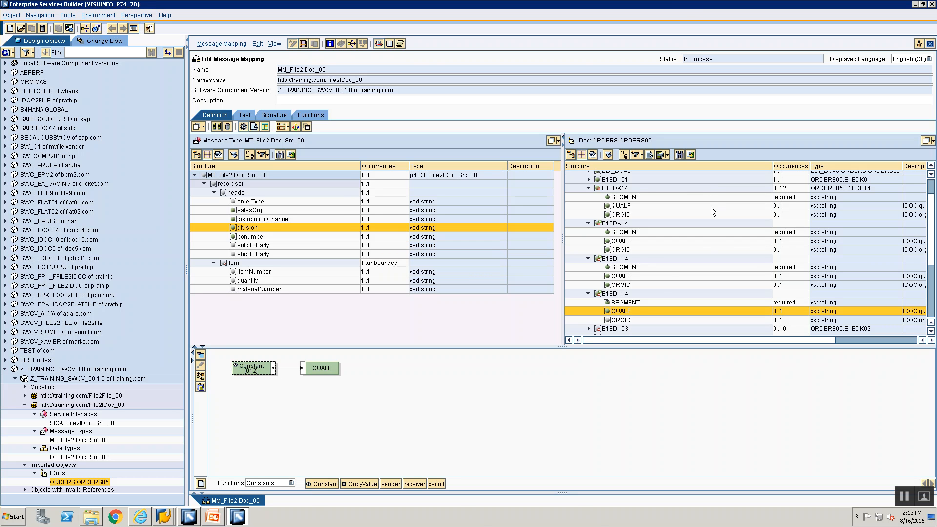
- Switch to PowerPoint and check the Mapping Rules slide for the fourth E1EDK14's ORGID source
{"action": "key", "text": "alt+Tab"}
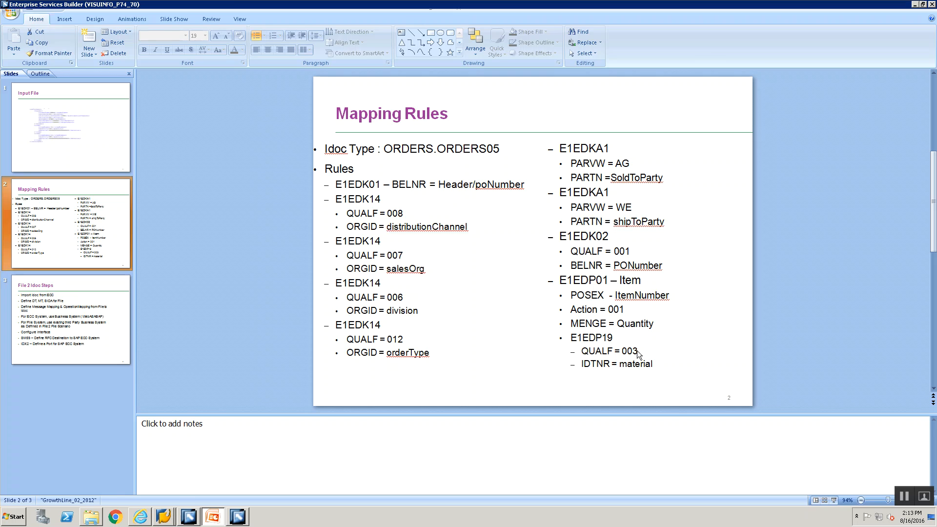
- Switch to Enterprise Services Builder and map the source orderType field to ORGID in the fourth E1EDK14 segment
{"action": "key", "text": "alt+Tab"}
{"action": "left_click", "coordinate": [620, 320]}
{"action": "scroll", "coordinate": [622, 315], "scroll_direction": "down", "scroll_amount": 1}
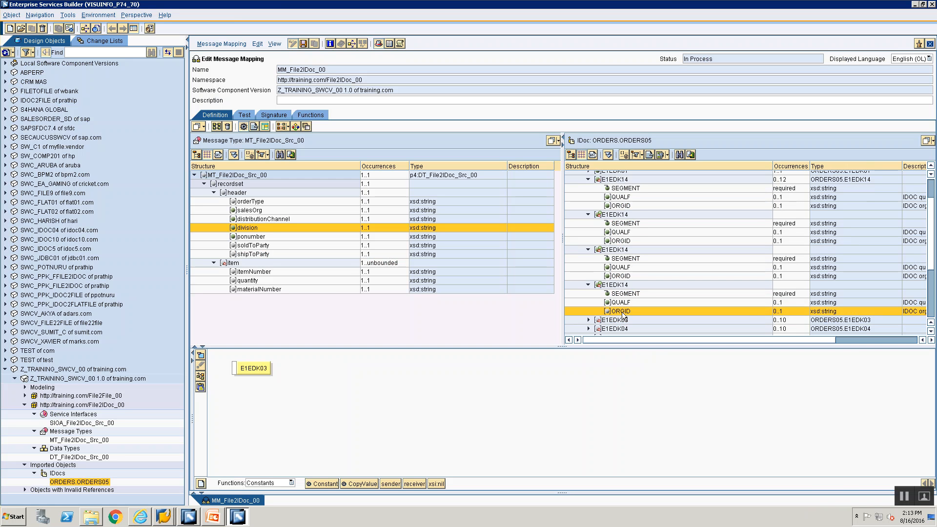
{"action": "double_click", "coordinate": [250, 202]}
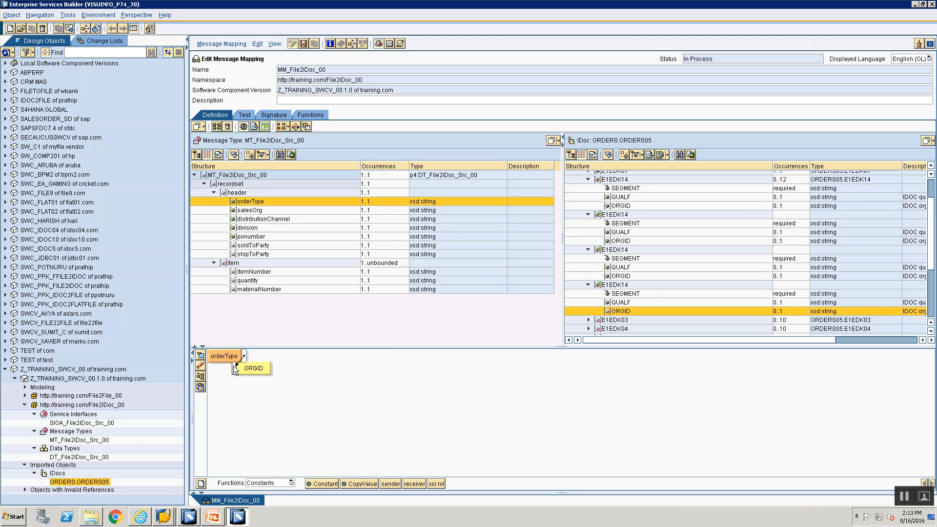
{"action": "left_click_drag", "start_coordinate": [236, 366], "coordinate": [243, 356]}
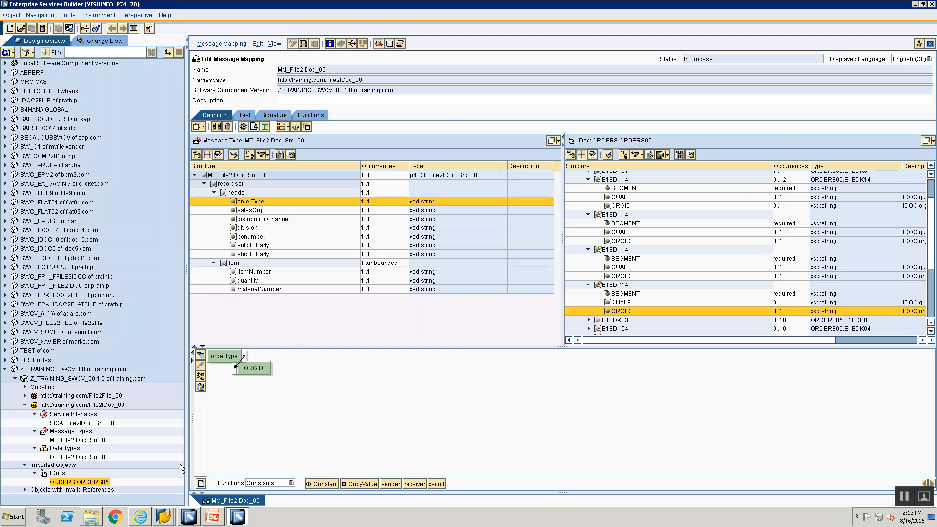
{"action": "left_click", "coordinate": [200, 376]}
- Check the mapping rules slide in PowerPoint, and back in Enterprise Services Builder collapse all four E1EDK14 segments of the target IDoc
{"action": "key", "text": "alt+Tab"}
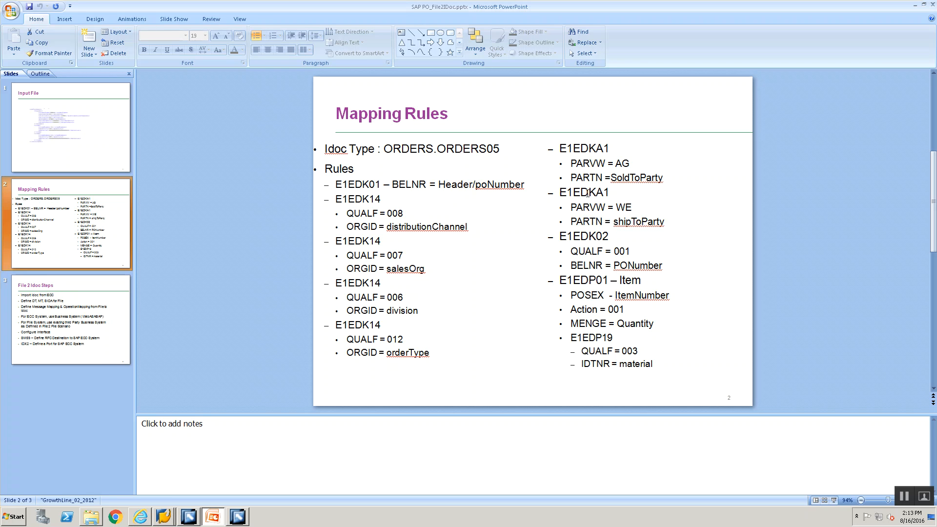
{"action": "key", "text": "alt+Tab"}
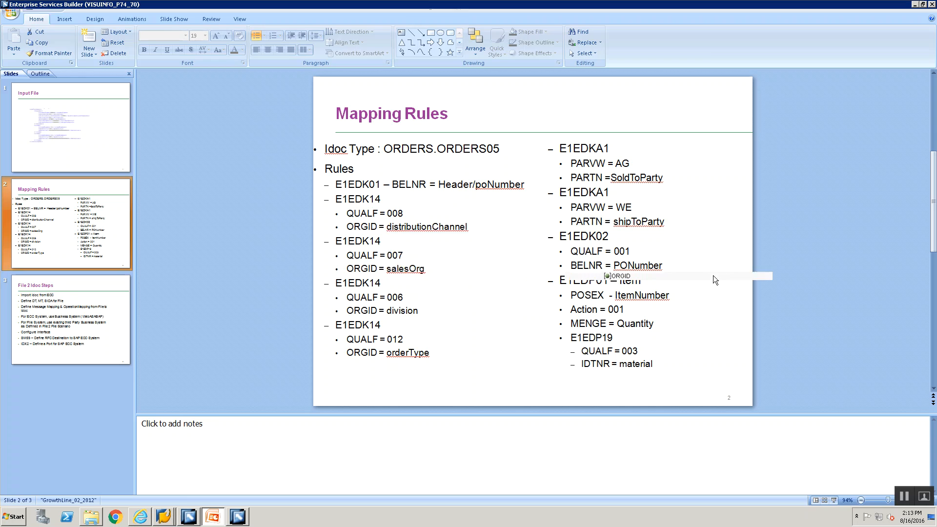
{"action": "left_click", "coordinate": [588, 285]}
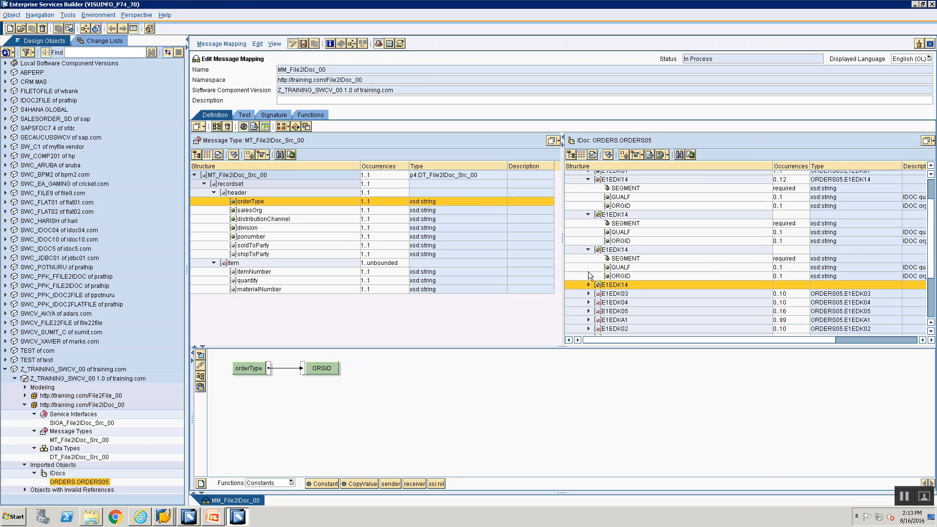
{"action": "left_click", "coordinate": [588, 249]}
{"action": "left_click", "coordinate": [588, 214]}
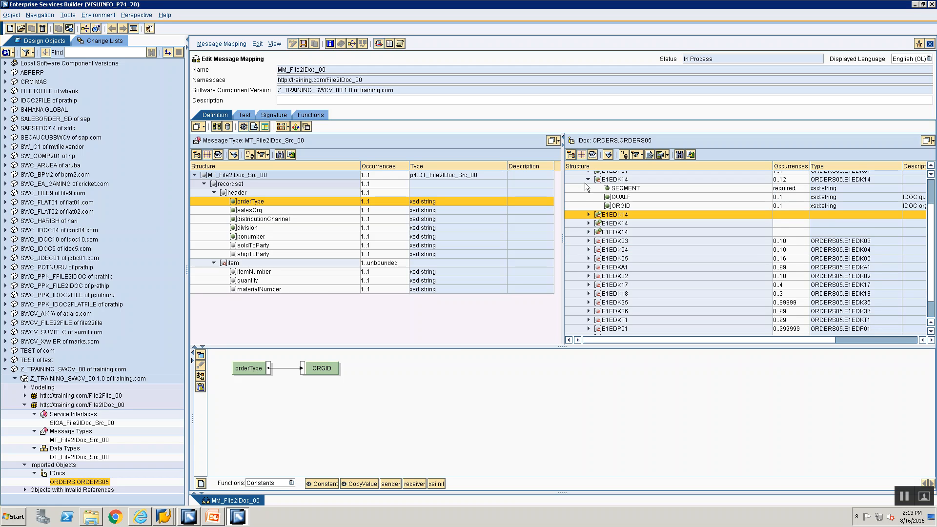
{"action": "left_click", "coordinate": [588, 180]}
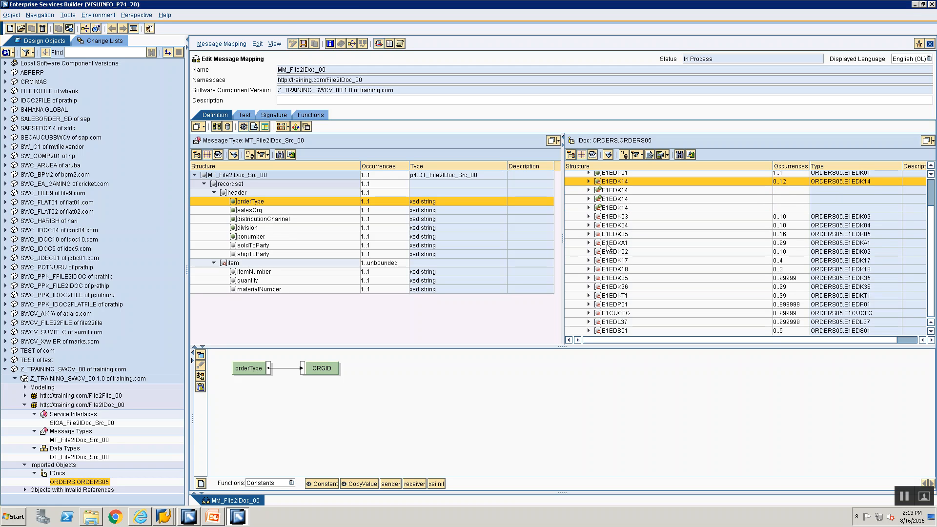
- Duplicate the E1EDKA1 subtree in the target ORDERS.ORDERS05 structure
{"action": "left_click", "coordinate": [607, 246]}
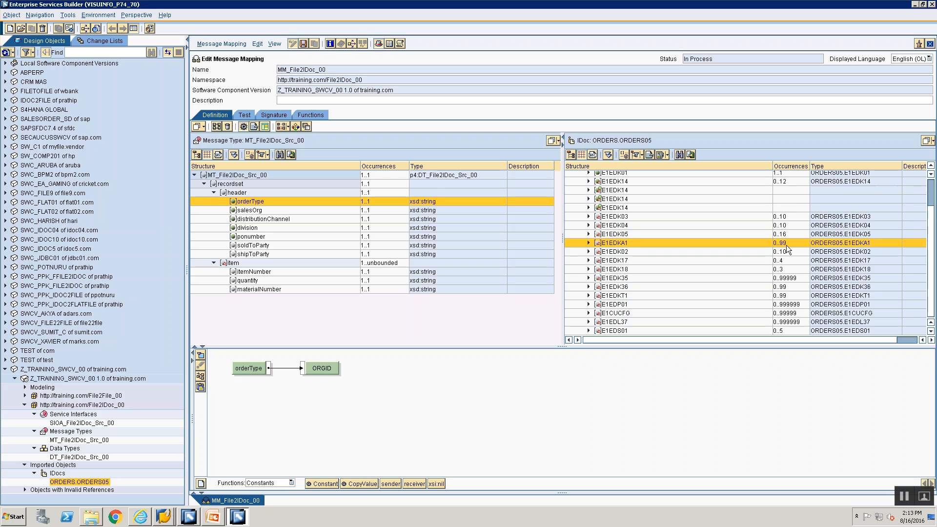
{"action": "right_click", "coordinate": [623, 245]}
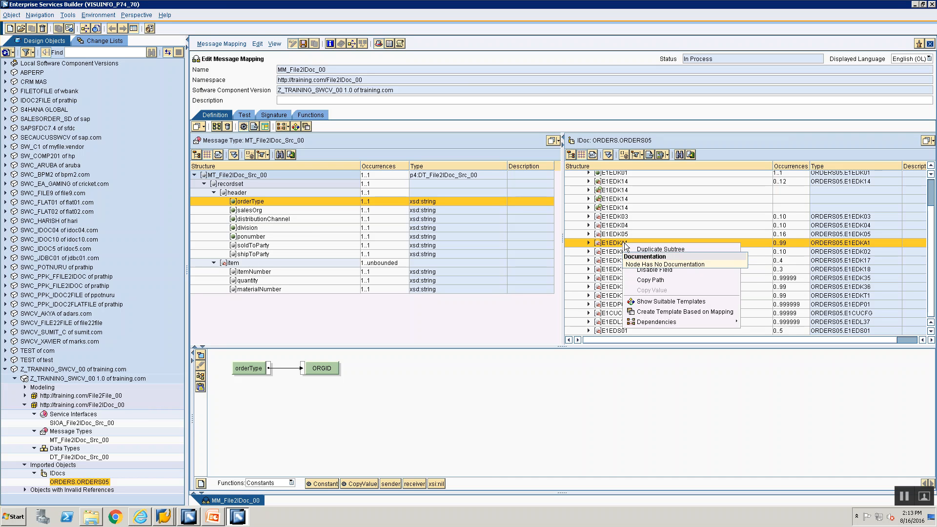
{"action": "left_click", "coordinate": [607, 249]}
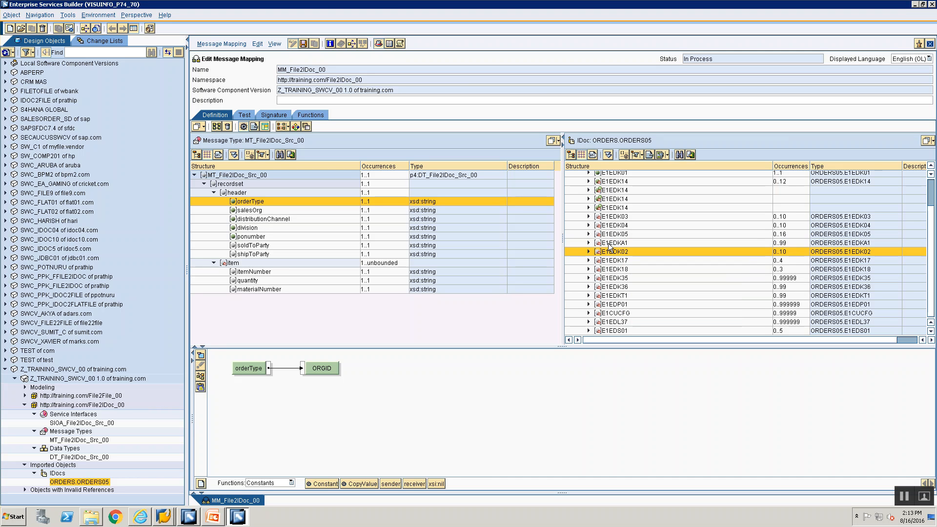
{"action": "right_click", "coordinate": [608, 243]}
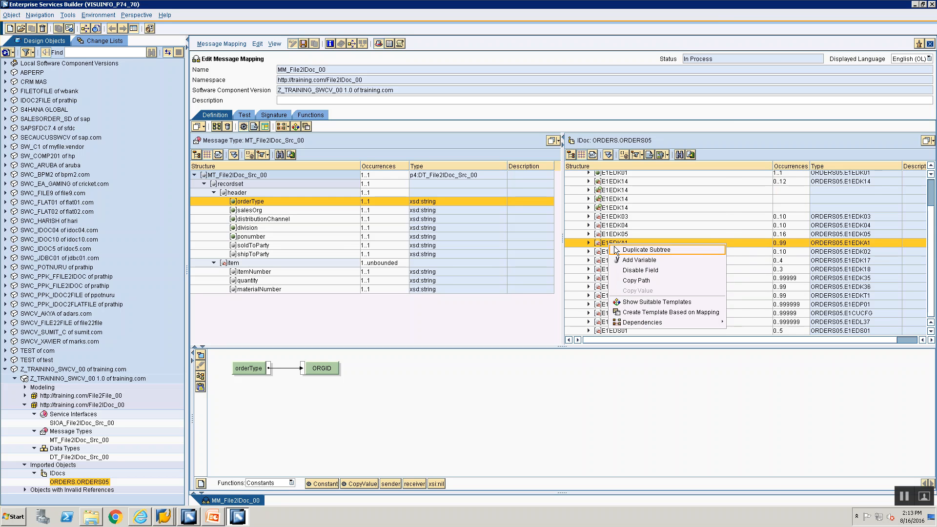
{"action": "left_click", "coordinate": [614, 246]}
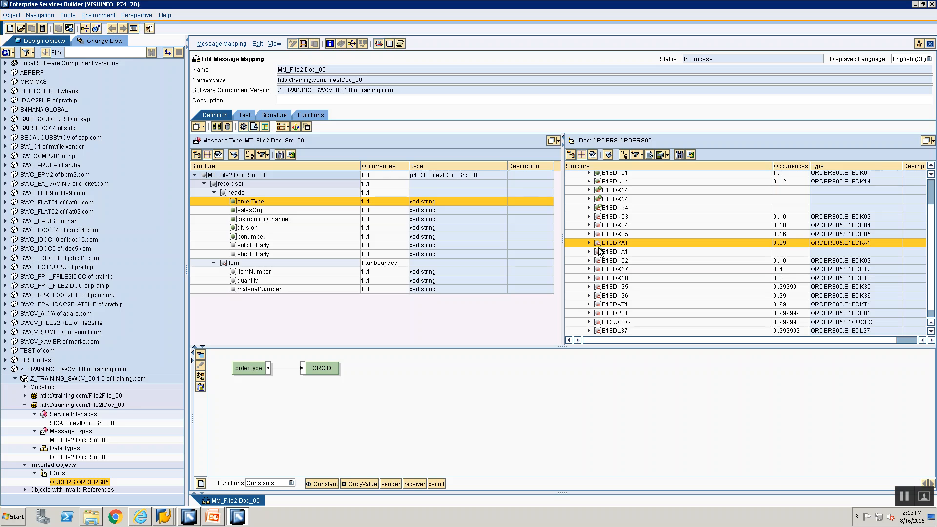
- Map a constant with an empty value to the first E1EDKA1 segment node
{"action": "double_click", "coordinate": [600, 241]}
{"action": "left_click_drag", "start_coordinate": [324, 478], "coordinate": [234, 368]}
{"action": "left_click", "coordinate": [201, 376]}
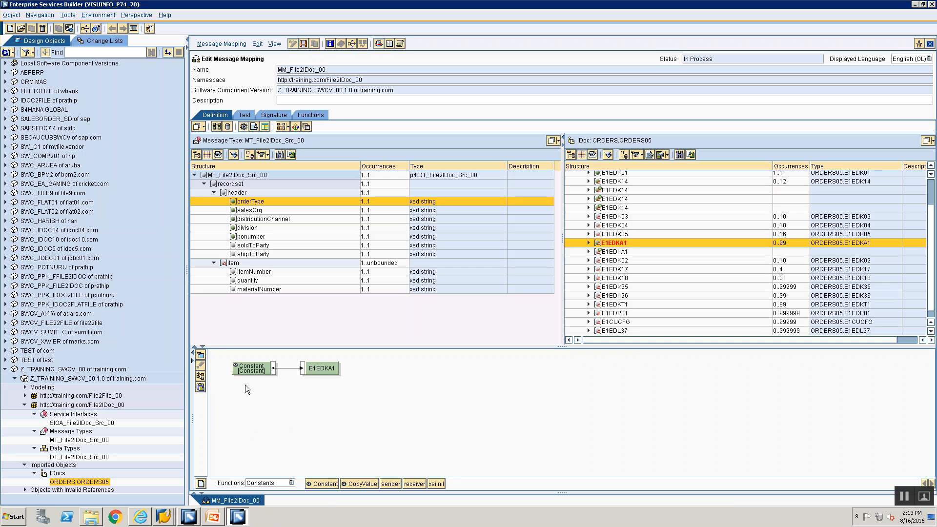
{"action": "double_click", "coordinate": [259, 364]}
{"action": "key", "text": "BackSpace"}
{"action": "key", "text": "Return"}
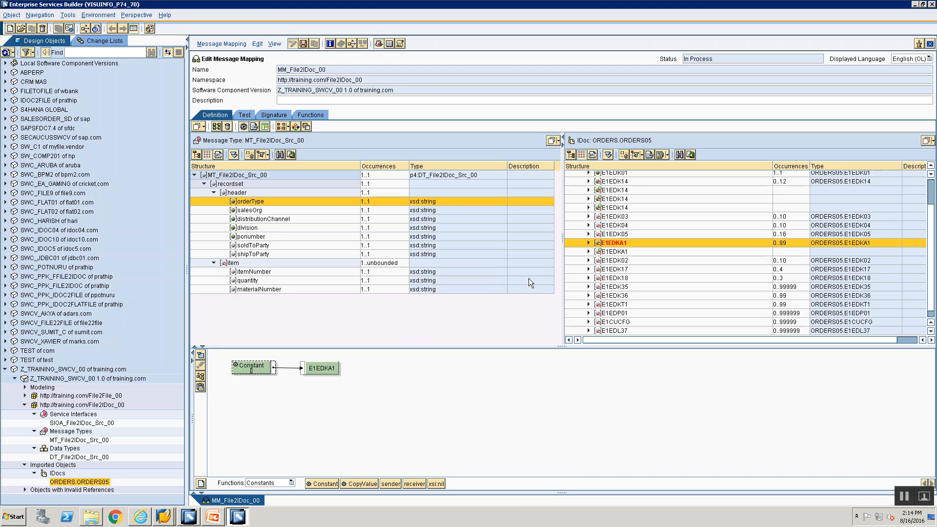
- Expand the first E1EDKA1 segment and map a constant with the value 1 to its SEGMENT attribute
{"action": "left_click", "coordinate": [588, 243]}
{"action": "left_click", "coordinate": [614, 251]}
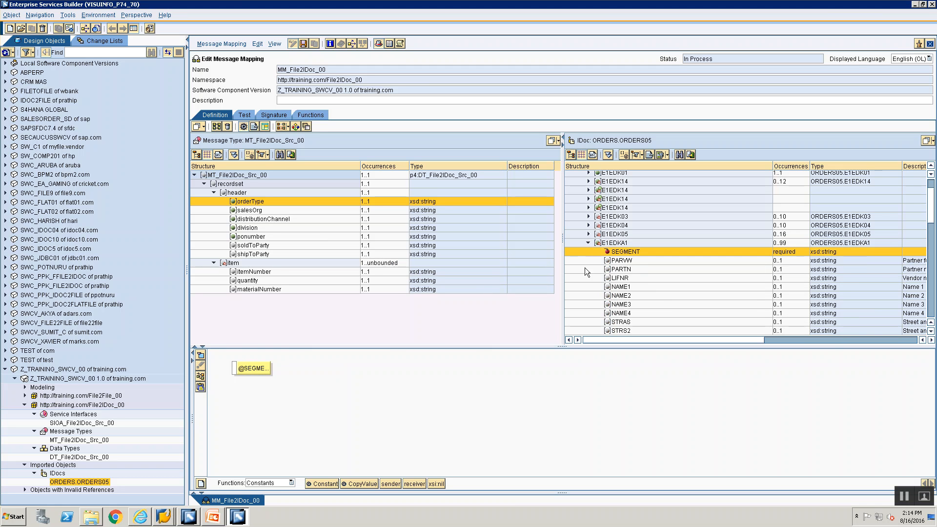
{"action": "left_click_drag", "start_coordinate": [324, 478], "coordinate": [238, 369]}
{"action": "left_click", "coordinate": [200, 376]}
{"action": "left_click", "coordinate": [252, 369]}
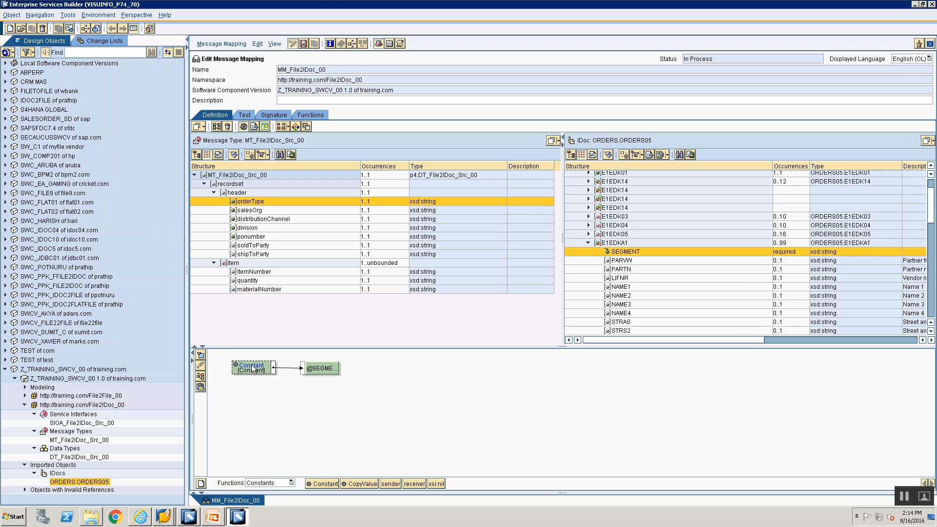
{"action": "double_click", "coordinate": [253, 369]}
{"action": "type", "text": "1"}
{"action": "left_click", "coordinate": [393, 276]}
- Consult the mapping rules and map a constant with the value AG to PARVW in the first E1EDKA1 segment
{"action": "key", "text": "alt+Tab"}
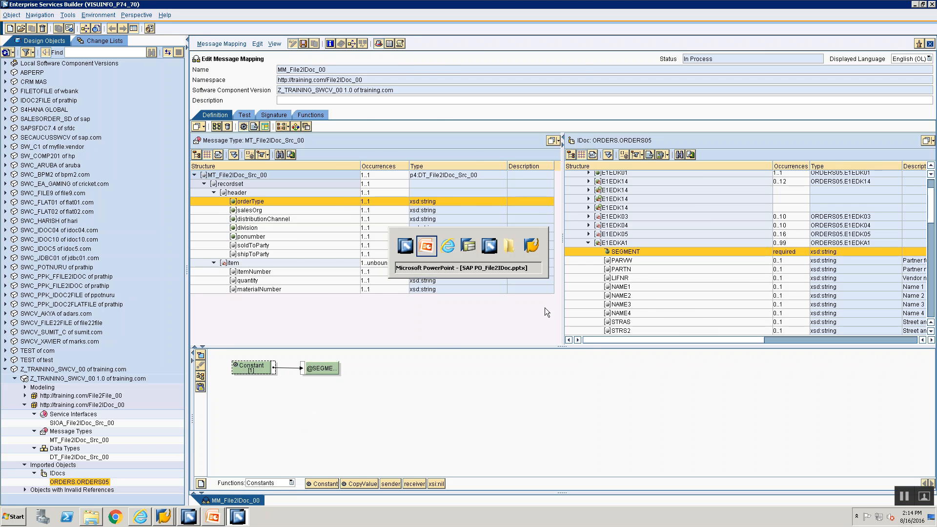
{"action": "key", "text": "alt+Tab"}
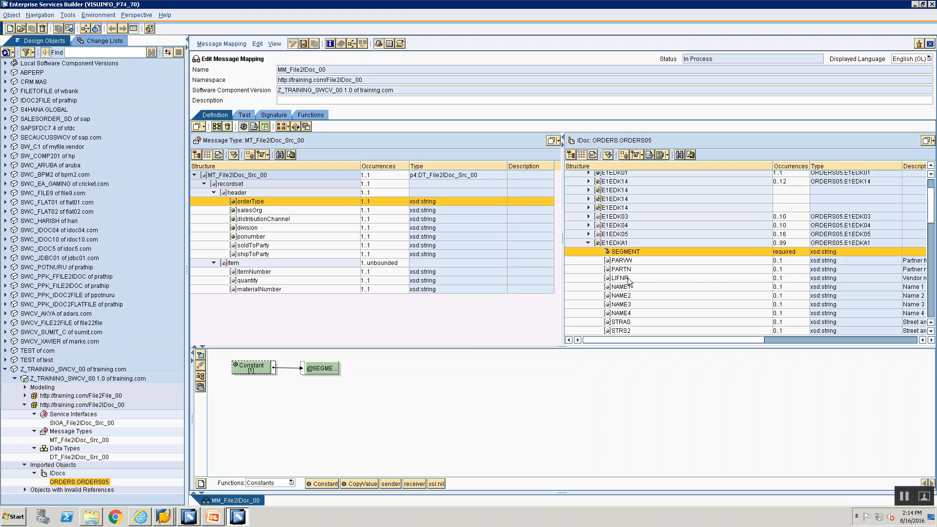
{"action": "left_click", "coordinate": [621, 263]}
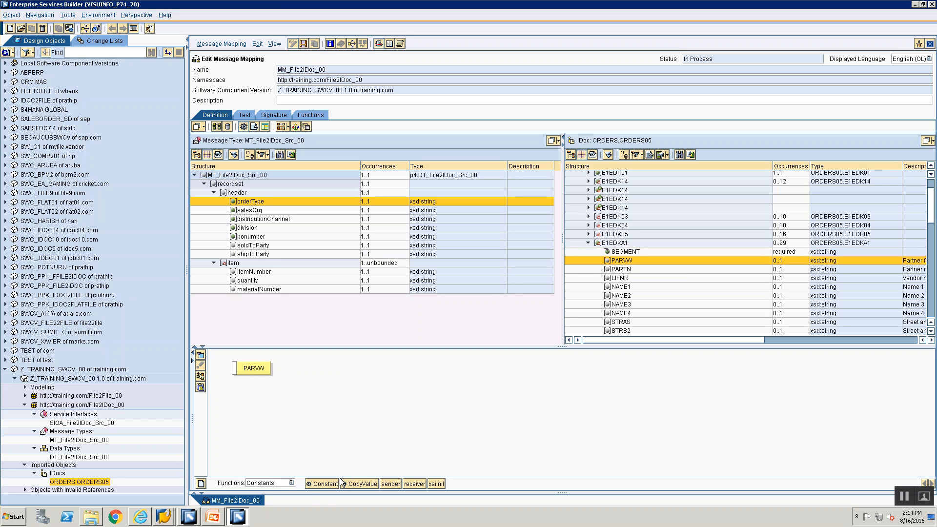
{"action": "left_click_drag", "start_coordinate": [322, 484], "coordinate": [276, 427]}
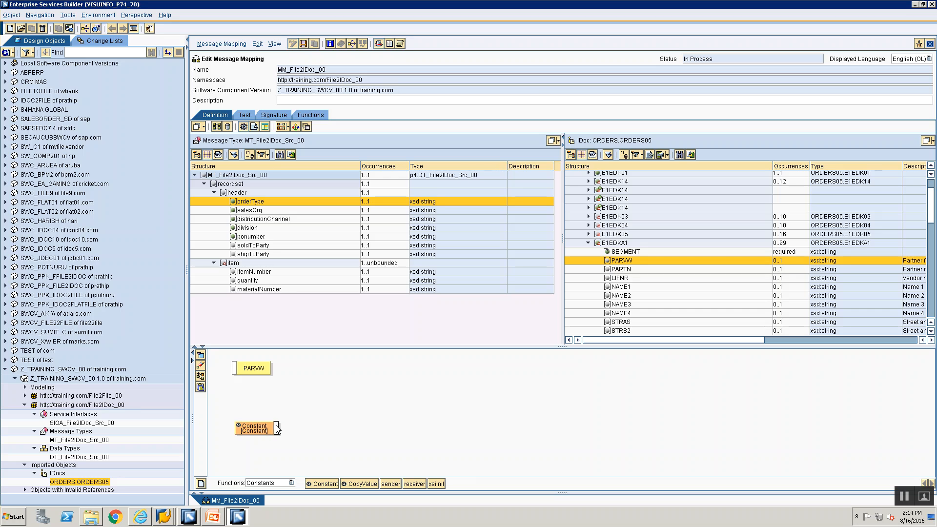
{"action": "left_click_drag", "start_coordinate": [244, 373], "coordinate": [234, 368]}
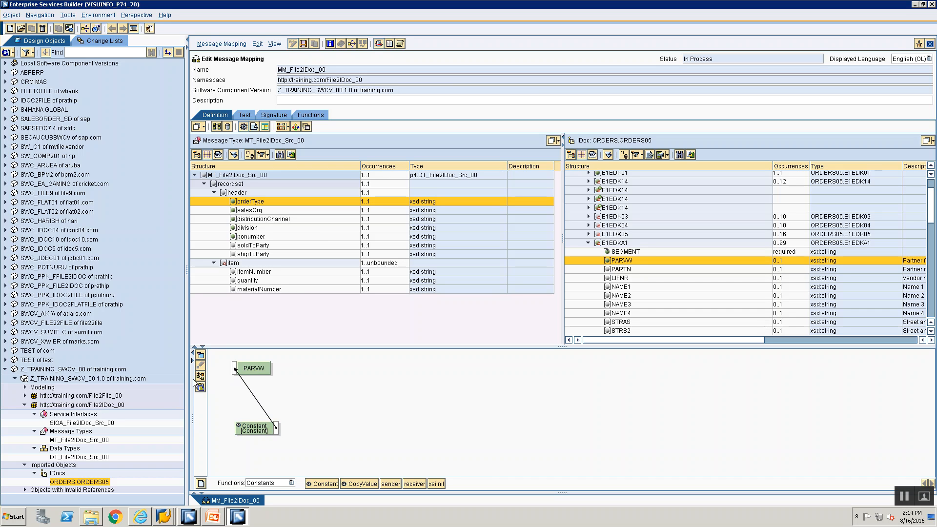
{"action": "left_click", "coordinate": [254, 371]}
{"action": "type", "text": "AG"}
{"action": "left_click", "coordinate": [393, 276]}
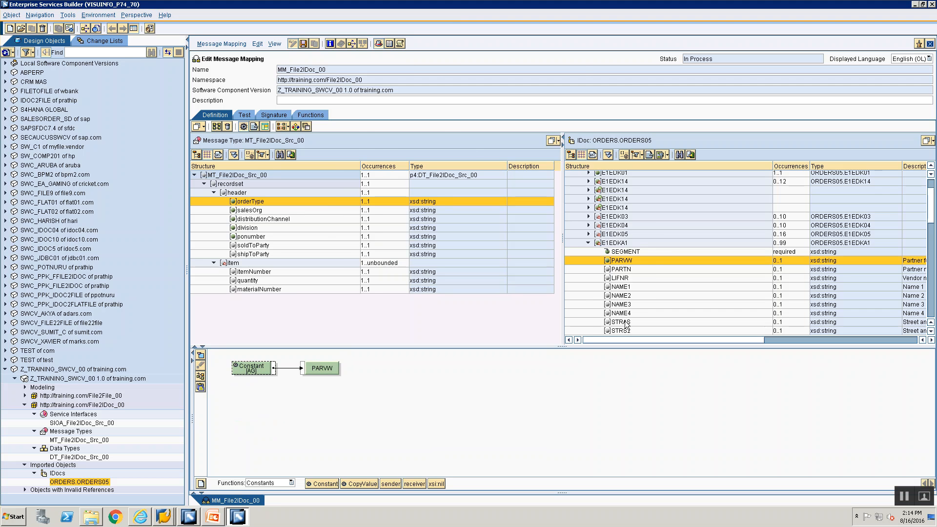
- Check the mapping rules slide and map the source soldToParty field to PARTN in the first E1EDKA1 segment
{"action": "key", "text": "alt+Tab"}
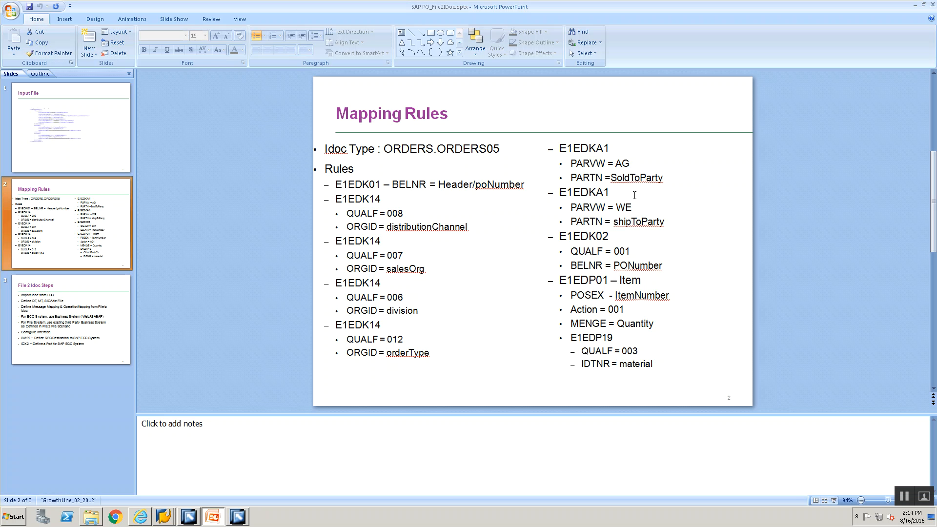
{"action": "key", "text": "alt+Tab"}
{"action": "left_click", "coordinate": [613, 271]}
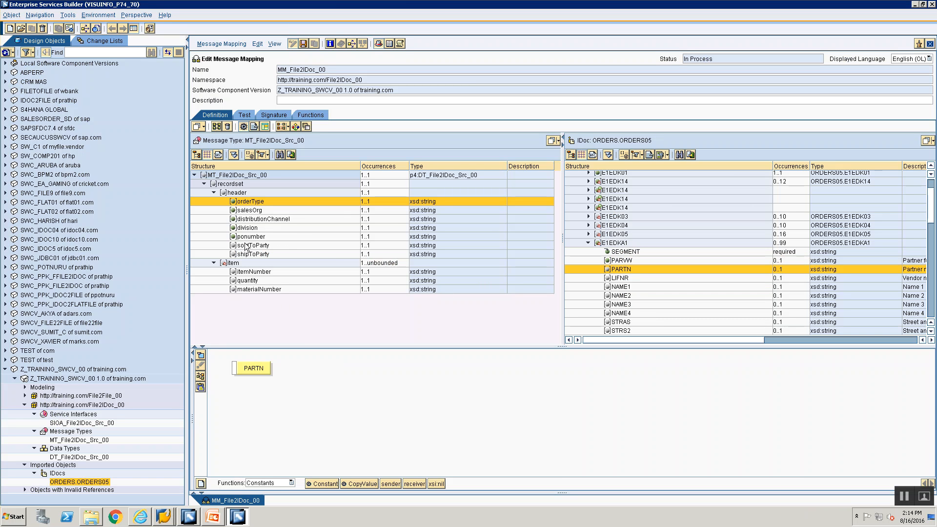
{"action": "left_click_drag", "start_coordinate": [245, 246], "coordinate": [241, 328]}
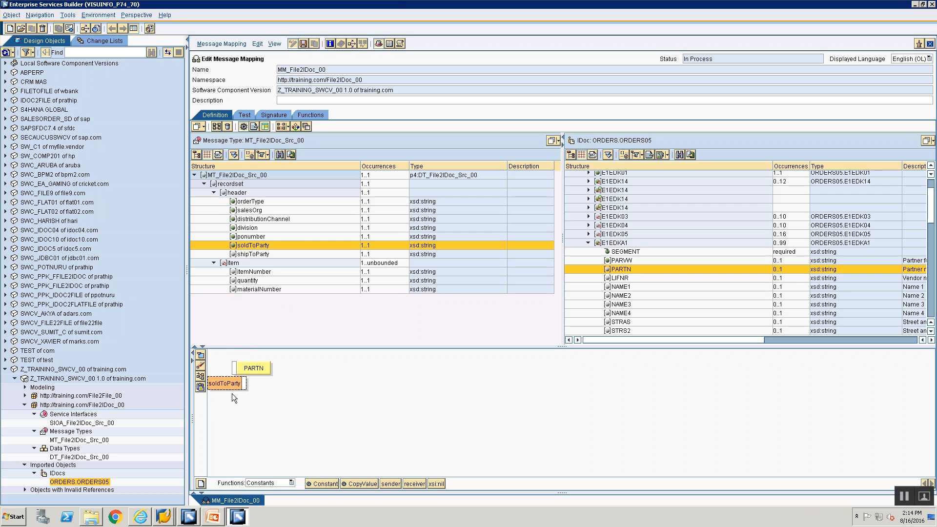
{"action": "left_click_drag", "start_coordinate": [250, 413], "coordinate": [235, 368]}
{"action": "left_click", "coordinate": [200, 376]}
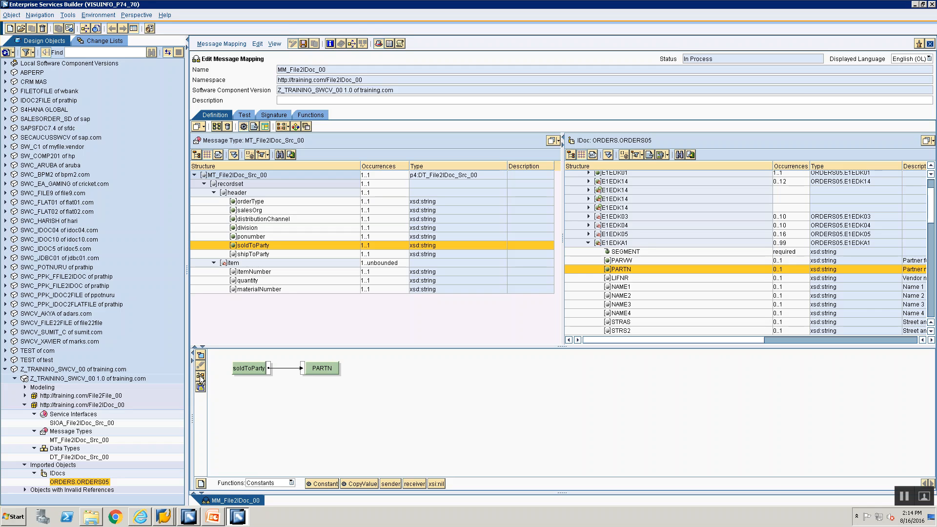
- Collapse the first E1EDKA1 segment and map a constant with an empty value to the duplicated E1EDKA1 node
{"action": "left_click", "coordinate": [588, 243]}
{"action": "left_click", "coordinate": [614, 249]}
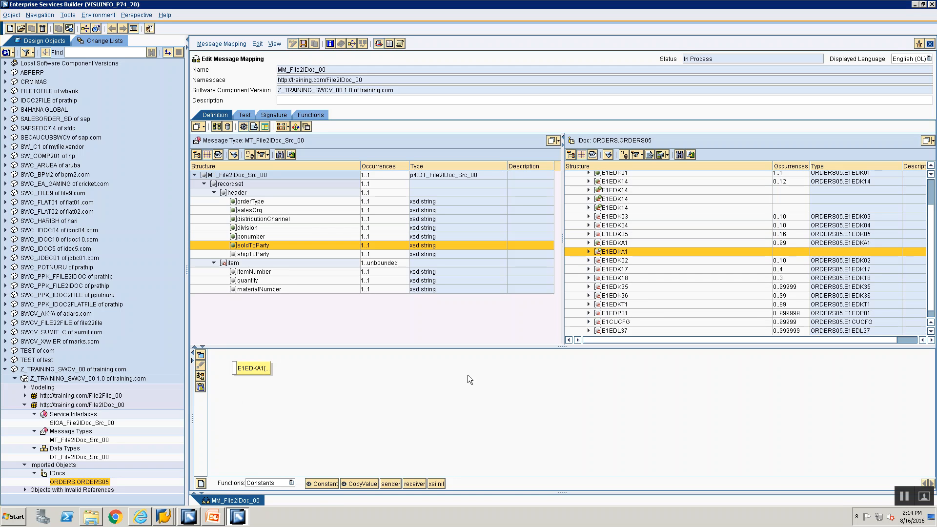
{"action": "left_click_drag", "start_coordinate": [320, 483], "coordinate": [235, 371]}
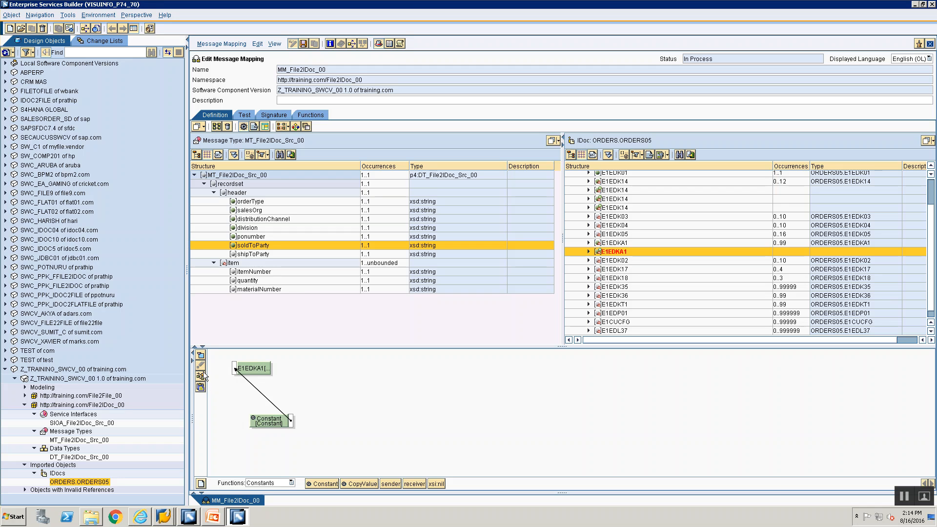
{"action": "left_click", "coordinate": [200, 376]}
{"action": "double_click", "coordinate": [247, 367]}
{"action": "key", "text": "BackSpace"}
{"action": "left_click", "coordinate": [393, 277]}
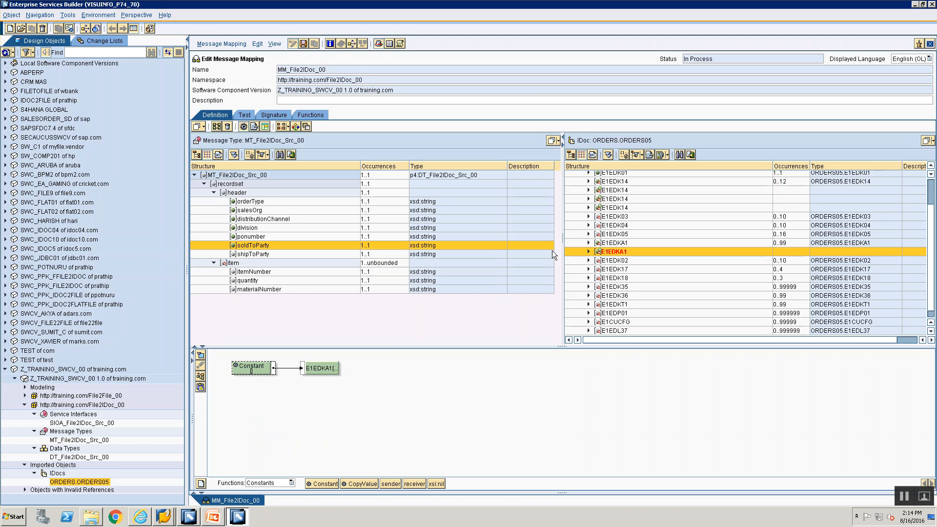
- Expand the duplicated E1EDKA1 segment and map a constant with the value 1 to its SEGMENT attribute
{"action": "left_click", "coordinate": [588, 252]}
{"action": "left_click", "coordinate": [620, 260]}
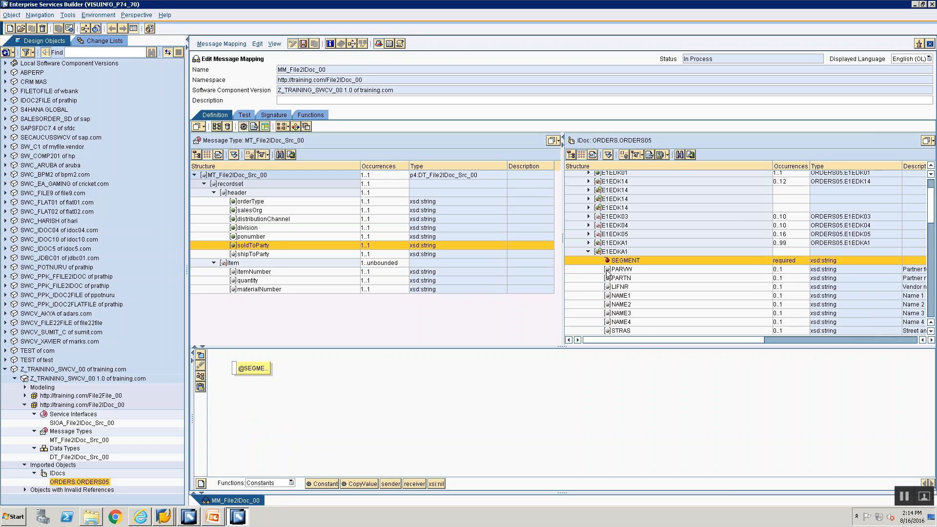
{"action": "left_click_drag", "start_coordinate": [309, 483], "coordinate": [234, 369]}
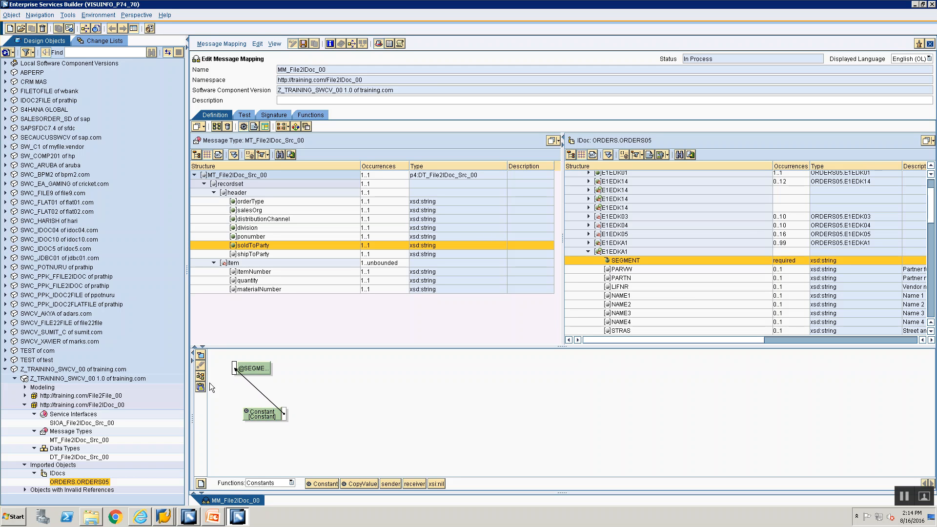
{"action": "left_click", "coordinate": [200, 376]}
{"action": "double_click", "coordinate": [247, 367]}
{"action": "type", "text": "1"}
{"action": "left_click", "coordinate": [393, 276]}
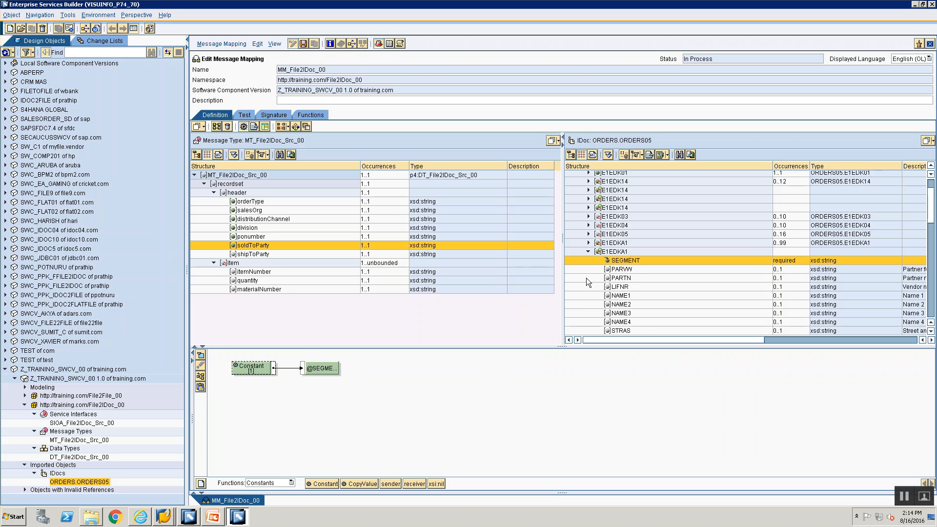
- Consult the mapping rules slide and map a constant with the value WE to PARVW in the duplicated E1EDKA1 segment
{"action": "left_click", "coordinate": [617, 271]}
{"action": "key", "text": "alt+Tab"}
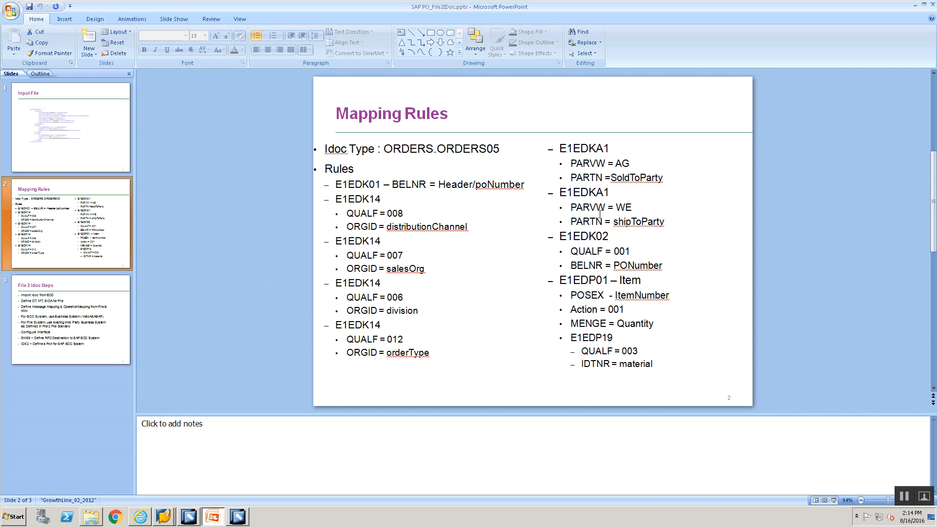
{"action": "key", "text": "alt+Tab"}
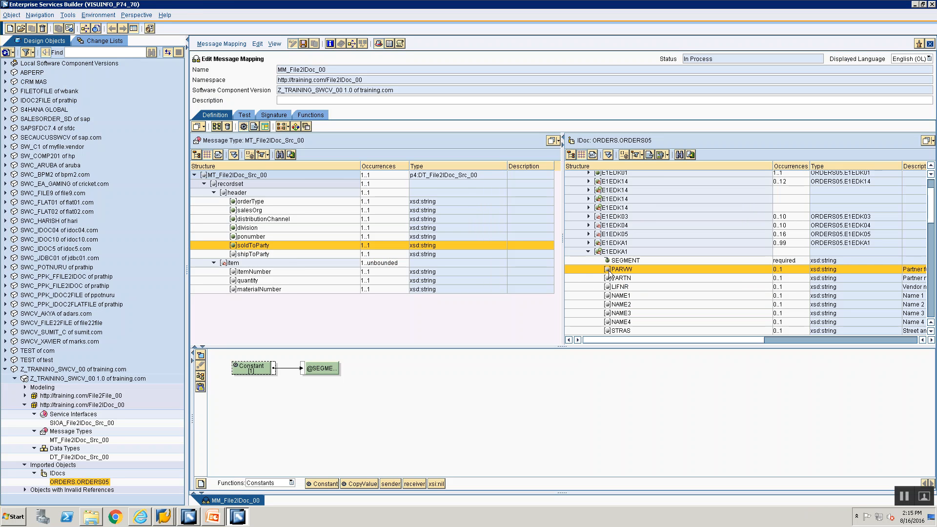
{"action": "double_click", "coordinate": [609, 271]}
{"action": "mouse_move", "coordinate": [317, 484]}
{"action": "left_mouse_down"}
{"action": "mouse_move", "coordinate": [259, 423]}
{"action": "mouse_move", "coordinate": [285, 426]}
{"action": "mouse_move", "coordinate": [274, 394]}
{"action": "mouse_move", "coordinate": [235, 367]}
{"action": "left_mouse_up"}
{"action": "left_click", "coordinate": [201, 376]}
{"action": "left_click", "coordinate": [251, 371]}
{"action": "type", "text": "WE"}
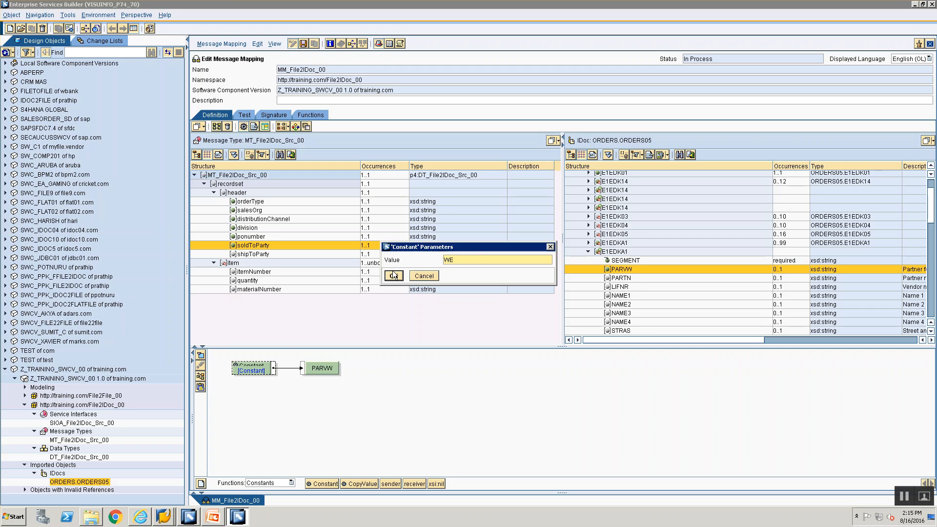
{"action": "left_click", "coordinate": [393, 275]}
- Map the source shipToParty field to PARTN in the duplicated E1EDKA1 segment and tidy the mapping layout
{"action": "left_click", "coordinate": [629, 278]}
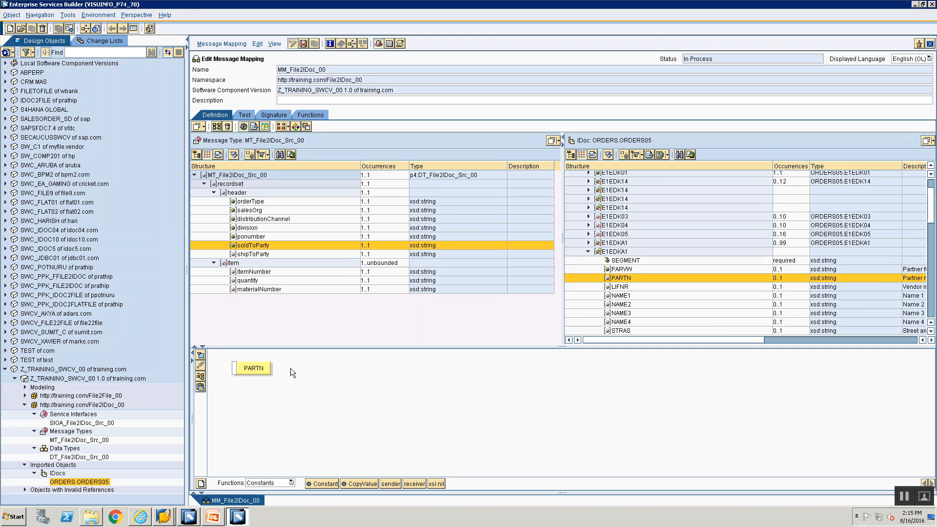
{"action": "left_click_drag", "start_coordinate": [260, 369], "coordinate": [332, 383]}
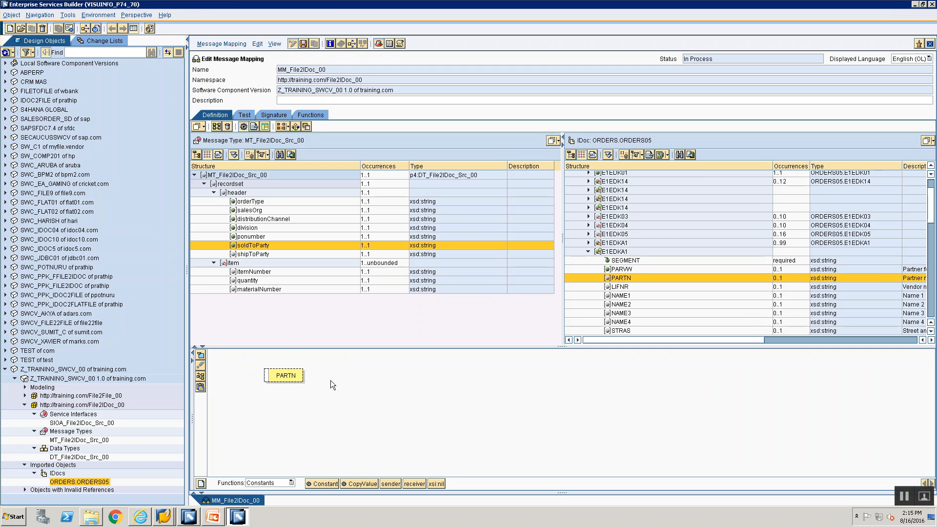
{"action": "left_click", "coordinate": [253, 253]}
{"action": "left_click_drag", "start_coordinate": [252, 262], "coordinate": [263, 374]}
{"action": "mouse_move", "coordinate": [253, 253]}
{"action": "left_mouse_down"}
{"action": "mouse_move", "coordinate": [238, 380]}
{"action": "mouse_move", "coordinate": [306, 383]}
{"action": "left_mouse_up"}
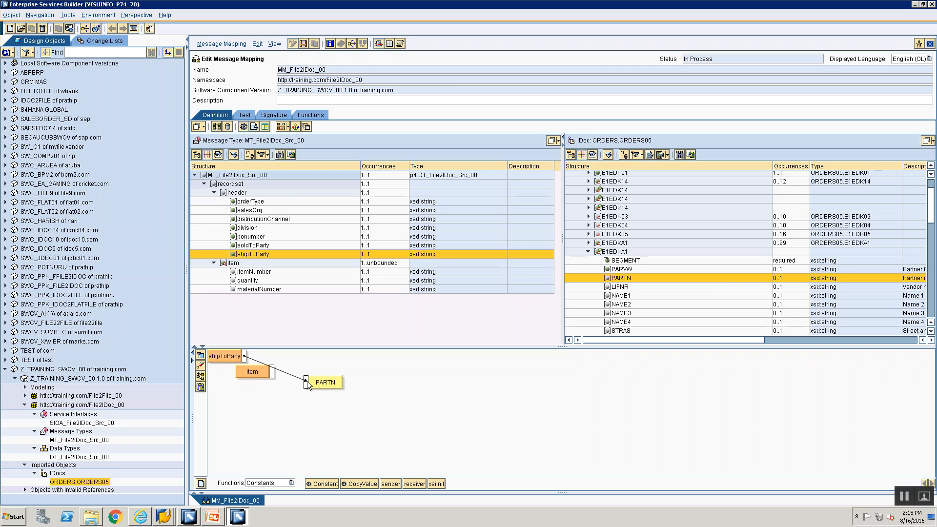
{"action": "left_click", "coordinate": [200, 367]}
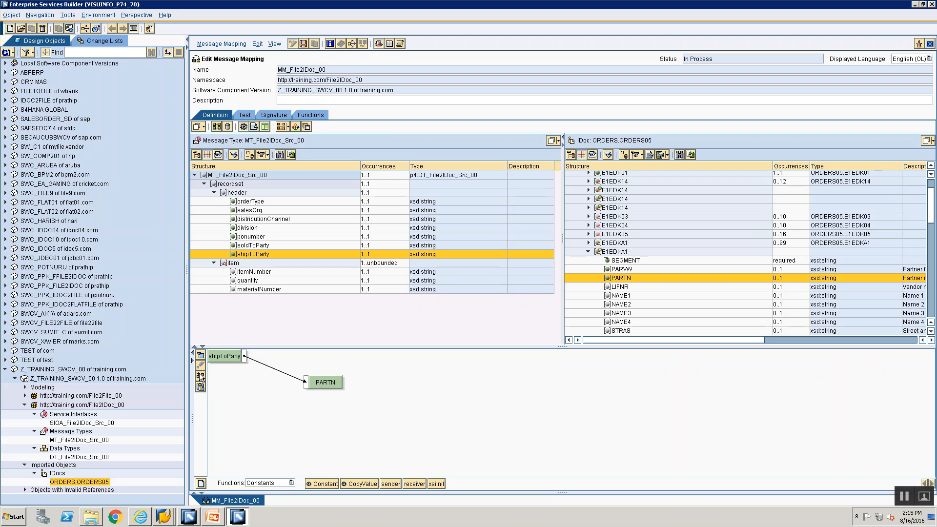
{"action": "left_click", "coordinate": [198, 374]}
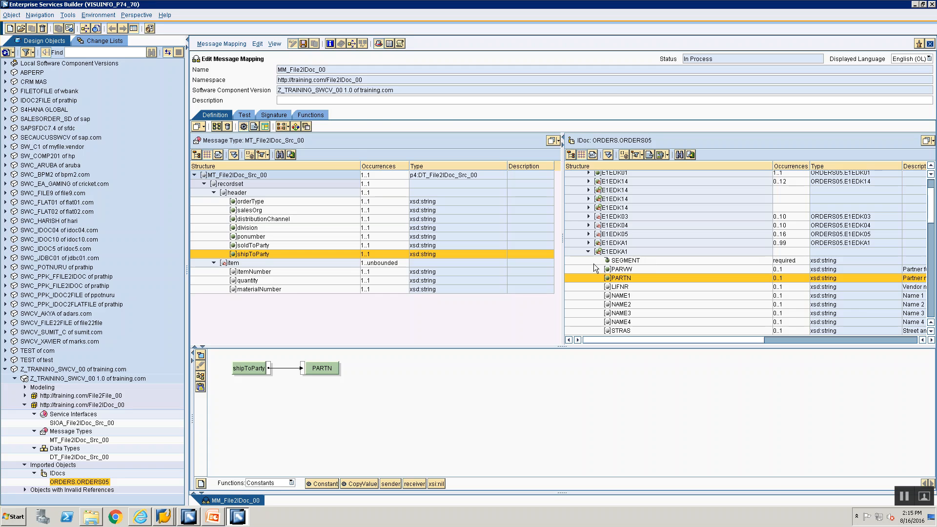
- Collapse the duplicated E1EDKA1 segment, check the mapping rules slide and locate the E1EDK02 segment in the target IDoc
{"action": "left_click", "coordinate": [588, 252]}
{"action": "key", "text": "alt+Tab"}
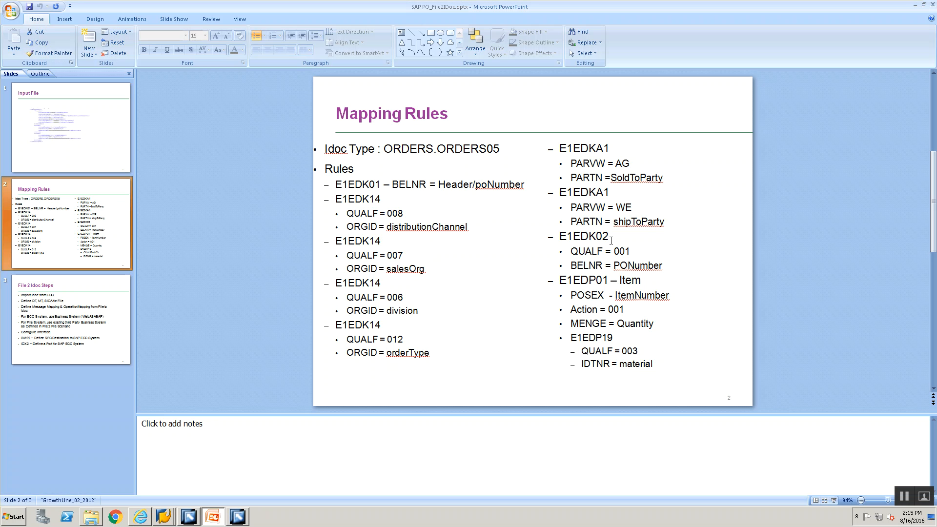
{"action": "key", "text": "alt+Tab"}
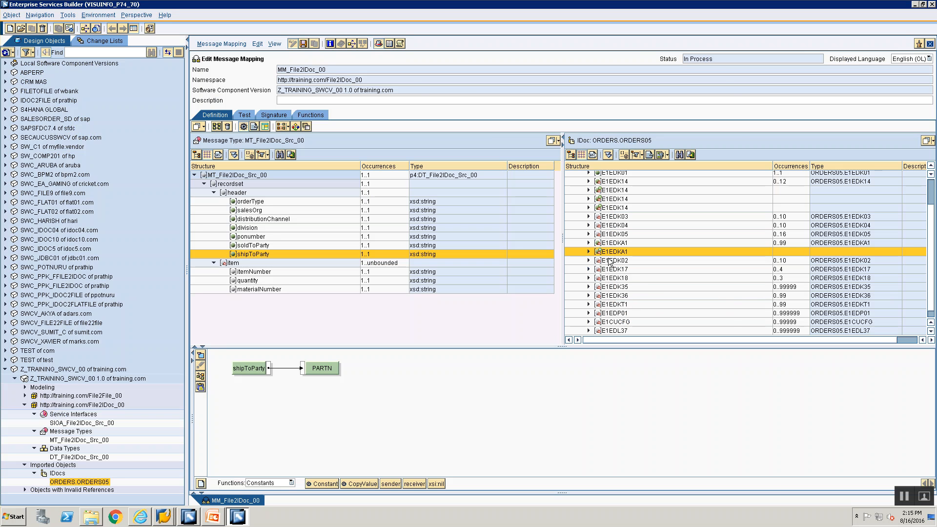
{"action": "scroll", "coordinate": [930, 281], "scroll_direction": "down", "scroll_amount": 1}
{"action": "scroll", "coordinate": [930, 280], "scroll_direction": "up", "scroll_amount": 2}
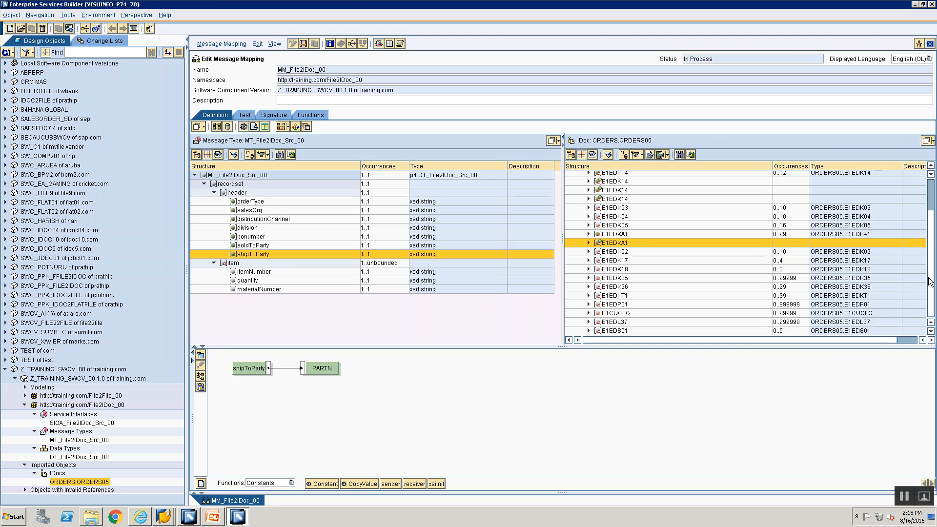
{"action": "left_click", "coordinate": [604, 295]}
{"action": "key", "text": "alt+Tab"}
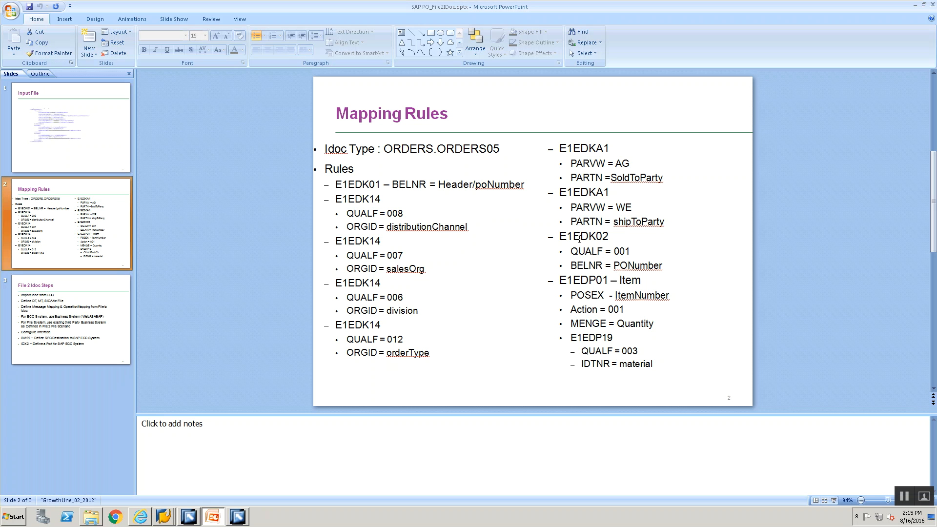
{"action": "key", "text": "alt+Tab"}
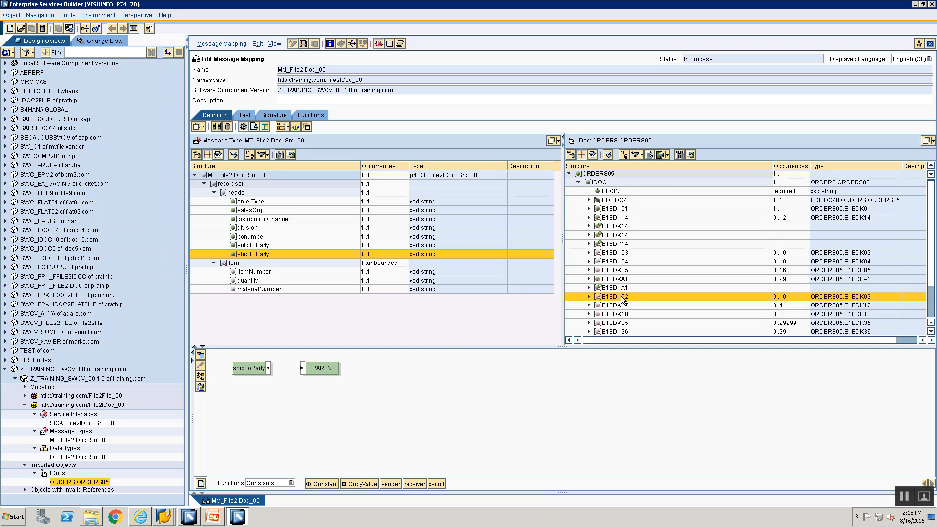
- Map a constant with an empty value to the E1EDK02 node
{"action": "double_click", "coordinate": [621, 296]}
{"action": "left_click_drag", "start_coordinate": [249, 403], "coordinate": [236, 369]}
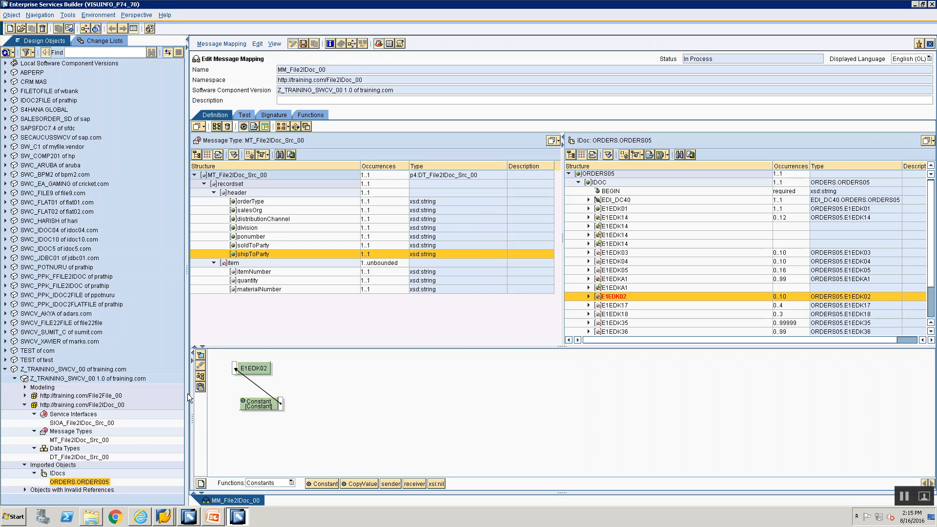
{"action": "left_click", "coordinate": [200, 376]}
{"action": "double_click", "coordinate": [239, 366]}
{"action": "key", "text": "BackSpace"}
{"action": "left_click", "coordinate": [393, 275]}
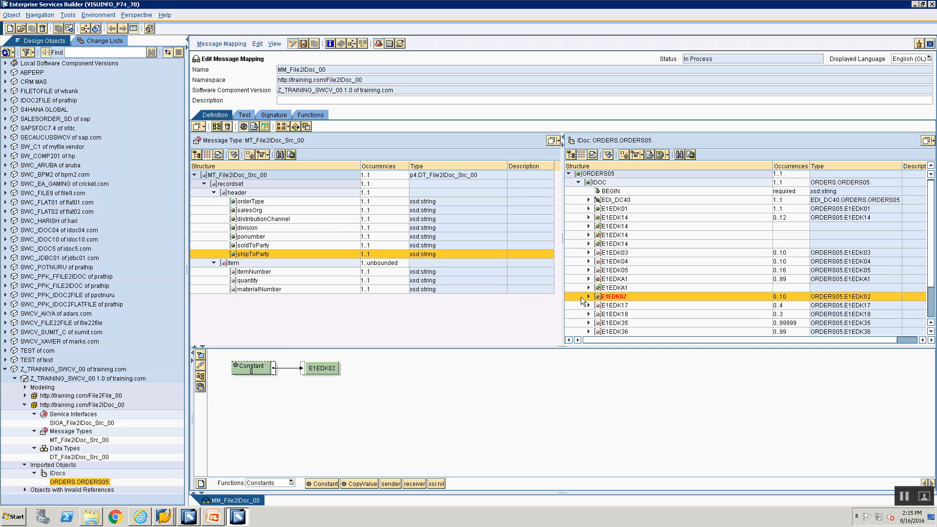
- Expand the E1EDK02 segment and map a constant with the value 1 to its SEGMENT attribute
{"action": "left_click", "coordinate": [587, 297]}
{"action": "left_click", "coordinate": [622, 305]}
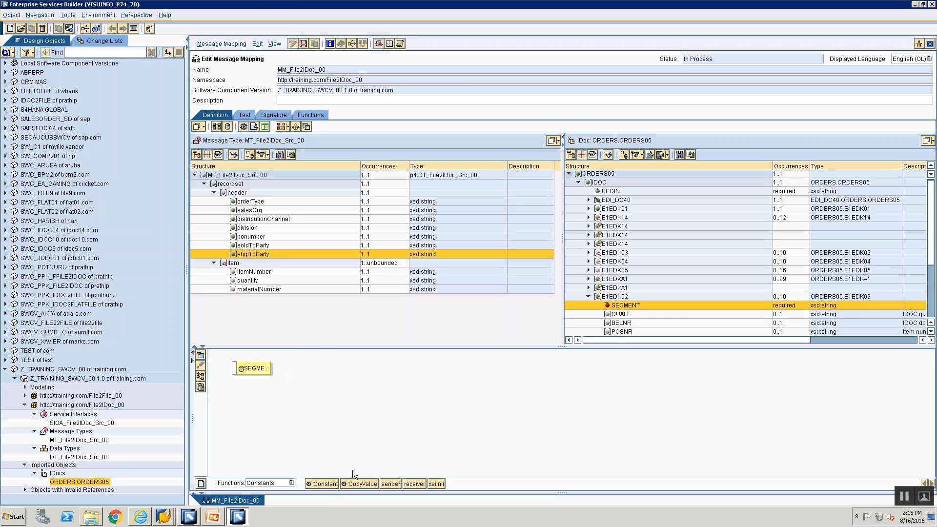
{"action": "left_click_drag", "start_coordinate": [315, 484], "coordinate": [234, 368]}
{"action": "left_click", "coordinate": [200, 376]}
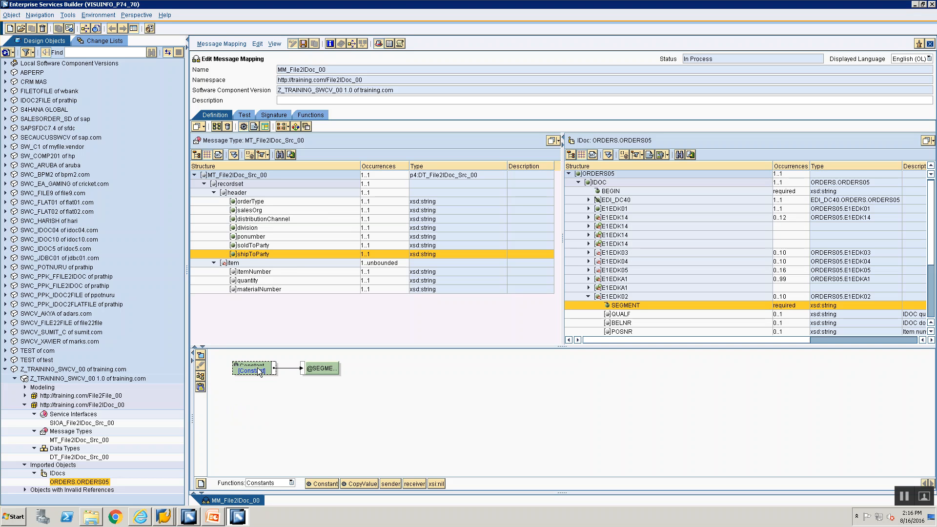
{"action": "double_click", "coordinate": [257, 368]}
{"action": "type", "text": "1"}
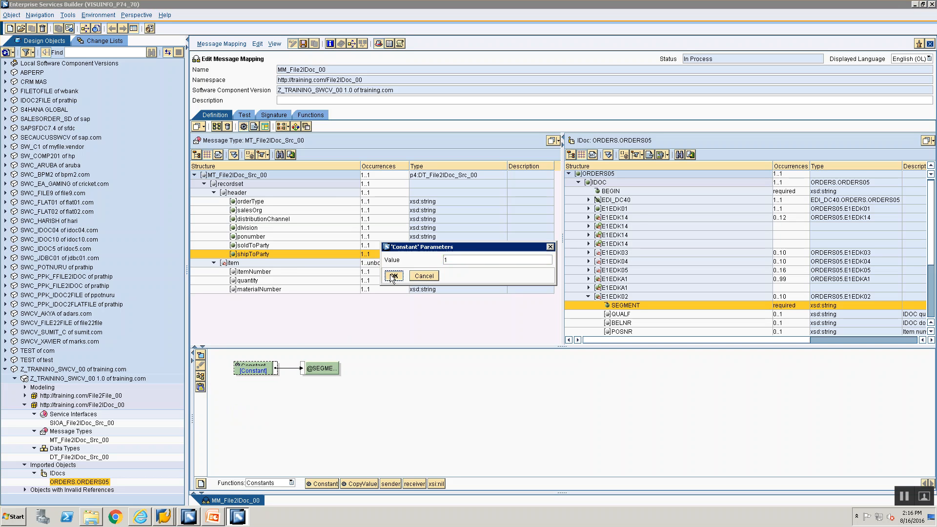
{"action": "left_click", "coordinate": [393, 278]}
- Consult the mapping rules slide and map a constant with the value 001 to QUALF in the E1EDK02 segment
{"action": "key", "text": "alt+Tab"}
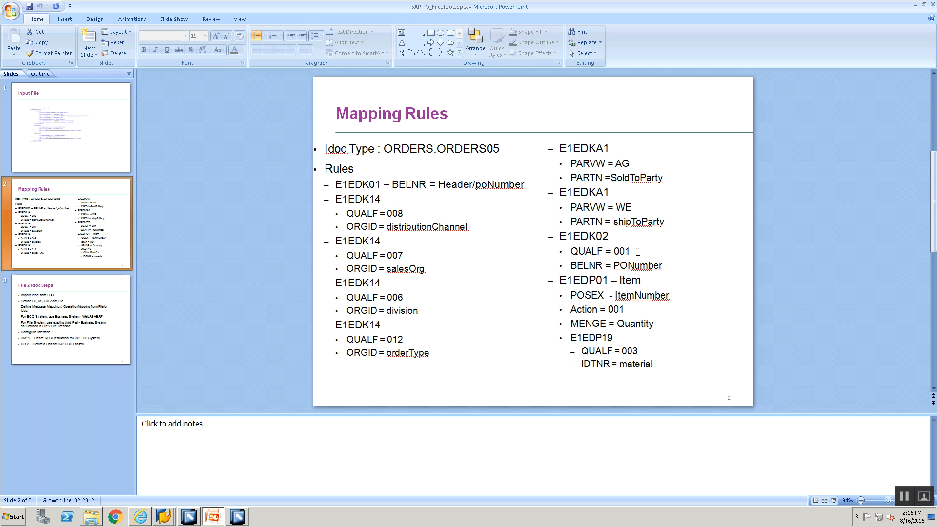
{"action": "key", "text": "alt+Tab"}
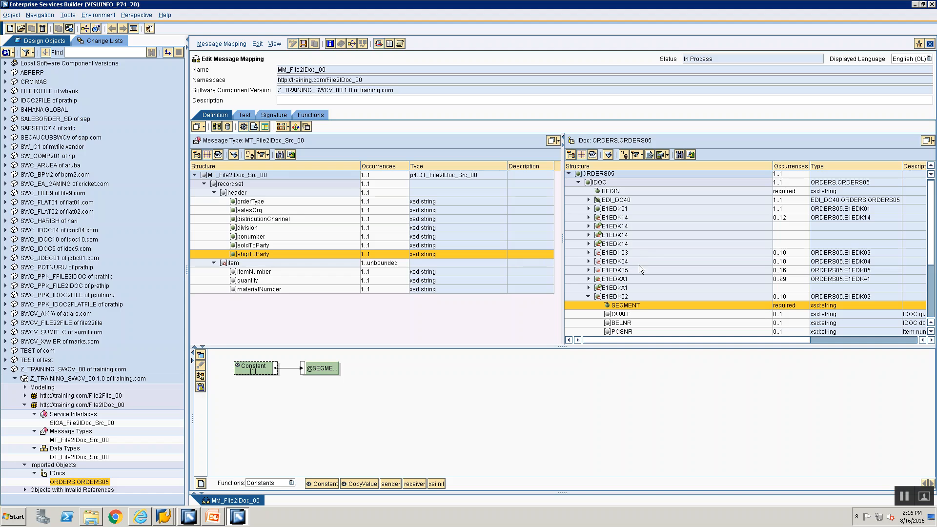
{"action": "key", "text": "alt+Tab"}
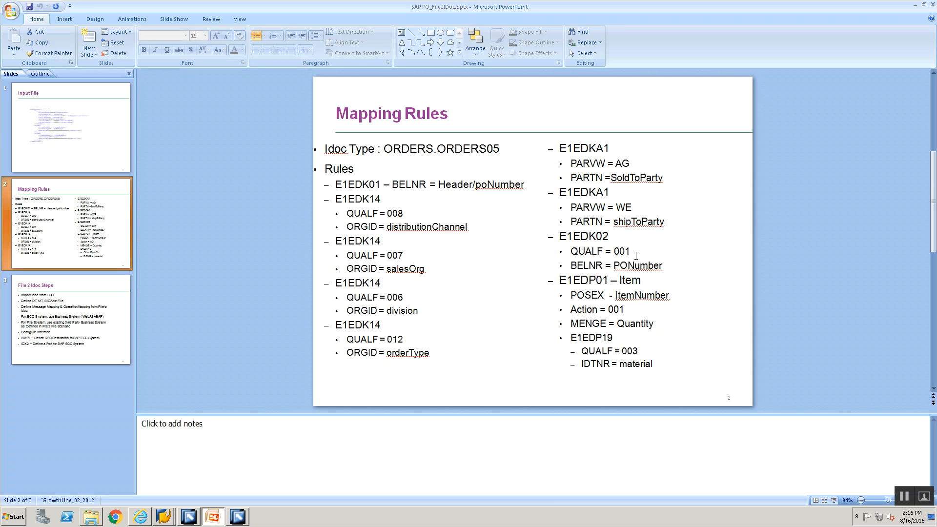
{"action": "key", "text": "alt+Tab"}
{"action": "double_click", "coordinate": [618, 311]}
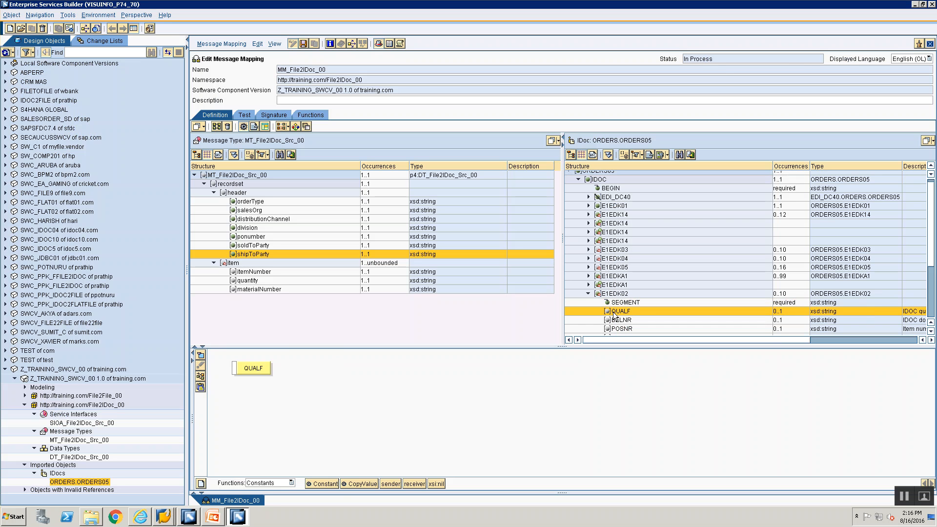
{"action": "left_click_drag", "start_coordinate": [326, 484], "coordinate": [234, 368]}
{"action": "left_click", "coordinate": [204, 378]}
{"action": "double_click", "coordinate": [249, 370]}
{"action": "type", "text": "001"}
{"action": "key", "text": "Return"}
- Check the mapping rules slide, map the source ponumber field to BELNR in the E1EDK02 segment, and save the message mapping
{"action": "key", "text": "alt+Tab"}
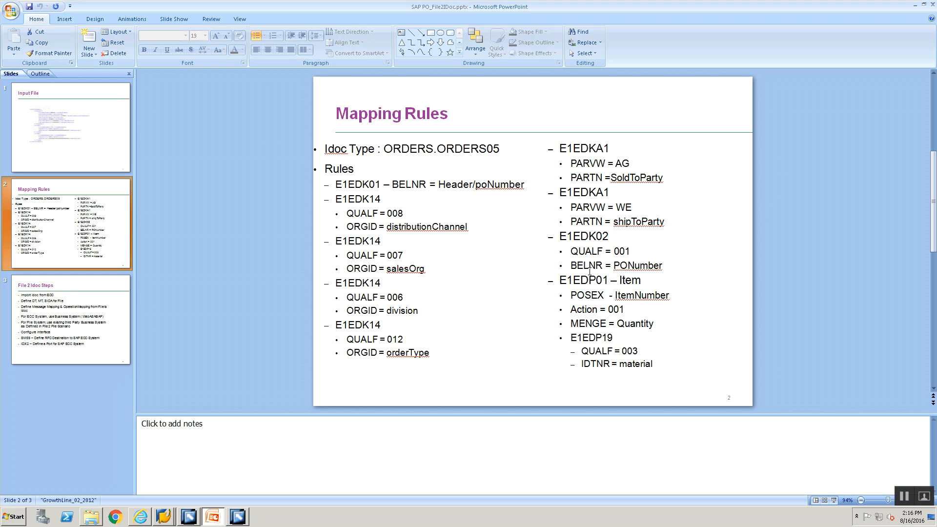
{"action": "key", "text": "alt+Tab"}
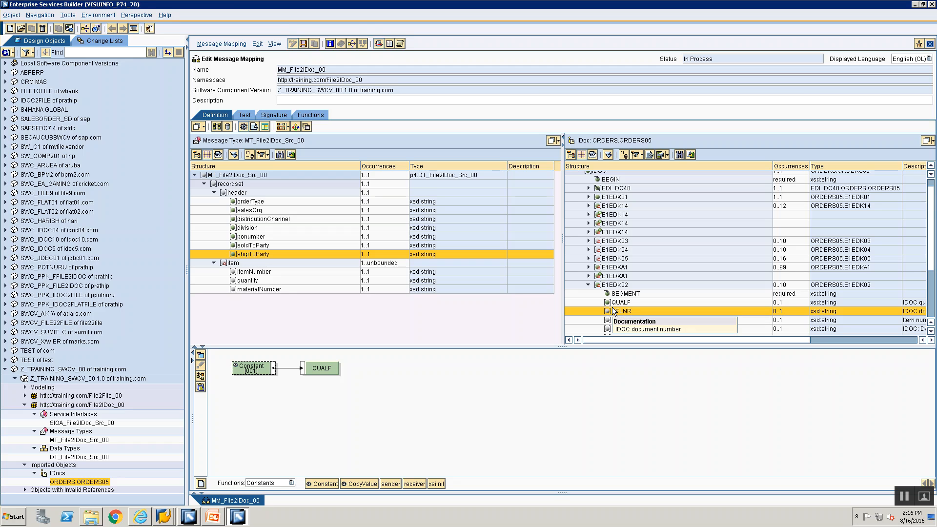
{"action": "left_click_drag", "start_coordinate": [613, 311], "coordinate": [355, 355]}
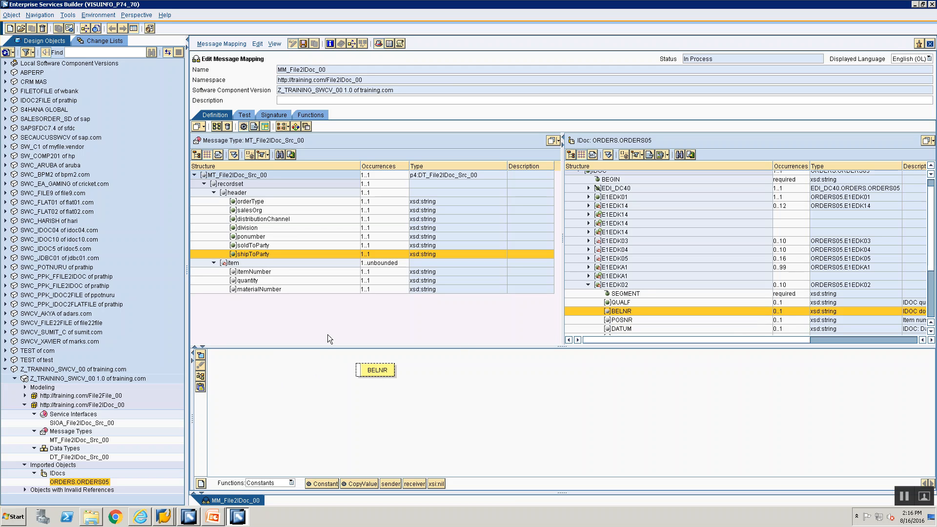
{"action": "left_click_drag", "start_coordinate": [253, 236], "coordinate": [359, 370]}
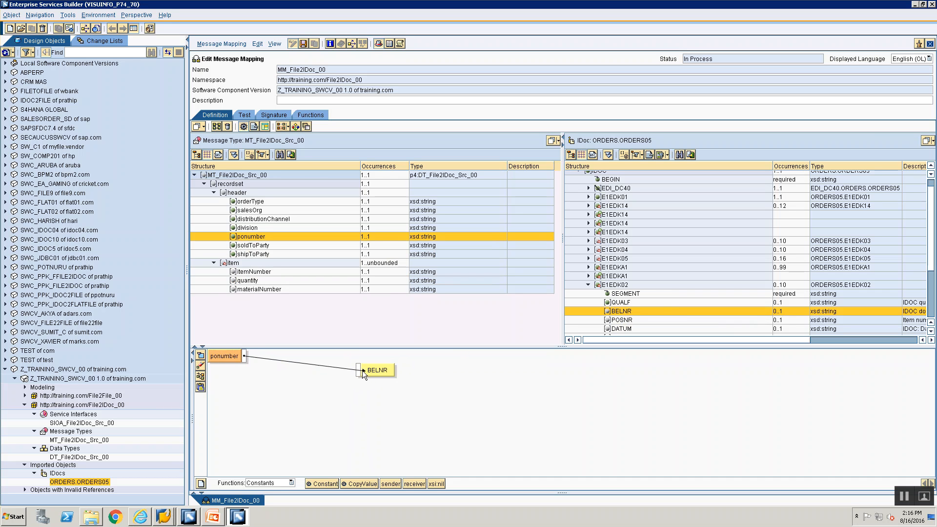
{"action": "left_click", "coordinate": [201, 376]}
{"action": "left_click", "coordinate": [302, 45]}
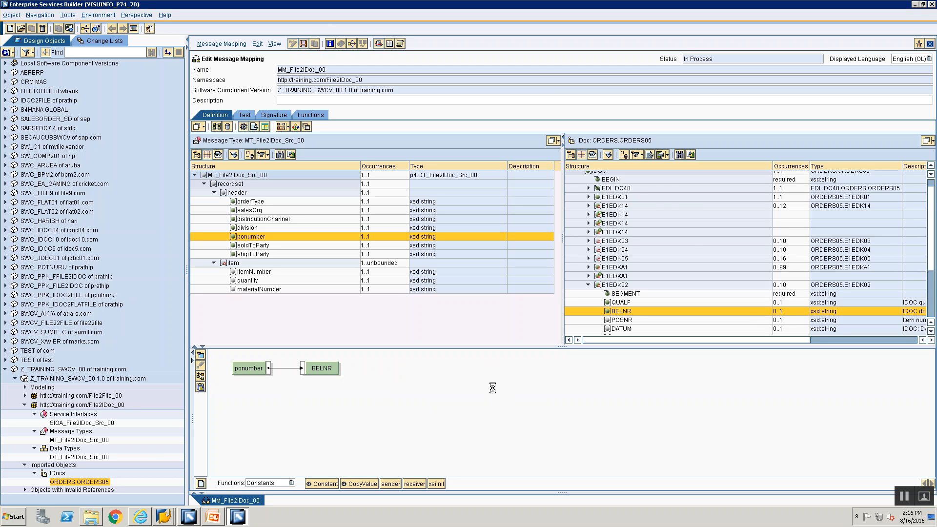
- Collapse the E1EDK02 segment, check the mapping rules slide and map the source item node to the E1EDP01 segment
{"action": "left_click", "coordinate": [588, 285]}
{"action": "key", "text": "alt+Tab"}
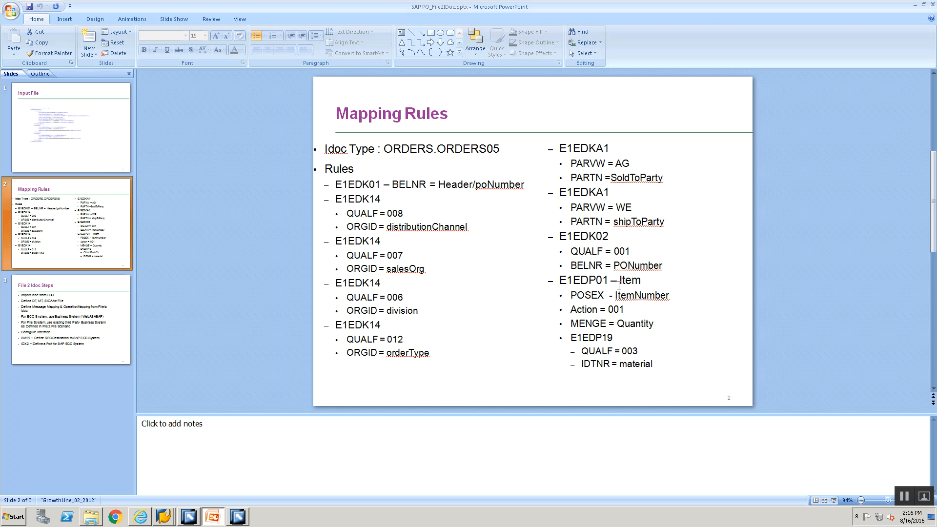
{"action": "key", "text": "alt+Tab"}
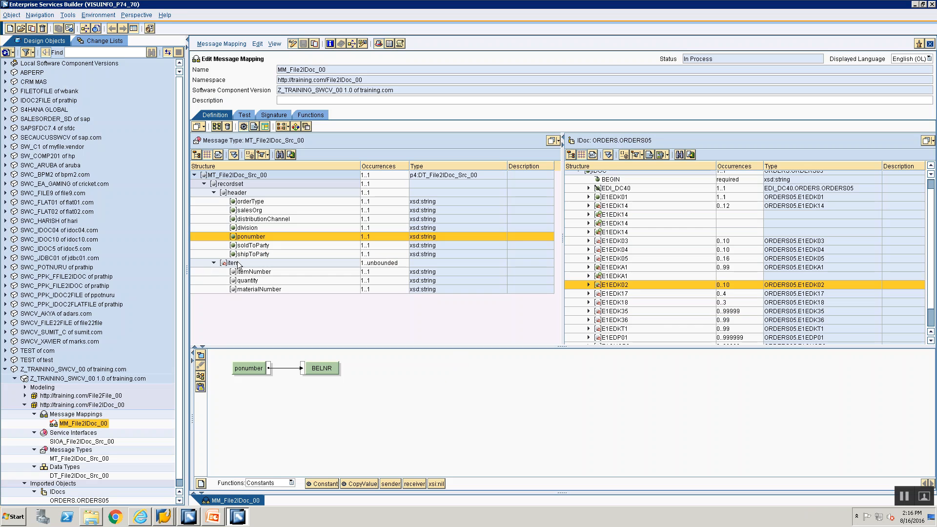
{"action": "left_click", "coordinate": [239, 263]}
{"action": "scroll", "coordinate": [661, 324], "scroll_direction": "down", "scroll_amount": 1}
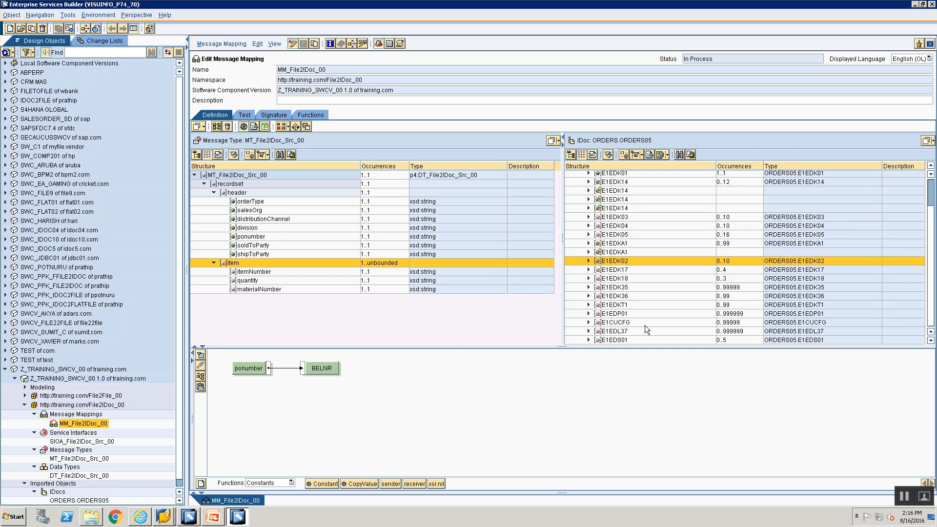
{"action": "left_click", "coordinate": [611, 314]}
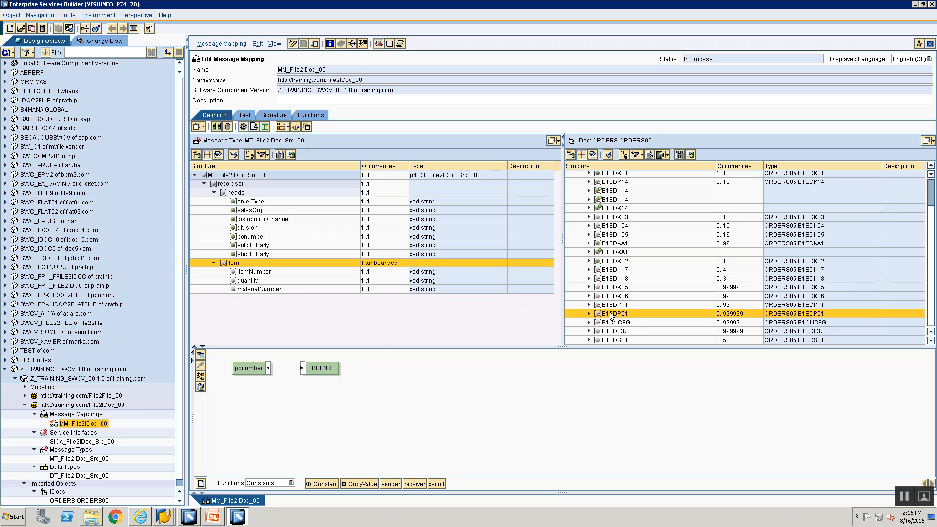
{"action": "double_click", "coordinate": [610, 314]}
{"action": "left_click_drag", "start_coordinate": [265, 361], "coordinate": [452, 407]}
{"action": "double_click", "coordinate": [232, 263]}
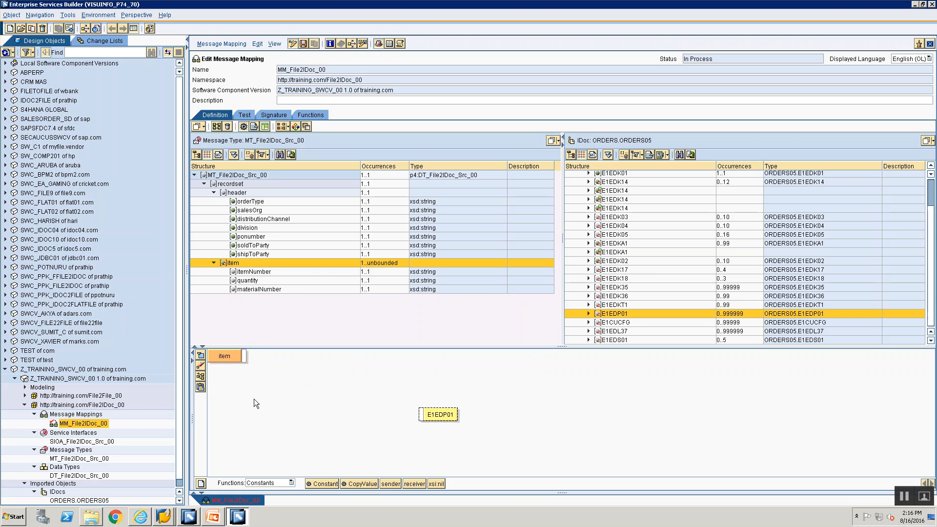
{"action": "left_click_drag", "start_coordinate": [244, 356], "coordinate": [421, 415]}
{"action": "left_click", "coordinate": [200, 377]}
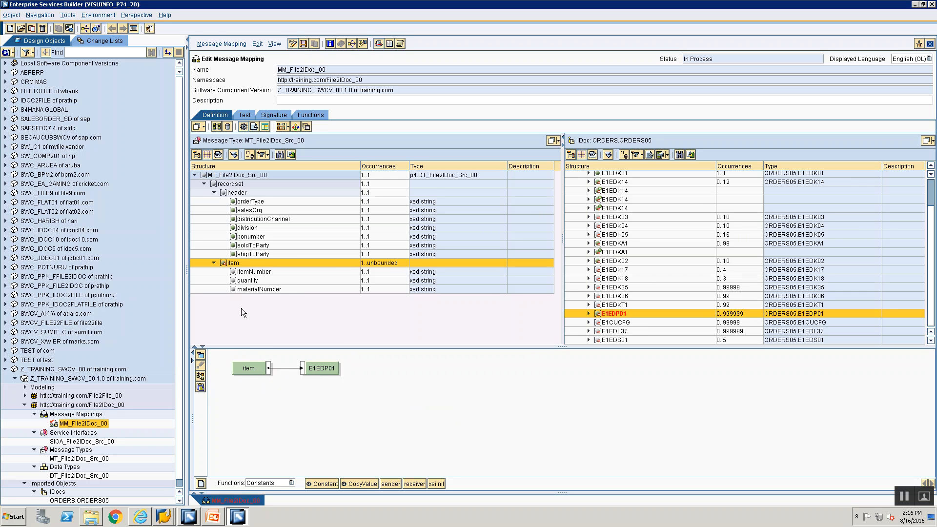
- Expand the E1EDP01 segment and map a constant with the value 1 to its SEGMENT attribute
{"action": "left_click", "coordinate": [588, 314]}
{"action": "scroll", "coordinate": [622, 305], "scroll_direction": "down", "scroll_amount": 2}
{"action": "left_click", "coordinate": [619, 273]}
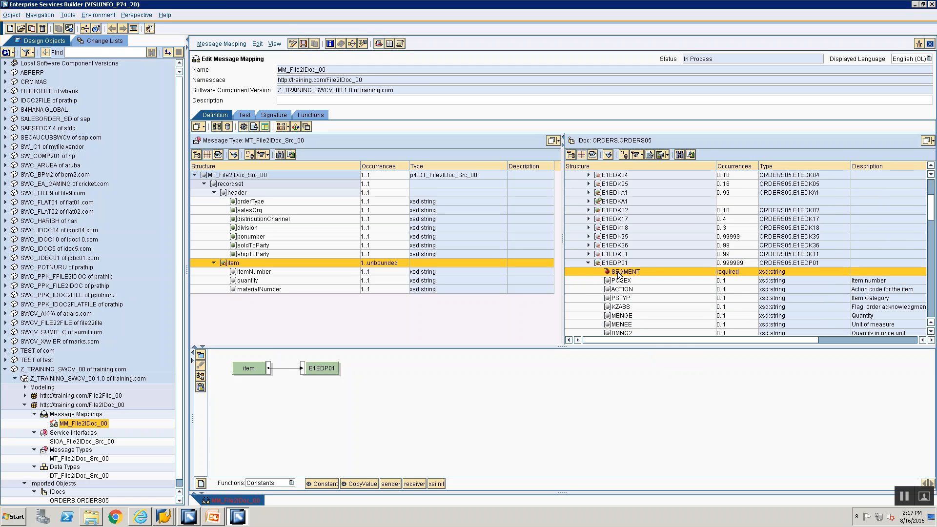
{"action": "left_click_drag", "start_coordinate": [280, 442], "coordinate": [235, 365]}
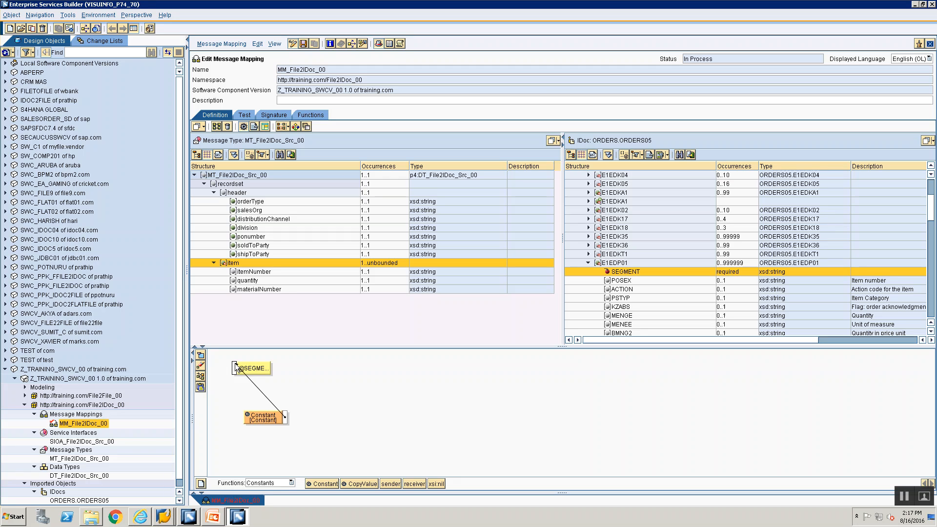
{"action": "double_click", "coordinate": [260, 420]}
{"action": "type", "text": "1"}
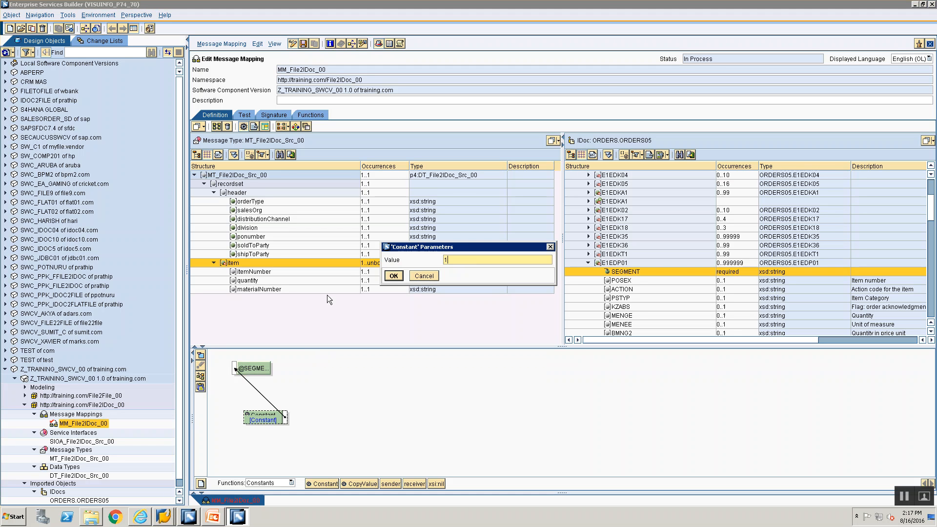
{"action": "left_click", "coordinate": [393, 276]}
{"action": "left_click", "coordinate": [200, 376]}
- Check the mapping rules slide and map the source itemNumber field to POSEX in the E1EDP01 segment
{"action": "key", "text": "alt+Tab"}
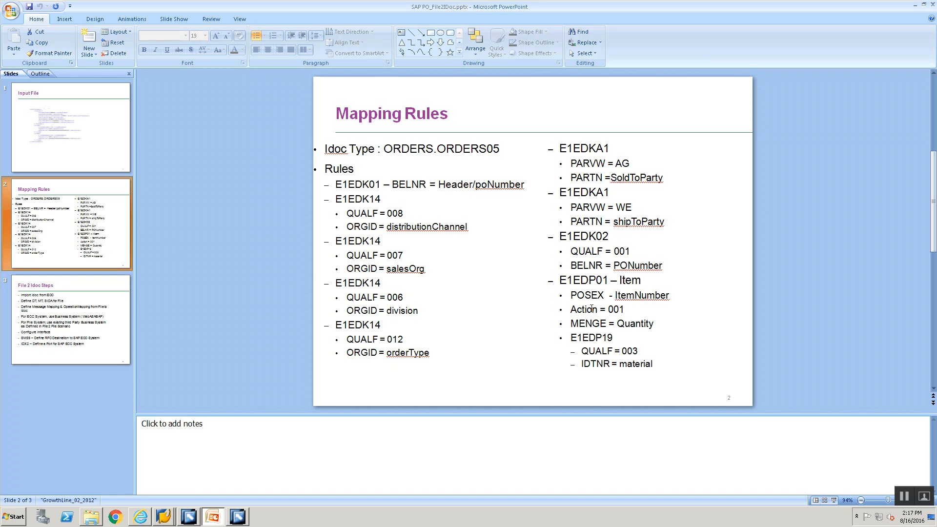
{"action": "key", "text": "alt+Tab"}
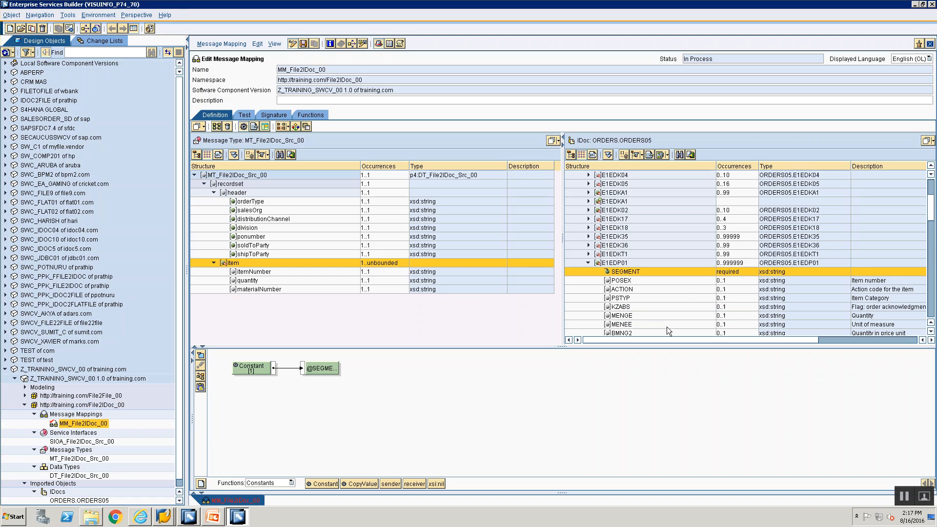
{"action": "left_click", "coordinate": [617, 282]}
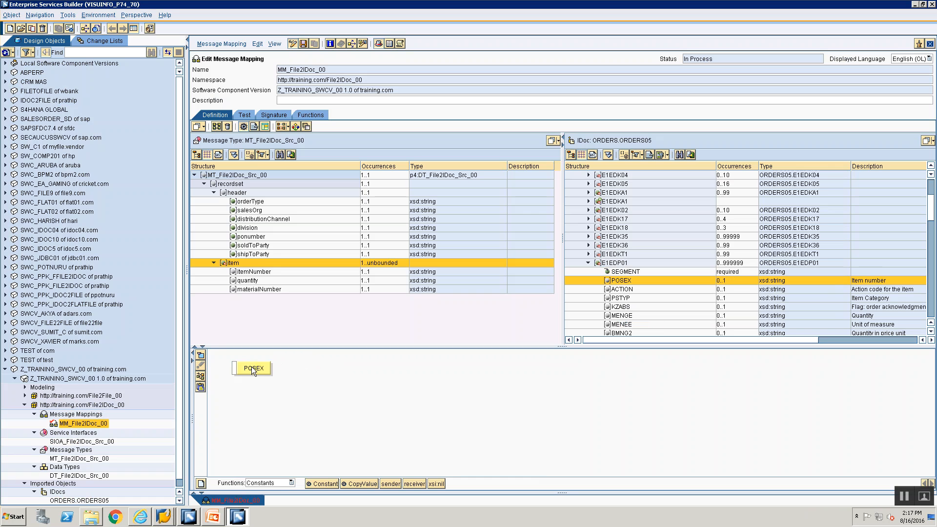
{"action": "left_click_drag", "start_coordinate": [253, 370], "coordinate": [343, 371]}
{"action": "double_click", "coordinate": [259, 271]}
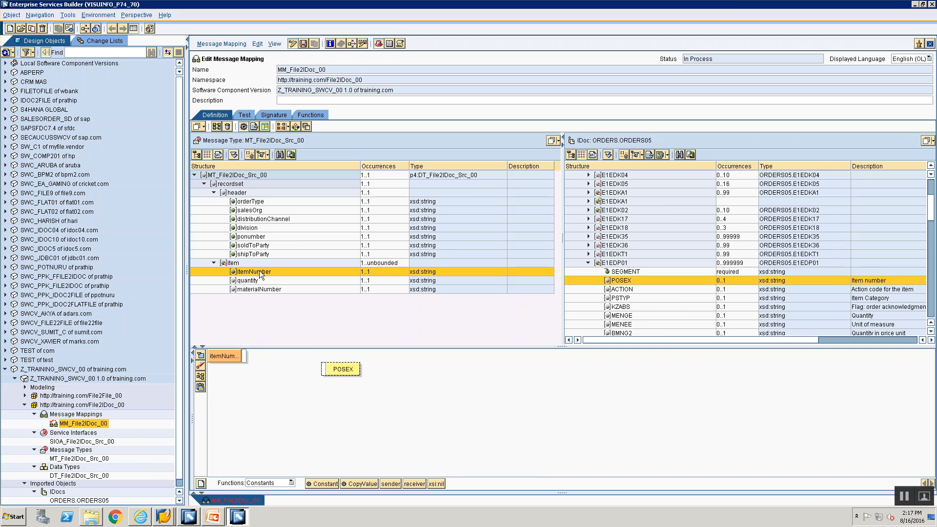
{"action": "left_click_drag", "start_coordinate": [245, 351], "coordinate": [323, 369]}
- Consult the mapping rules slide and map a constant with the value 001 to ACTION in the E1EDP01 segment
{"action": "key", "text": "alt+Tab"}
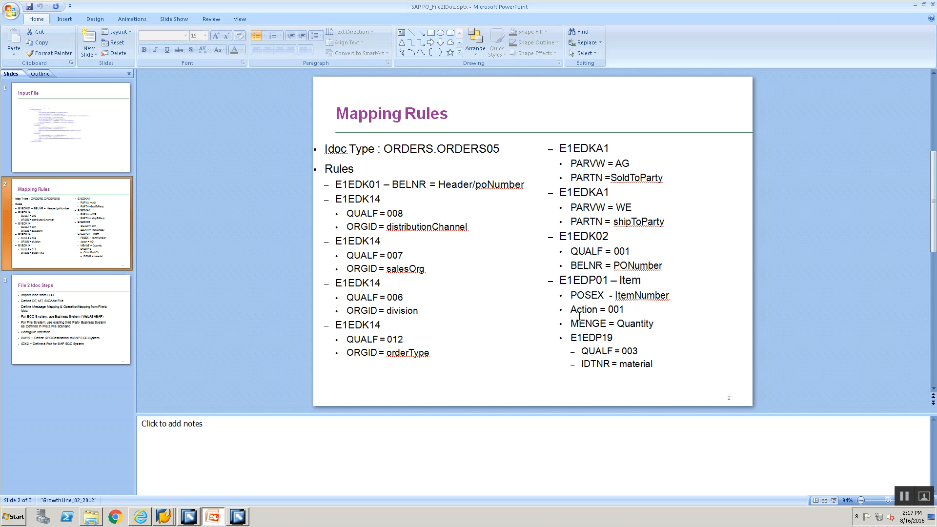
{"action": "key", "text": "alt+Tab"}
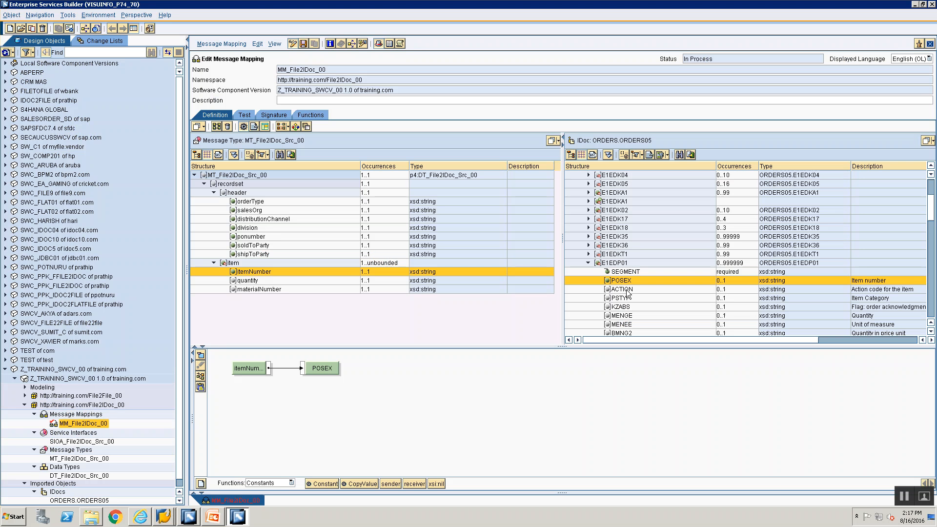
{"action": "double_click", "coordinate": [627, 290]}
{"action": "mouse_move", "coordinate": [337, 484]}
{"action": "left_mouse_down"}
{"action": "mouse_move", "coordinate": [295, 456]}
{"action": "mouse_move", "coordinate": [248, 373]}
{"action": "mouse_move", "coordinate": [235, 369]}
{"action": "left_mouse_up"}
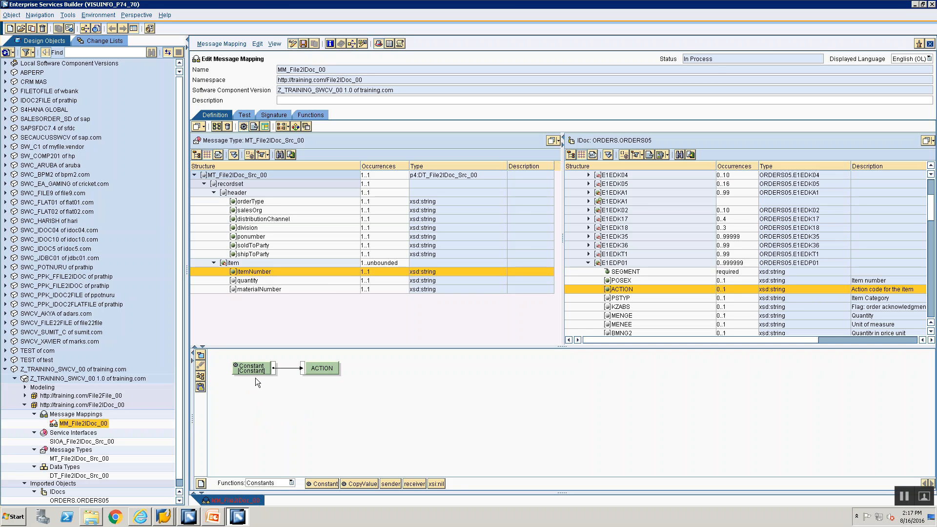
{"action": "double_click", "coordinate": [254, 370]}
- Check the mapping rules slide and map the source quantity field to MENGE in the E1EDP01 segment
{"action": "key", "text": "alt+Tab"}
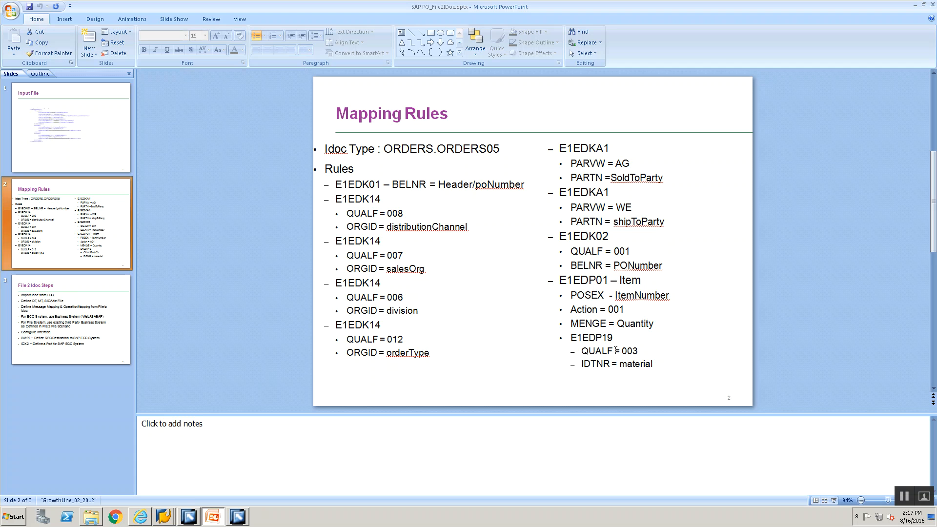
{"action": "key", "text": "alt+Tab"}
{"action": "left_click", "coordinate": [624, 315]}
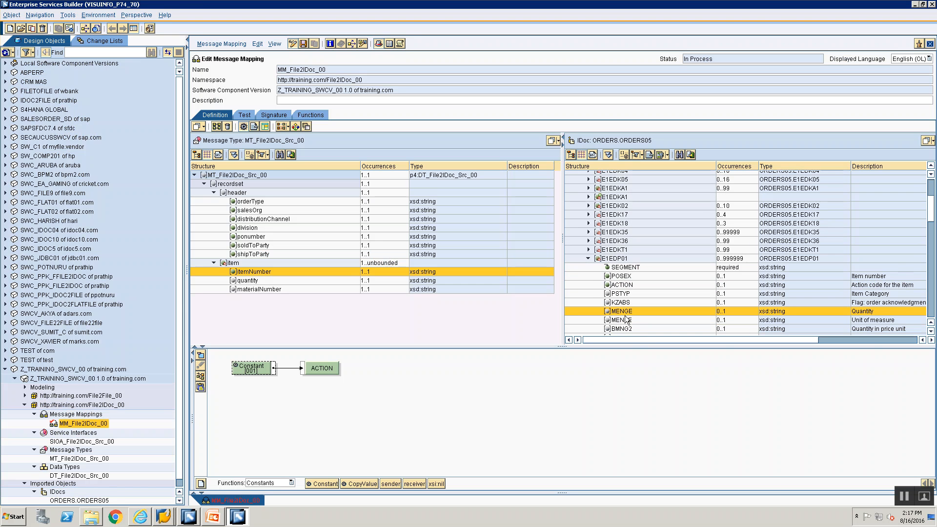
{"action": "left_click_drag", "start_coordinate": [625, 315], "coordinate": [248, 368]}
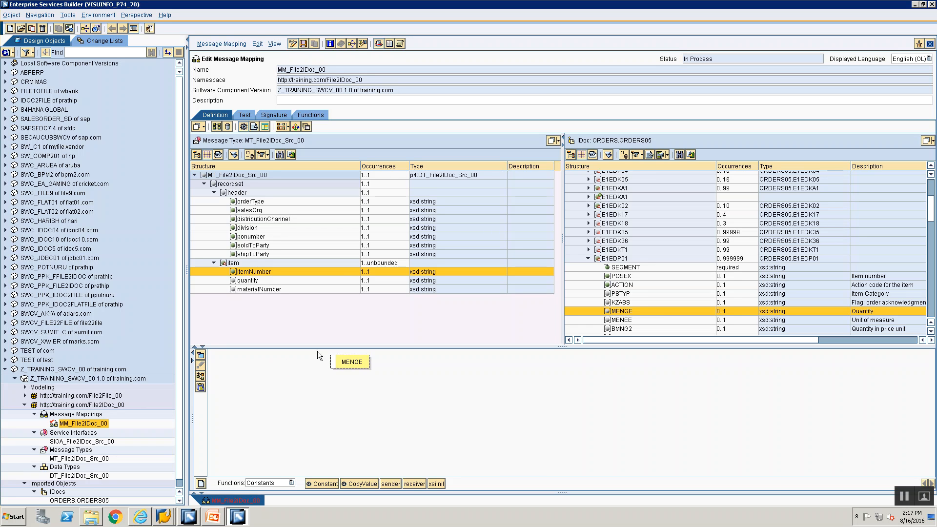
{"action": "left_click_drag", "start_coordinate": [237, 281], "coordinate": [262, 364]}
{"action": "left_click_drag", "start_coordinate": [327, 359], "coordinate": [332, 362]}
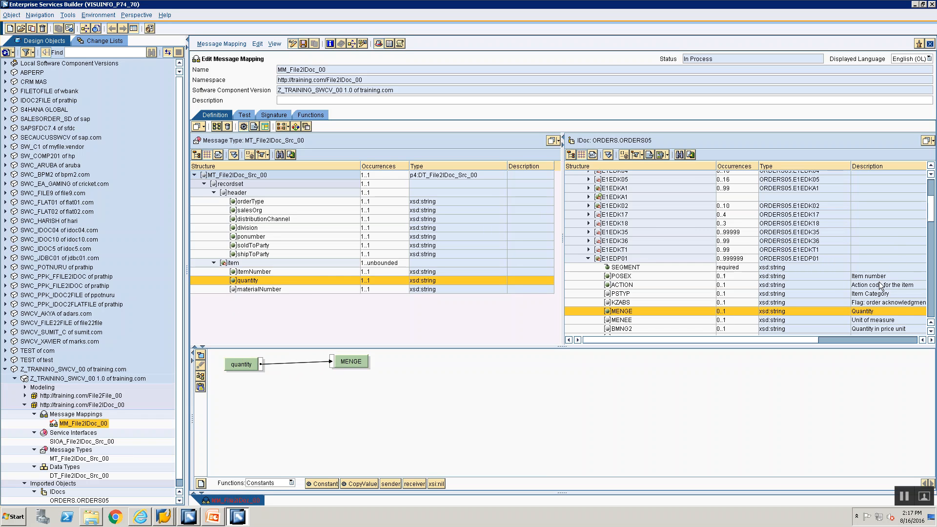
- Consult the mapping rules slide and map a constant with an empty value to the E1EDP19 segment under E1EDP01
{"action": "key", "text": "alt+Tab"}
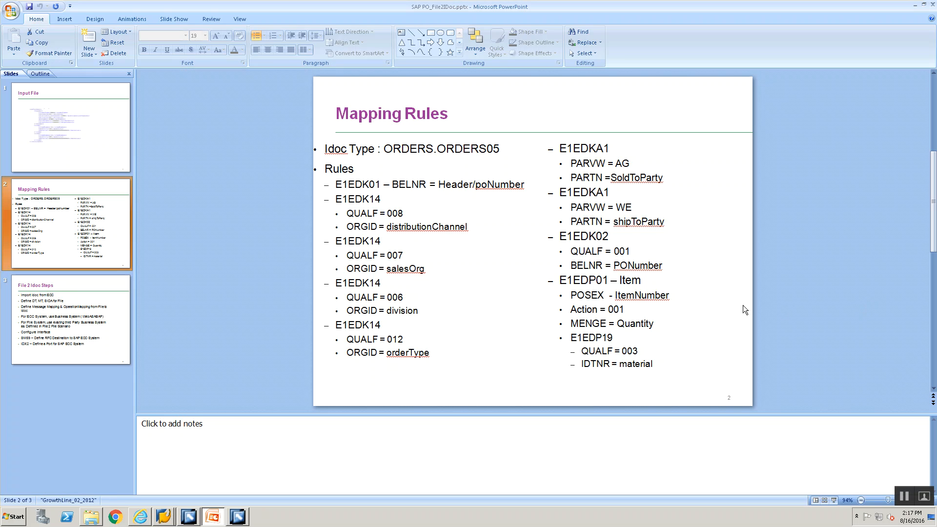
{"action": "key", "text": "alt+Tab"}
{"action": "left_click_drag", "start_coordinate": [929, 215], "coordinate": [933, 308]}
{"action": "left_click", "coordinate": [614, 294]}
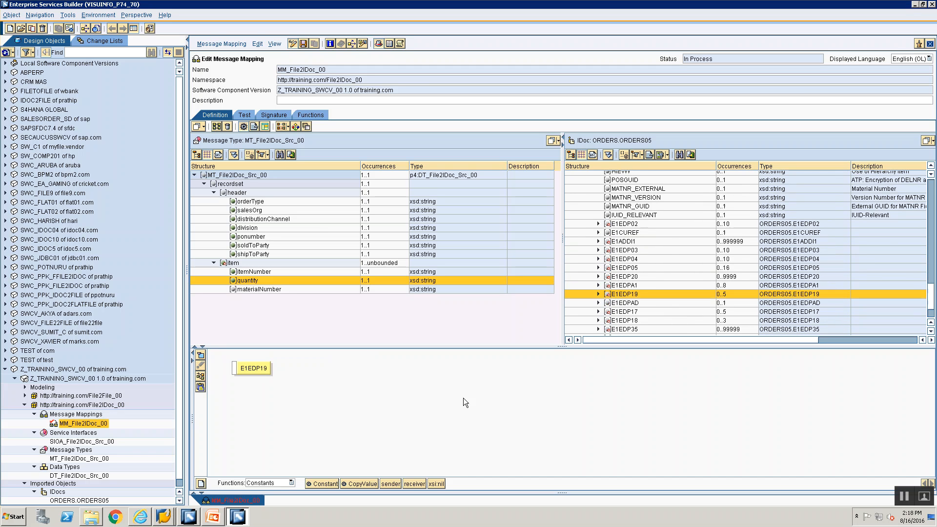
{"action": "left_click_drag", "start_coordinate": [337, 484], "coordinate": [234, 368]}
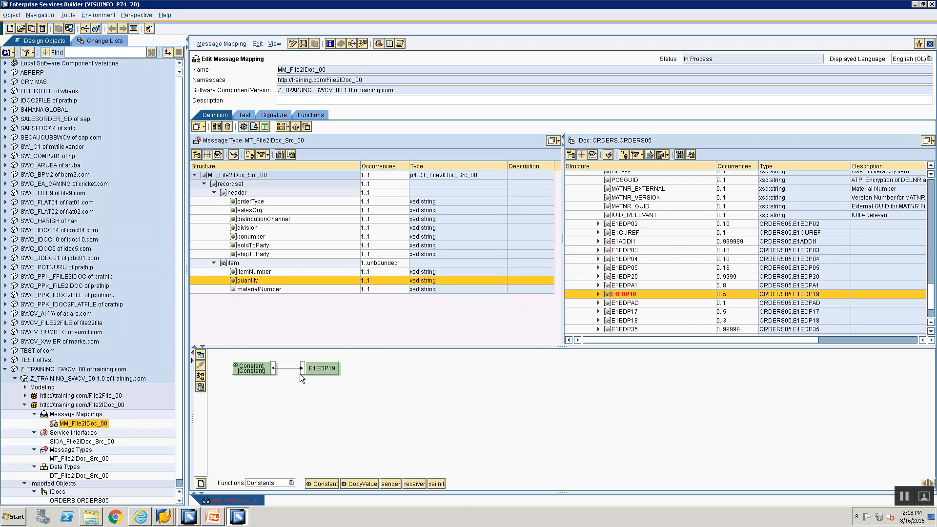
{"action": "double_click", "coordinate": [262, 362]}
{"action": "left_click", "coordinate": [424, 276]}
- Check the mapping rules slide, expand the E1EDP19 segment and map a constant to its SEGMENT attribute
{"action": "key", "text": "alt+Tab"}
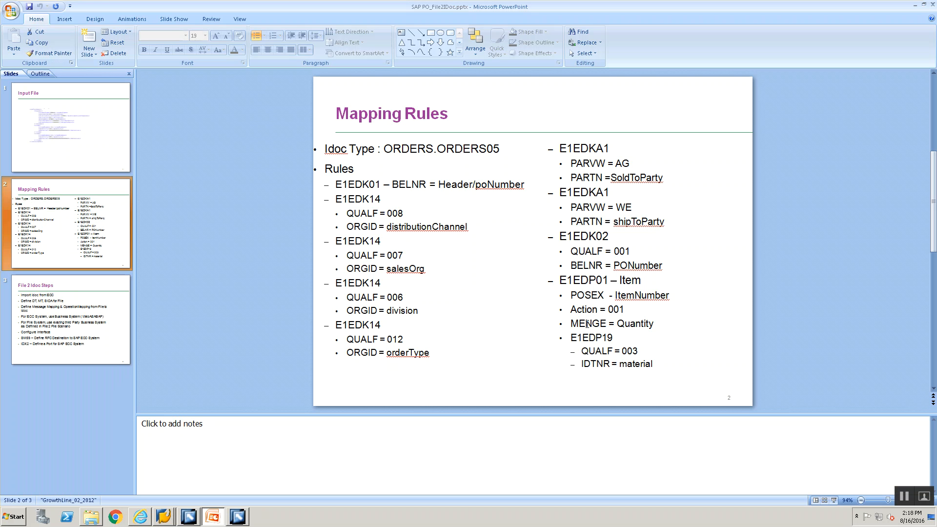
{"action": "key", "text": "alt+Tab"}
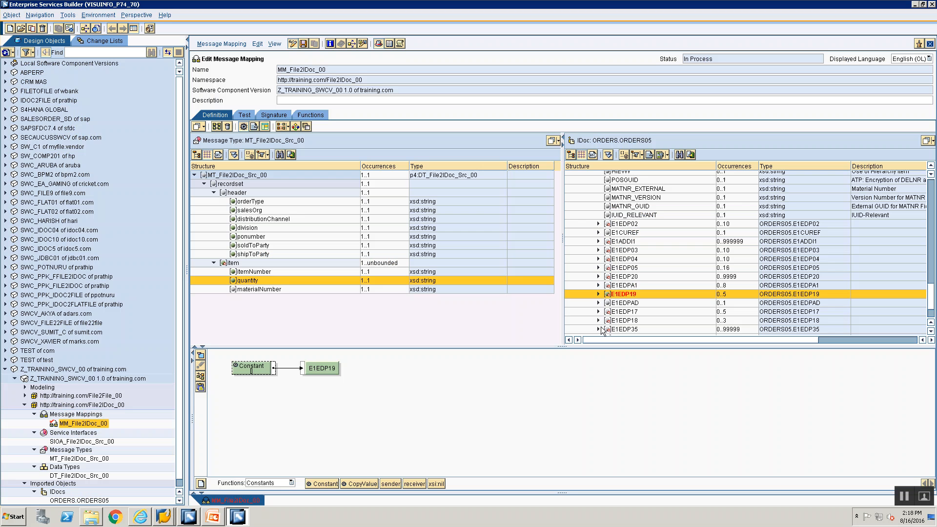
{"action": "left_click", "coordinate": [598, 295]}
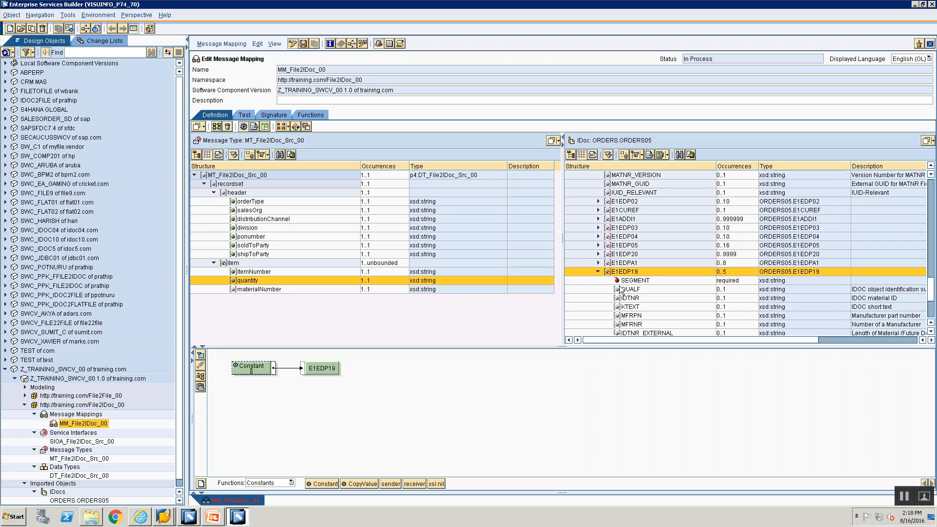
{"action": "left_click", "coordinate": [624, 281]}
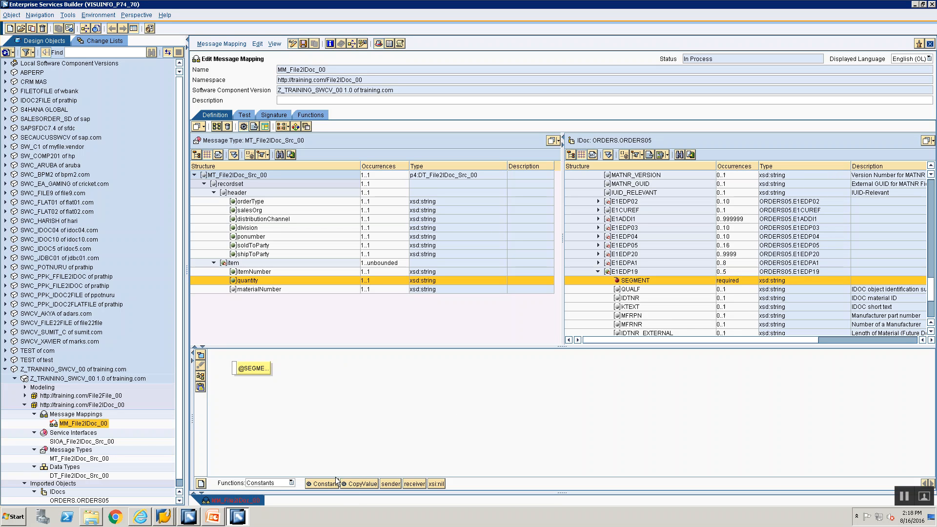
{"action": "left_click", "coordinate": [319, 483]}
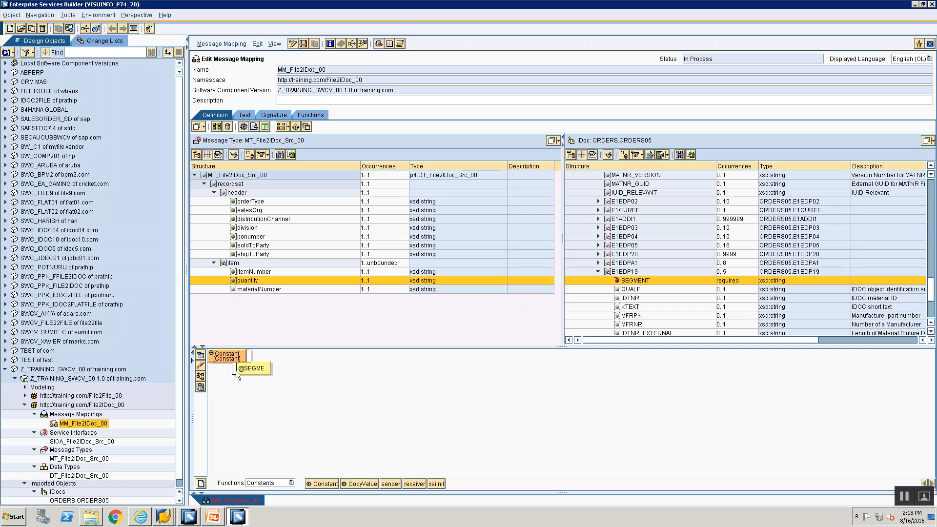
{"action": "left_click_drag", "start_coordinate": [251, 367], "coordinate": [273, 372]}
{"action": "left_click", "coordinate": [200, 377]}
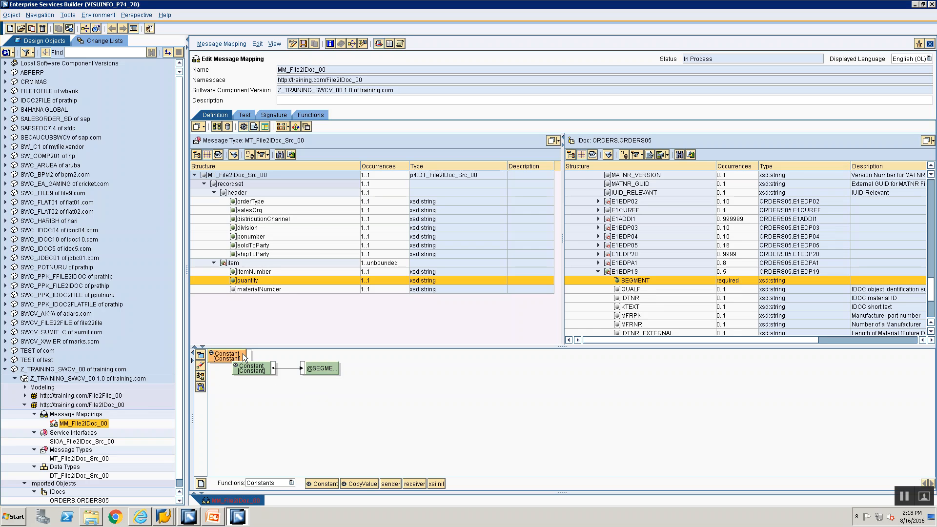
- Set the constant mapped to SEGMENT in E1EDP19 to 001, check the mapping rules slide and change it to 003
{"action": "double_click", "coordinate": [242, 368]}
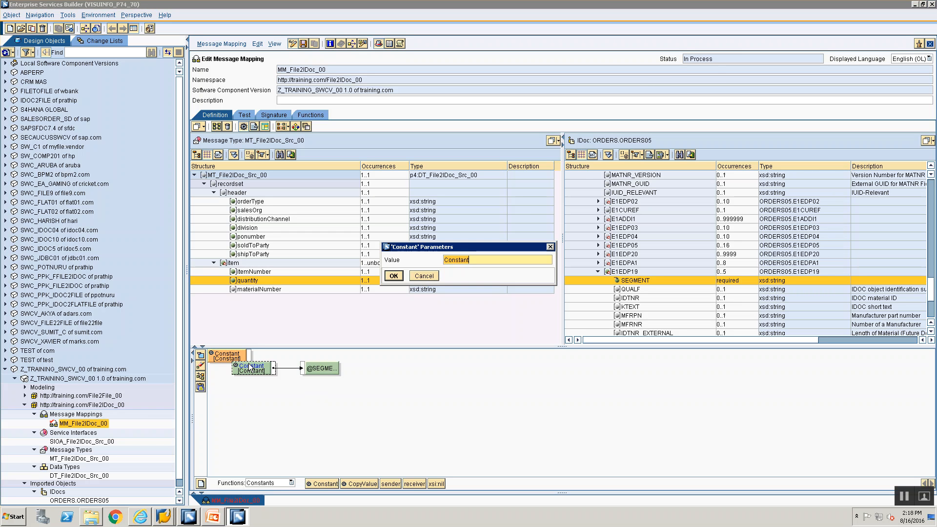
{"action": "type", "text": "001"}
{"action": "key", "text": "alt+Tab"}
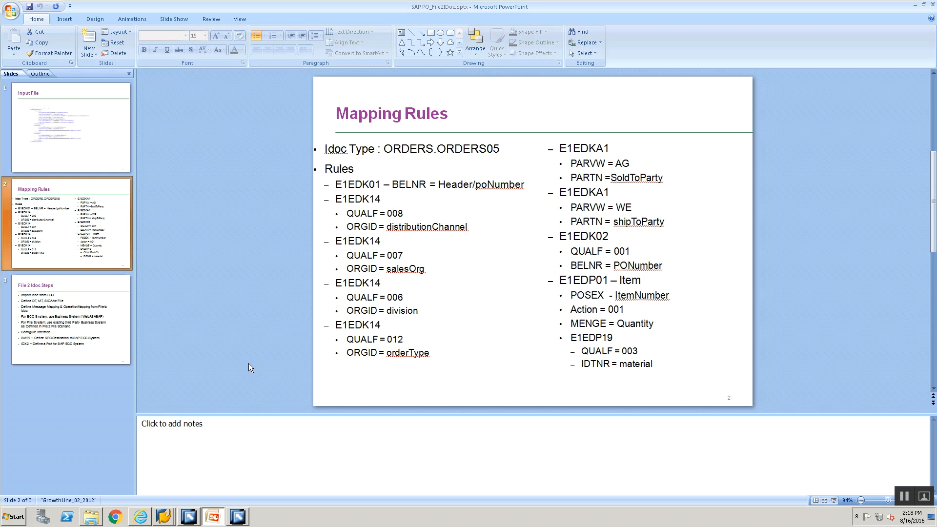
{"action": "key", "text": "alt+Tab"}
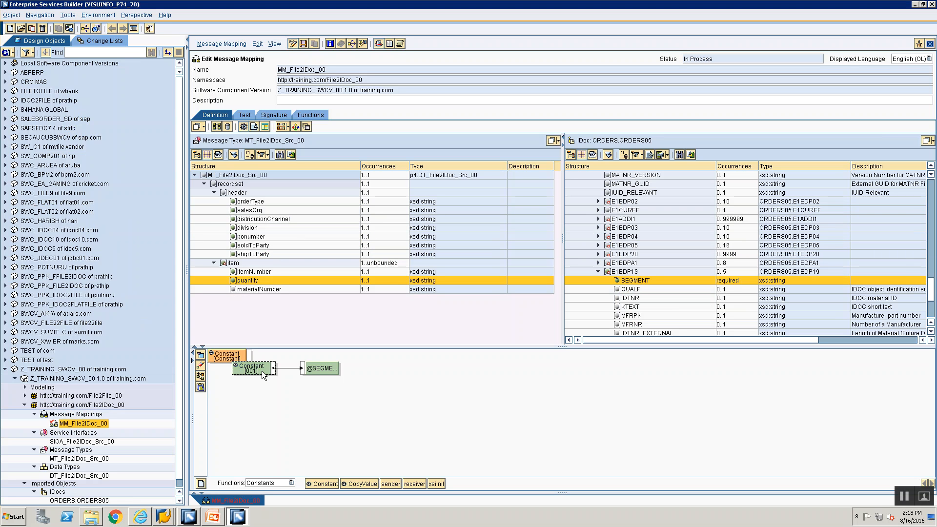
{"action": "double_click", "coordinate": [262, 373]}
{"action": "type", "text": "003"}
{"action": "key", "text": "Return"}
- Recheck the mapping rules slide and set the constant mapped to the E1EDP19 SEGMENT attribute to 1
{"action": "key", "text": "alt+Tab"}
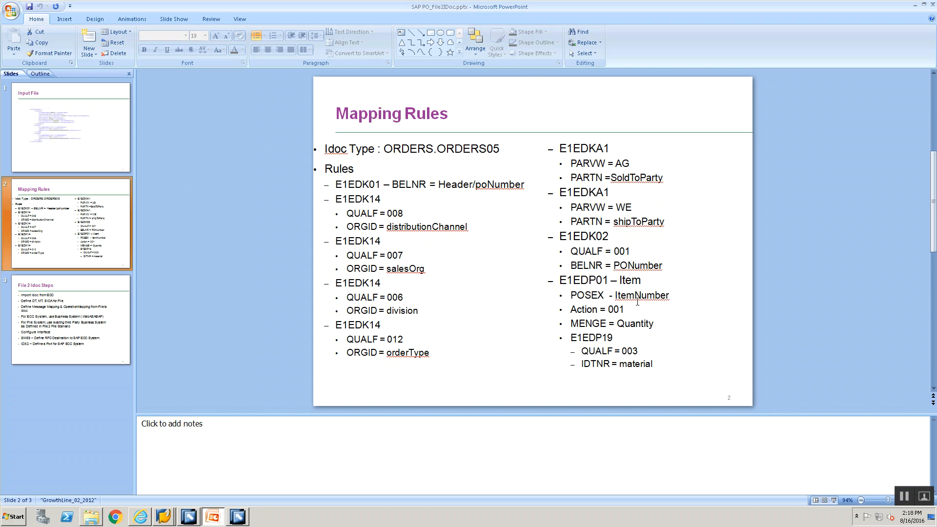
{"action": "key", "text": "alt+Tab"}
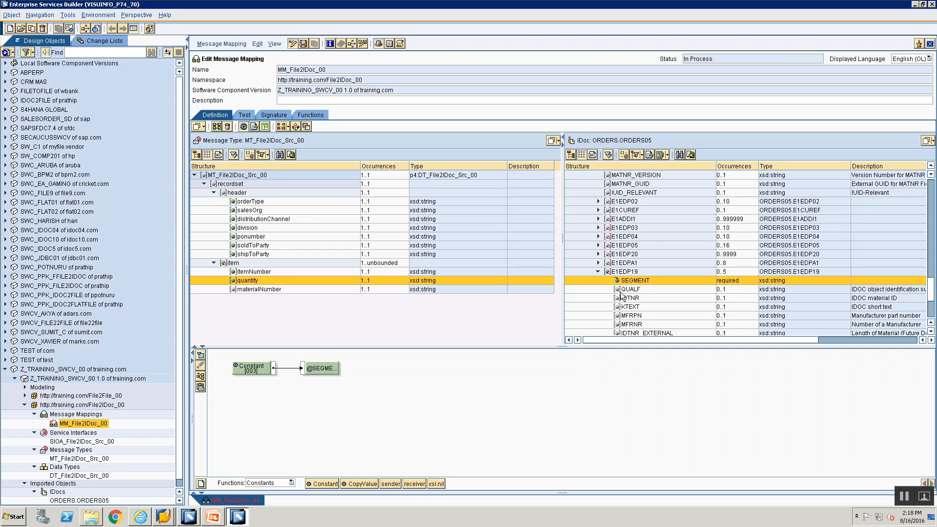
{"action": "double_click", "coordinate": [256, 371]}
{"action": "type", "text": "1"}
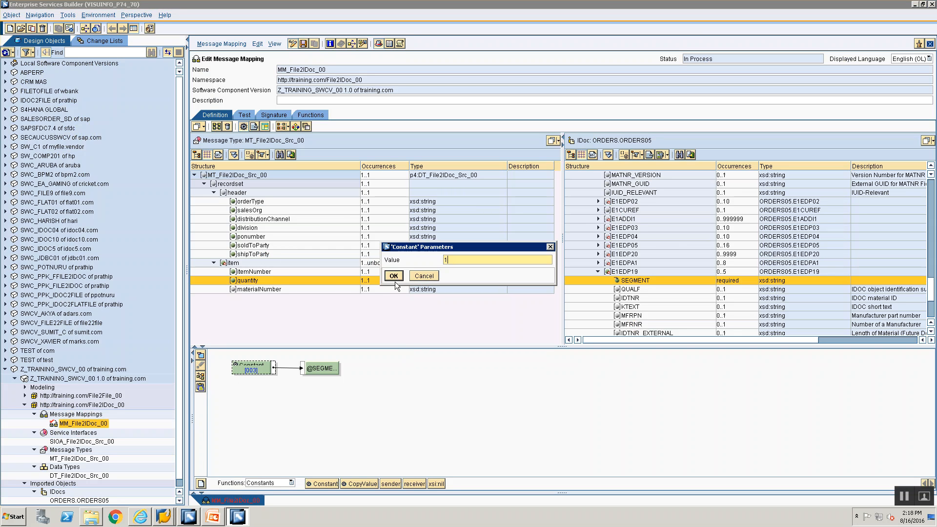
{"action": "key", "text": "Return"}
- Map a constant with the value 003 to QUALF in the E1EDP19 segment and check the mapping rules slide
{"action": "left_click", "coordinate": [628, 289]}
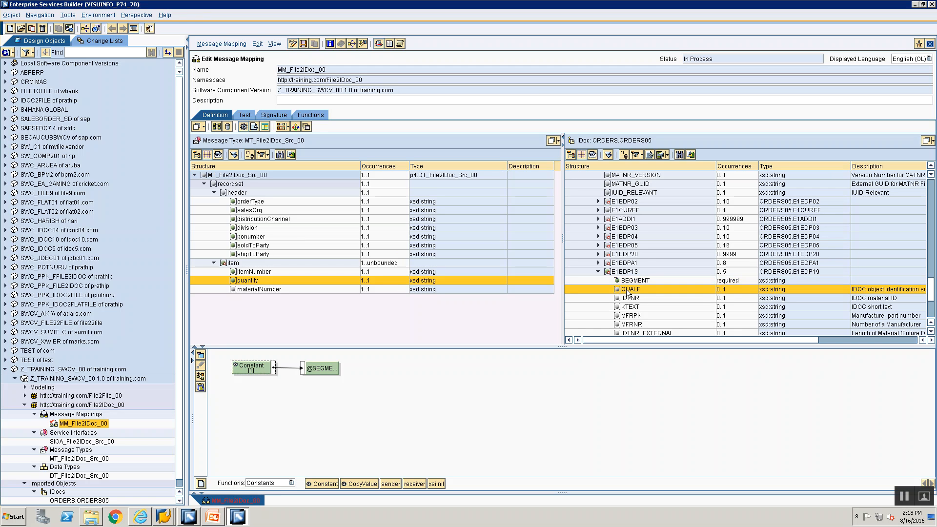
{"action": "left_click_drag", "start_coordinate": [319, 483], "coordinate": [300, 414]}
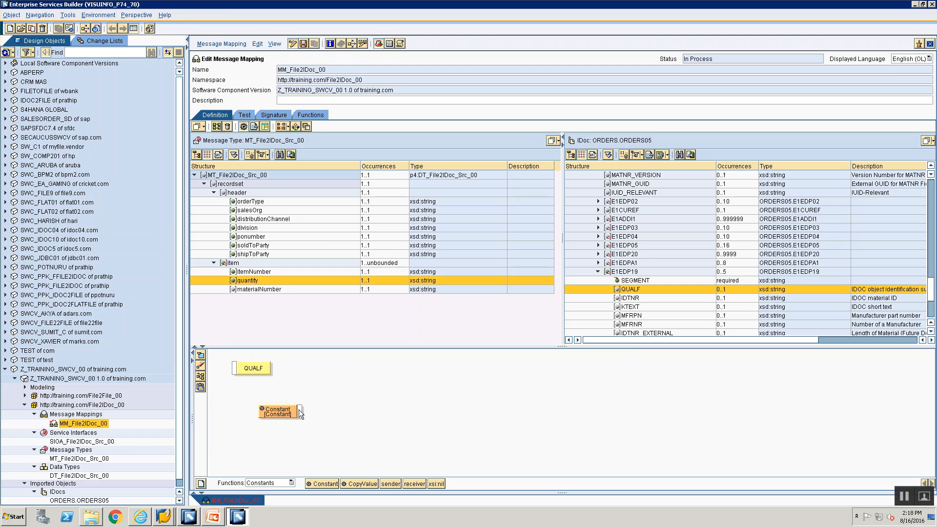
{"action": "left_click_drag", "start_coordinate": [257, 379], "coordinate": [238, 368]}
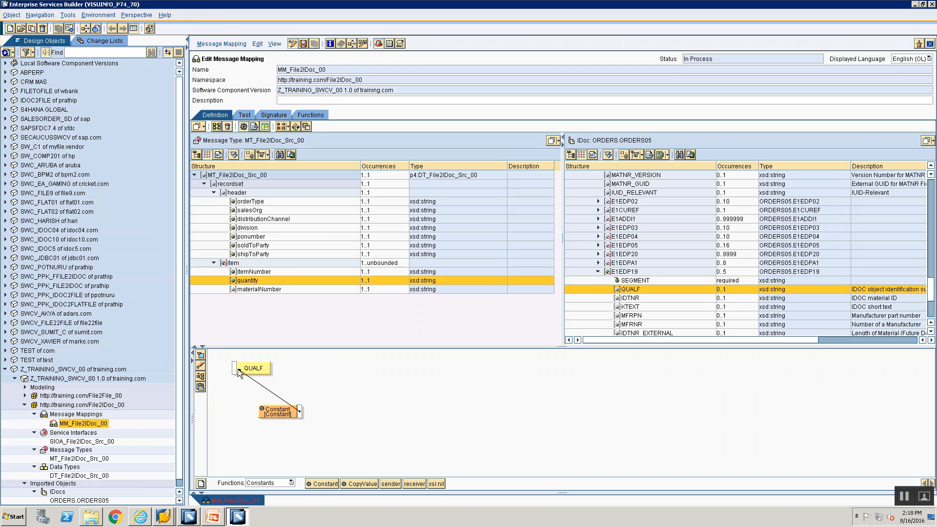
{"action": "left_click", "coordinate": [200, 374]}
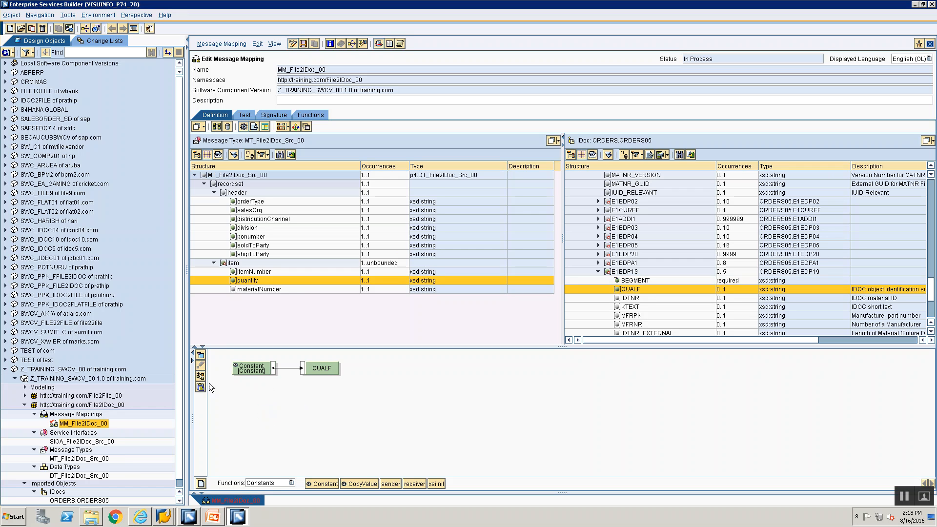
{"action": "double_click", "coordinate": [261, 371]}
{"action": "type", "text": "003"}
{"action": "key", "text": "Return"}
{"action": "key", "text": "alt+Tab"}
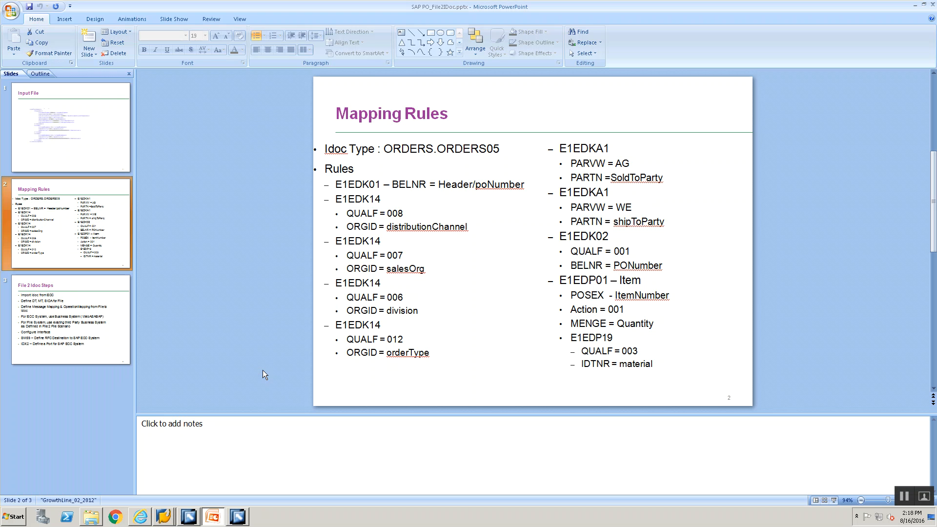
{"action": "key", "text": "alt+Tab"}
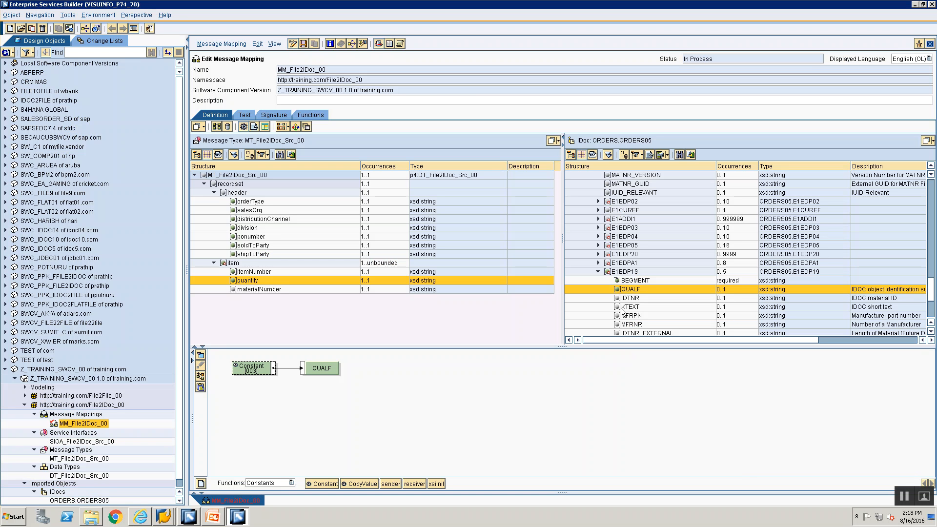
- Map the source field materialNumber to IDTNR in the E1EDP19 segment and tidy the mapping layout
{"action": "left_click", "coordinate": [625, 298]}
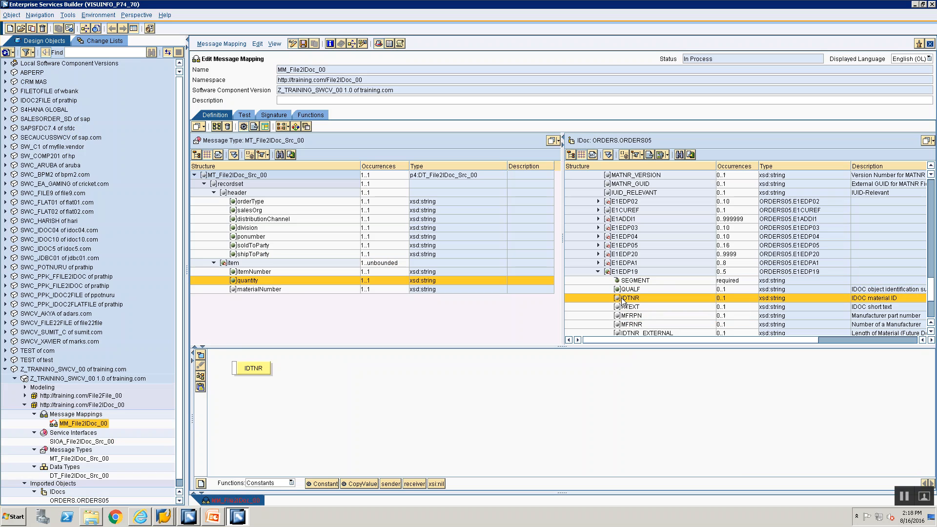
{"action": "left_click_drag", "start_coordinate": [283, 292], "coordinate": [244, 367]}
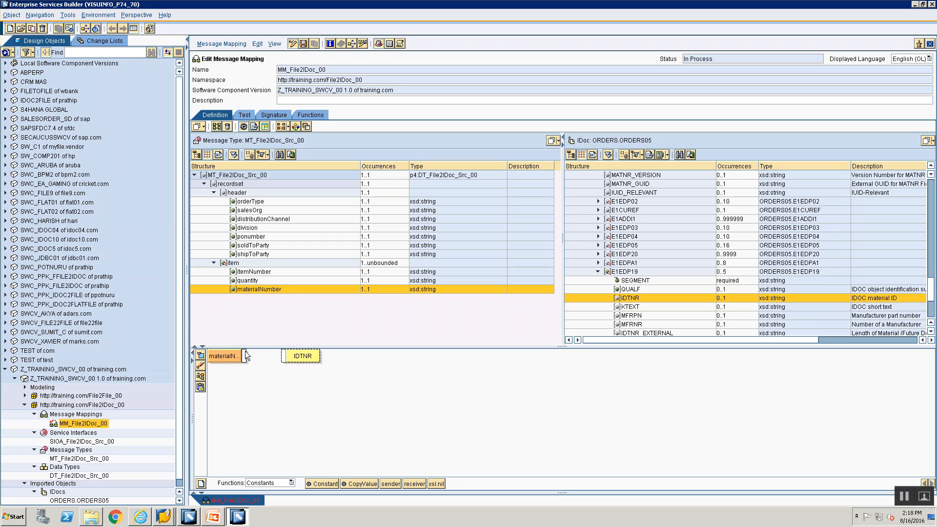
{"action": "left_click_drag", "start_coordinate": [285, 356], "coordinate": [285, 356]}
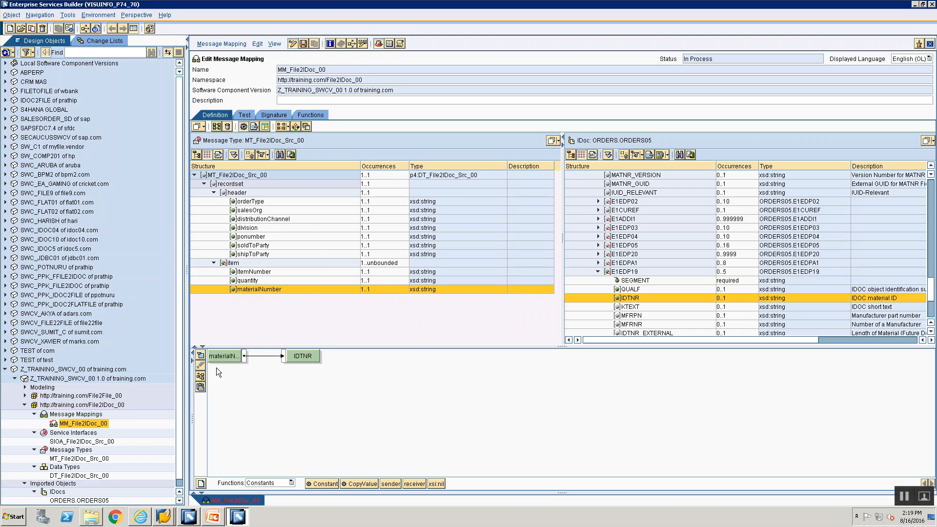
{"action": "left_click", "coordinate": [201, 376]}
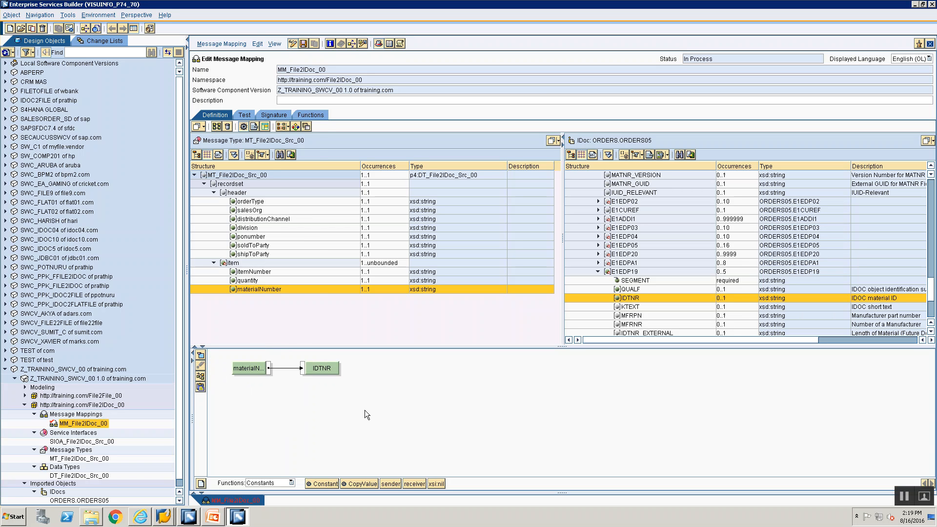
- Save the MM_File2IDoc_00 message mapping and check it against the mapping rules slide
{"action": "key", "text": "alt+Tab"}
{"action": "key", "text": "alt+Tab"}
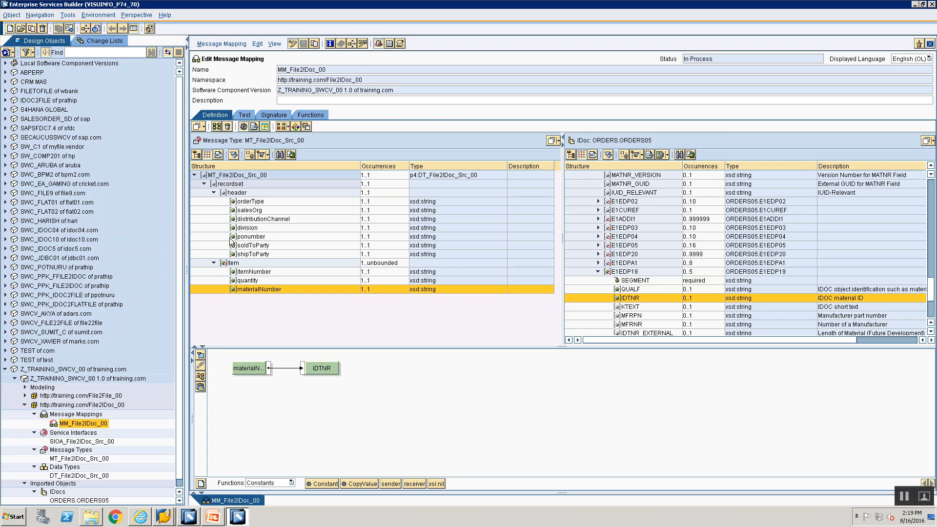
{"action": "key", "text": "alt+Tab"}
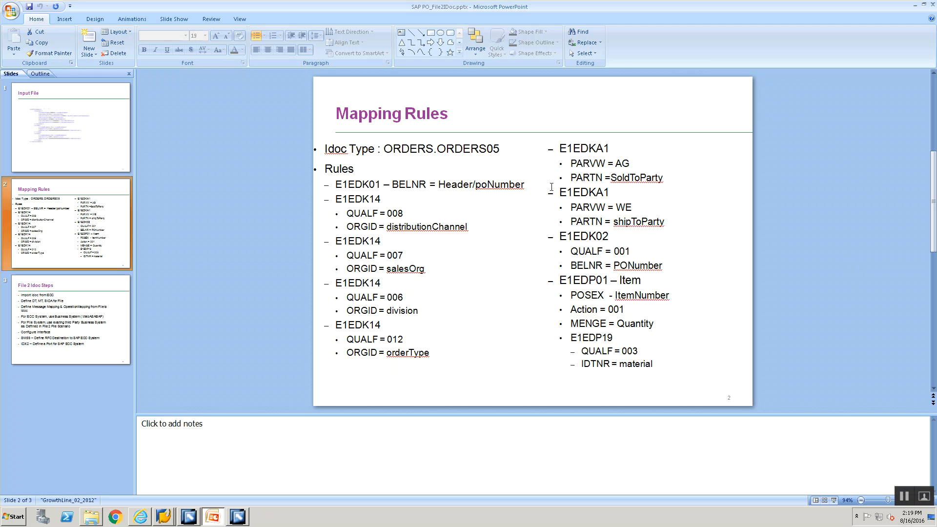
{"action": "key", "text": "alt+Tab"}
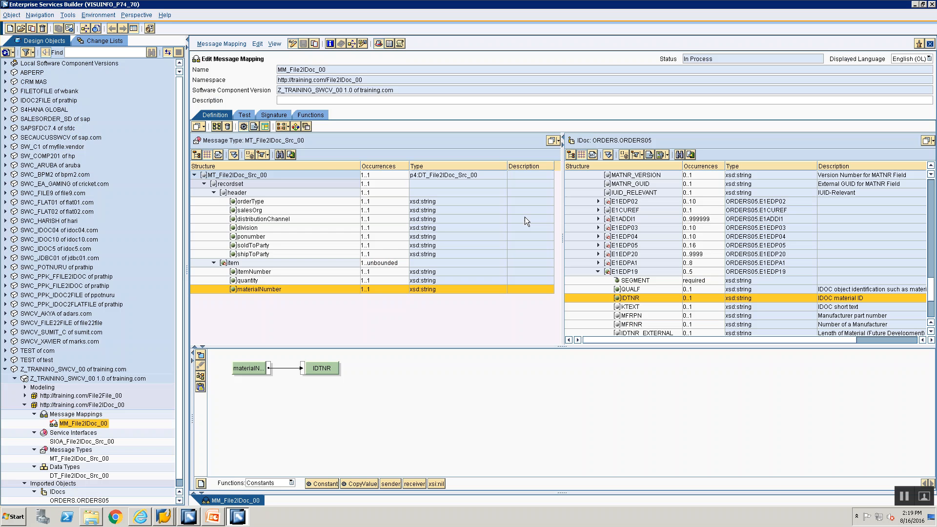
{"action": "right_click", "coordinate": [84, 416]}
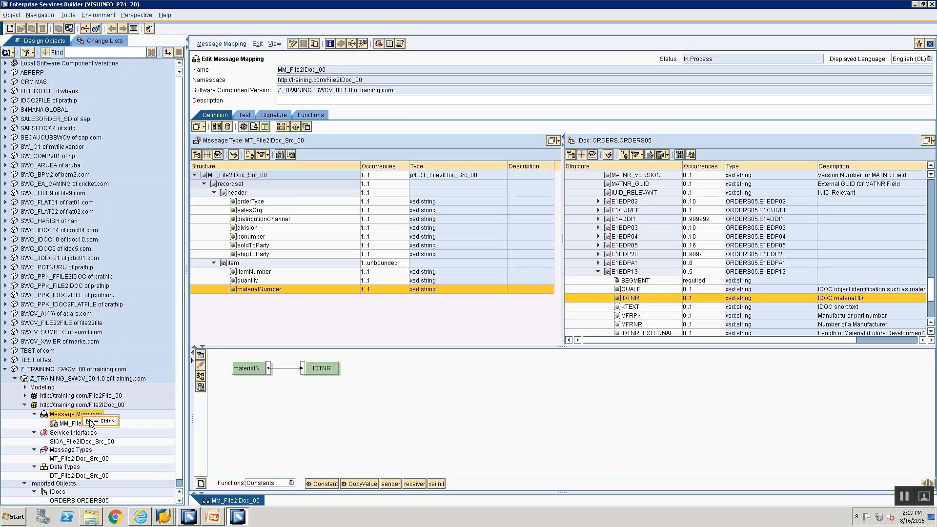
{"action": "left_click", "coordinate": [91, 421]}
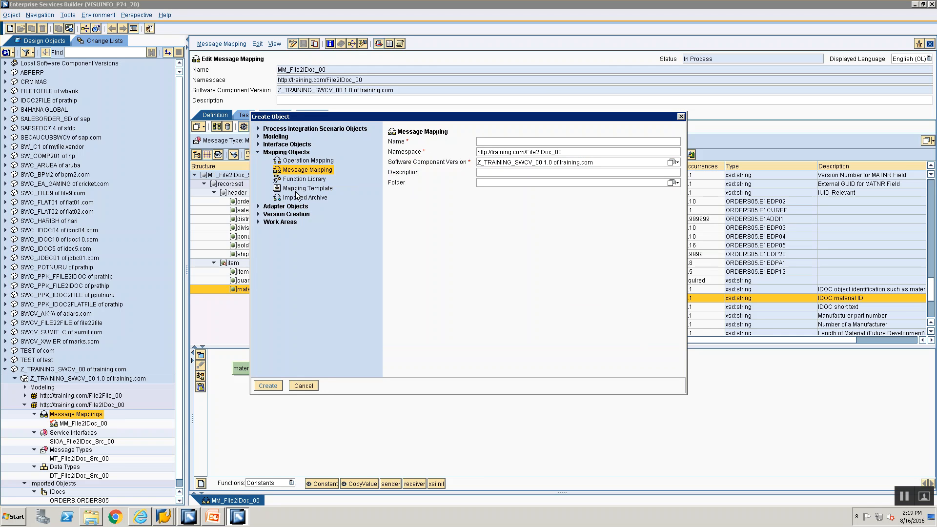
{"action": "left_click", "coordinate": [299, 161]}
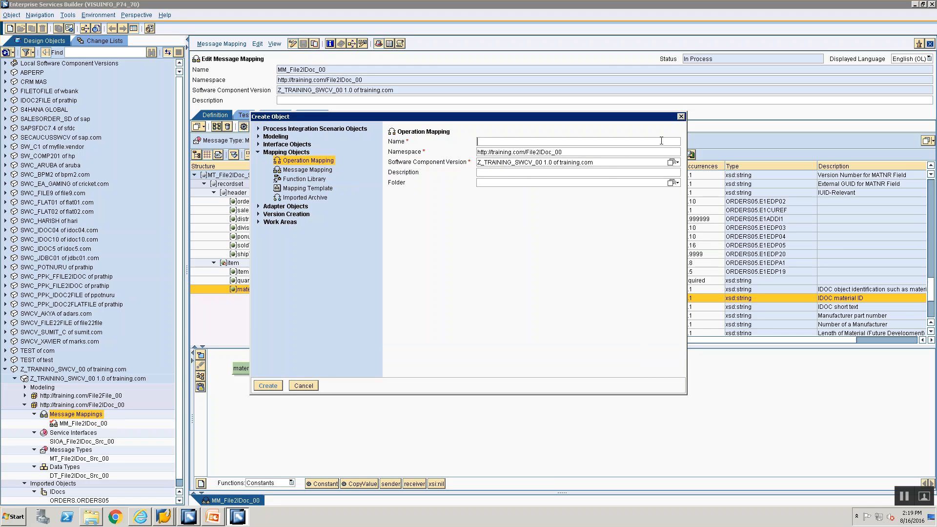
{"action": "type", "text": "OM_File2IDoc_00"}
{"action": "key", "text": "Return"}
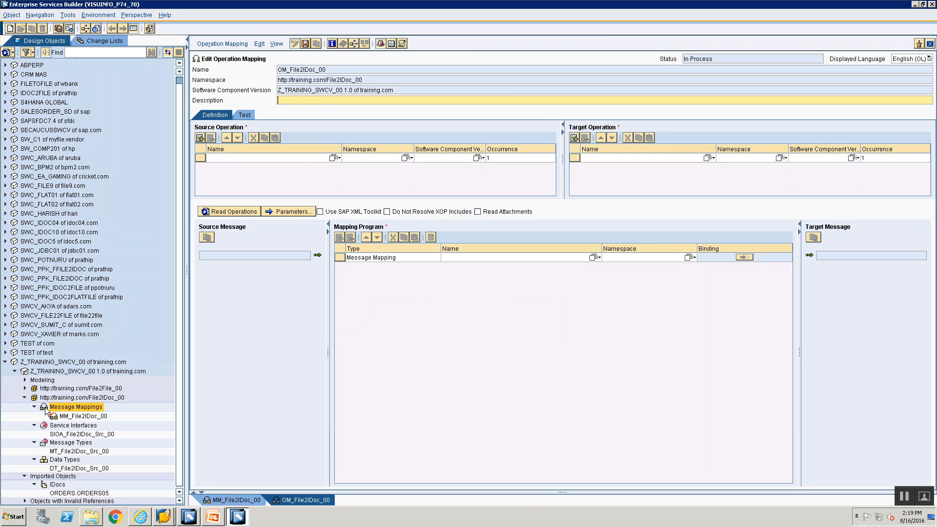
- Assign SIOA_File2IDoc_Src_00 as the source operation and ORDERS.ORDERS05 as the target operation of the operation mapping
{"action": "left_click", "coordinate": [64, 434]}
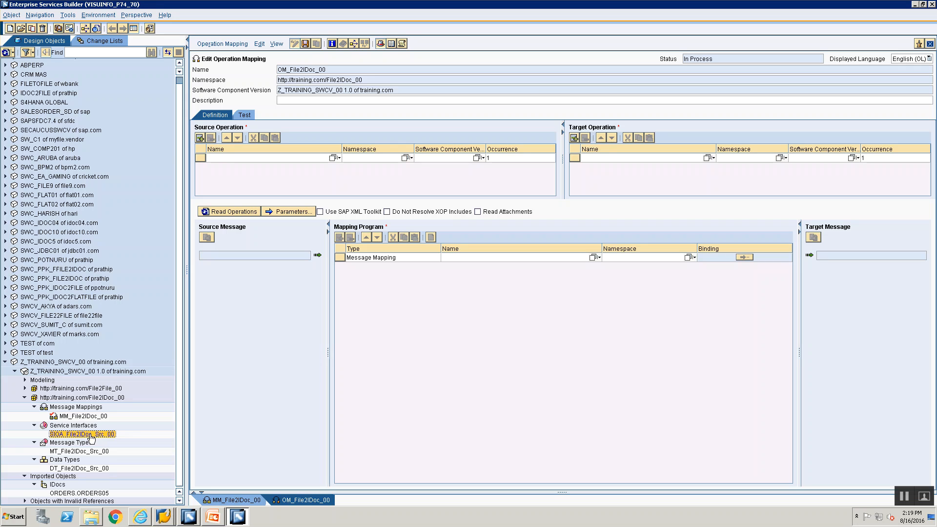
{"action": "left_click_drag", "start_coordinate": [90, 437], "coordinate": [332, 158]}
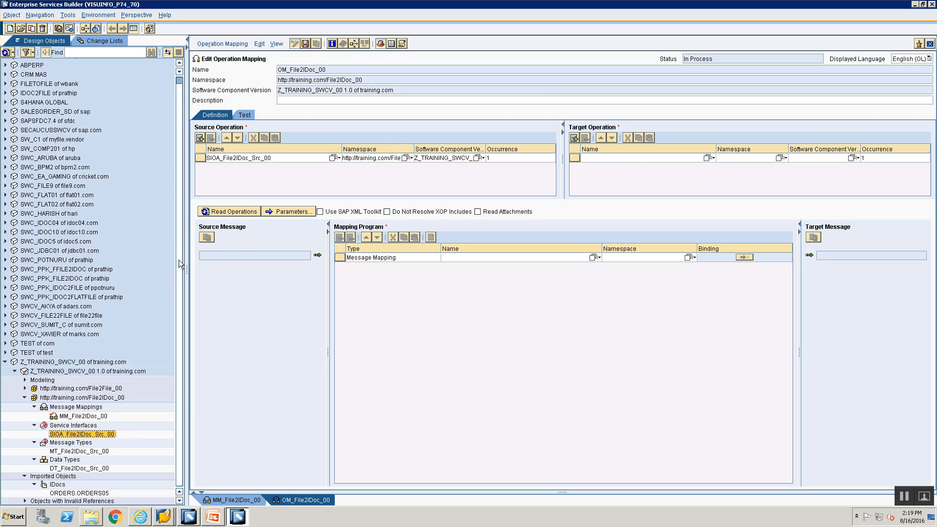
{"action": "left_click", "coordinate": [81, 493]}
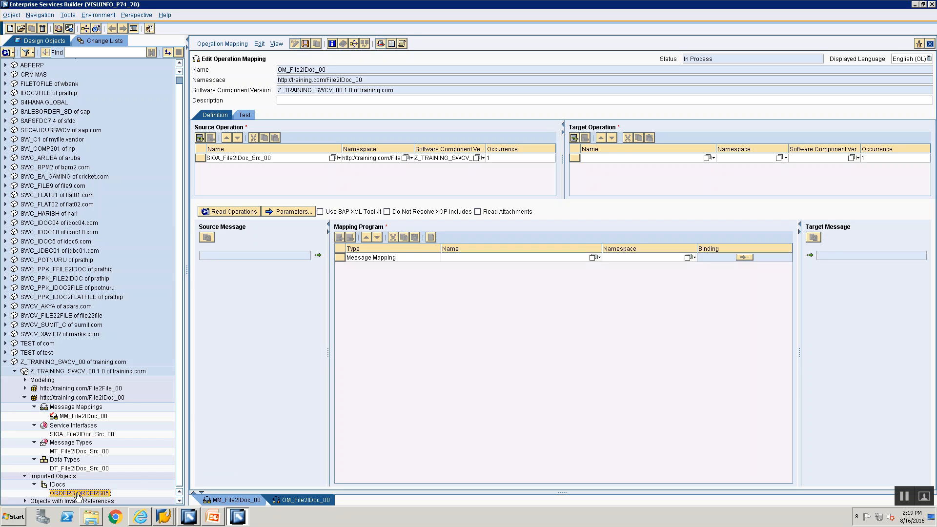
{"action": "left_click_drag", "start_coordinate": [78, 496], "coordinate": [698, 159]}
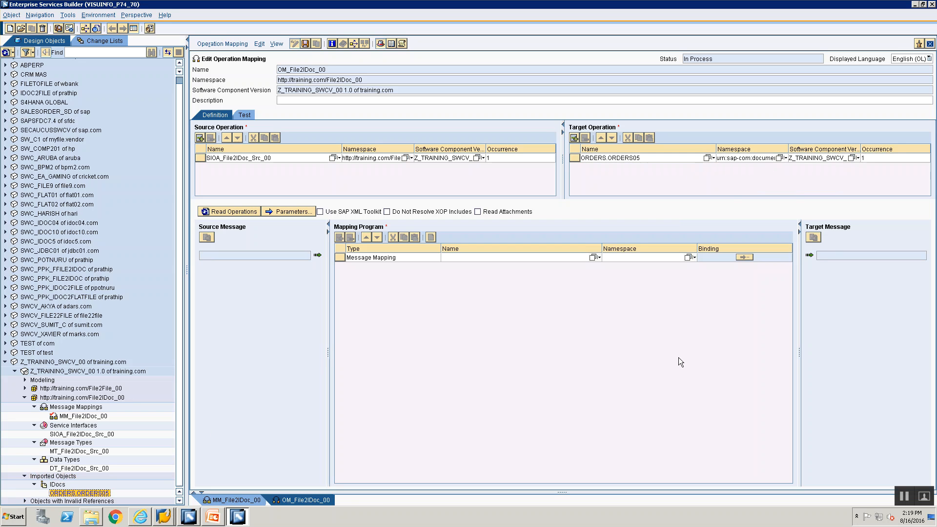
- Read the operations, assign MM_File2IDoc_00 as the mapping program and save the operation mapping
{"action": "left_click", "coordinate": [213, 211]}
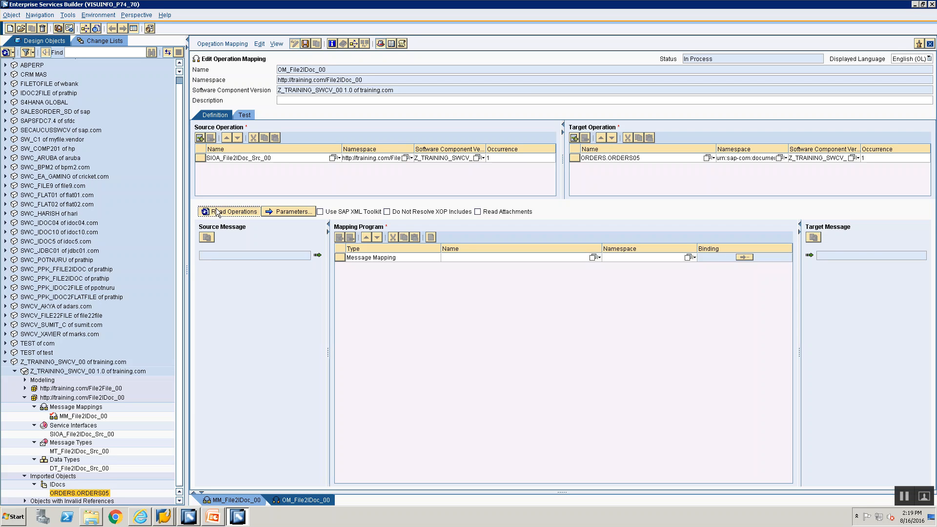
{"action": "left_click", "coordinate": [593, 258]}
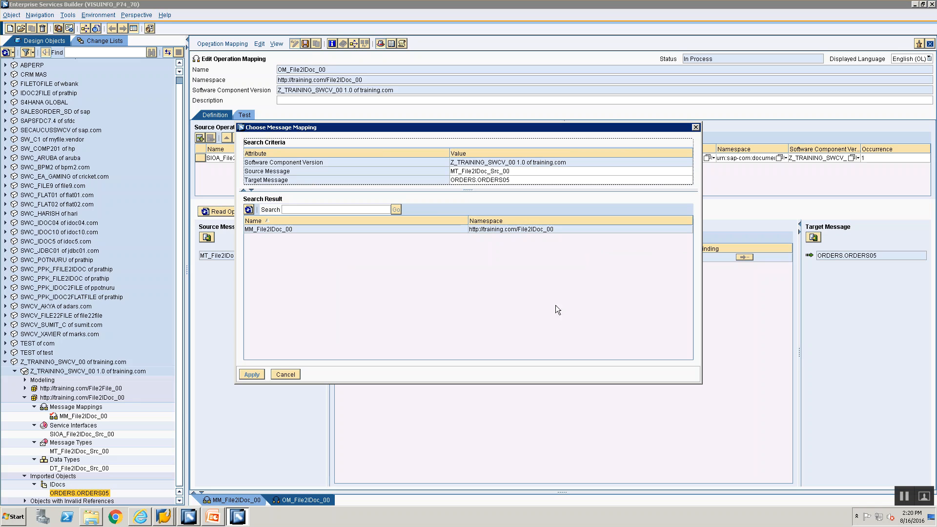
{"action": "left_click", "coordinate": [317, 229]}
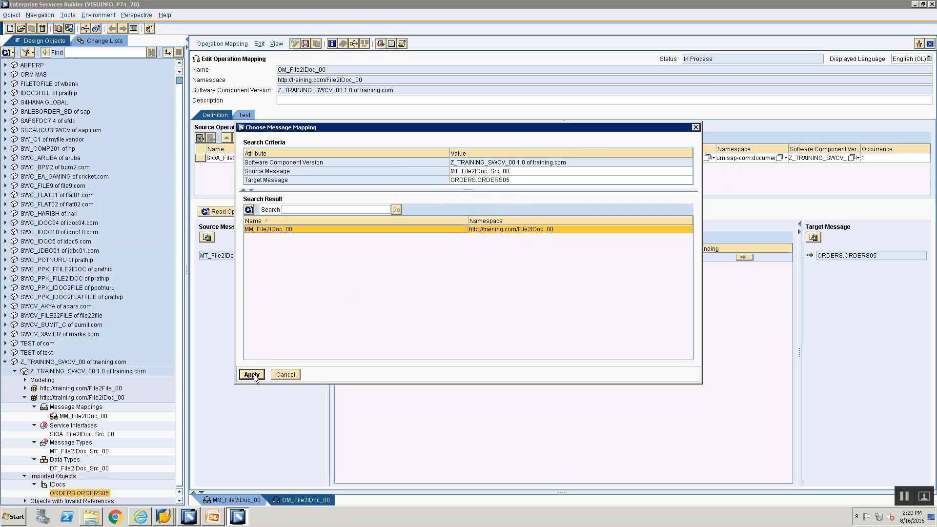
{"action": "left_click", "coordinate": [254, 374]}
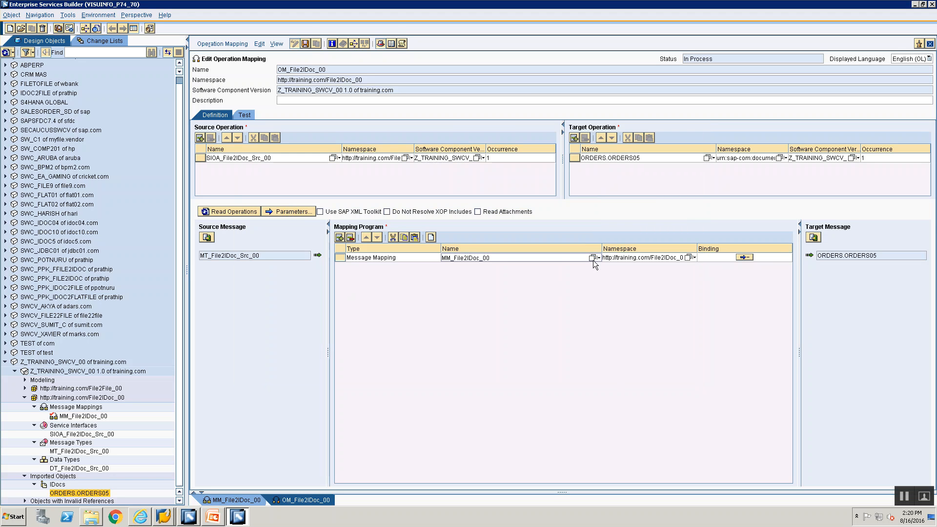
{"action": "key", "text": "ctrl+s"}
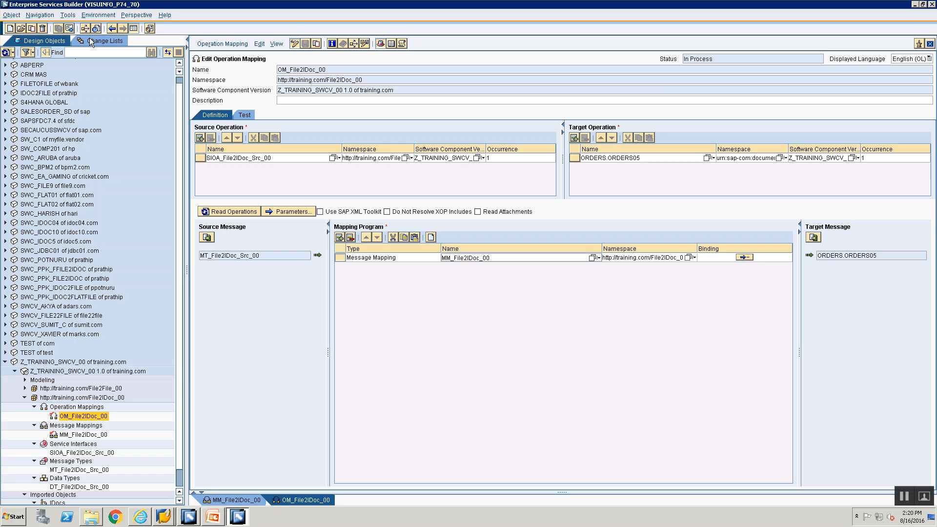
- Activate the standard change list of Z_TRAINING_SWCV_00 1.0 with MM_File2IDoc_00 and OM_File2IDoc_00
{"action": "left_click", "coordinate": [91, 42]}
{"action": "left_click", "coordinate": [15, 137]}
{"action": "left_click", "coordinate": [51, 149]}
{"action": "right_click", "coordinate": [51, 149]}
{"action": "left_click", "coordinate": [63, 161]}
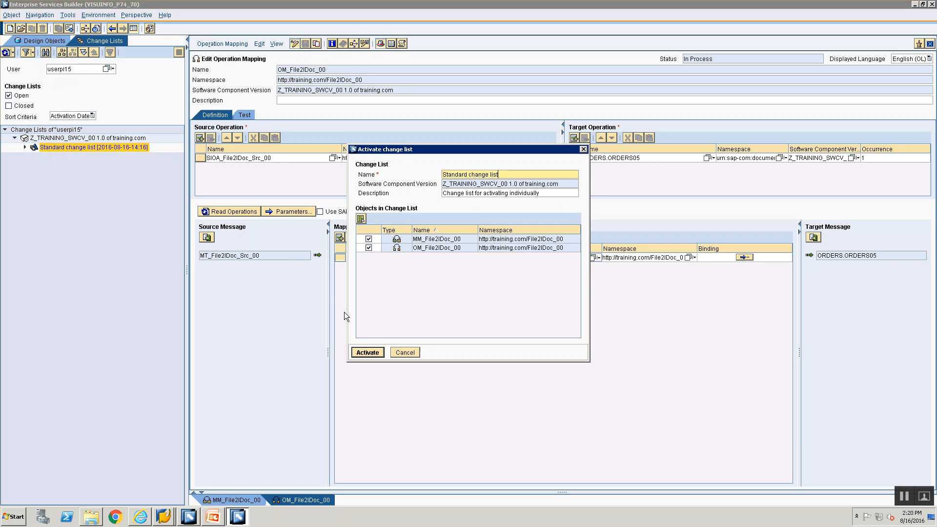
{"action": "left_click", "coordinate": [374, 353]}
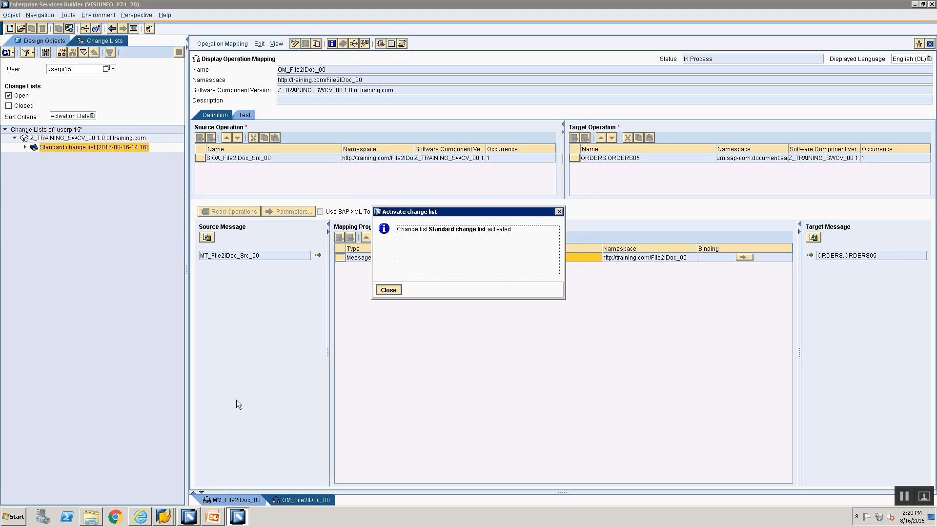
{"action": "left_click", "coordinate": [394, 290]}
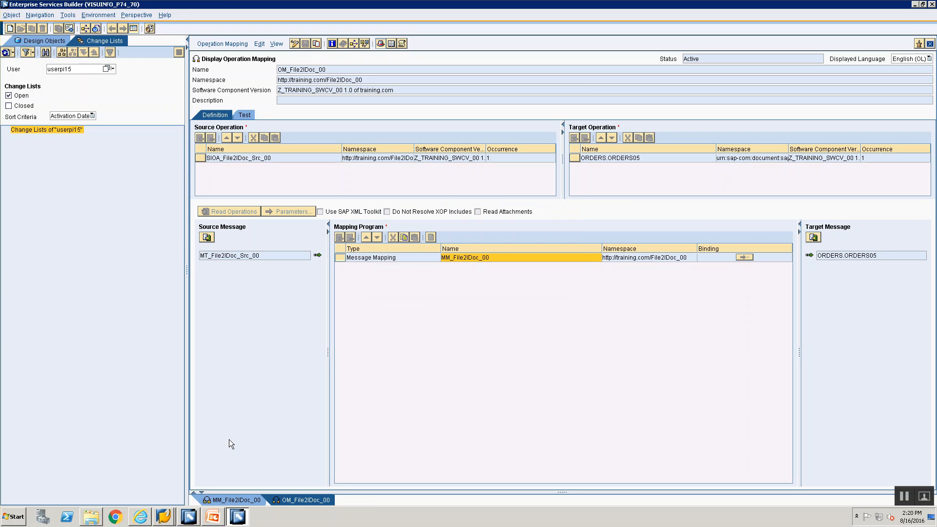
- Switch to SAP Logon 740 and open the ECC TEST system's logon screen to read its system ID
{"action": "left_click", "coordinate": [168, 517]}
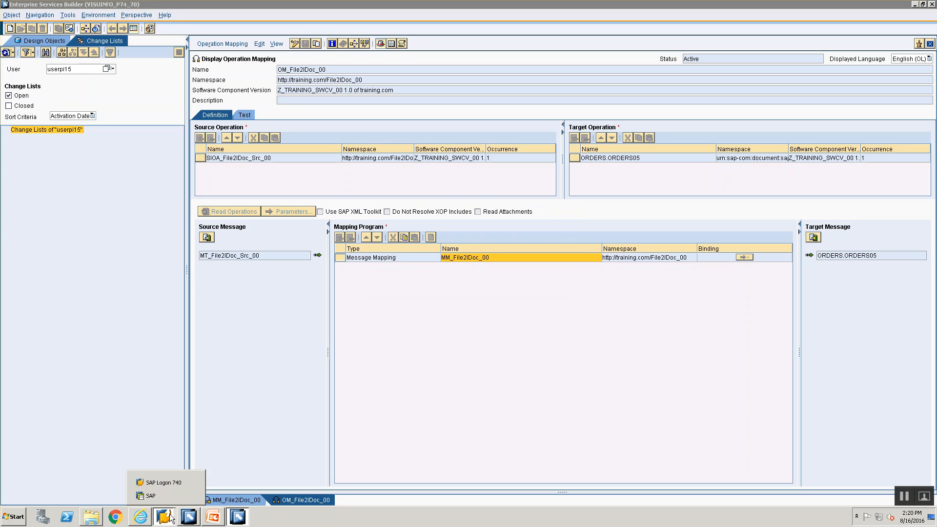
{"action": "left_click", "coordinate": [187, 518]}
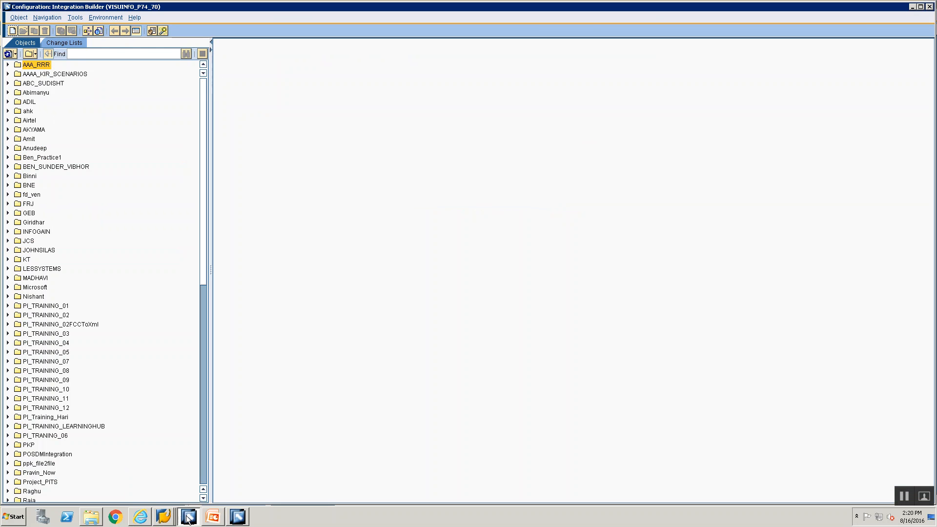
{"action": "left_click", "coordinate": [145, 518]}
{"action": "left_click", "coordinate": [161, 517]}
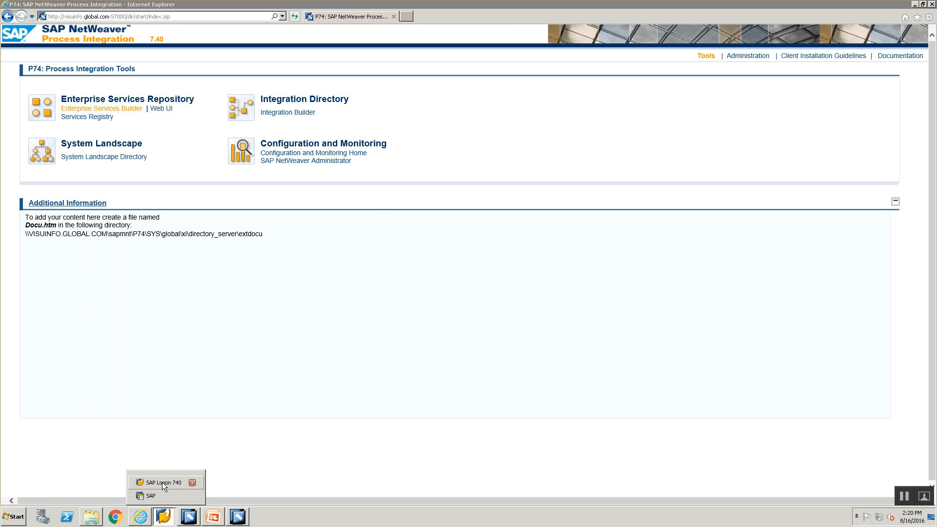
{"action": "left_click", "coordinate": [162, 482]}
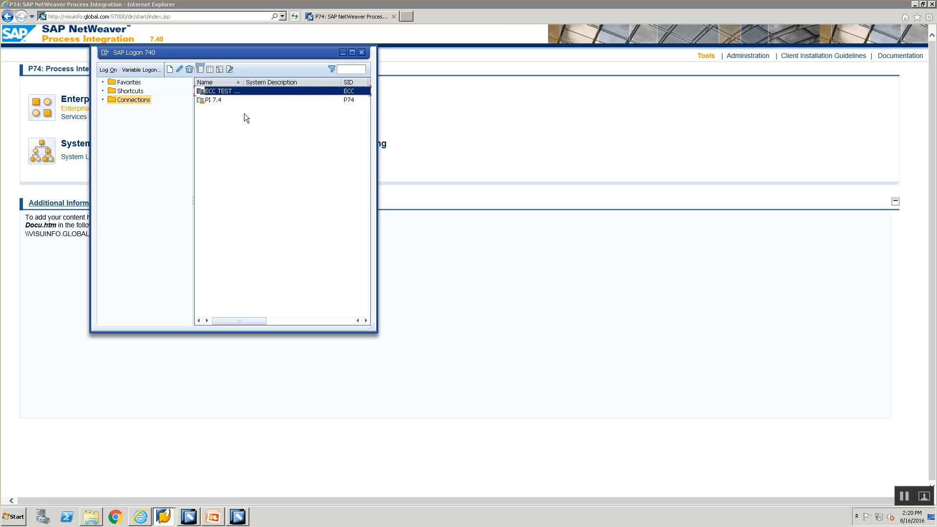
{"action": "double_click", "coordinate": [226, 95]}
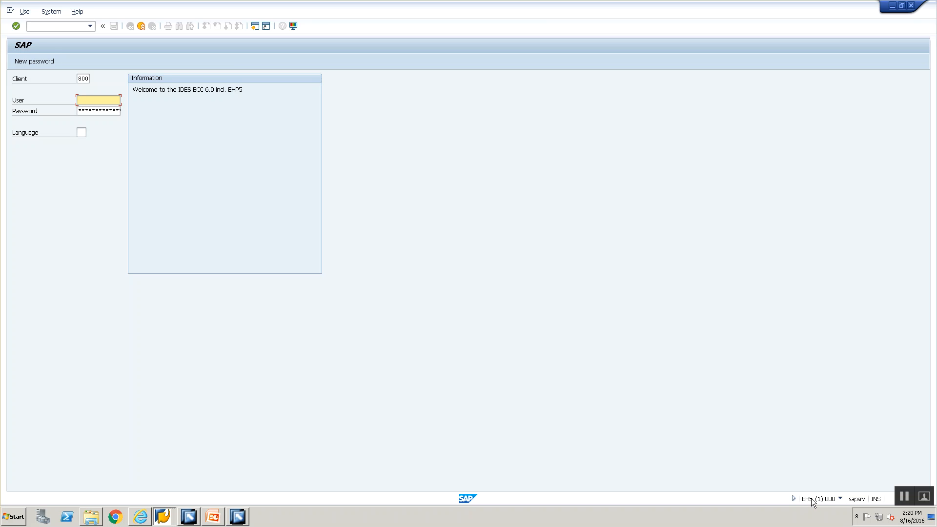
- Open the System Landscape Directory from the Process Integration tools page and log on with the user name and password
{"action": "left_click", "coordinate": [140, 516]}
{"action": "left_click", "coordinate": [125, 157]}
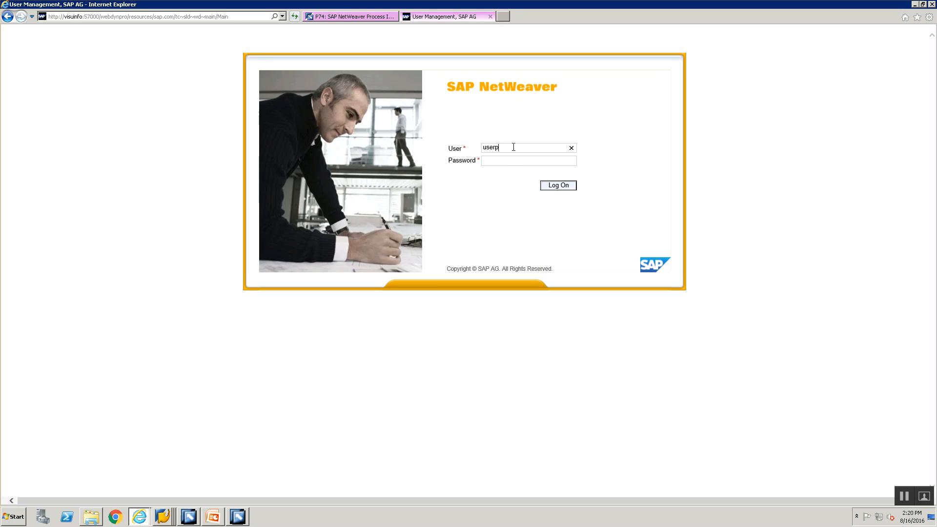
{"action": "key", "text": "BackSpace"}
{"action": "key", "text": "Return"}
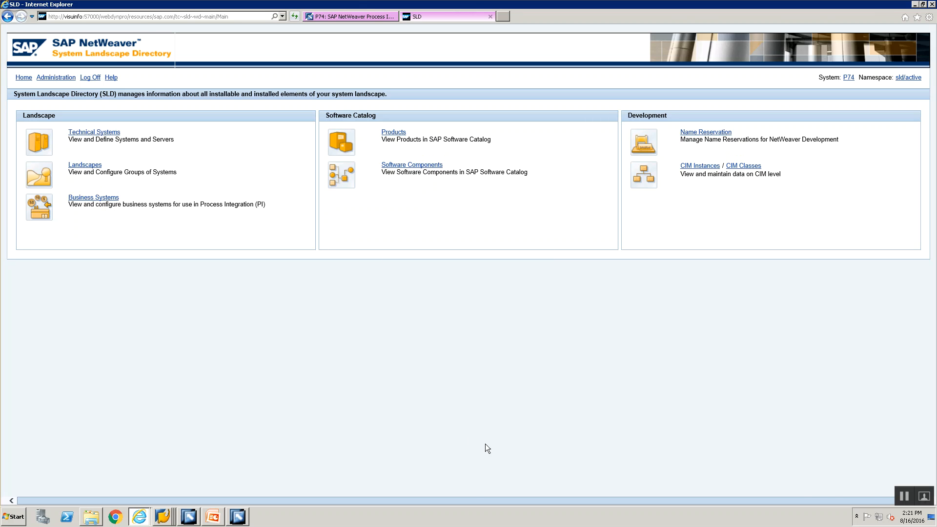
- Recheck the system ID on the ECC logon screen and filter the SLD technical systems by EH5
{"action": "key", "text": "alt+Tab"}
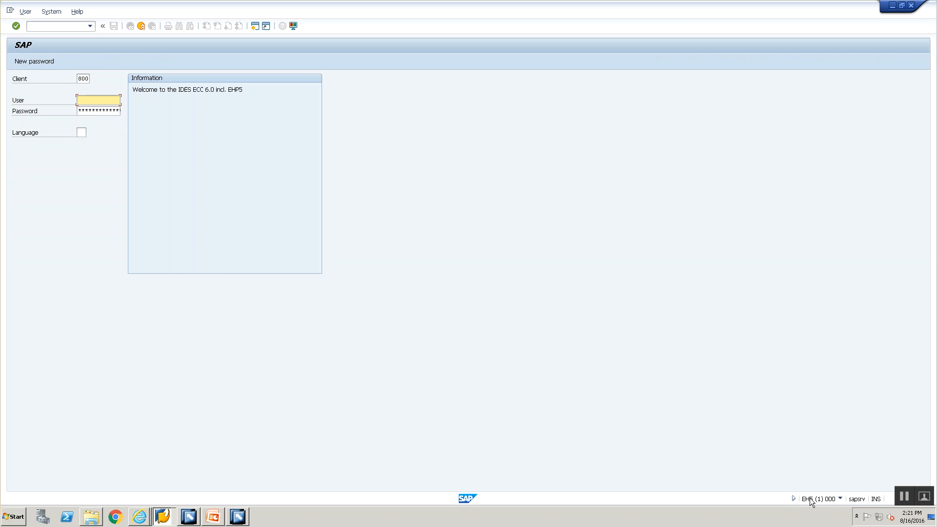
{"action": "key", "text": "alt+Tab"}
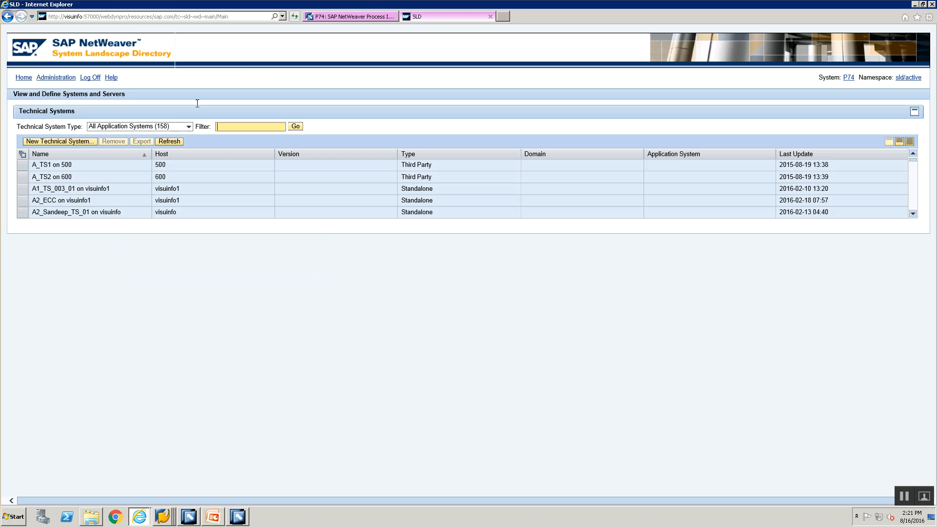
{"action": "type", "text": "H"}
{"action": "left_click", "coordinate": [23, 77]}
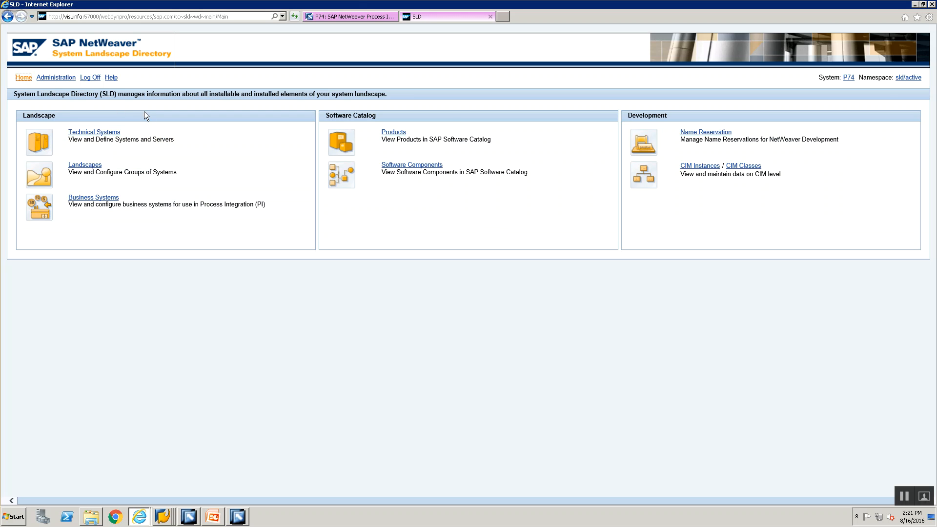
{"action": "left_click", "coordinate": [99, 132]}
{"action": "type", "text": "EH5"}
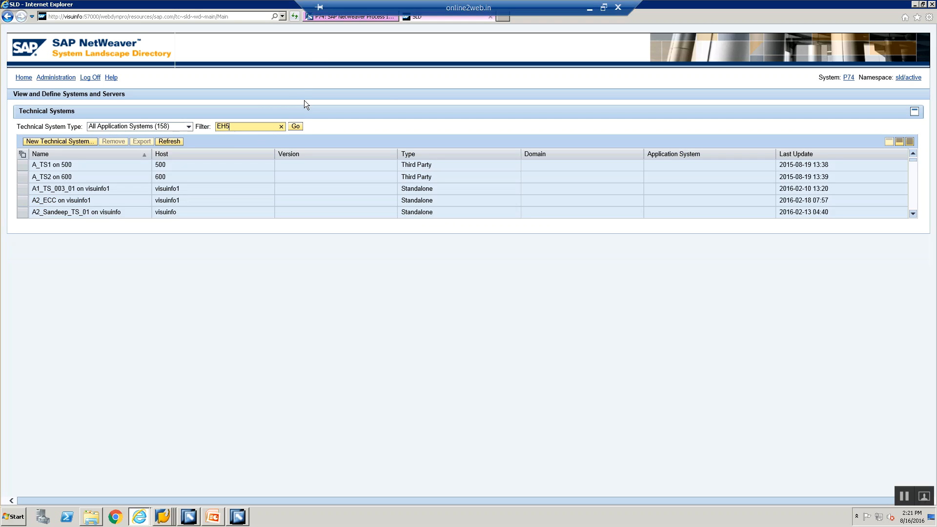
{"action": "left_click", "coordinate": [296, 127]}
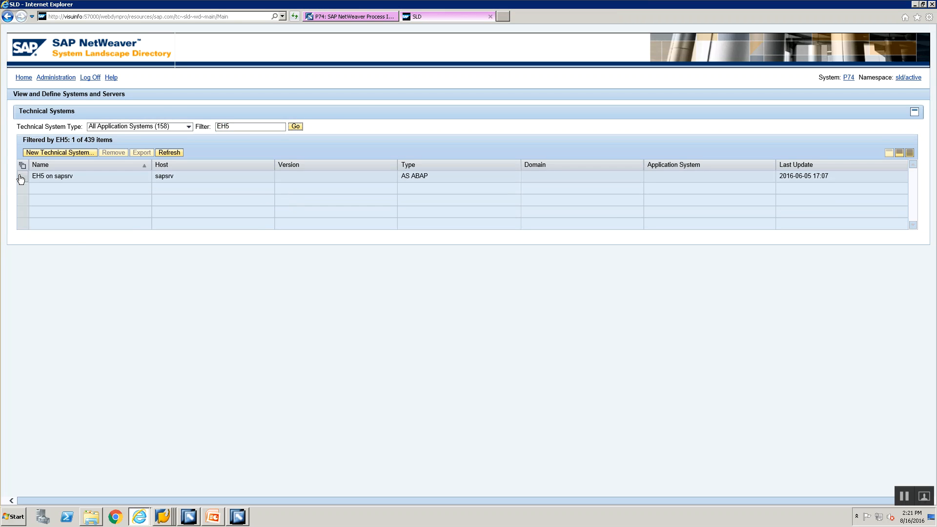
- Open business system EH5CLNT800 of the EH5 technical system and check the logical system name in its integration details
{"action": "left_click", "coordinate": [21, 177]}
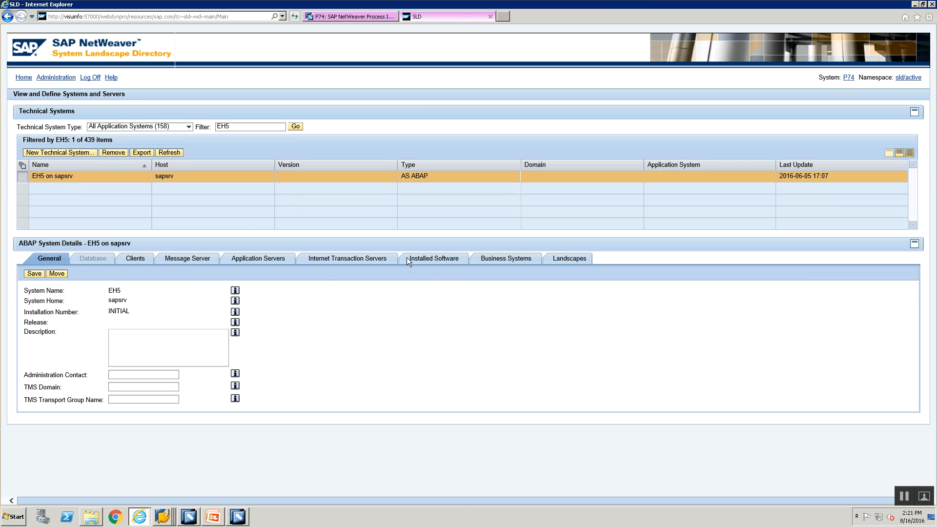
{"action": "left_click", "coordinate": [519, 259]}
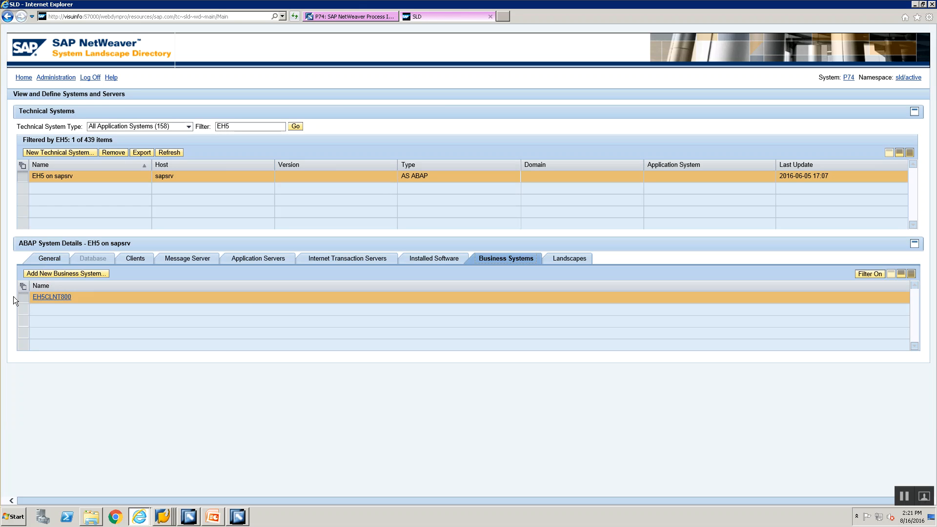
{"action": "left_click", "coordinate": [48, 298]}
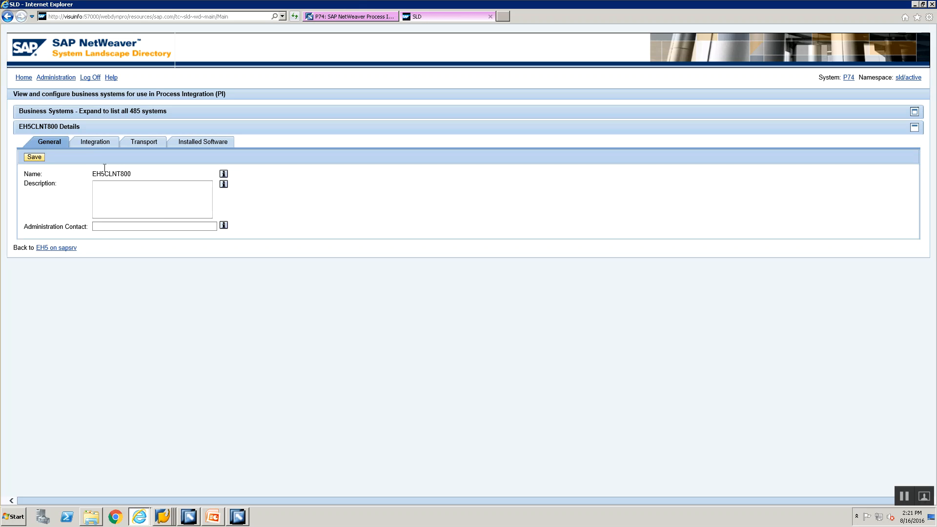
{"action": "left_click", "coordinate": [94, 142]}
{"action": "left_click_drag", "start_coordinate": [109, 231], "coordinate": [139, 231]}
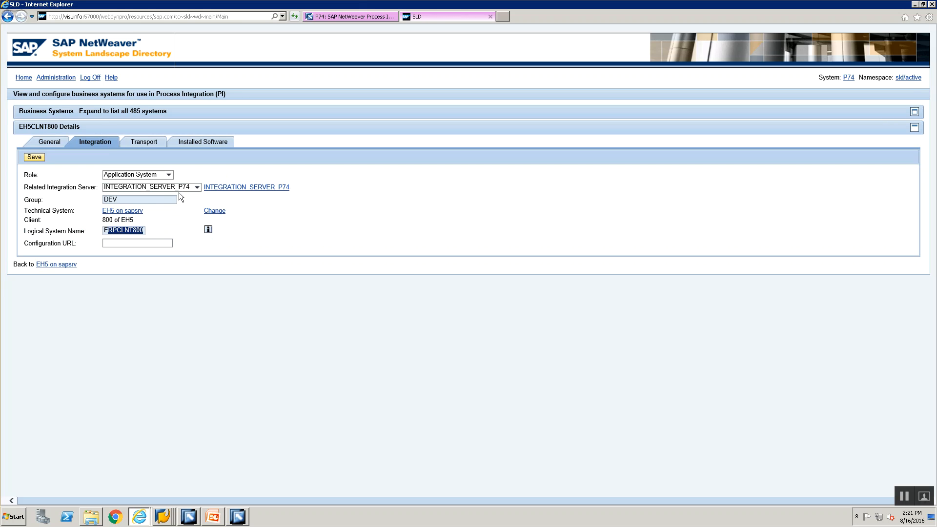
- Switch to PowerPoint to review the File 2 Idoc Steps slide, then return to the SLD and check the business system's name
{"action": "key", "text": "alt+Tab"}
{"action": "key", "text": "alt+Tab"}
{"action": "key", "text": "alt+Tab"}
{"action": "key", "text": "alt+Tab"}
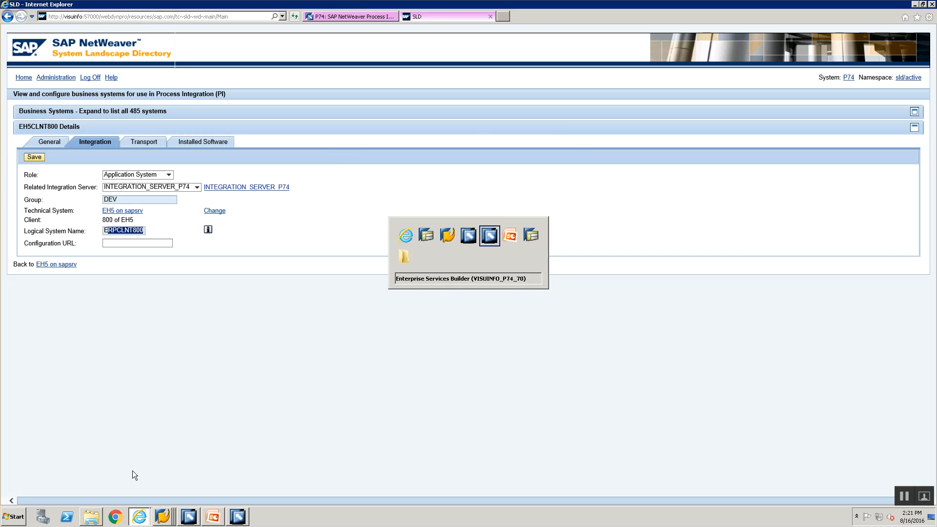
{"action": "key", "text": "alt+Tab"}
{"action": "left_click", "coordinate": [112, 313]}
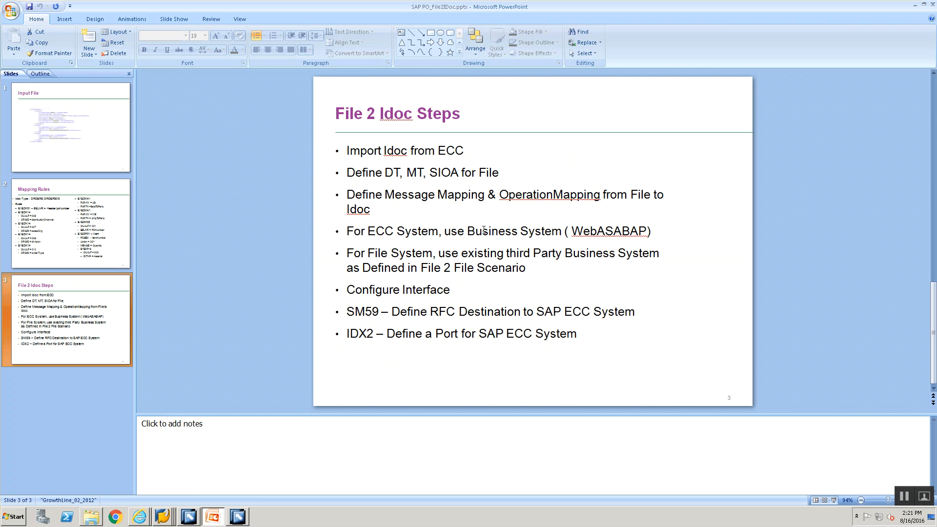
{"action": "key", "text": "alt+Tab"}
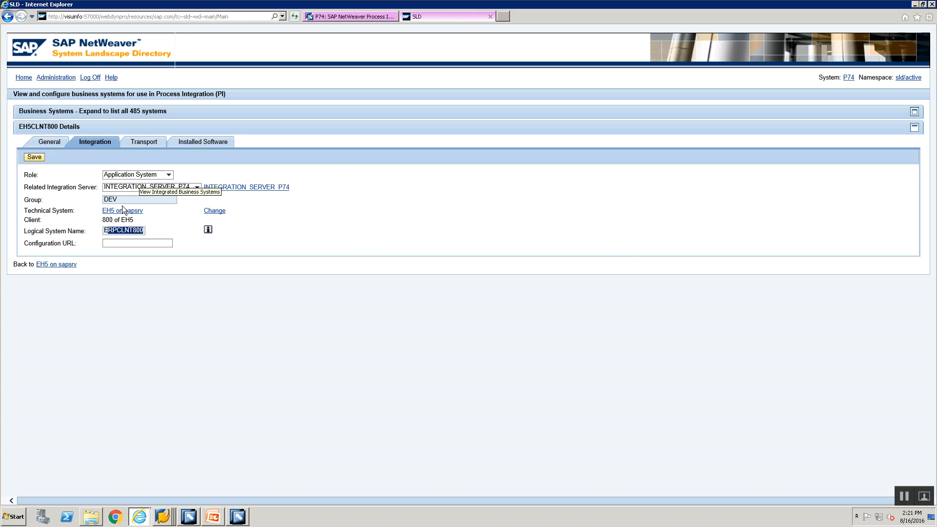
{"action": "left_click_drag", "start_coordinate": [18, 125], "coordinate": [48, 126]}
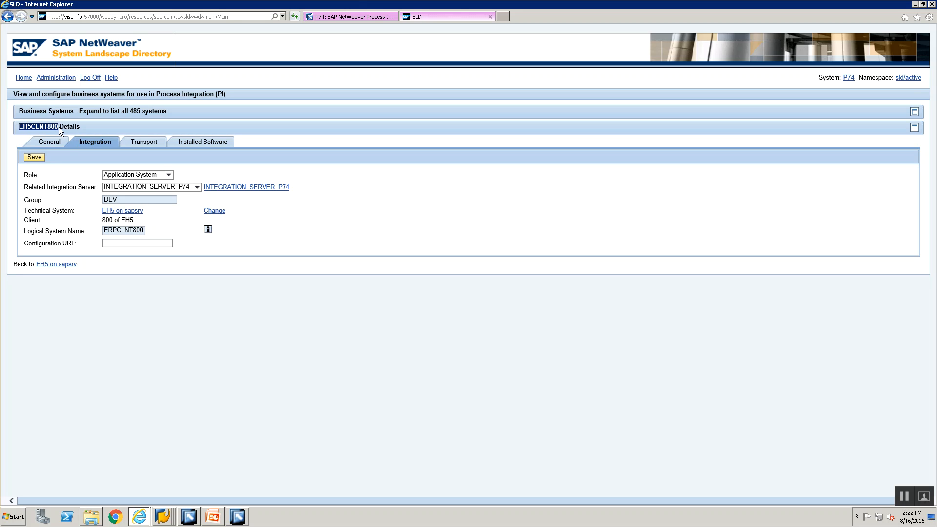
- Switch to the Integration Builder configuration and look for EH5CLNT800 among the business systems in the folder view
{"action": "left_click", "coordinate": [197, 516]}
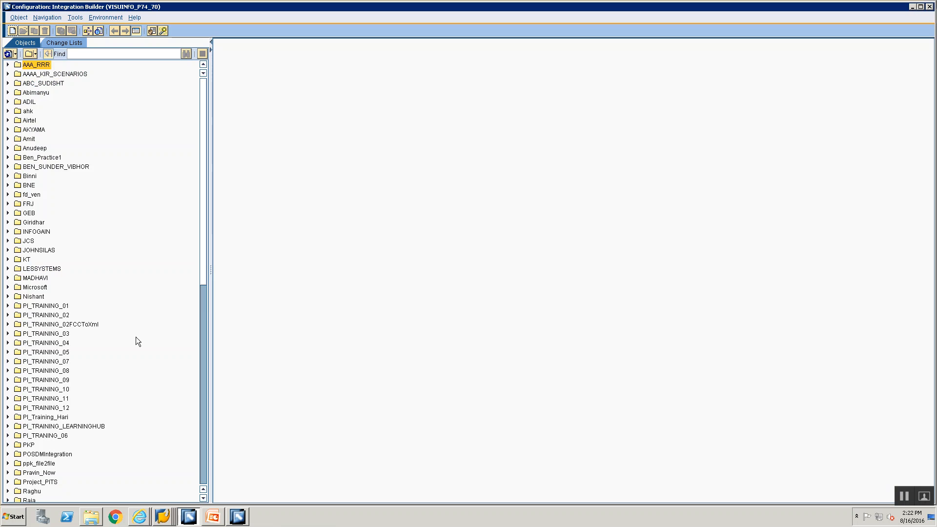
{"action": "scroll", "coordinate": [39, 428], "scroll_direction": "down", "scroll_amount": 2}
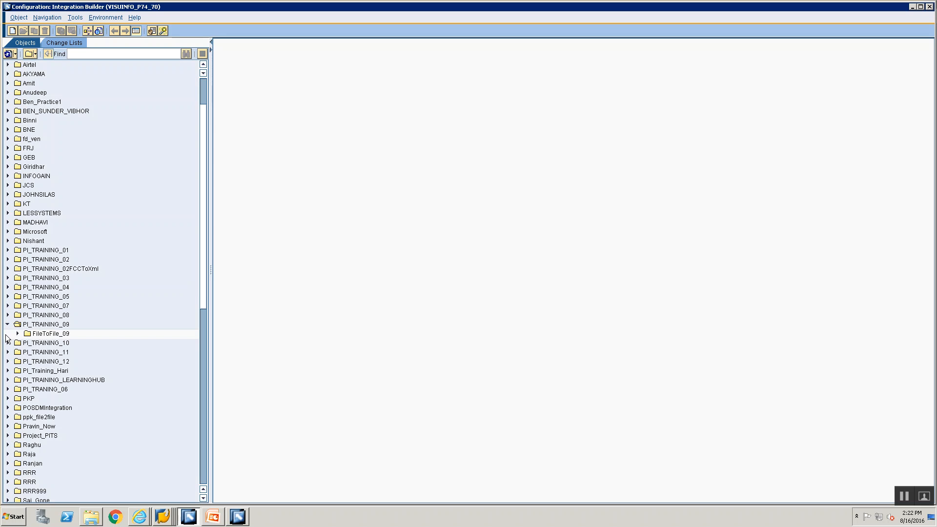
{"action": "scroll", "coordinate": [9, 331], "scroll_direction": "down", "scroll_amount": 1}
{"action": "scroll", "coordinate": [18, 374], "scroll_direction": "down", "scroll_amount": 12}
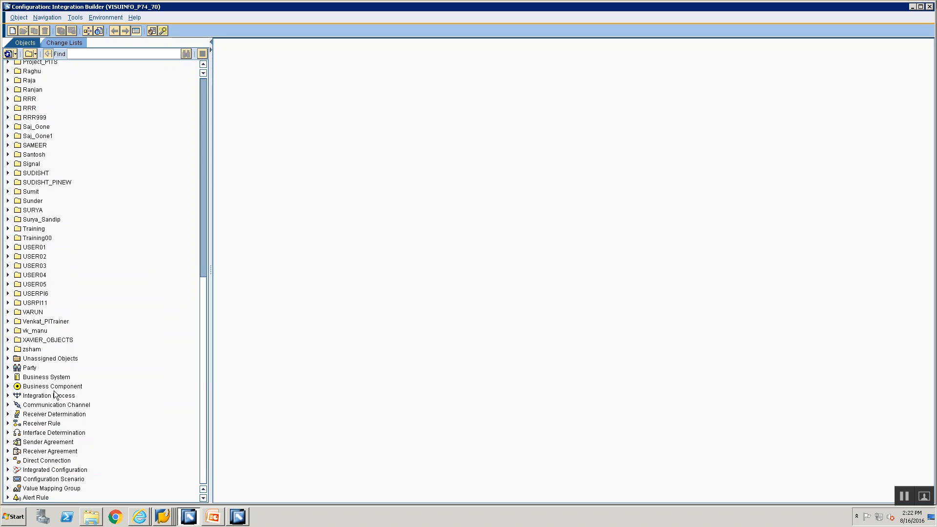
{"action": "left_click", "coordinate": [8, 376]}
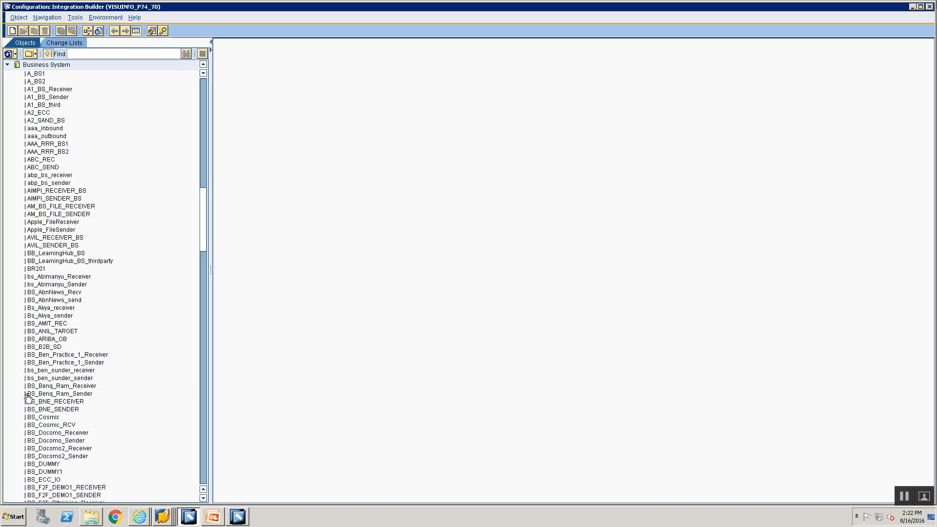
{"action": "scroll", "coordinate": [98, 269], "scroll_direction": "down", "scroll_amount": 5}
{"action": "scroll", "coordinate": [95, 330], "scroll_direction": "down", "scroll_amount": 20}
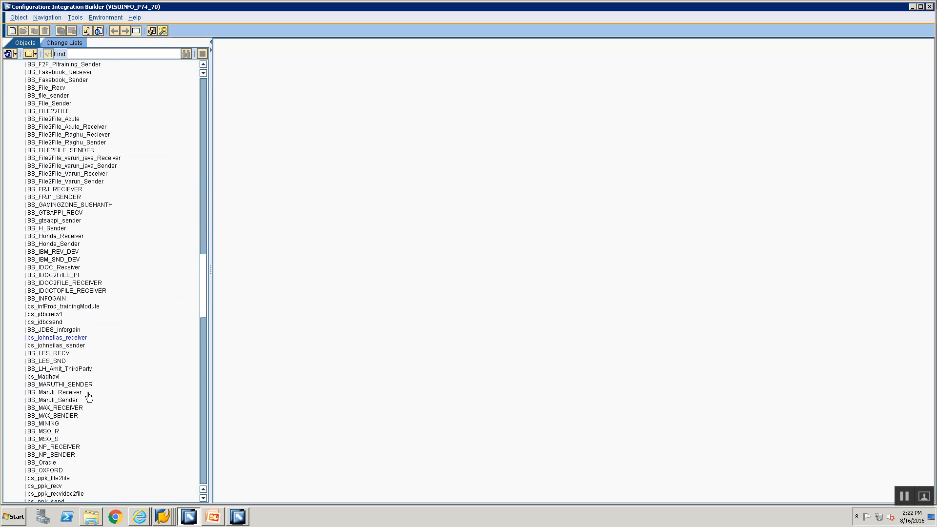
{"action": "scroll", "coordinate": [88, 394], "scroll_direction": "down", "scroll_amount": 11}
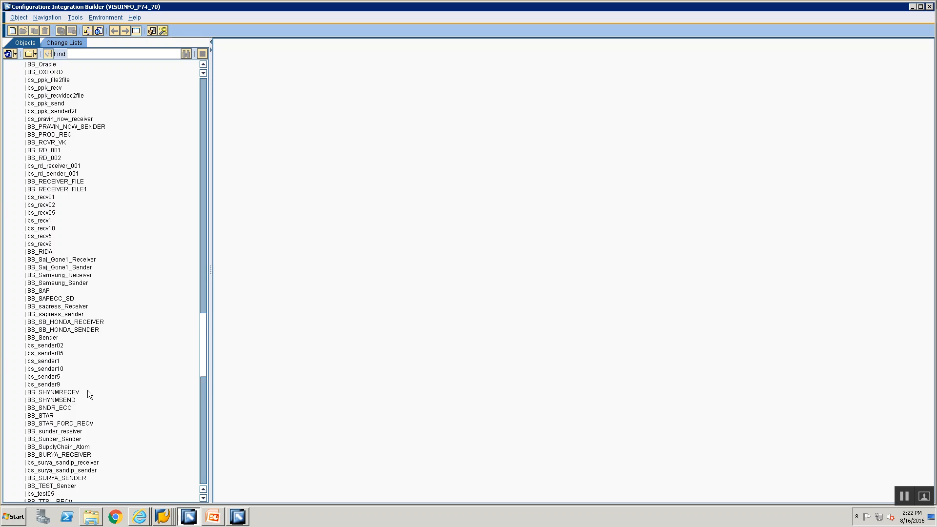
{"action": "scroll", "coordinate": [88, 394], "scroll_direction": "down", "scroll_amount": 8}
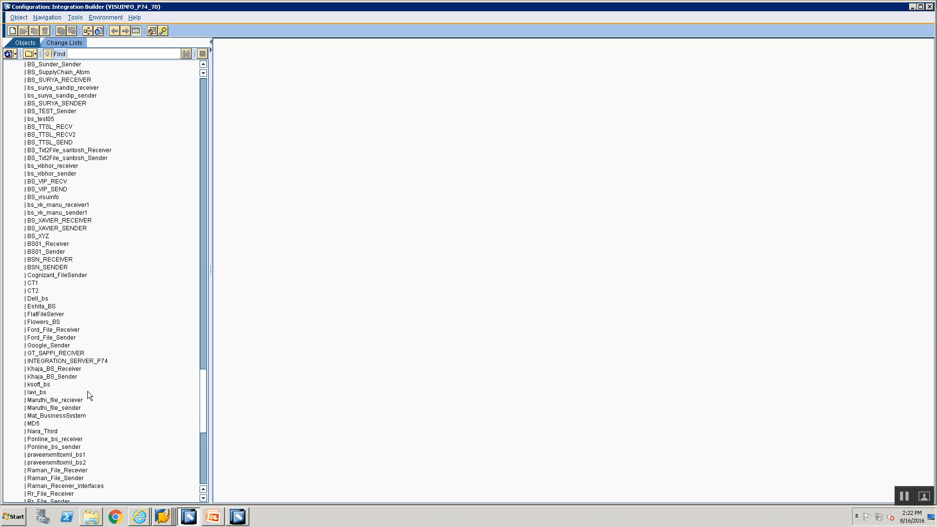
{"action": "scroll", "coordinate": [84, 382], "scroll_direction": "down", "scroll_amount": 5}
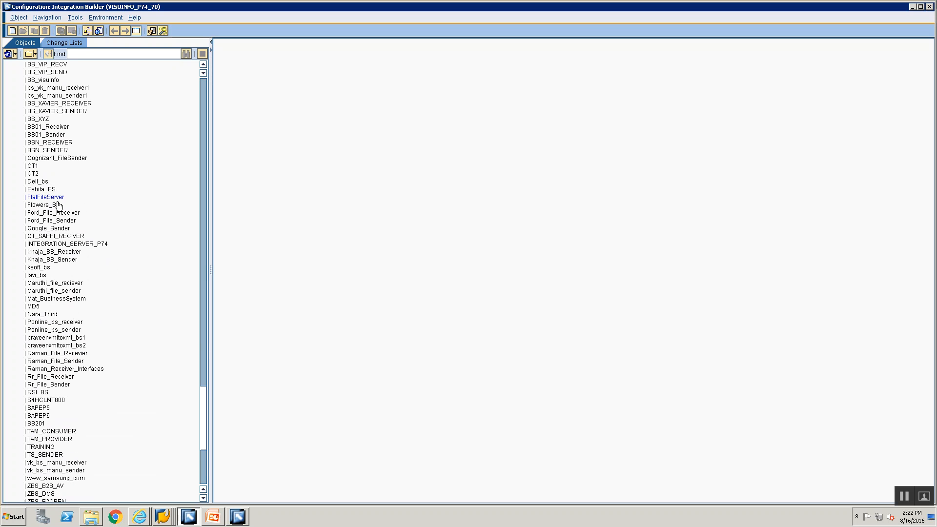
{"action": "scroll", "coordinate": [67, 219], "scroll_direction": "up", "scroll_amount": 1}
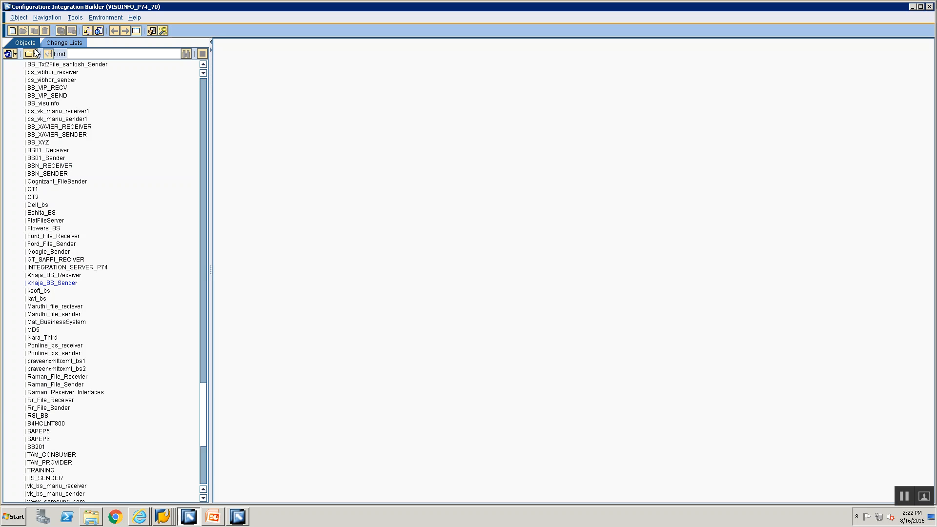
- Change to the object view and locate EH5CLNT800 among the business systems under Communication Component Without Party
{"action": "left_click", "coordinate": [37, 56]}
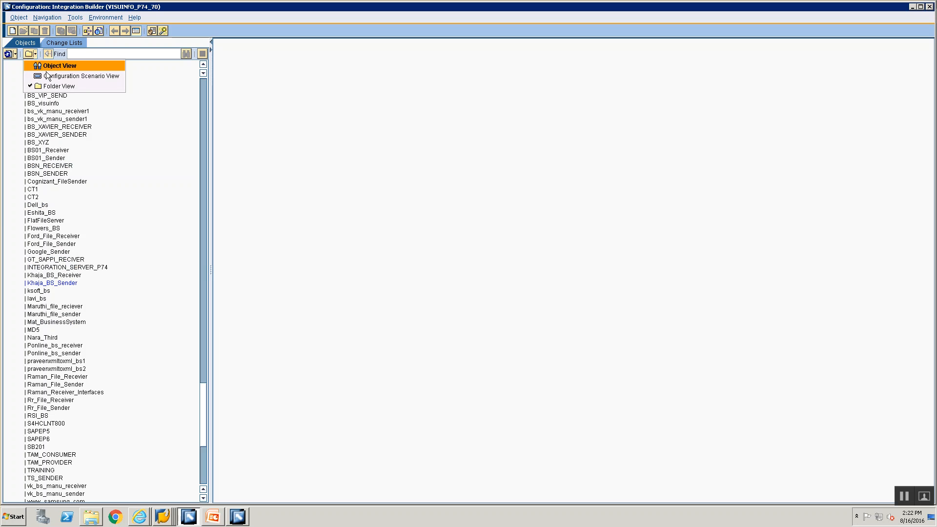
{"action": "left_click", "coordinate": [47, 68]}
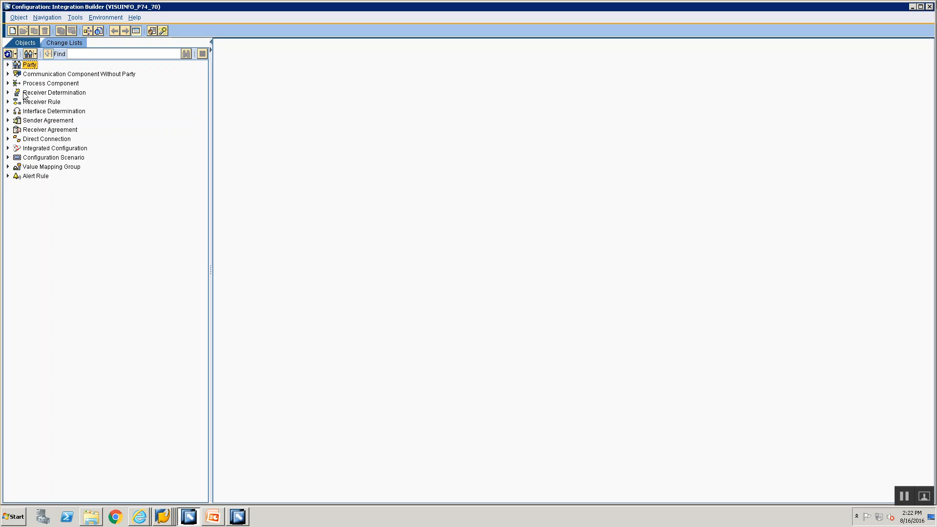
{"action": "left_click", "coordinate": [36, 54]}
{"action": "left_click", "coordinate": [40, 65]}
{"action": "left_click", "coordinate": [7, 73]}
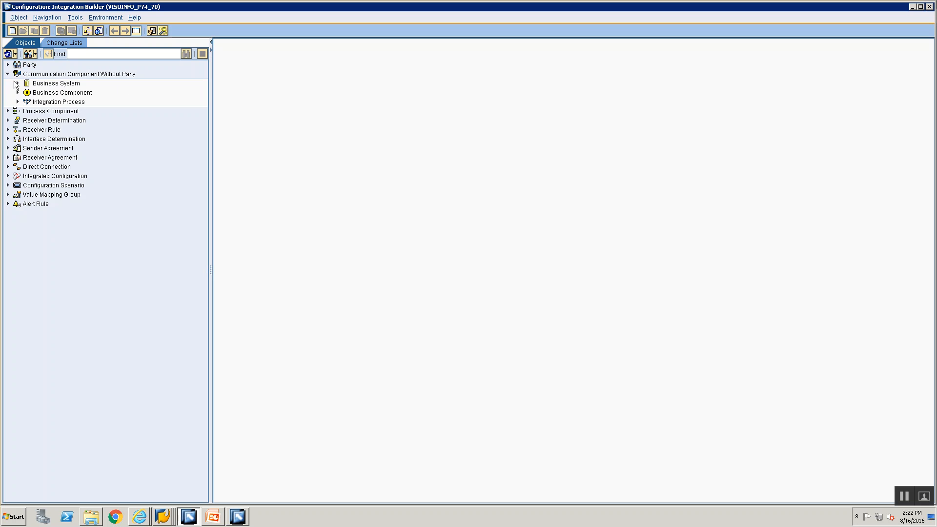
{"action": "left_click", "coordinate": [18, 83]}
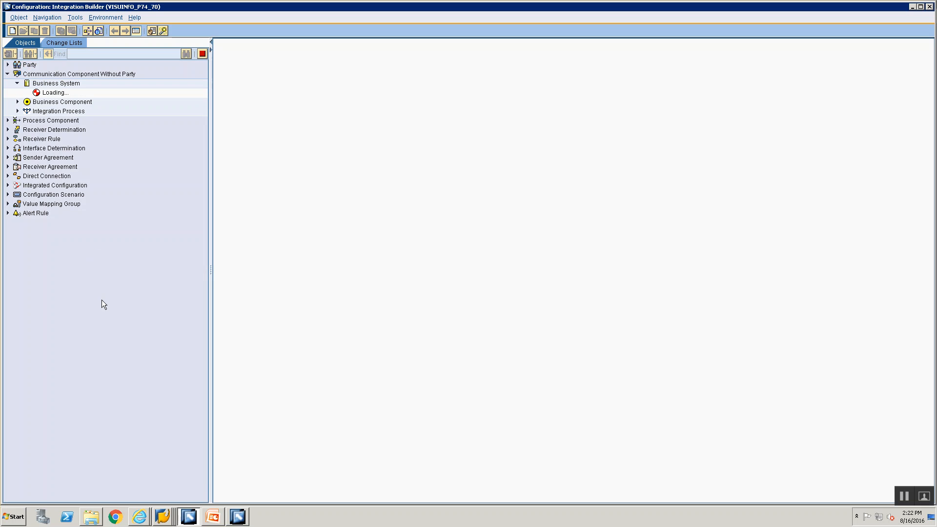
{"action": "scroll", "coordinate": [95, 293], "scroll_direction": "down", "scroll_amount": 20}
{"action": "scroll", "coordinate": [88, 279], "scroll_direction": "down", "scroll_amount": 20}
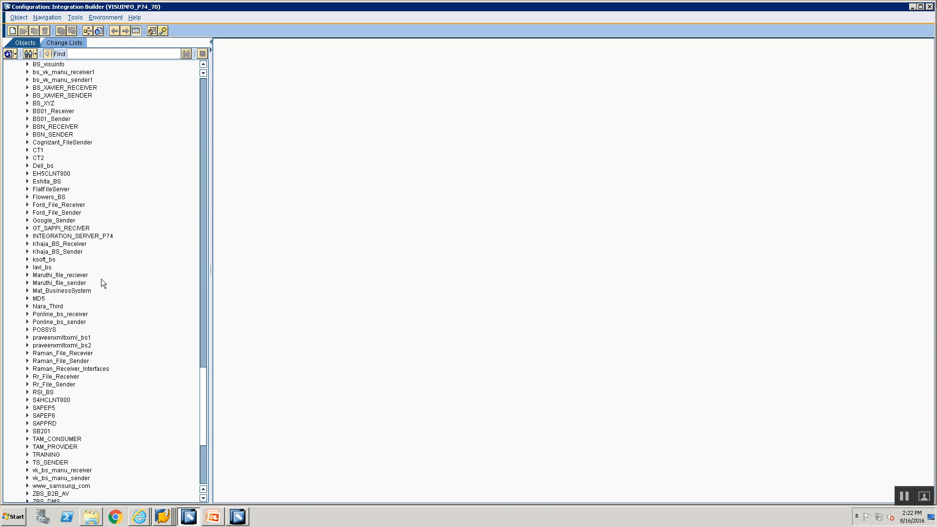
{"action": "scroll", "coordinate": [102, 280], "scroll_direction": "up", "scroll_amount": 1}
- Move the business system EH5CLNT800 to the Training00 folder
{"action": "left_click", "coordinate": [35, 198]}
{"action": "right_click", "coordinate": [35, 200]}
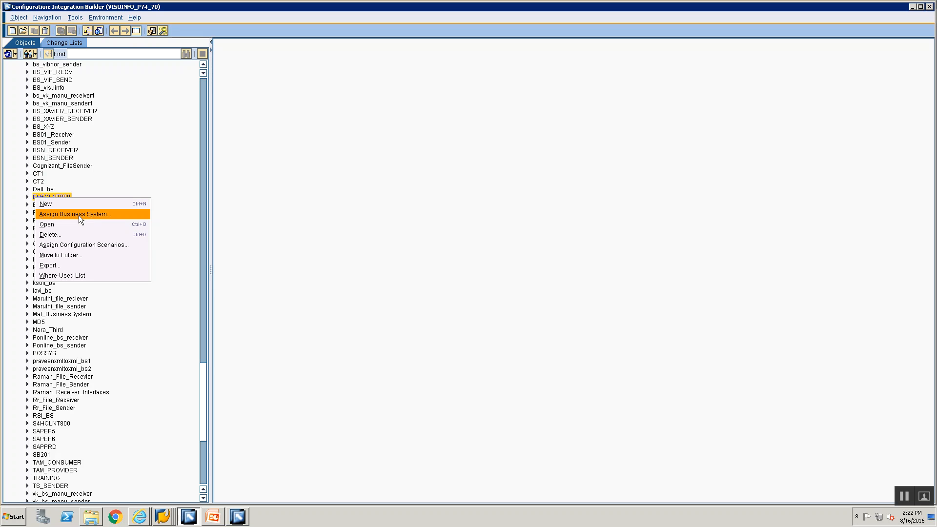
{"action": "left_click", "coordinate": [76, 255]}
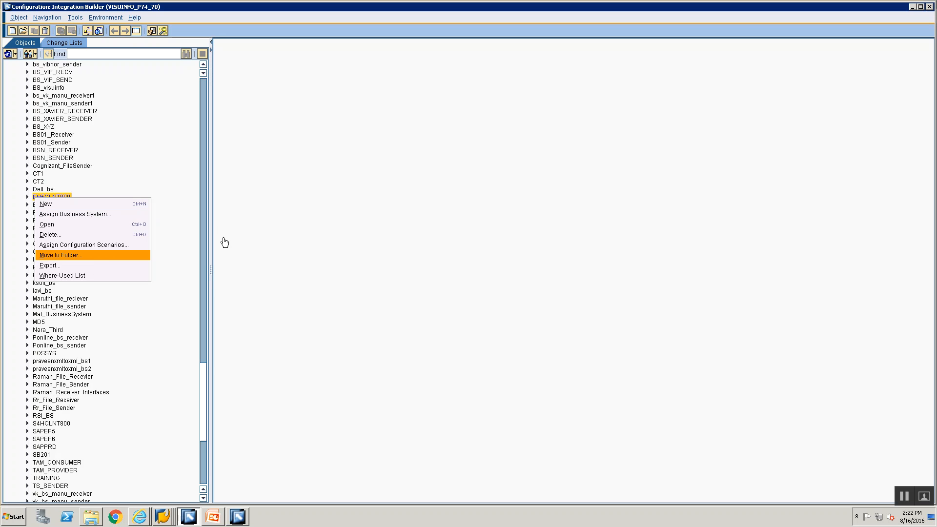
{"action": "scroll", "coordinate": [288, 300], "scroll_direction": "down", "scroll_amount": 15}
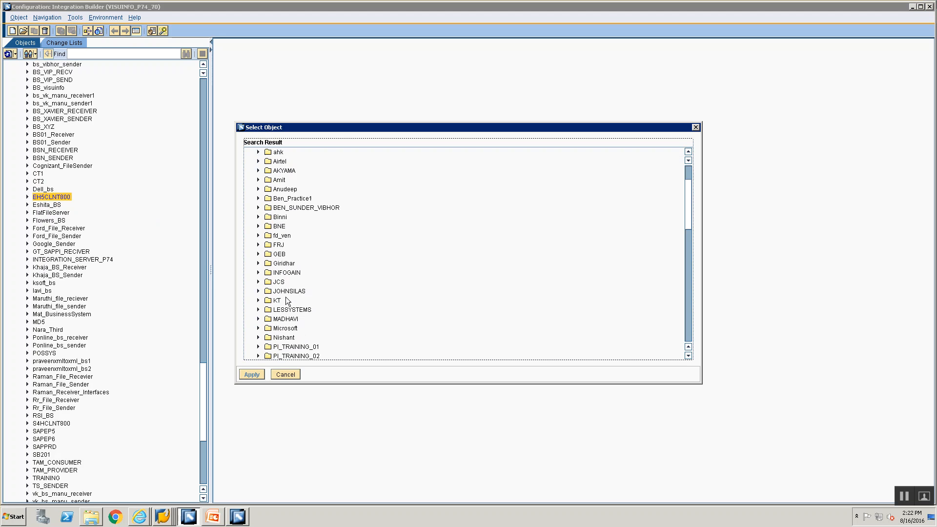
{"action": "scroll", "coordinate": [287, 300], "scroll_direction": "down", "scroll_amount": 7}
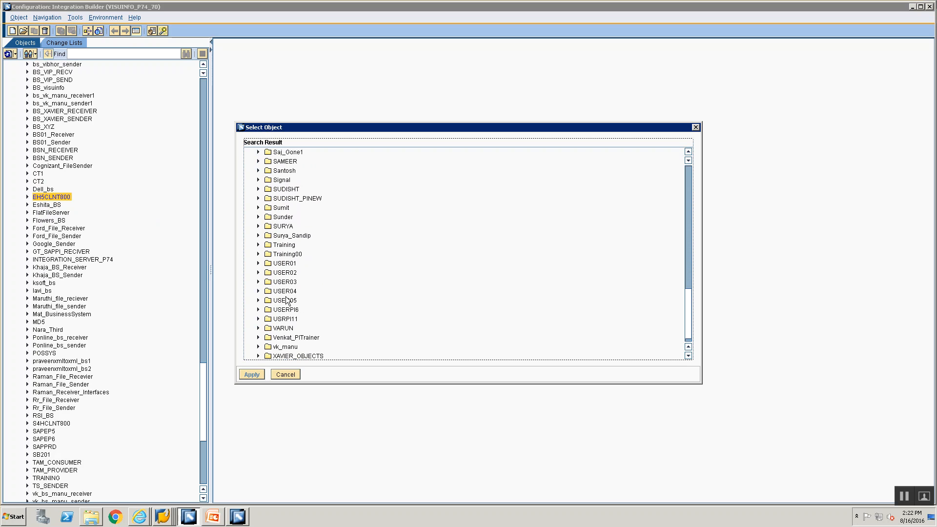
{"action": "left_click", "coordinate": [287, 243]}
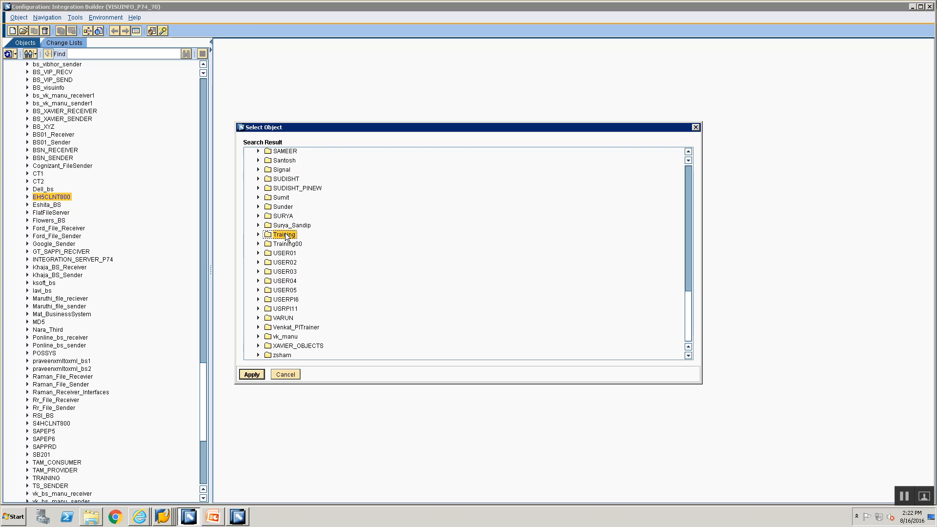
{"action": "left_click", "coordinate": [258, 243]}
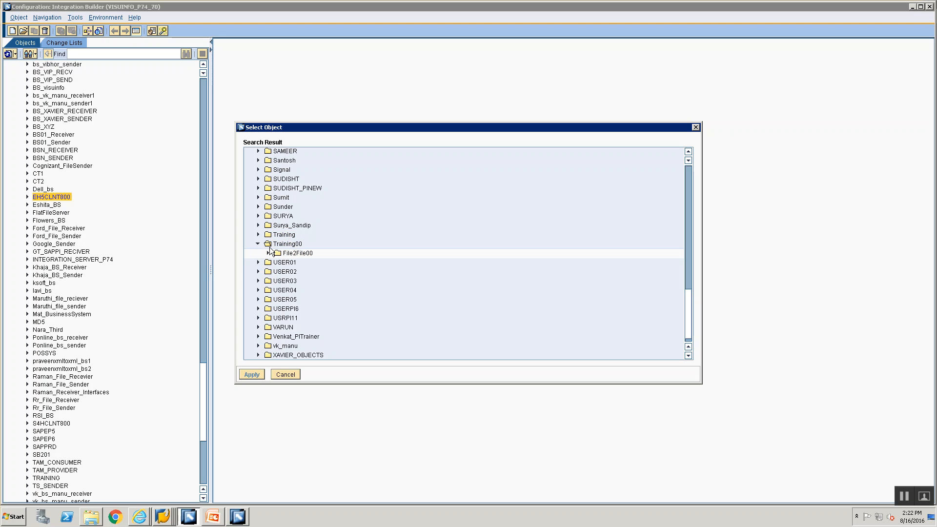
{"action": "left_click", "coordinate": [252, 375]}
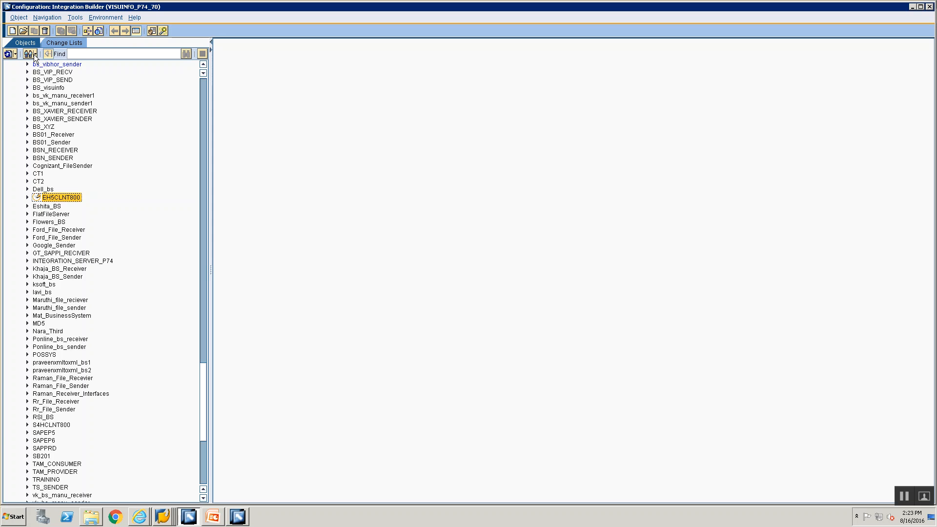
- Return to the folder view and expand Training00 to check that it contains EH5CLNT800
{"action": "left_click", "coordinate": [34, 56]}
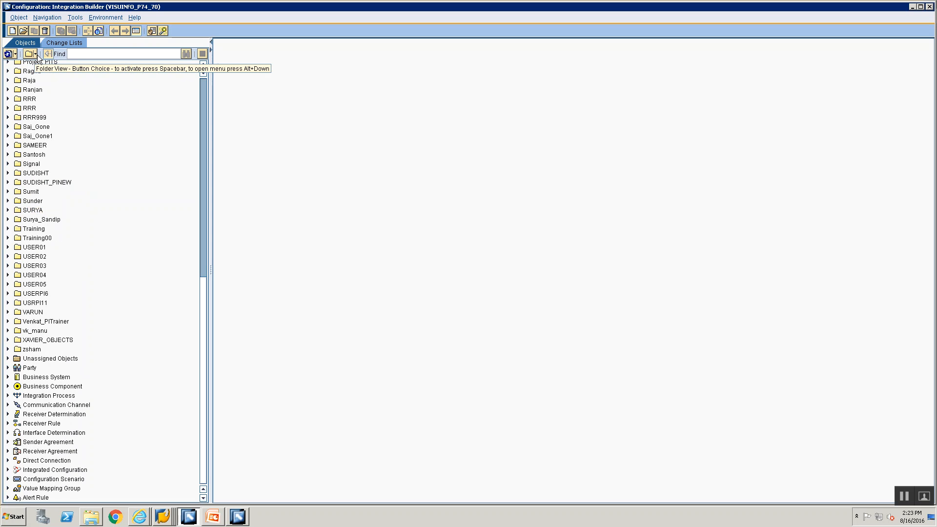
{"action": "left_click", "coordinate": [36, 55]}
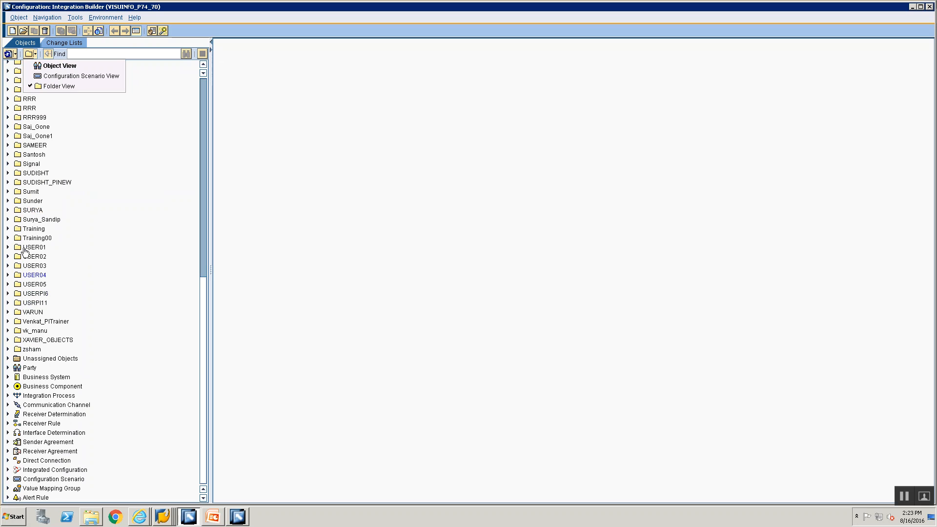
{"action": "left_click", "coordinate": [25, 239]}
{"action": "left_click", "coordinate": [7, 238]}
{"action": "left_click", "coordinate": [7, 230]}
{"action": "left_click", "coordinate": [7, 230]}
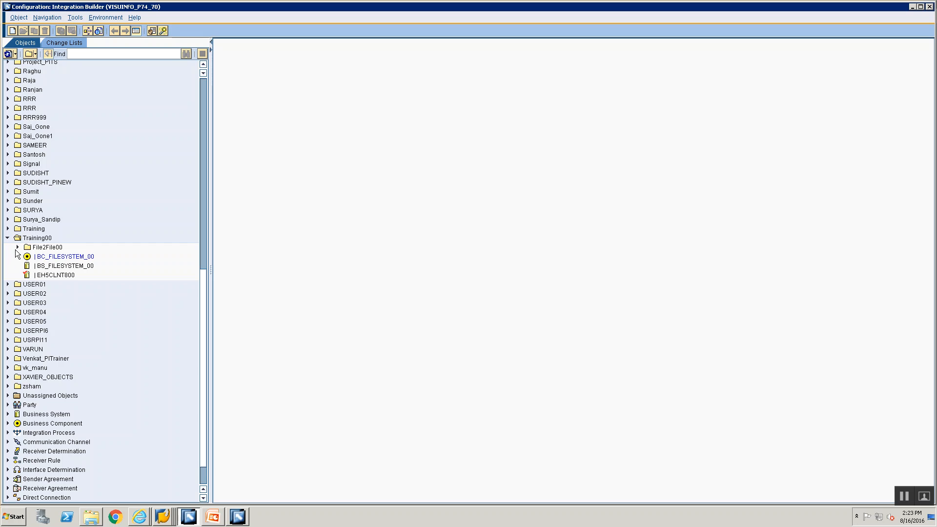
{"action": "left_click", "coordinate": [55, 277]}
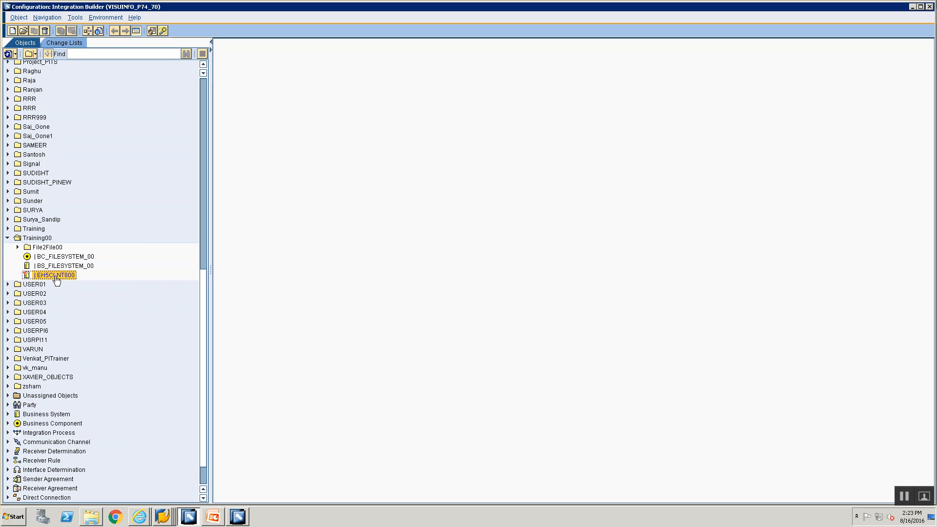
- Create a subfolder named File2IDoc00 under the Training00 folder
{"action": "left_click", "coordinate": [30, 240]}
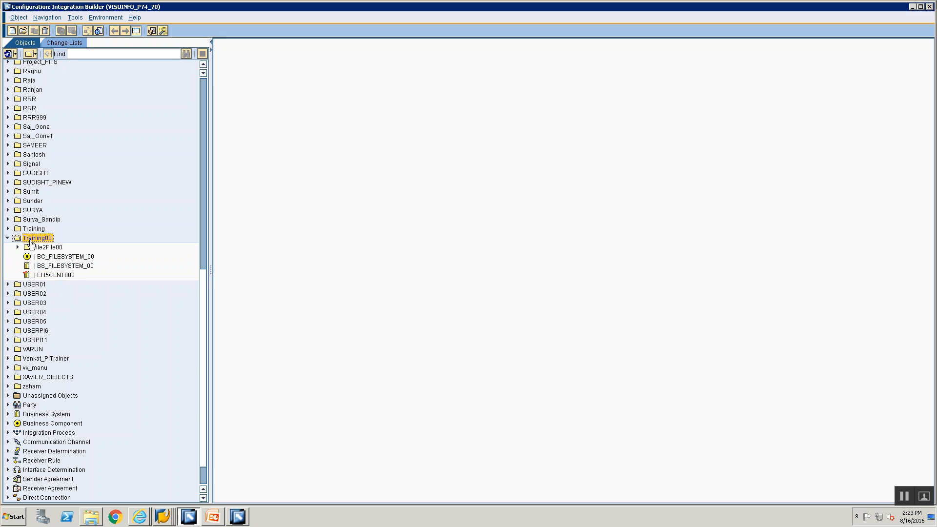
{"action": "right_click", "coordinate": [30, 239]}
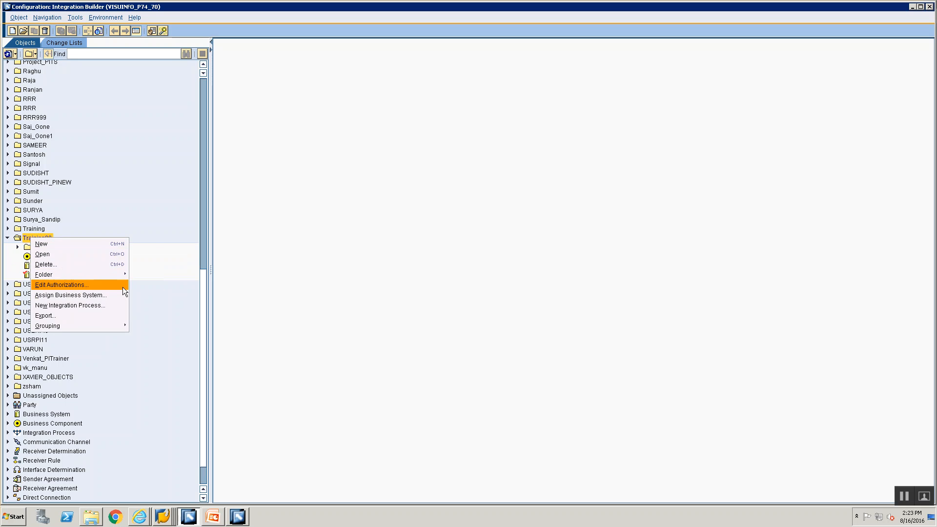
{"action": "left_click", "coordinate": [142, 275]}
{"action": "type", "text": "File2IDo0"}
{"action": "key", "text": "BackSpace"}
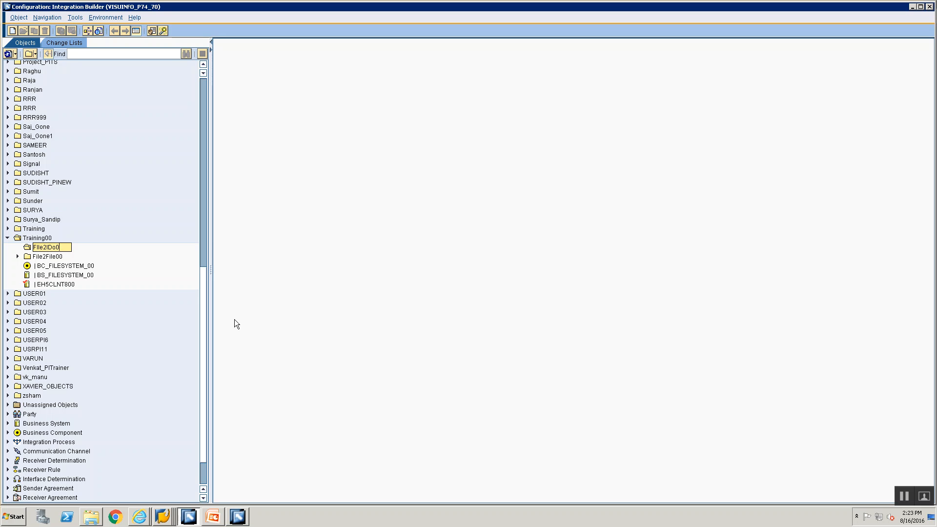
{"action": "type", "text": "c00"}
{"action": "key", "text": "Return"}
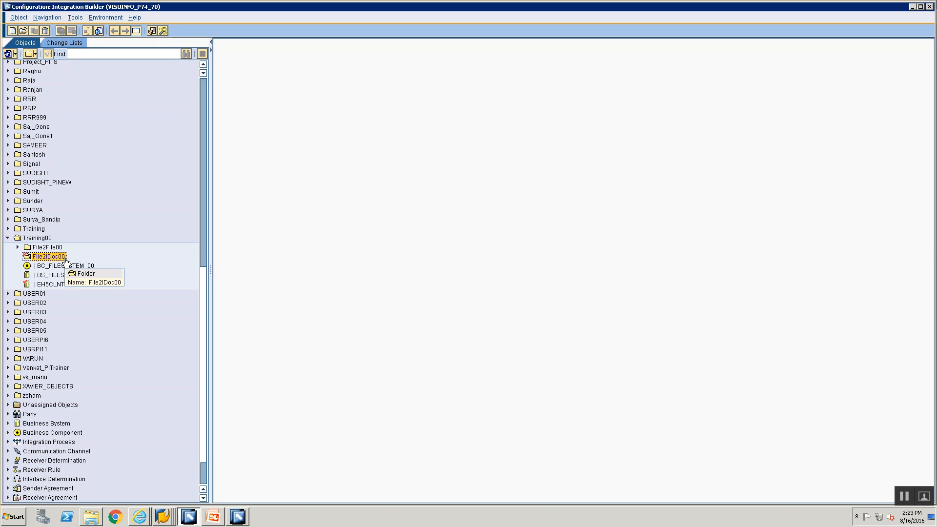
- Start a new communication channel in the File2IDoc00 folder and assign BS_FILESYSTEM_00 as its communication component
{"action": "right_click", "coordinate": [66, 262]}
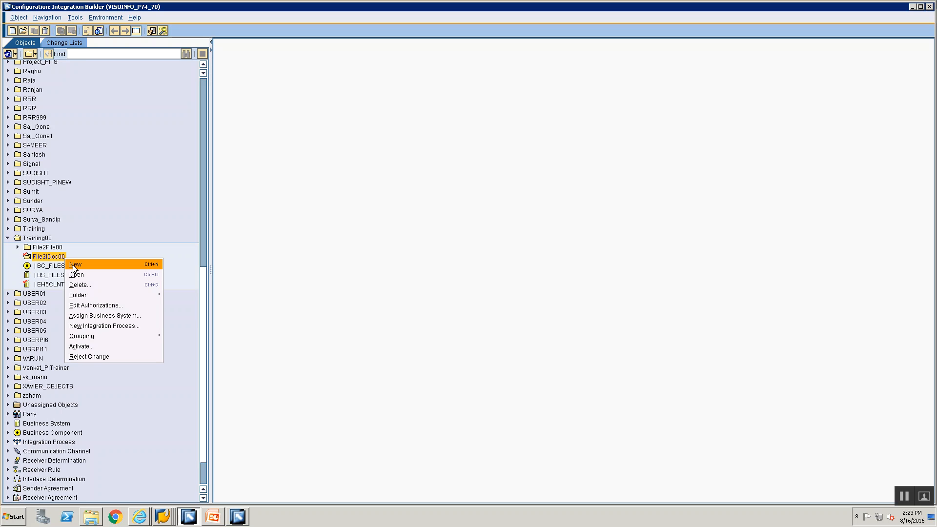
{"action": "left_click", "coordinate": [73, 265]}
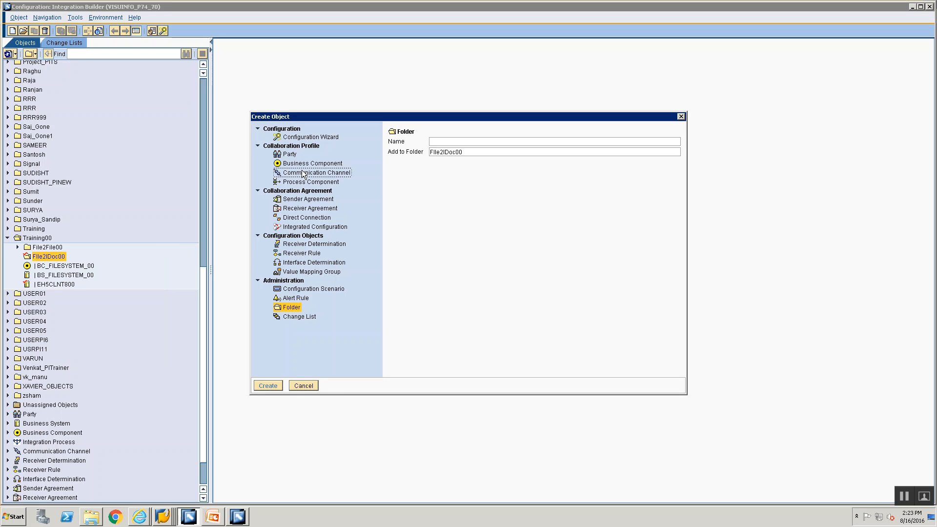
{"action": "left_click", "coordinate": [304, 173]}
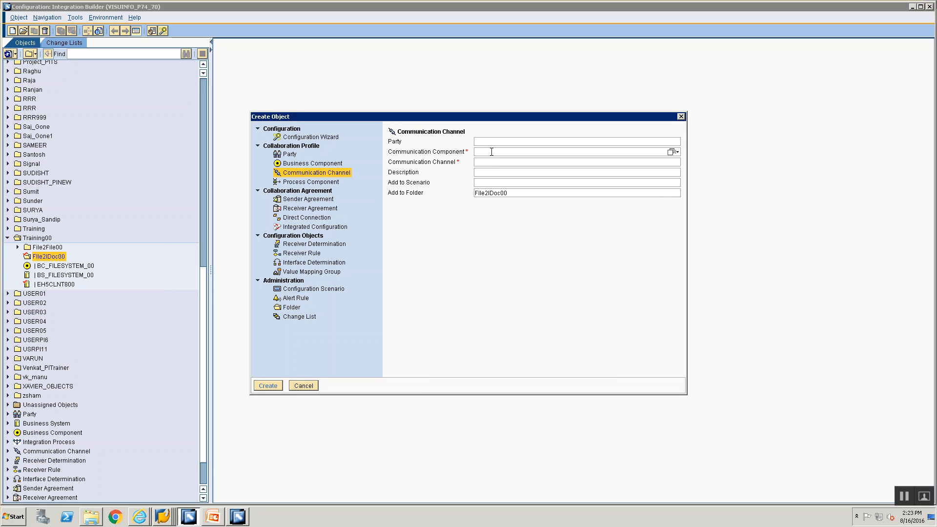
{"action": "left_click", "coordinate": [492, 151]}
{"action": "type", "text": "BS_FILESYSTEM_00"}
{"action": "left_click", "coordinate": [672, 152]}
{"action": "left_click", "coordinate": [257, 228]}
{"action": "left_click", "coordinate": [252, 374]}
- Name the communication channel CC_File2IDoc_File_Sender_00 and create it
{"action": "left_click", "coordinate": [528, 162]}
{"action": "type", "text": "CC_"}
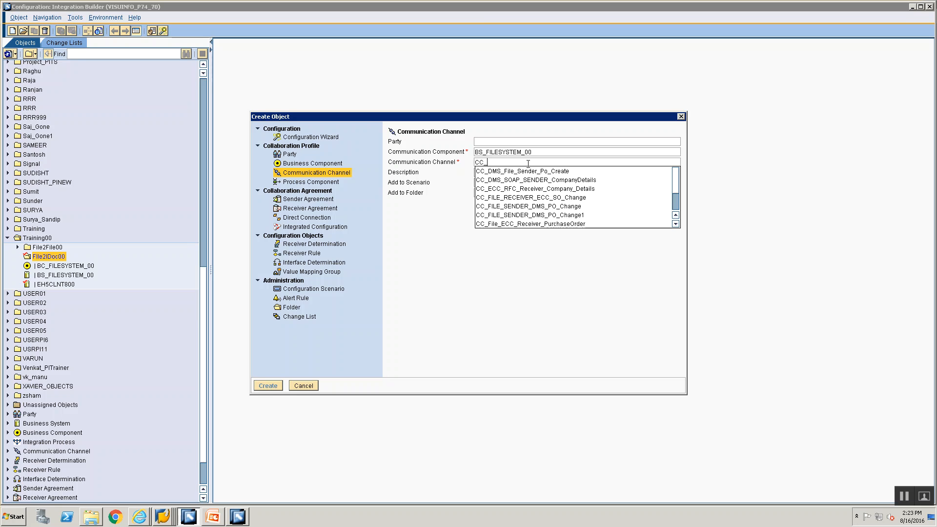
{"action": "type", "text": "Fil"}
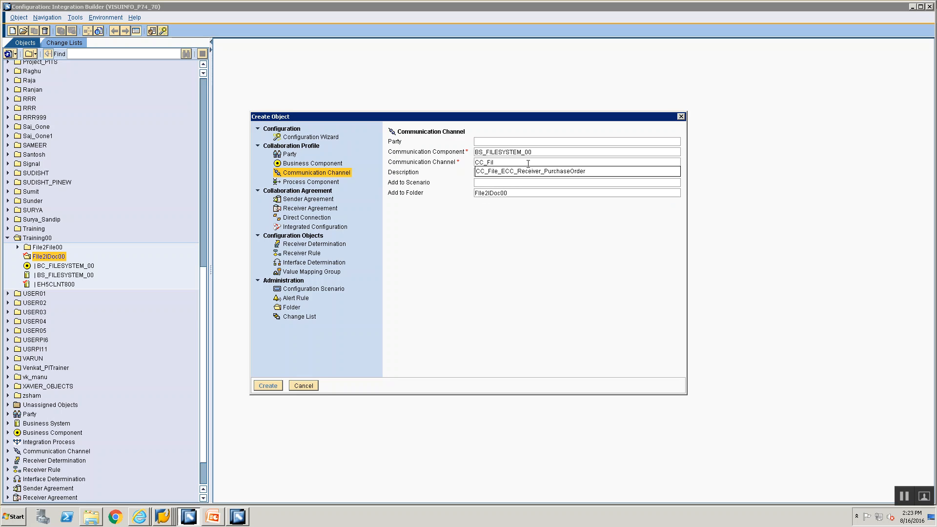
{"action": "type", "text": "e2IDoc_File_Send"}
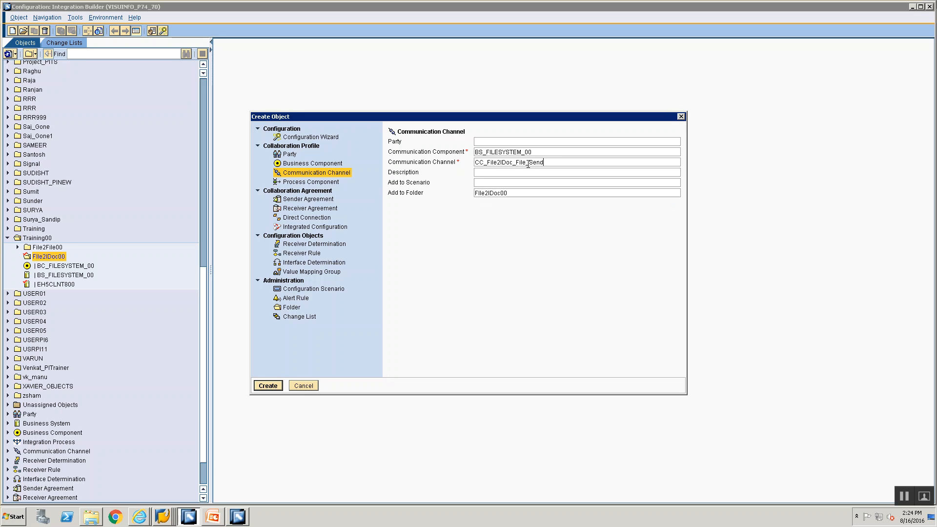
{"action": "type", "text": "er_00"}
{"action": "left_click", "coordinate": [260, 385]}
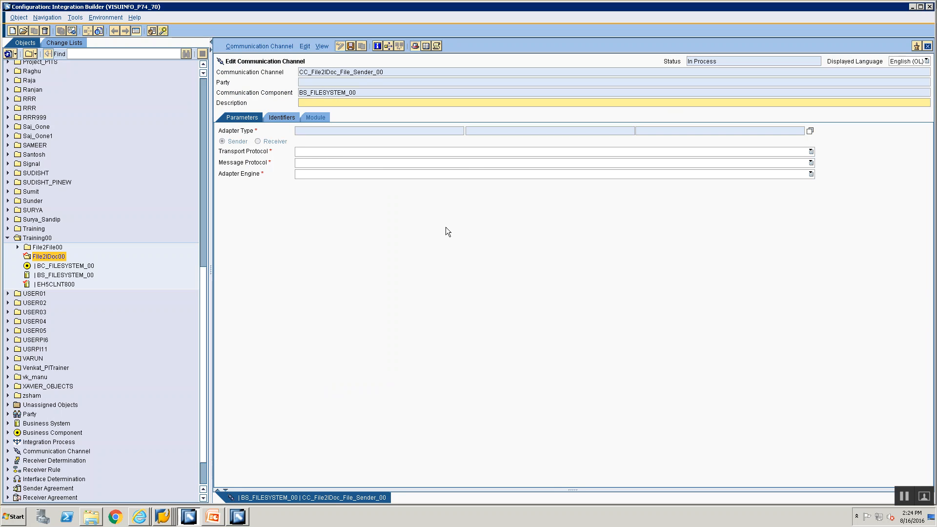
- Set the channel's adapter type to File from SAP BASIS 7.40
{"action": "left_click", "coordinate": [809, 132]}
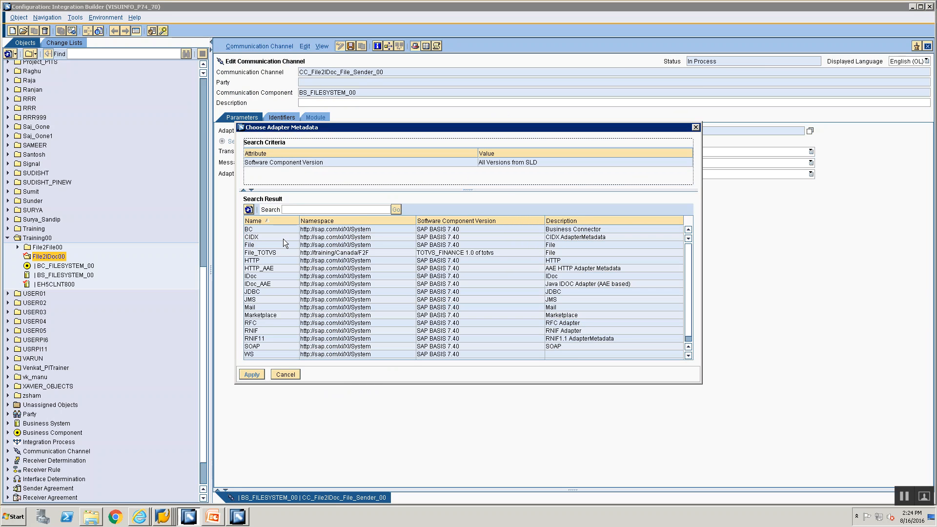
{"action": "left_click", "coordinate": [282, 244]}
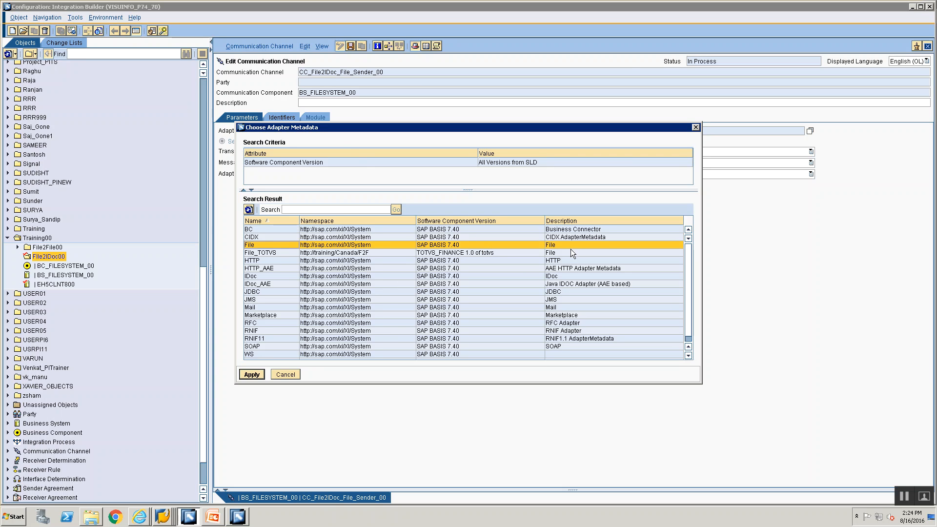
{"action": "left_click", "coordinate": [253, 374]}
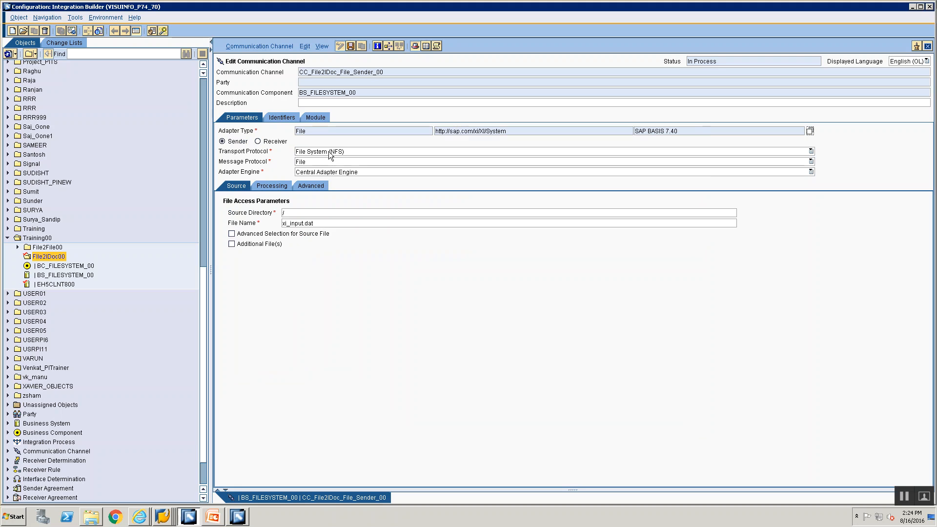
- Switch to the open SAP ECC logon windows and close both of them
{"action": "left_click", "coordinate": [163, 516]}
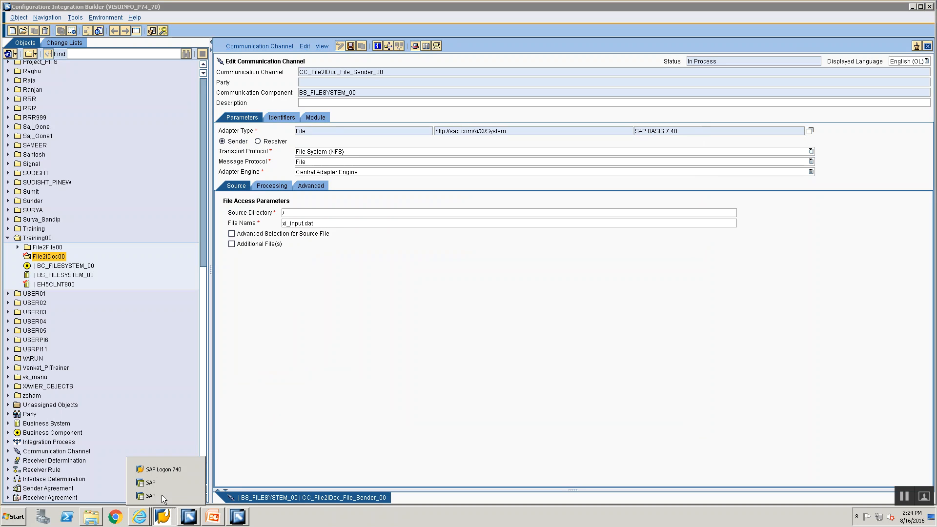
{"action": "left_click", "coordinate": [158, 484]}
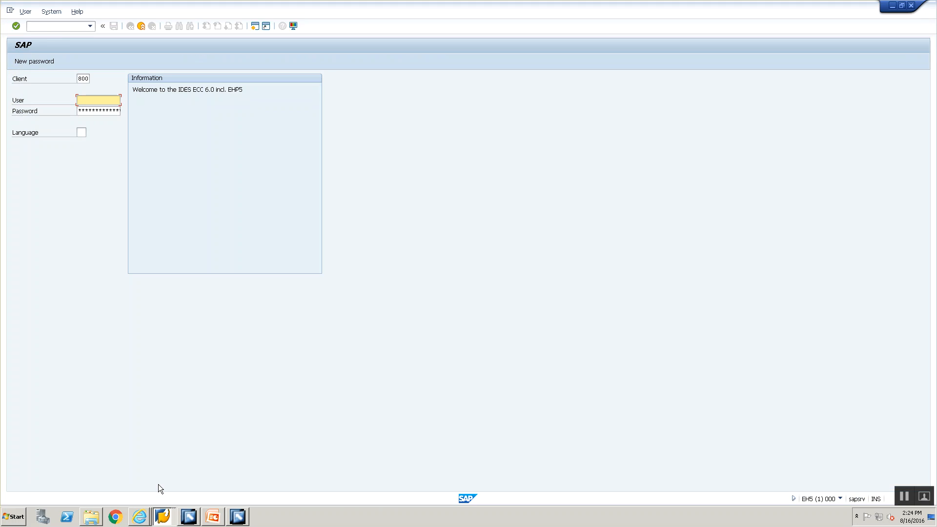
{"action": "left_click", "coordinate": [911, 6]}
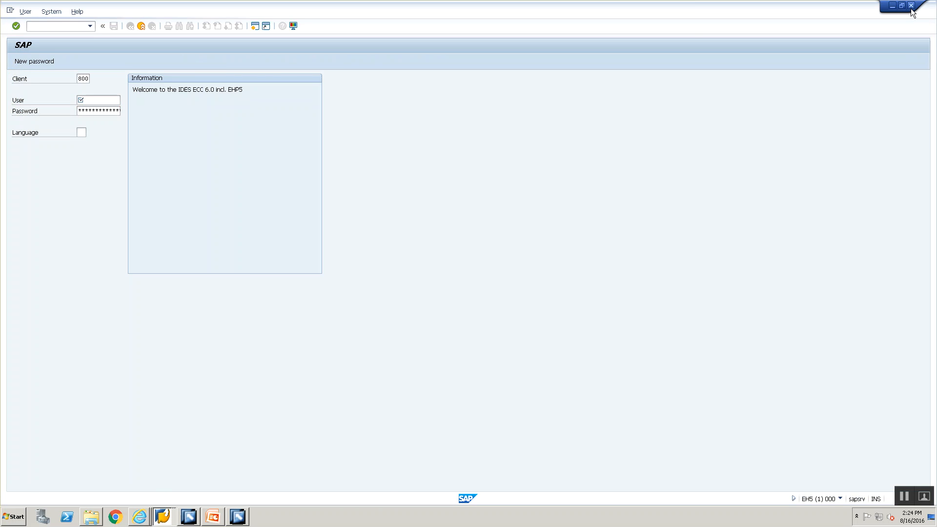
{"action": "left_click", "coordinate": [164, 516]}
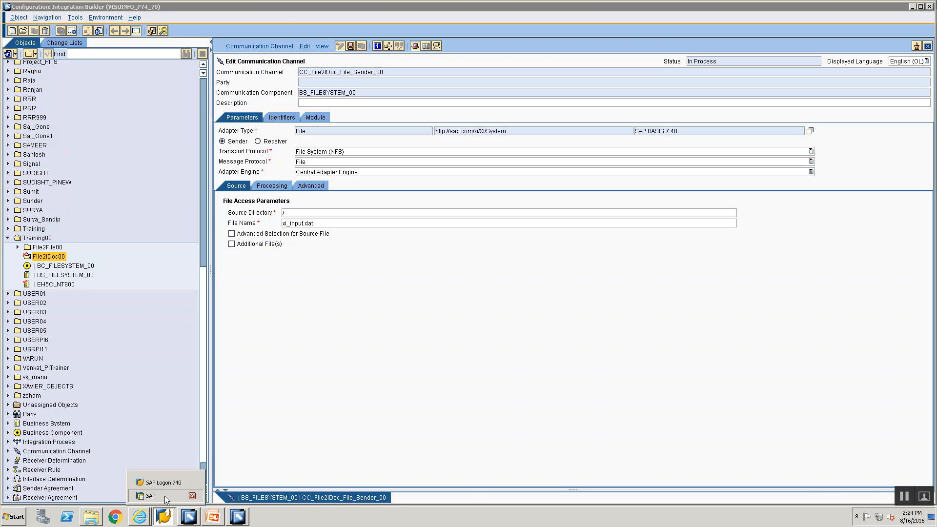
{"action": "left_click", "coordinate": [165, 495]}
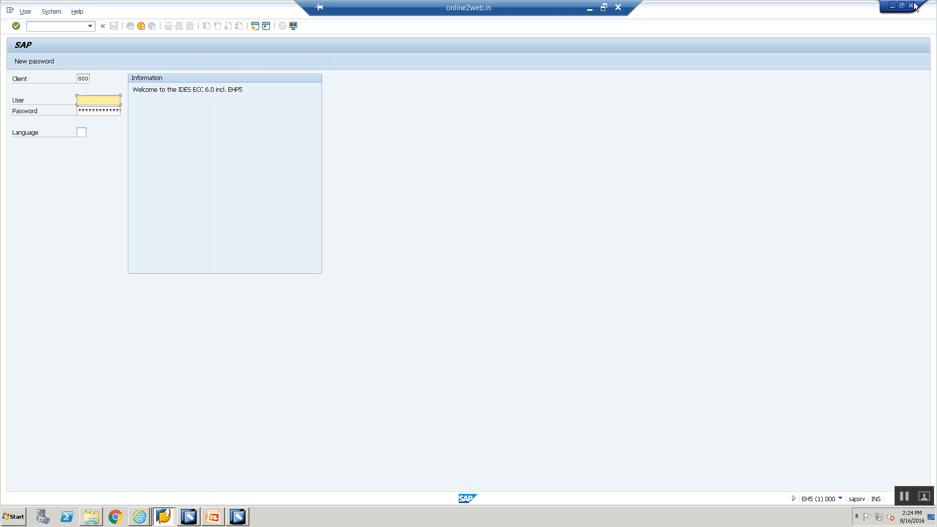
{"action": "left_click", "coordinate": [911, 5]}
- Log on to the PI 7.4 system from SAP Logon with the account's user name
{"action": "left_click", "coordinate": [171, 516]}
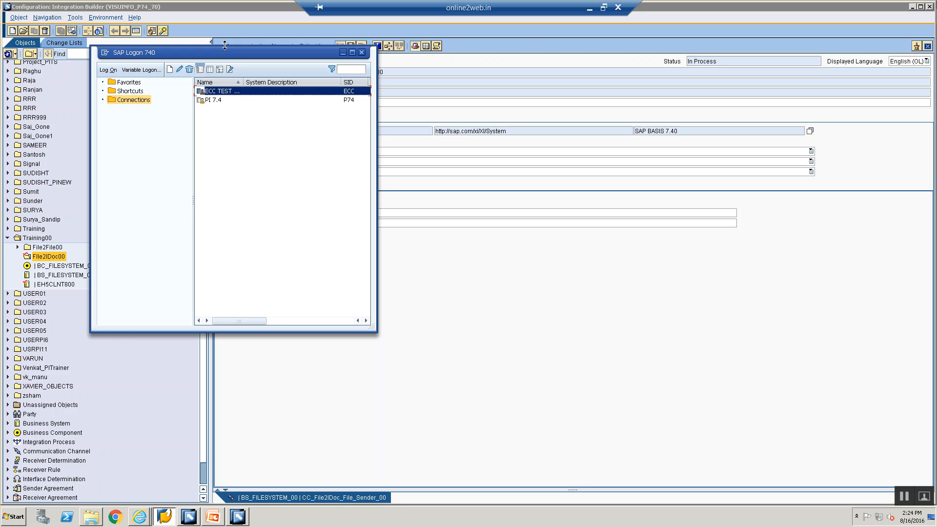
{"action": "double_click", "coordinate": [215, 102]}
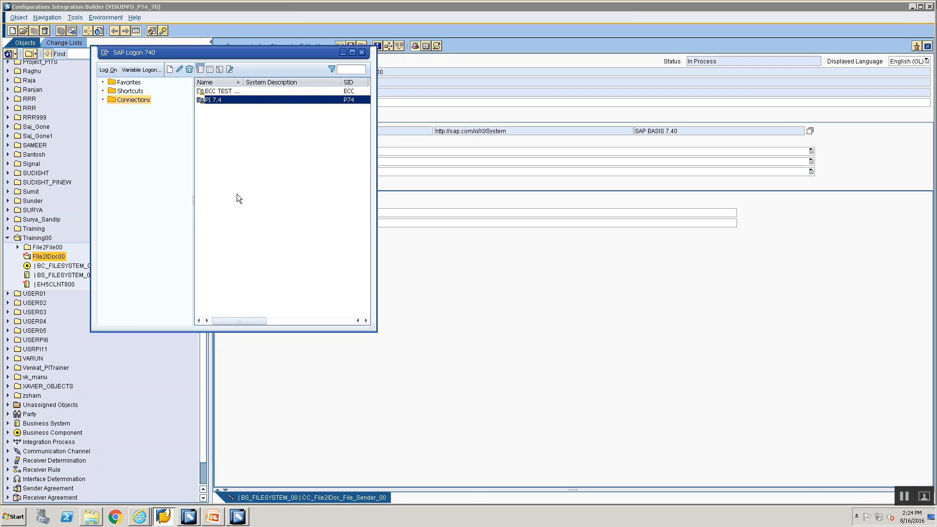
{"action": "type", "text": "USERPI15"}
{"action": "key", "text": "Tab"}
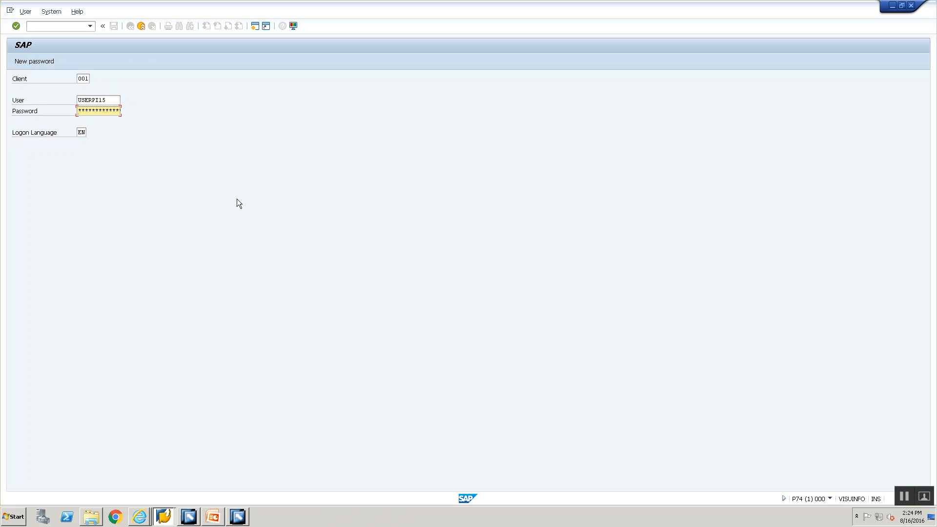
{"action": "key", "text": "Return"}
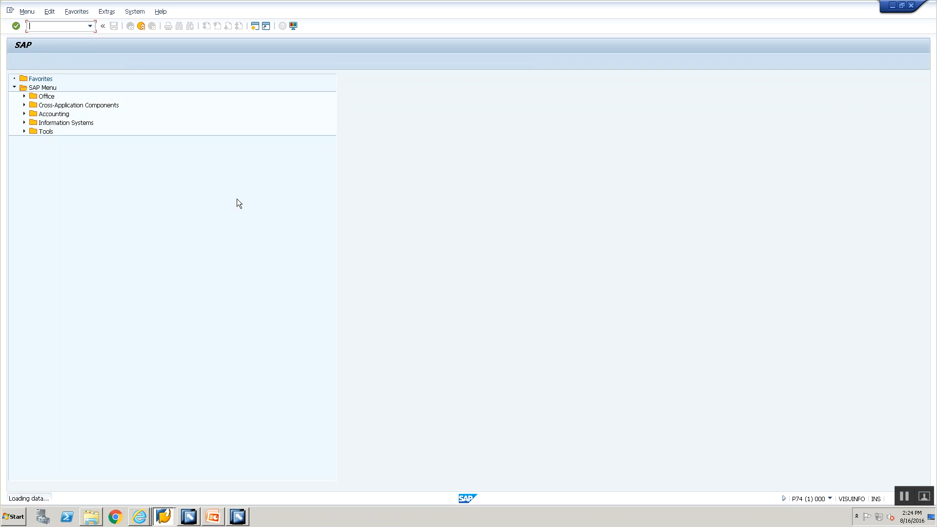
- Browse the SAP directories with transaction AL11 and examine the training directory under \\VISUINFO\sapmnt\trans
{"action": "type", "text": "AL11"}
{"action": "key", "text": "Return"}
{"action": "double_click", "coordinate": [215, 396]}
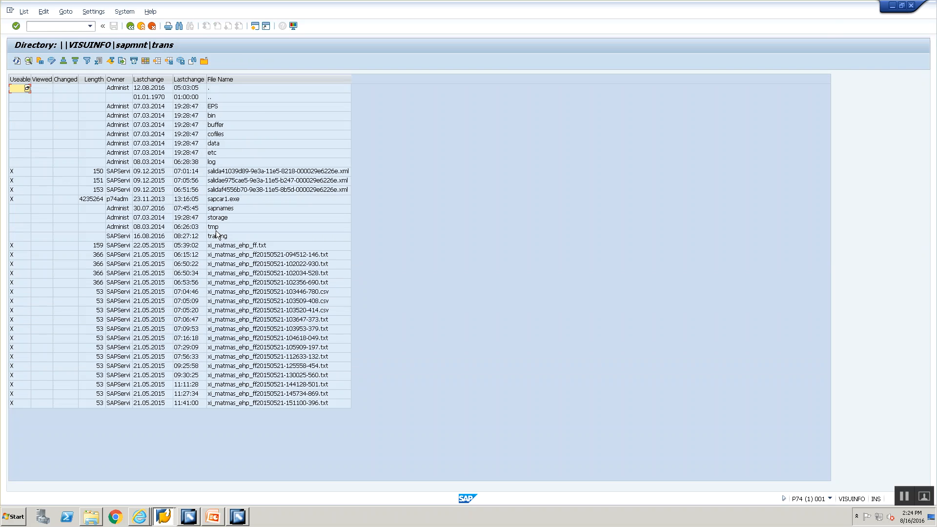
{"action": "double_click", "coordinate": [217, 236]}
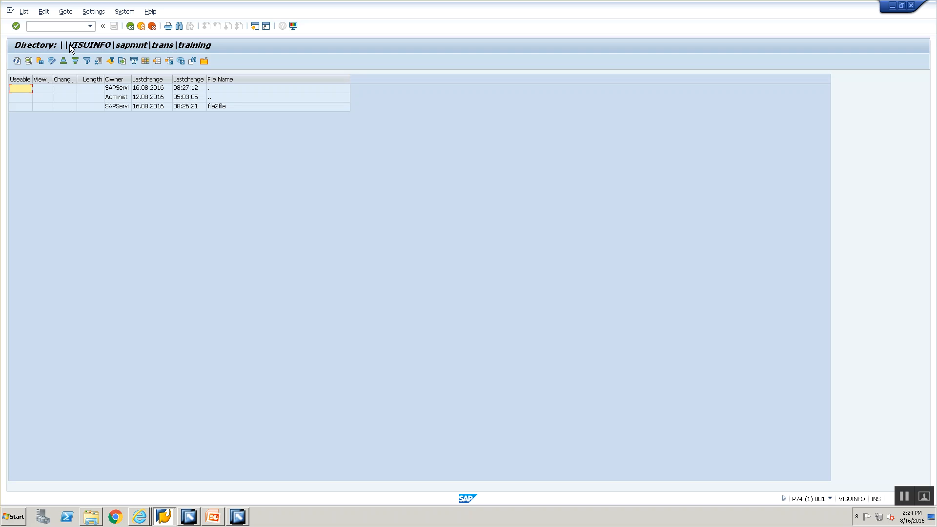
{"action": "left_click", "coordinate": [130, 27]}
- Open cg3z.txt from the Training folder in Windows Explorer and copy the path \\VISUINFO\sapmnt\trans\training\File2File.xml
{"action": "left_click", "coordinate": [91, 516]}
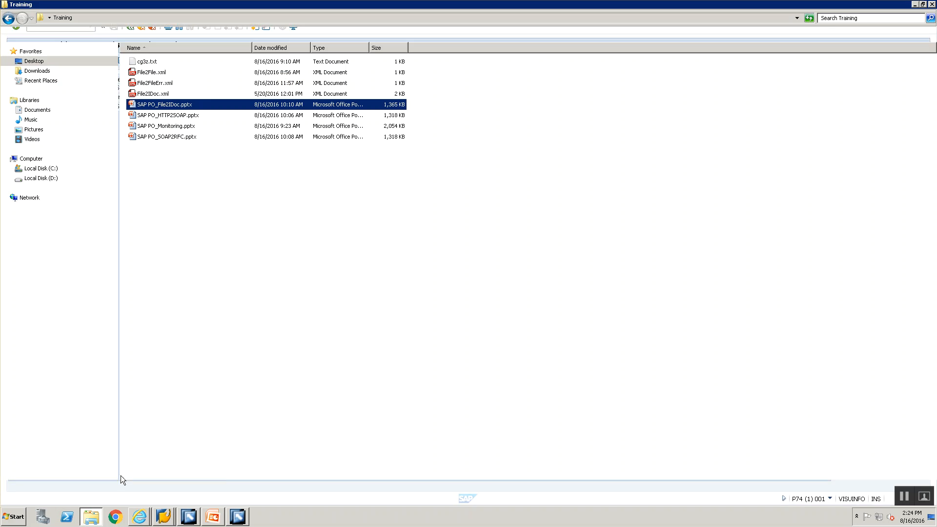
{"action": "double_click", "coordinate": [145, 62]}
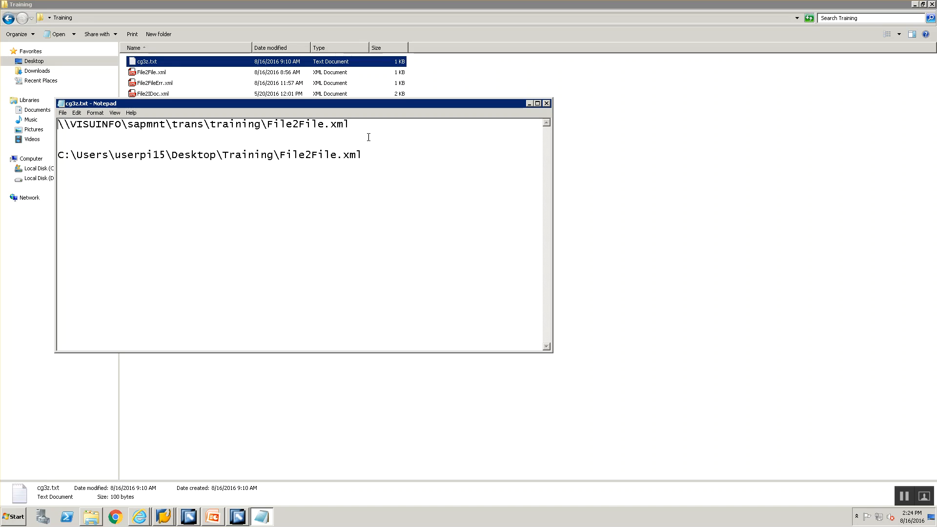
{"action": "left_click_drag", "start_coordinate": [350, 125], "coordinate": [5, 39]}
{"action": "key", "text": "ctrl+c"}
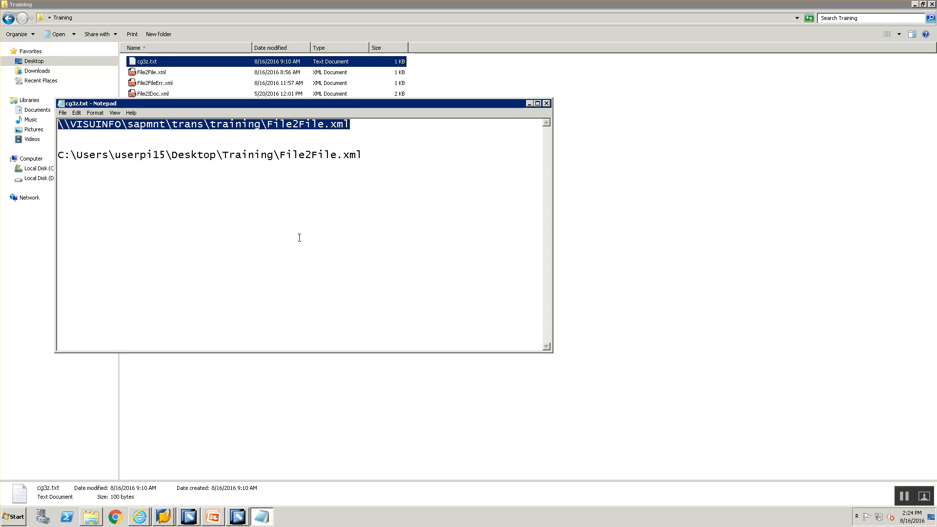
- Return to the Integration Builder and set the channel's source directory to \\VISUINFO\sapmnt\trans\training\, using the copied path without its file name
{"action": "key", "text": "alt+Tab"}
{"action": "key", "text": "alt+Tab"}
{"action": "key", "text": "alt+Tab"}
{"action": "key", "text": "alt+Tab"}
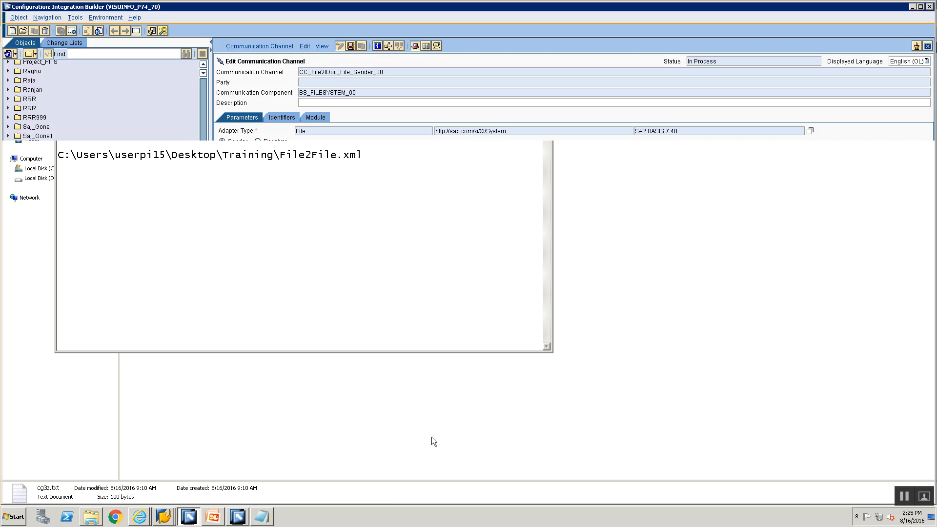
{"action": "left_click", "coordinate": [462, 214]}
{"action": "key", "text": "ctrl+v"}
{"action": "key", "text": "BackSpace"}
{"action": "key", "text": "BackSpace"}
{"action": "key", "text": "BackSpace"}
{"action": "key", "text": "BackSpace"}
{"action": "key", "text": "BackSpace"}
{"action": "key", "text": "BackSpace"}
{"action": "key", "text": "BackSpace"}
{"action": "key", "text": "BackSpace"}
{"action": "key", "text": "BackSpace"}
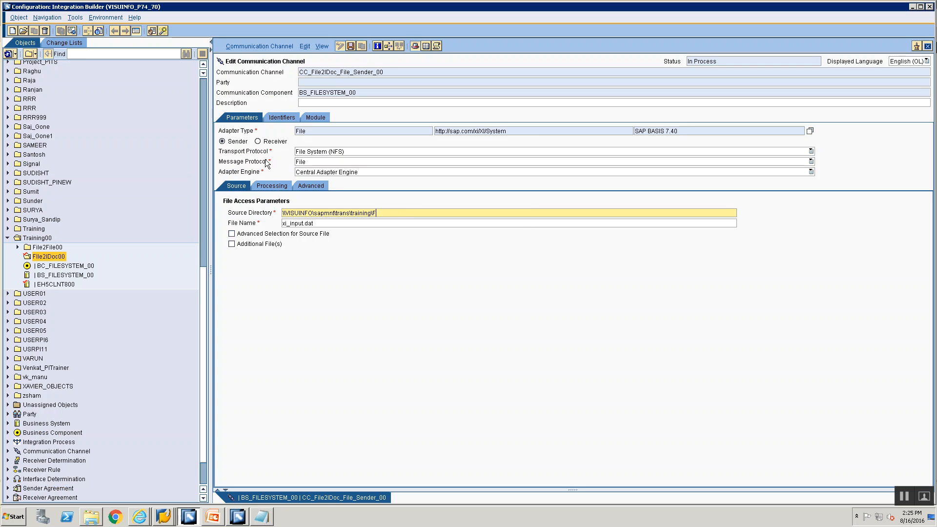
- Replace the source file name with File2IDoc.xml
{"action": "key", "text": "Tab"}
{"action": "key", "text": "ctrl+a"}
{"action": "key", "text": "BackSpace"}
{"action": "type", "text": "Filw"}
{"action": "key", "text": "BackSpace"}
{"action": "type", "text": "e2IDoc.xml"}
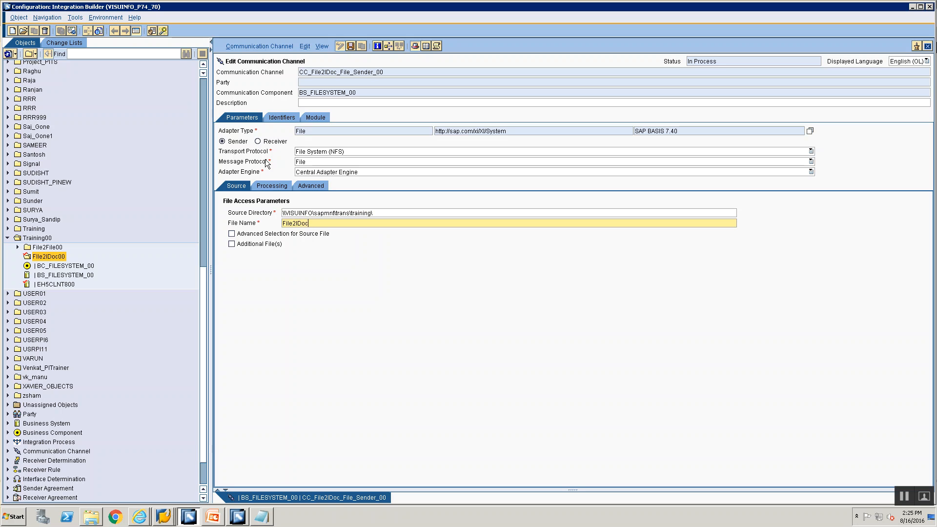
- Set the sender channel's processing mode to Delete and its poll interval to 30 seconds, and save the channel
{"action": "left_click", "coordinate": [271, 185]}
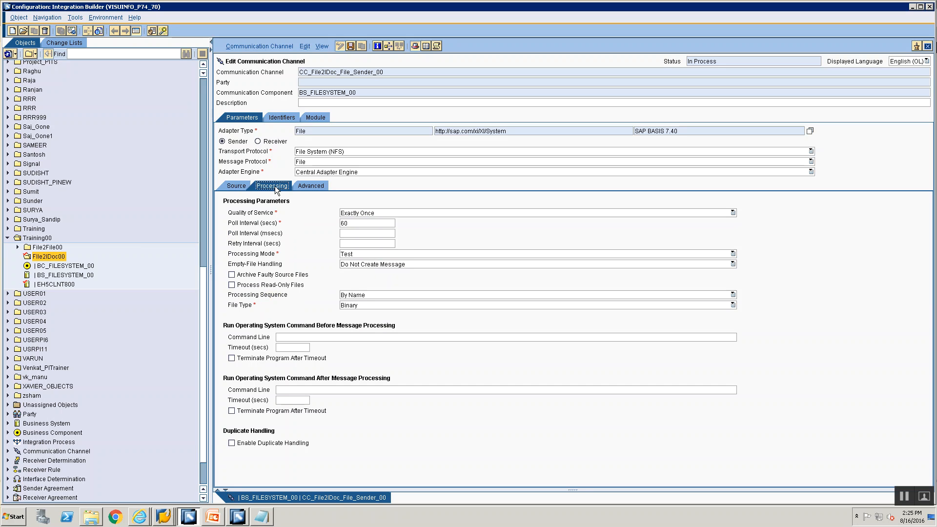
{"action": "left_click", "coordinate": [357, 256]}
{"action": "left_click", "coordinate": [356, 276]}
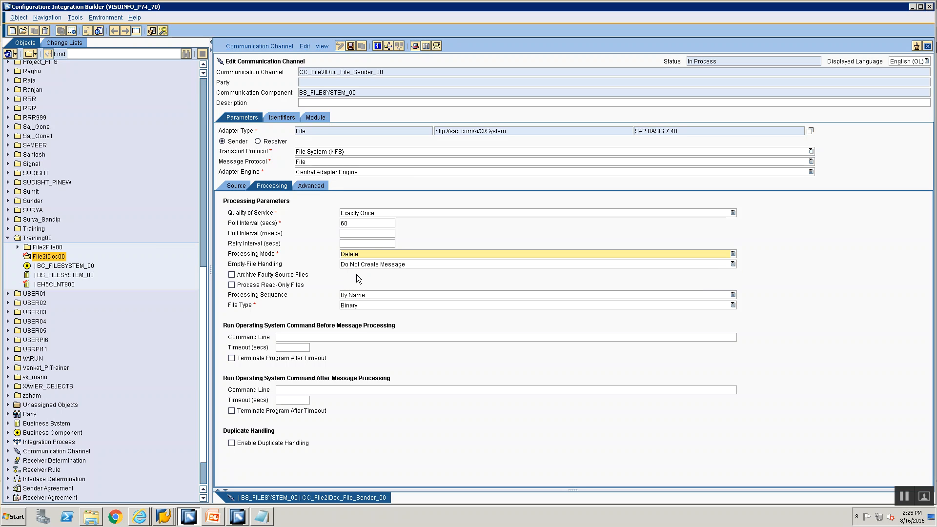
{"action": "left_click", "coordinate": [351, 226]}
{"action": "type", "text": "30"}
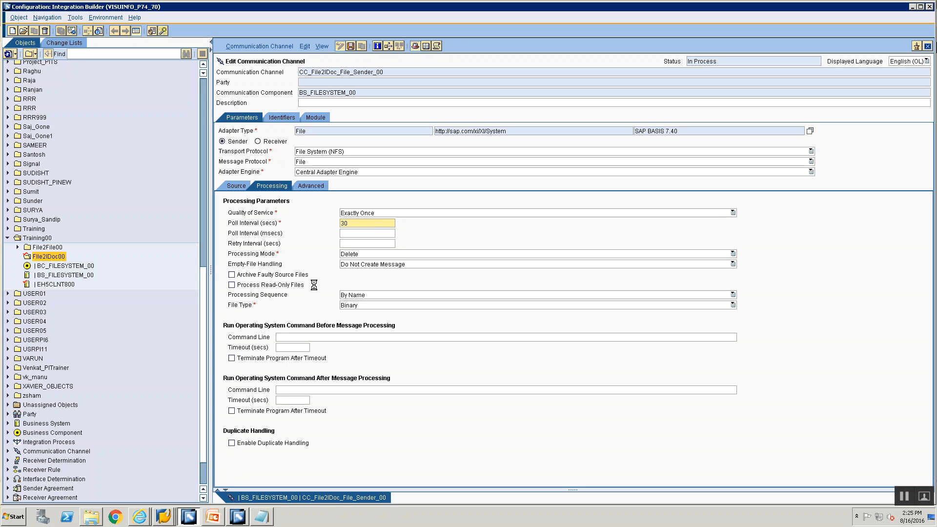
- Select the sender channel's name CC_File2IDoc_File_Sender_00 and close the channel's editor
{"action": "left_click", "coordinate": [364, 95]}
{"action": "left_click_drag", "start_coordinate": [364, 95], "coordinate": [303, 77]}
{"action": "left_click_drag", "start_coordinate": [405, 72], "coordinate": [177, 37]}
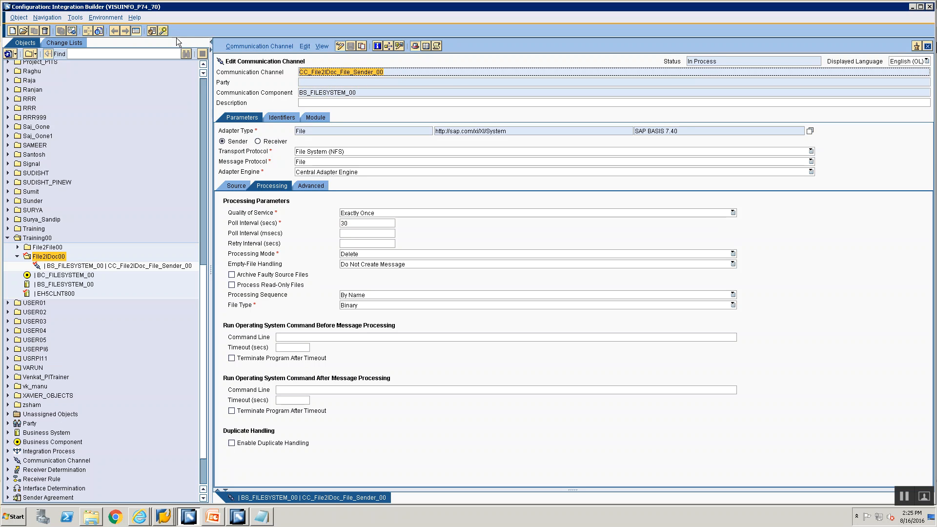
{"action": "left_click", "coordinate": [926, 47]}
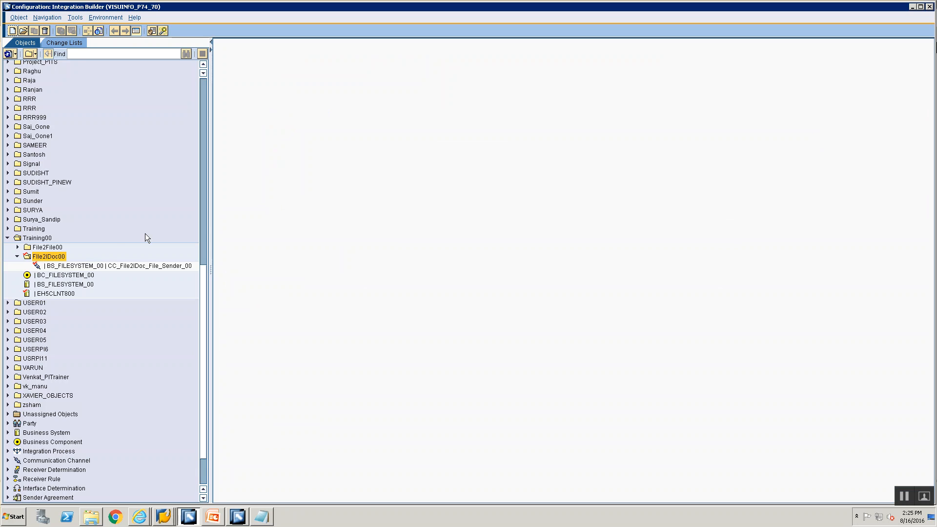
- Start a new communication channel in folder File2IDoc00 and begin its name with CC
{"action": "left_click", "coordinate": [53, 266]}
{"action": "right_click", "coordinate": [54, 266]}
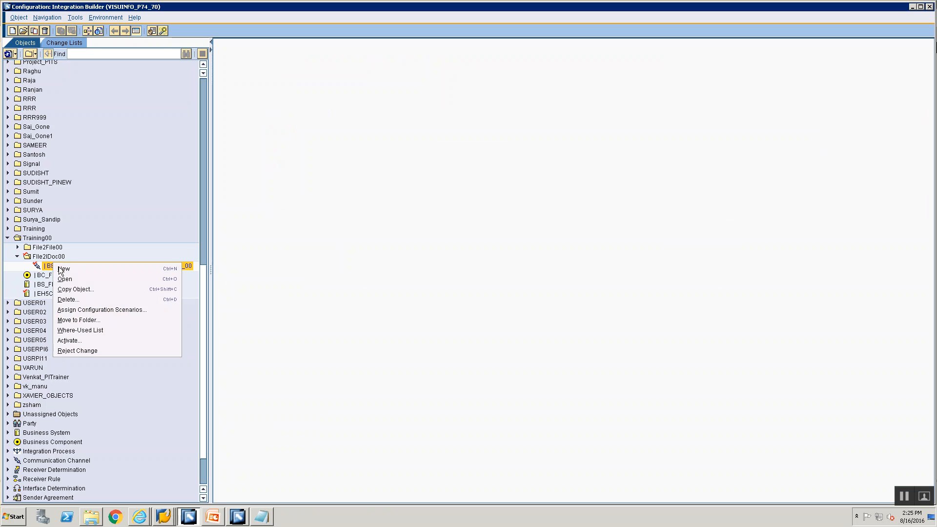
{"action": "left_click", "coordinate": [63, 269]}
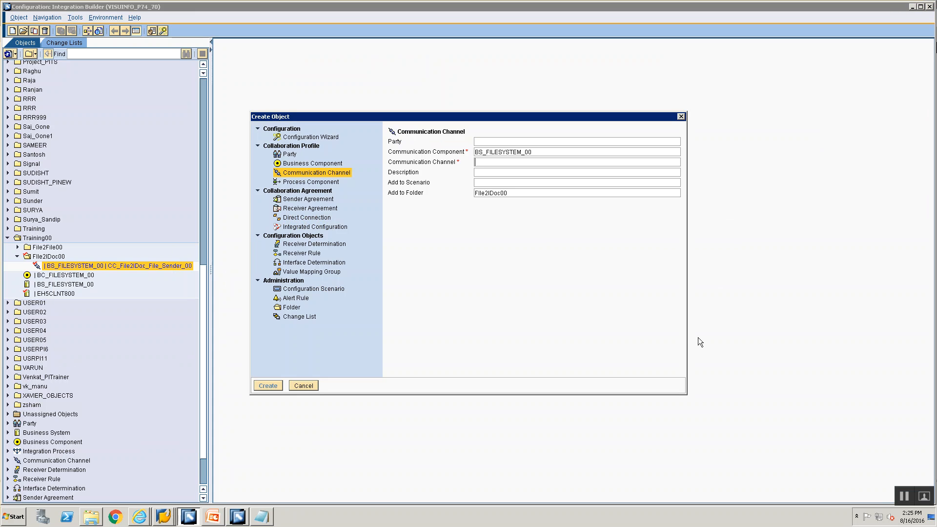
{"action": "left_click", "coordinate": [510, 162]}
{"action": "type", "text": "CC"}
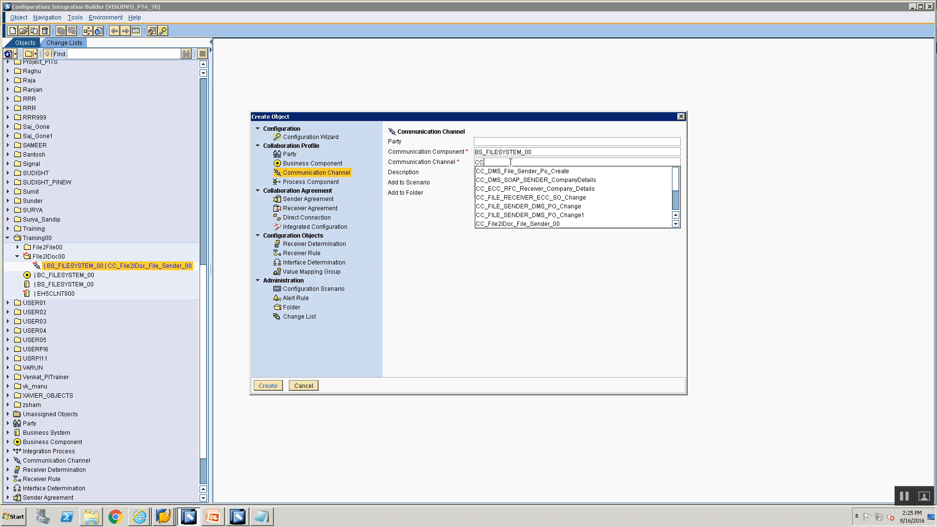
- Replace the new channel's communication component with EH5CLNT800, found by searching the available components
{"action": "left_click", "coordinate": [532, 154]}
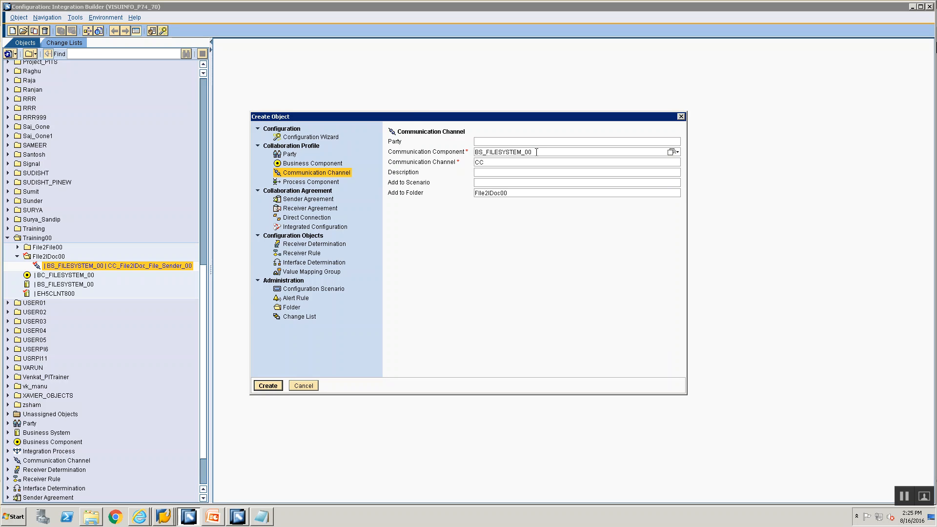
{"action": "left_click_drag", "start_coordinate": [536, 152], "coordinate": [411, 113]}
{"action": "key", "text": "BackSpace"}
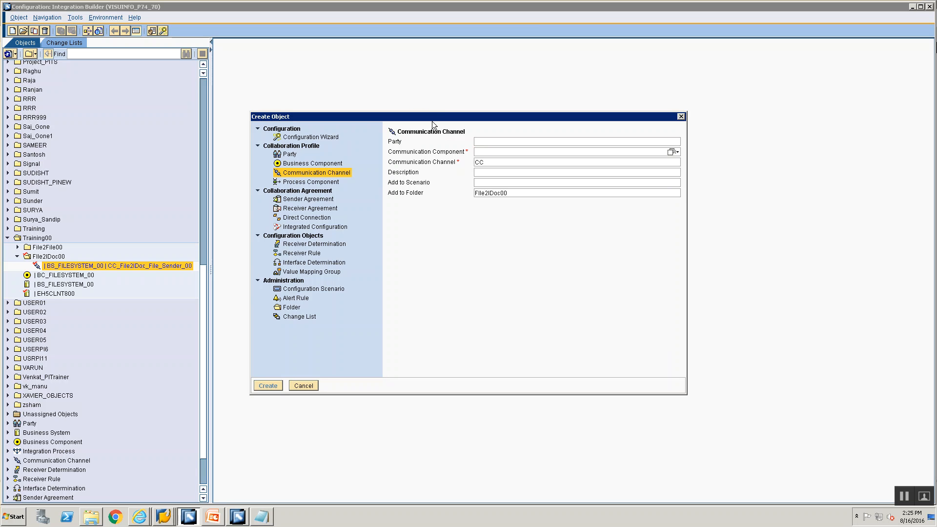
{"action": "left_click", "coordinate": [671, 152]}
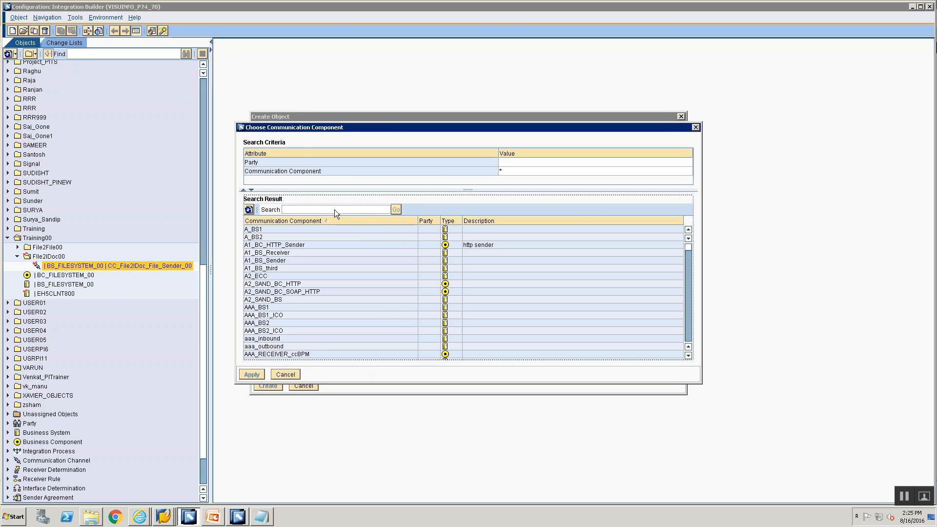
{"action": "left_click", "coordinate": [334, 209]}
{"action": "type", "text": "EH5CLNT800"}
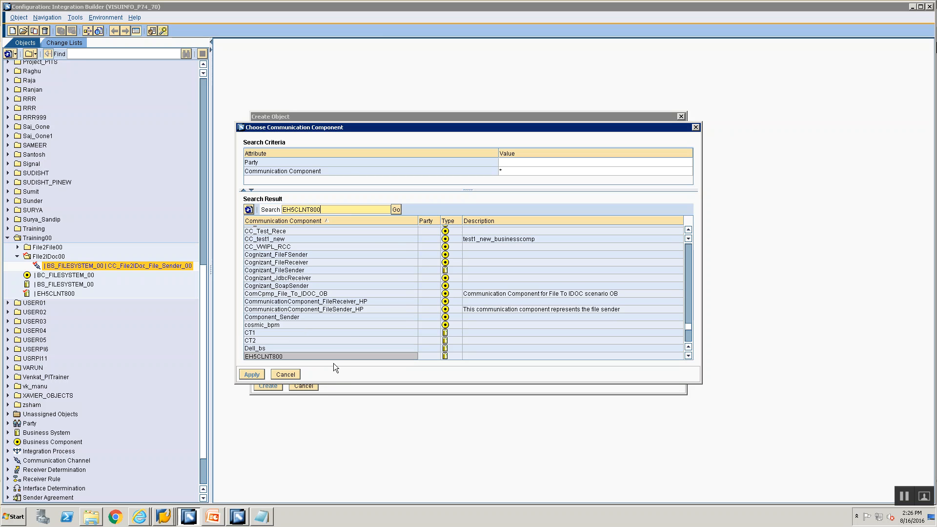
{"action": "left_click", "coordinate": [270, 355]}
{"action": "left_click", "coordinate": [252, 374]}
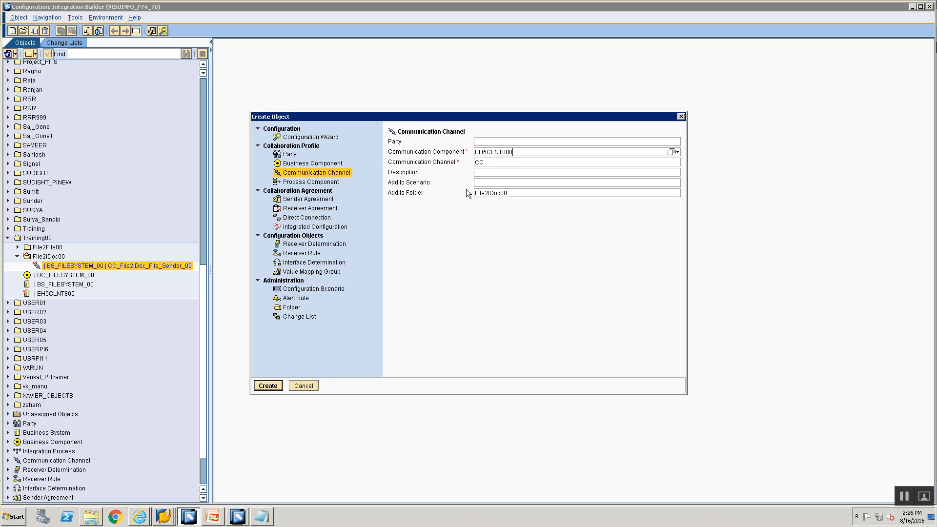
- Complete the channel name as CC_File2IDoc_IDoc_Receiver_00 and create the channel
{"action": "left_click", "coordinate": [485, 161]}
{"action": "type", "text": "_Fil2"}
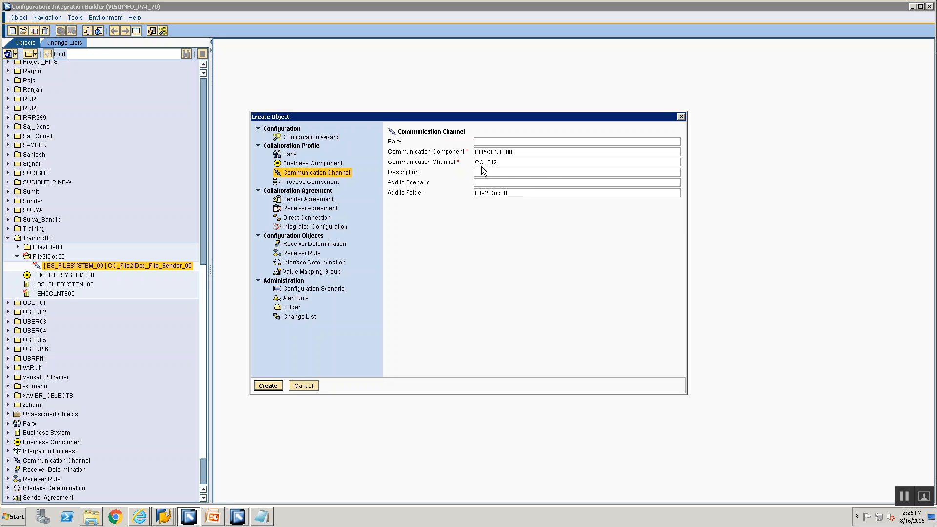
{"action": "key", "text": "BackSpace"}
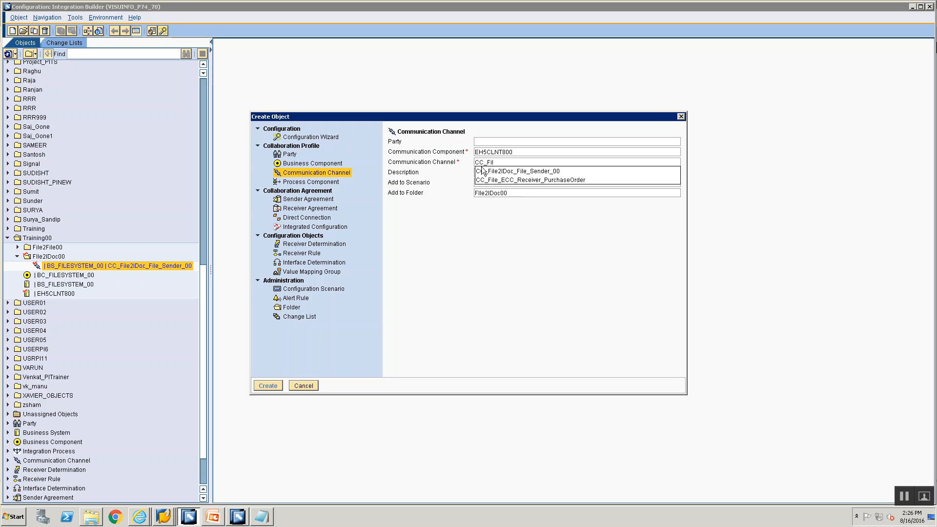
{"action": "type", "text": "e2IDoc_IDoc_Receiver"}
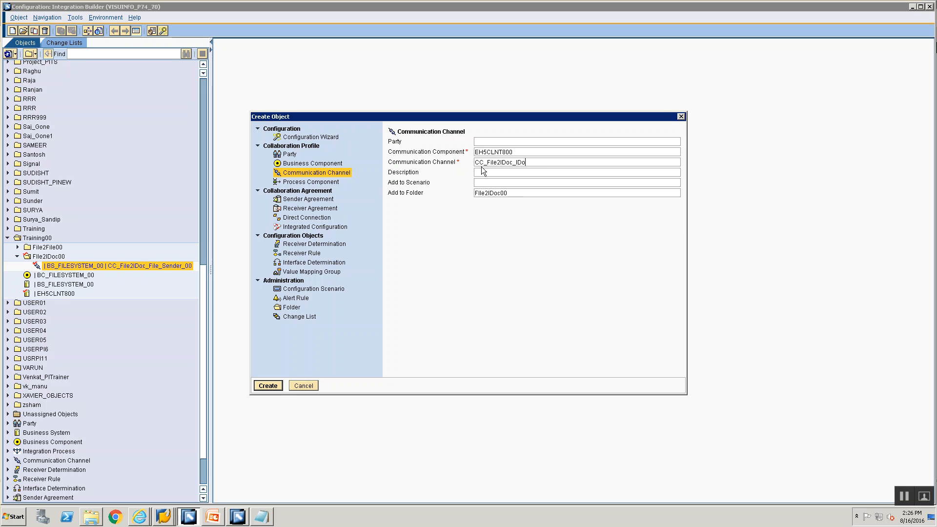
{"action": "key", "text": "BackSpace"}
{"action": "key", "text": "BackSpace"}
{"action": "key", "text": "BackSpace"}
{"action": "key", "text": "BackSpace"}
{"action": "type", "text": "ver_00"}
{"action": "key", "text": "Return"}
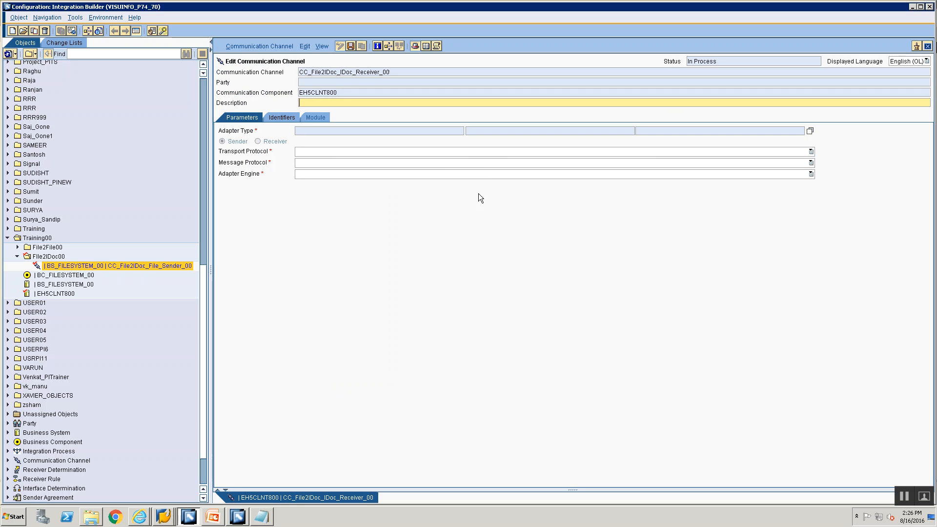
- Set the new channel's adapter type to IDoc from SAP BASIS 7.40 and its direction to Receiver
{"action": "left_click", "coordinate": [810, 131]}
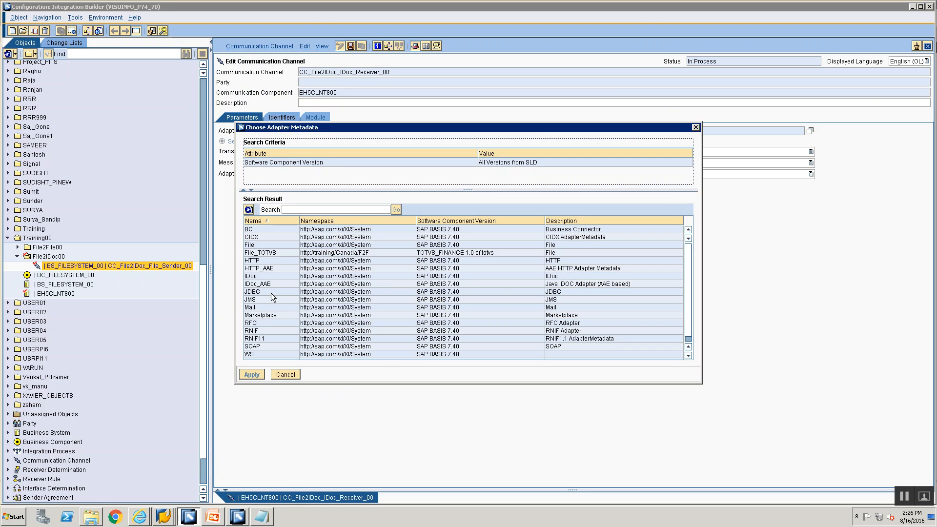
{"action": "left_click", "coordinate": [275, 275]}
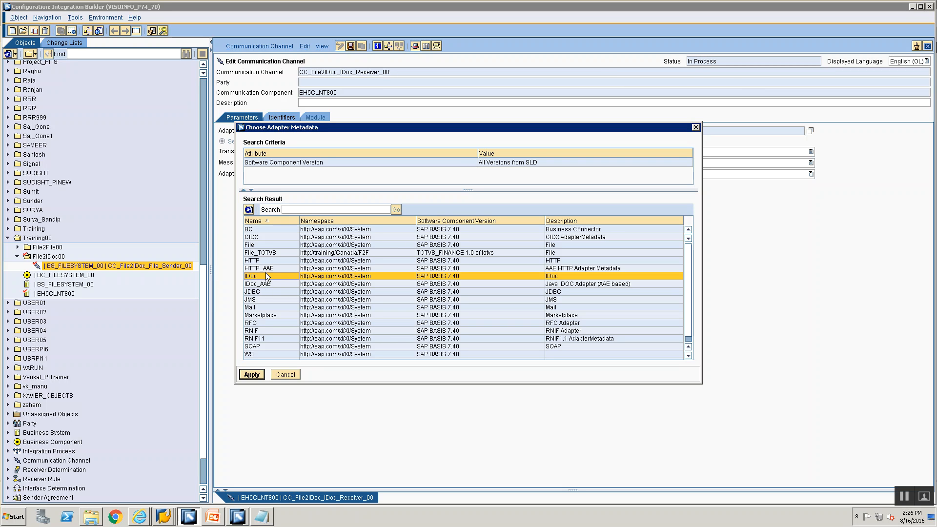
{"action": "left_click", "coordinate": [247, 377]}
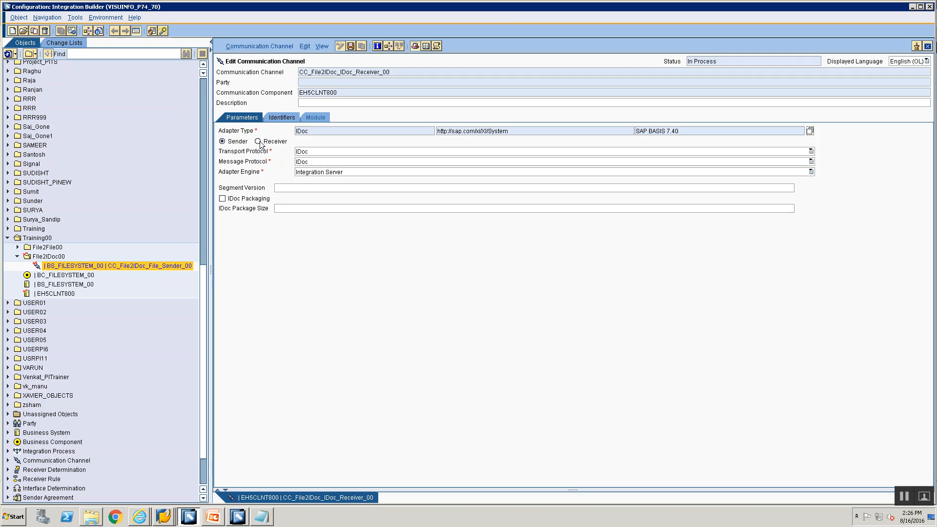
{"action": "left_click", "coordinate": [258, 142]}
{"action": "left_click", "coordinate": [298, 188]}
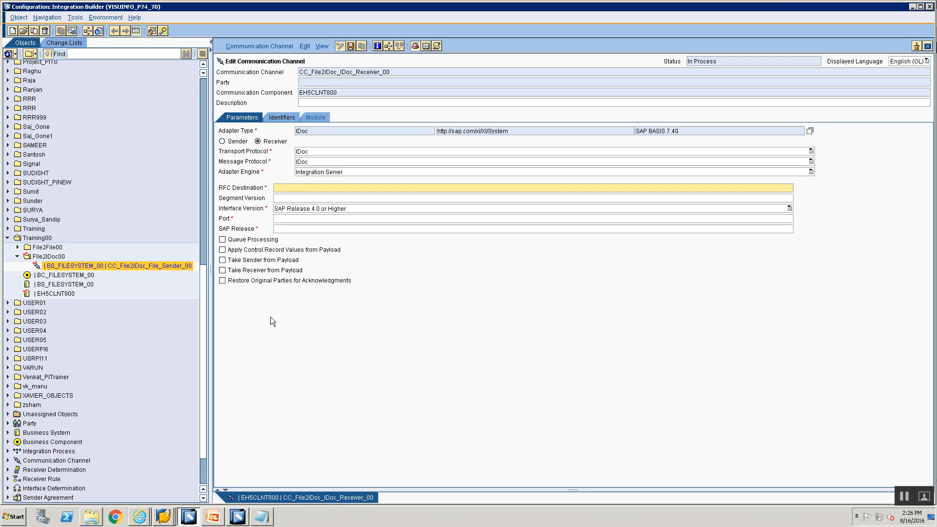
- Save the IDoc receiver channel with its RFC destination, port and SAP release left empty, and close the processing log
{"action": "key", "text": "ctrl+s"}
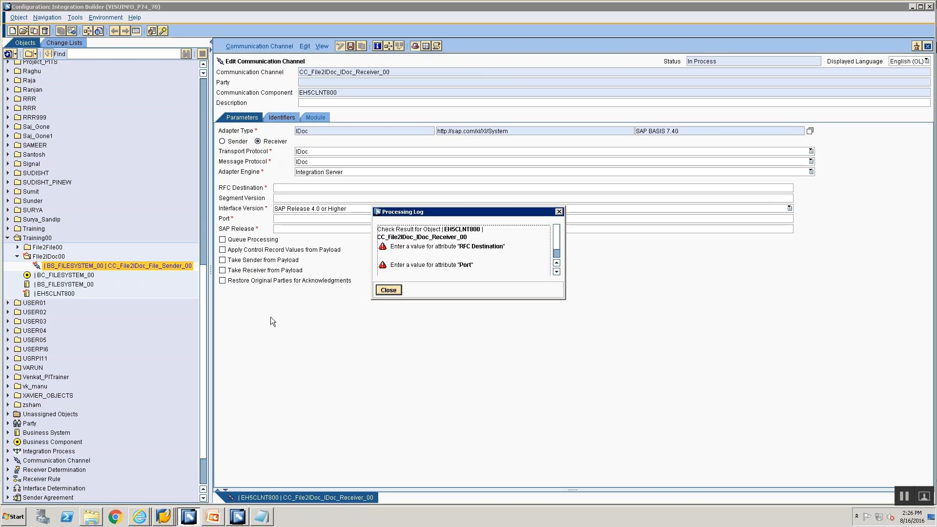
{"action": "left_click", "coordinate": [385, 293]}
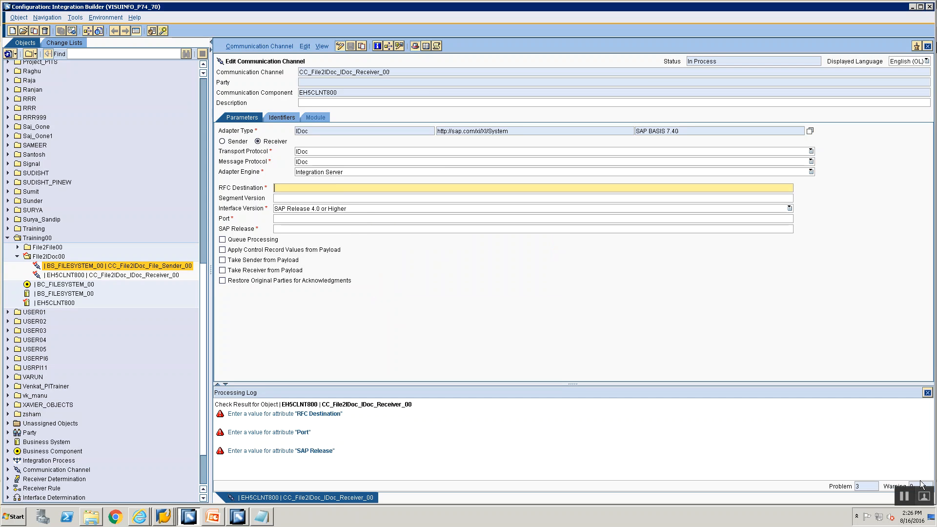
{"action": "left_click", "coordinate": [927, 392]}
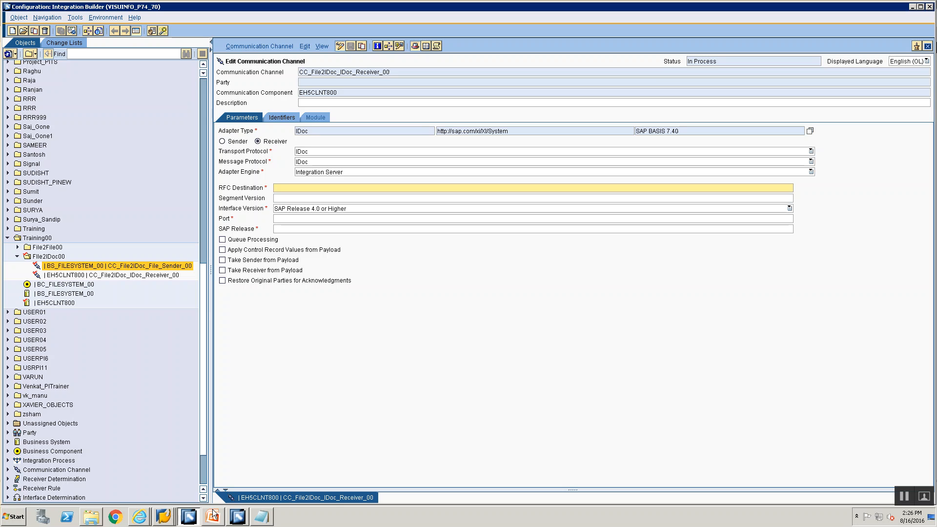
- Look briefly at the SAP GUI session, return to the Integration Builder and set the receiver channel's SAP release to 740
{"action": "left_click", "coordinate": [161, 518]}
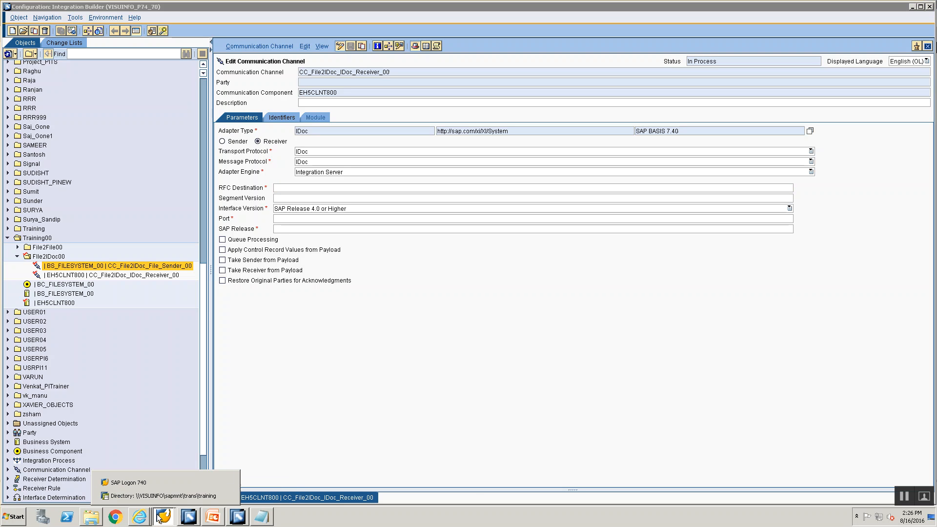
{"action": "left_click", "coordinate": [153, 500]}
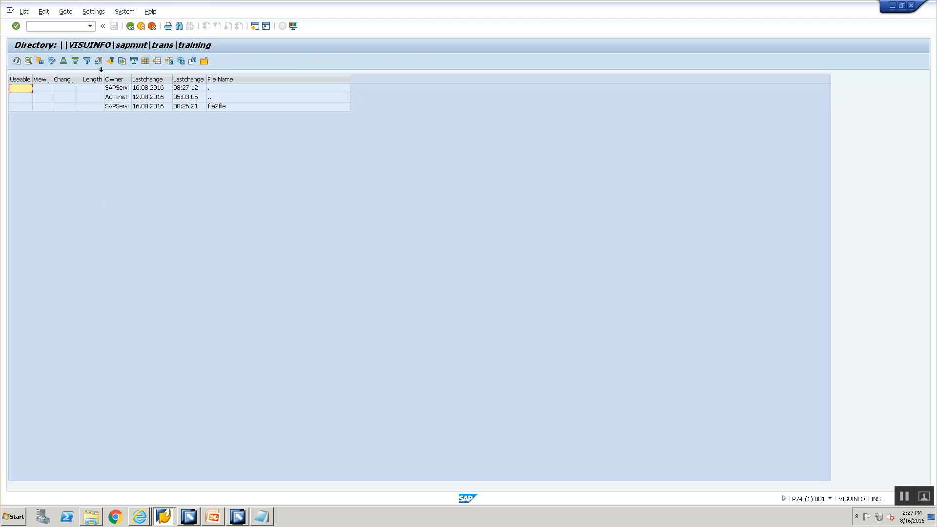
{"action": "left_click", "coordinate": [189, 517]}
{"action": "left_click", "coordinate": [355, 229]}
{"action": "type", "text": "740"}
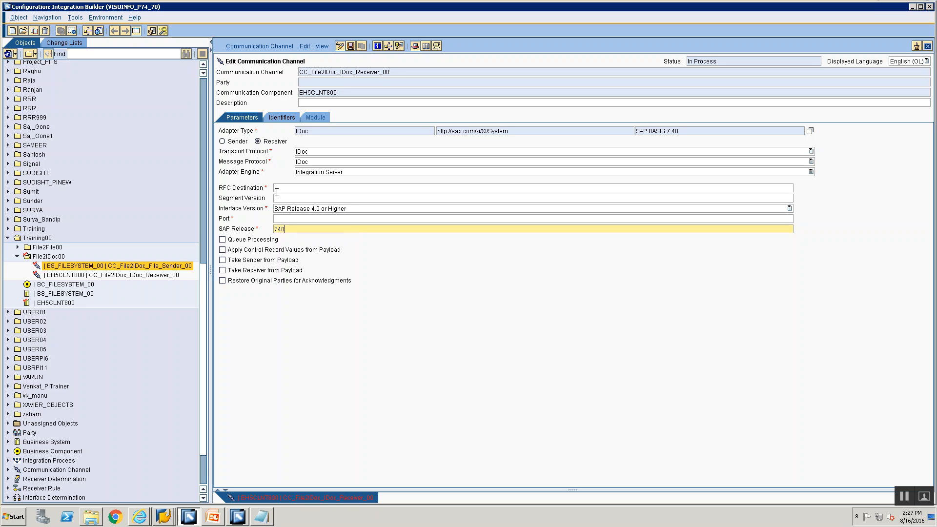
- Switch to the PowerPoint file SAP PO_File2IDoc.pptx and review the SM59 and IDX2 entries on the File 2 Idoc Steps slide
{"action": "left_click", "coordinate": [164, 516]}
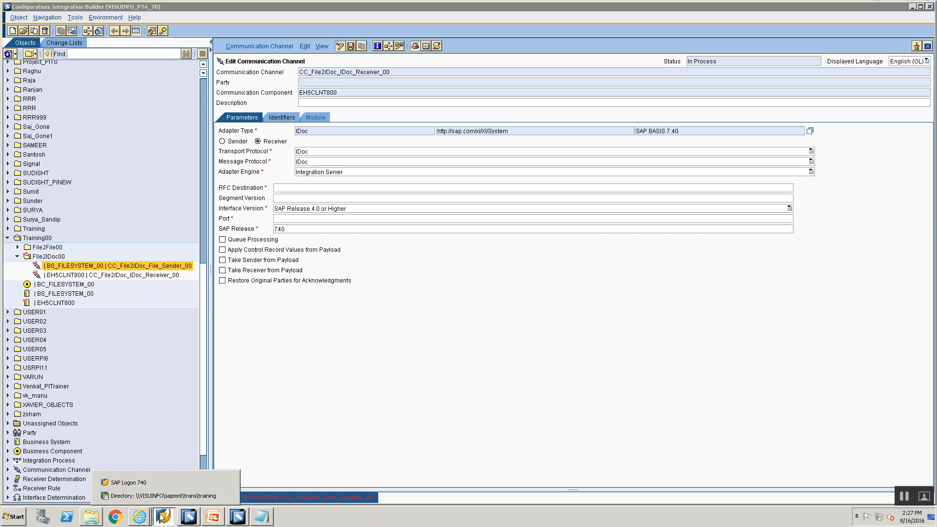
{"action": "left_click", "coordinate": [213, 516]}
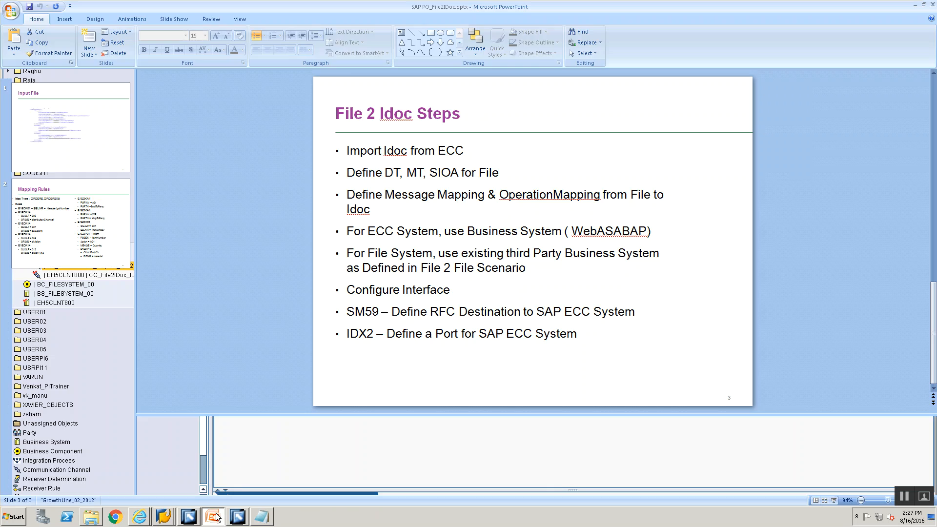
{"action": "left_click", "coordinate": [595, 284]}
{"action": "left_click", "coordinate": [347, 311]}
{"action": "left_click_drag", "start_coordinate": [349, 311], "coordinate": [374, 335]}
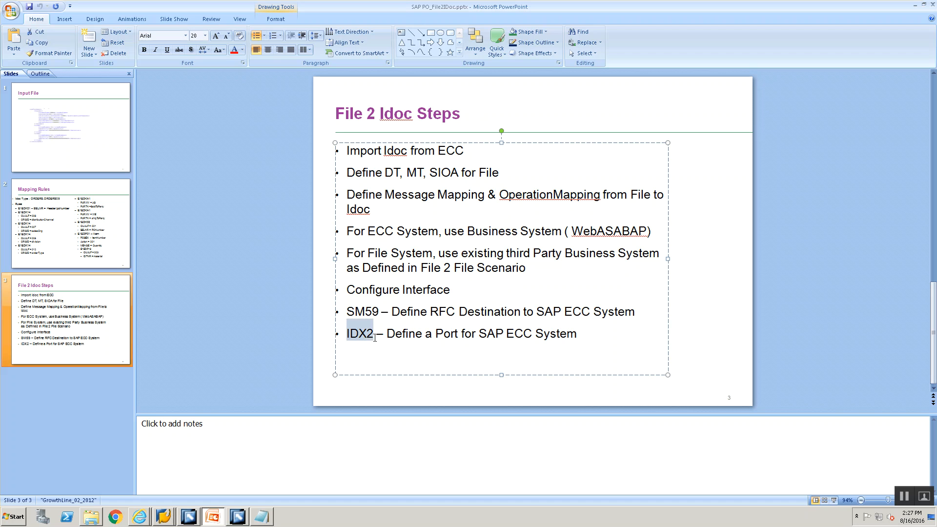
{"action": "double_click", "coordinate": [361, 310]}
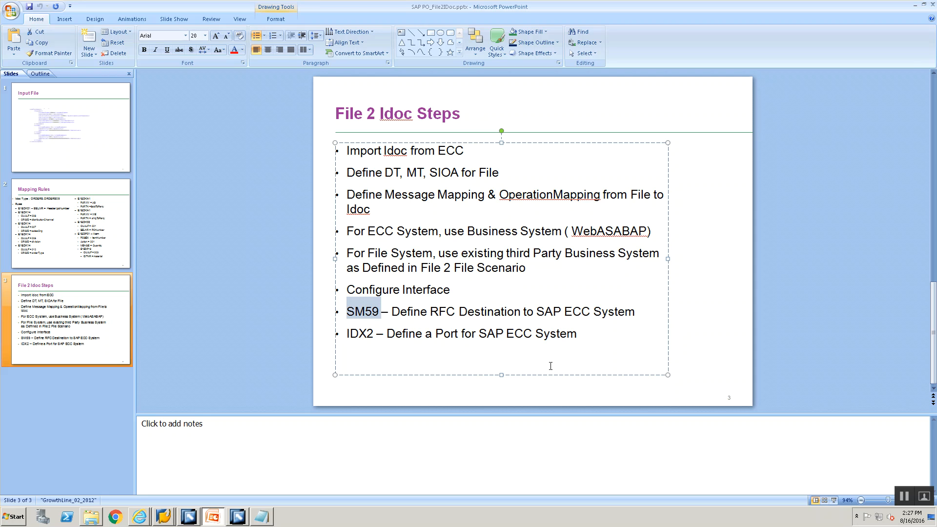
- Switch to the SAP GUI session and run transaction SM59 to open the configuration of RFC connections
{"action": "key", "text": "alt+Tab"}
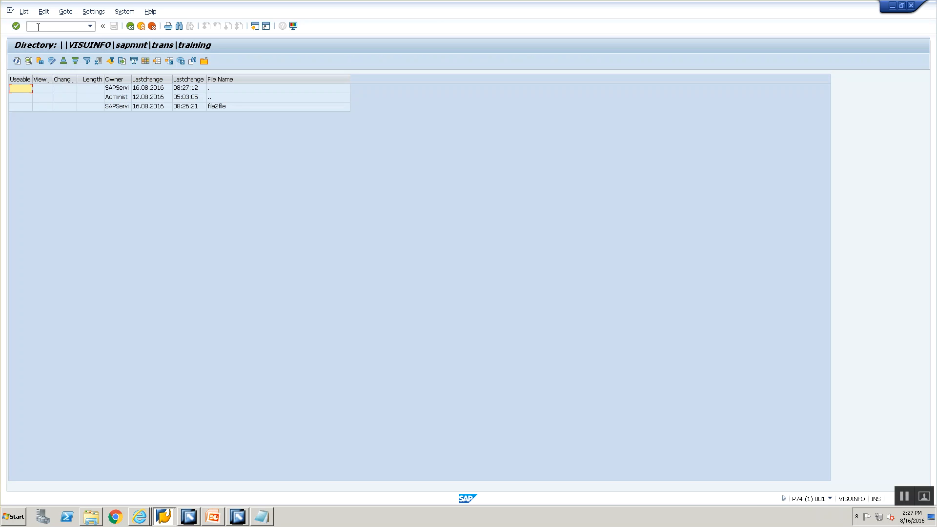
{"action": "left_click", "coordinate": [40, 30]}
{"action": "type", "text": "/nsm59"}
{"action": "key", "text": "Return"}
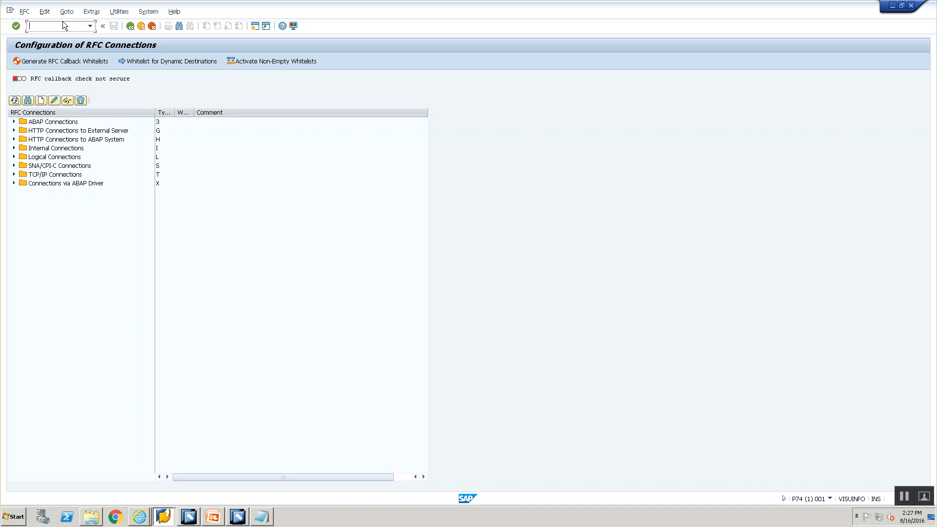
{"action": "type", "text": "/nsm58"}
{"action": "key", "text": "Return"}
{"action": "left_click", "coordinate": [89, 26]}
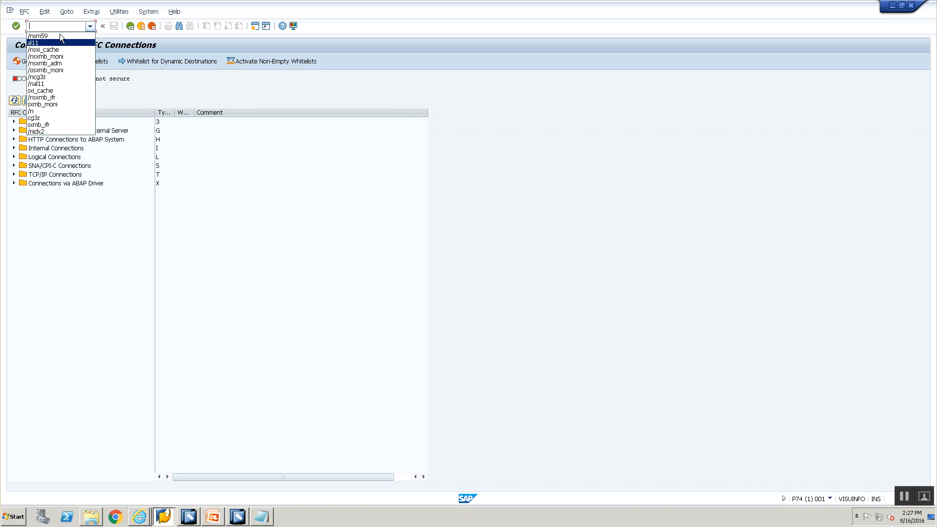
{"action": "left_click", "coordinate": [60, 35]}
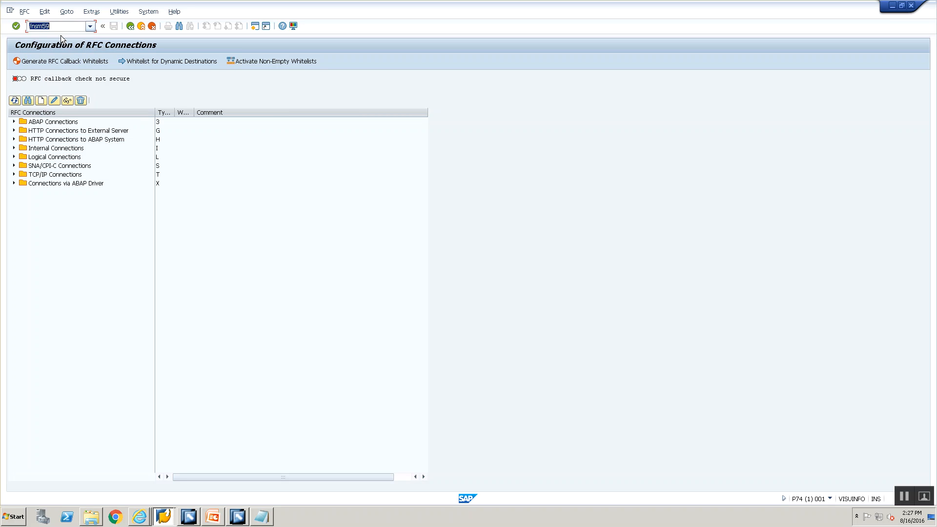
- Open the RFC destination EH5CLNT800 from the ABAP connections to view its technical settings
{"action": "left_click", "coordinate": [14, 122]}
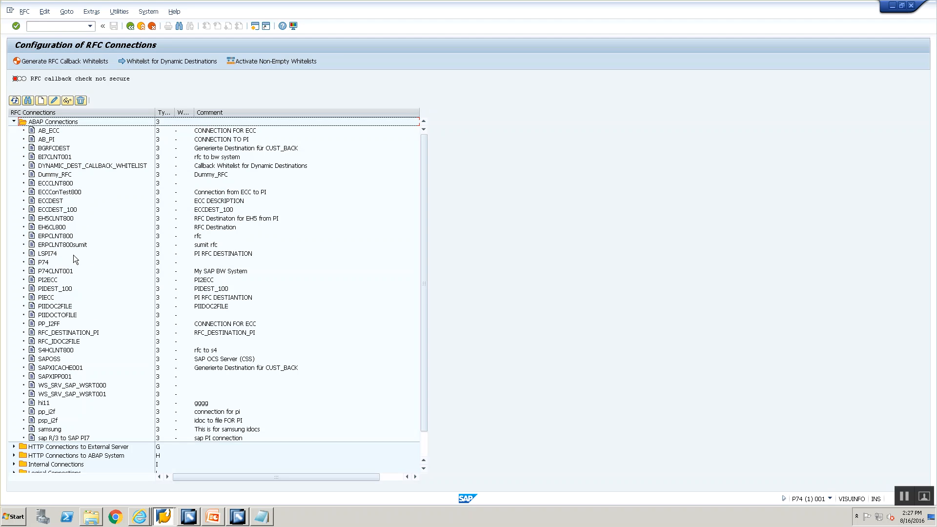
{"action": "left_click", "coordinate": [56, 219]}
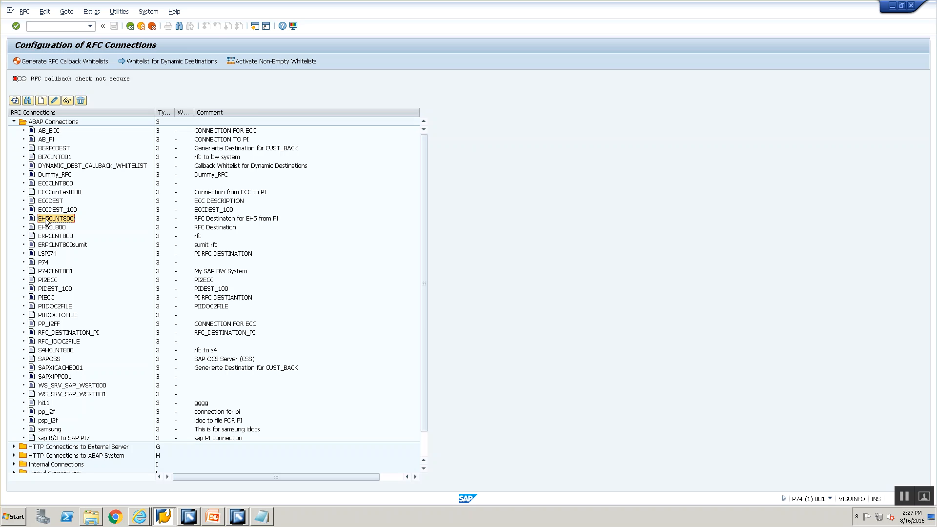
{"action": "double_click", "coordinate": [46, 218]}
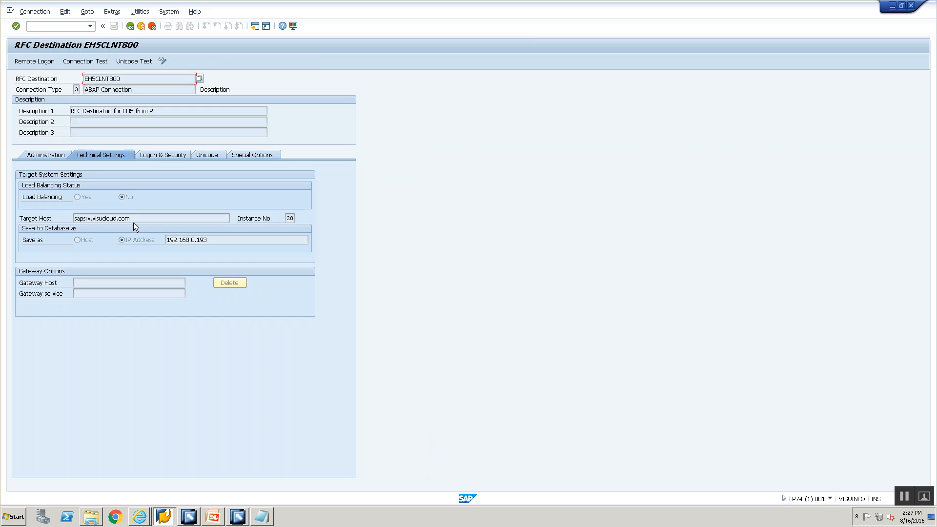
- Review the logon settings of RFC destination EH5CLNT800, switch to the Integration Builder and enter EH5CLNT800 as the receiver channel's RFC destination
{"action": "left_click_drag", "start_coordinate": [133, 221], "coordinate": [68, 204]}
{"action": "left_click", "coordinate": [165, 153]}
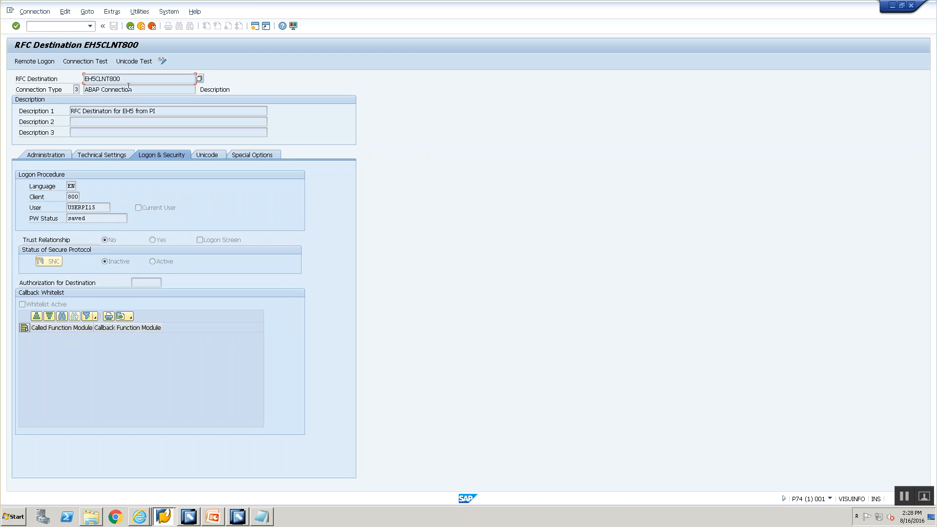
{"action": "left_click_drag", "start_coordinate": [96, 69], "coordinate": [85, 76]}
{"action": "key", "text": "ctrl+c"}
{"action": "key", "text": "alt+Tab"}
{"action": "key", "text": "Tab"}
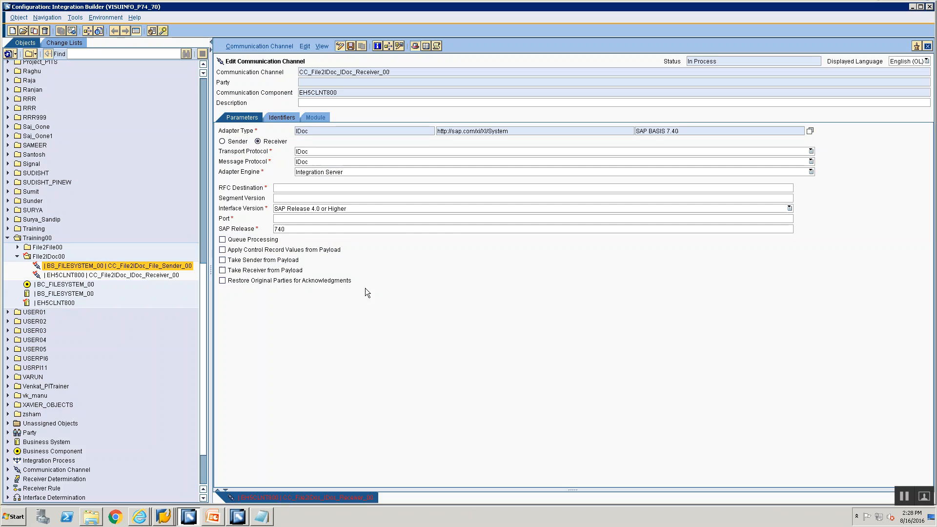
{"action": "left_click", "coordinate": [376, 190]}
{"action": "key", "text": "ctrl+v"}
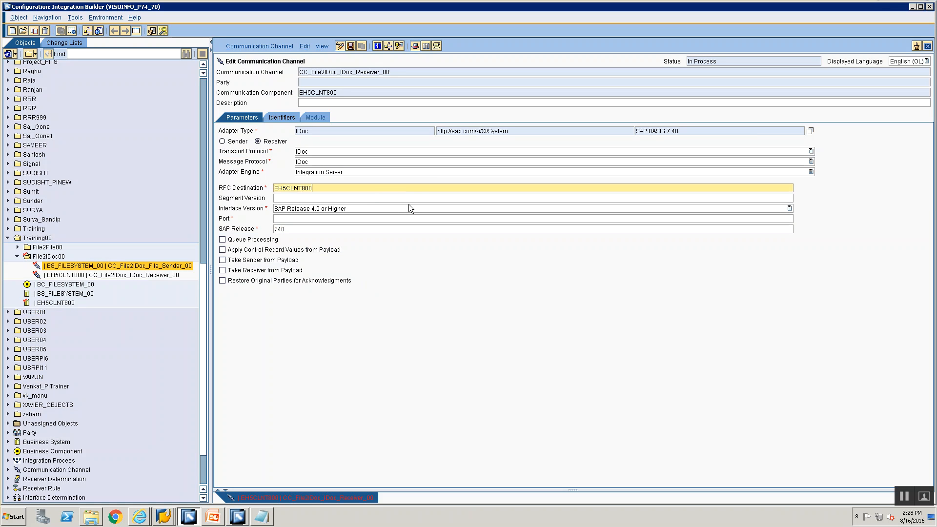
- Switch to the SAP GUI session and run transaction IDX2 to review the metadata overview for the IDoc adapter
{"action": "left_click", "coordinate": [298, 220]}
{"action": "key", "text": "alt+Tab"}
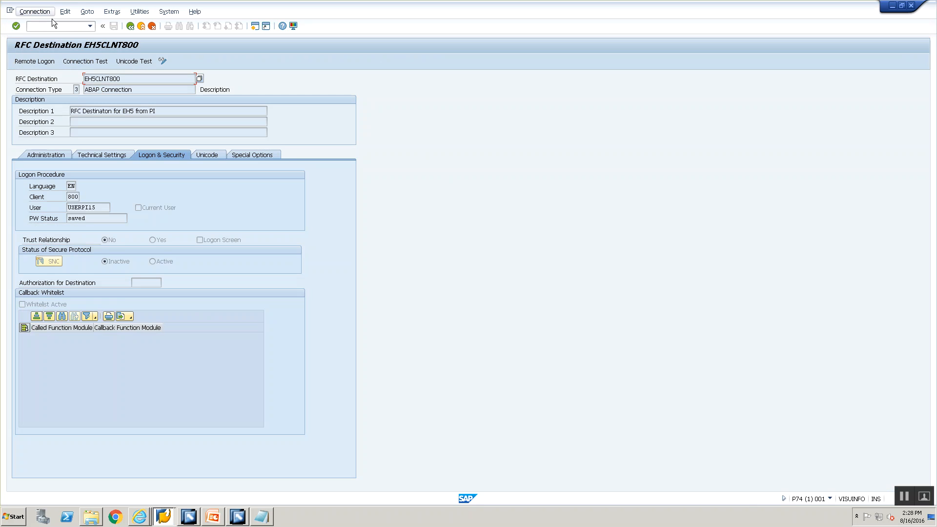
{"action": "left_click", "coordinate": [54, 26]}
{"action": "type", "text": "/nidx2"}
{"action": "key", "text": "Return"}
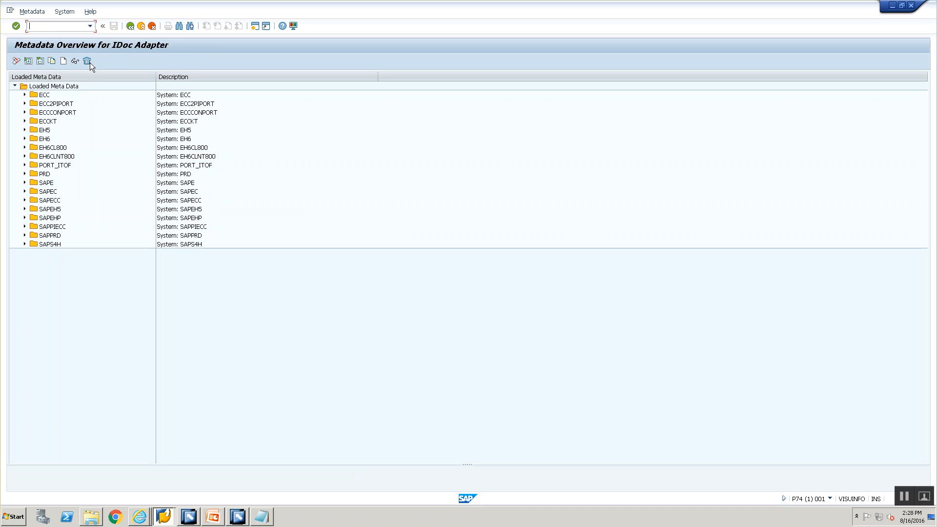
{"action": "left_click", "coordinate": [46, 158]}
- Switch to the PowerPoint file and change the port transaction on the File 2 Idoc Steps slide to IDX1
{"action": "key", "text": "alt+Tab"}
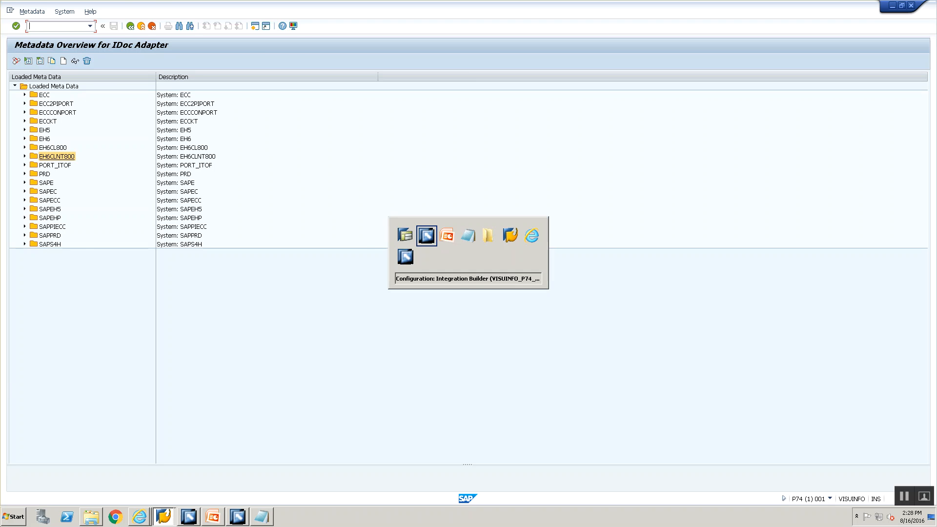
{"action": "left_click", "coordinate": [372, 334]}
{"action": "key", "text": "BackSpace"}
{"action": "type", "text": "1"}
- Switch back to the SAP GUI session, run transaction IDX1 and display the port EH5_800
{"action": "key", "text": "alt+Tab"}
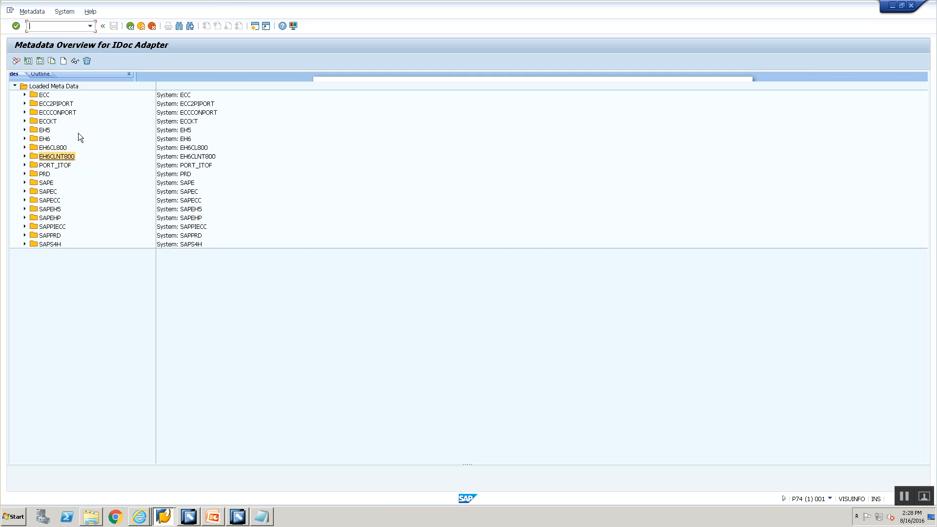
{"action": "type", "text": "/nidx1"}
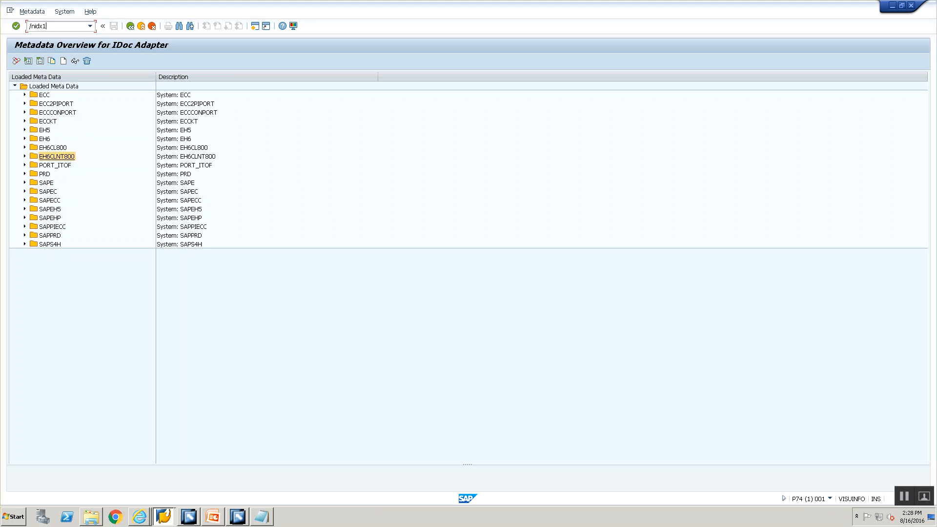
{"action": "key", "text": "Return"}
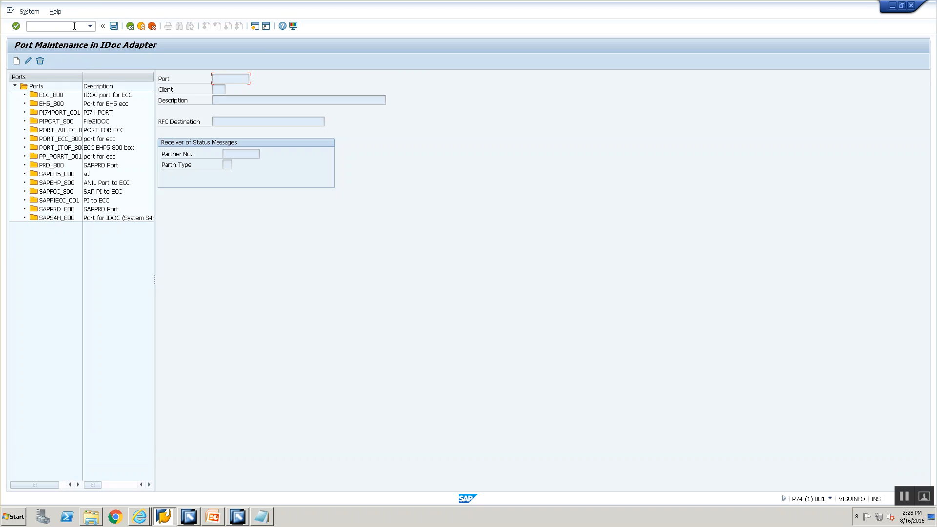
{"action": "double_click", "coordinate": [51, 104]}
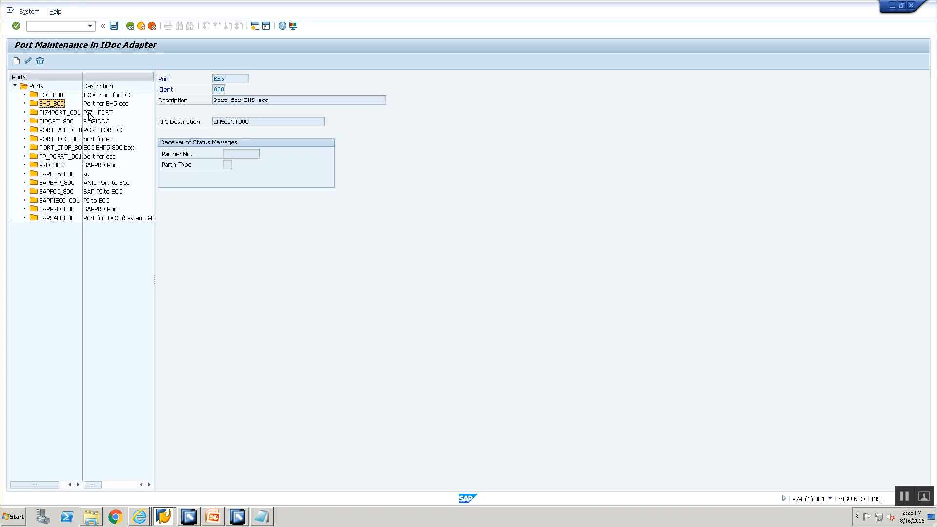
{"action": "key", "text": "alt+Tab"}
{"action": "key", "text": "alt+Tab"}
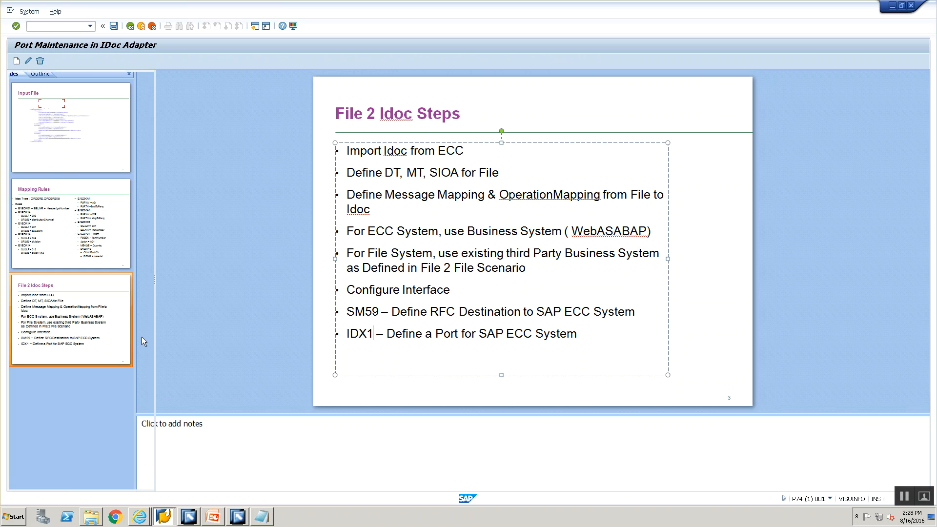
{"action": "left_click", "coordinate": [17, 62]}
{"action": "left_click", "coordinate": [219, 79]}
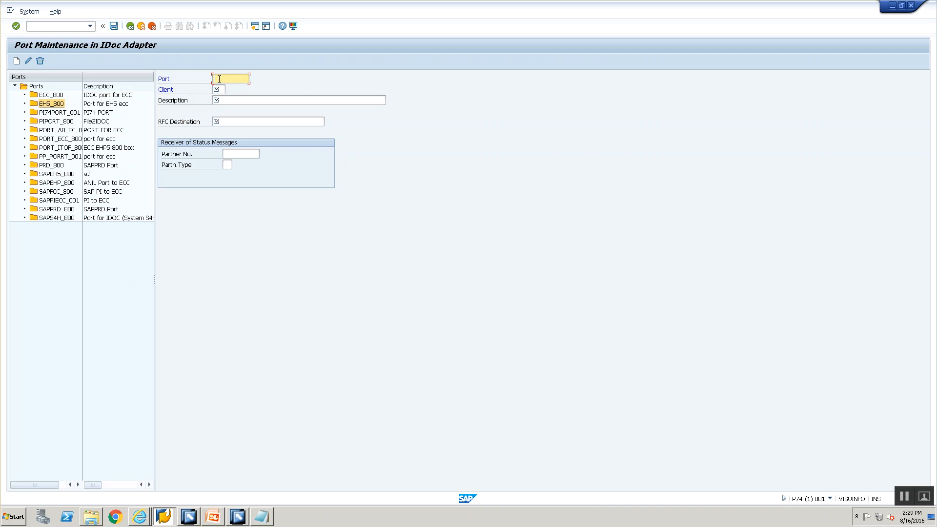
{"action": "left_click", "coordinate": [152, 27]}
{"action": "left_click", "coordinate": [141, 26]}
{"action": "left_click", "coordinate": [130, 27]}
{"action": "left_click", "coordinate": [146, 28]}
{"action": "left_click", "coordinate": [91, 25]}
{"action": "type", "text": "/n"}
{"action": "type", "text": "we21"}
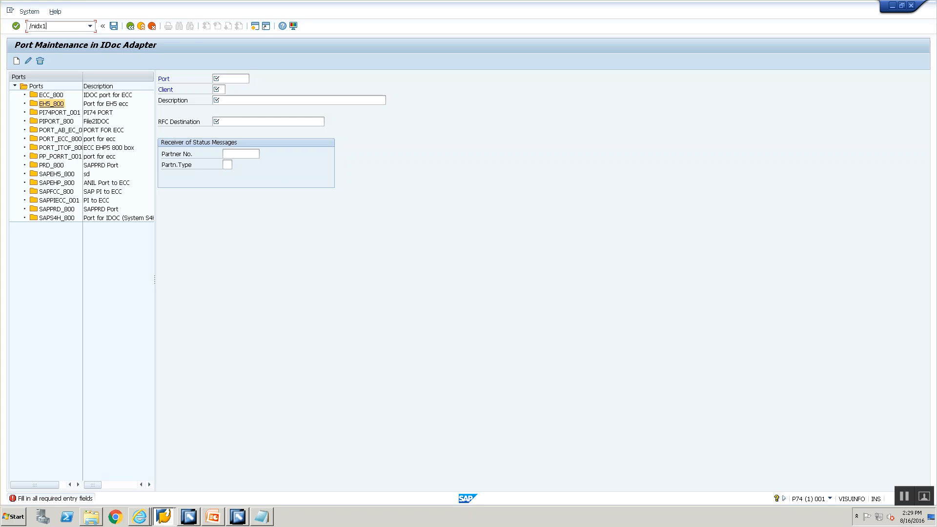
{"action": "key", "text": "Return"}
- Switch to the Integration Builder, set the IDoc receiver channel's port to EH5_800 and save the channel
{"action": "left_click", "coordinate": [39, 105]}
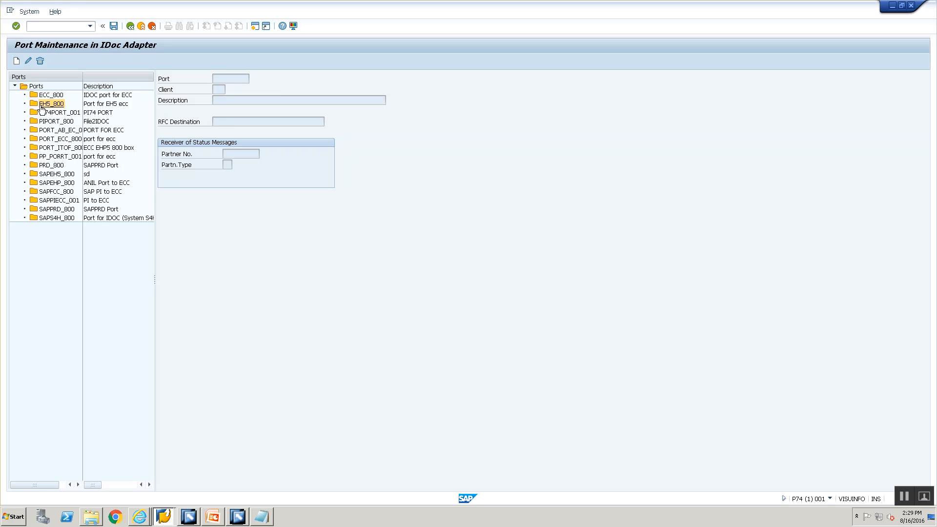
{"action": "key", "text": "alt+Tab"}
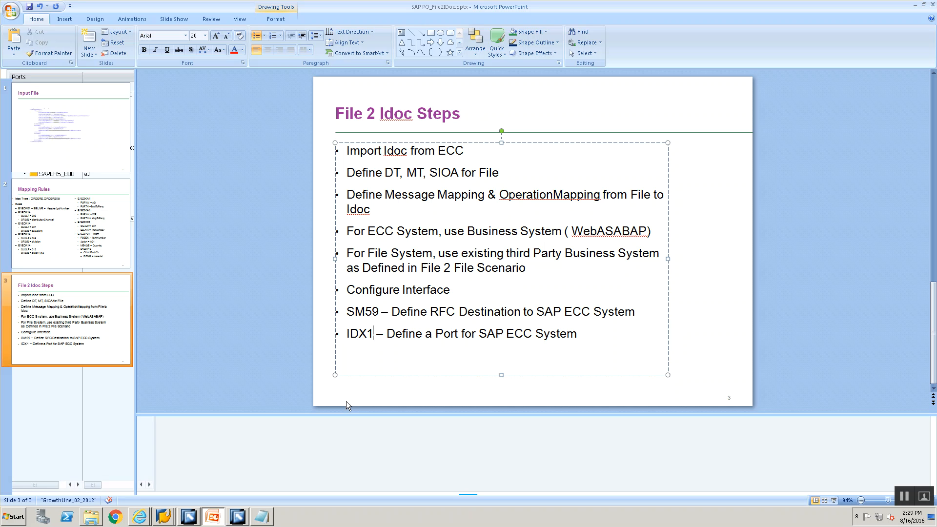
{"action": "key", "text": "alt+Tab"}
{"action": "left_click", "coordinate": [375, 219]}
{"action": "type", "text": "EH5_"}
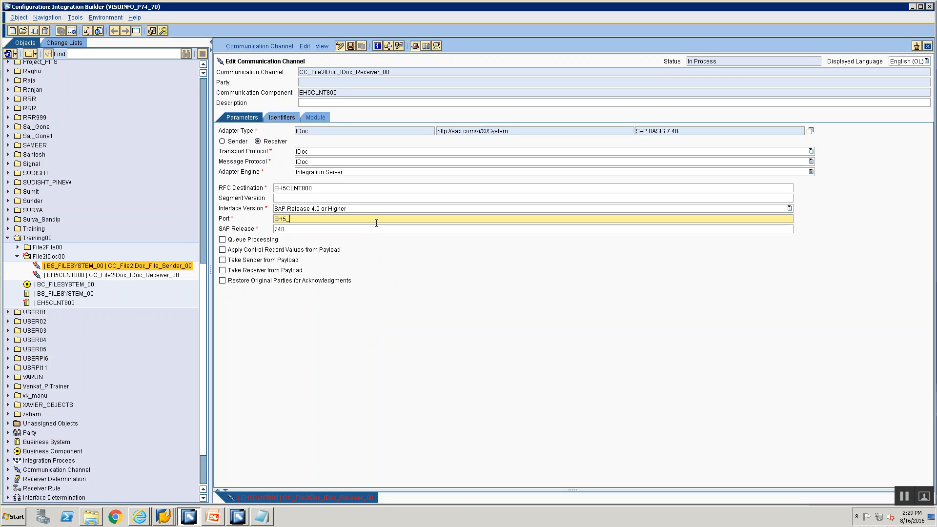
{"action": "type", "text": "800"}
{"action": "key", "text": "ctrl+s"}
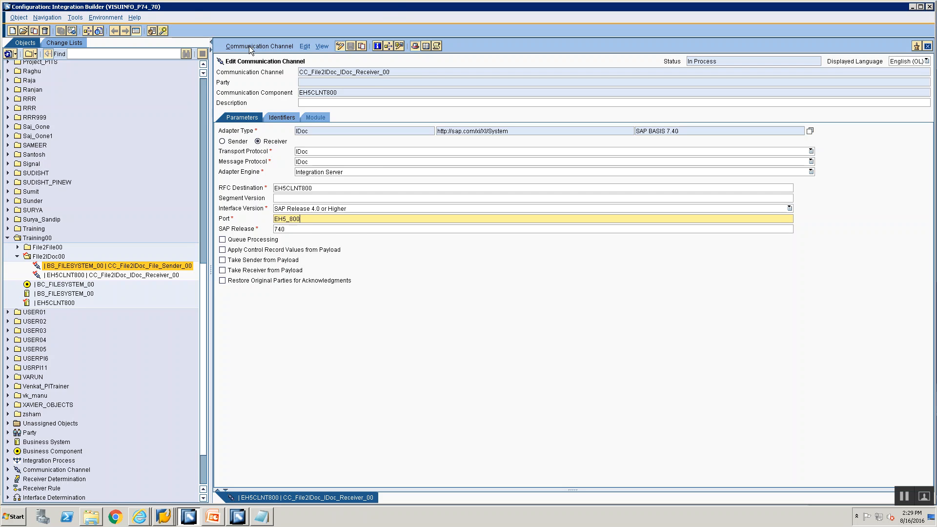
- Start a new sender agreement in the folder File2IDoc00 with BS_FILESYSTEM_00 as the communication component
{"action": "left_click", "coordinate": [130, 276]}
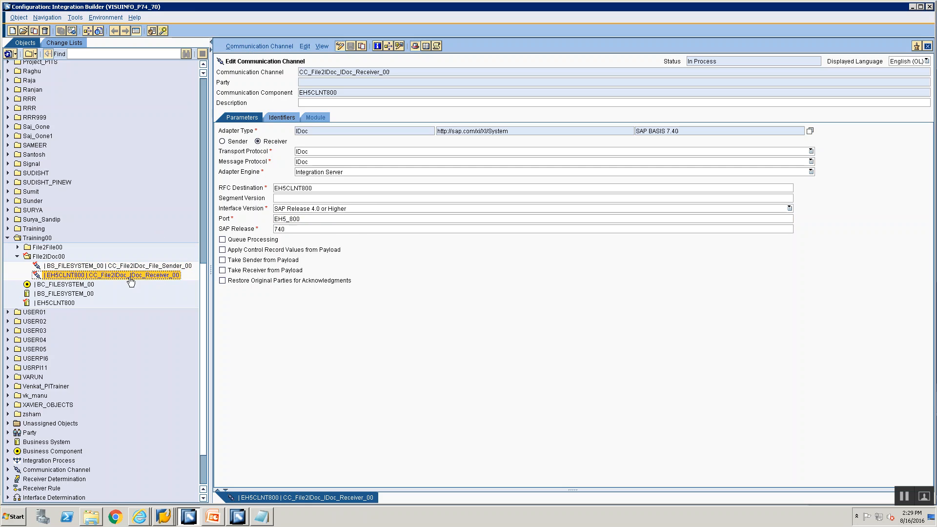
{"action": "left_click", "coordinate": [127, 266]}
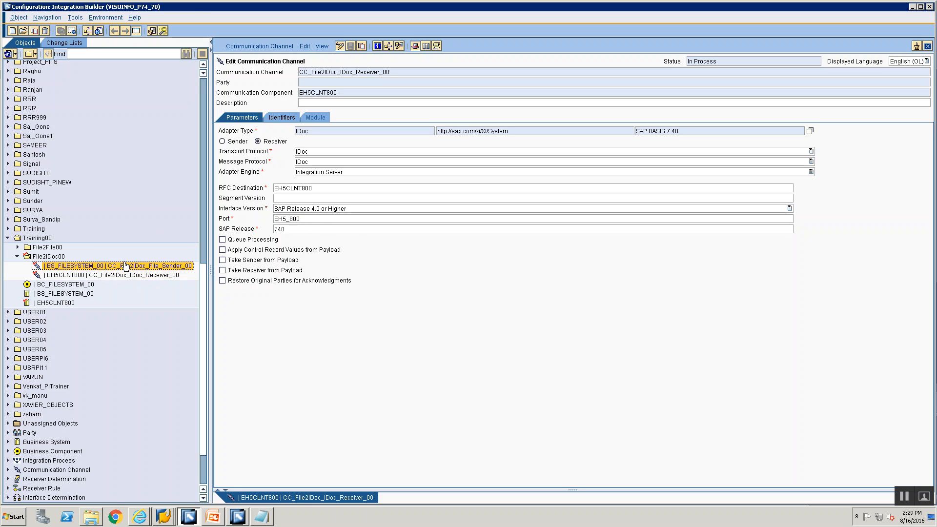
{"action": "left_click", "coordinate": [39, 258]}
{"action": "right_click", "coordinate": [43, 261]}
{"action": "left_click", "coordinate": [49, 262]}
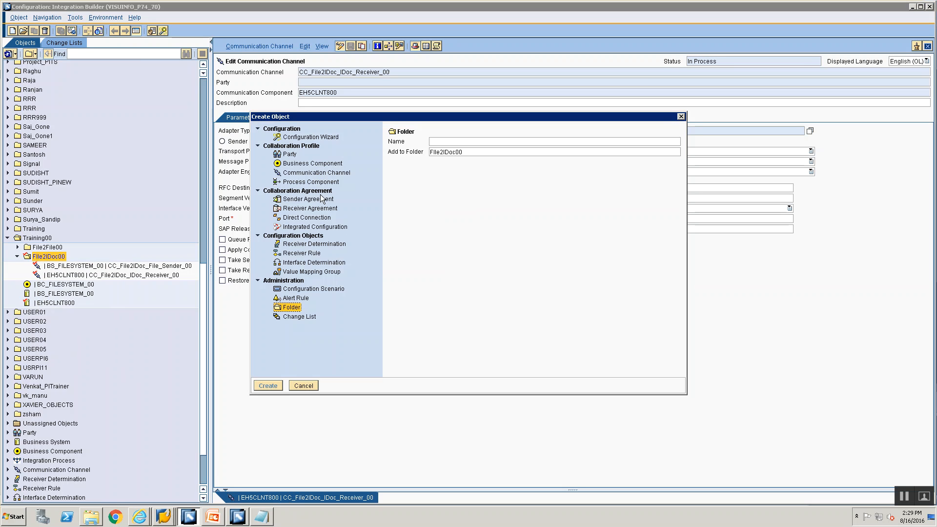
{"action": "left_click", "coordinate": [323, 198]}
{"action": "left_click", "coordinate": [502, 167]}
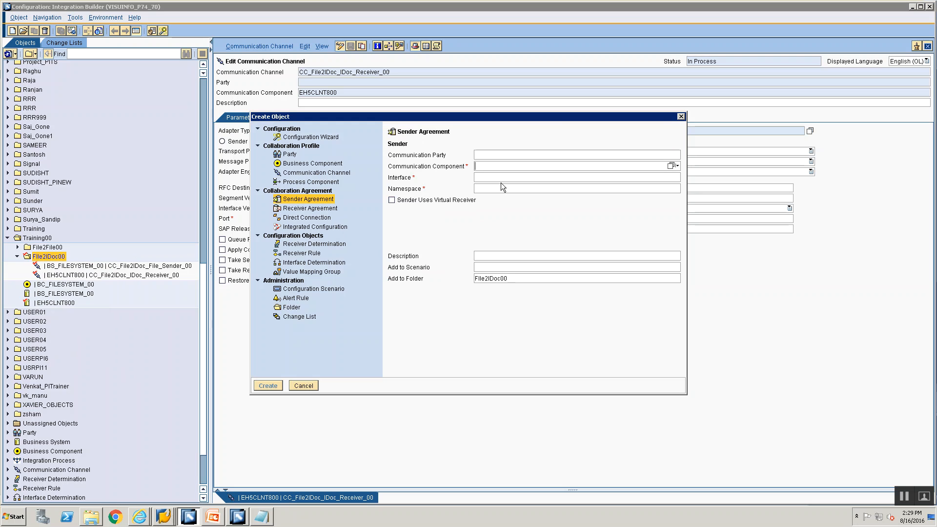
{"action": "type", "text": "BS_"}
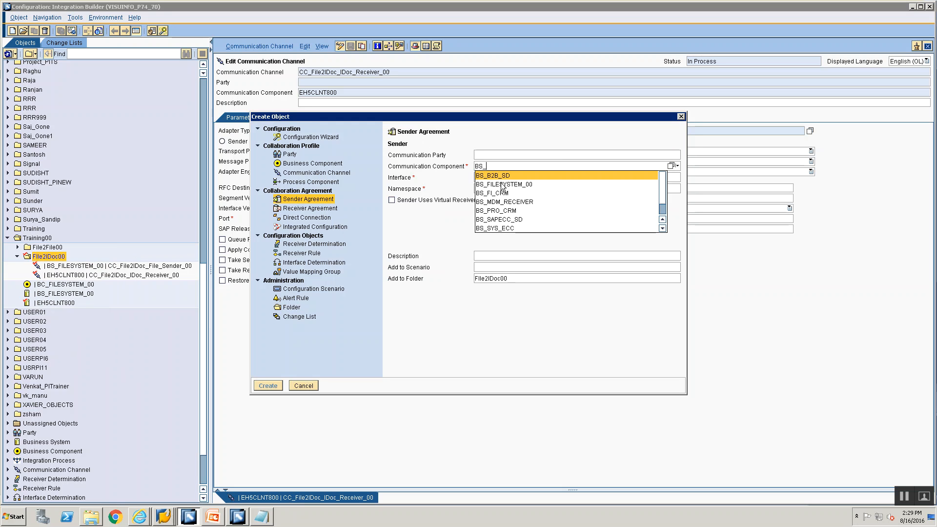
{"action": "left_click", "coordinate": [503, 185]}
{"action": "key", "text": "Tab"}
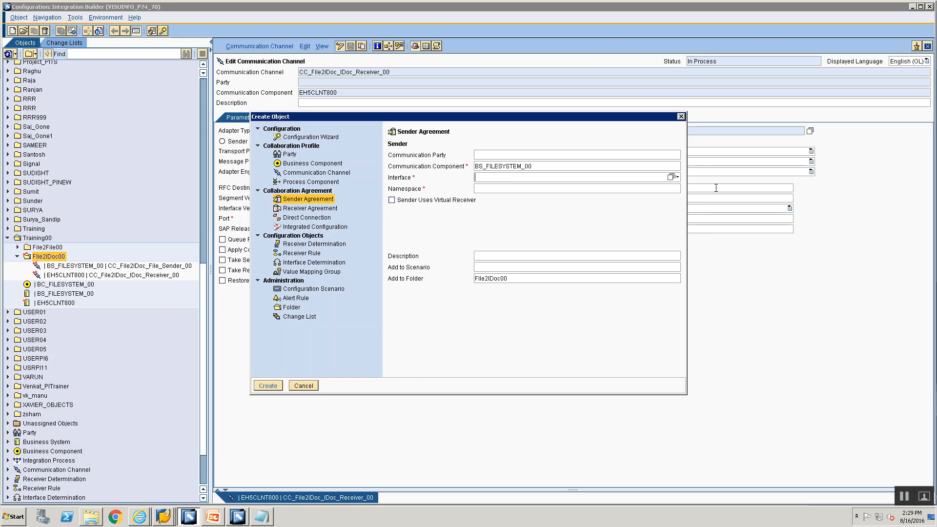
- Select the outbound interface SIOA_File2IDoc_Src_00 for the sender agreement and create the agreement
{"action": "left_click", "coordinate": [671, 176]}
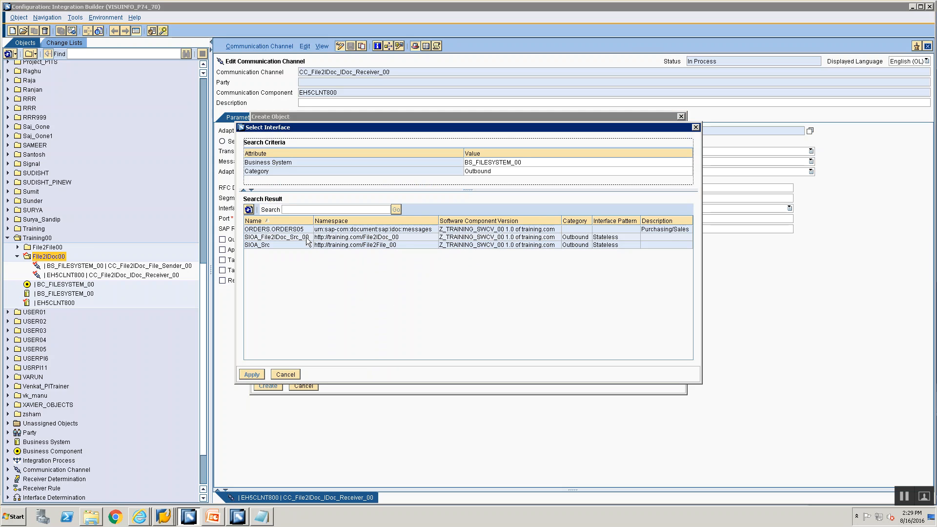
{"action": "left_click", "coordinate": [308, 237]}
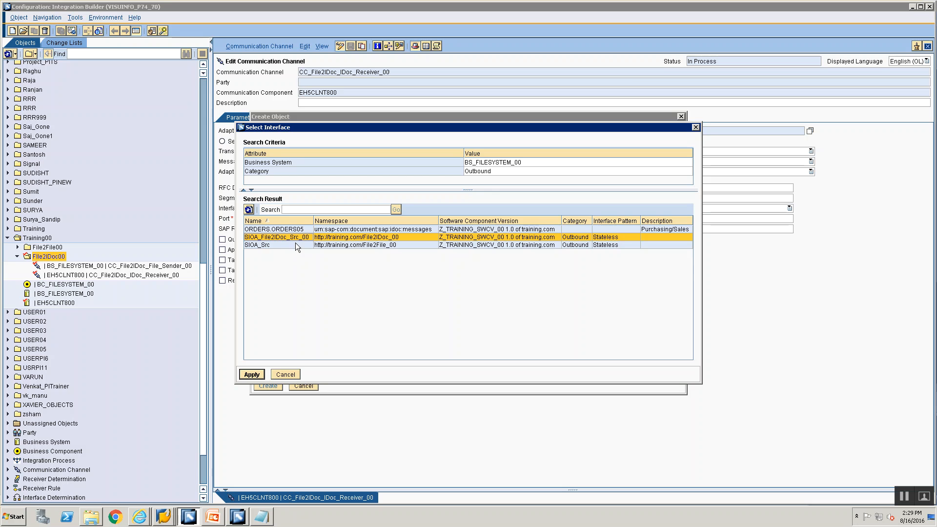
{"action": "left_click", "coordinate": [251, 374]}
{"action": "left_click", "coordinate": [259, 385]}
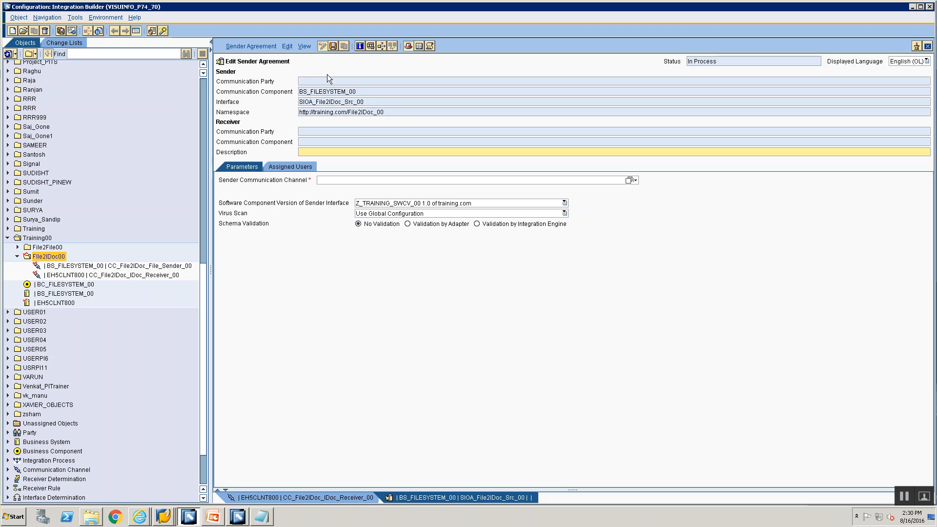
- Check the agreement's component, interface and namespace, assign the sender communication channel CC_File2IDoc_File_Sender_00 and save
{"action": "double_click", "coordinate": [331, 92]}
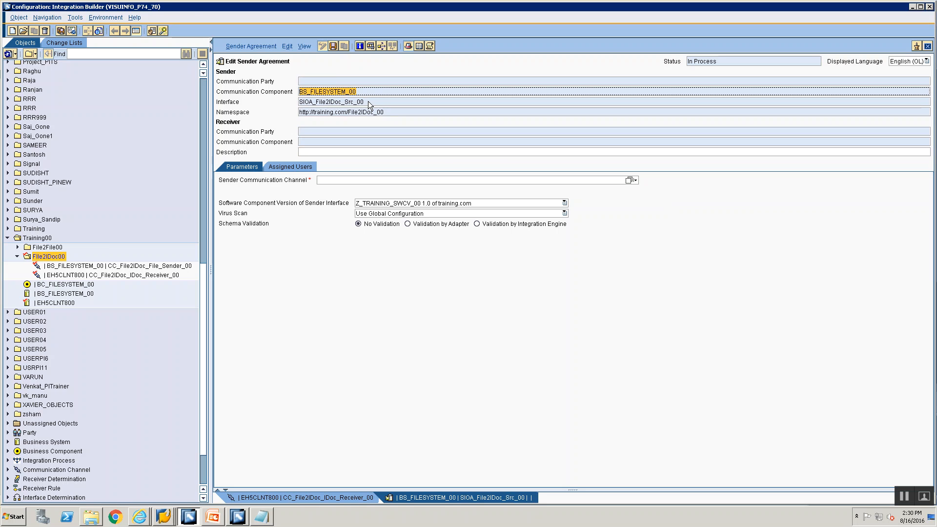
{"action": "double_click", "coordinate": [361, 102]}
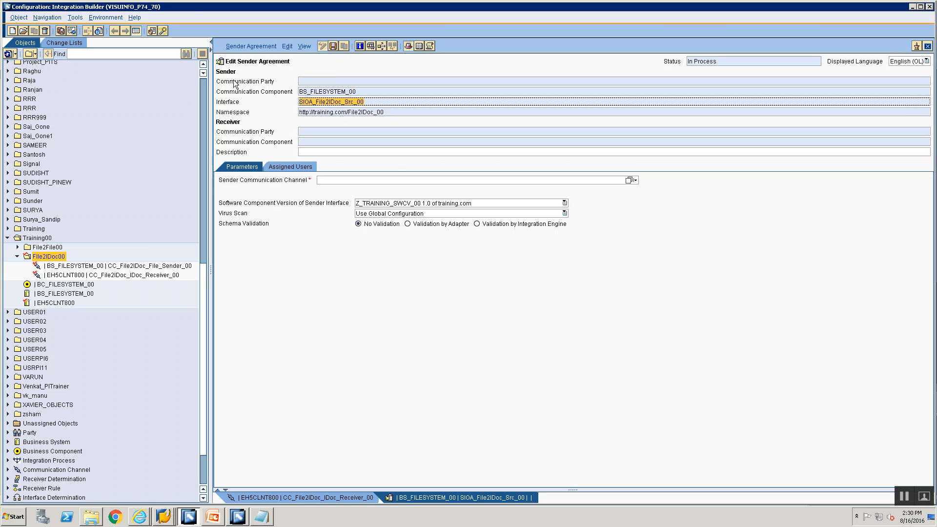
{"action": "double_click", "coordinate": [303, 112]}
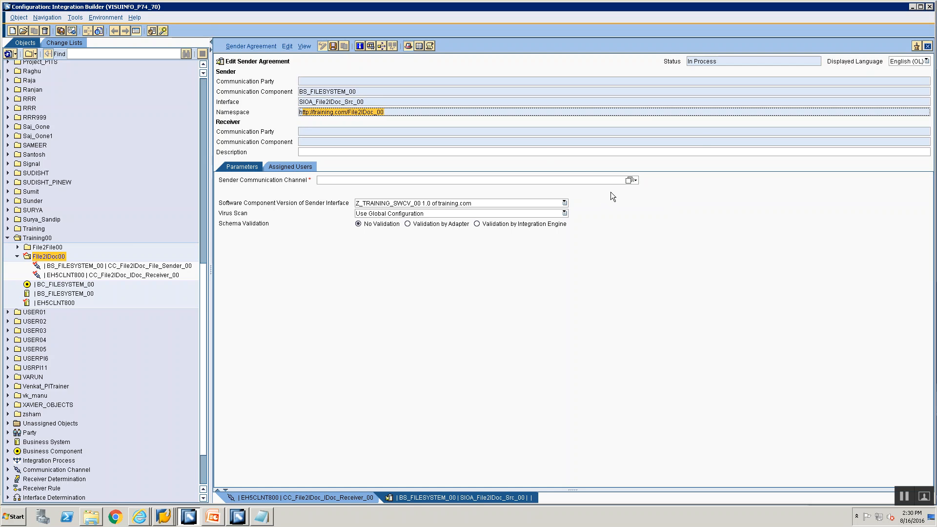
{"action": "left_click", "coordinate": [629, 181]}
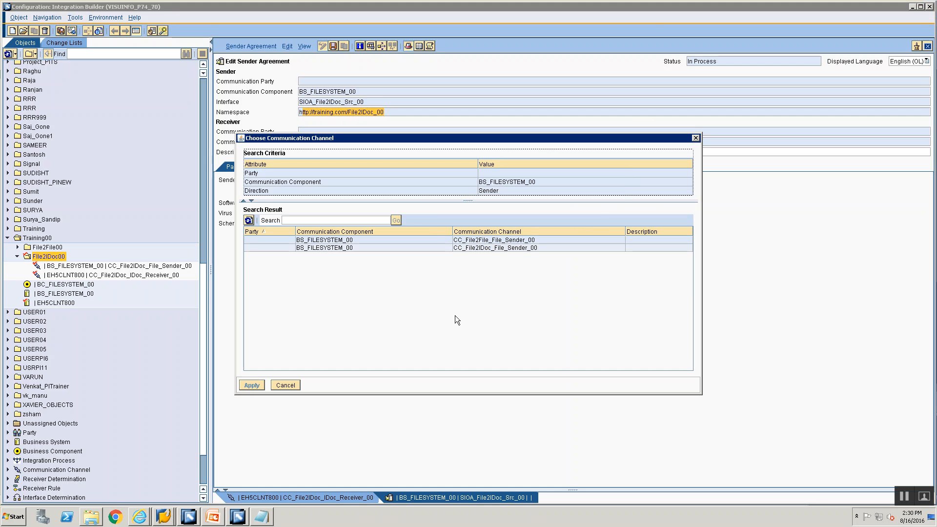
{"action": "left_click", "coordinate": [494, 247]}
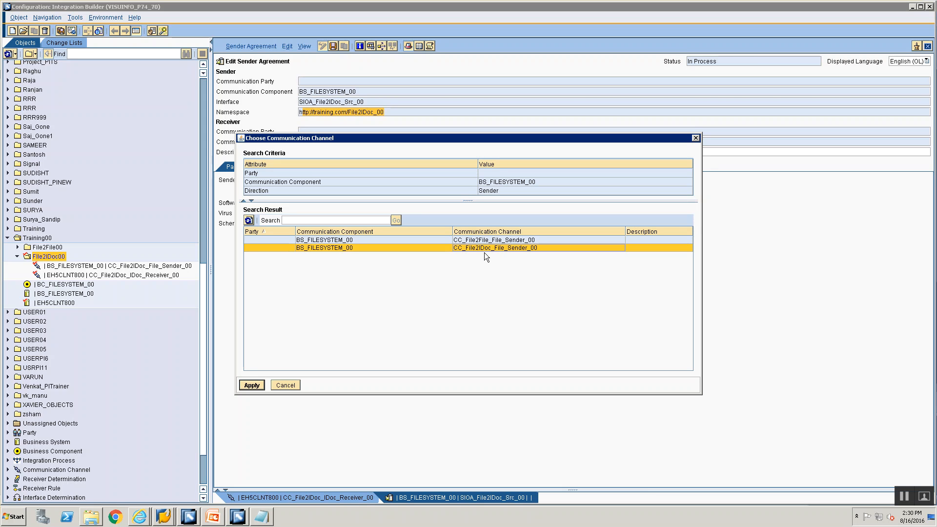
{"action": "left_click", "coordinate": [252, 385]}
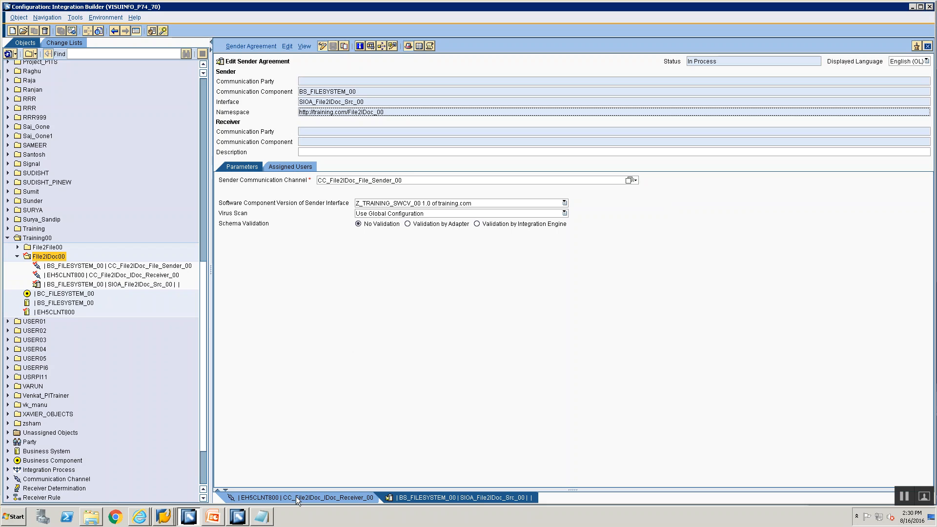
- Start creating another configuration object from the SIOA_File2IDoc_Src_00 sender agreement in the folder File2IDoc00
{"action": "right_click", "coordinate": [112, 284]}
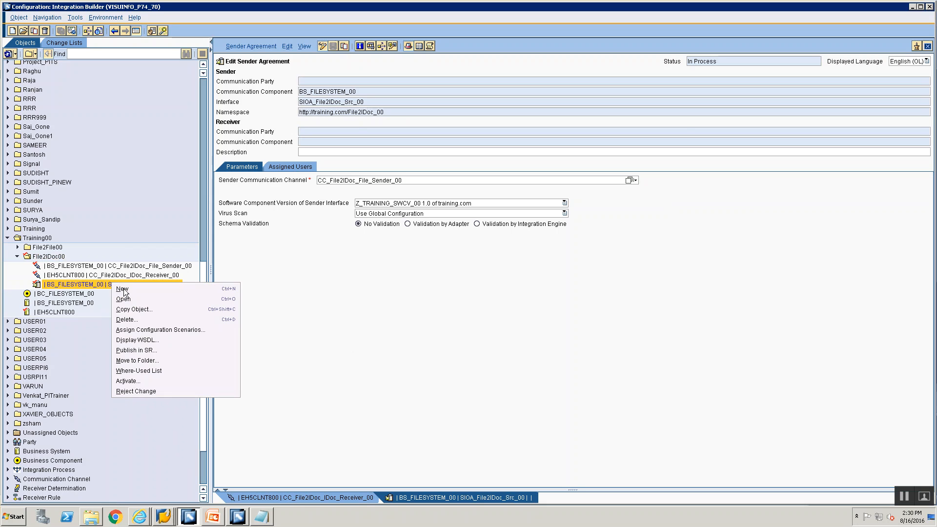
{"action": "left_click", "coordinate": [124, 288]}
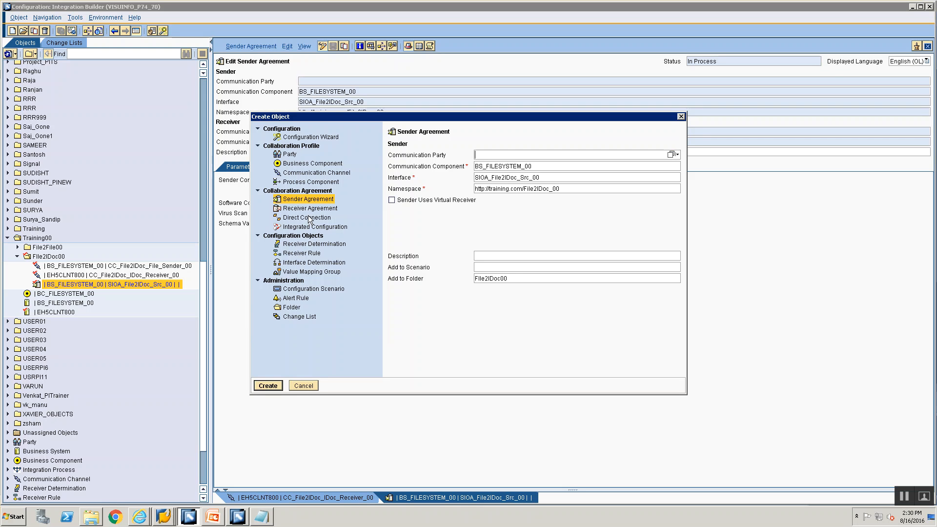
- Create a receiver determination for sender component BS_FILESYSTEM_00 with interface SIOA_File2IDoc_Src_00 in folder File2IDoc00
{"action": "left_click", "coordinate": [307, 244]}
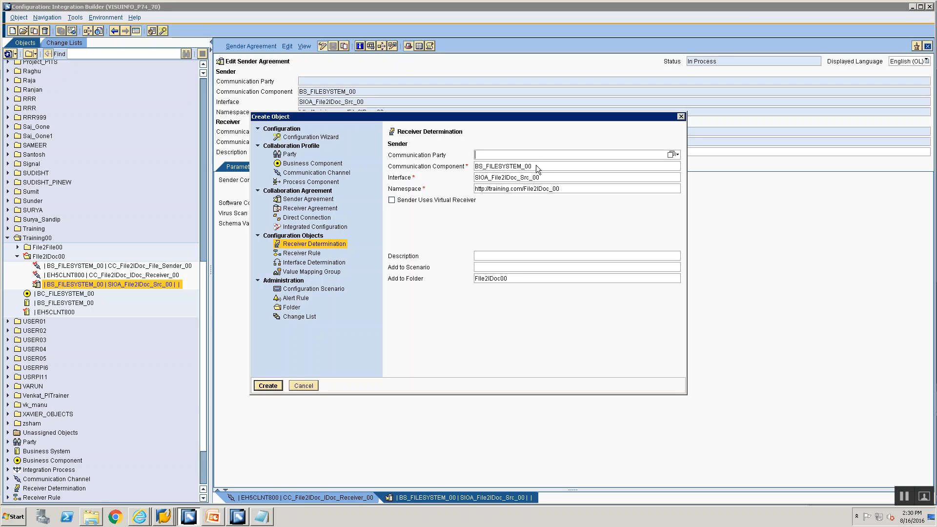
{"action": "key", "text": "Tab"}
{"action": "left_click", "coordinate": [503, 179]}
{"action": "left_click", "coordinate": [268, 386]}
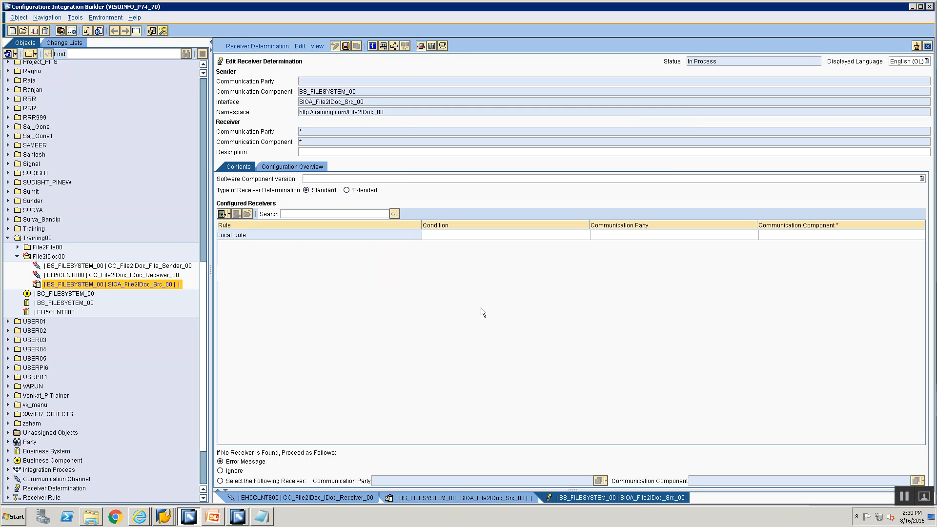
- Set EH5CLNT800 as the communication component of the configured receiver and save the receiver determination
{"action": "left_click", "coordinate": [779, 235]}
{"action": "type", "text": "EH5CLNT800"}
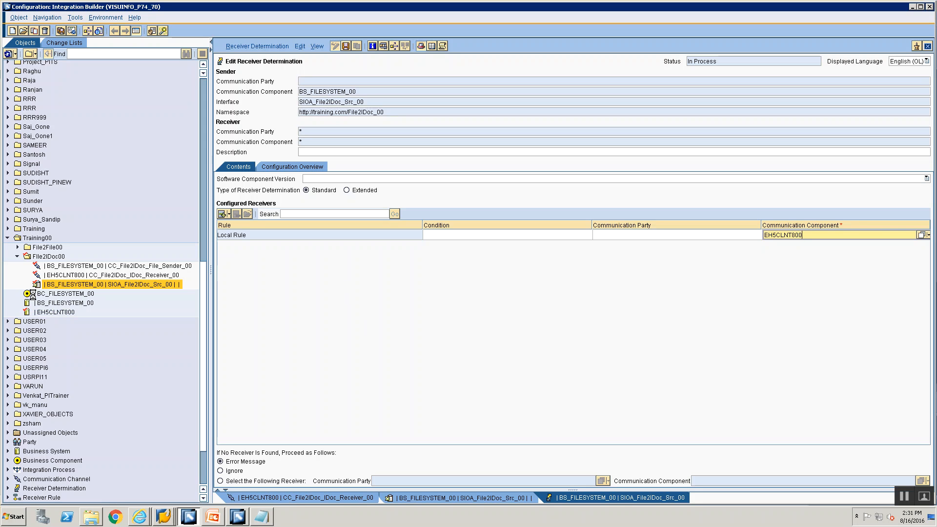
{"action": "key", "text": "ctrl+s"}
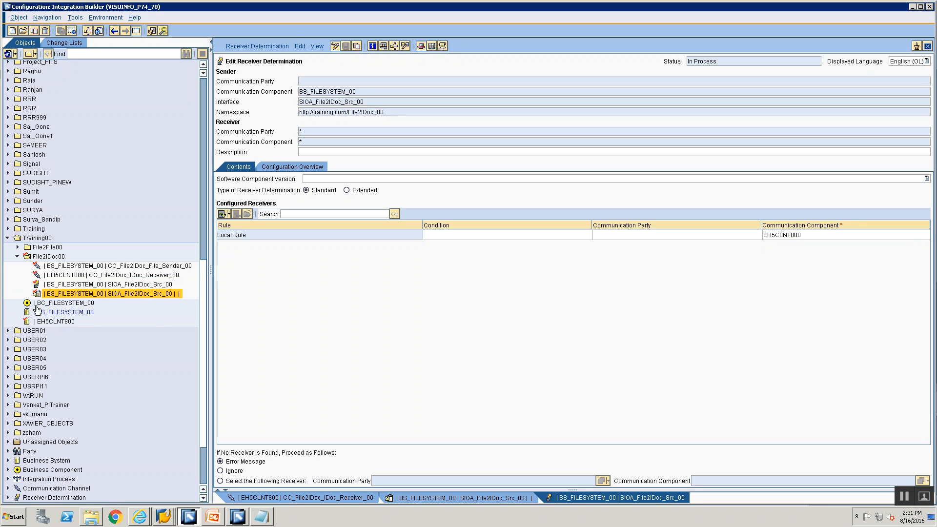
- From the receiver determination's configuration overview, create a specific interface determination for SIOA_File2IDoc_Src_00 under receiver EH5CLNT800
{"action": "left_click", "coordinate": [291, 167]}
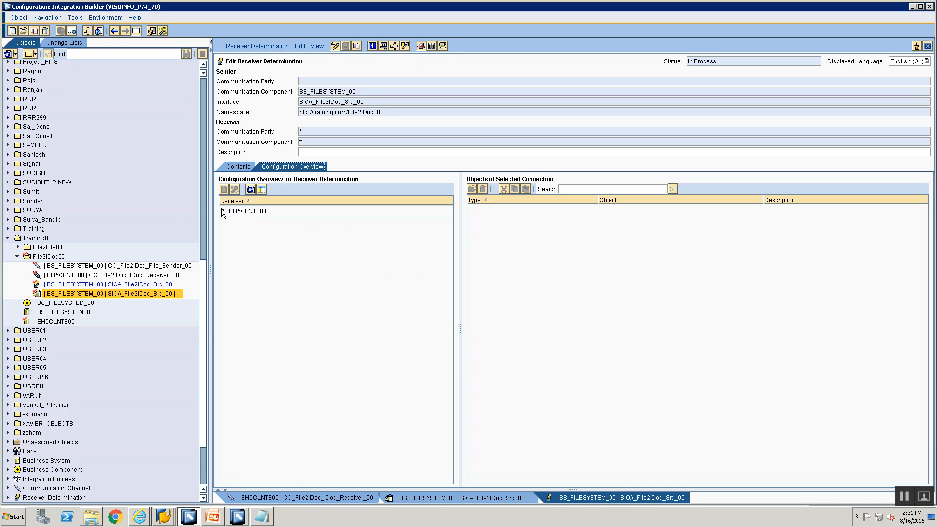
{"action": "left_click", "coordinate": [223, 210]}
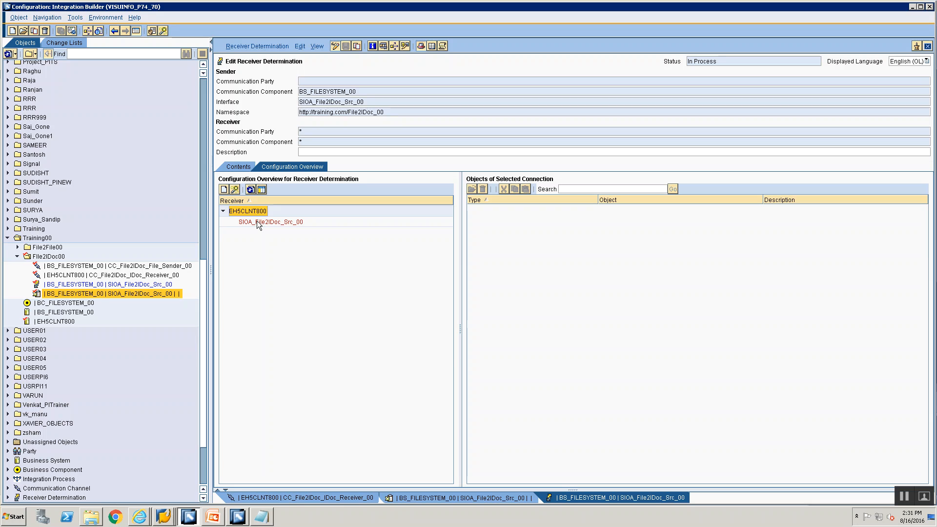
{"action": "left_click", "coordinate": [258, 220]}
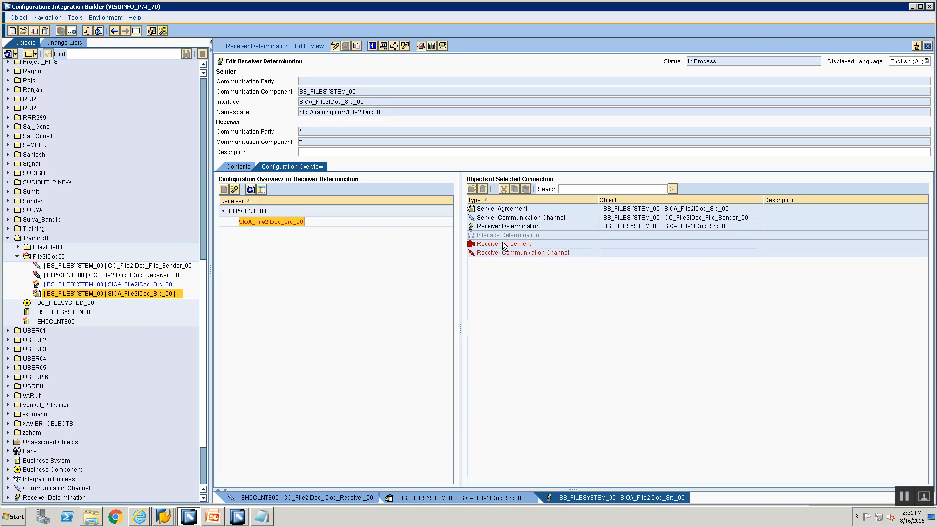
{"action": "left_click", "coordinate": [508, 234]}
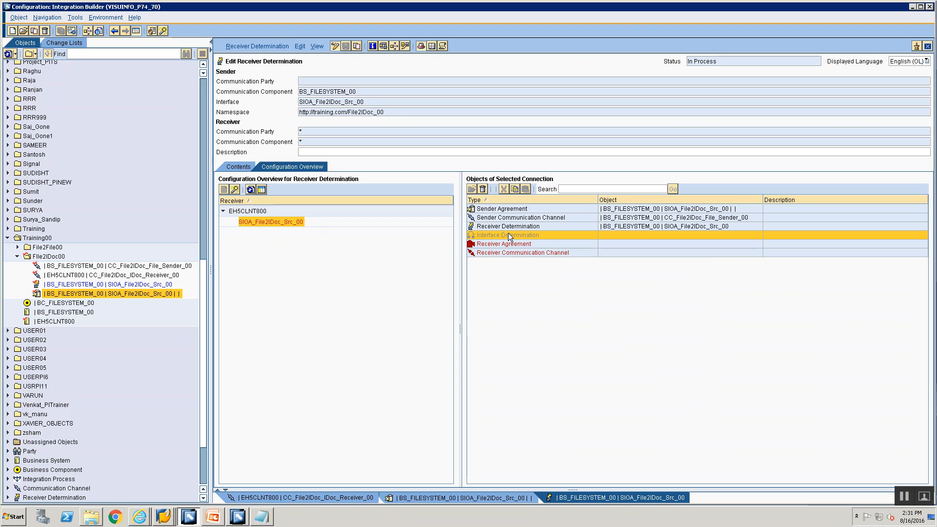
{"action": "right_click", "coordinate": [508, 235]}
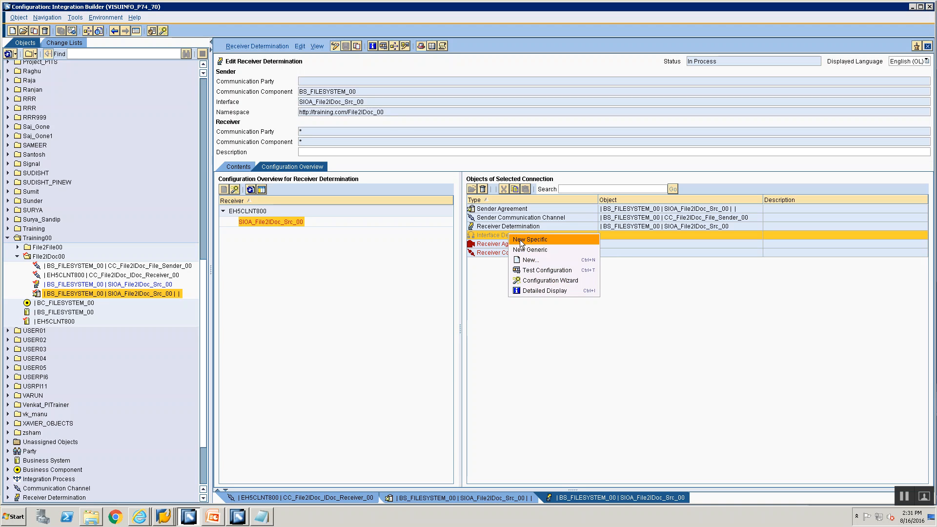
{"action": "left_click", "coordinate": [519, 239]}
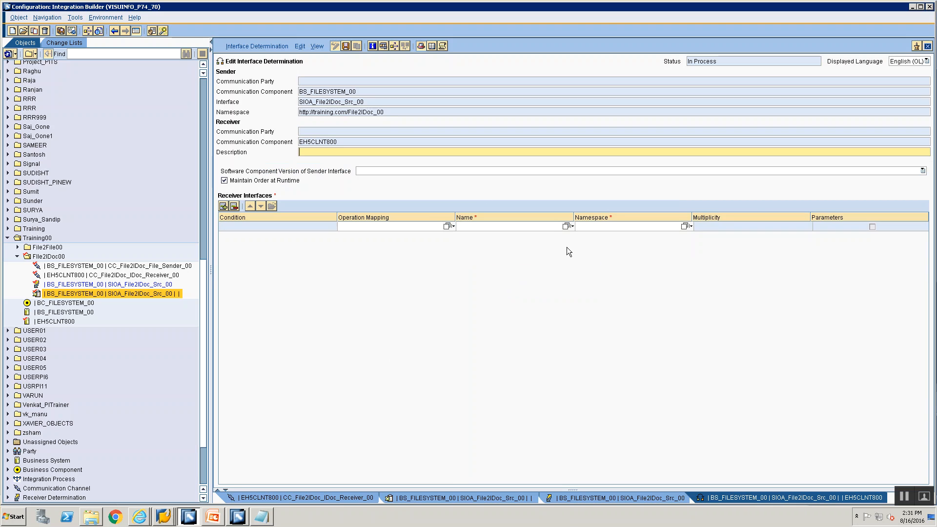
- Assign operation mapping OM_File2IDoc_00 to the receiver interface and save the interface determination
{"action": "left_click", "coordinate": [446, 226]}
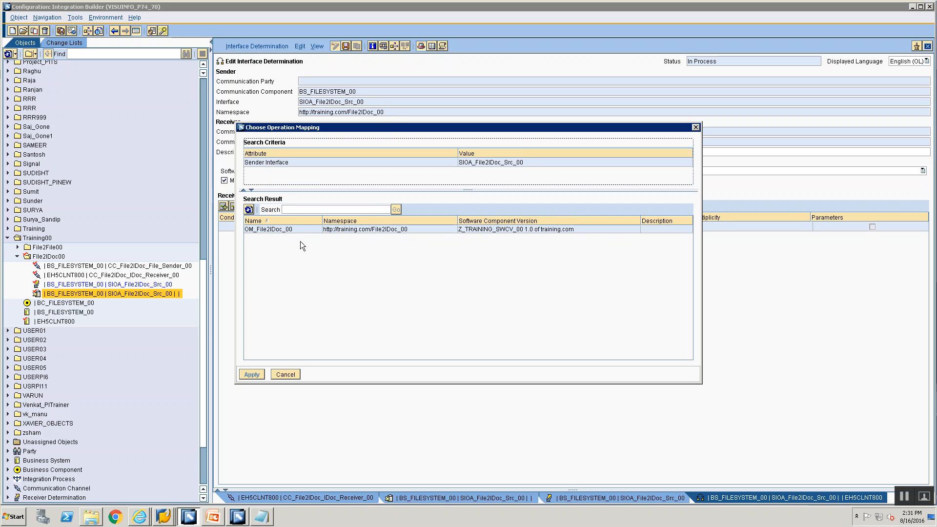
{"action": "left_click", "coordinate": [254, 229]}
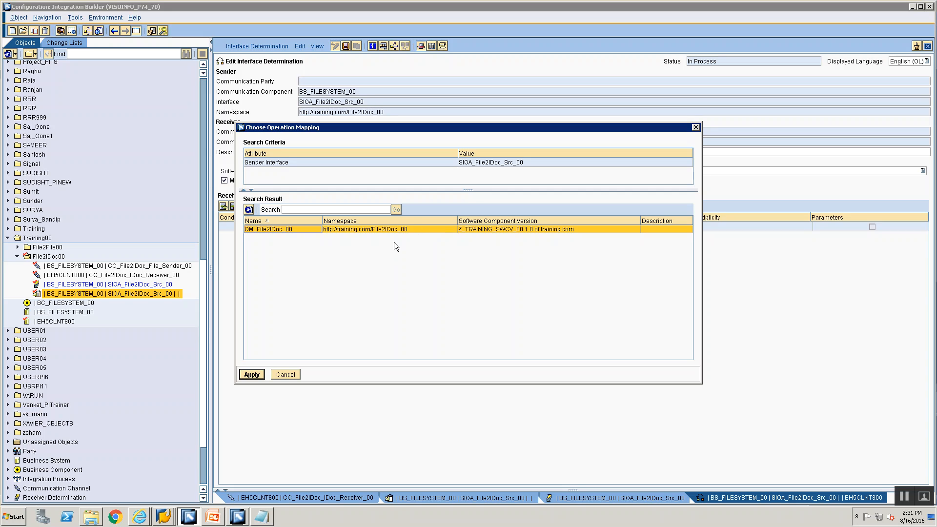
{"action": "left_click", "coordinate": [250, 377]}
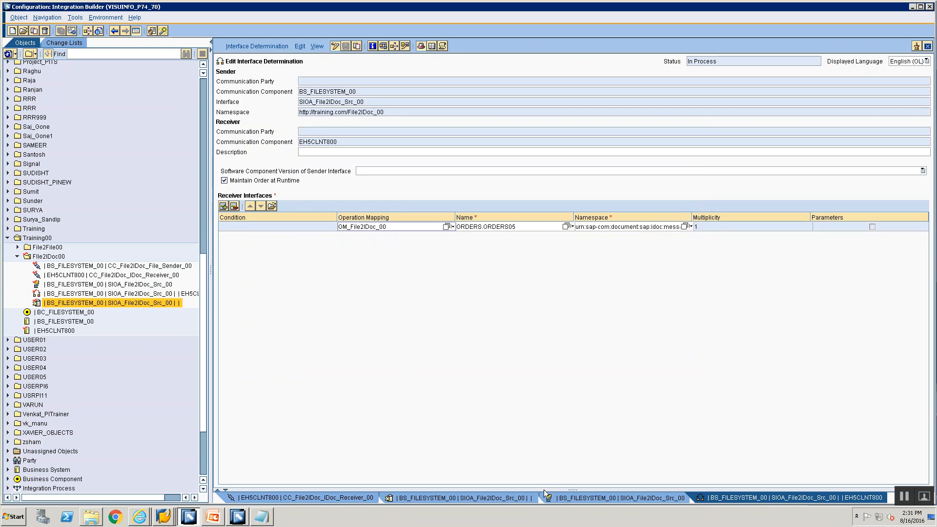
- Refresh the receiver determination's configuration overview and create a specific receiver agreement for ORDERS.ORDERS05 under EH5CLNT800
{"action": "left_click", "coordinate": [562, 498]}
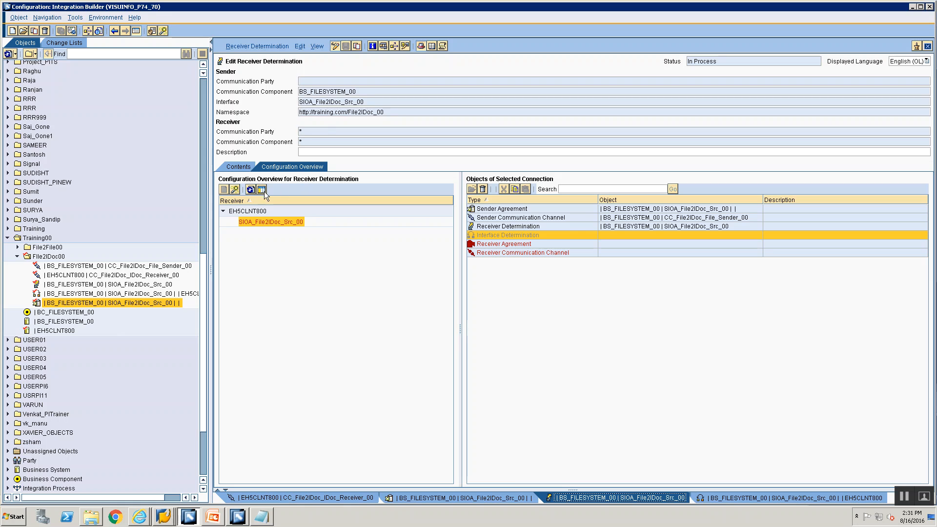
{"action": "left_click", "coordinate": [254, 210]}
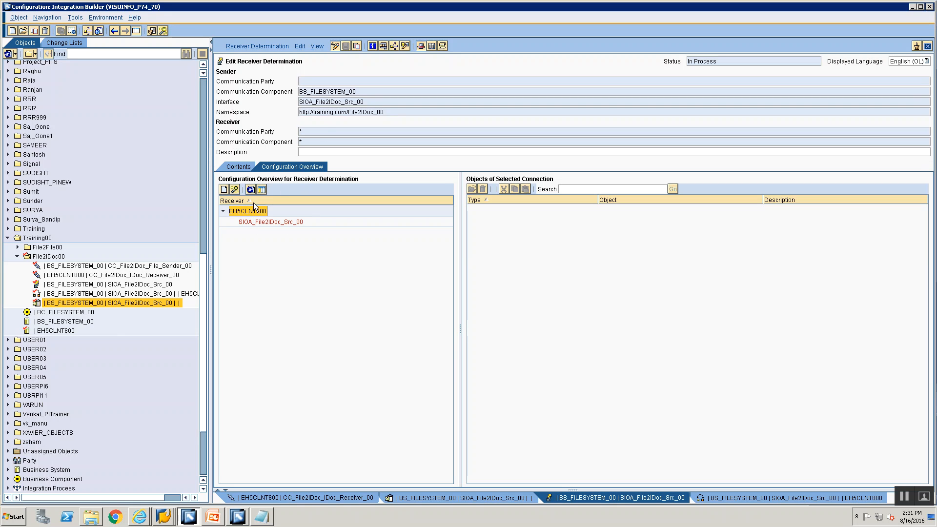
{"action": "left_click", "coordinate": [253, 188]}
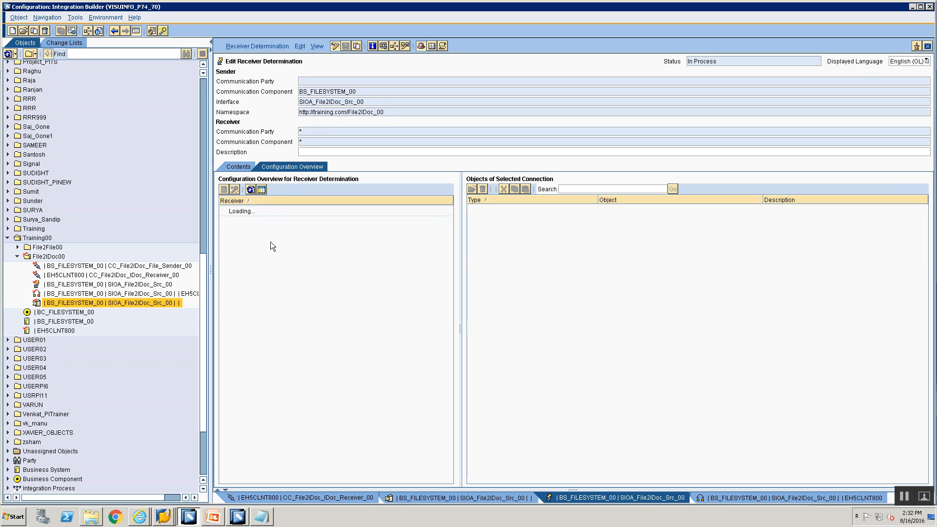
{"action": "left_click", "coordinate": [224, 210]}
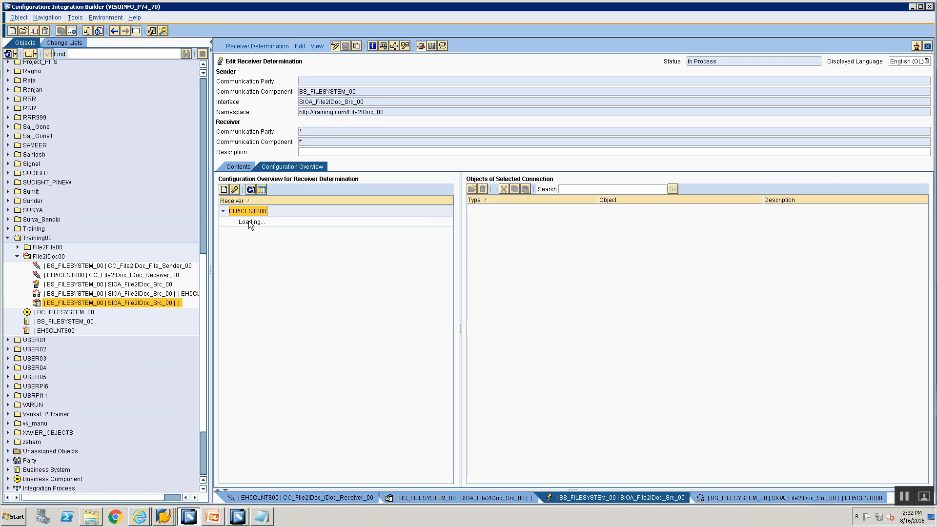
{"action": "left_click", "coordinate": [283, 222]}
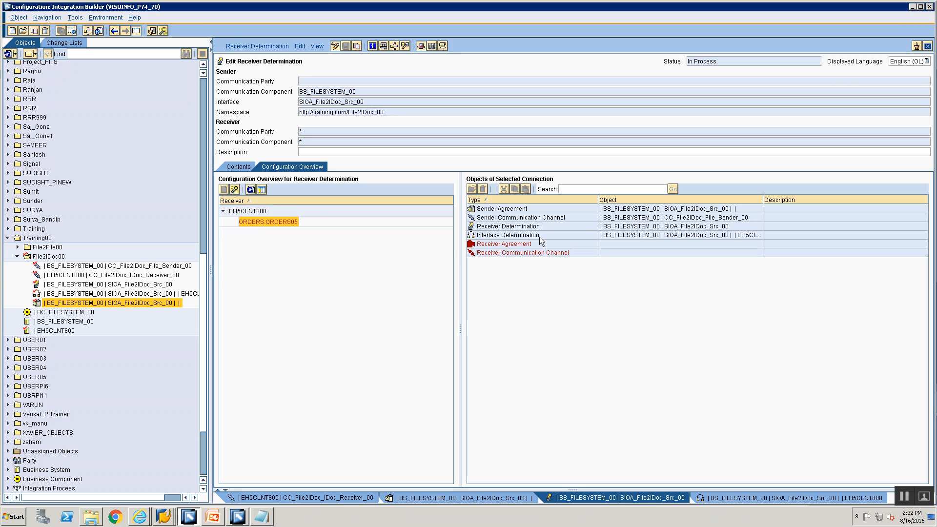
{"action": "left_click", "coordinate": [540, 236]}
{"action": "left_click", "coordinate": [542, 247]}
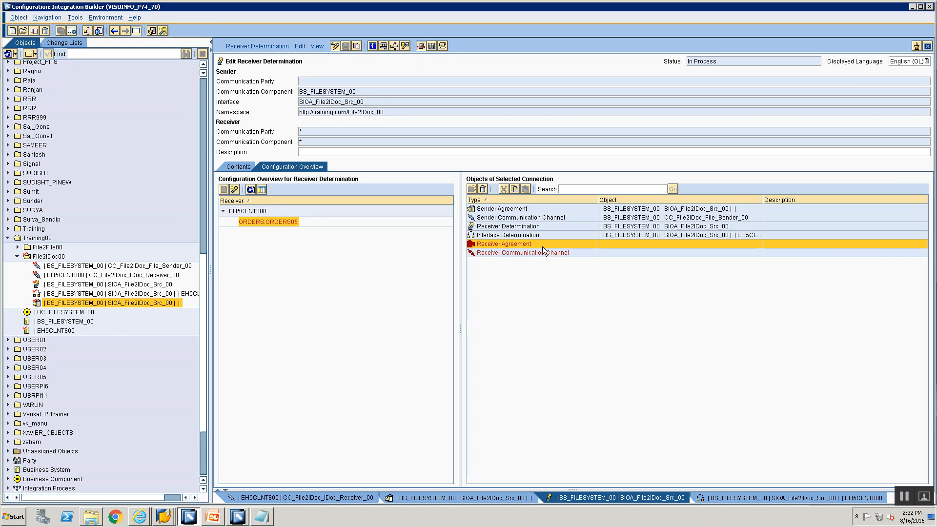
{"action": "right_click", "coordinate": [541, 247]}
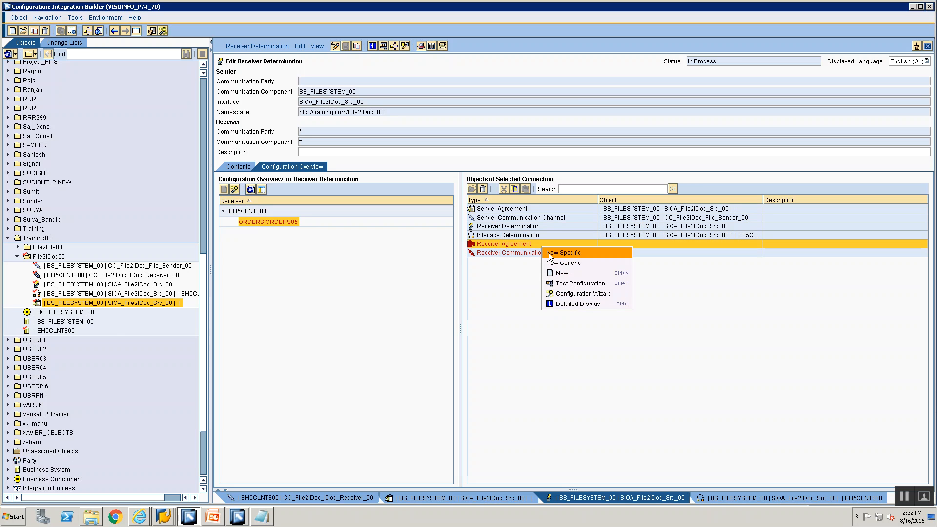
{"action": "left_click", "coordinate": [549, 252]}
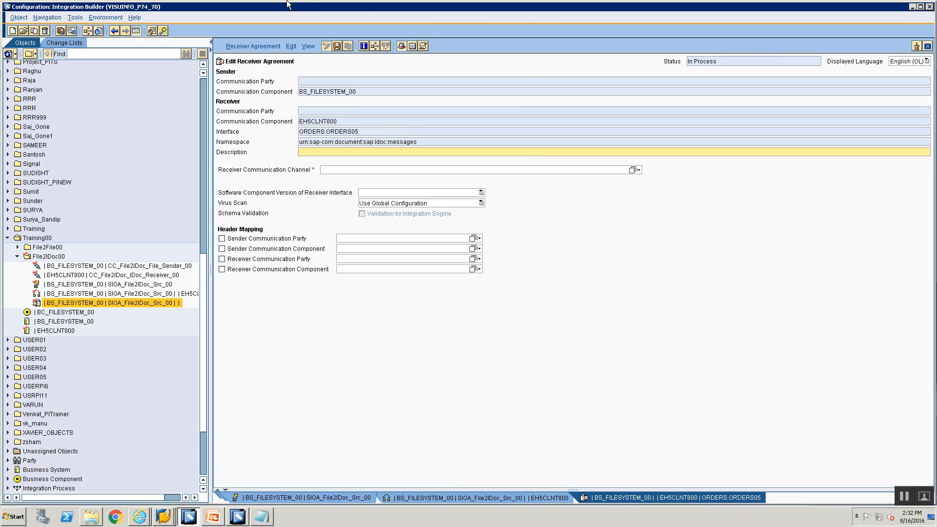
- Assign CC_File2IDoc_IDoc_Receiver_00 as the receiver communication channel and save the receiver agreement
{"action": "left_click", "coordinate": [632, 171]}
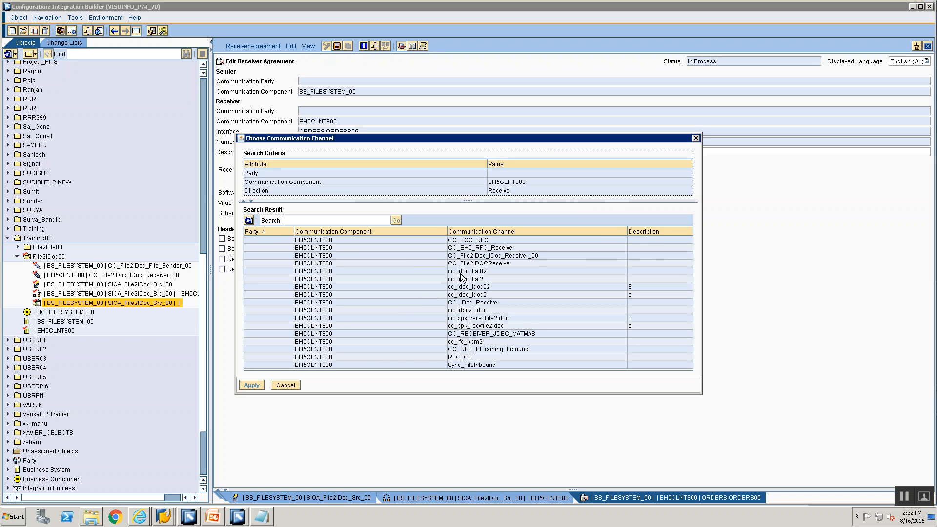
{"action": "left_click", "coordinate": [467, 256]}
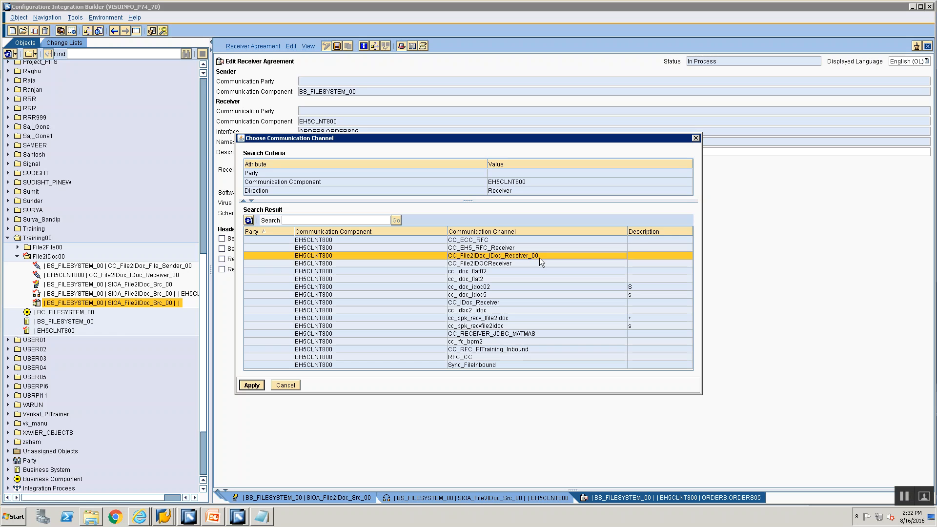
{"action": "left_click", "coordinate": [252, 386]}
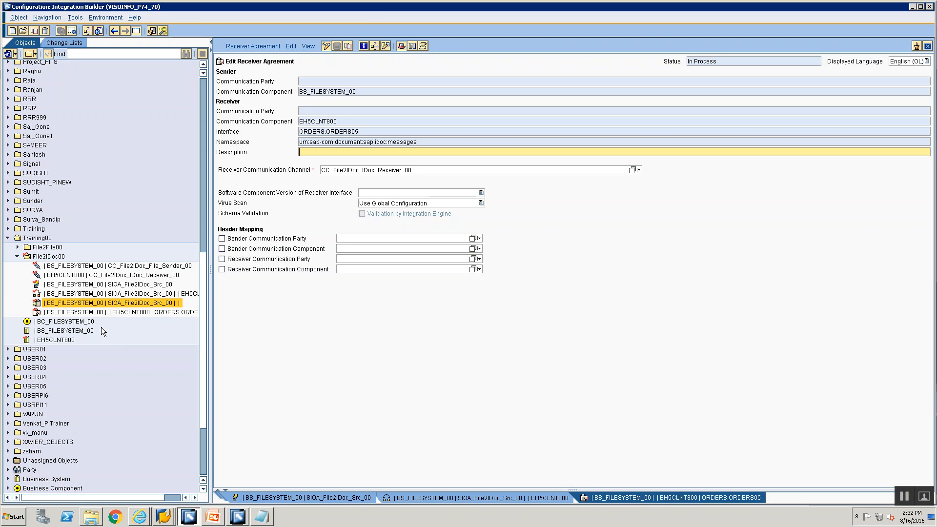
- Expand the open standard change list and review its folder, business system, communication channels, agreements and determinations
{"action": "left_click", "coordinate": [75, 41]}
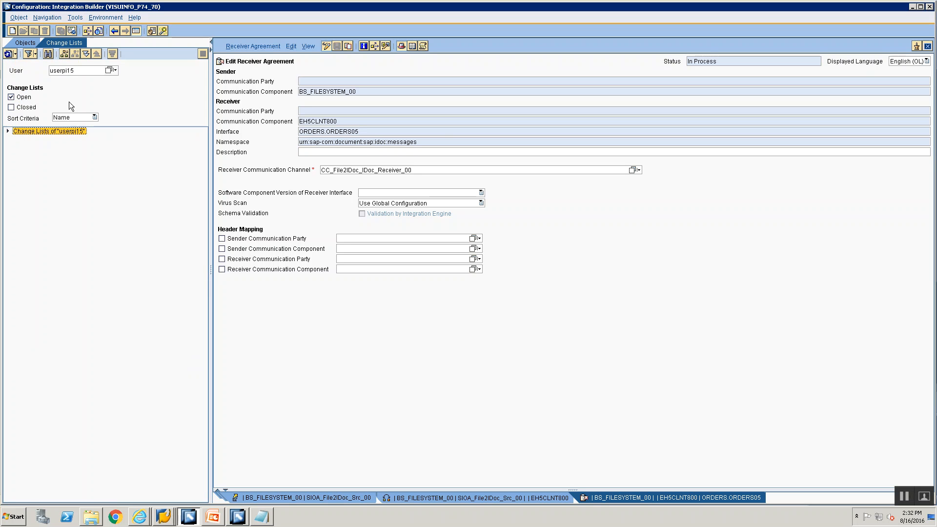
{"action": "left_click", "coordinate": [7, 130]}
{"action": "left_click", "coordinate": [17, 139]}
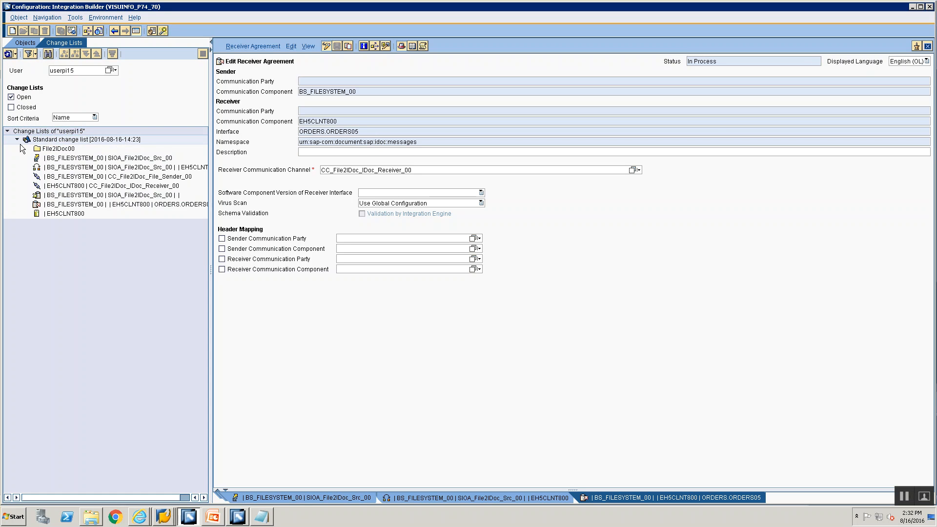
{"action": "left_click", "coordinate": [58, 149]}
{"action": "left_click", "coordinate": [58, 215]}
{"action": "left_click", "coordinate": [67, 178]}
{"action": "left_click", "coordinate": [67, 186]}
{"action": "left_click", "coordinate": [68, 177]}
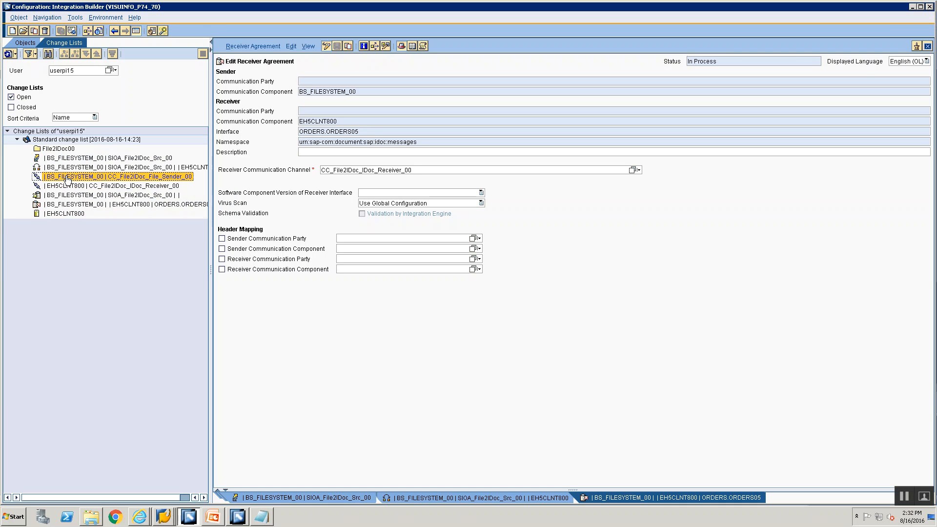
{"action": "left_click", "coordinate": [69, 187]}
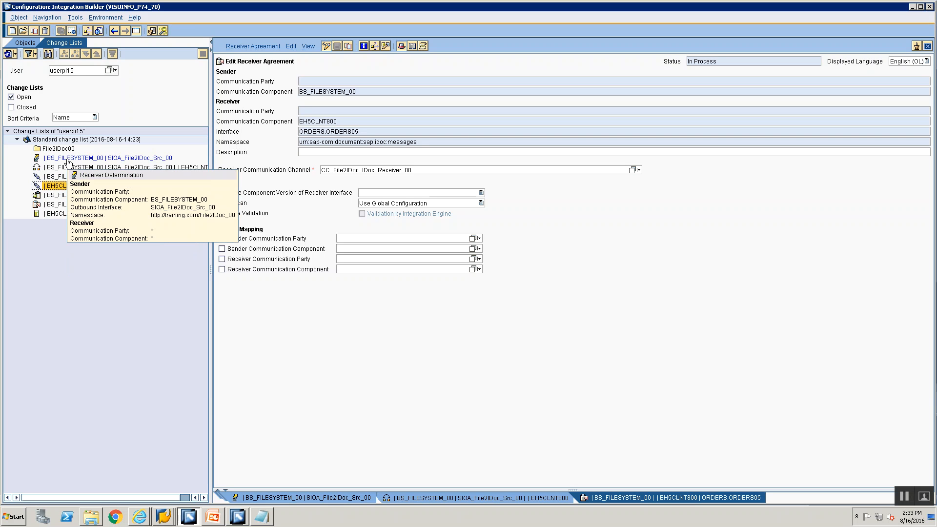
{"action": "left_click", "coordinate": [62, 196]}
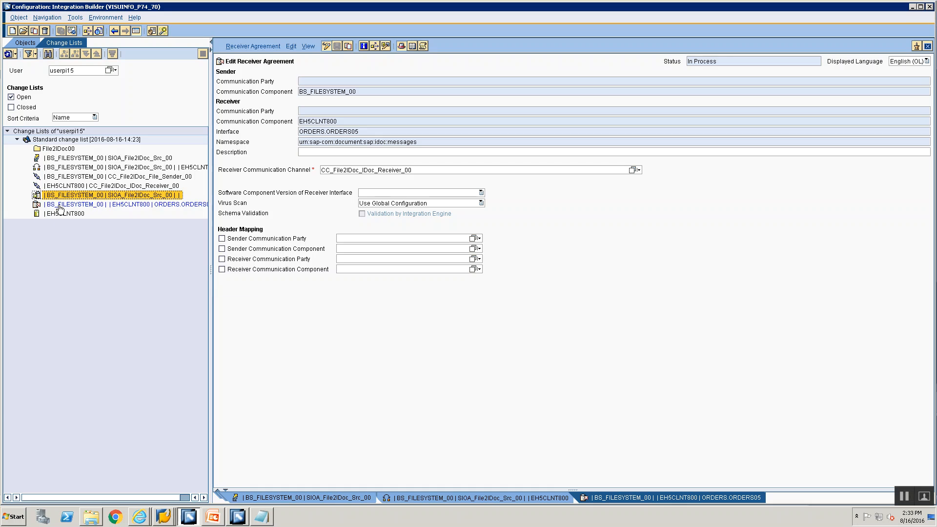
{"action": "left_click", "coordinate": [60, 205]}
{"action": "left_click", "coordinate": [66, 158]}
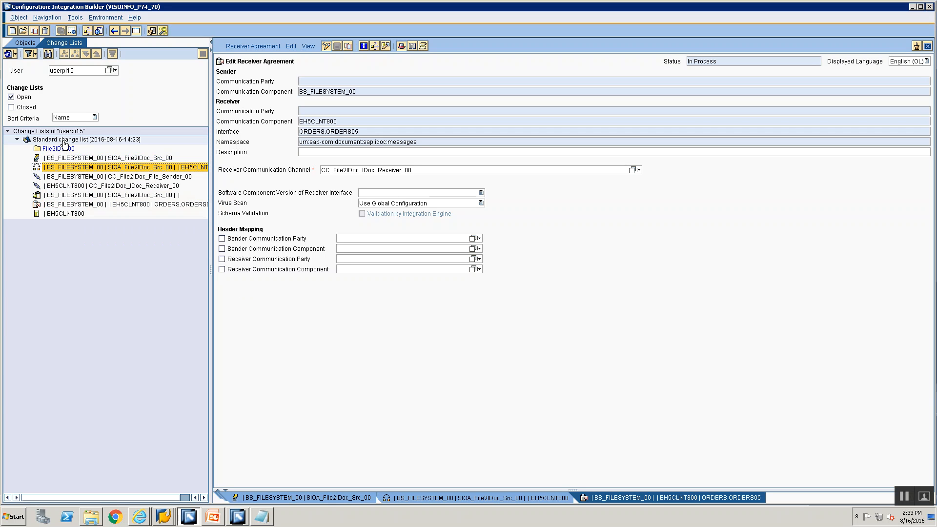
- Activate the standard change list with all of its objects included
{"action": "right_click", "coordinate": [64, 141]}
{"action": "left_click", "coordinate": [87, 156]}
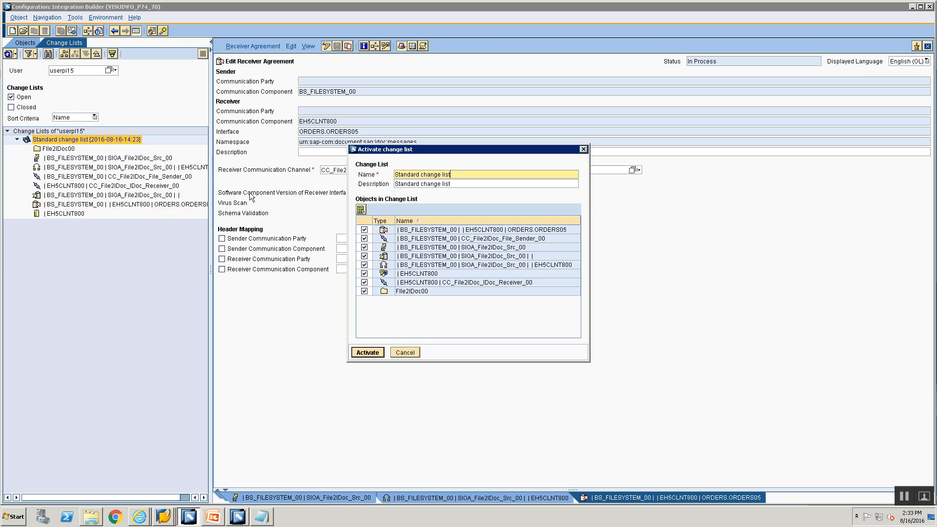
{"action": "left_click", "coordinate": [367, 352]}
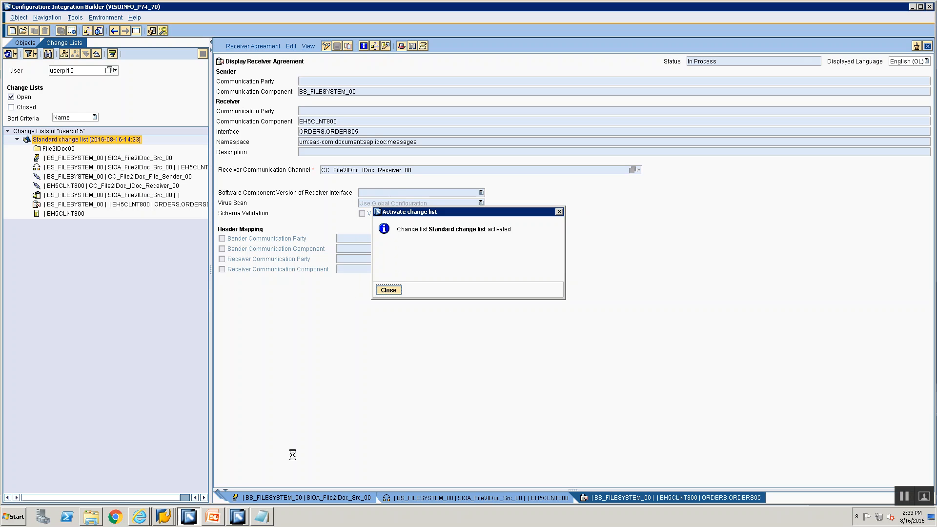
{"action": "key", "text": "Return"}
- Switch to the Enterprise Services Builder, open message mapping MM_File2IDoc_00 for testing, and expand the source header and both item nodes
{"action": "left_click", "coordinate": [243, 516]}
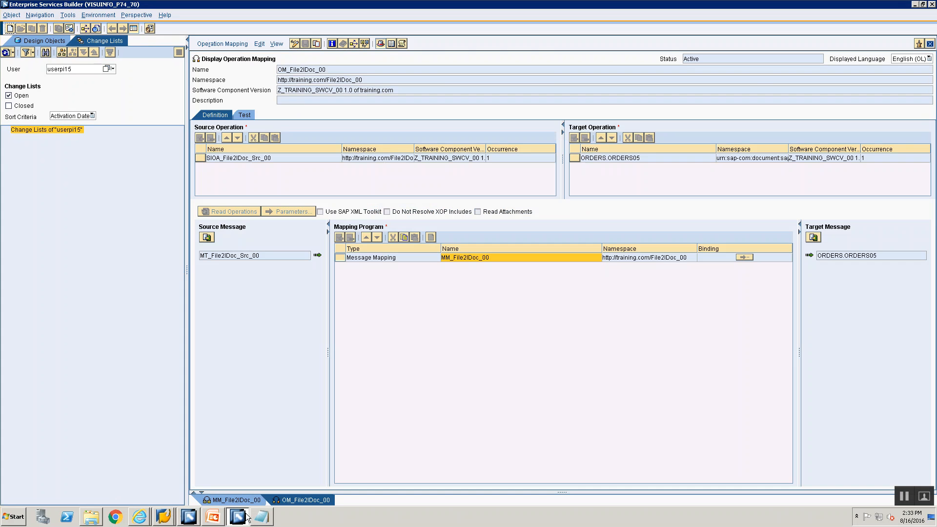
{"action": "double_click", "coordinate": [457, 261]}
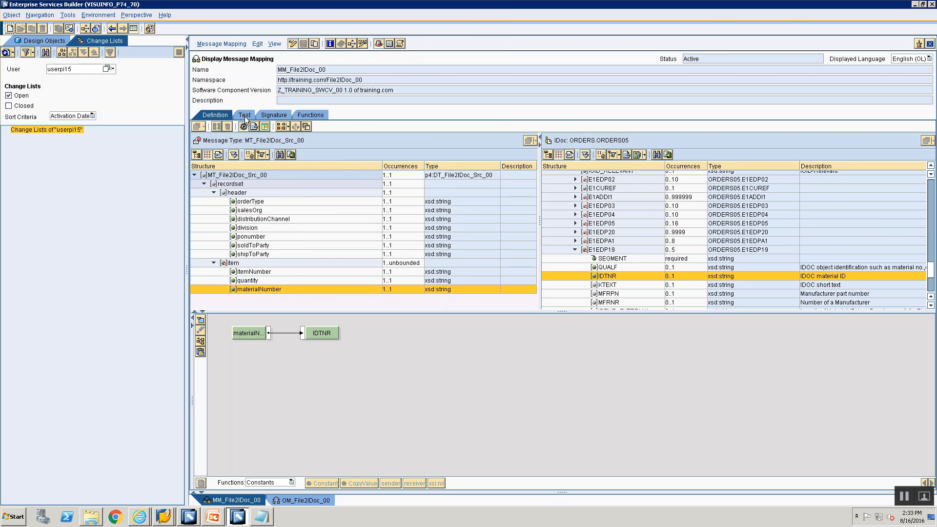
{"action": "left_click", "coordinate": [244, 116]}
{"action": "left_click", "coordinate": [199, 171]}
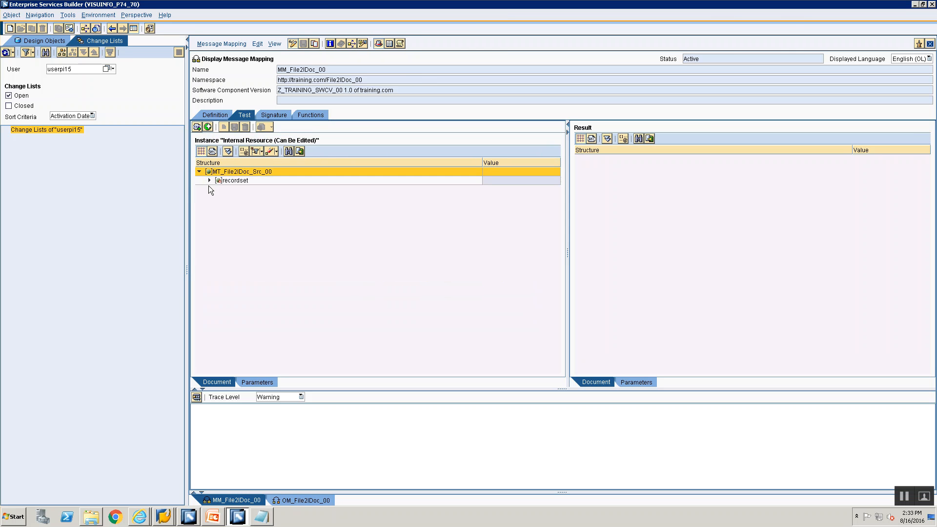
{"action": "left_click", "coordinate": [209, 180]}
{"action": "left_click", "coordinate": [219, 189]}
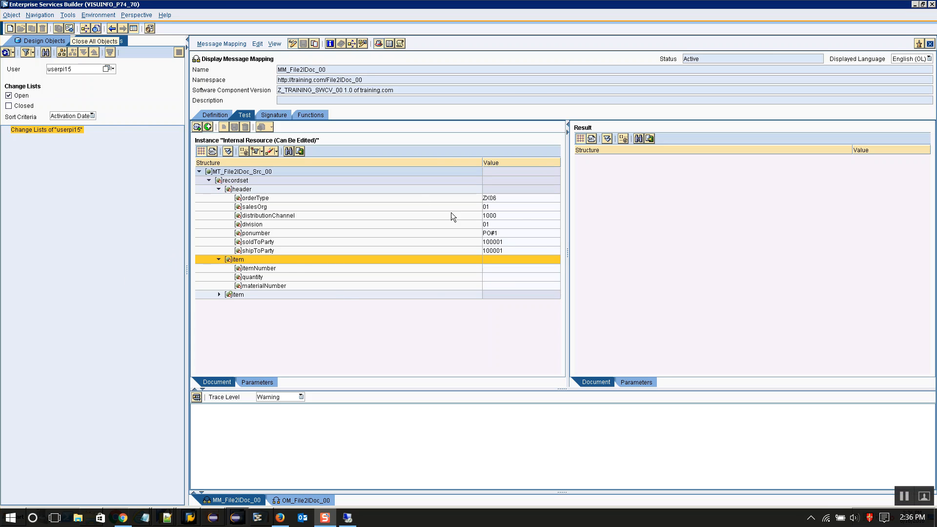
{"action": "left_click", "coordinate": [218, 294]}
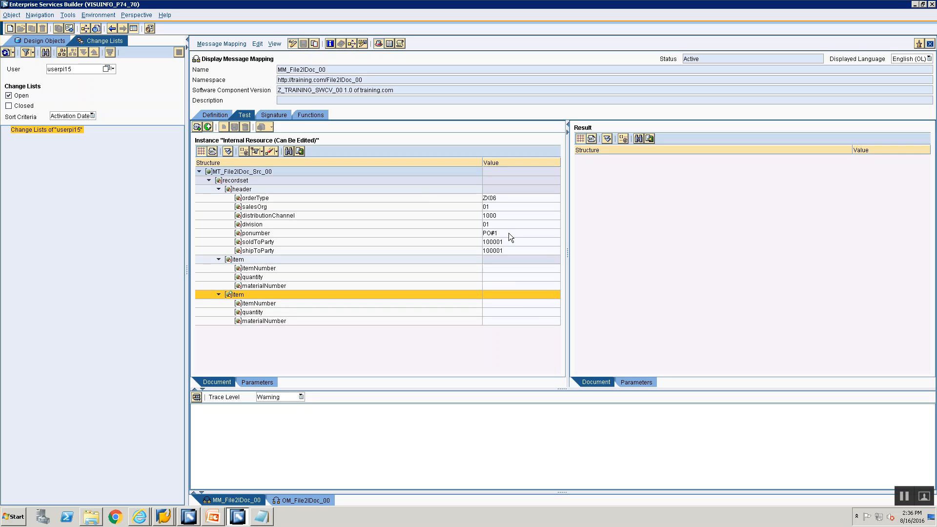
- Fill in the first test item with itemNumber 1, quantity 20 and materialNumber 1
{"action": "left_click", "coordinate": [522, 269]}
{"action": "key", "text": "alt+Tab"}
{"action": "key", "text": "alt+Tab"}
{"action": "left_click", "coordinate": [498, 277]}
{"action": "type", "text": "20"}
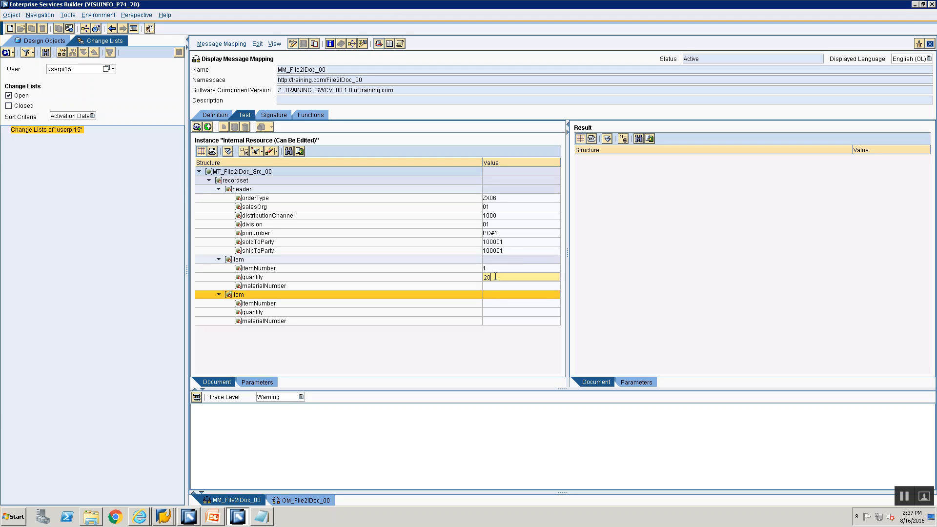
{"action": "left_click", "coordinate": [487, 287]}
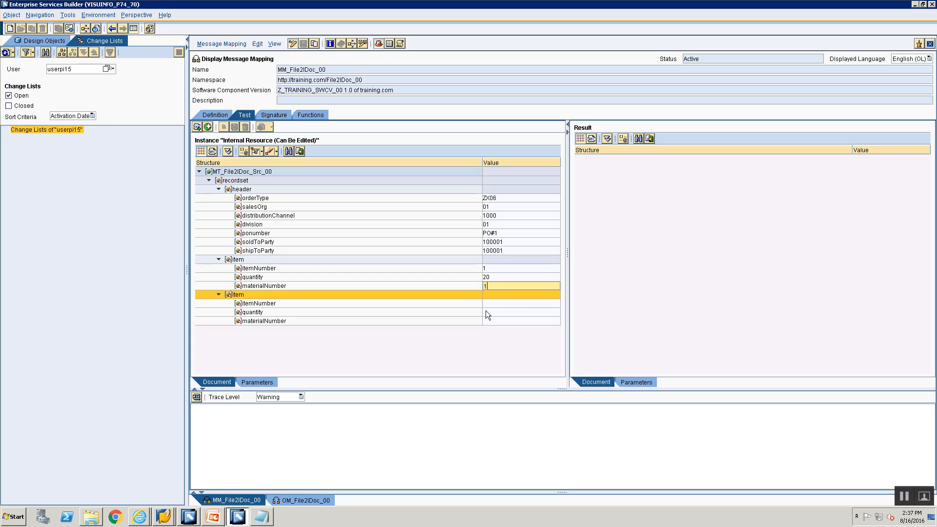
- Fill in the second test item with itemNumber 2, quantity 10 and materialNumber 10023
{"action": "left_click", "coordinate": [486, 304]}
{"action": "type", "text": "2"}
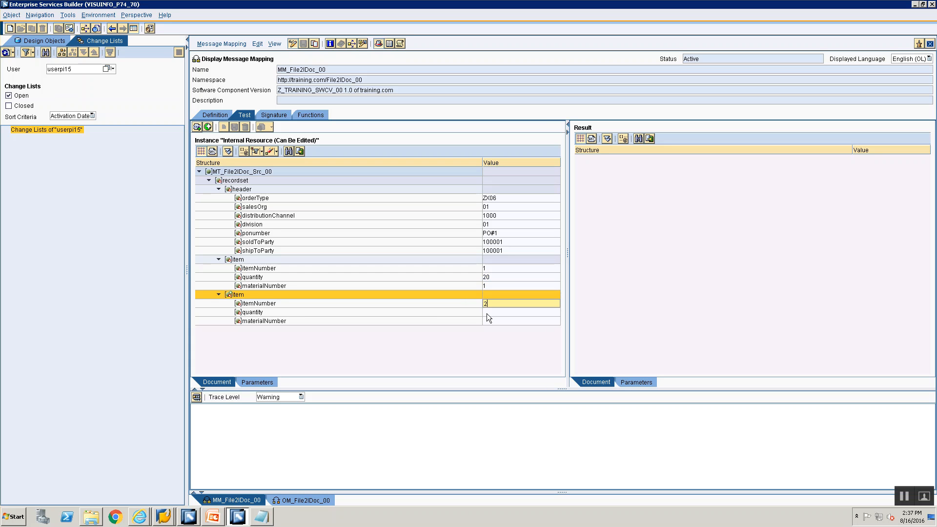
{"action": "left_click", "coordinate": [487, 313]}
{"action": "type", "text": "10"}
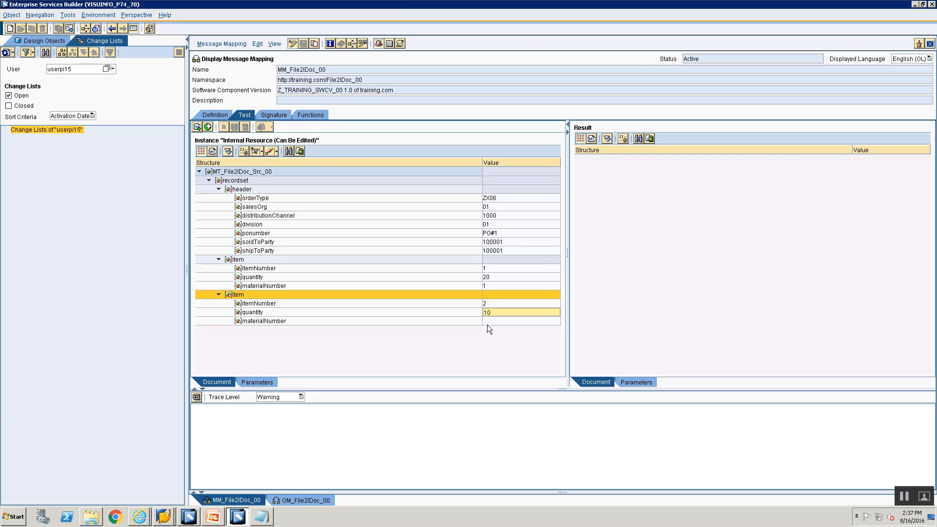
{"action": "left_click", "coordinate": [488, 321]}
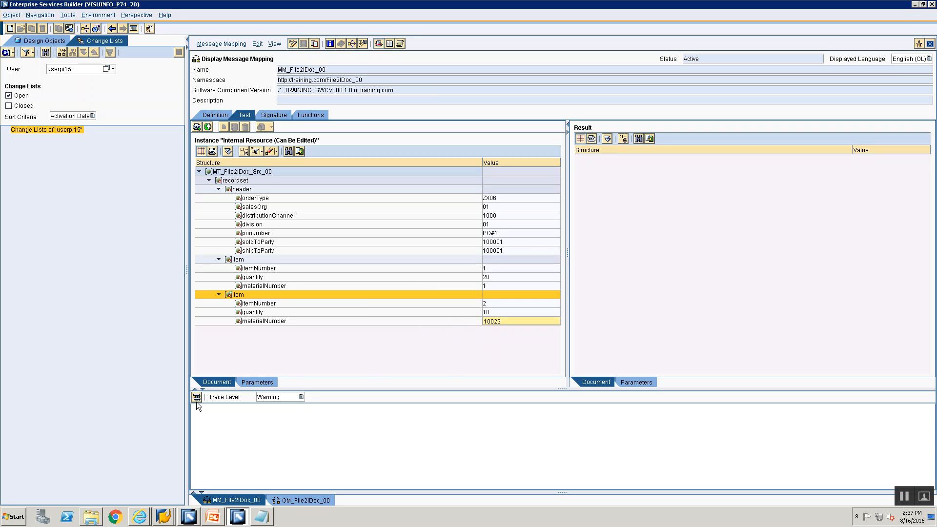
- Run the mapping test and examine the E1EDK01 and E1EDK14 segments of the resulting ORDERS05 IDoc
{"action": "left_click", "coordinate": [386, 290]}
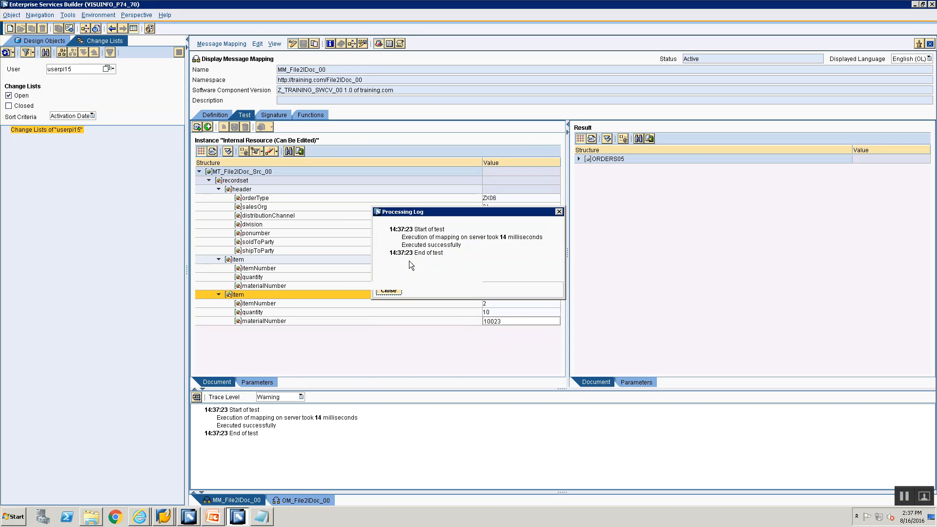
{"action": "left_click", "coordinate": [584, 159]}
{"action": "left_click", "coordinate": [578, 159]}
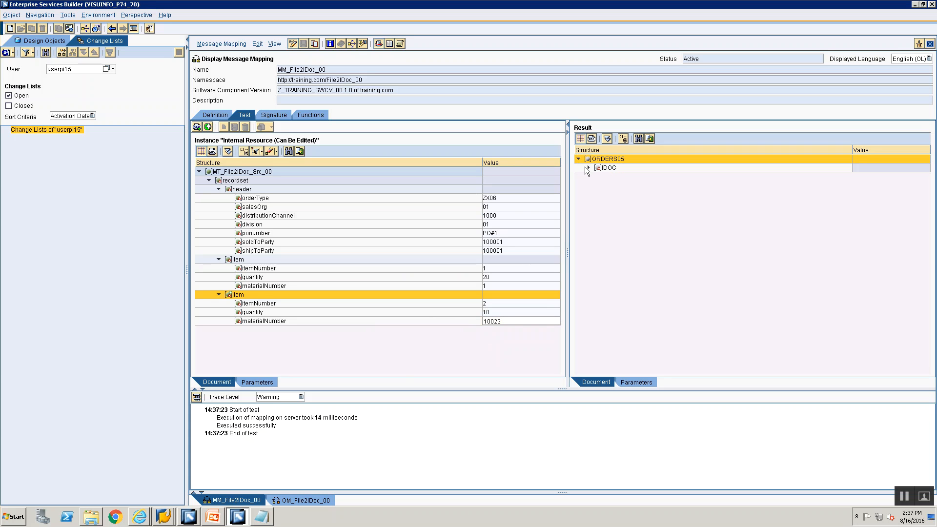
{"action": "left_click", "coordinate": [589, 168]}
{"action": "left_click", "coordinate": [599, 186]}
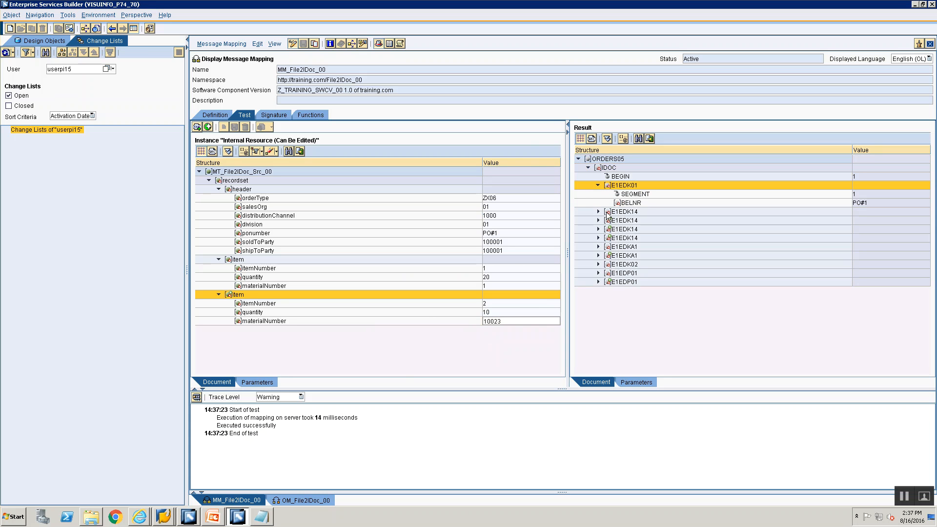
{"action": "left_click", "coordinate": [601, 213]}
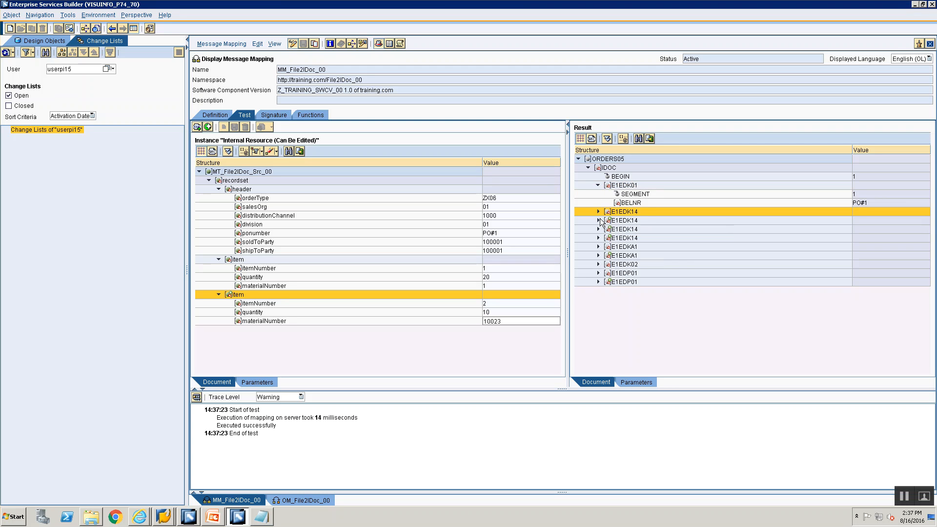
{"action": "left_click", "coordinate": [598, 212]}
{"action": "left_click", "coordinate": [598, 247]}
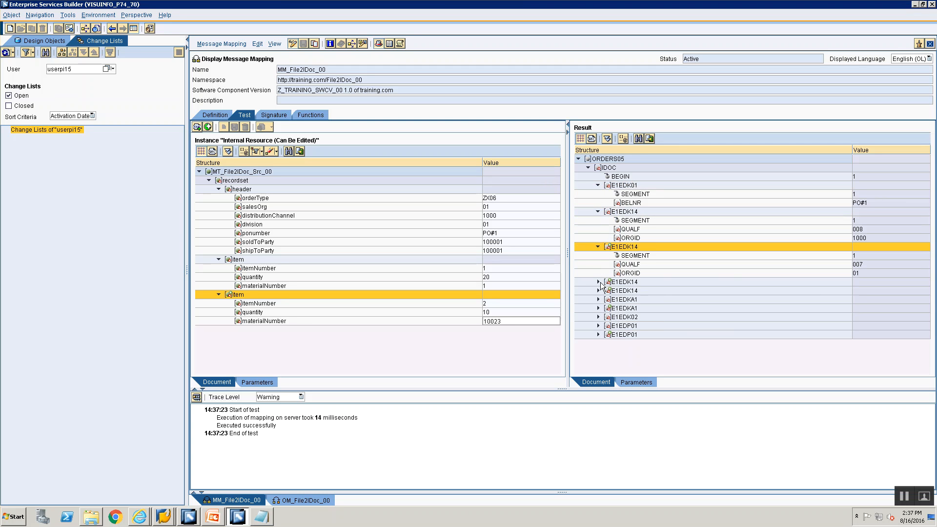
{"action": "left_click", "coordinate": [598, 282]}
{"action": "left_click", "coordinate": [598, 317]}
{"action": "scroll", "coordinate": [605, 340], "scroll_direction": "down", "scroll_amount": 1}
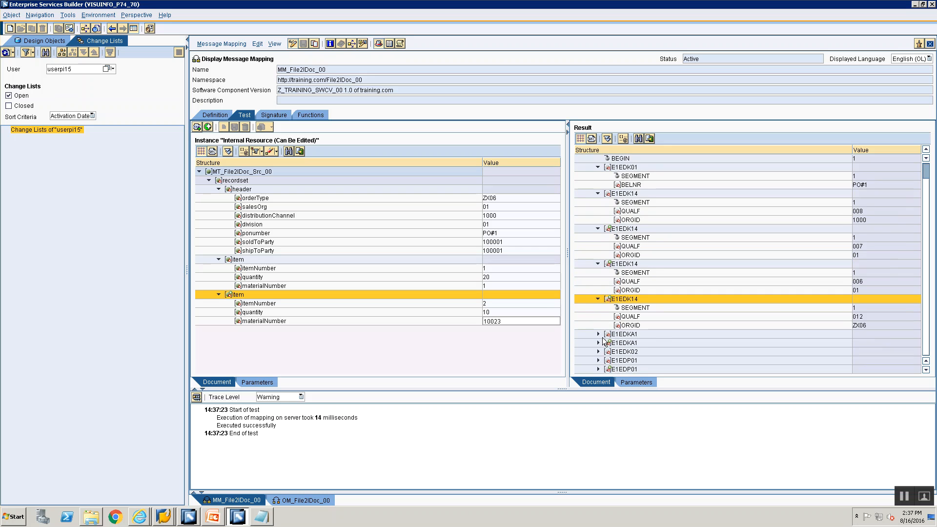
- Examine the result's E1EDKA1 partner segments, the E1EDK02 segment, and both E1EDP01 item segments with their E1EDP19 material data
{"action": "left_click", "coordinate": [600, 328]}
{"action": "left_click", "coordinate": [599, 335]}
{"action": "left_click", "coordinate": [598, 344]}
{"action": "left_click", "coordinate": [600, 353]}
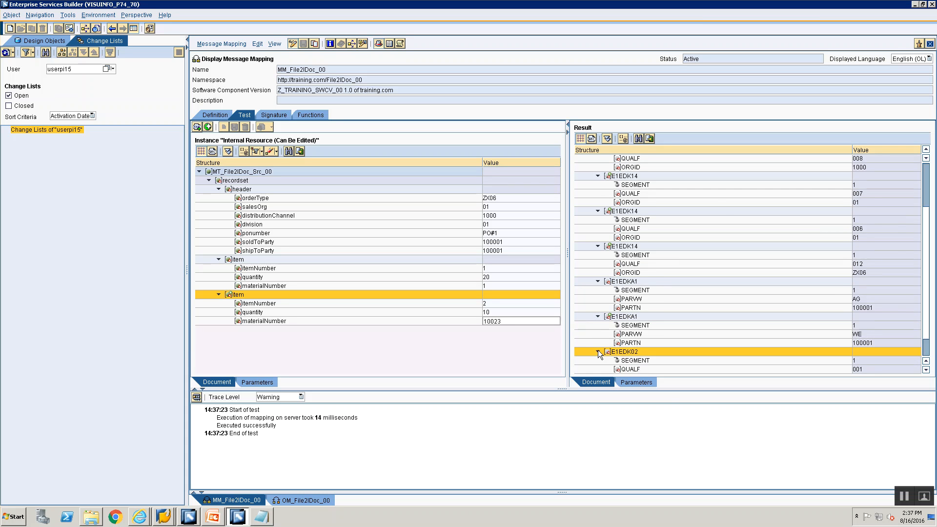
{"action": "left_click", "coordinate": [597, 361]}
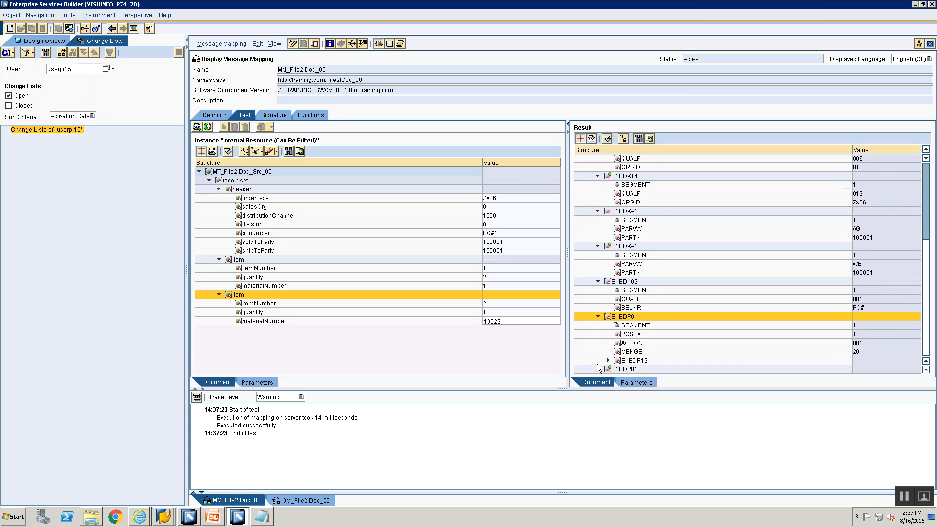
{"action": "left_click", "coordinate": [598, 369]}
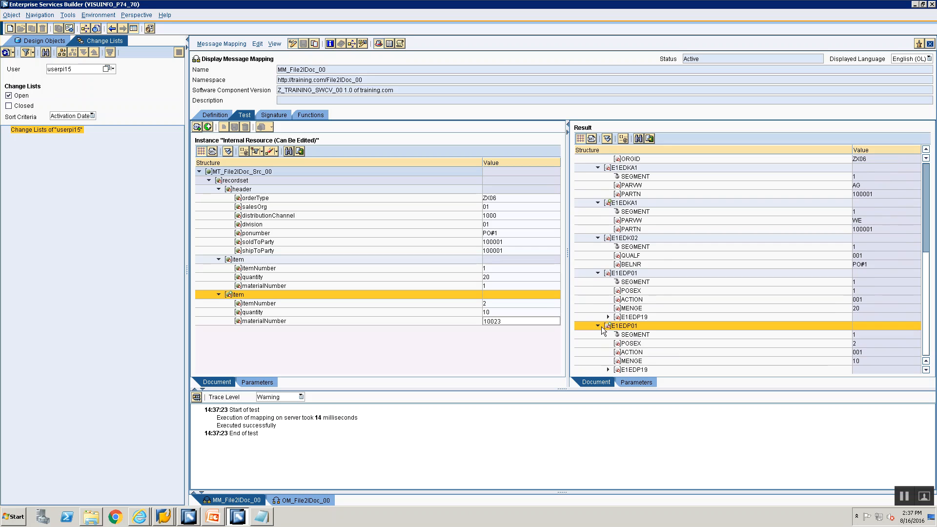
{"action": "left_click", "coordinate": [608, 318]}
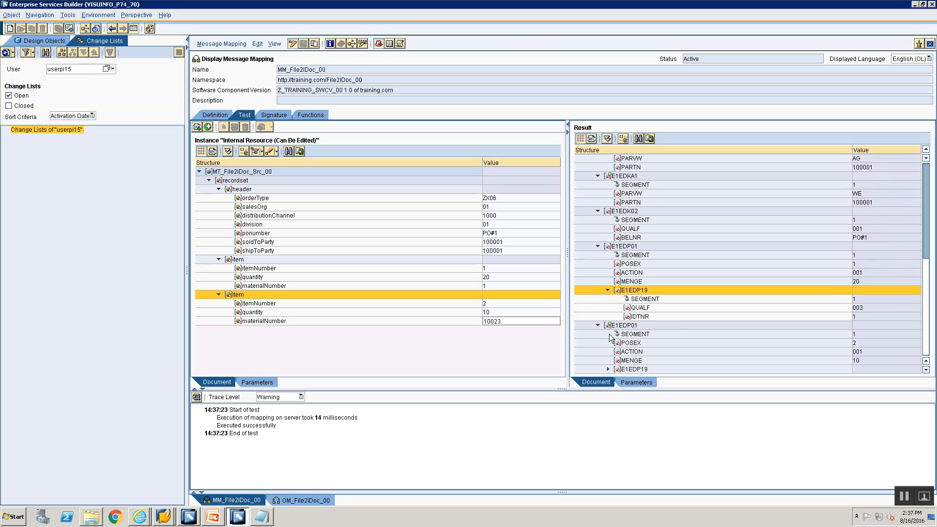
{"action": "left_click", "coordinate": [608, 369]}
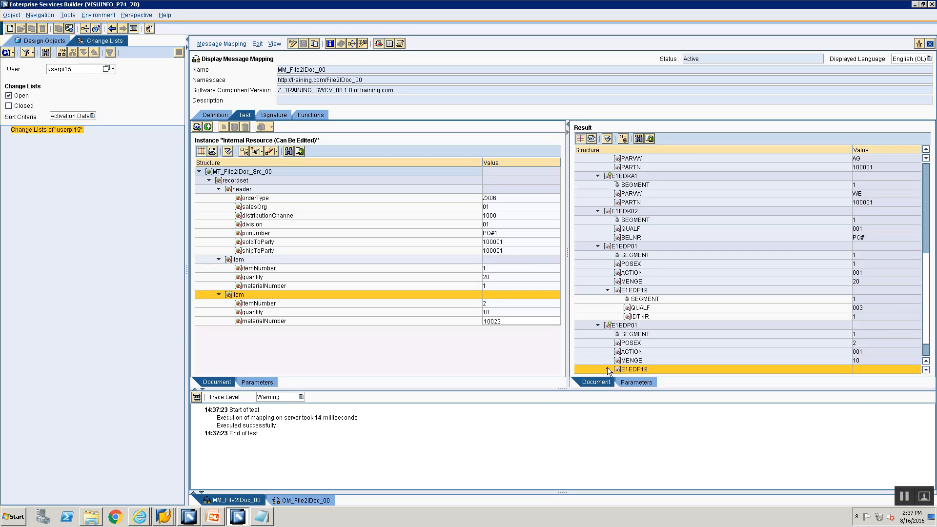
{"action": "left_click", "coordinate": [608, 369]}
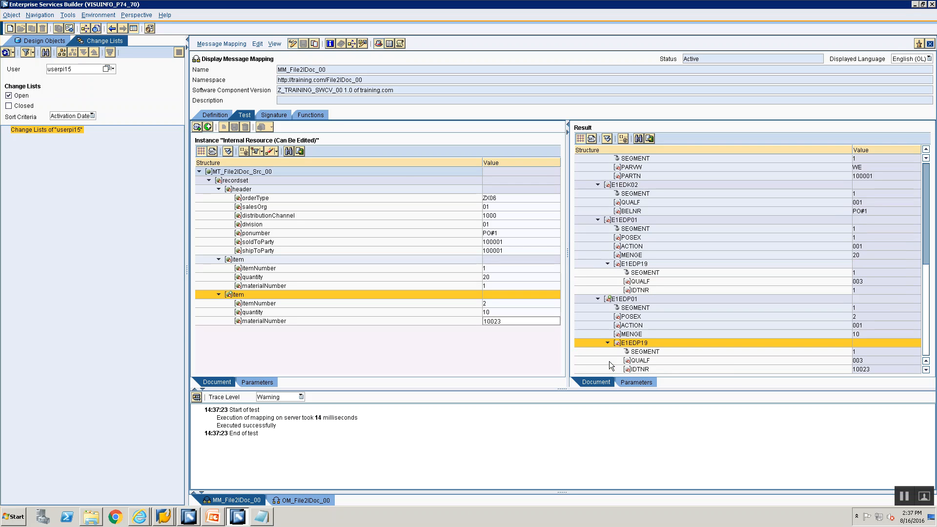
- Copy the complete XML source of the test message into a new Notepad document
{"action": "left_click", "coordinate": [213, 151]}
{"action": "key", "text": "ctrl+a"}
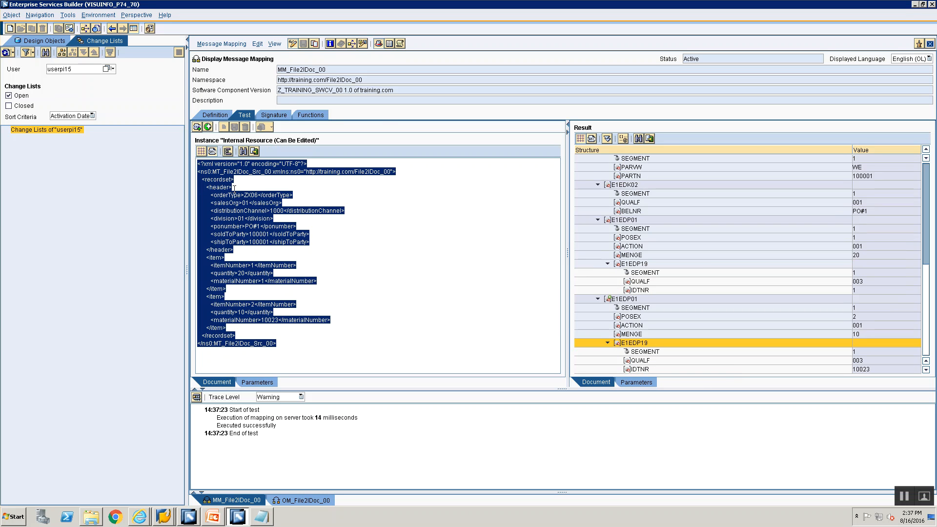
{"action": "key", "text": "super+r"}
{"action": "key", "text": "Return"}
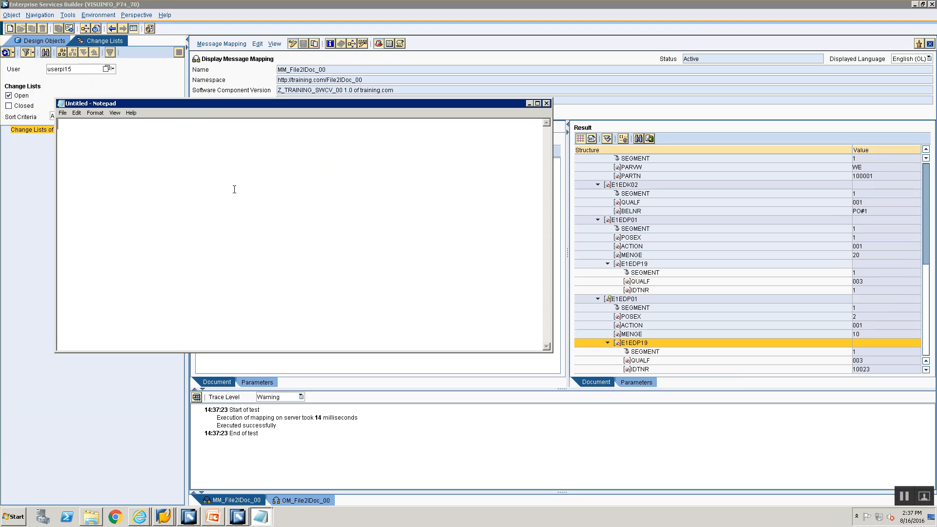
{"action": "key", "text": "ctrl+v"}
- Save the document as File2IDoc.xml in the Training folder, replacing the existing file
{"action": "key", "text": "ctrl+s"}
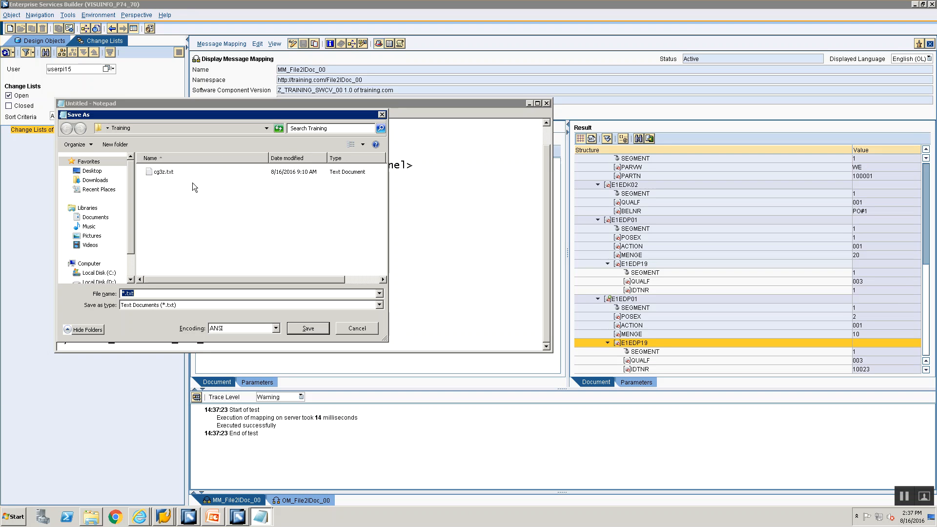
{"action": "type", "text": "File2IDoc.xml\""}
{"action": "key", "text": "Return"}
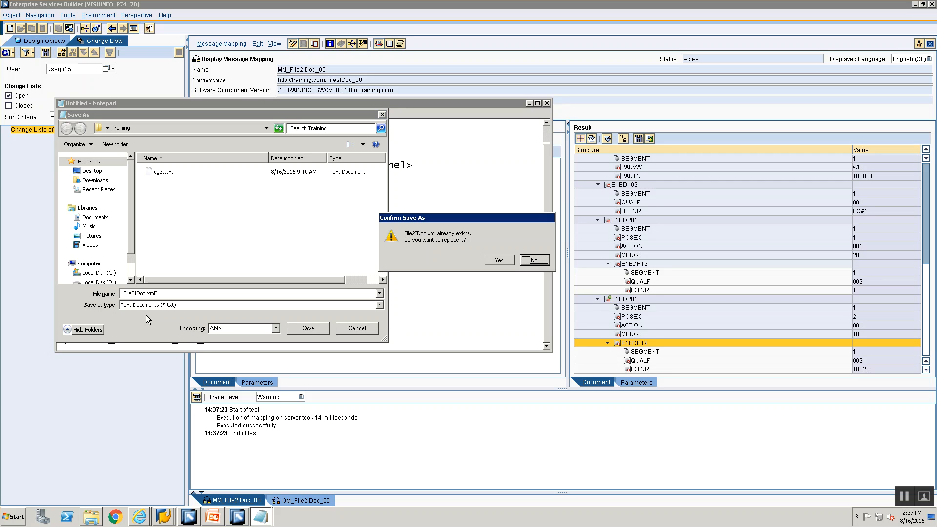
{"action": "left_click", "coordinate": [486, 259]}
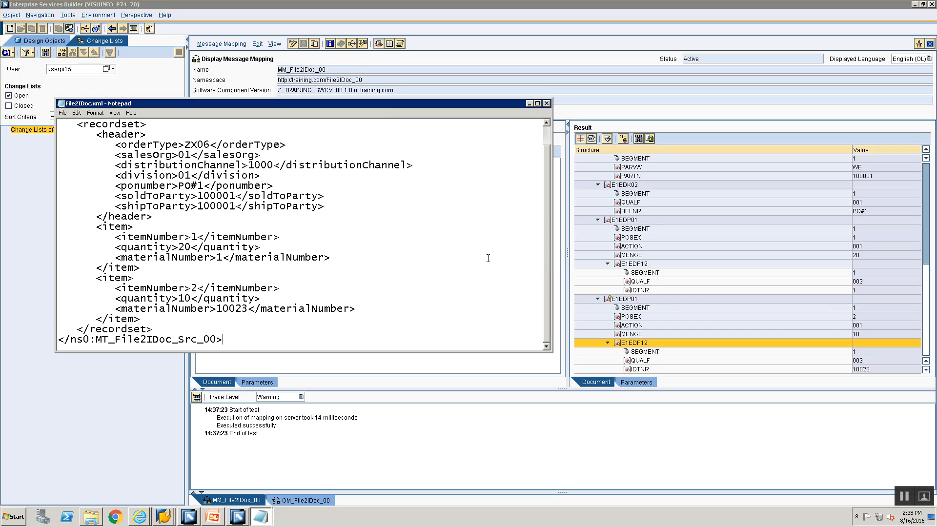
- Log on to the ECC TEST system through SAP Logon with the user ID and account password, and start transaction cg3z
{"action": "left_click", "coordinate": [161, 519]}
{"action": "left_click", "coordinate": [162, 483]}
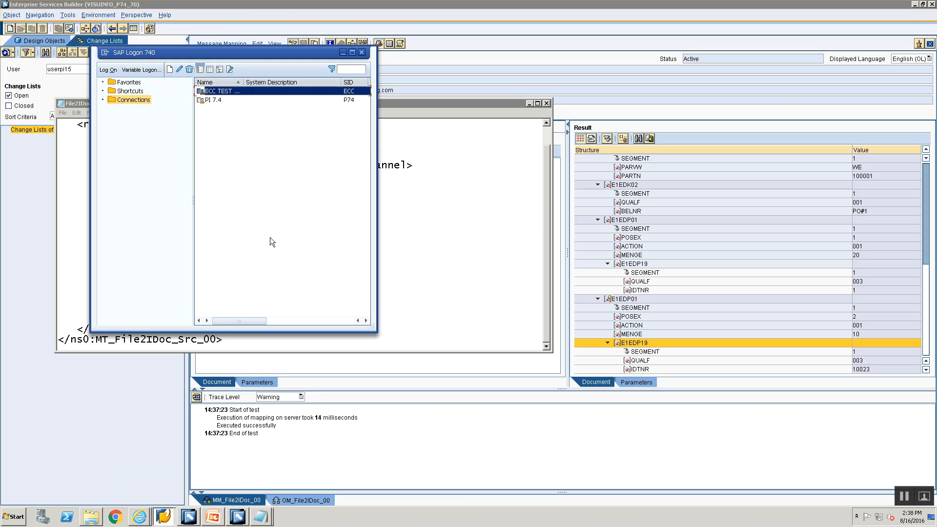
{"action": "key", "text": "Return"}
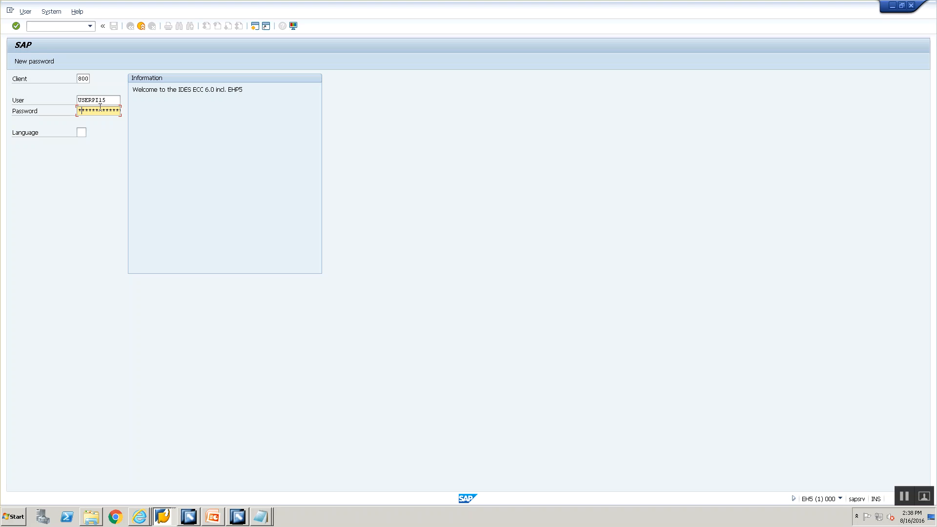
{"action": "key", "text": "Return"}
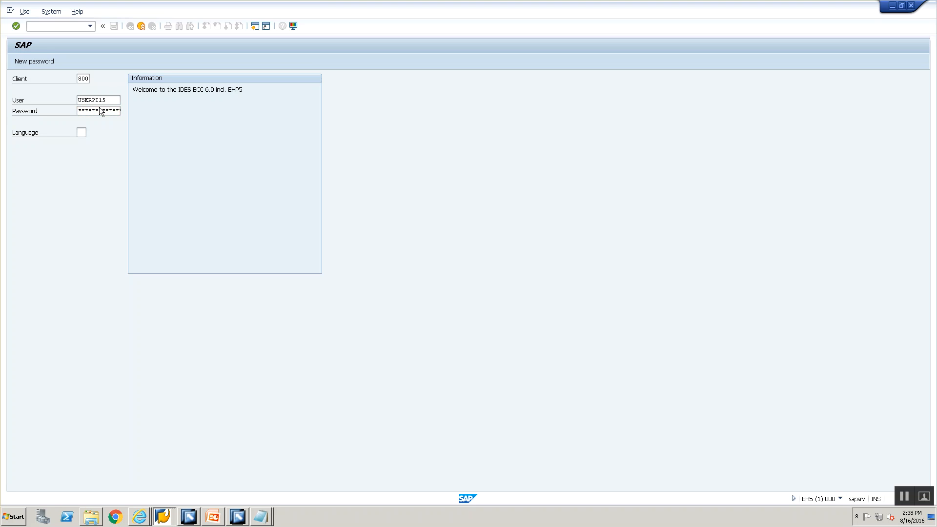
{"action": "type", "text": "cg3z"}
{"action": "key", "text": "Return"}
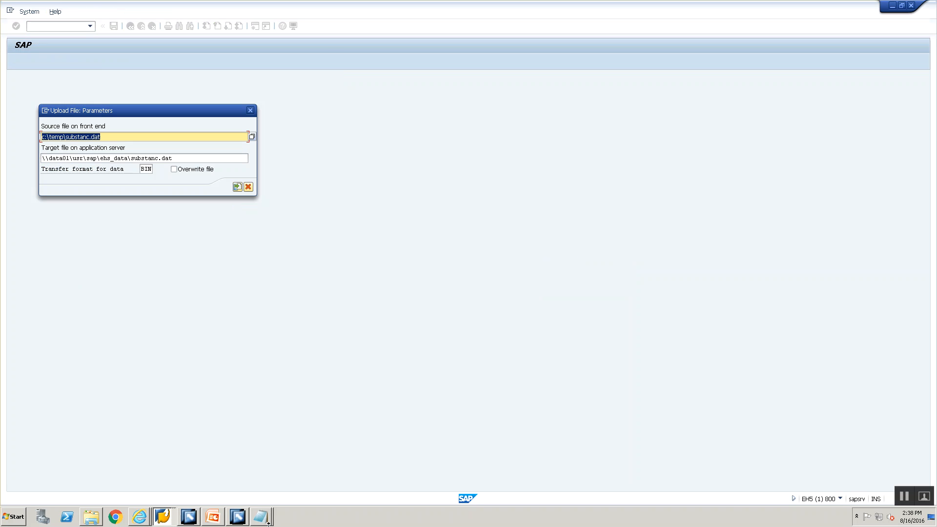
- Set the upload's source file to File2IDoc.xml in the desktop Training folder, adapting the local path from cg3z.txt and checking the file name
{"action": "left_click", "coordinate": [264, 522]}
{"action": "left_click", "coordinate": [248, 478]}
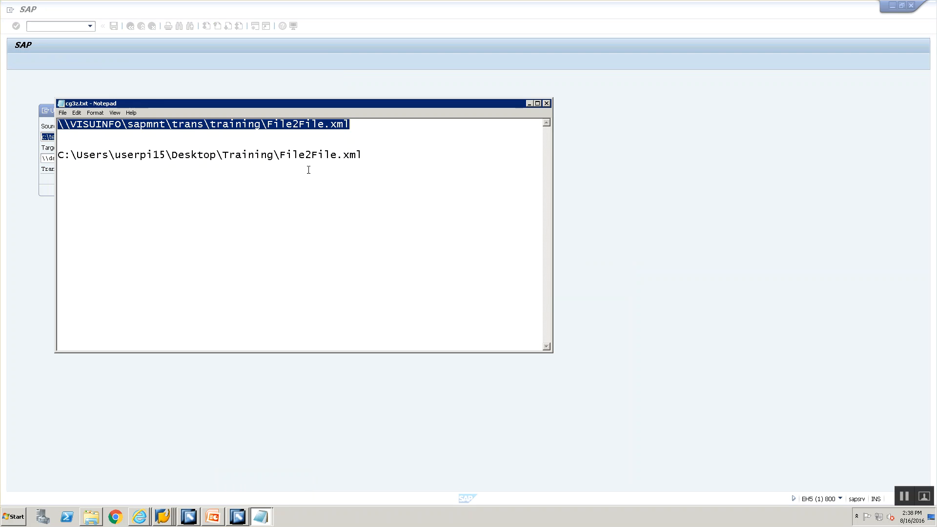
{"action": "left_click_drag", "start_coordinate": [363, 156], "coordinate": [161, 147]}
{"action": "key", "text": "alt+Tab"}
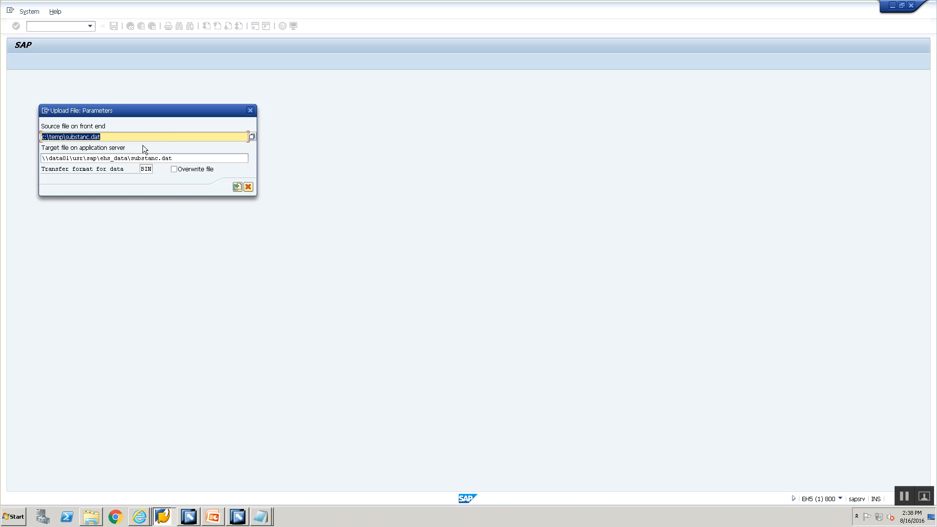
{"action": "key", "text": "Delete"}
{"action": "key", "text": "alt+Tab"}
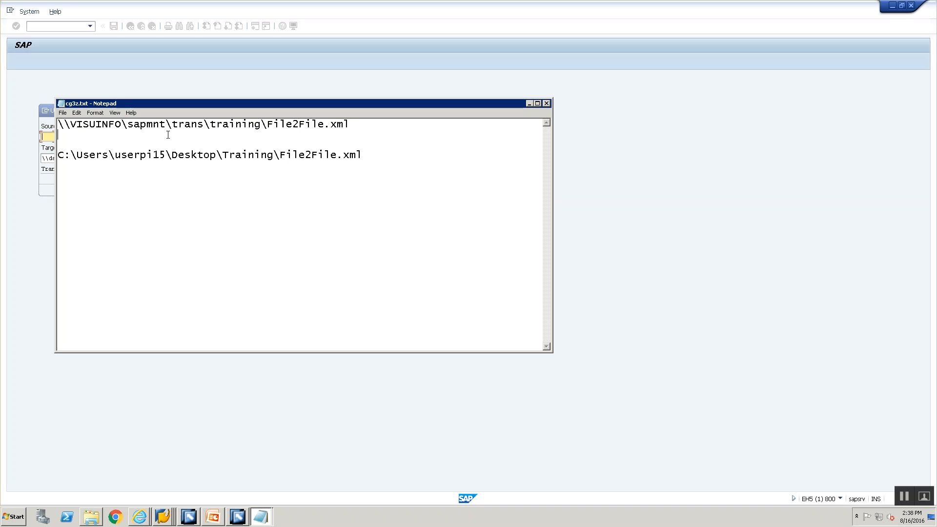
{"action": "double_click", "coordinate": [254, 158]}
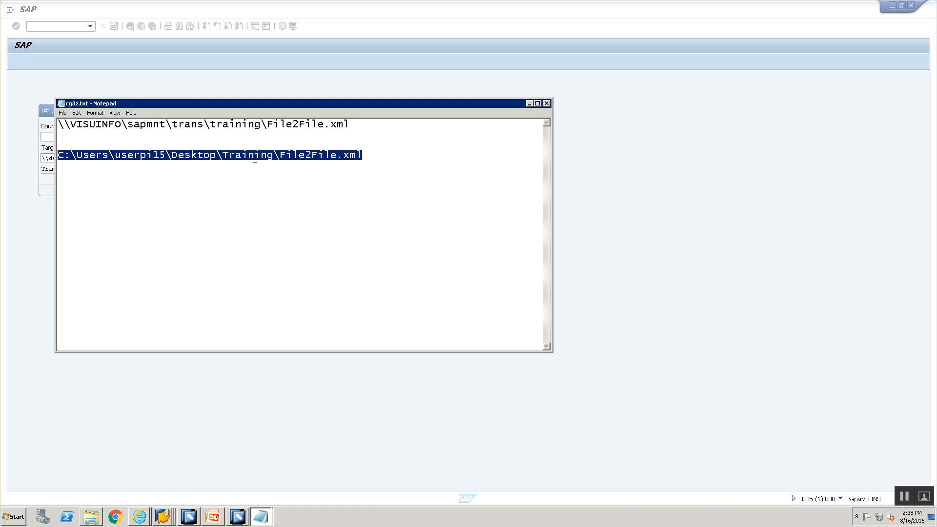
{"action": "key", "text": "ctrl+c"}
{"action": "key", "text": "alt+Tab"}
{"action": "key", "text": "ctrl+v"}
{"action": "key", "text": "BackSpace"}
{"action": "key", "text": "BackSpace"}
{"action": "key", "text": "BackSpace"}
{"action": "key", "text": "BackSpace"}
{"action": "key", "text": "BackSpace"}
{"action": "key", "text": "BackSpace"}
{"action": "type", "text": "IDoc.xml"}
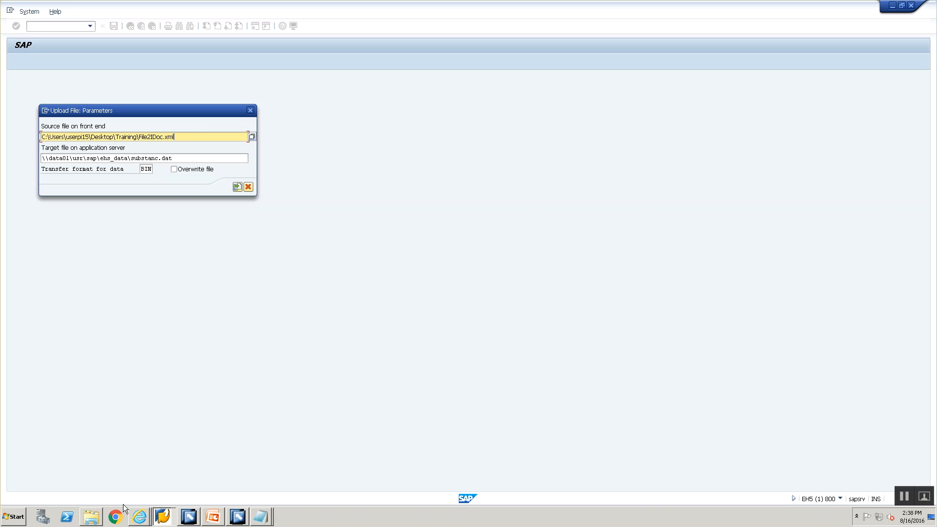
{"action": "left_click", "coordinate": [90, 521]}
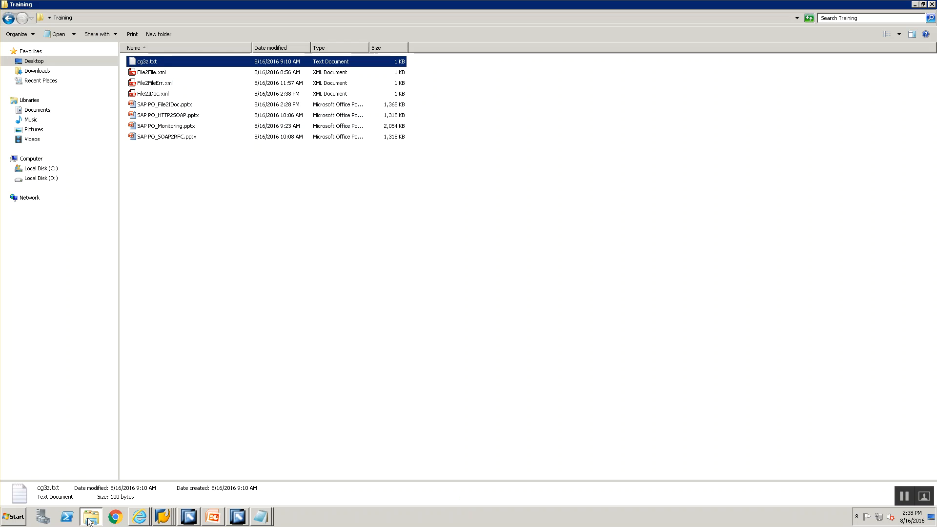
{"action": "left_click", "coordinate": [89, 520]}
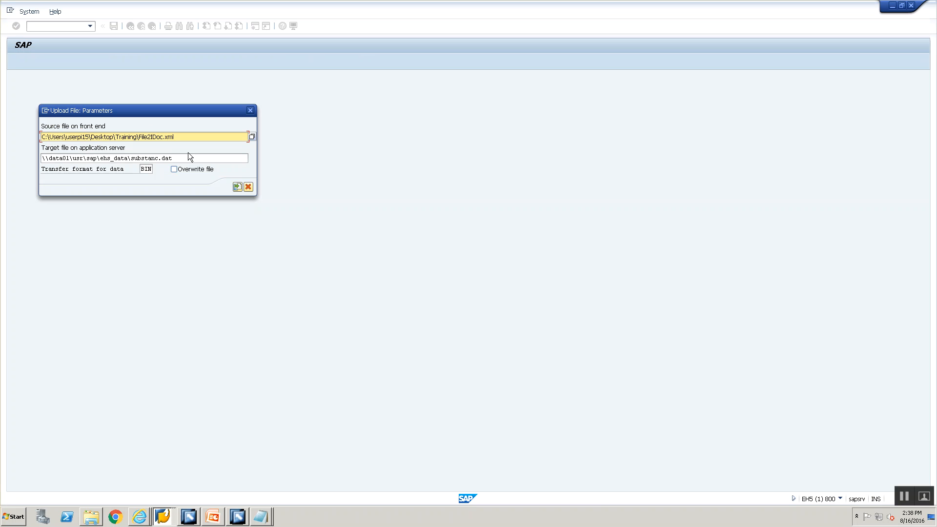
- Set the target file on the application server to \\VISUINFO\sapmnt\trans\training\File2IDoc.xml, adapting the server path from cg3z.txt
{"action": "key", "text": "alt+Tab"}
{"action": "key", "text": "alt+Tab"}
{"action": "key", "text": "alt+Tab"}
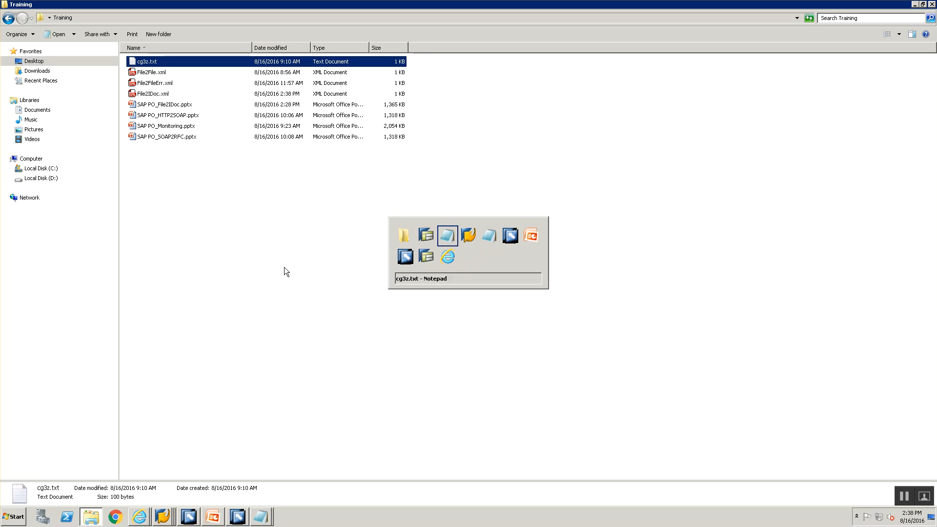
{"action": "left_click", "coordinate": [325, 125]}
{"action": "key", "text": "Home"}
{"action": "key", "text": "shift+End"}
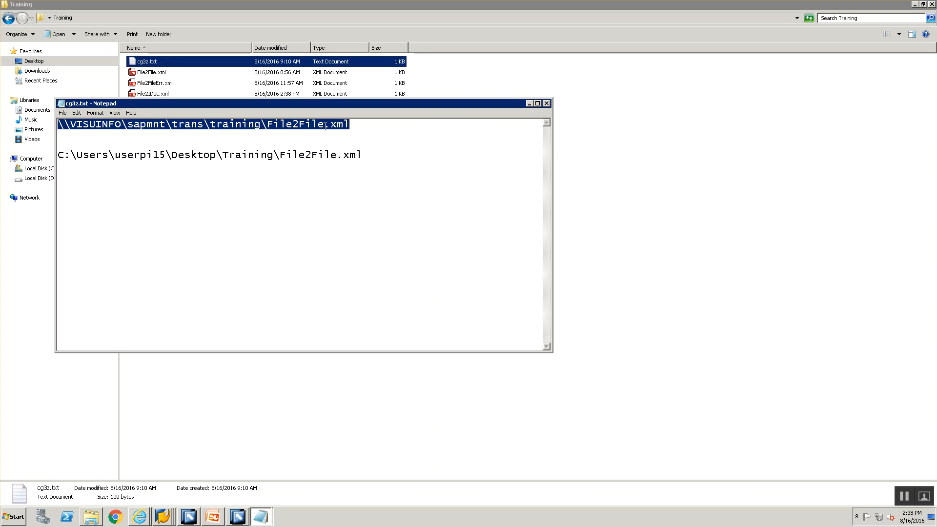
{"action": "key", "text": "alt+Tab"}
{"action": "key", "text": "alt+Tab"}
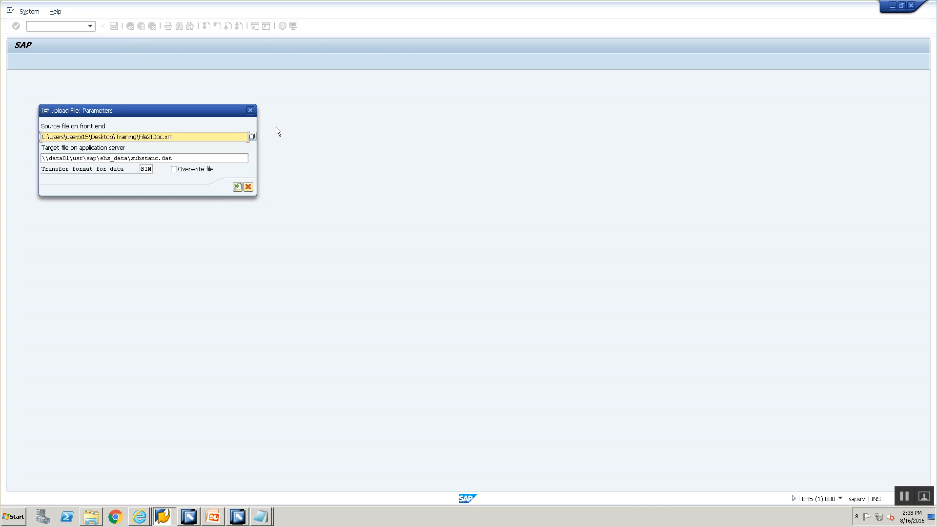
{"action": "left_click", "coordinate": [187, 157]}
{"action": "key", "text": "shift+End"}
{"action": "key", "text": "ctrl+v"}
{"action": "key", "text": "BackSpace"}
{"action": "key", "text": "BackSpace"}
{"action": "key", "text": "BackSpace"}
{"action": "key", "text": "BackSpace"}
{"action": "key", "text": "BackSpace"}
{"action": "key", "text": "BackSpace"}
{"action": "key", "text": "BackSpace"}
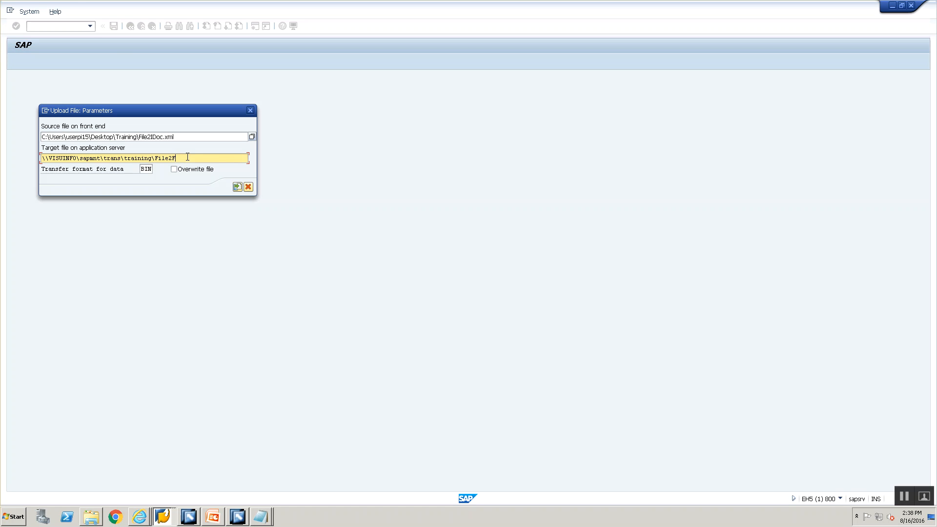
{"action": "type", "text": "IDoc.xml"}
- Upload the file to the application server, allowing access to the source file and remembering the decision
{"action": "left_click", "coordinate": [237, 187]}
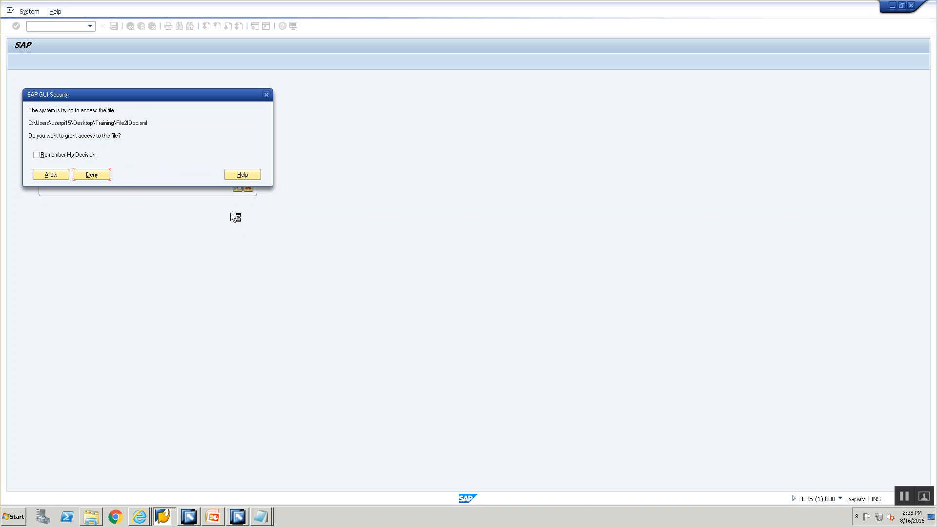
{"action": "left_click", "coordinate": [72, 154]}
{"action": "left_click", "coordinate": [62, 175]}
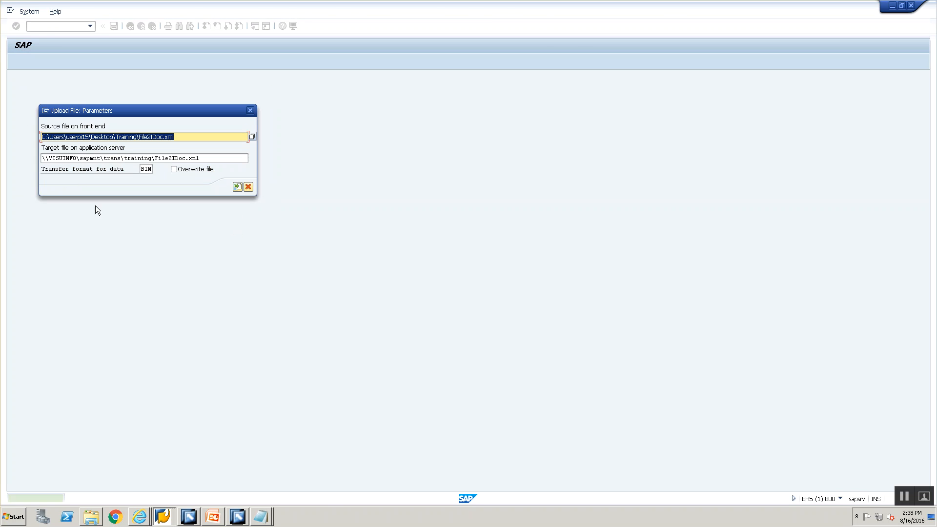
- In the P74 session, run transaction al11, open \\VISUINFO\sapmnt\trans\training, and refresh the listing to check for File2IDoc.xml
{"action": "left_click", "coordinate": [162, 516]}
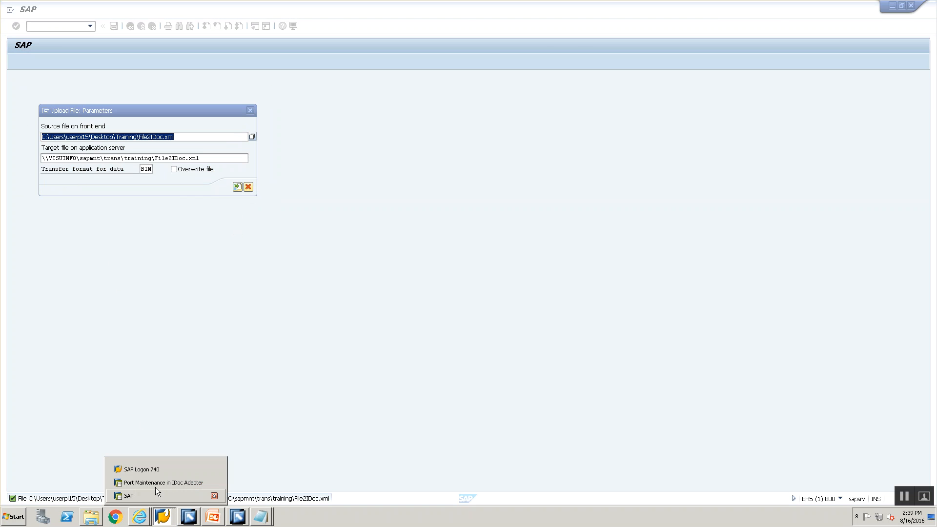
{"action": "left_click", "coordinate": [155, 483]}
{"action": "type", "text": "/nal1"}
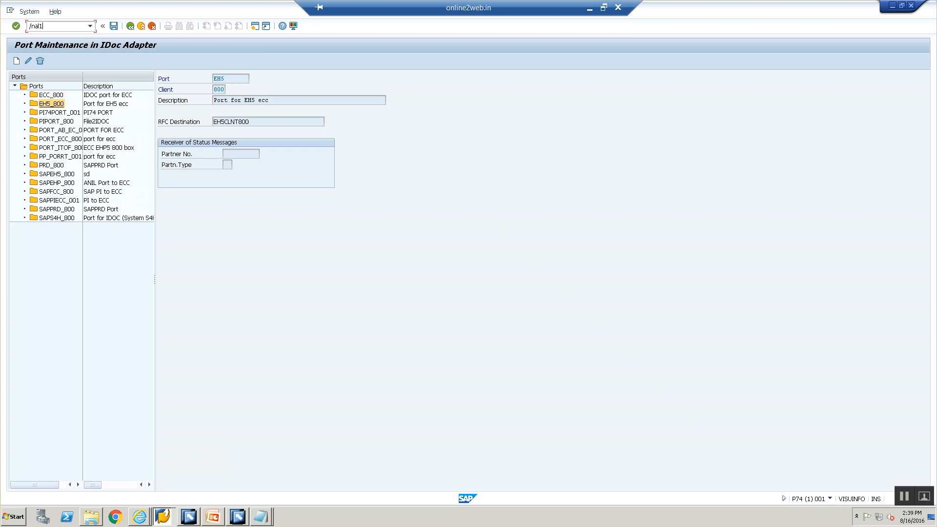
{"action": "type", "text": "1"}
{"action": "key", "text": "Return"}
{"action": "double_click", "coordinate": [182, 393]}
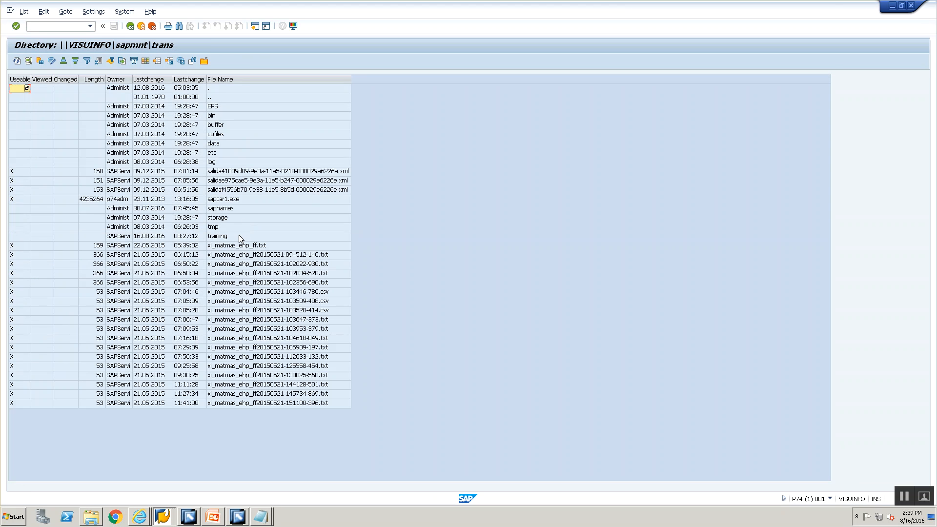
{"action": "double_click", "coordinate": [238, 237]}
{"action": "left_click", "coordinate": [233, 109]}
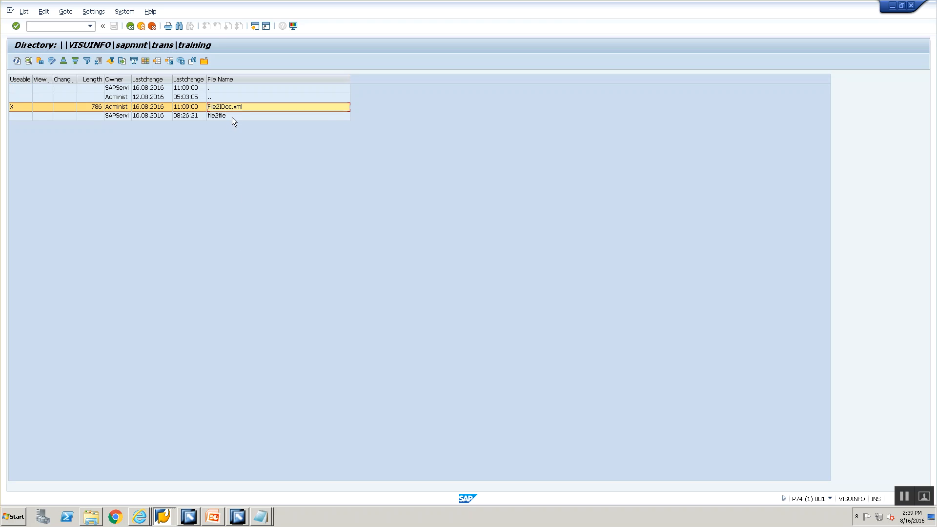
{"action": "left_click", "coordinate": [16, 62]}
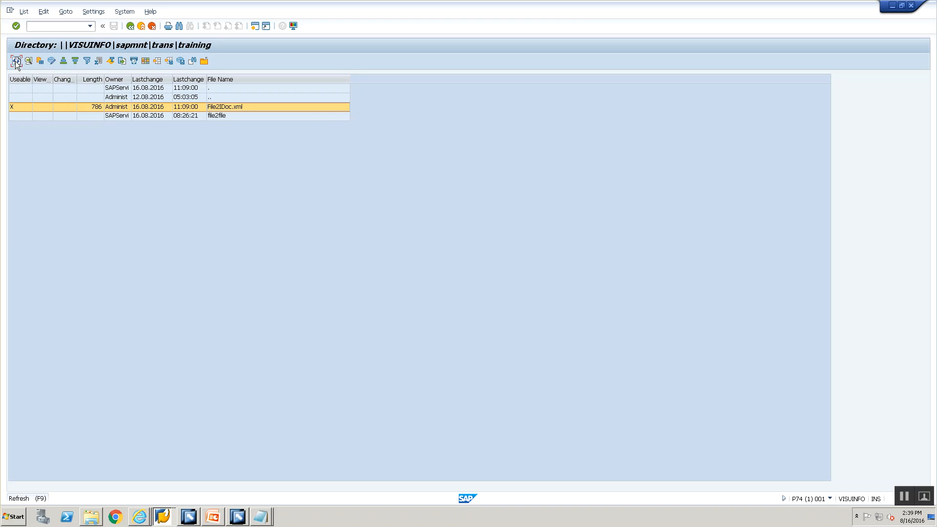
{"action": "left_click", "coordinate": [17, 62]}
{"action": "left_click", "coordinate": [17, 62]}
- Switch to Integration Builder and check the source directory and file name of the CC_File2IDoc_File_Sender_00 communication channel
{"action": "left_click", "coordinate": [190, 519]}
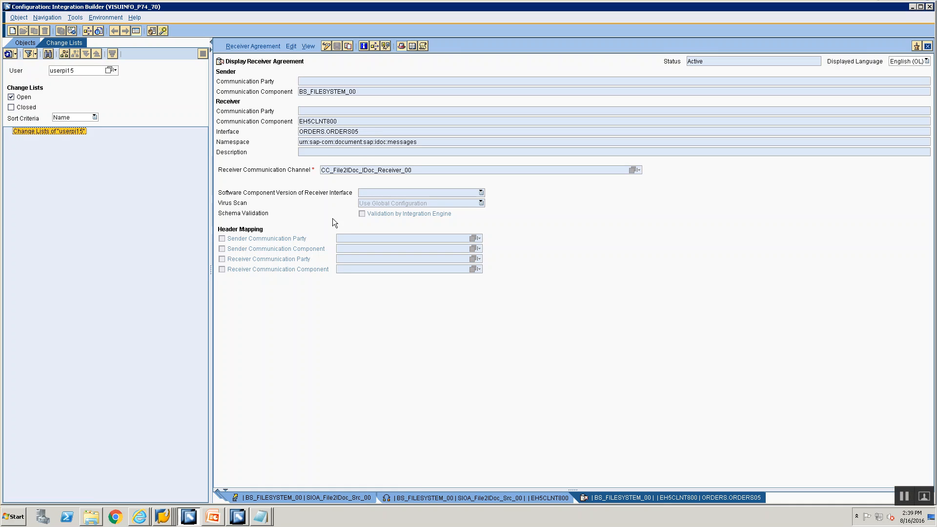
{"action": "left_click", "coordinate": [23, 41]}
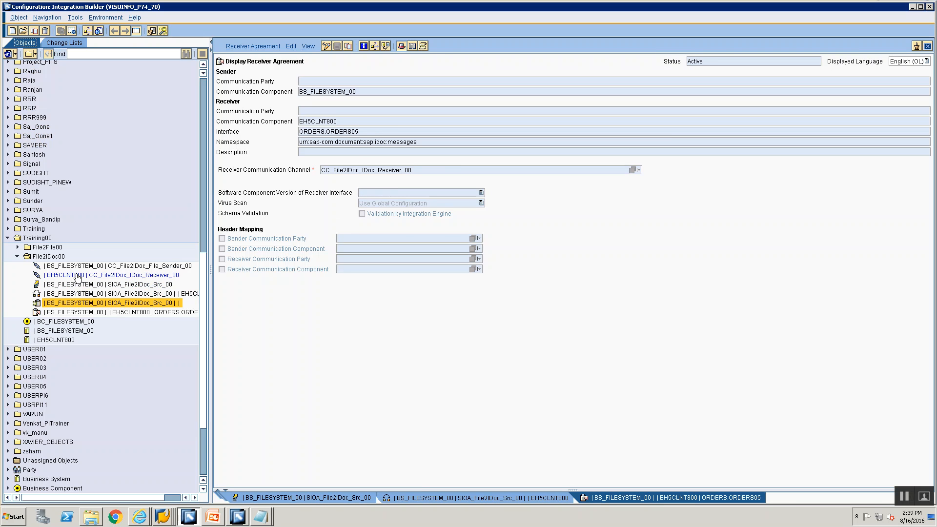
{"action": "left_click", "coordinate": [77, 275]}
{"action": "double_click", "coordinate": [76, 267]}
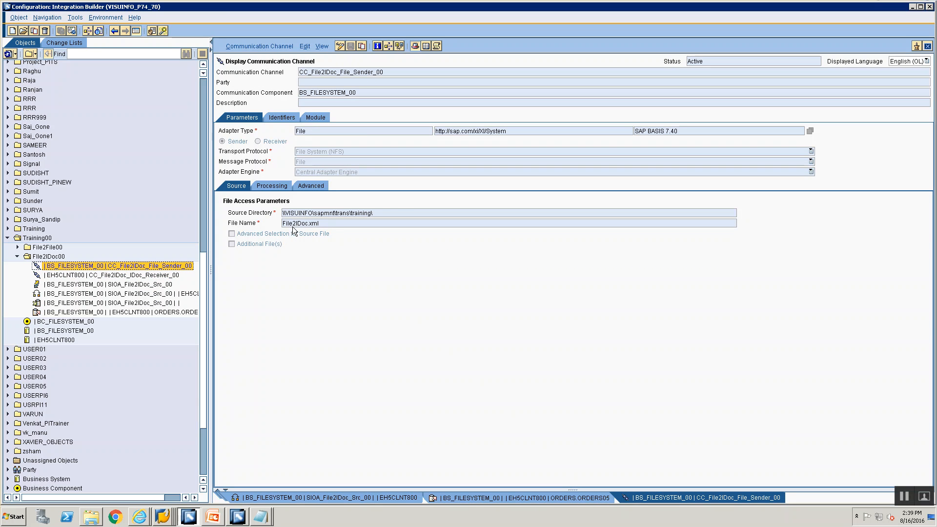
- Return to the SAP training directory and refresh its listing to check whether File2IDoc.xml has been picked up
{"action": "key", "text": "alt+Tab"}
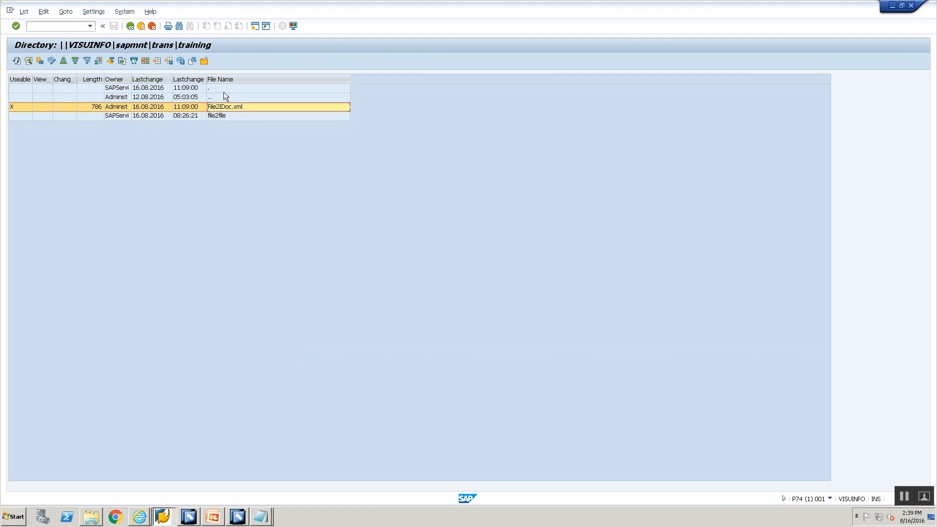
{"action": "left_click", "coordinate": [16, 61]}
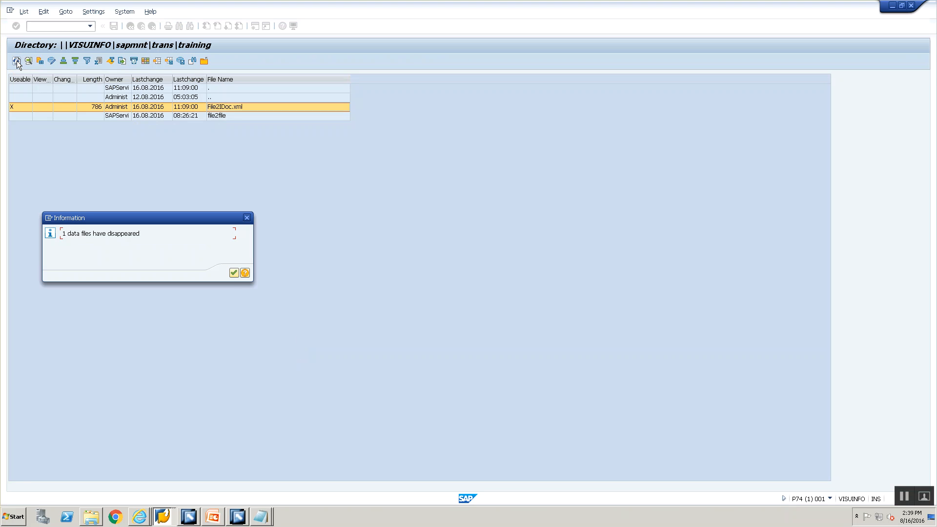
{"action": "left_click", "coordinate": [233, 273]}
- Start Integration Engine monitoring and run the Monitor for Processed XML Messages
{"action": "left_click", "coordinate": [43, 25]}
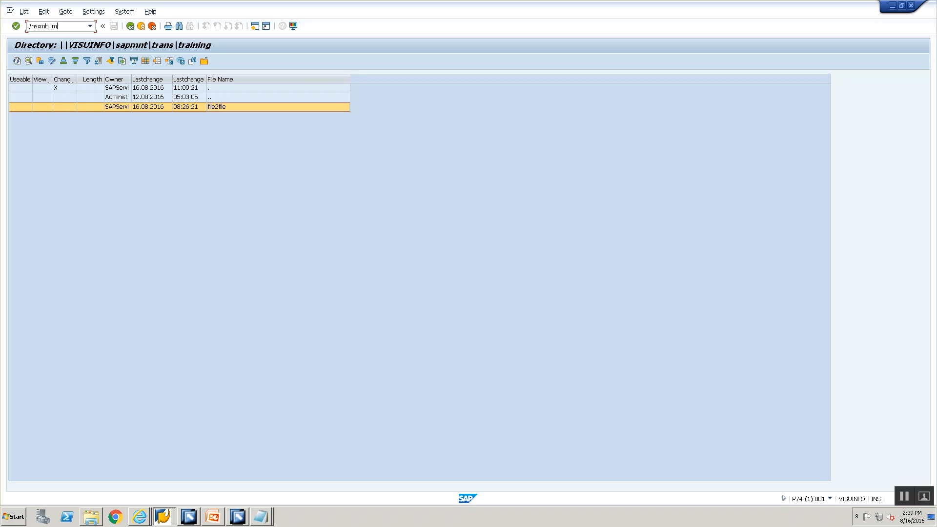
{"action": "key", "text": "Return"}
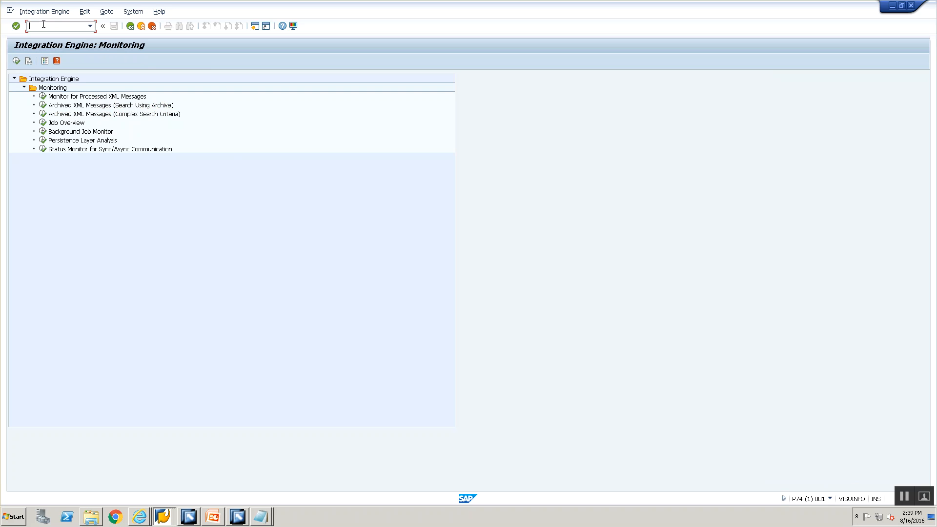
{"action": "double_click", "coordinate": [94, 96]}
{"action": "left_click", "coordinate": [16, 61]}
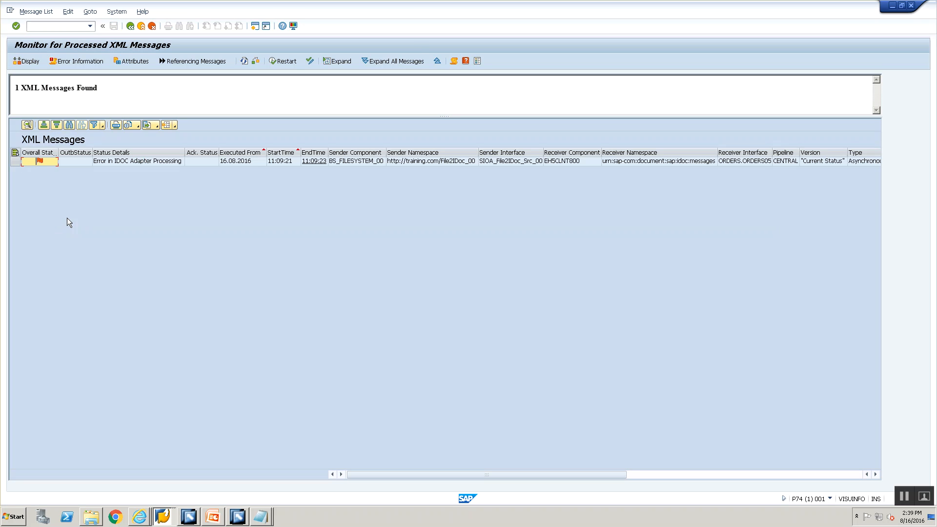
- Open the XML message sent from BS_FILESYSTEM_00 and examine the error stack text and the sender service it names
{"action": "mouse_move", "coordinate": [39, 163]}
{"action": "double_click", "coordinate": [446, 160]}
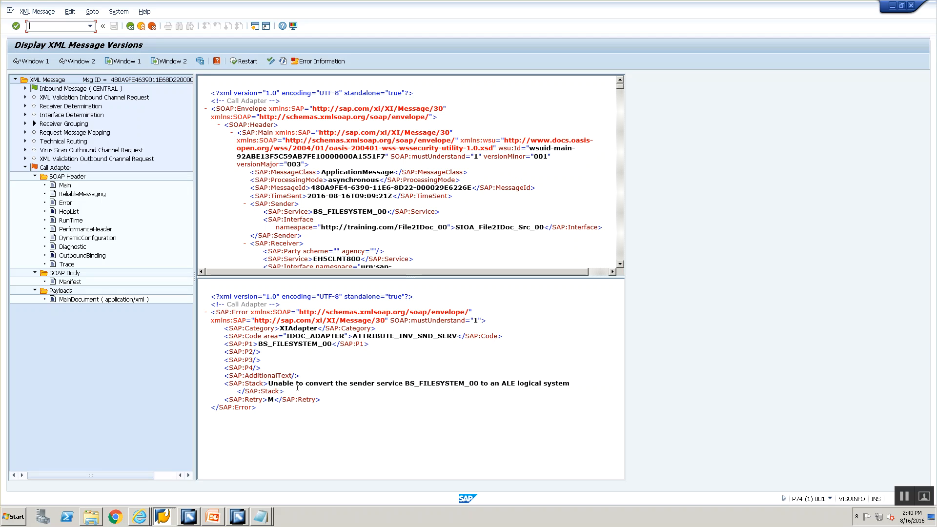
{"action": "left_click_drag", "start_coordinate": [273, 384], "coordinate": [468, 384]}
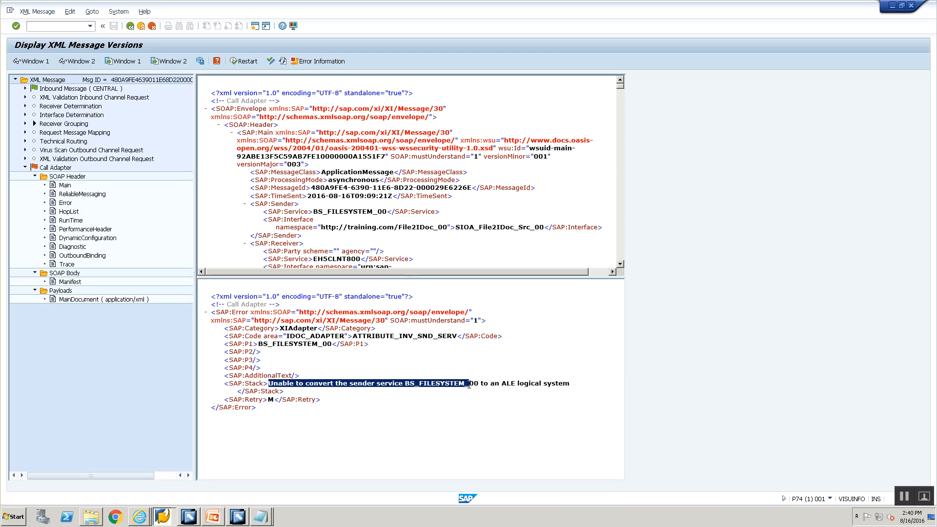
{"action": "left_click", "coordinate": [405, 383]}
{"action": "left_click_drag", "start_coordinate": [405, 383], "coordinate": [472, 385]}
- In Integration Builder, open the BS_FILESYSTEM_00 business system and check its adapter-specific identifiers, including the IDoc adapter's logical system
{"action": "left_click", "coordinate": [197, 521]}
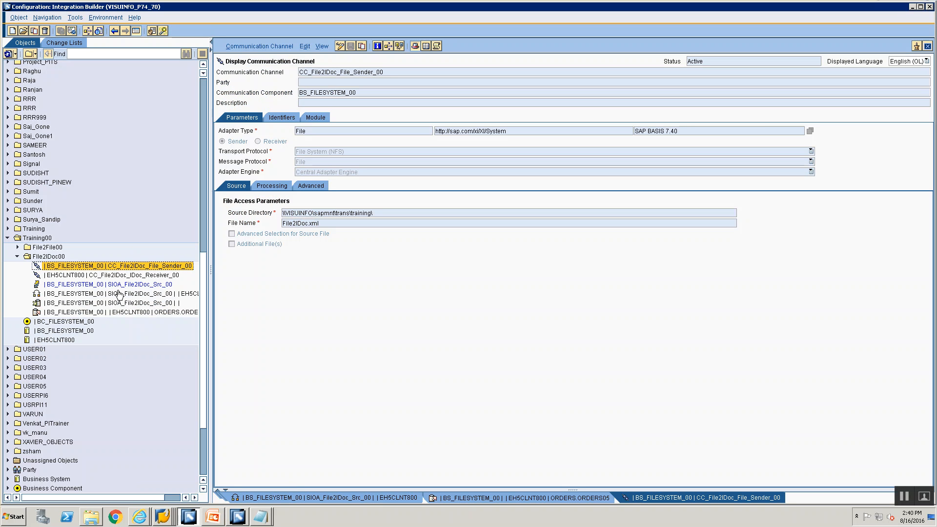
{"action": "left_click", "coordinate": [66, 331]}
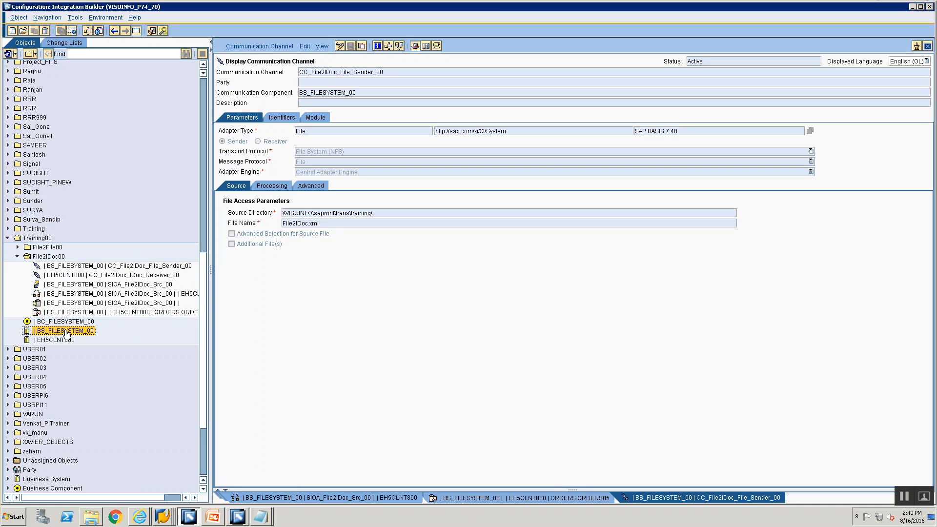
{"action": "double_click", "coordinate": [68, 332]}
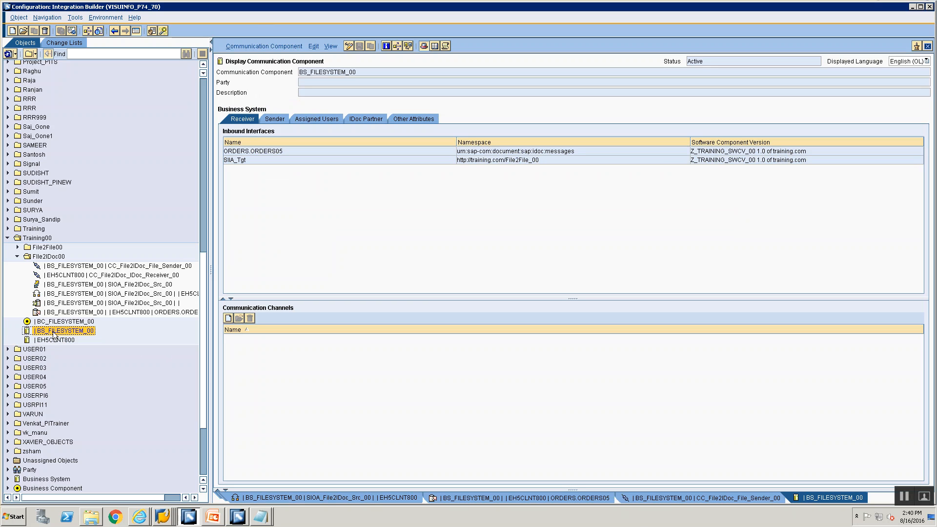
{"action": "left_click", "coordinate": [249, 46]}
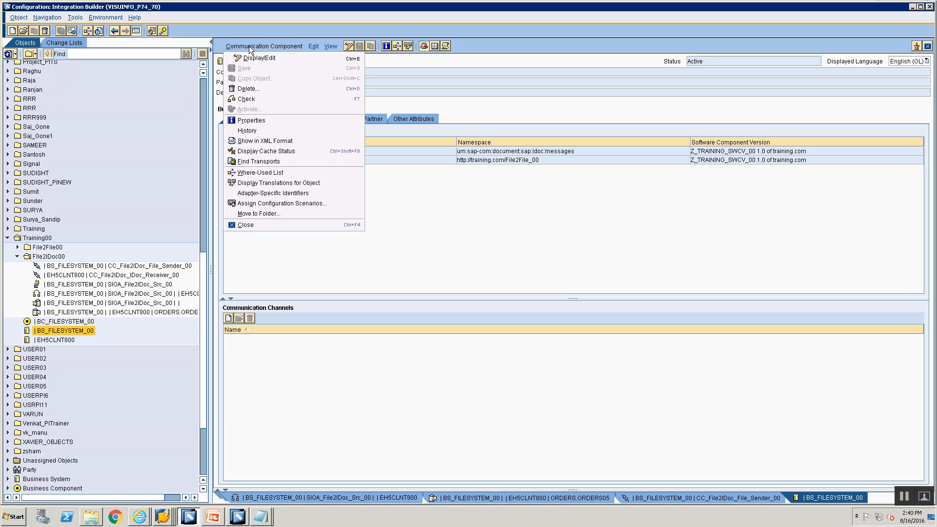
{"action": "left_click", "coordinate": [264, 192]}
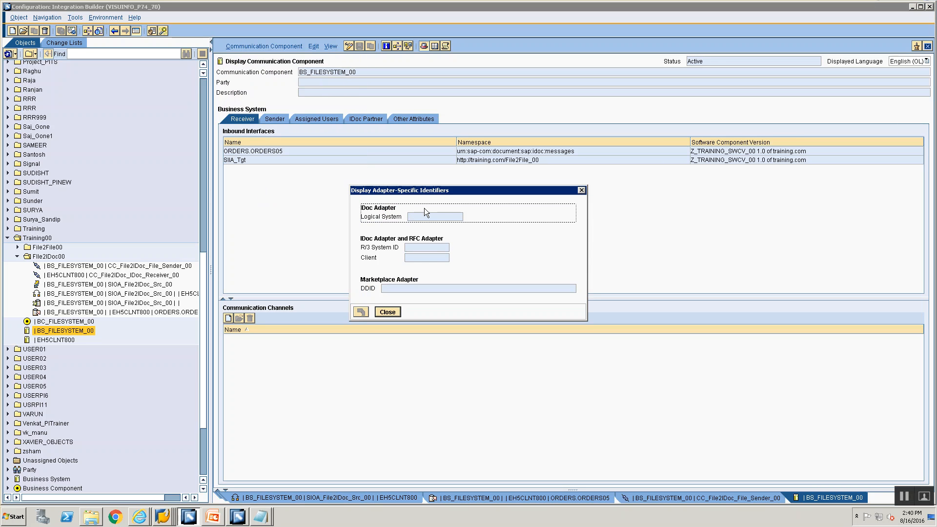
{"action": "left_click", "coordinate": [389, 310]}
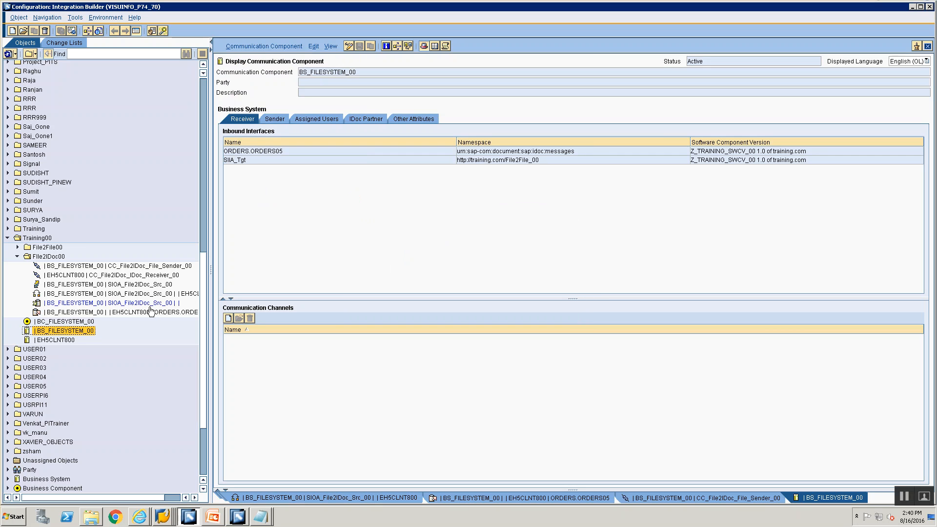
- Open the EH5CLNT800 business system and check its adapter-specific identifiers for comparison
{"action": "left_click", "coordinate": [55, 340]}
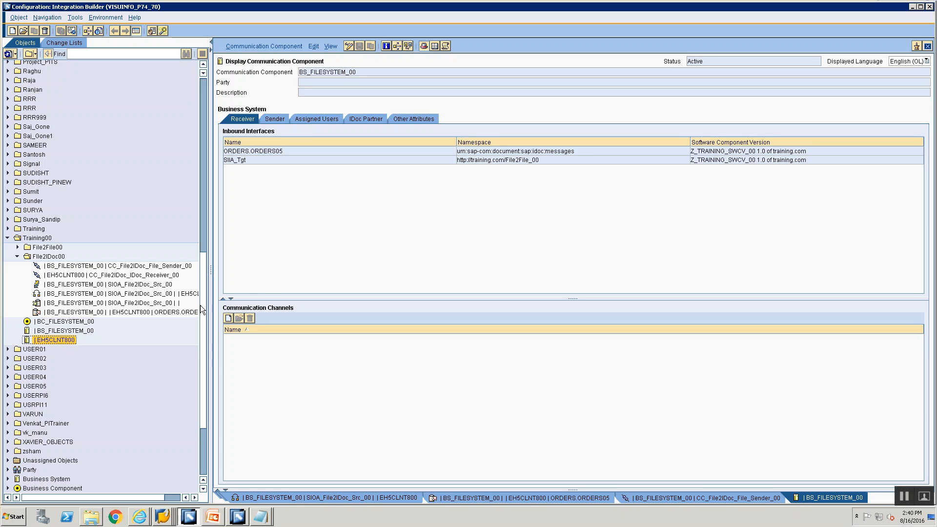
{"action": "left_click", "coordinate": [259, 45]}
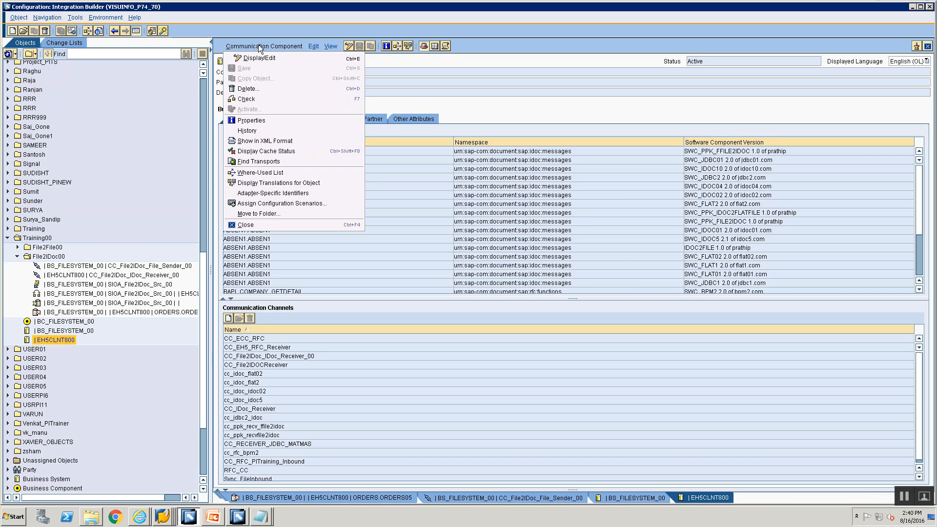
{"action": "left_click", "coordinate": [275, 190]}
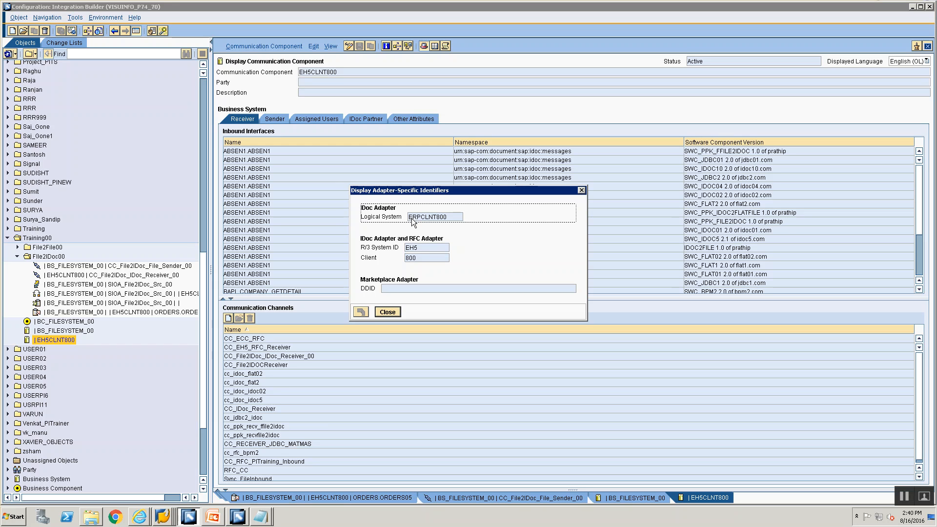
{"action": "left_click", "coordinate": [387, 312]}
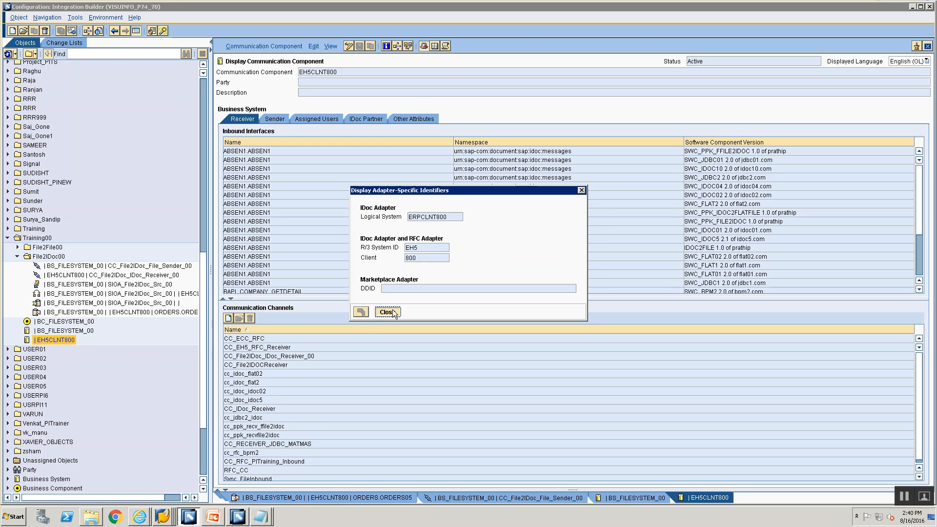
- Return to the BS_FILESYSTEM_00 communication component and recheck its adapter-specific identifiers
{"action": "left_click", "coordinate": [66, 331]}
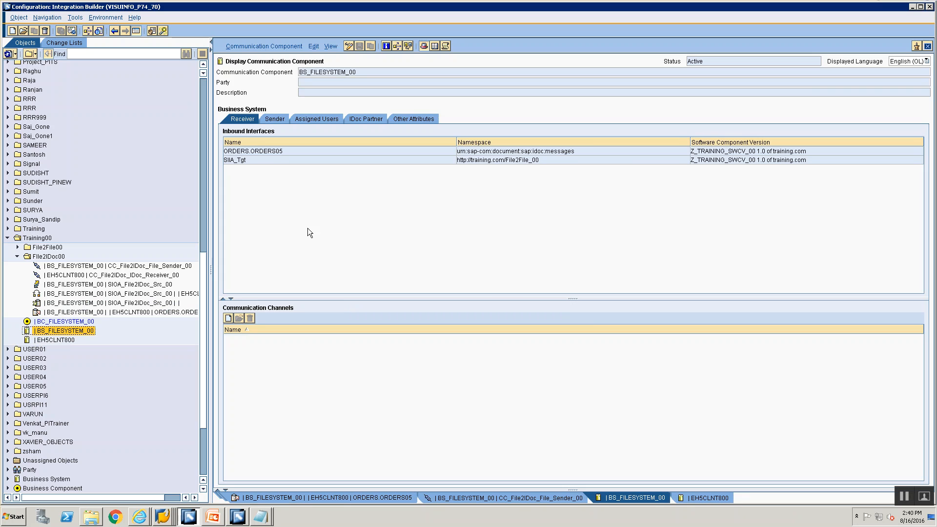
{"action": "left_click", "coordinate": [250, 45]}
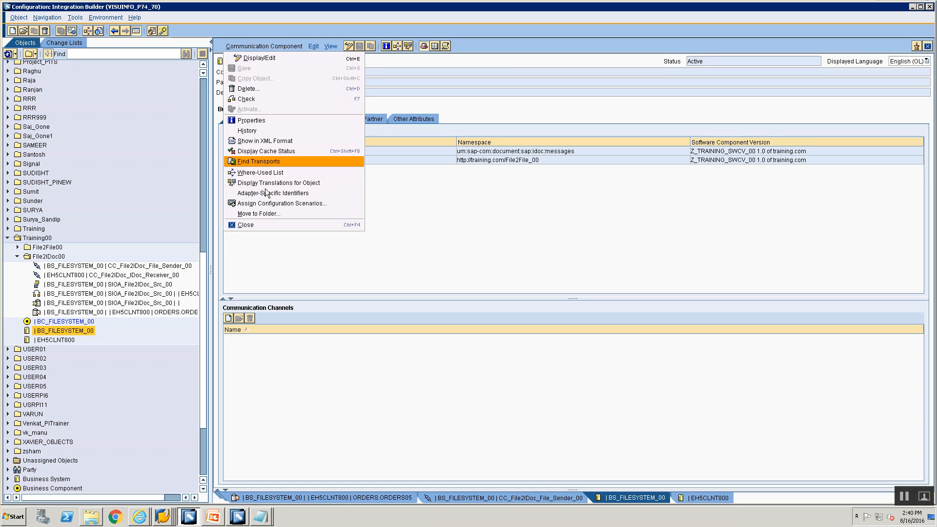
{"action": "left_click", "coordinate": [264, 192]}
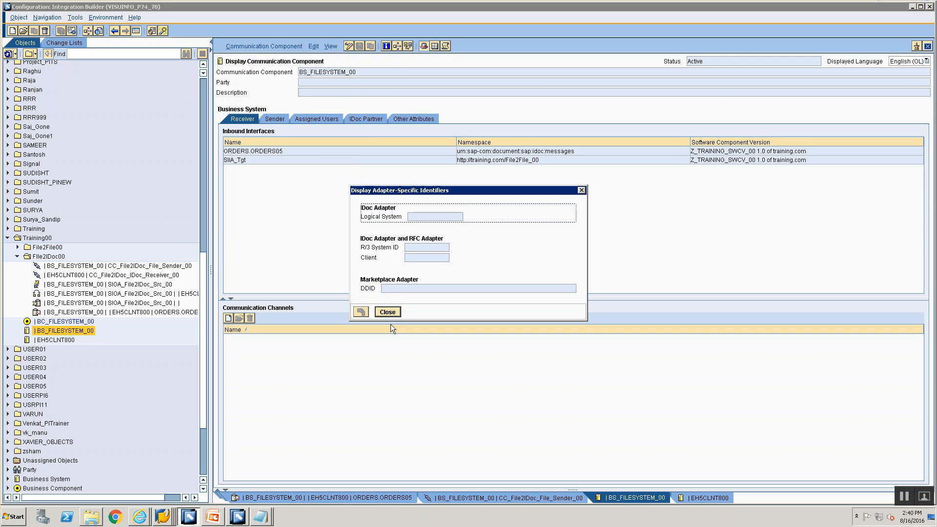
{"action": "left_click", "coordinate": [385, 310]}
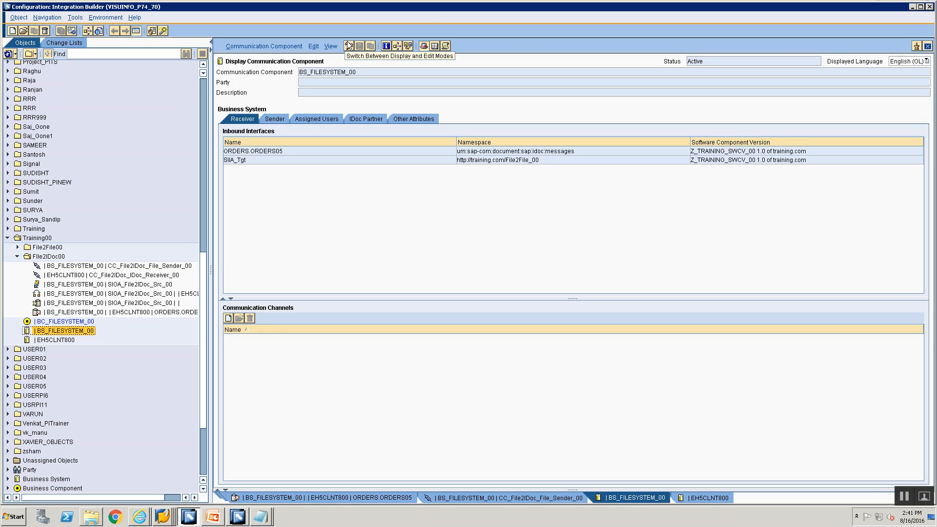
- Copy the communication component name BS_FILESYSTEM_00 from its header
{"action": "left_click", "coordinate": [145, 514]}
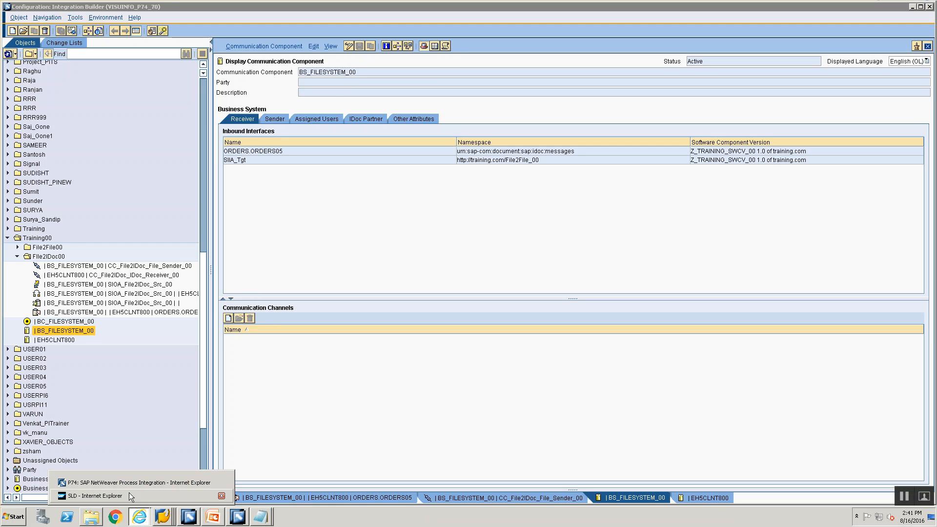
{"action": "left_click", "coordinate": [345, 85]}
{"action": "left_click_drag", "start_coordinate": [368, 71], "coordinate": [0, 2]}
{"action": "key", "text": "ctrl+c"}
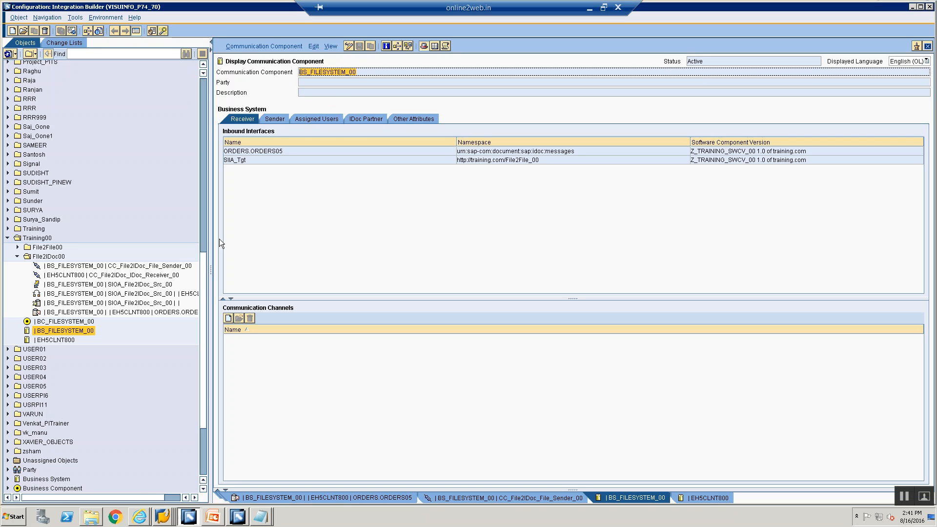
- In the System Landscape Directory, filter the business systems by BS_FILESYSTEM_00 and open that system's integration details
{"action": "left_click", "coordinate": [142, 514]}
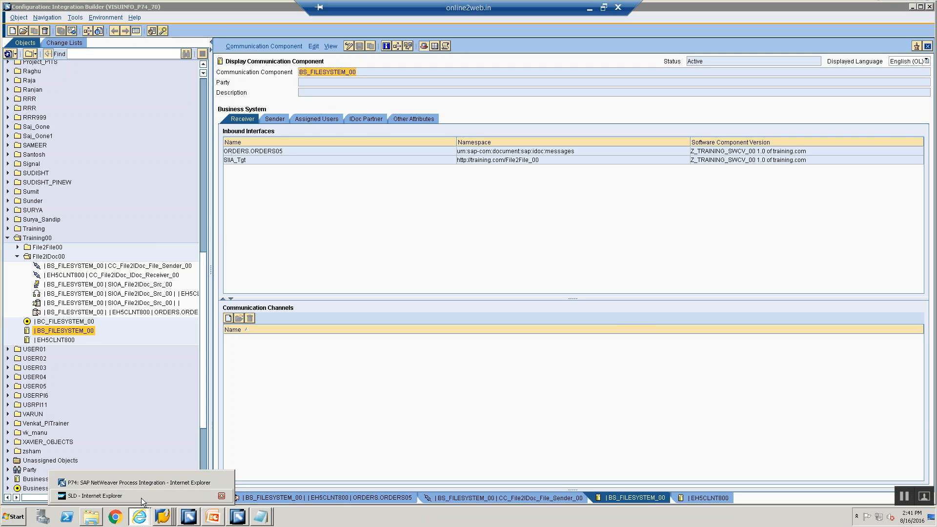
{"action": "left_click", "coordinate": [141, 497]}
{"action": "left_click", "coordinate": [24, 77]}
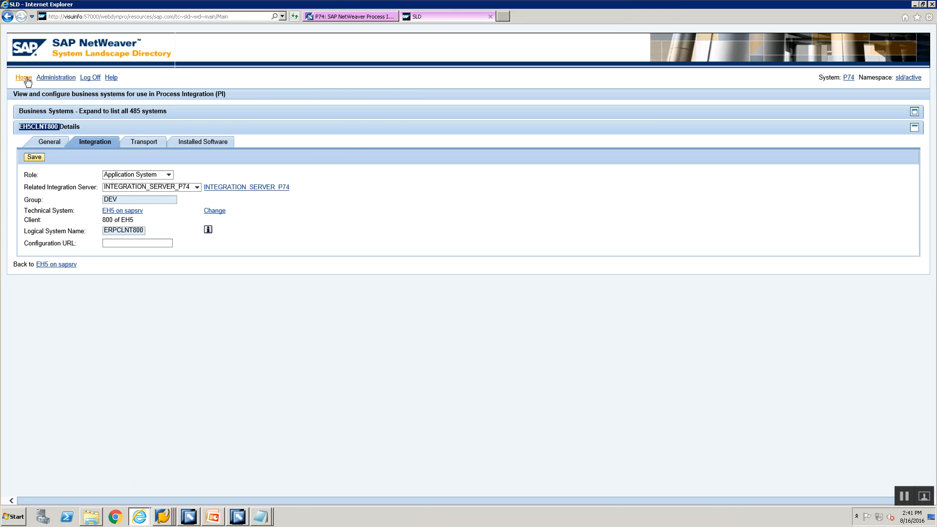
{"action": "left_click", "coordinate": [98, 198]}
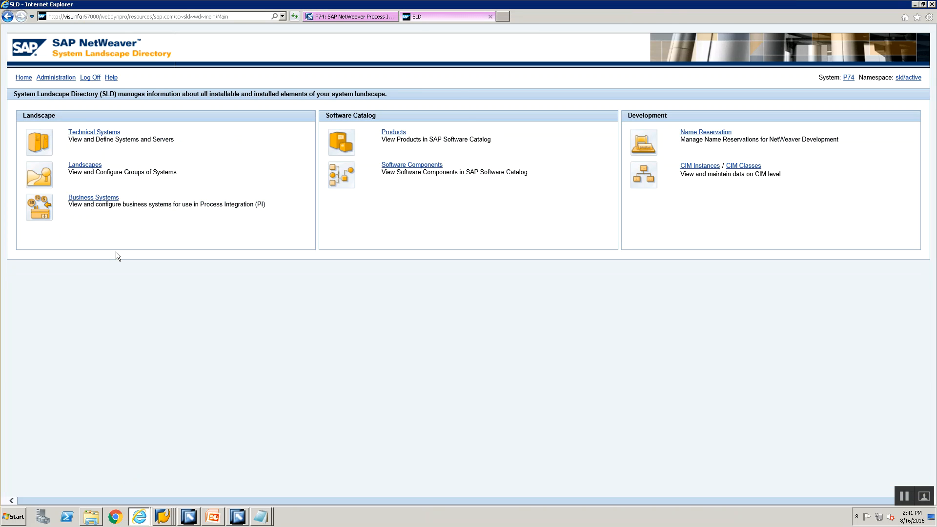
{"action": "key", "text": "ctrl+v"}
{"action": "left_click", "coordinate": [199, 128]}
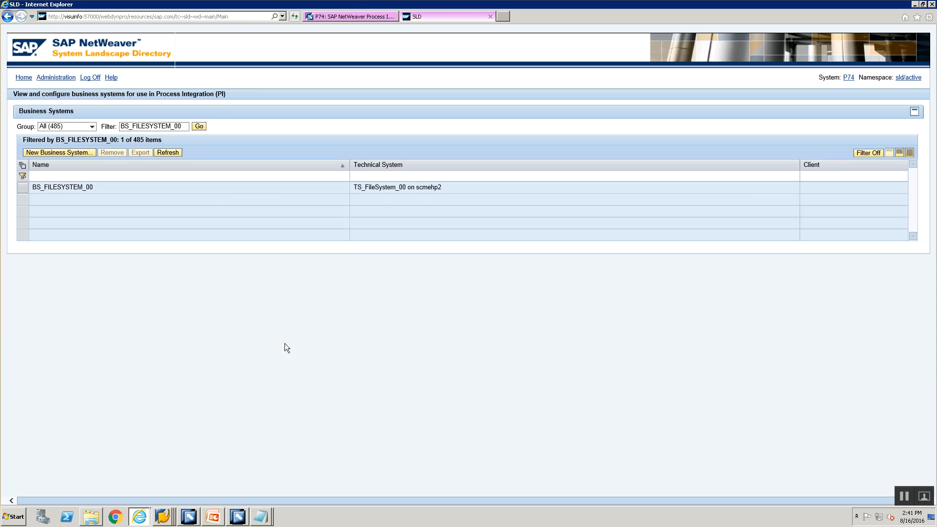
{"action": "left_click", "coordinate": [25, 187]}
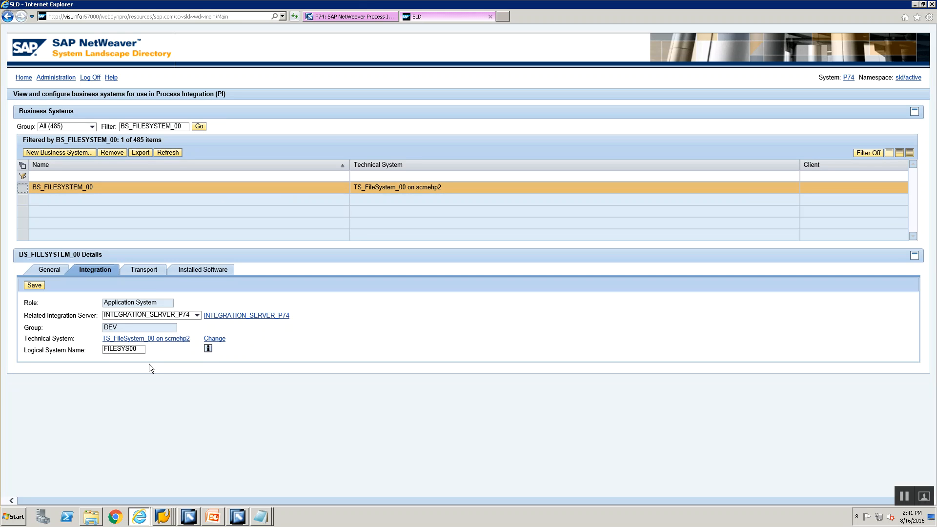
- Save the integration details of BS_FILESYSTEM_00 with the logical system name FILESYS00
{"action": "left_click", "coordinate": [141, 350]}
{"action": "key", "text": "alt+Tab"}
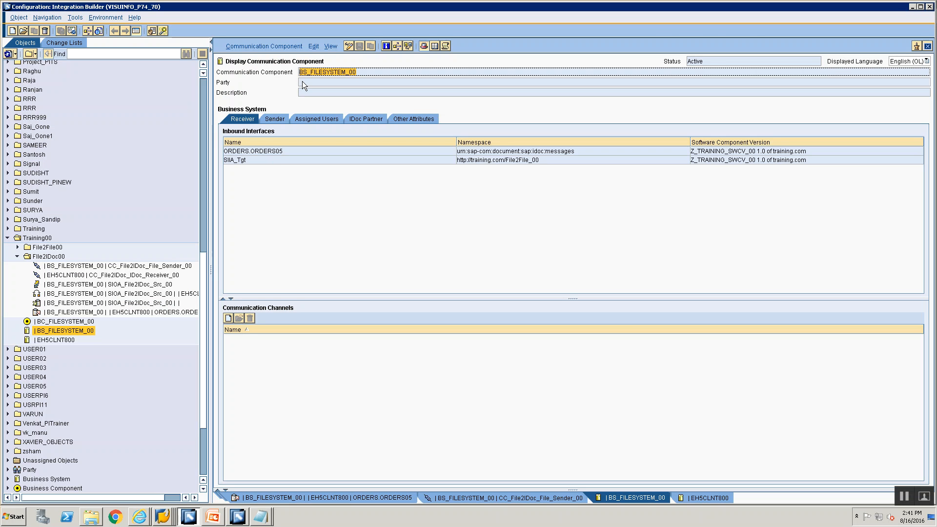
{"action": "key", "text": "alt+Tab"}
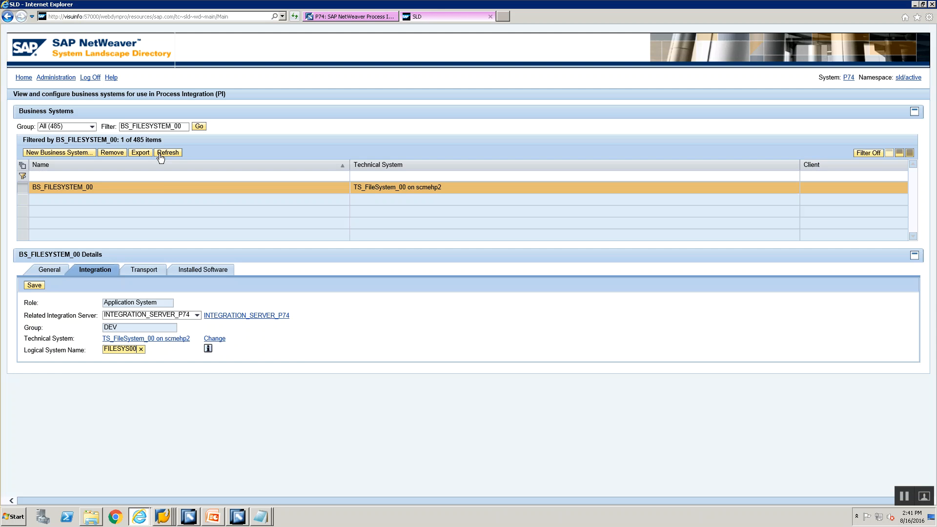
{"action": "left_click", "coordinate": [42, 285]}
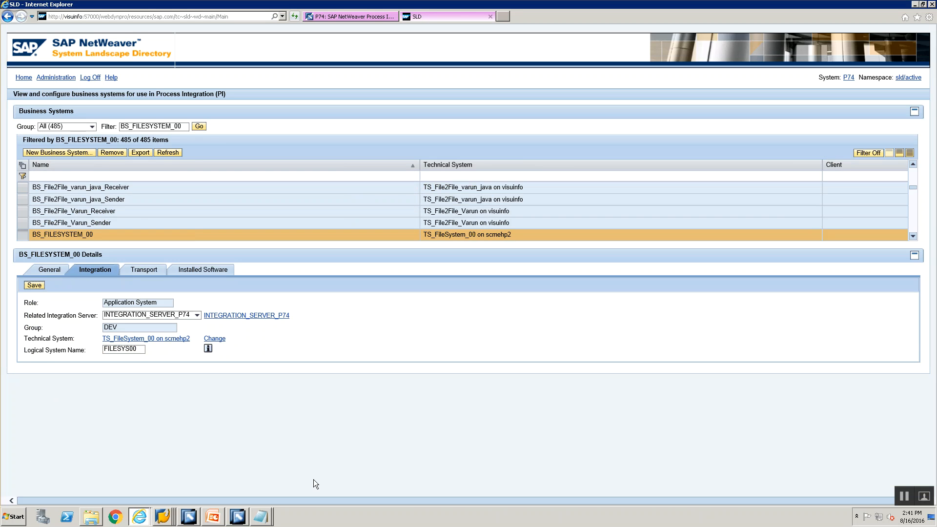
{"action": "left_click", "coordinate": [136, 351]}
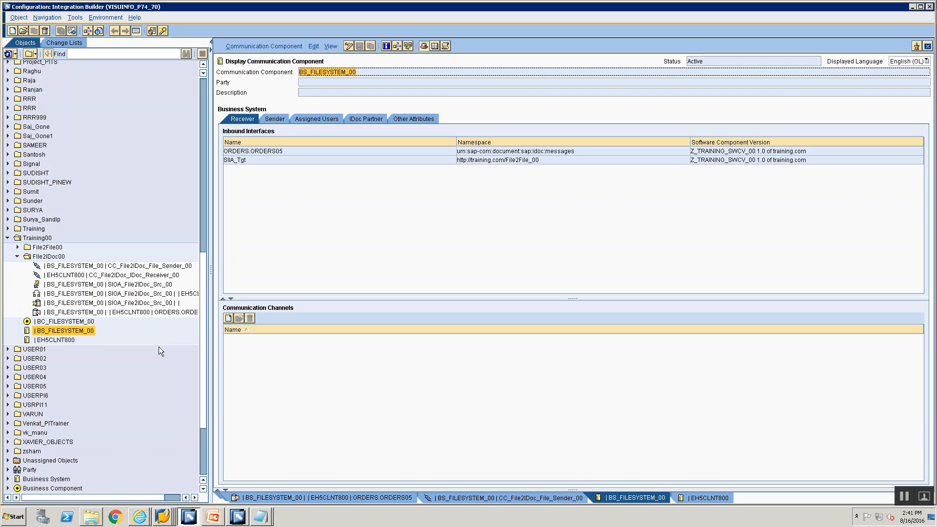
- In Integration Builder, switch the BS_FILESYSTEM_00 communication component to edit mode
{"action": "left_click", "coordinate": [275, 46]}
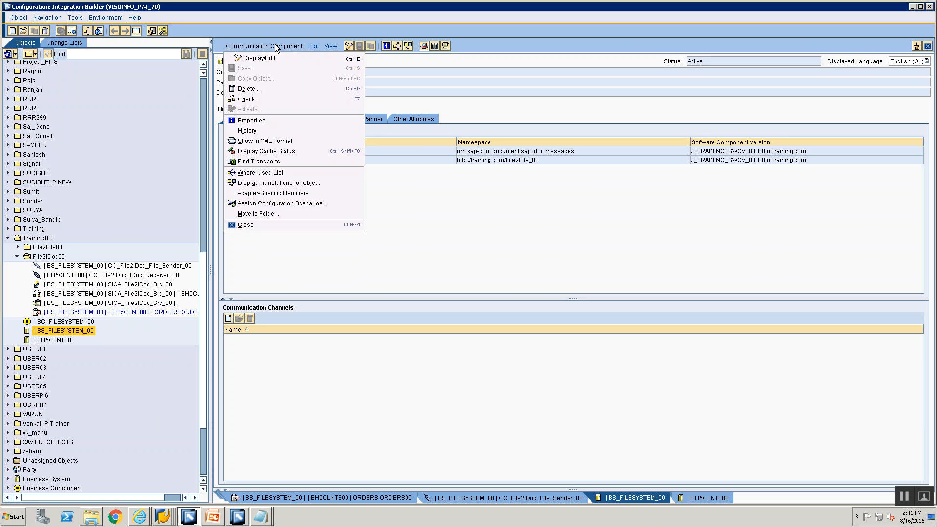
{"action": "left_click", "coordinate": [499, 209]}
{"action": "left_click", "coordinate": [348, 45]}
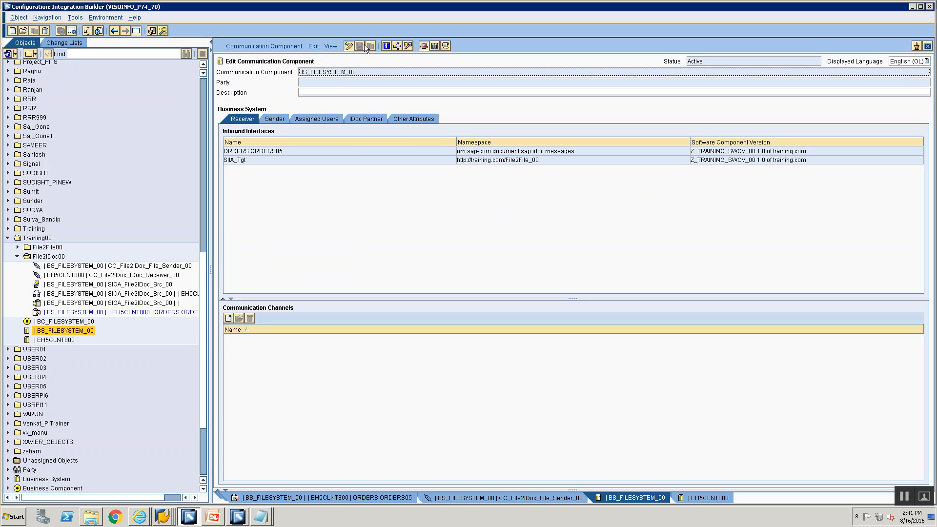
{"action": "left_click", "coordinate": [259, 46]}
{"action": "left_click", "coordinate": [438, 207]}
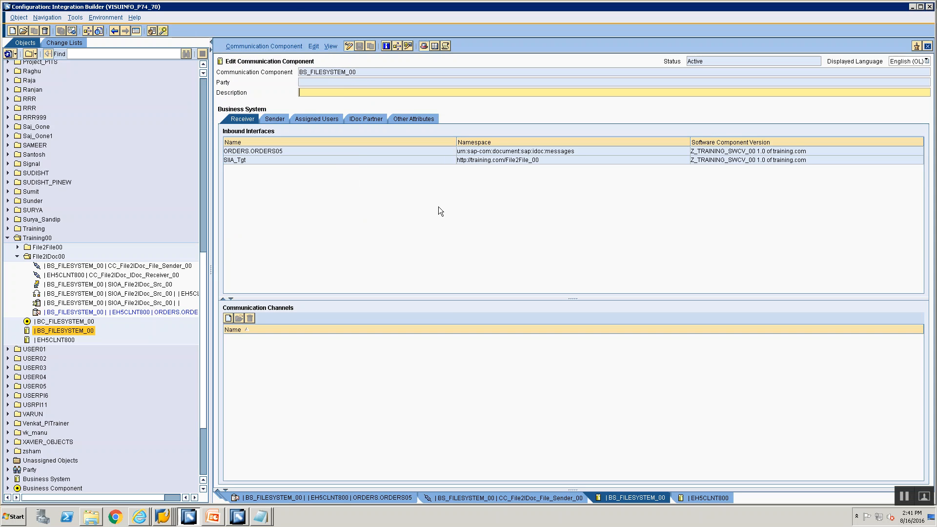
- Clear the SLD data cache in Integration Builder and dismiss the notice
{"action": "left_click", "coordinate": [121, 18]}
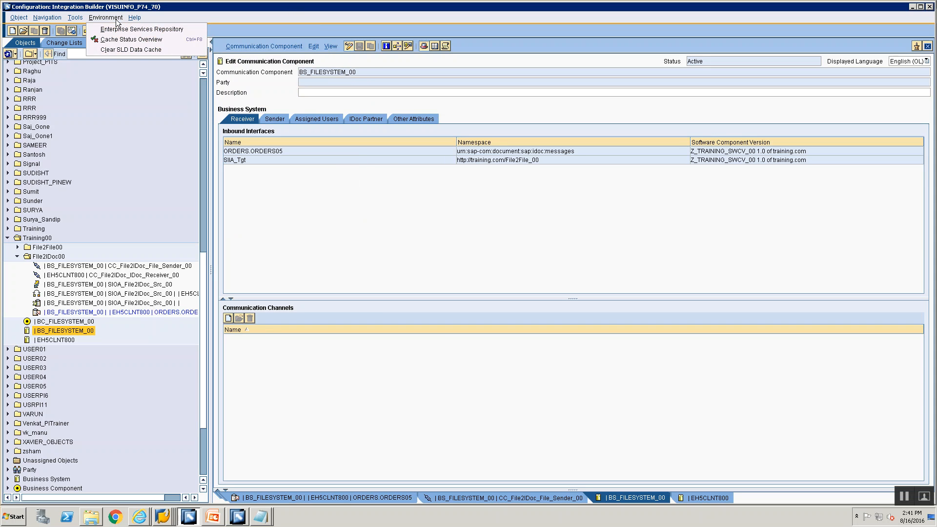
{"action": "left_click", "coordinate": [125, 50]}
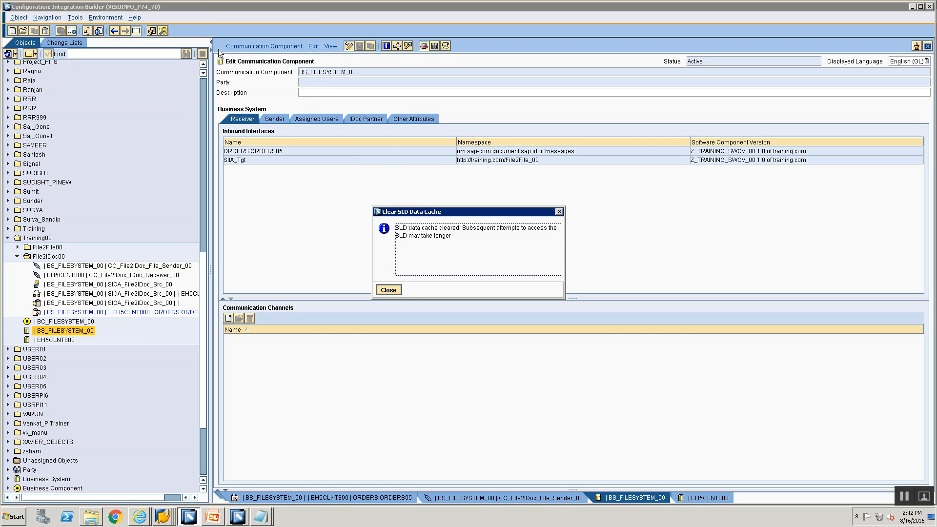
{"action": "left_click", "coordinate": [396, 289]}
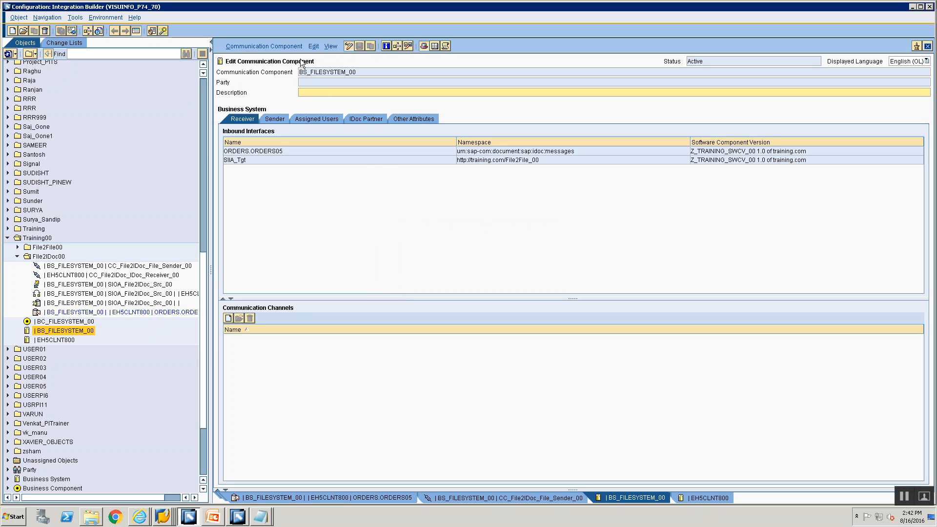
- Transfer the logical system FILESYS00 from the SLD into BS_FILESYSTEM_00's adapter-specific identifiers, apply it and save the component
{"action": "left_click", "coordinate": [290, 45]}
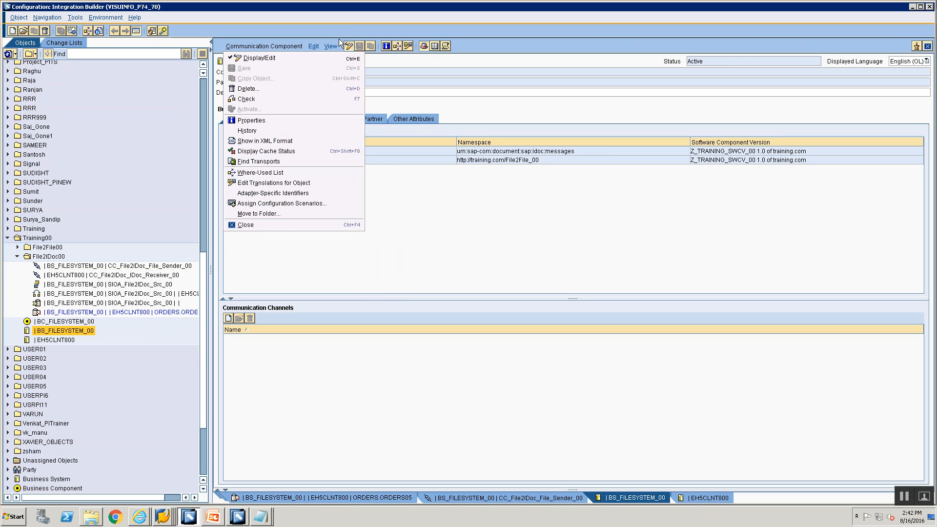
{"action": "left_click", "coordinate": [350, 47]}
{"action": "left_click", "coordinate": [314, 46]}
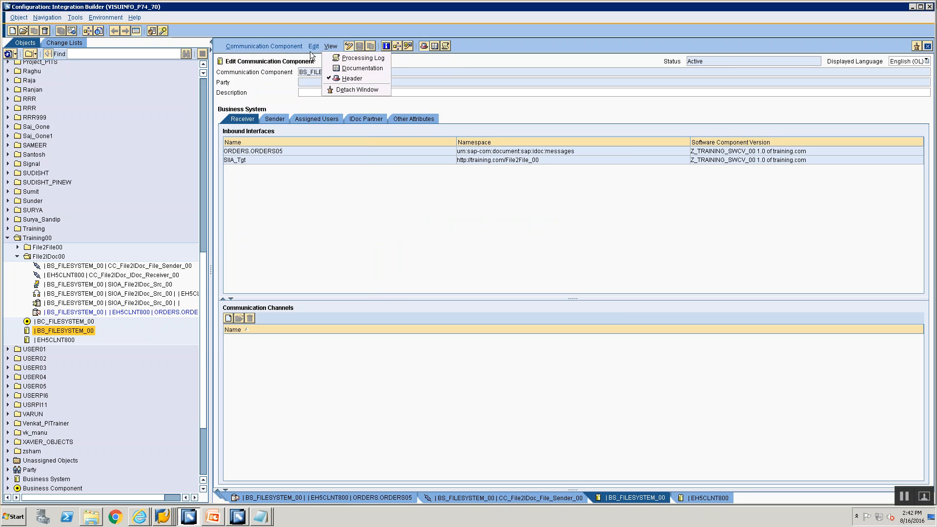
{"action": "mouse_move", "coordinate": [280, 44]}
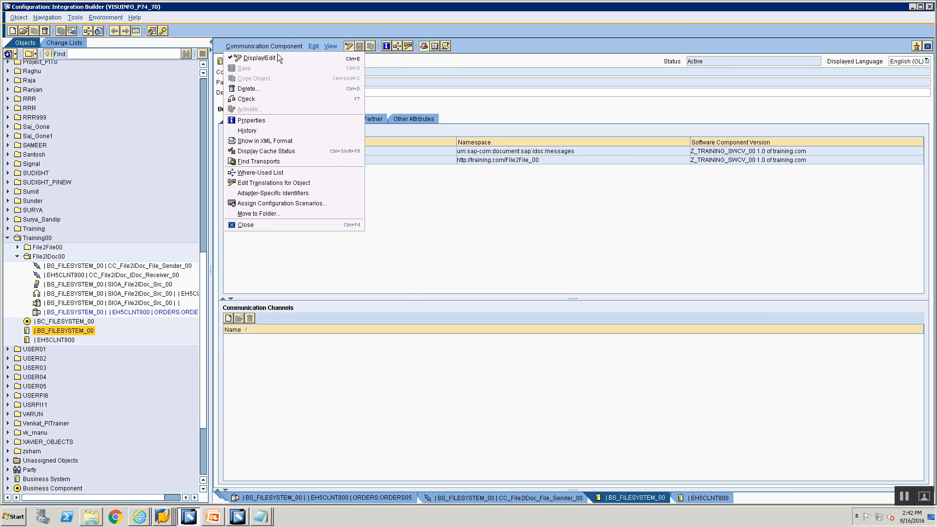
{"action": "left_click", "coordinate": [278, 193]}
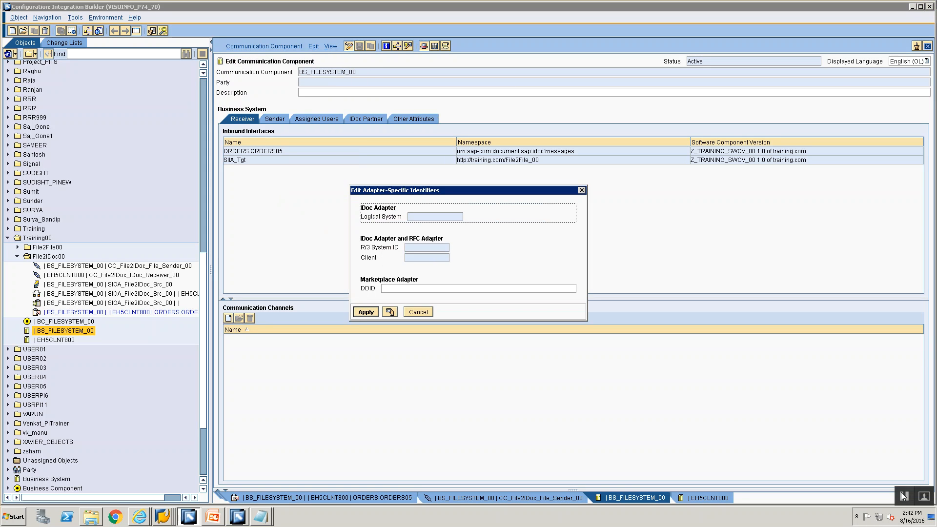
{"action": "left_click", "coordinate": [389, 311]}
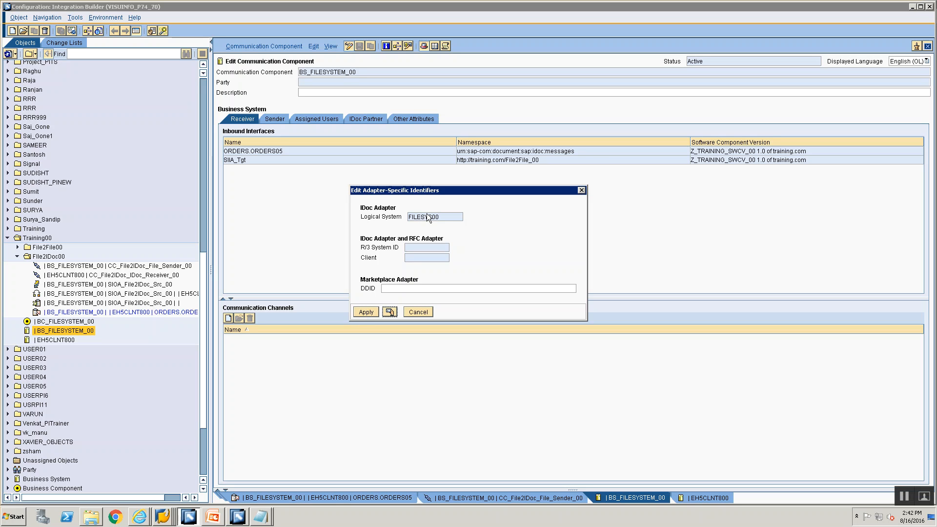
{"action": "left_click", "coordinate": [364, 309]}
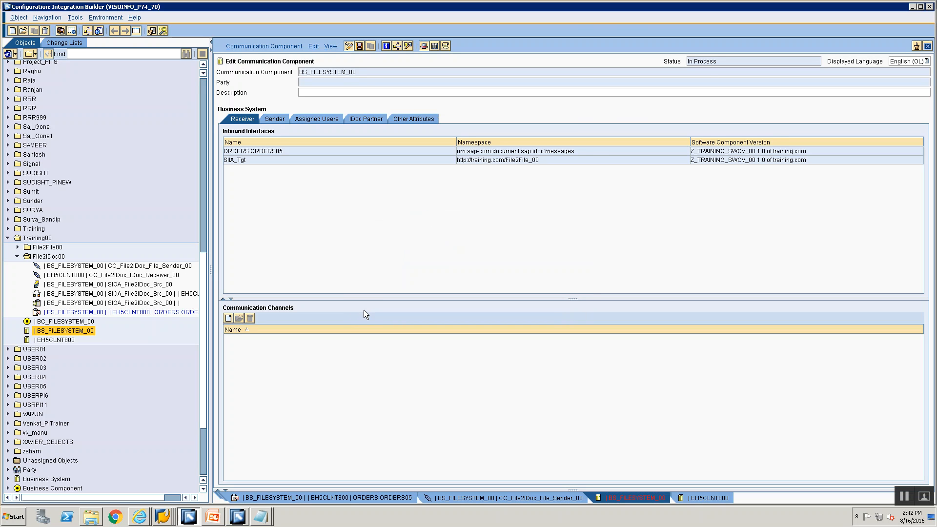
{"action": "left_click", "coordinate": [361, 46]}
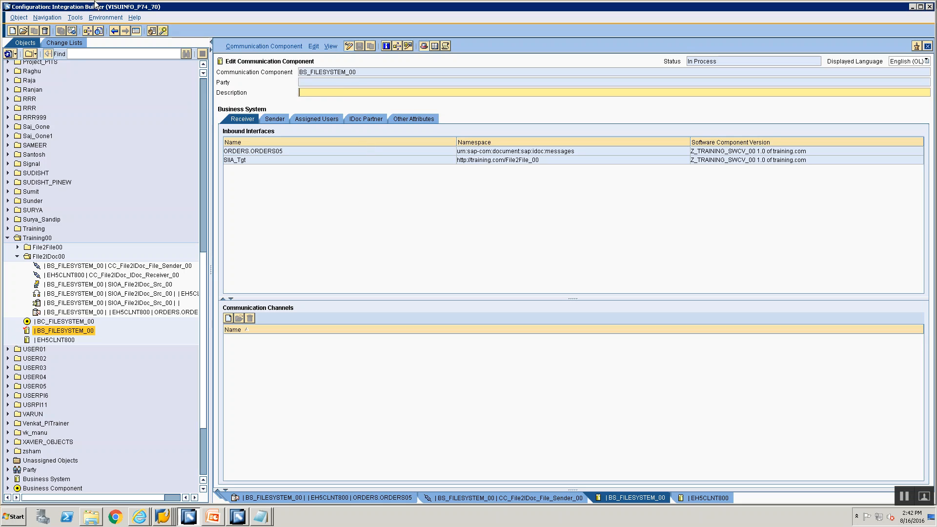
- Check the logical system name in the integration details of BS_FILESYSTEM_00 in the System Landscape Directory
{"action": "left_click", "coordinate": [103, 17]}
{"action": "left_click", "coordinate": [276, 93]}
{"action": "left_click", "coordinate": [141, 516]}
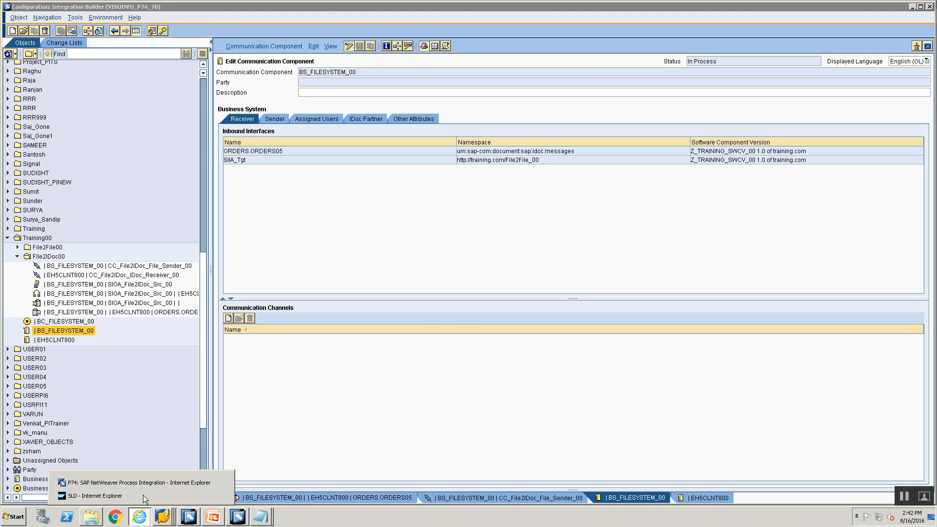
{"action": "left_click", "coordinate": [143, 494]}
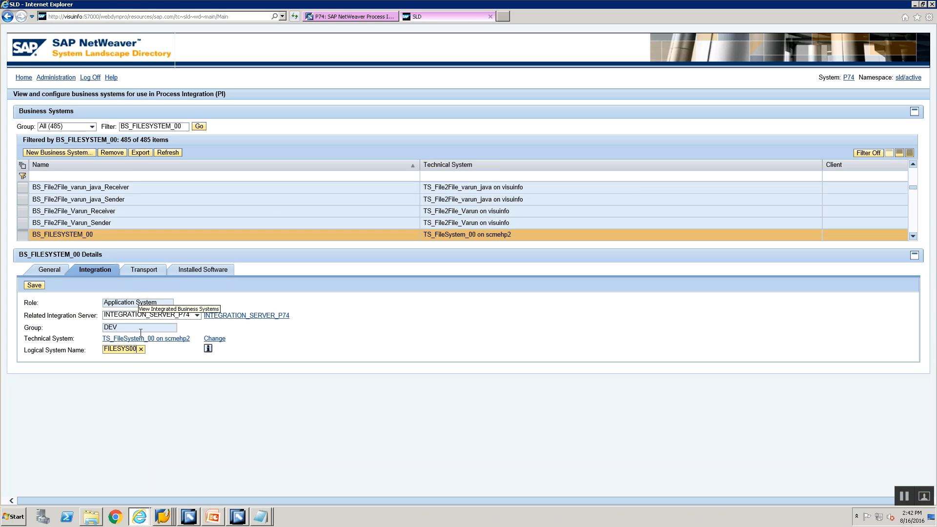
{"action": "left_click", "coordinate": [238, 516]}
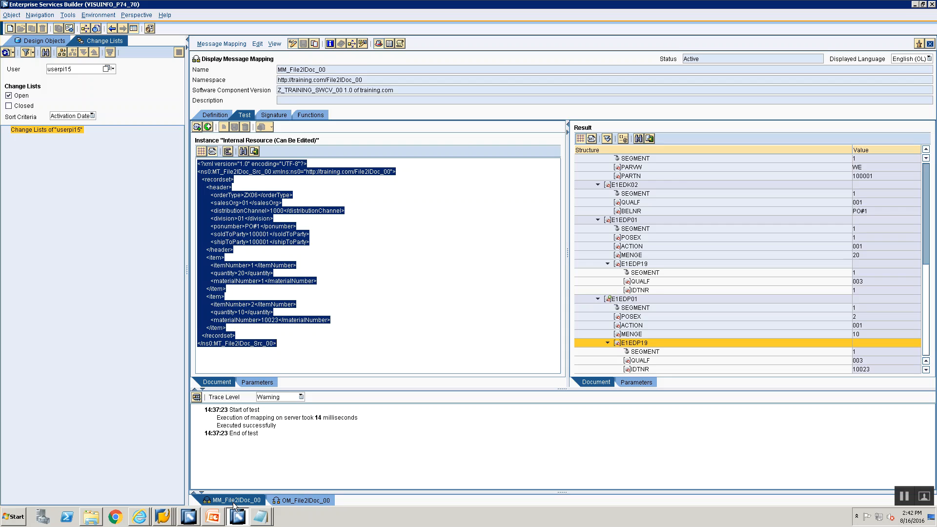
- In Integration Builder, clear the SLD data cache again and dismiss the notice
{"action": "left_click", "coordinate": [188, 516]}
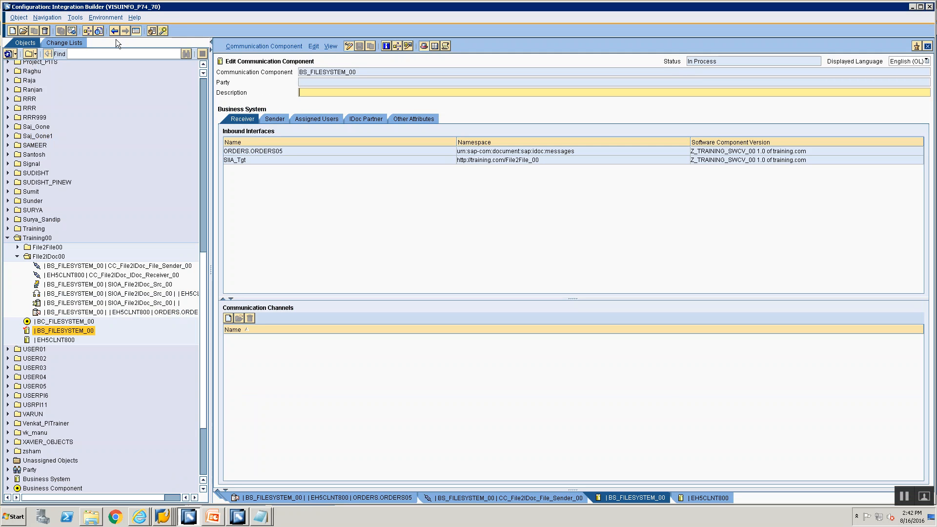
{"action": "left_click", "coordinate": [101, 19]}
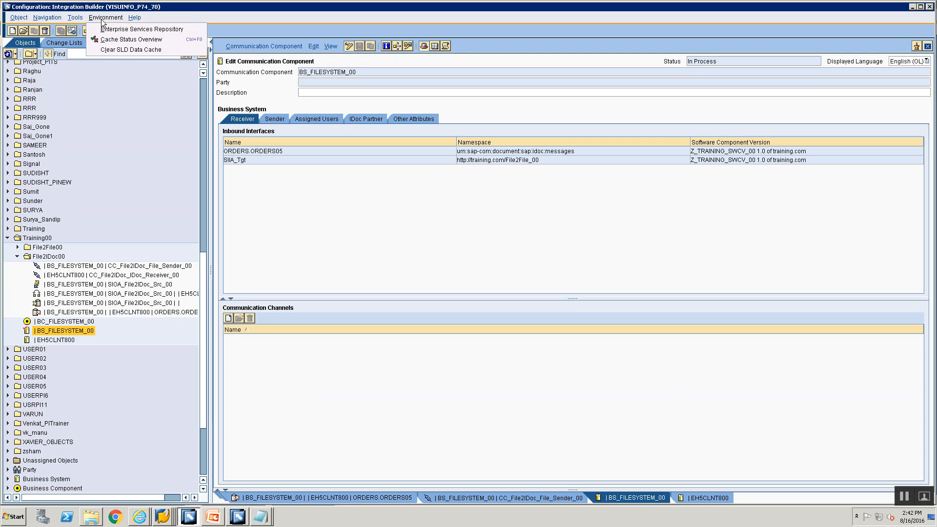
{"action": "left_click", "coordinate": [114, 49]}
{"action": "left_click", "coordinate": [396, 291]}
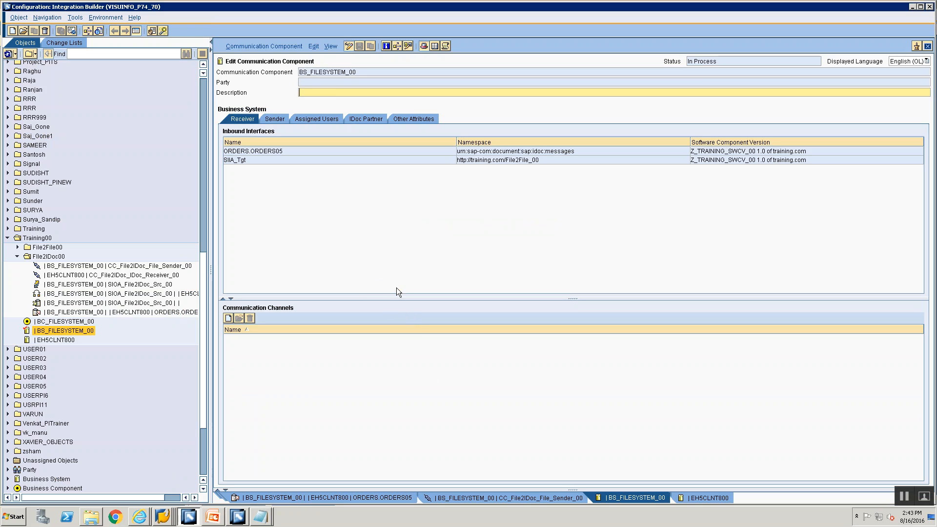
- Switch BS_FILESYSTEM_00 to display mode, review its adapter-specific identifiers and close them
{"action": "left_click", "coordinate": [349, 48]}
{"action": "left_click", "coordinate": [349, 47]}
{"action": "left_click", "coordinate": [350, 46]}
{"action": "left_click", "coordinate": [262, 47]}
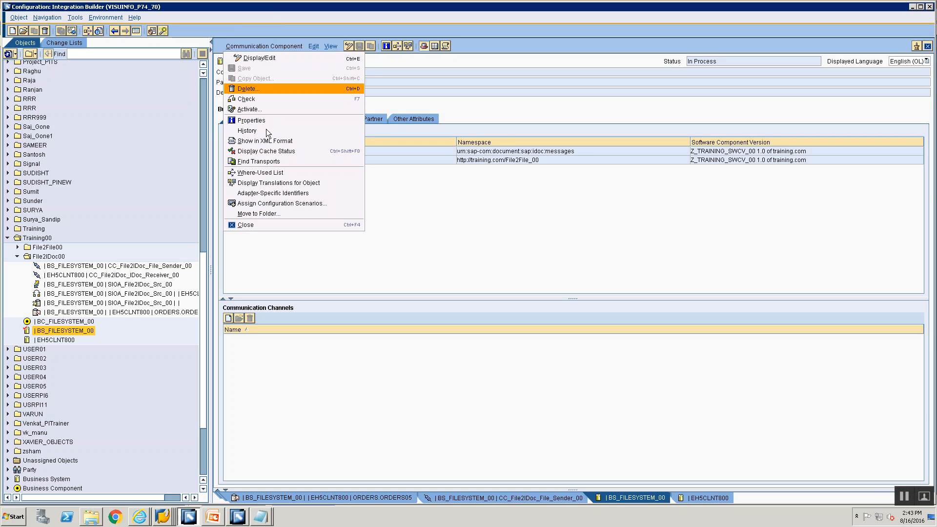
{"action": "left_click", "coordinate": [282, 193]}
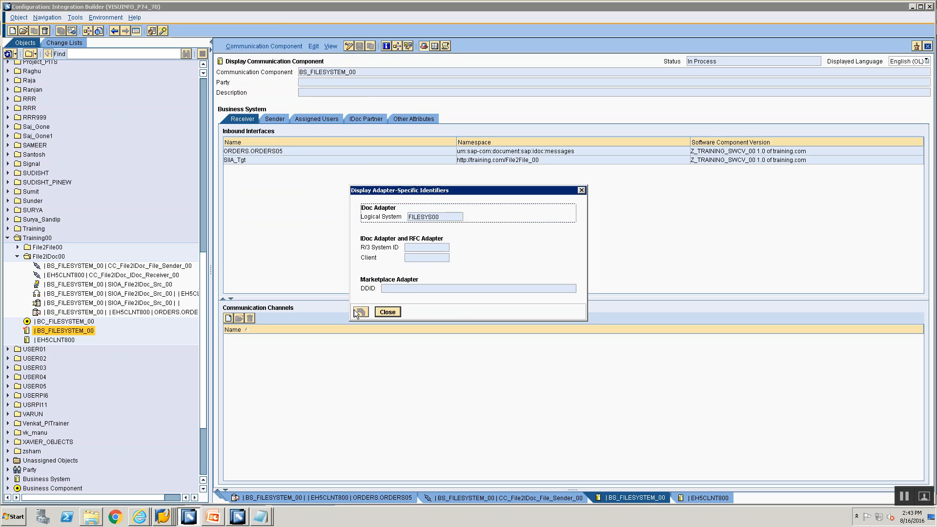
{"action": "left_click", "coordinate": [380, 314]}
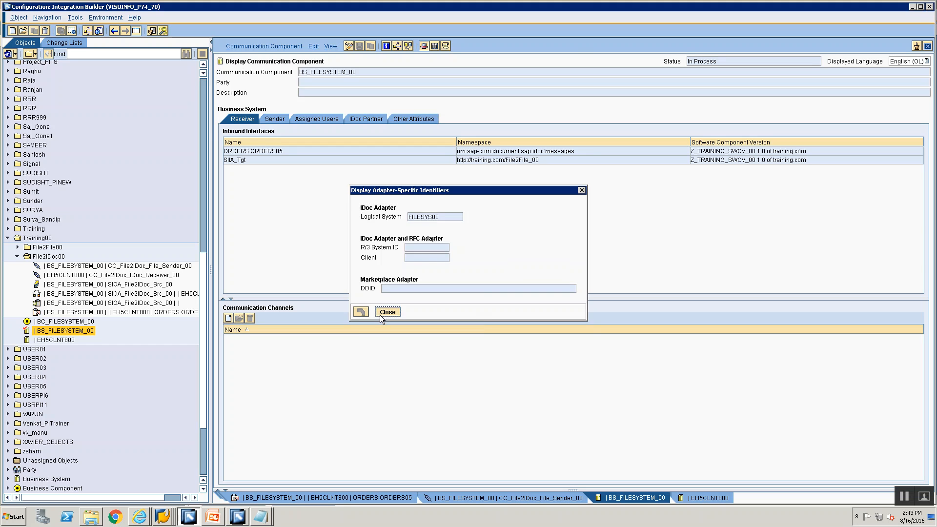
- In edit mode, compare BS_FILESYSTEM_00's adapter-specific identifiers with the System Landscape Directory and apply them
{"action": "left_click", "coordinate": [348, 46]}
{"action": "left_click", "coordinate": [273, 45]}
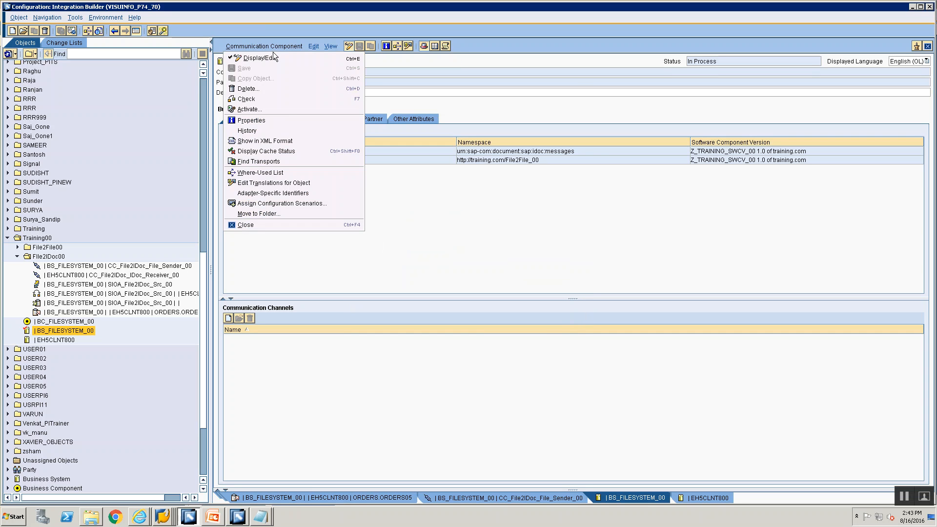
{"action": "left_click", "coordinate": [307, 190]}
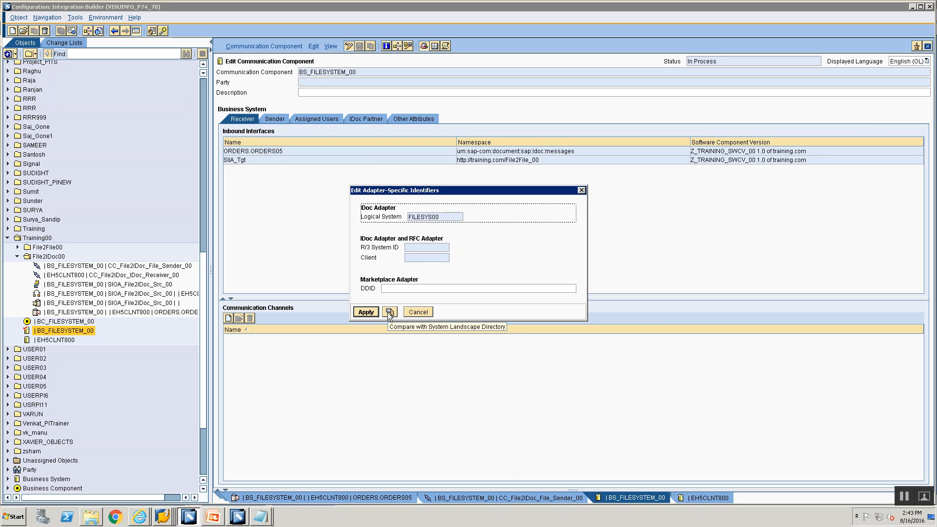
{"action": "left_click", "coordinate": [389, 313]}
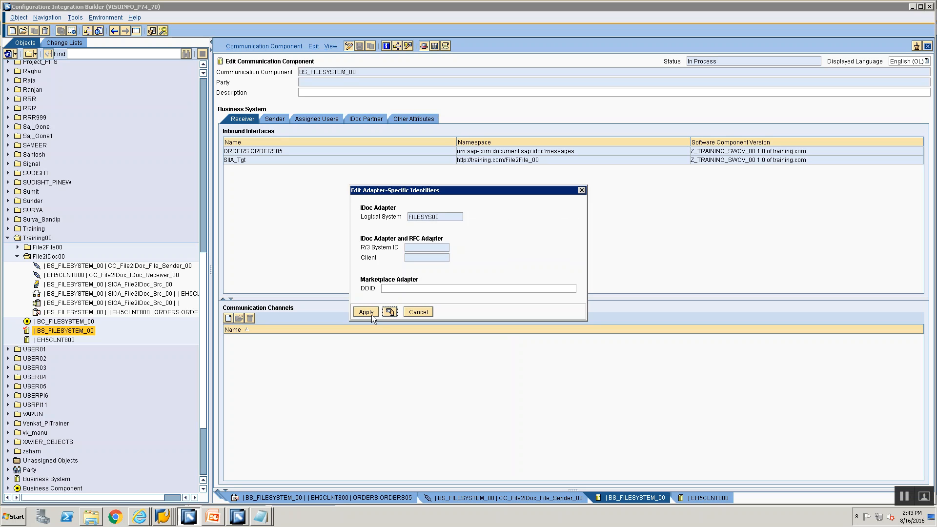
{"action": "left_click", "coordinate": [371, 314]}
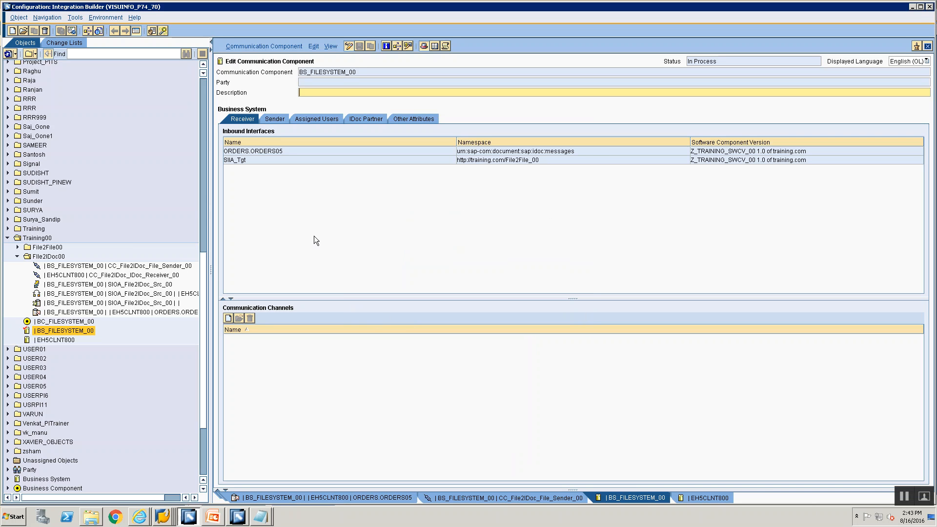
- Activate the standard change list containing the BS_FILESYSTEM_00 change and close the activation dialog
{"action": "left_click", "coordinate": [63, 40]}
{"action": "right_click", "coordinate": [55, 142]}
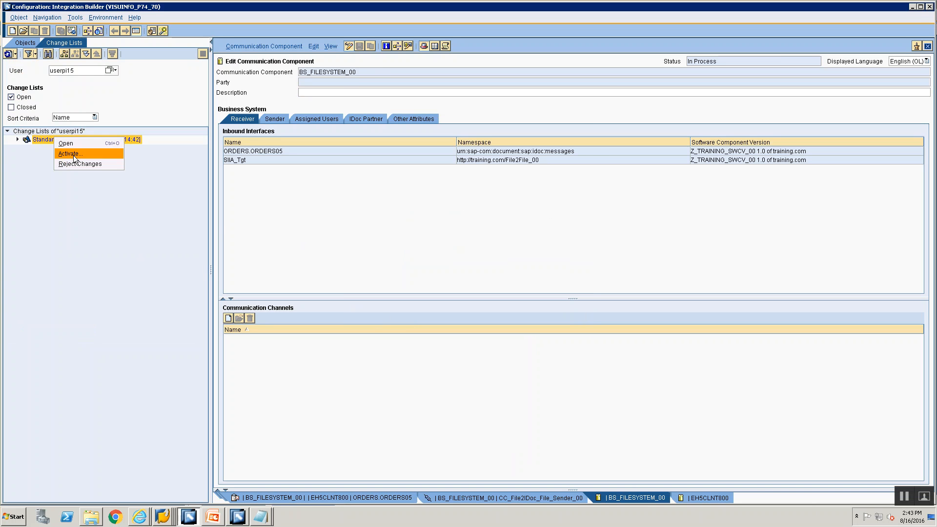
{"action": "left_click", "coordinate": [74, 155]}
{"action": "left_click", "coordinate": [362, 356]}
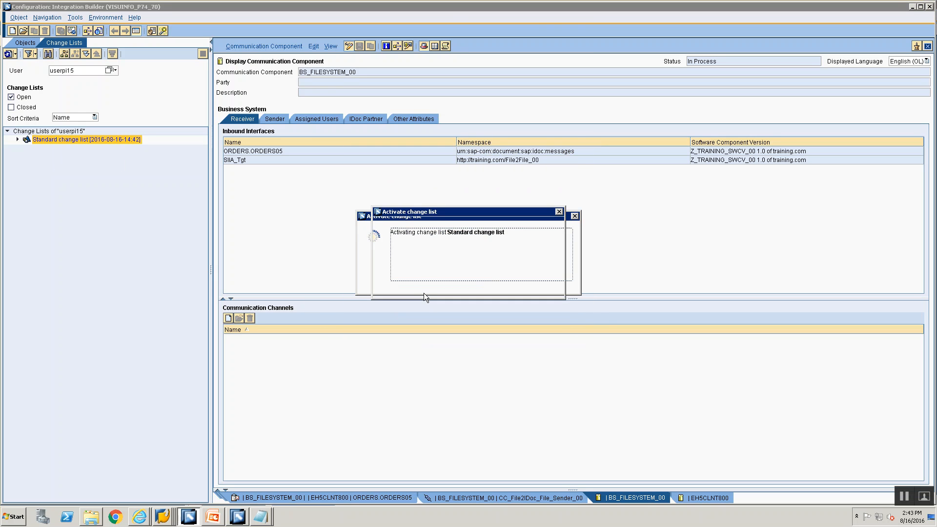
{"action": "left_click", "coordinate": [387, 290]}
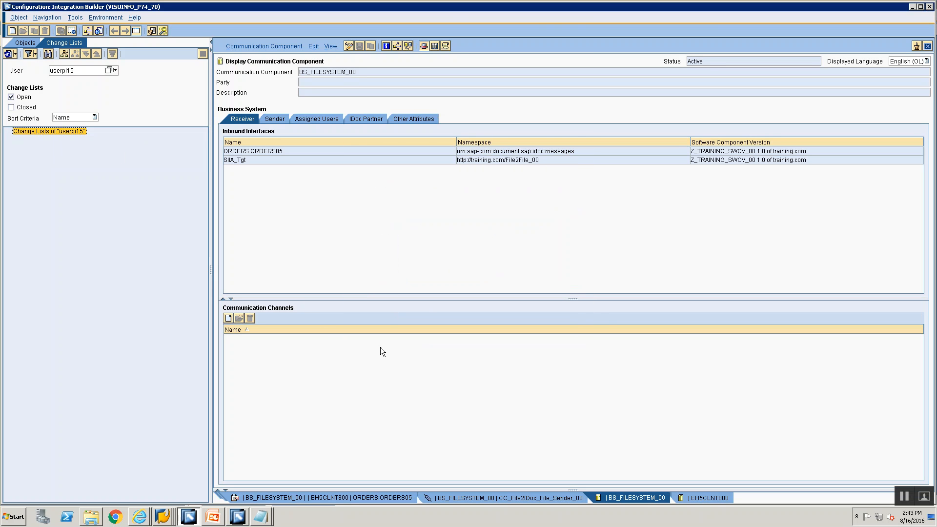
- In the SAP GUI message monitor, restart the failed XML message with its trace level retained and refresh the list
{"action": "left_click", "coordinate": [161, 517]}
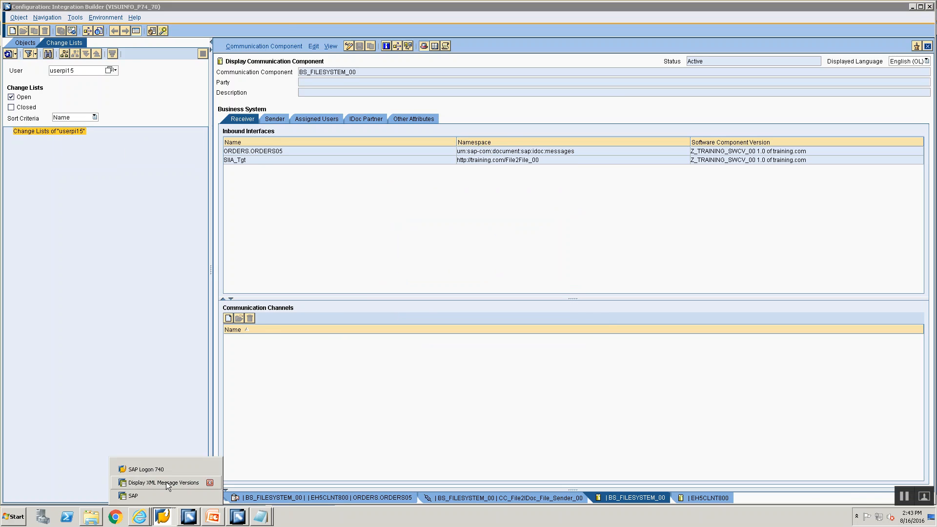
{"action": "left_click", "coordinate": [169, 481]}
{"action": "left_click", "coordinate": [130, 25]}
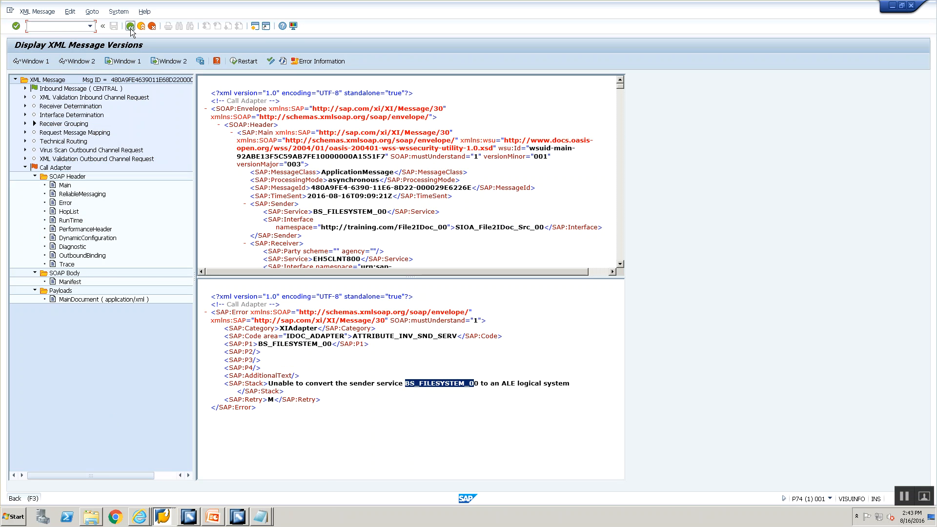
{"action": "left_click", "coordinate": [19, 162]}
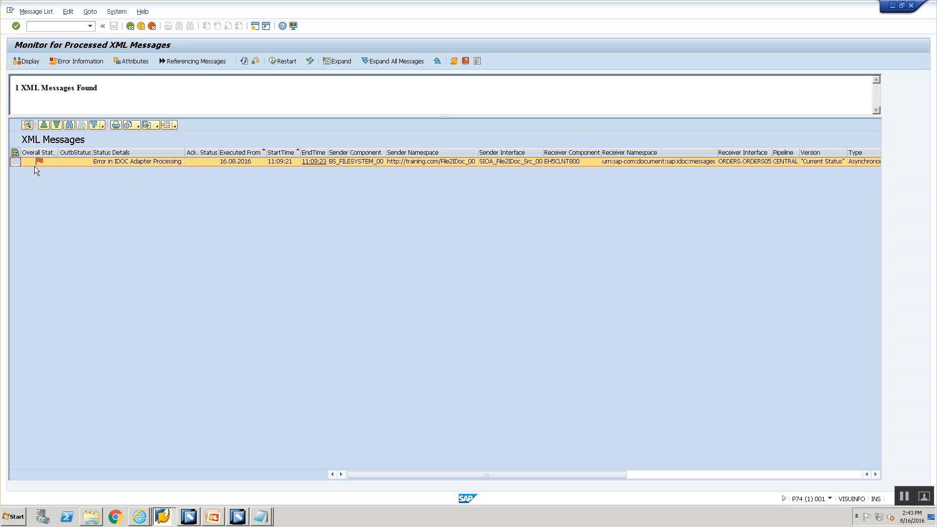
{"action": "left_click", "coordinate": [276, 62]}
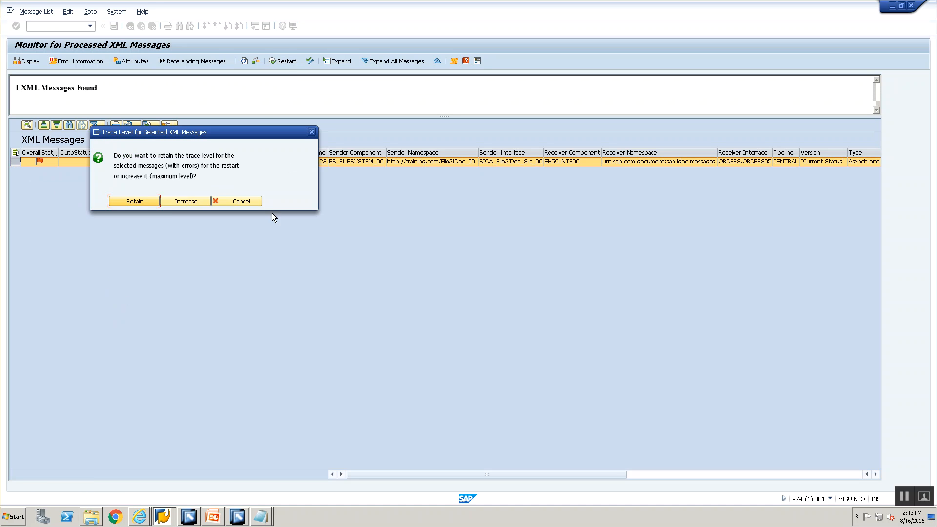
{"action": "left_click", "coordinate": [143, 201]}
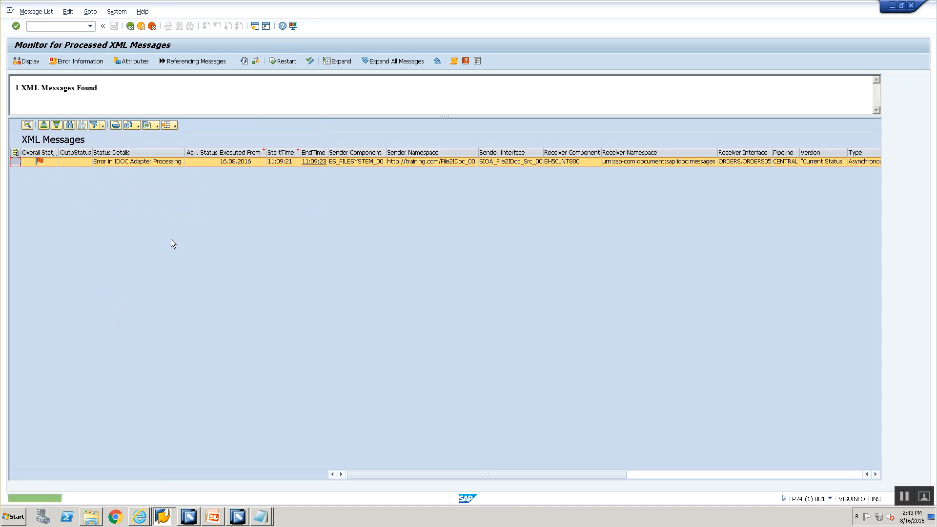
{"action": "left_click", "coordinate": [244, 61]}
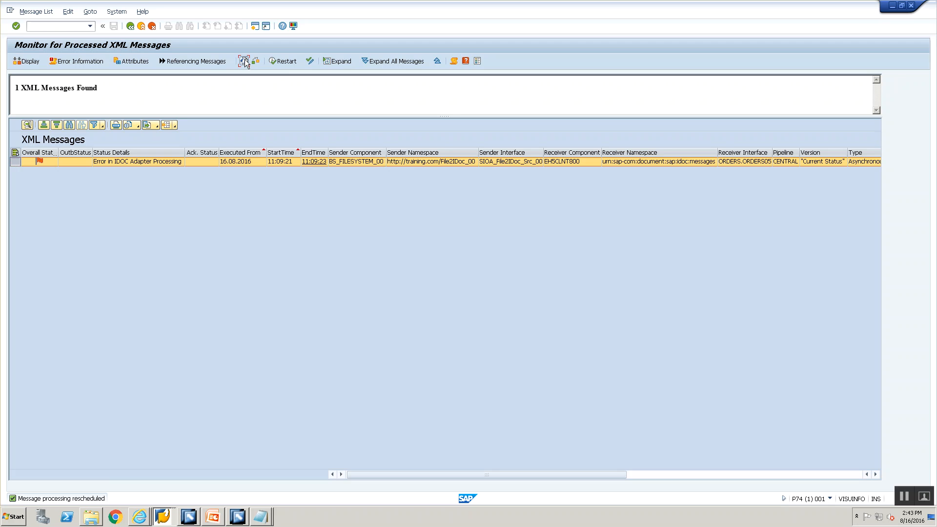
{"action": "left_click", "coordinate": [244, 61]}
{"action": "left_click", "coordinate": [244, 61]}
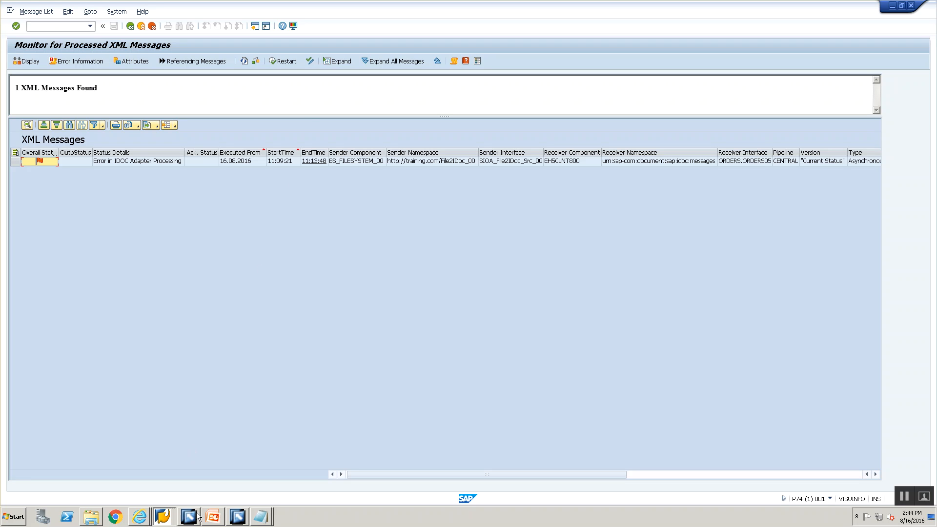
- Upload File2IDoc.xml in BIN format to \\VISUINFO\sapmnt\trans\training on the application server and refresh the XML message monitor
{"action": "mouse_move", "coordinate": [164, 517]}
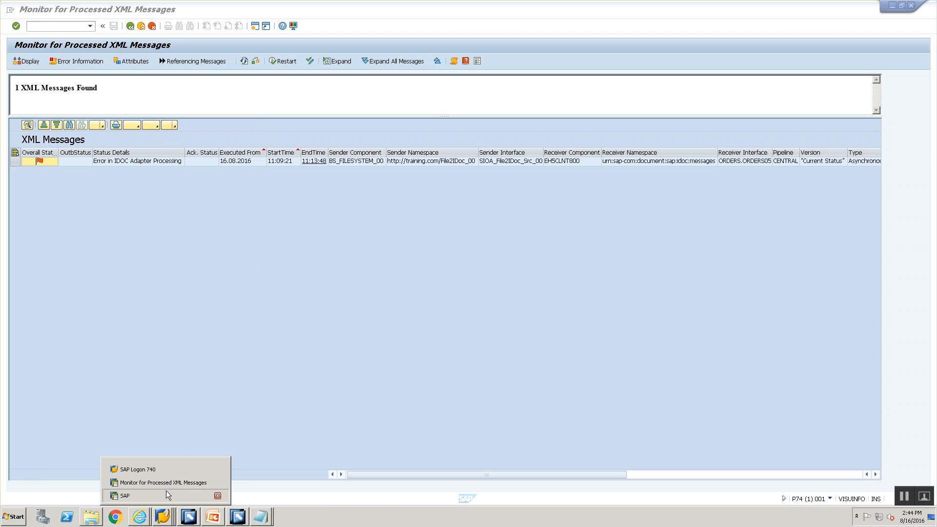
{"action": "left_click", "coordinate": [166, 494]}
{"action": "left_click", "coordinate": [238, 188]}
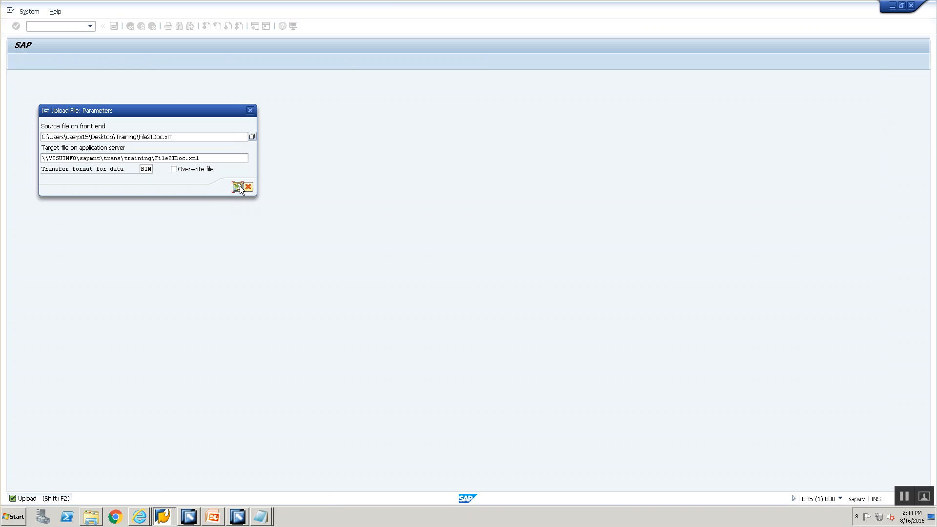
{"action": "left_click", "coordinate": [249, 185]}
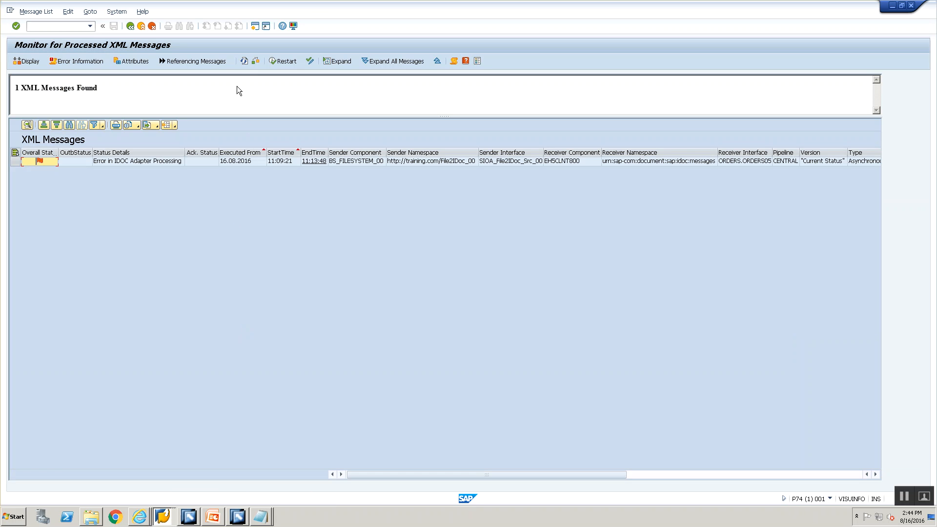
{"action": "mouse_move", "coordinate": [153, 516]}
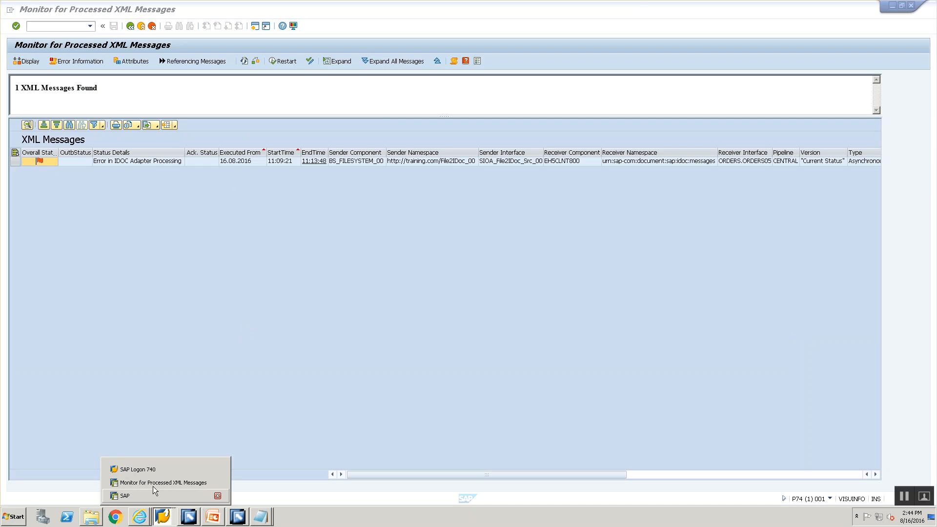
{"action": "left_click", "coordinate": [156, 474]}
{"action": "left_click", "coordinate": [43, 32]}
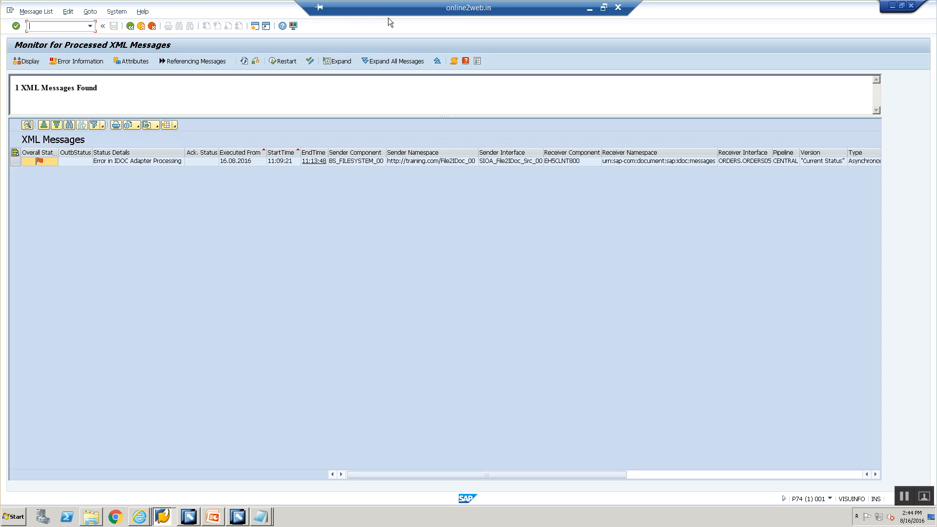
{"action": "left_click", "coordinate": [245, 62]}
- Open transaction AL11 in a new session, browse DIR_TRANS to the training folder's file2file directory, and return to the directory overview
{"action": "left_click", "coordinate": [30, 27]}
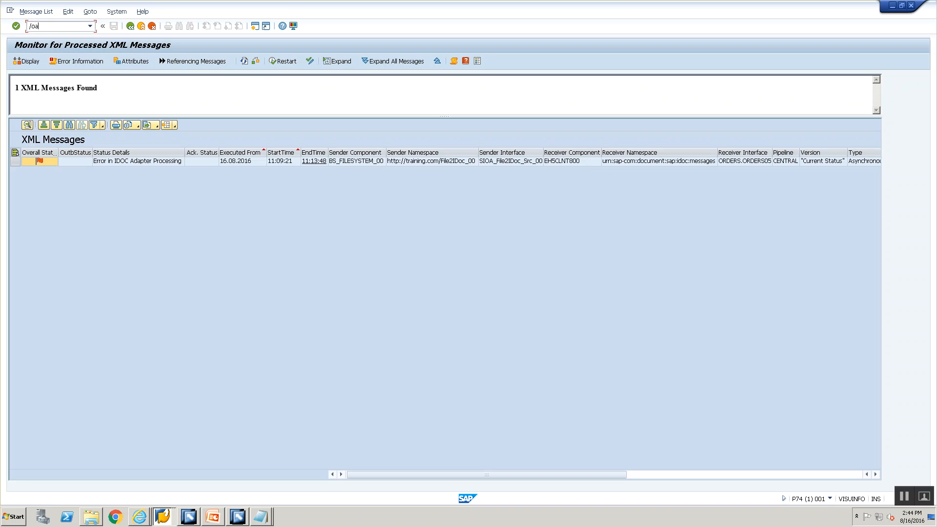
{"action": "type", "text": "/oal11"}
{"action": "key", "text": "Return"}
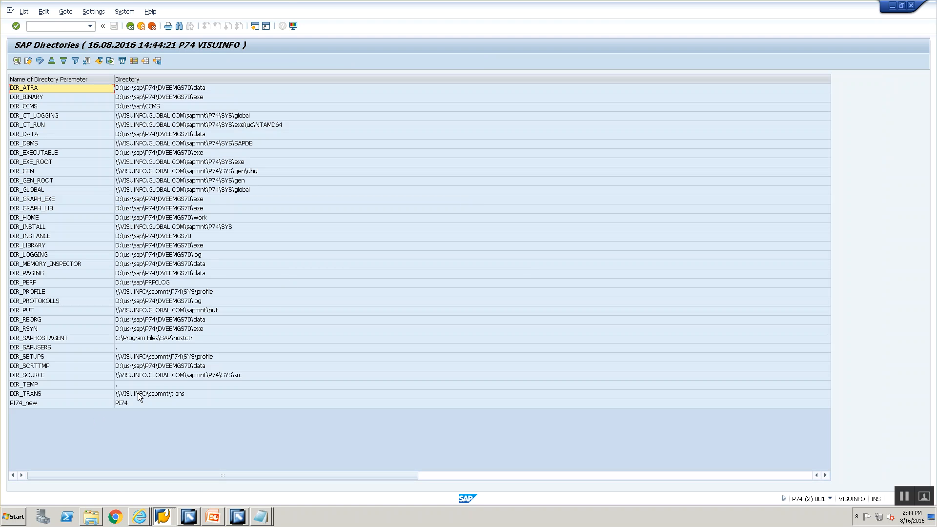
{"action": "double_click", "coordinate": [139, 396]}
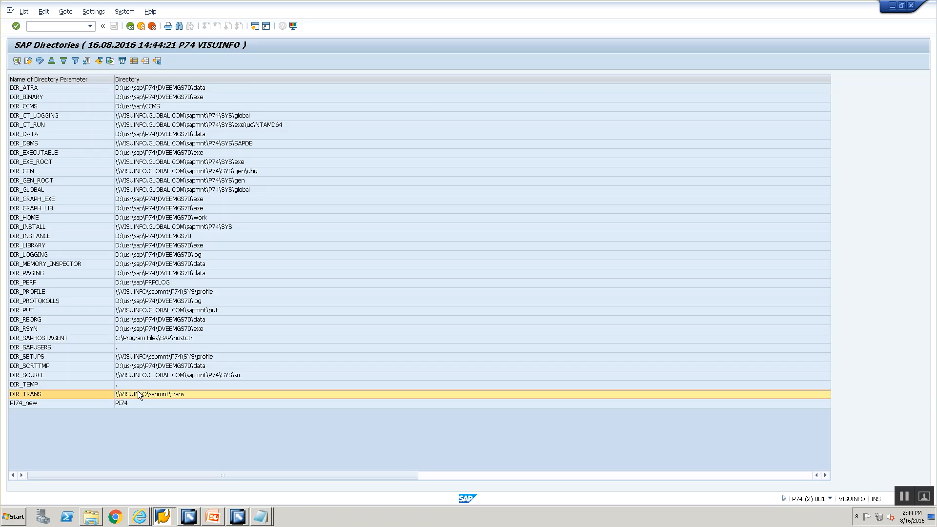
{"action": "double_click", "coordinate": [227, 235]}
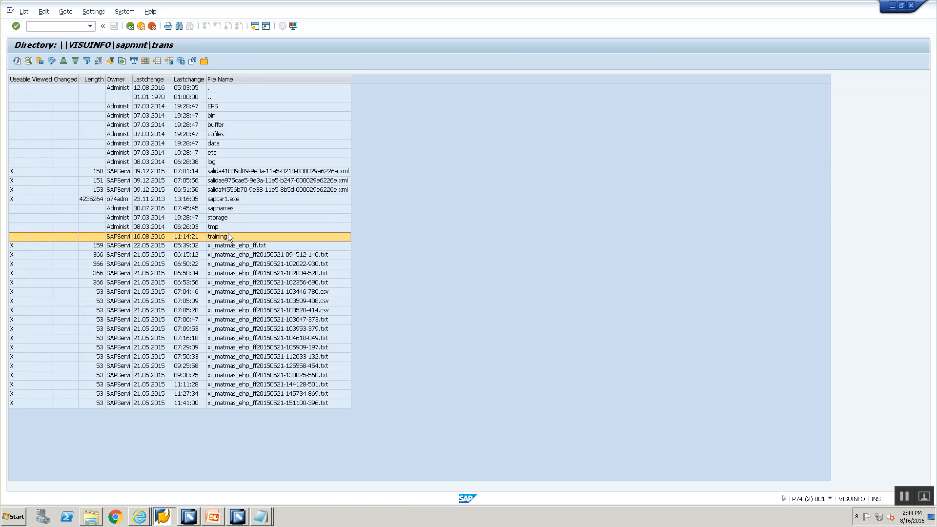
{"action": "double_click", "coordinate": [247, 109]}
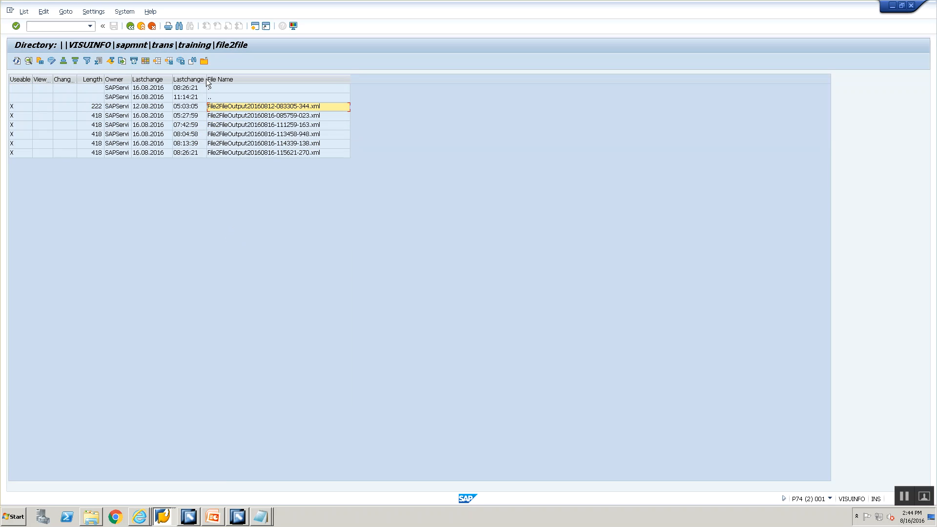
{"action": "left_click", "coordinate": [131, 27]}
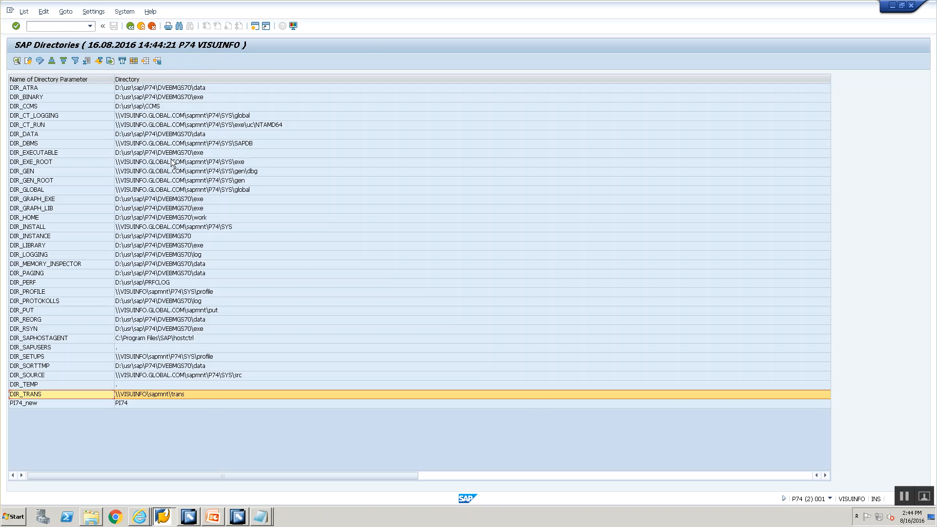
- Return to the processed XML messages monitor and refresh its message list
{"action": "key", "text": "alt+Tab"}
{"action": "left_click", "coordinate": [242, 62]}
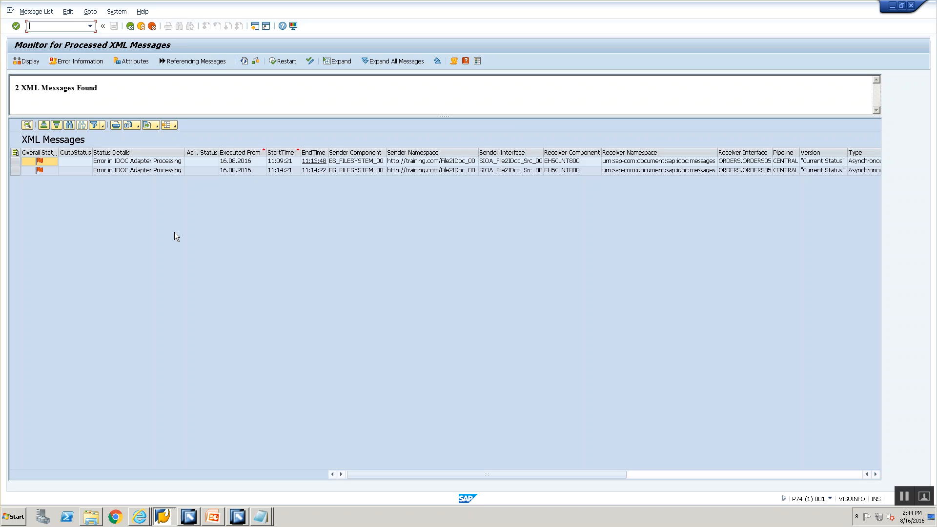
- Open the second failed message's error details and display port EH5_800 in transaction IDX1 in the other P74 session
{"action": "left_click", "coordinate": [355, 163]}
{"action": "double_click", "coordinate": [355, 169]}
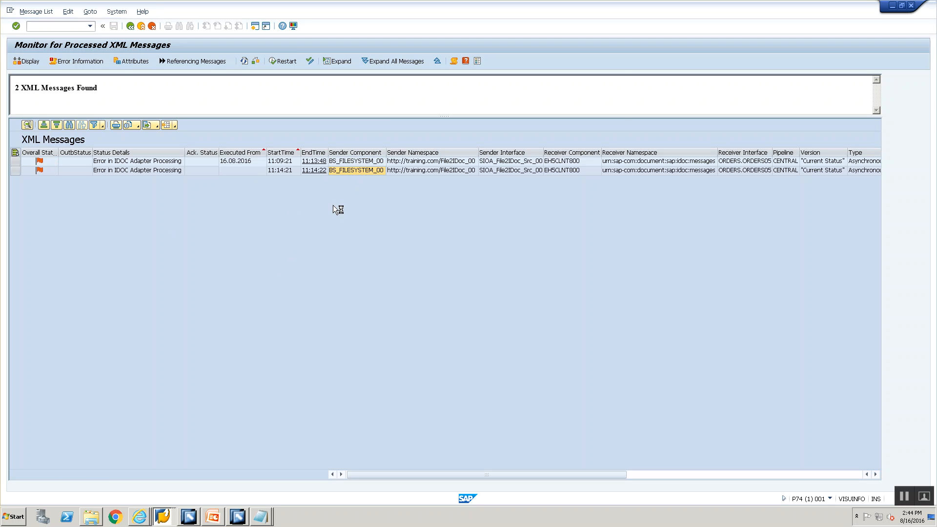
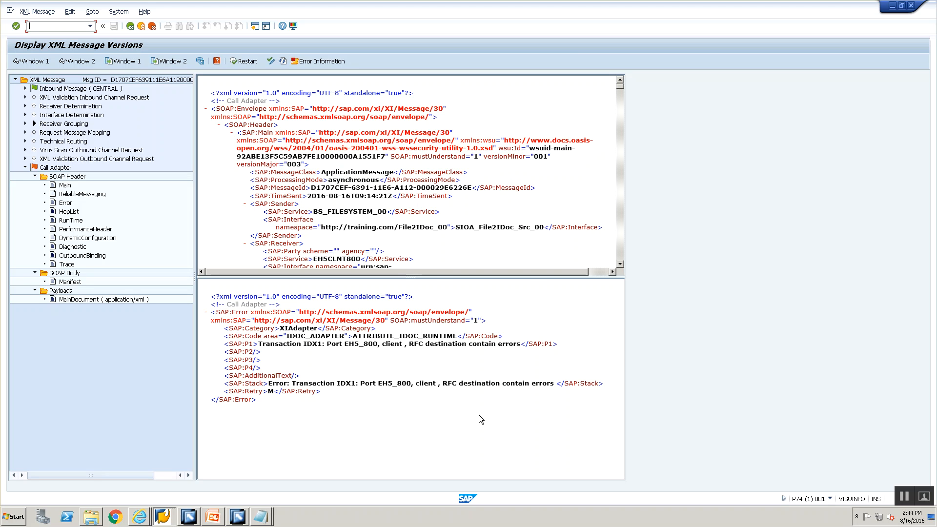
{"action": "key", "text": "alt+Tab"}
{"action": "key", "text": "alt+Tab"}
{"action": "key", "text": "alt+Tab"}
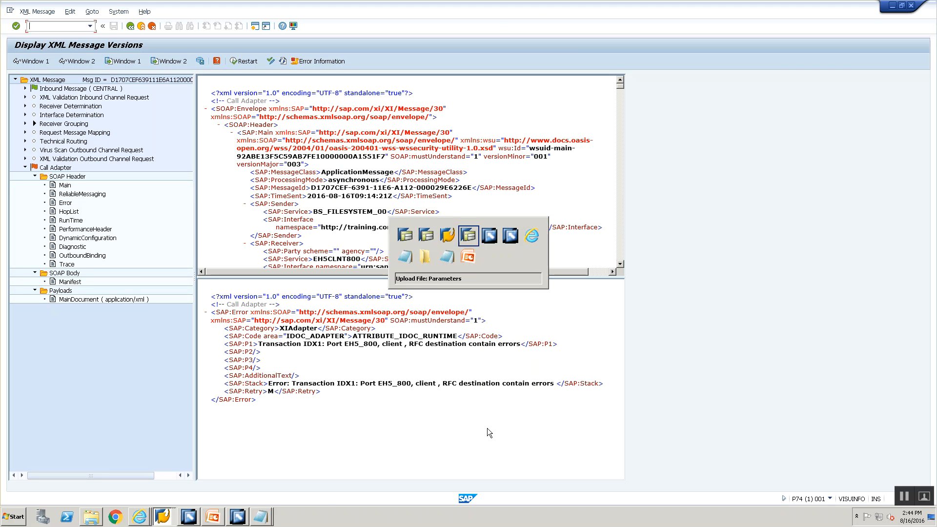
{"action": "key", "text": "alt+Tab"}
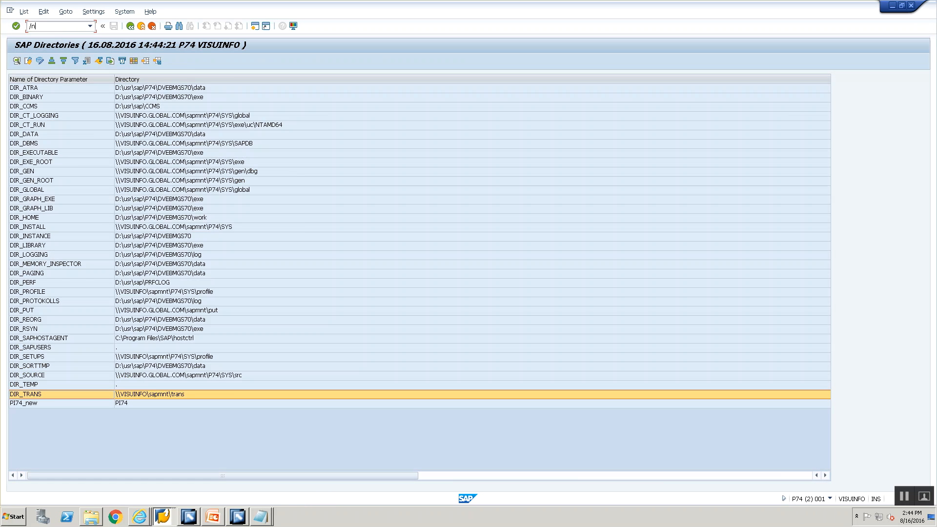
{"action": "type", "text": "1"}
{"action": "key", "text": "Return"}
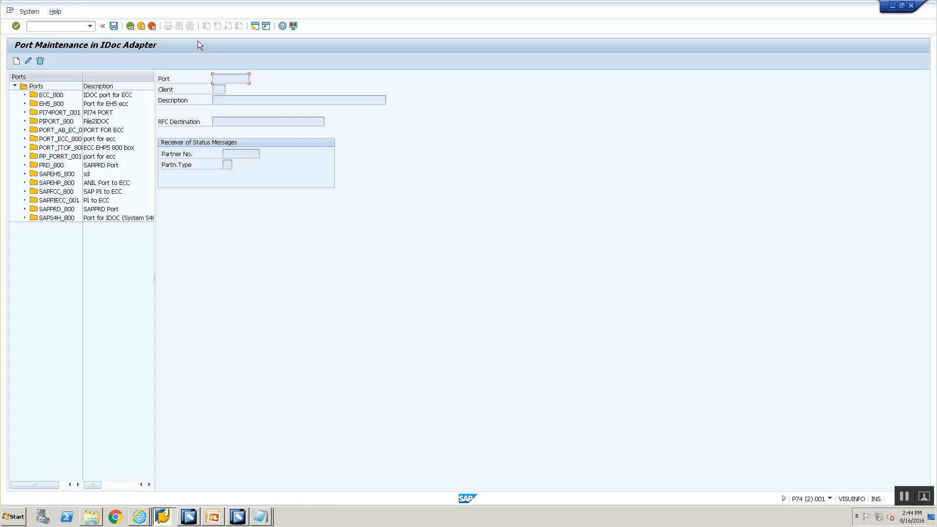
{"action": "double_click", "coordinate": [52, 103]}
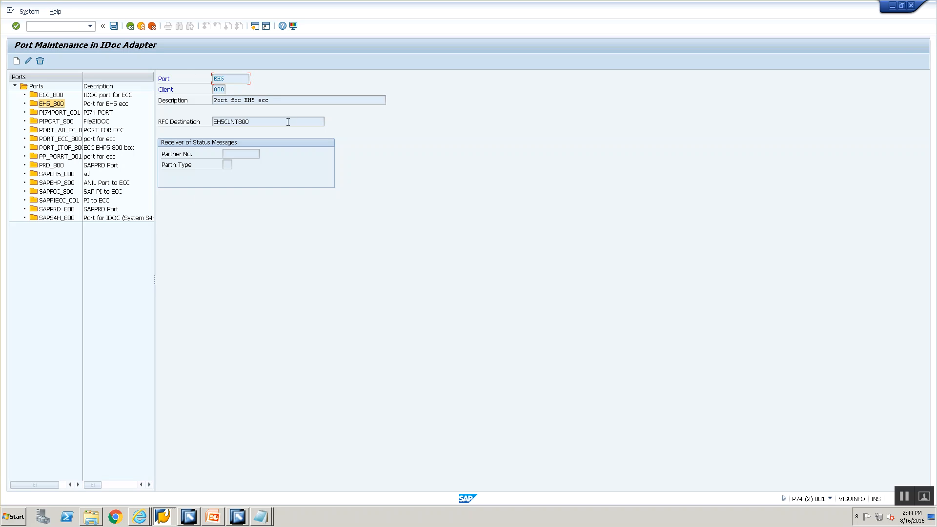
- Open RFC destination EH5CLNT800 from the port and run its connection test
{"action": "double_click", "coordinate": [234, 122]}
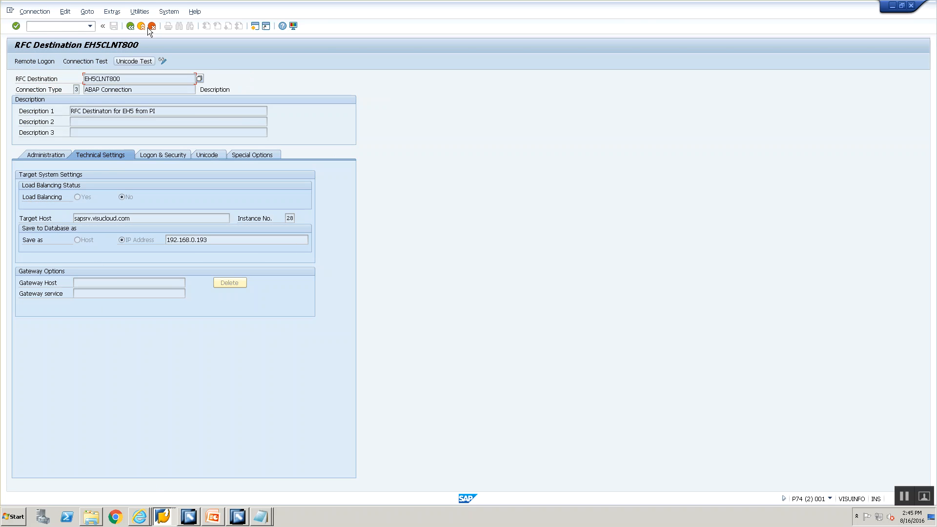
{"action": "left_click", "coordinate": [140, 11]}
{"action": "mouse_move", "coordinate": [216, 21]}
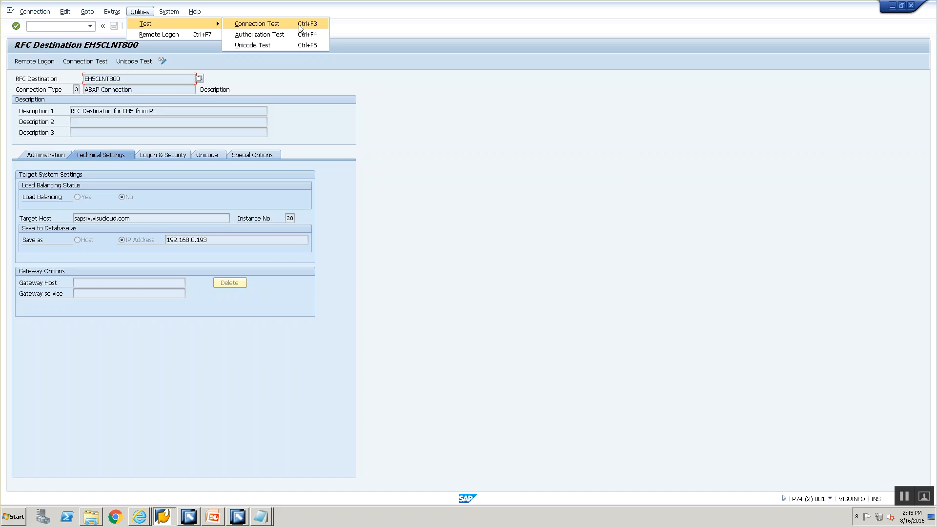
{"action": "left_click", "coordinate": [299, 24]}
{"action": "left_click", "coordinate": [130, 26]}
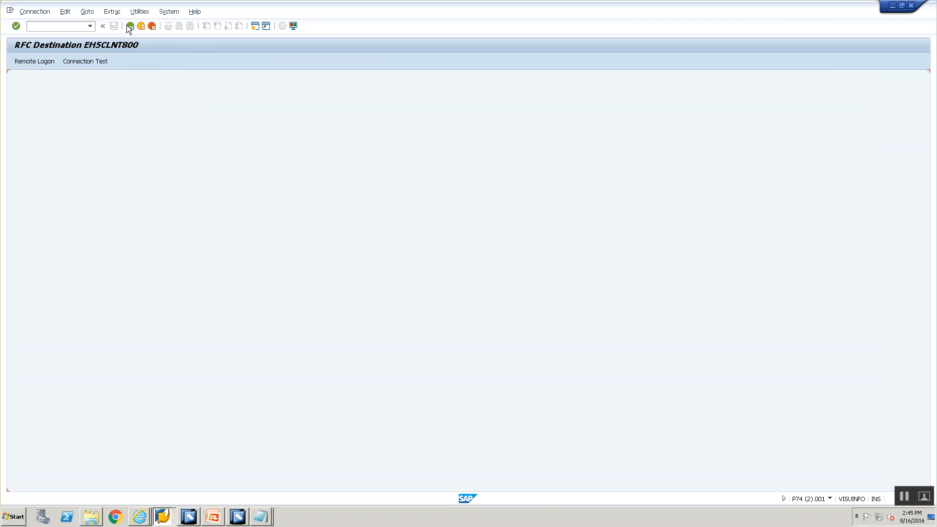
{"action": "left_click", "coordinate": [139, 11]}
{"action": "mouse_move", "coordinate": [152, 26]}
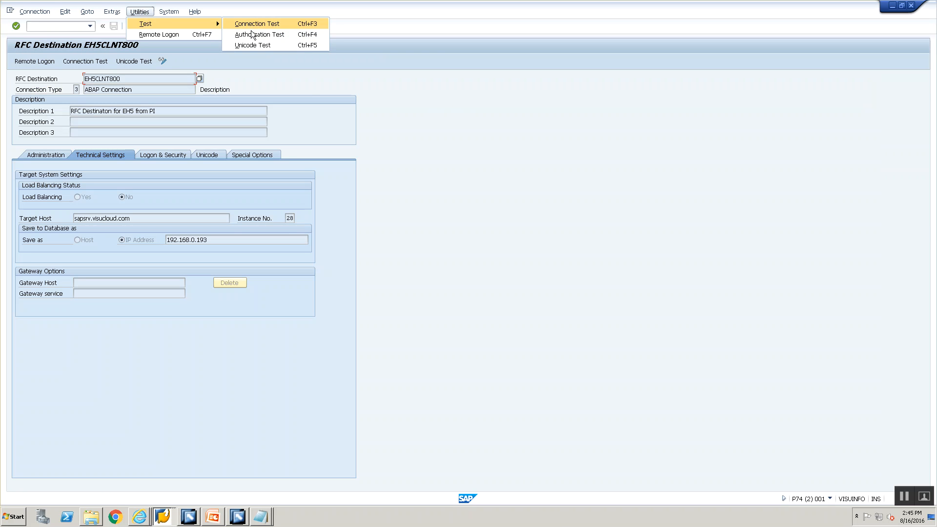
{"action": "left_click", "coordinate": [259, 24]}
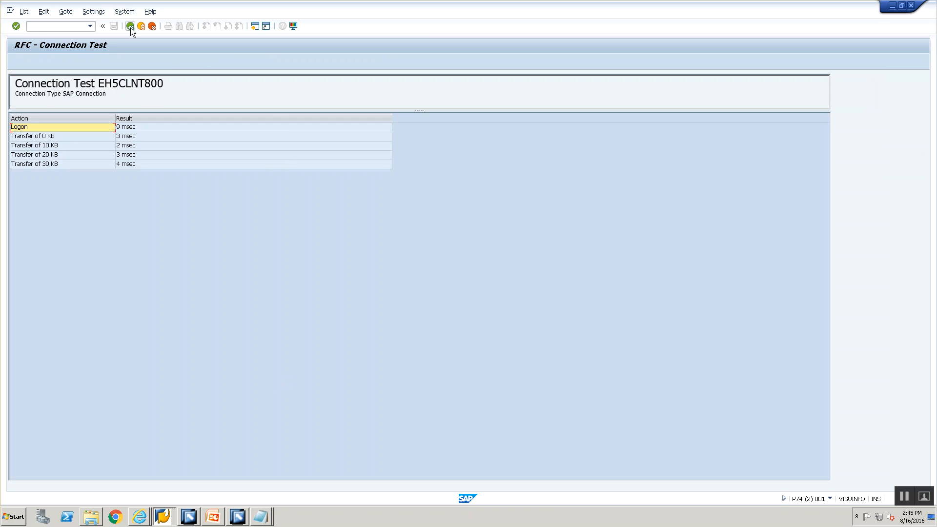
{"action": "left_click", "coordinate": [129, 27]}
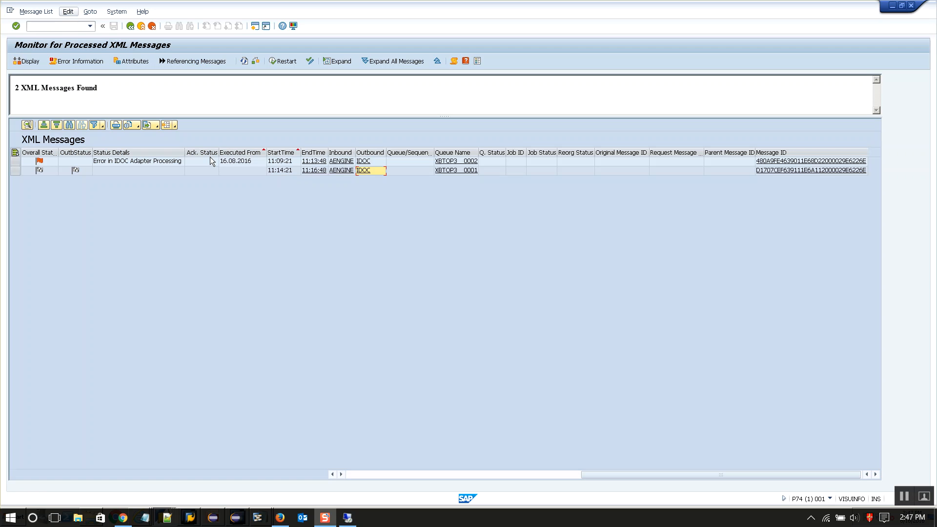
- Open the remaining failed message's version details, check the file upload session and return to the message versions
{"action": "double_click", "coordinate": [168, 160]}
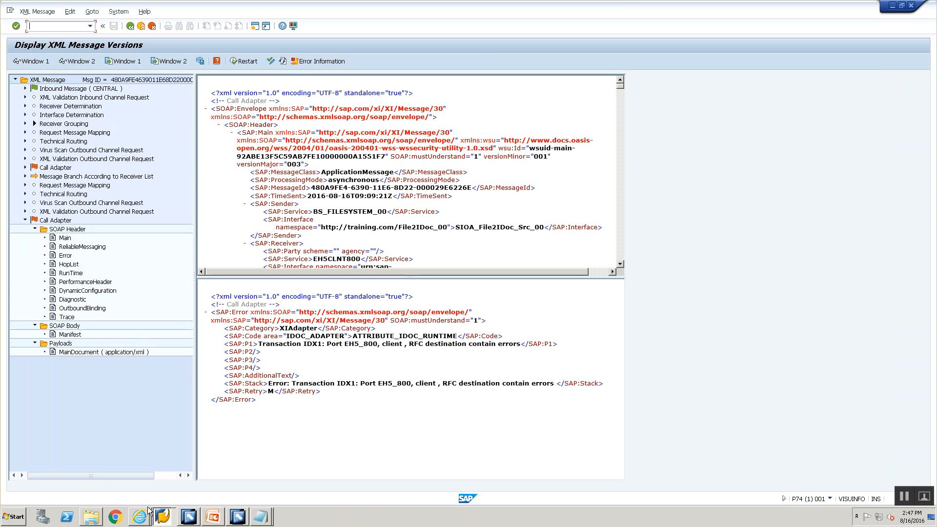
{"action": "left_click", "coordinate": [161, 516]}
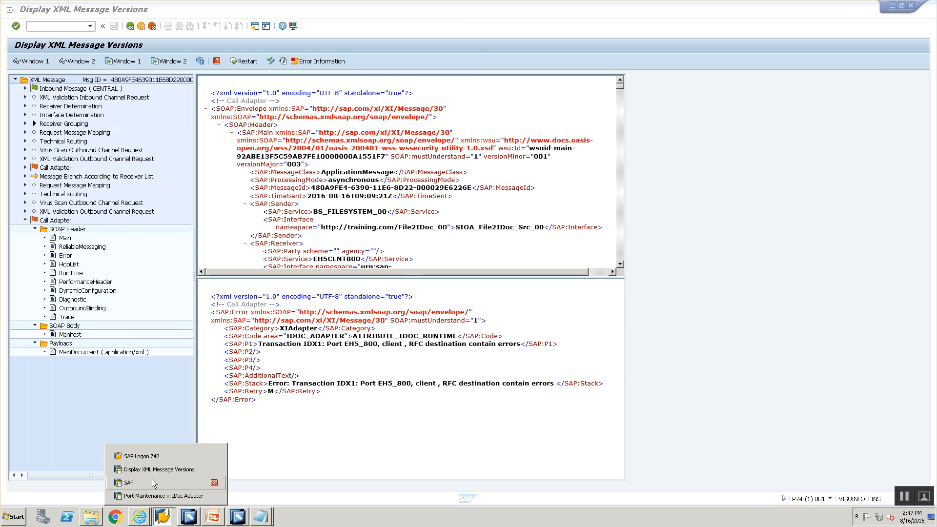
{"action": "left_click", "coordinate": [151, 482]}
{"action": "left_click", "coordinate": [163, 516]}
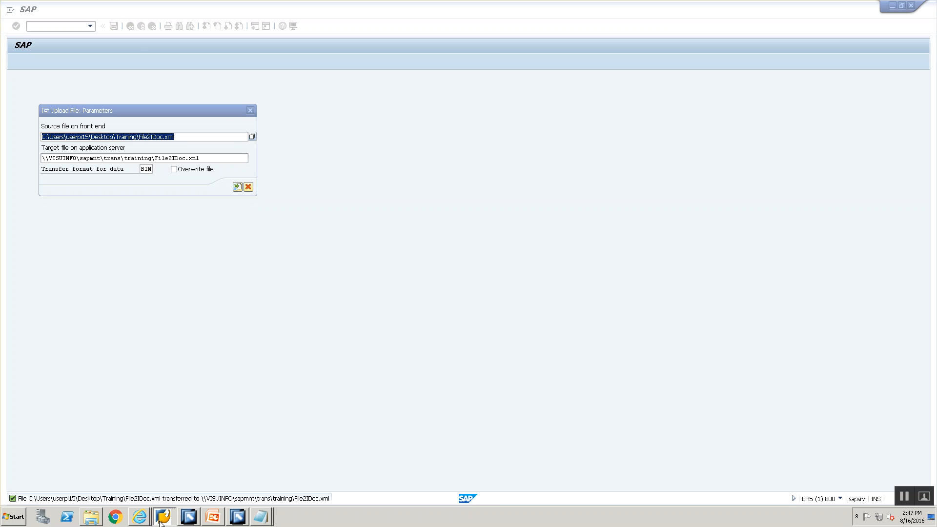
{"action": "left_click", "coordinate": [160, 469]}
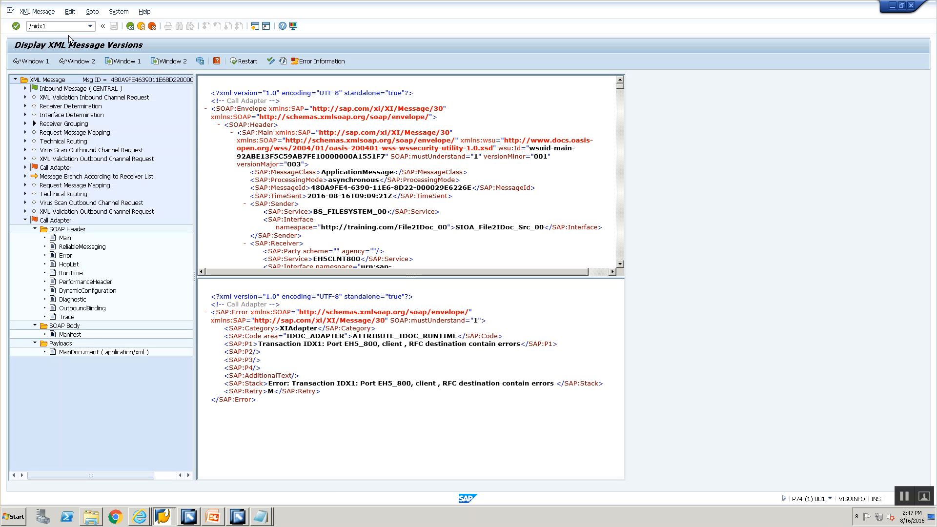
- Open transaction IDX1 in this session and check the port name in the EH5_800 entry
{"action": "type", "text": "/nidx1"}
{"action": "key", "text": "Return"}
{"action": "left_click", "coordinate": [52, 104]}
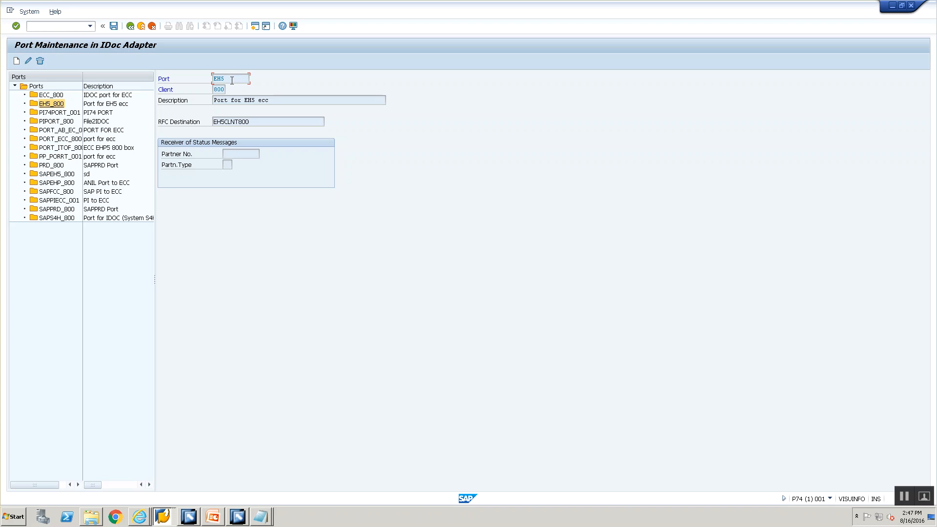
{"action": "left_click_drag", "start_coordinate": [216, 73], "coordinate": [212, 73]}
{"action": "left_click", "coordinate": [213, 73]}
- In the Integration Builder, edit channel CC_File2IDoc_IDoc_Receiver_00, trying port EH5_800 before restoring port EH5 and saving
{"action": "key", "text": "alt+Tab"}
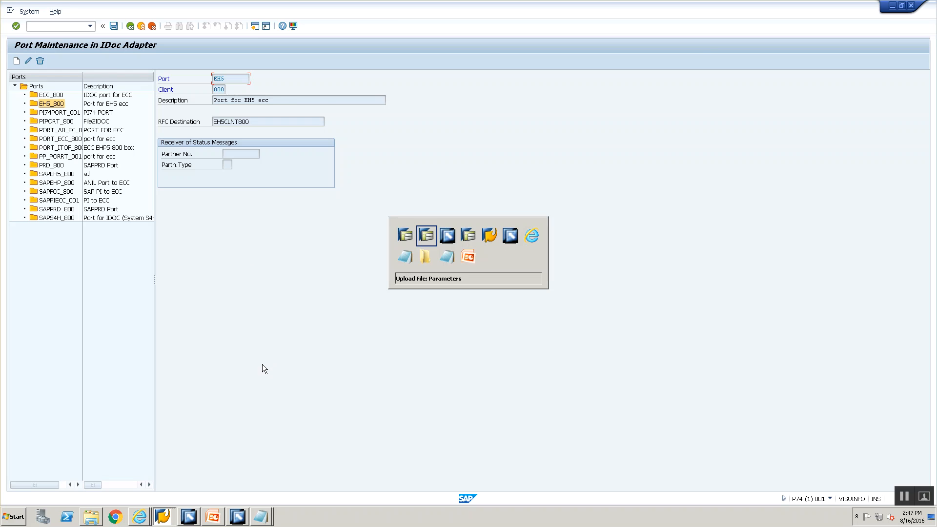
{"action": "key", "text": "alt+Tab"}
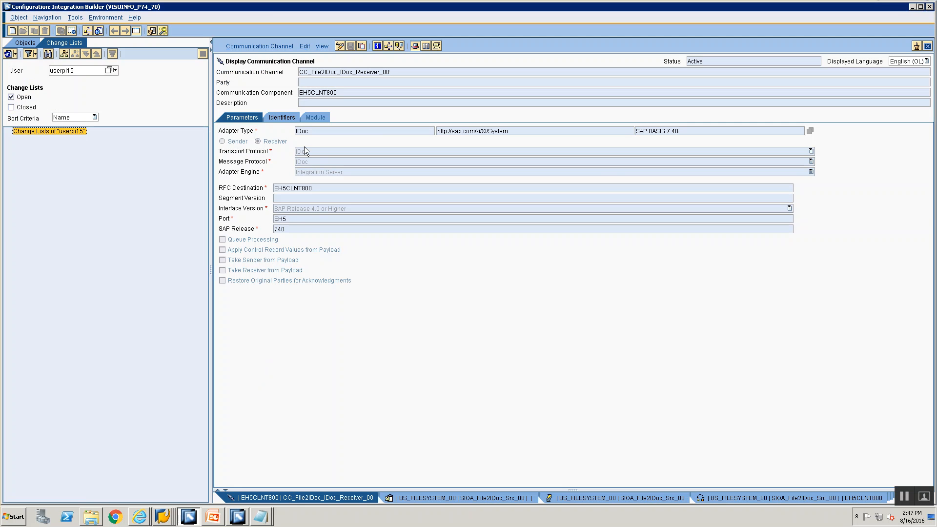
{"action": "left_click", "coordinate": [340, 46]}
{"action": "left_click", "coordinate": [303, 219]}
{"action": "type", "text": "_800"}
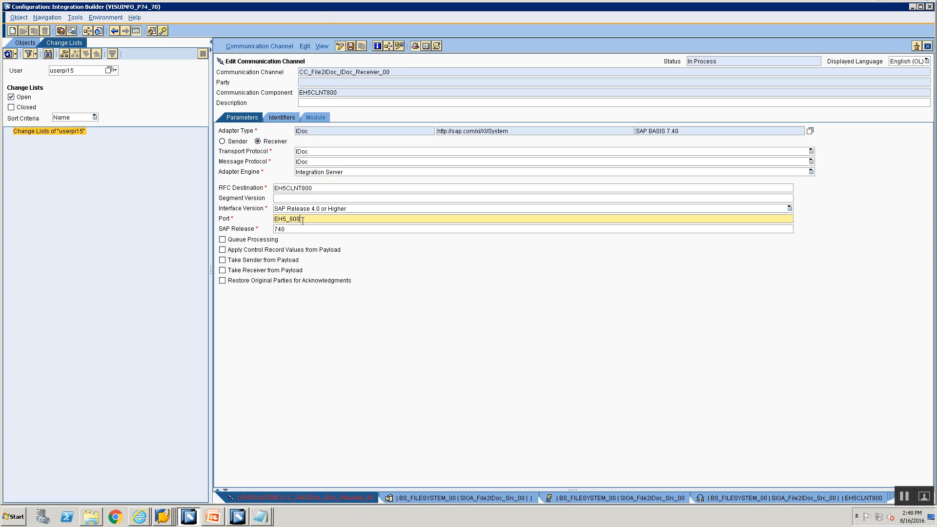
{"action": "key", "text": "BackSpace"}
{"action": "key", "text": "BackSpace"}
{"action": "key", "text": "BackSpace"}
{"action": "key", "text": "ctrl+s"}
- Activate the standard change list containing CC_File2IDoc_IDoc_Receiver_00 and open the cache status overview
{"action": "left_click", "coordinate": [60, 140]}
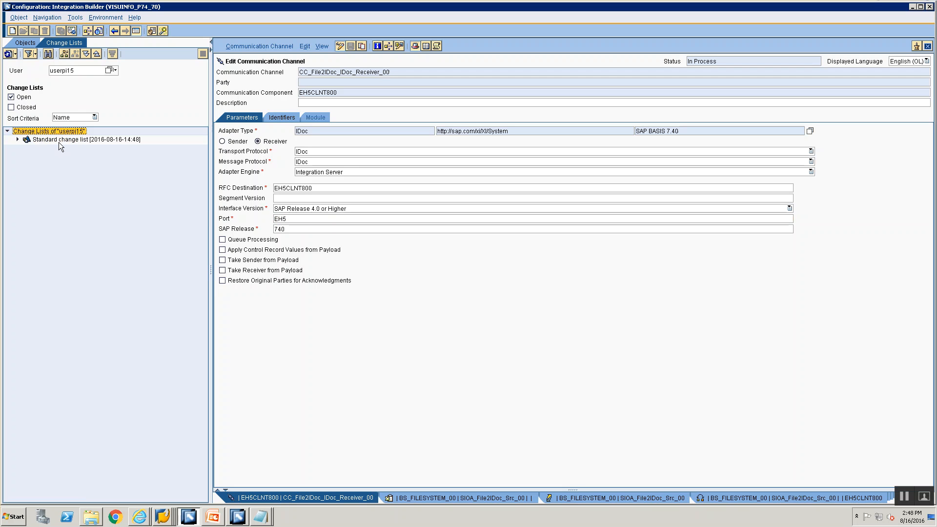
{"action": "right_click", "coordinate": [59, 143]}
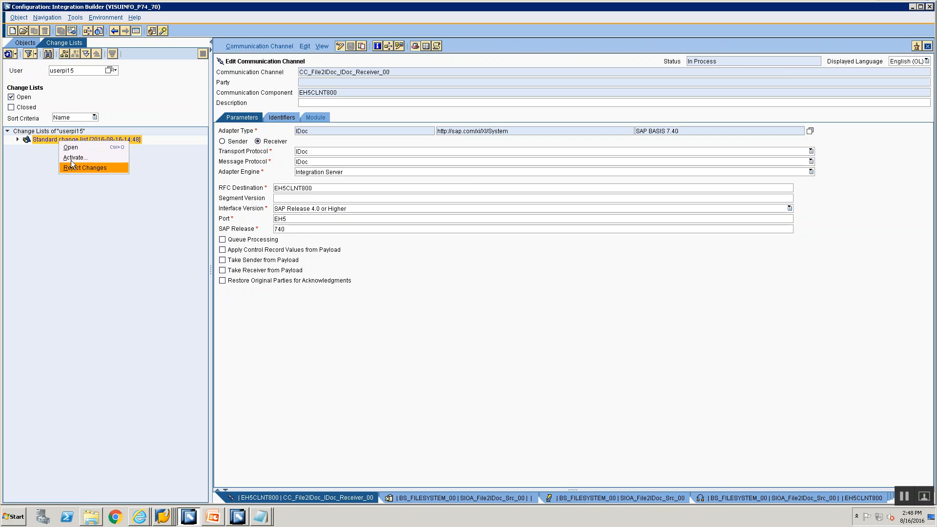
{"action": "left_click", "coordinate": [78, 147]}
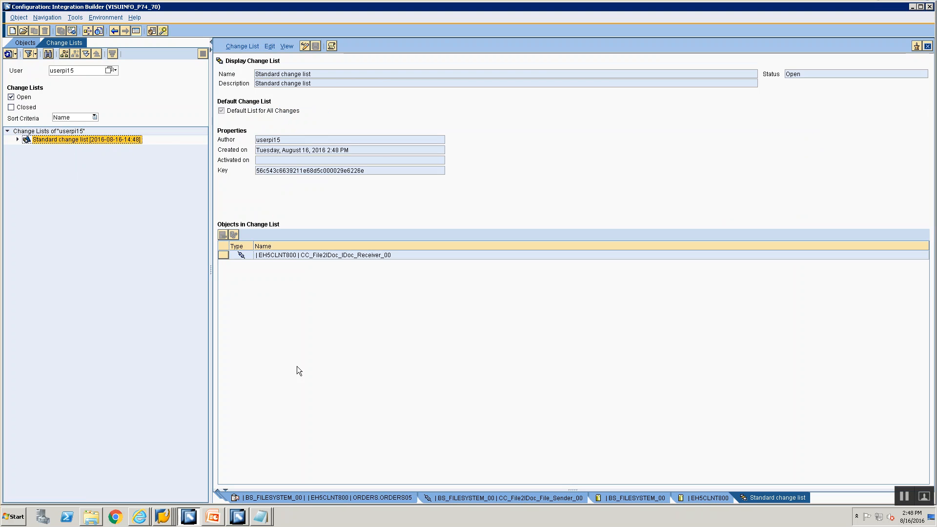
{"action": "right_click", "coordinate": [119, 141]}
{"action": "left_click", "coordinate": [134, 156]}
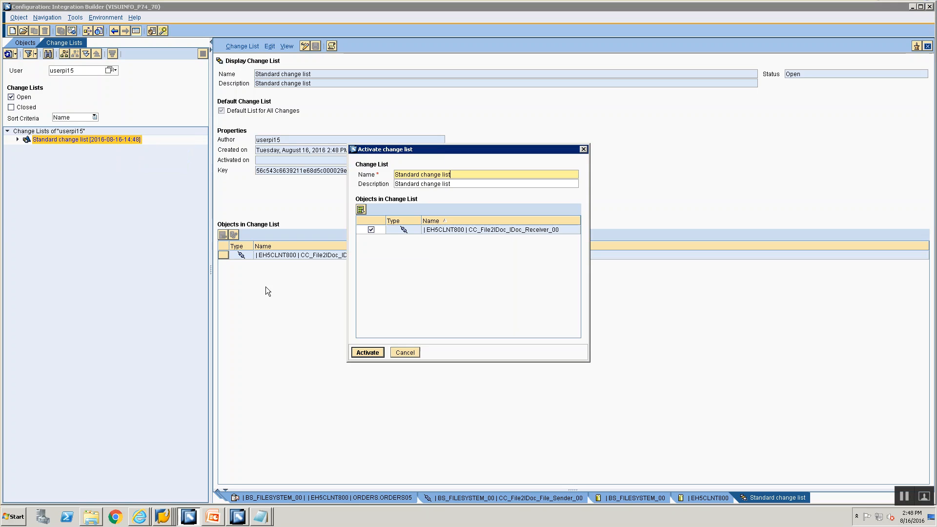
{"action": "left_click", "coordinate": [359, 353]}
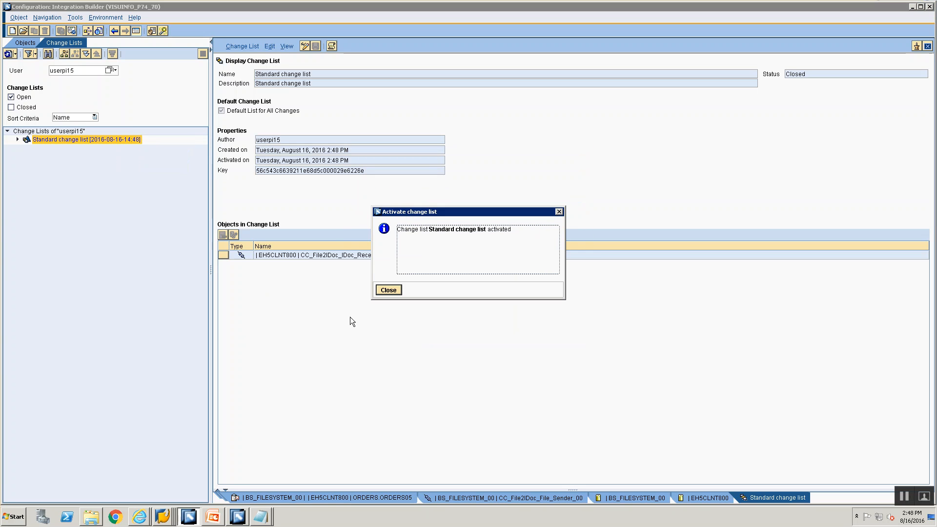
{"action": "left_click", "coordinate": [388, 291]}
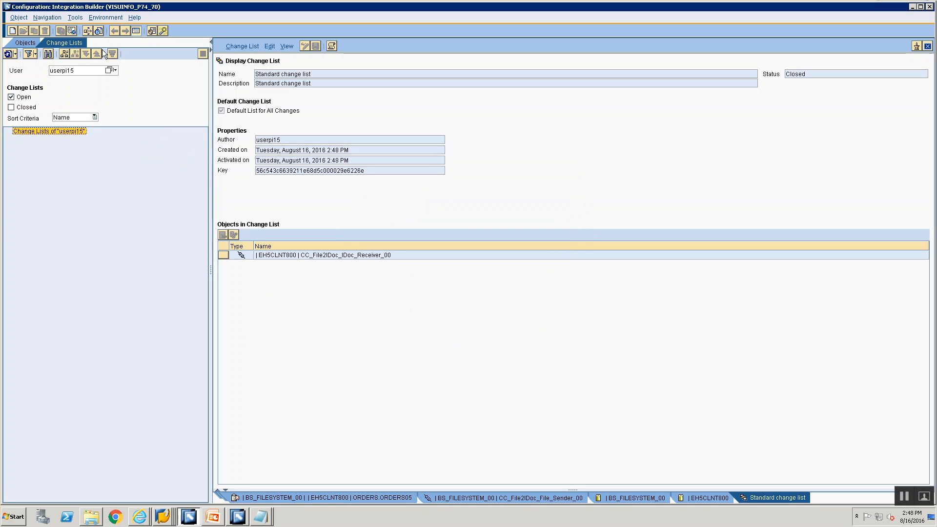
{"action": "left_click", "coordinate": [107, 17]}
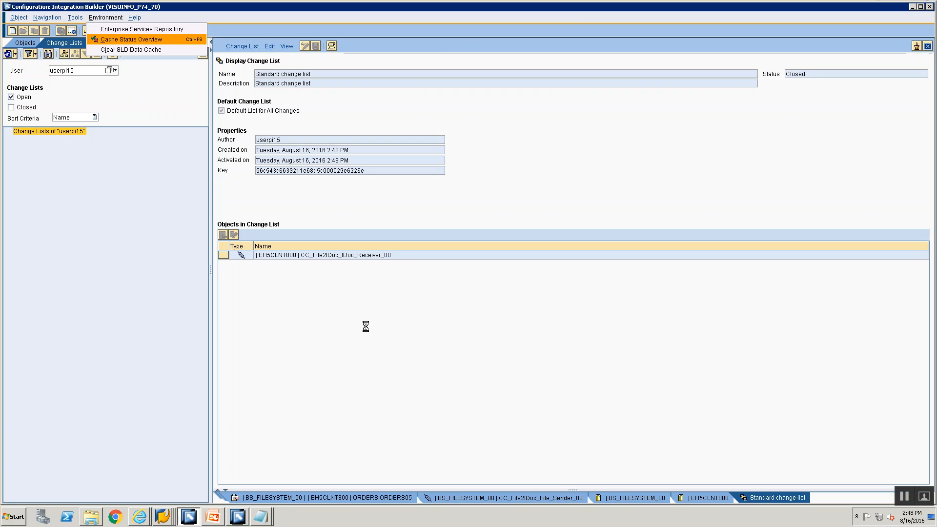
- Switch to the second P74 session in SAP GUI, open Integration Engine Monitoring and run the monitor for processed XML messages
{"action": "key", "text": "alt+Tab"}
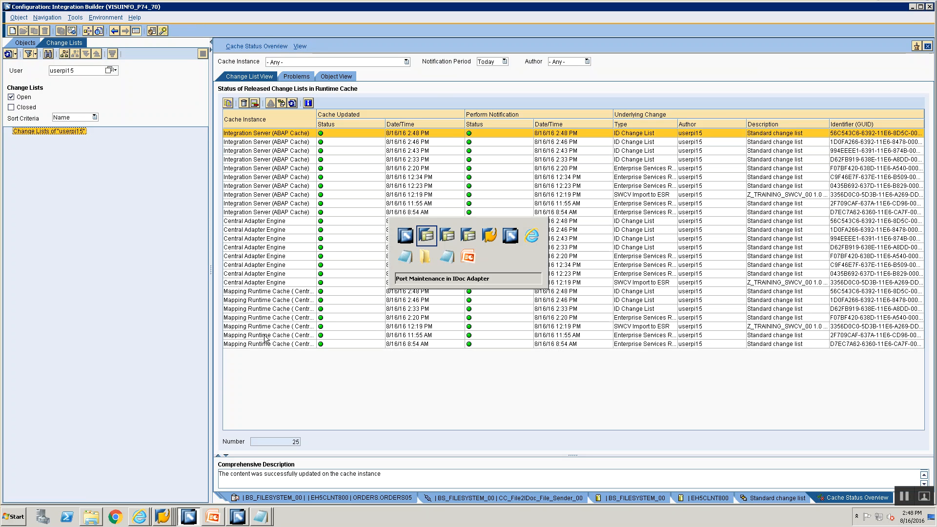
{"action": "key", "text": "alt+Tab"}
{"action": "key", "text": "alt+Tab"}
{"action": "key", "text": "alt+Tab"}
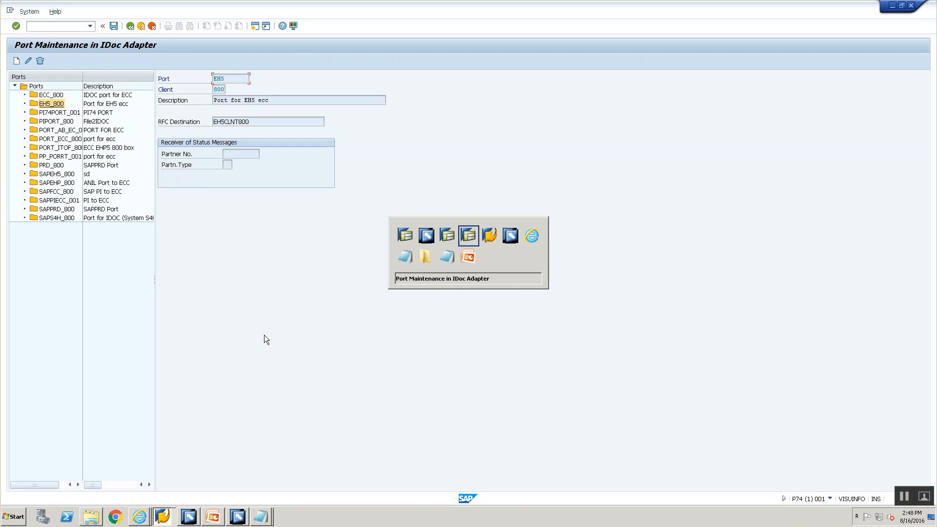
{"action": "left_click", "coordinate": [161, 518]}
{"action": "left_click", "coordinate": [153, 499]}
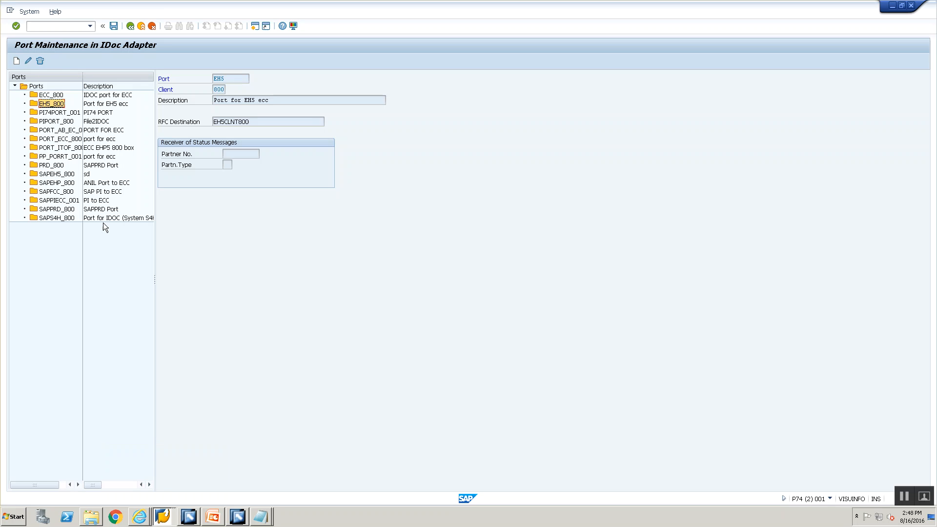
{"action": "left_click", "coordinate": [55, 26]}
{"action": "key", "text": "Return"}
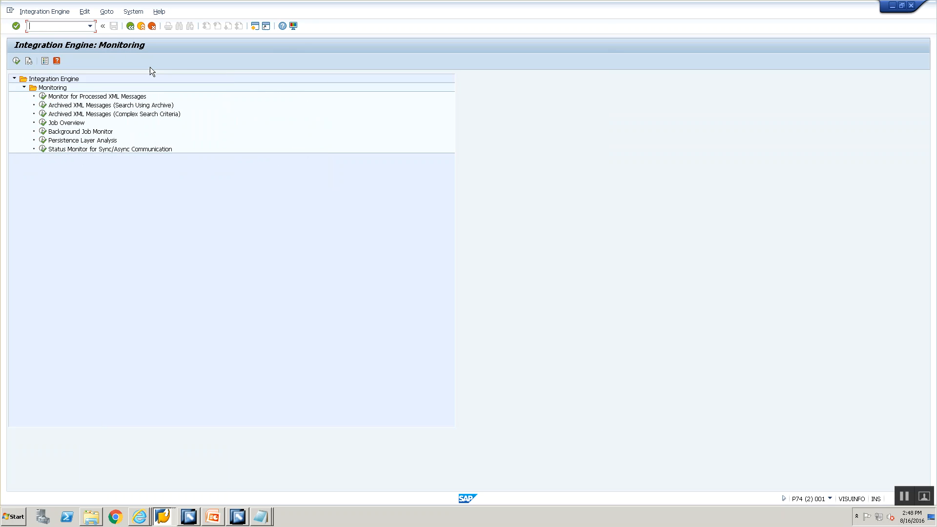
{"action": "double_click", "coordinate": [125, 95]}
{"action": "left_click", "coordinate": [17, 61]}
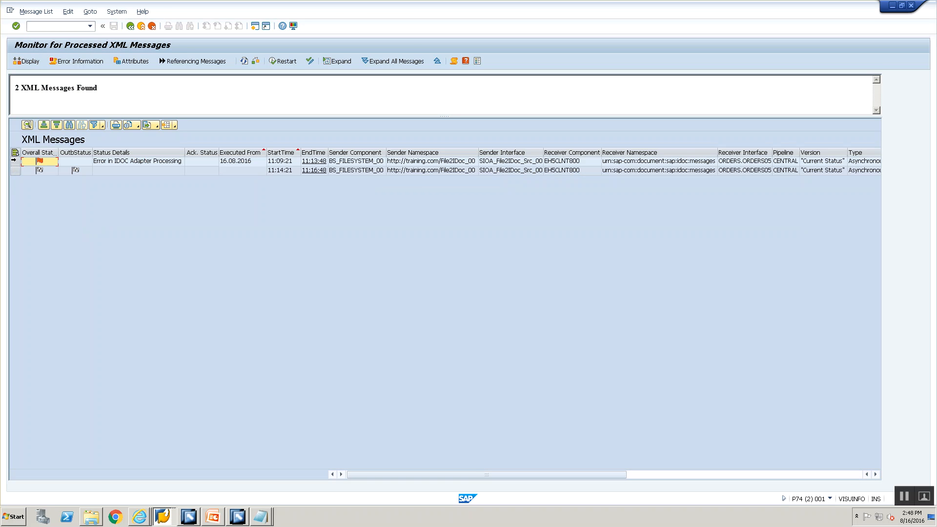
- Open the failed message, request a restart at its last Call Adapter stage and cancel the rescheduling
{"action": "left_click", "coordinate": [380, 161]}
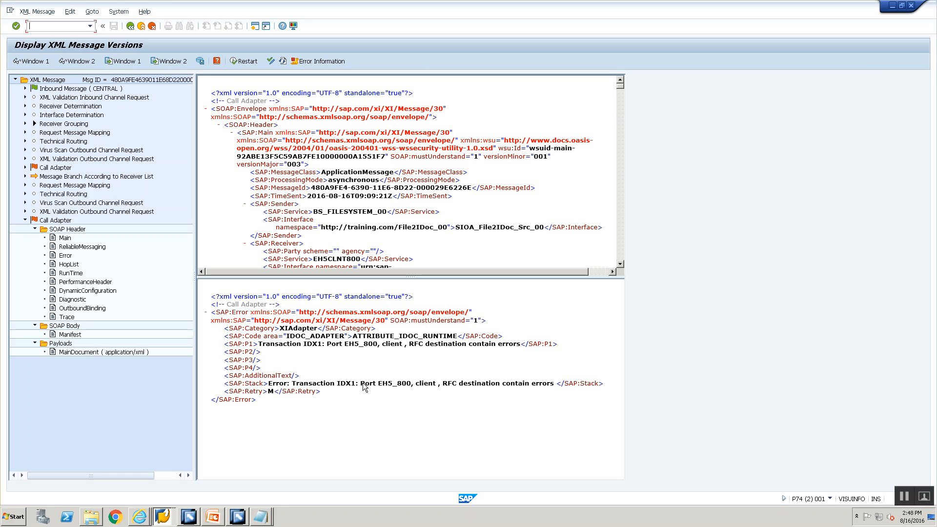
{"action": "left_click", "coordinate": [61, 222]}
{"action": "left_click", "coordinate": [247, 63]}
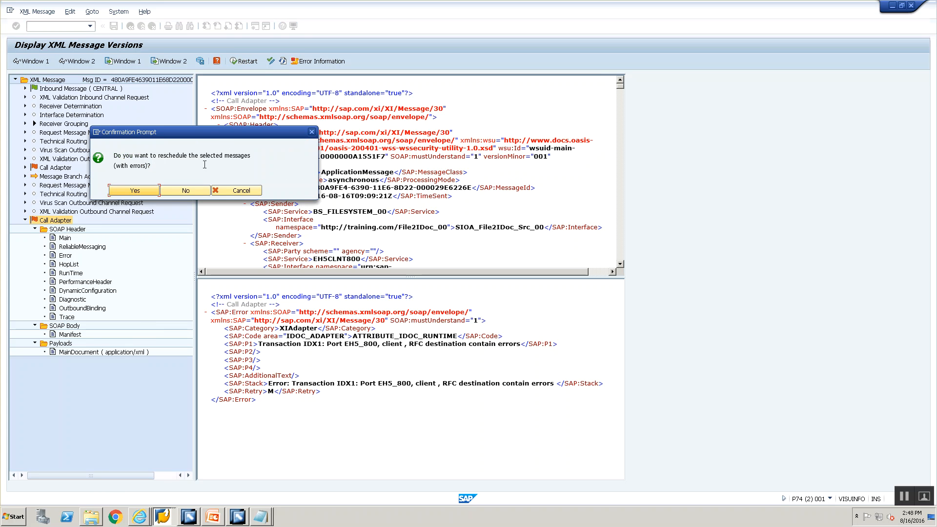
{"action": "left_click", "coordinate": [235, 193]}
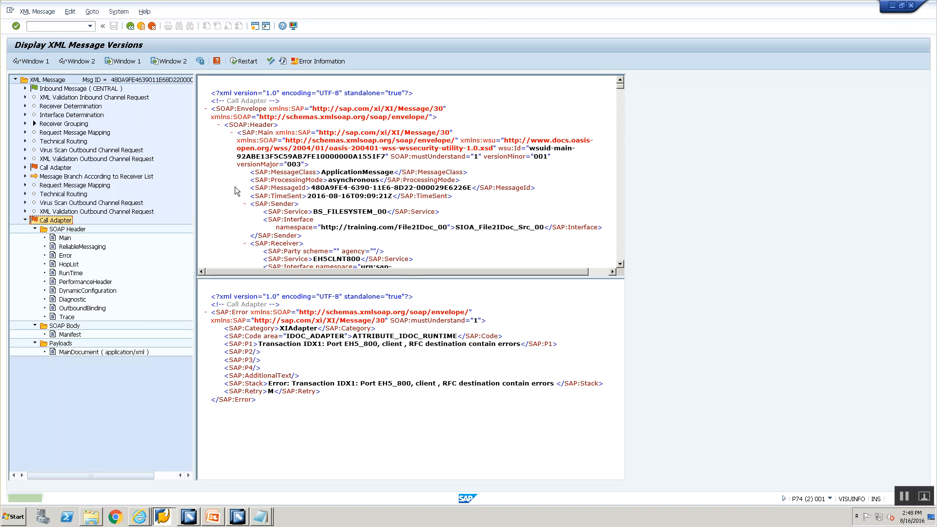
- Return to the message list, restart the failed XML message with its trace level retained, and refresh the list
{"action": "left_click", "coordinate": [131, 27]}
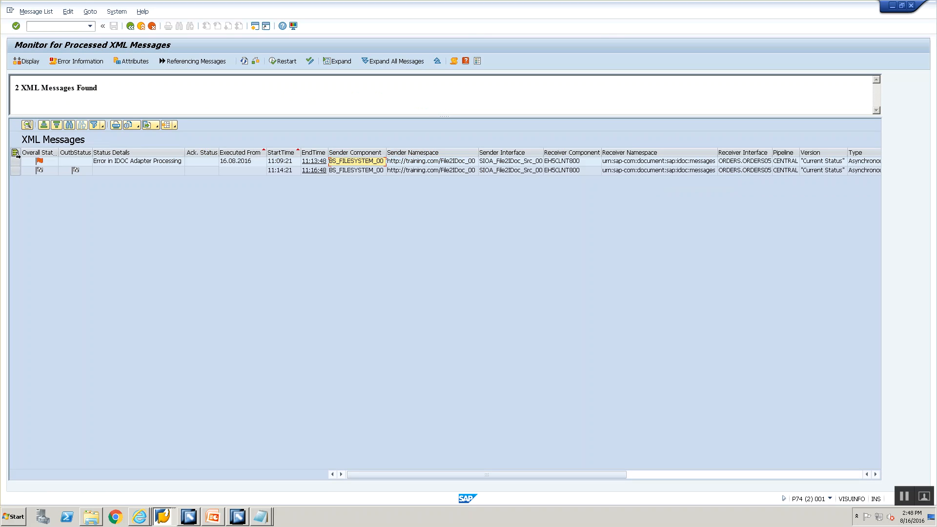
{"action": "left_click", "coordinate": [283, 61]}
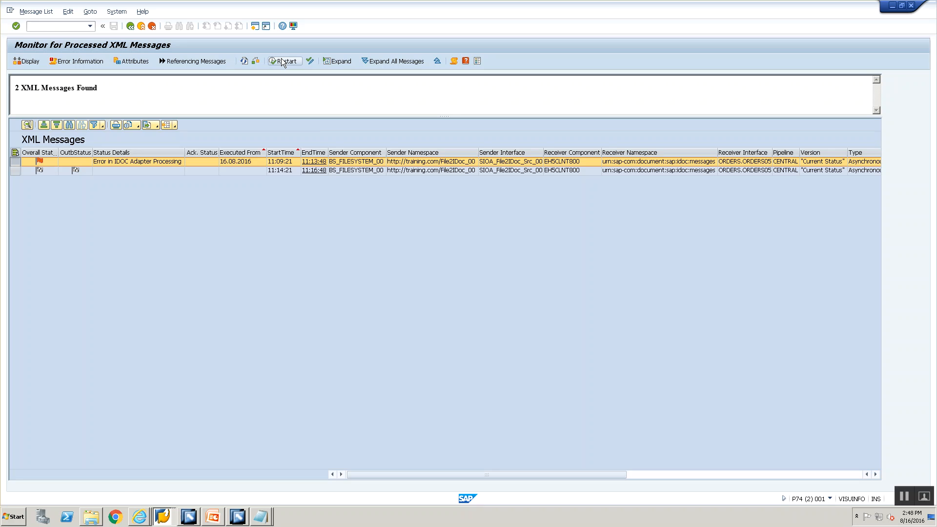
{"action": "left_click", "coordinate": [133, 201]}
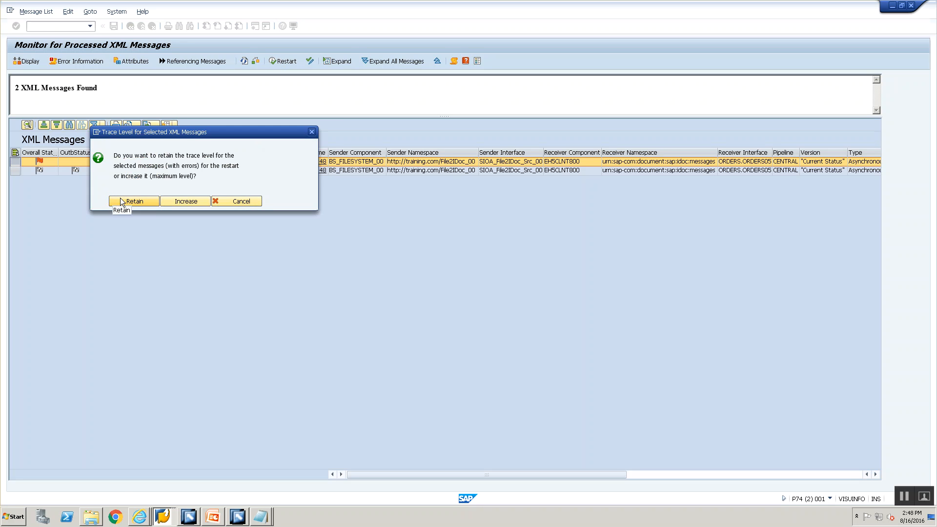
{"action": "left_click", "coordinate": [242, 64]}
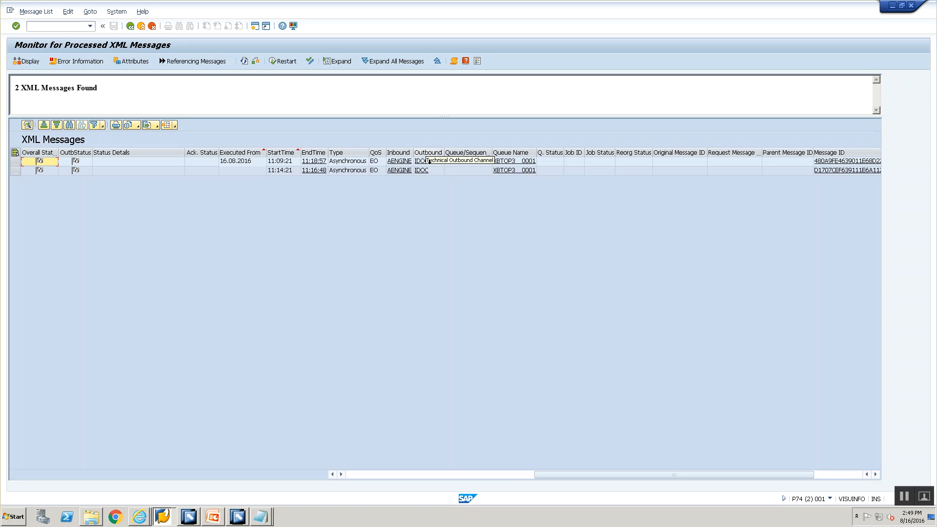
- Track the restarted message's outbound IDoc, display it in the receiver system to inspect its data and status records, and return to the message list
{"action": "left_click", "coordinate": [422, 162]}
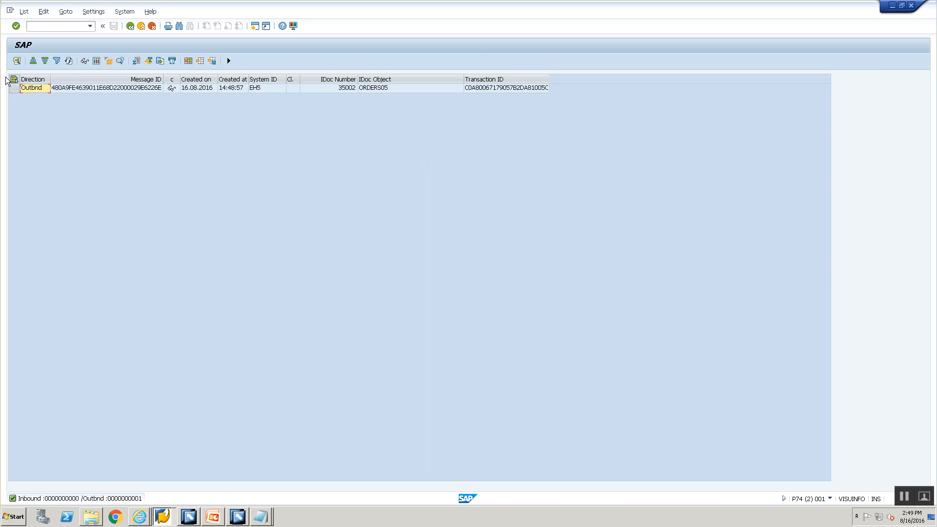
{"action": "left_click", "coordinate": [15, 89]}
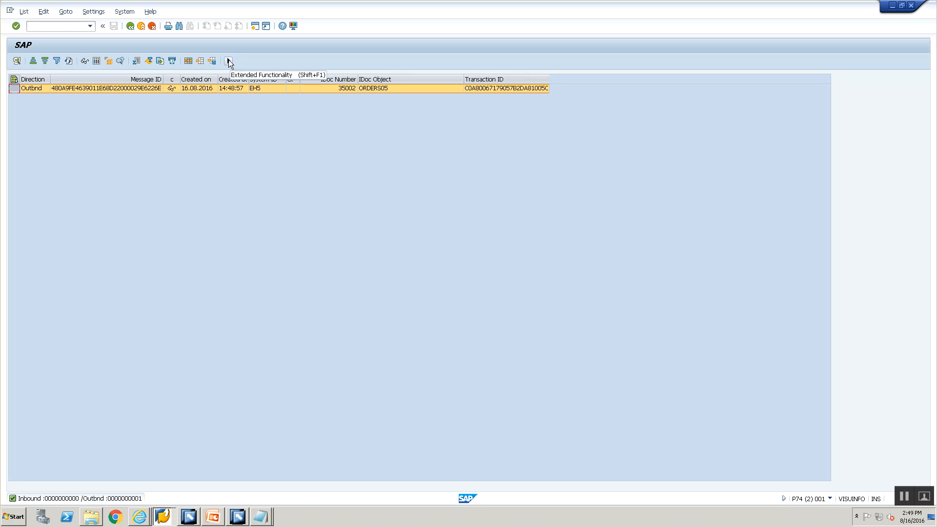
{"action": "left_click", "coordinate": [228, 61]}
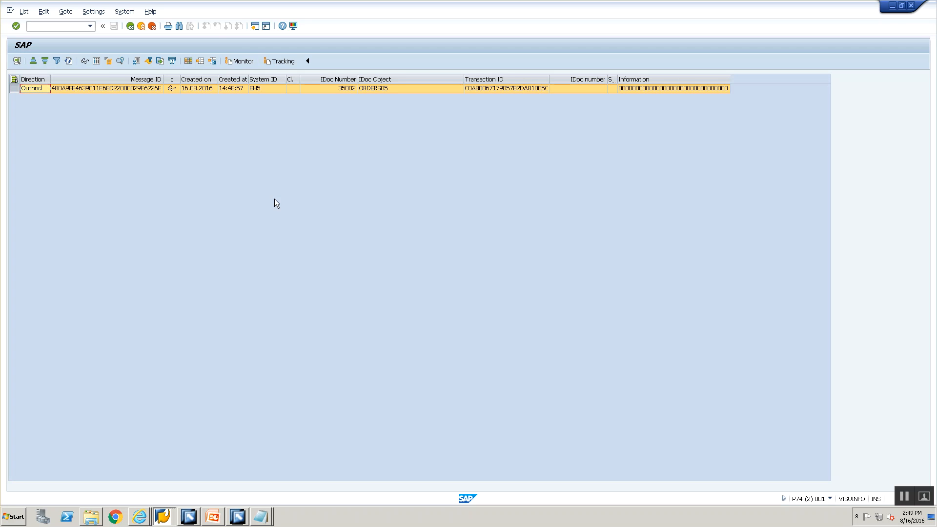
{"action": "left_click", "coordinate": [270, 63]}
{"action": "left_click", "coordinate": [246, 60]}
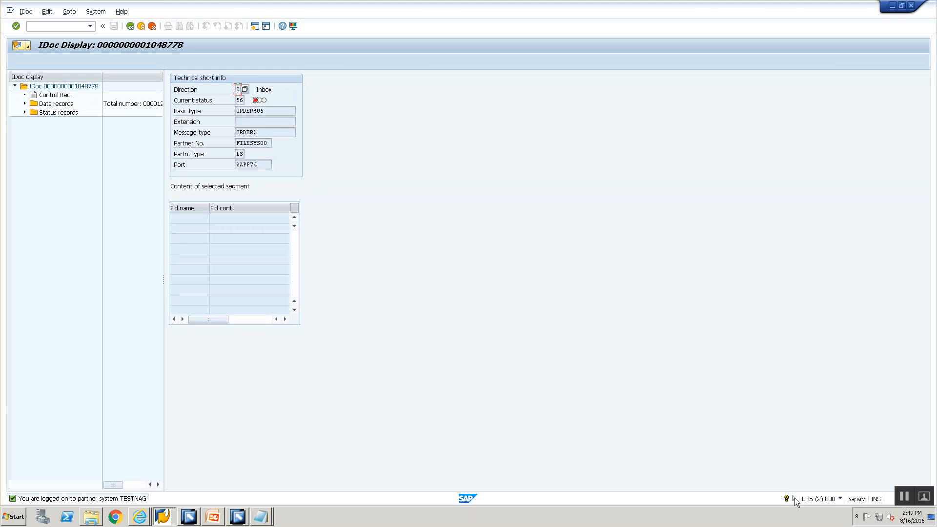
{"action": "left_click", "coordinate": [25, 104]}
{"action": "left_click", "coordinate": [48, 113]}
{"action": "left_click", "coordinate": [130, 26]}
{"action": "left_click", "coordinate": [130, 26]}
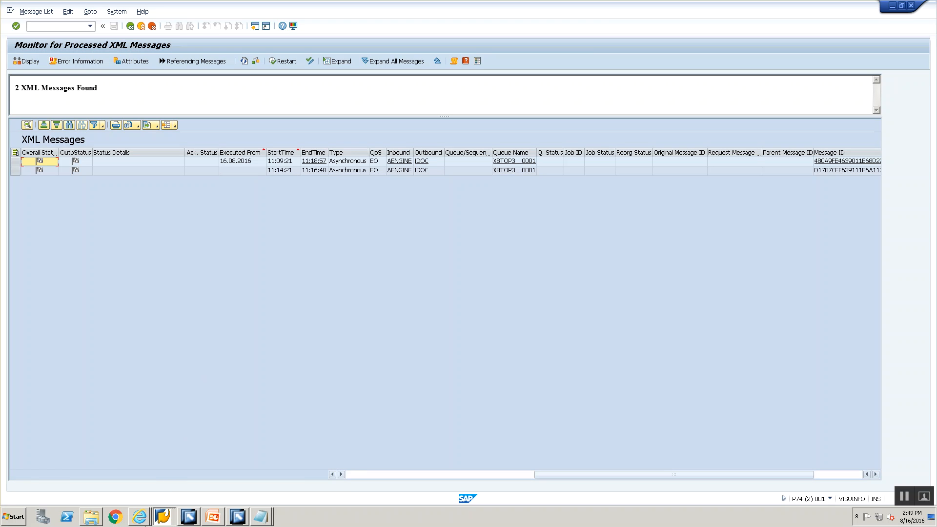
- Switch to the EH5 session and upload File2IDoc.xml to \\VISUINFO\sapmnt\trans\training\File2IDoc.xml in BIN format
{"action": "left_click", "coordinate": [163, 516]}
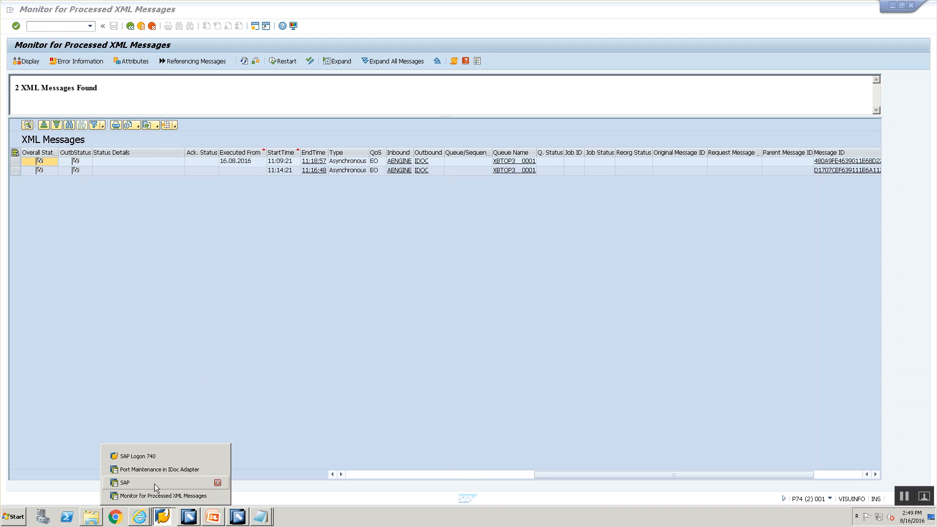
{"action": "left_click", "coordinate": [159, 469]}
{"action": "left_click", "coordinate": [166, 516]}
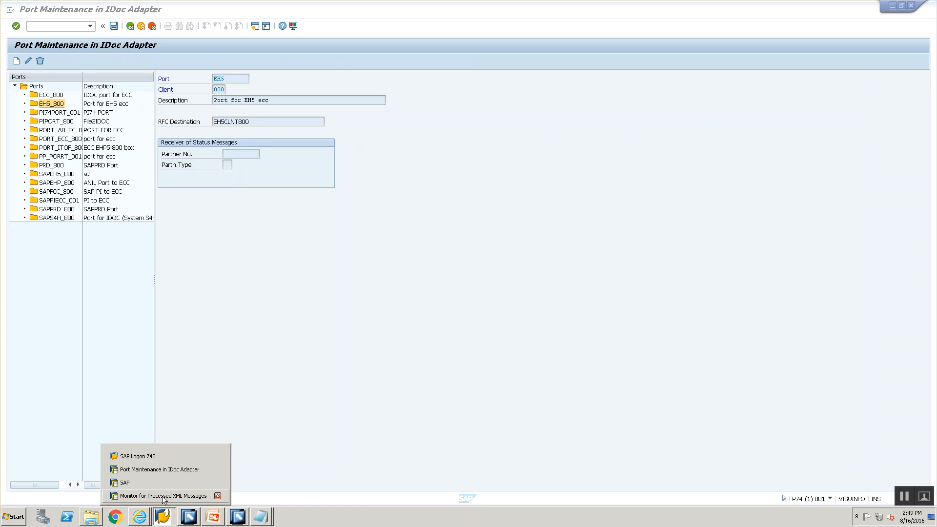
{"action": "left_click", "coordinate": [161, 467]}
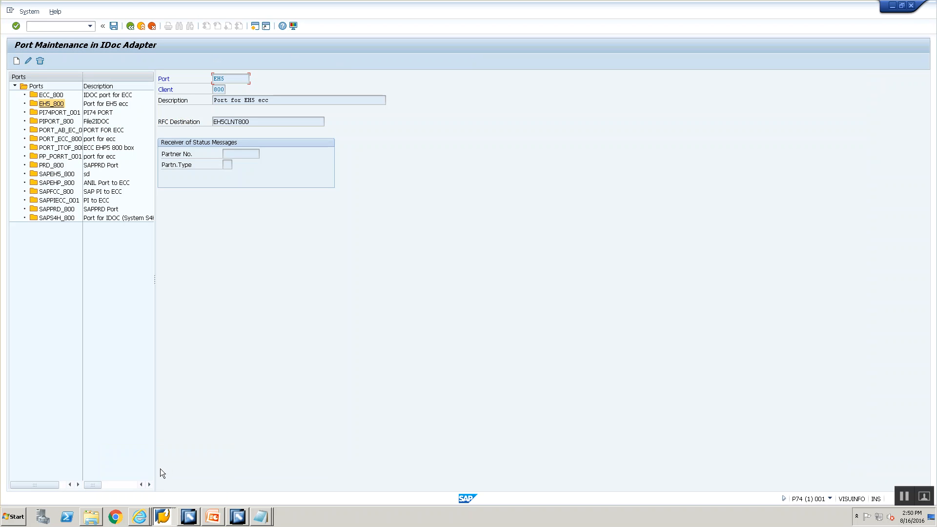
{"action": "left_click", "coordinate": [162, 516]}
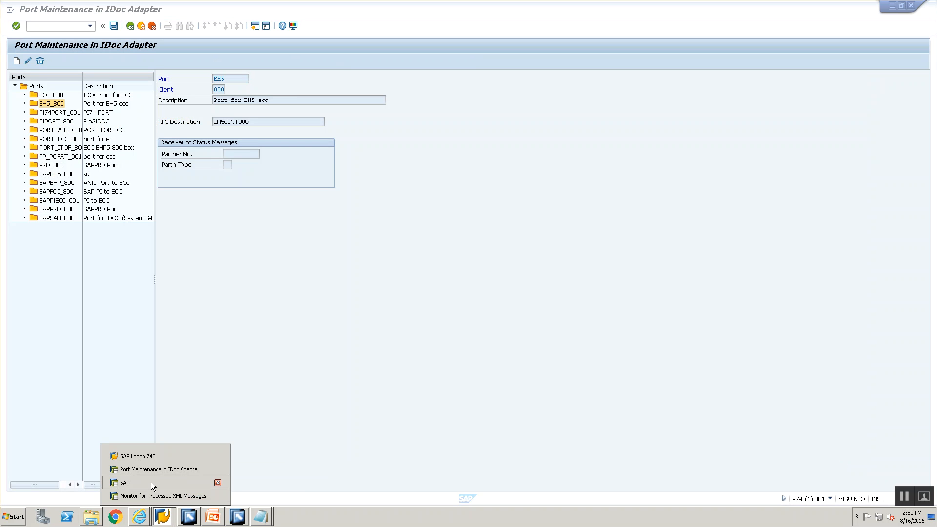
{"action": "left_click", "coordinate": [150, 482]}
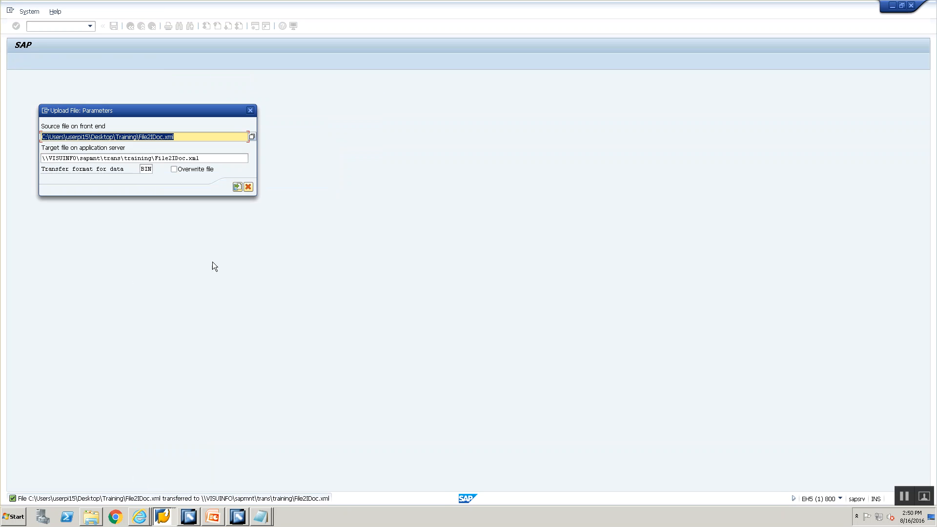
{"action": "left_click", "coordinate": [239, 187]}
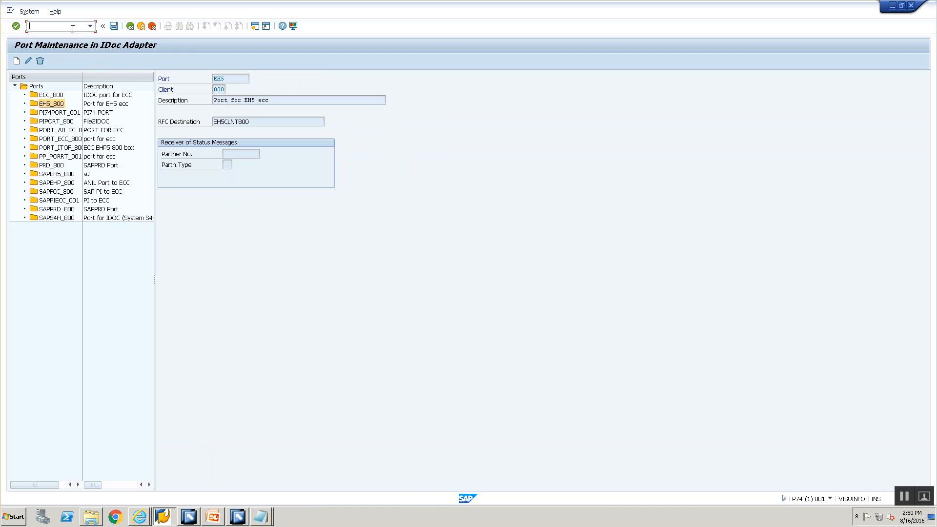
- In the P74 port maintenance session, run transaction AL11 and open the \\VISUINFO\sapmnt\trans\training directory
{"action": "key", "text": "BackSpace"}
{"action": "type", "text": "al11"}
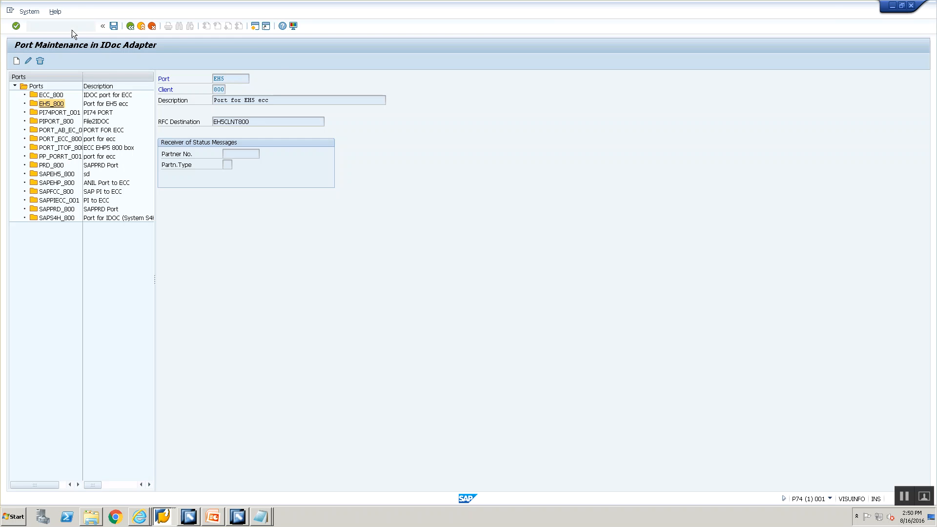
{"action": "key", "text": "Return"}
{"action": "double_click", "coordinate": [165, 395]}
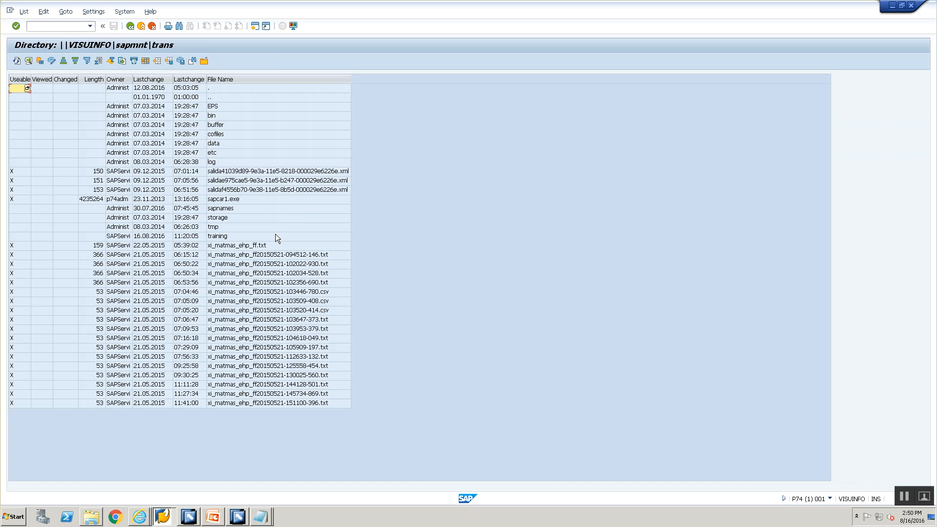
{"action": "double_click", "coordinate": [276, 235]}
- Refresh the training directory listing repeatedly to check the pickup of File2IDoc.xml, and dismiss the information dialog
{"action": "left_click", "coordinate": [16, 62]}
{"action": "left_click", "coordinate": [17, 61]}
{"action": "left_click", "coordinate": [15, 59]}
{"action": "left_click", "coordinate": [15, 61]}
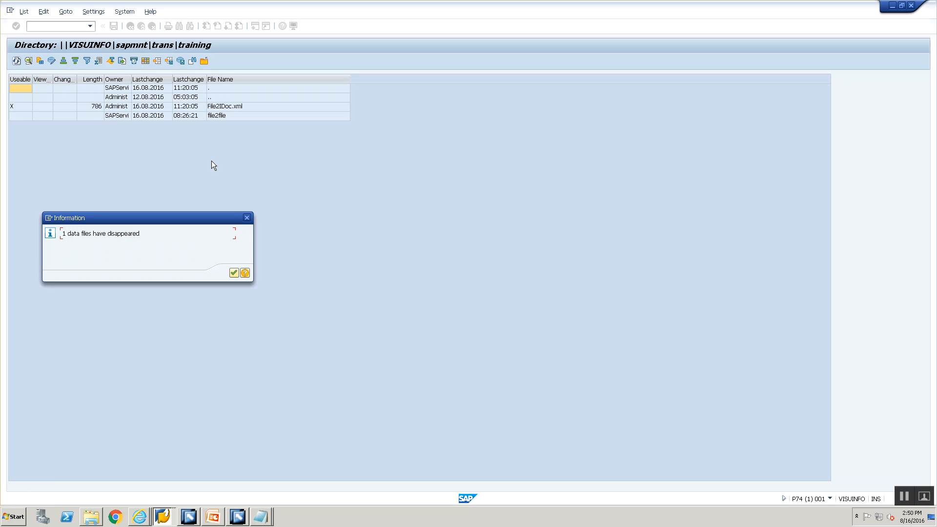
{"action": "left_click", "coordinate": [235, 272]}
- Switch to the monitor for processed XML messages, refresh it, and check the newest message's sender, receiver and outbound details
{"action": "left_click", "coordinate": [163, 516]}
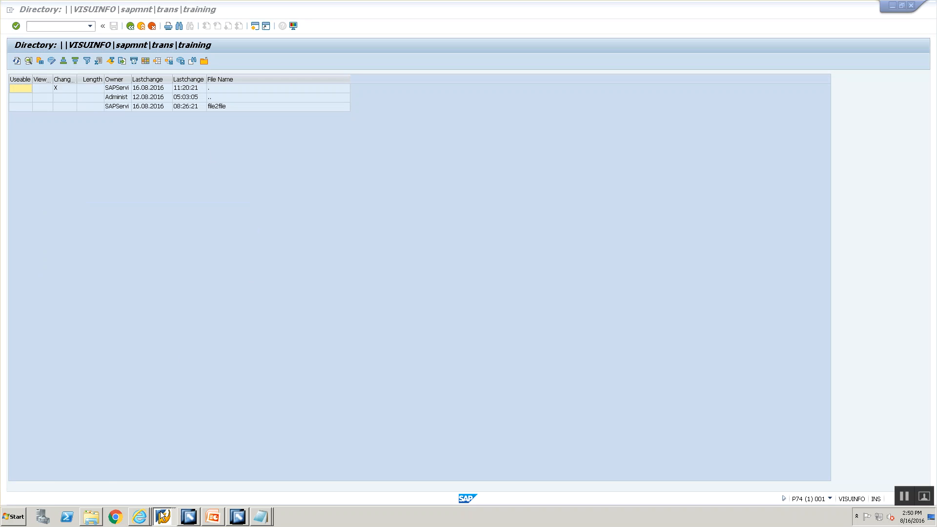
{"action": "left_click", "coordinate": [154, 499]}
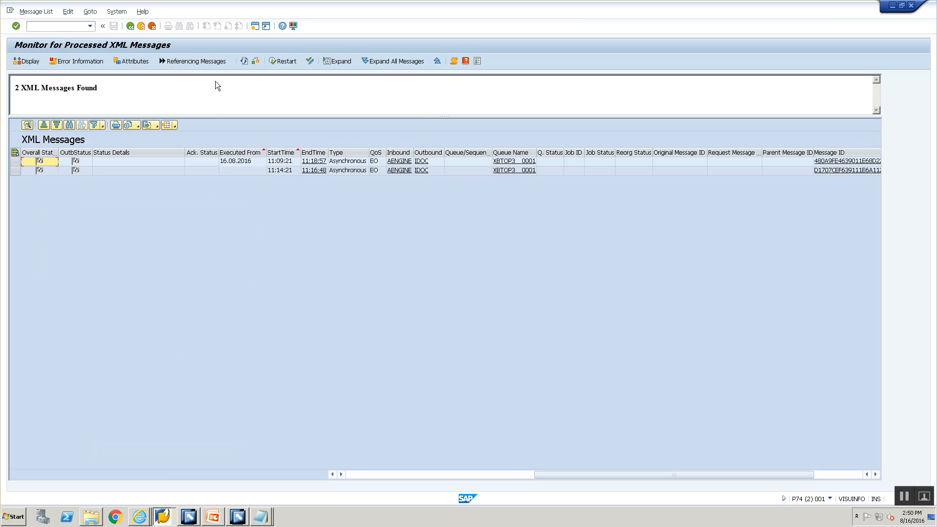
{"action": "left_click", "coordinate": [244, 64]}
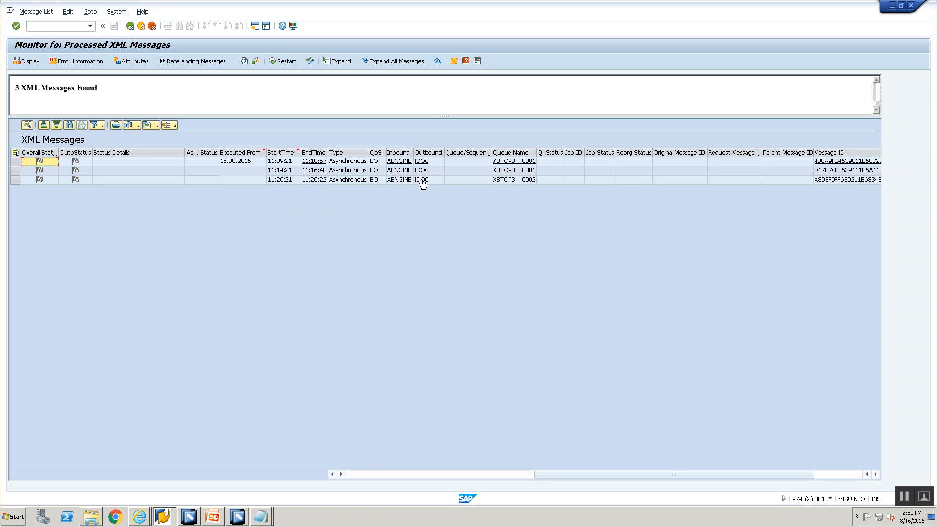
{"action": "left_click", "coordinate": [385, 474]}
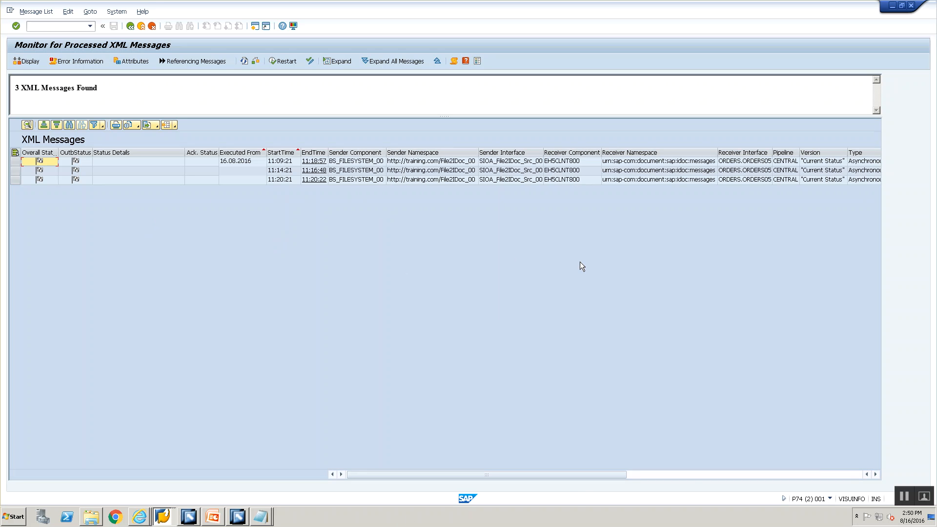
{"action": "left_click", "coordinate": [685, 475]}
- Track the newest message's outbound IDoc, display it in the receiver system, and return to the message list
{"action": "left_click", "coordinate": [422, 179]}
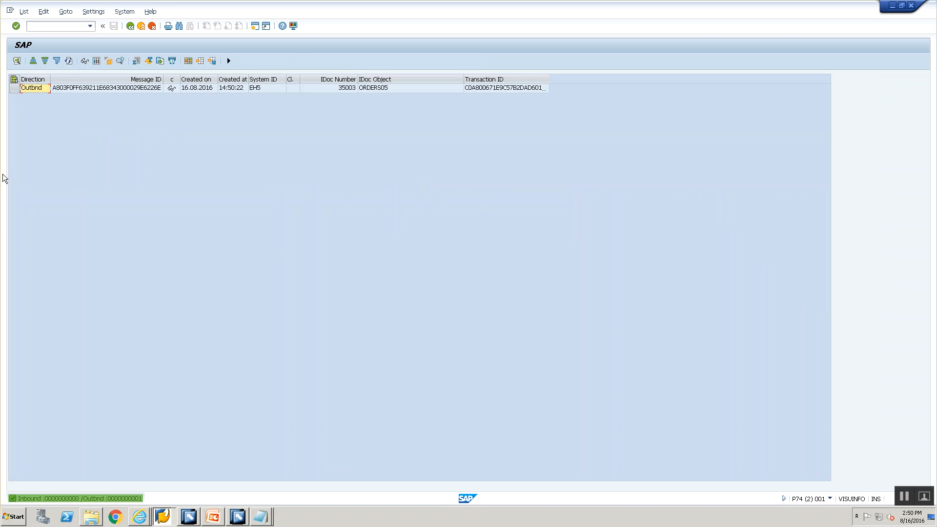
{"action": "left_click", "coordinate": [14, 87]}
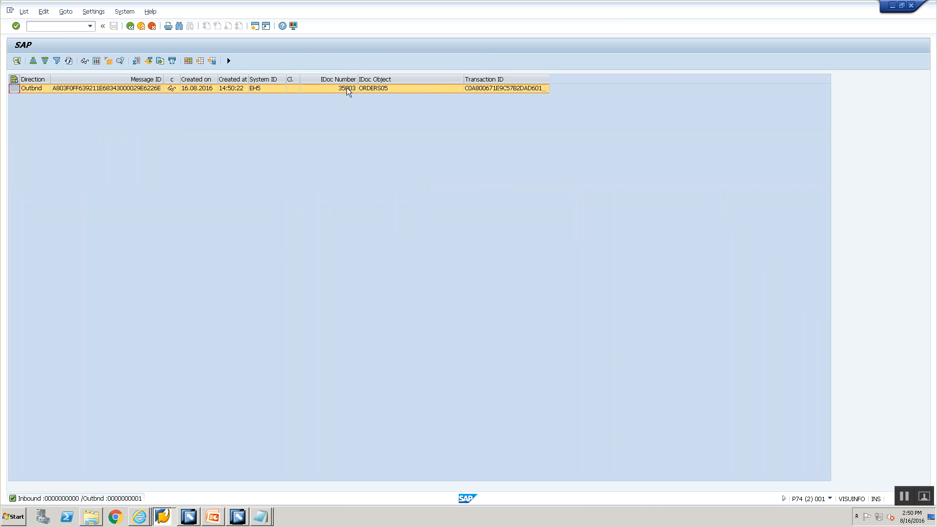
{"action": "left_click", "coordinate": [229, 60]}
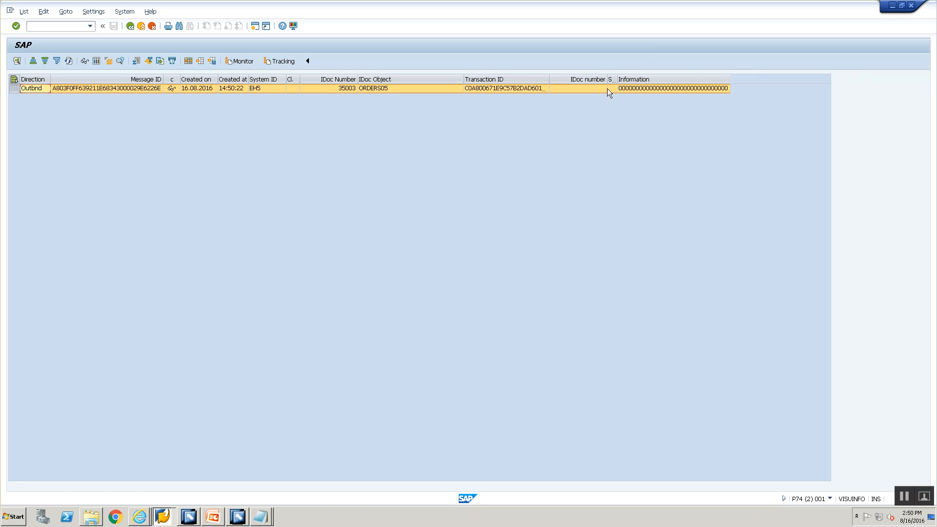
{"action": "left_click", "coordinate": [279, 60]}
{"action": "left_click", "coordinate": [238, 62]}
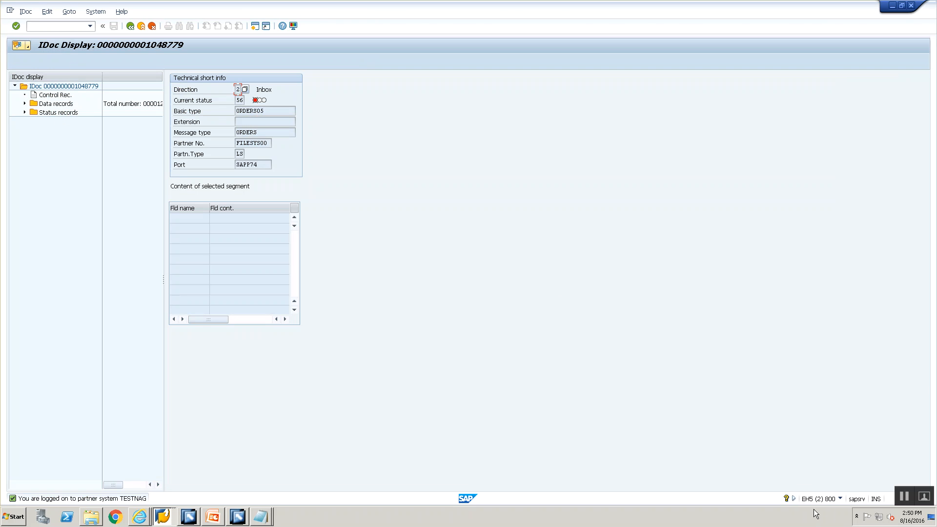
{"action": "left_click", "coordinate": [129, 25]}
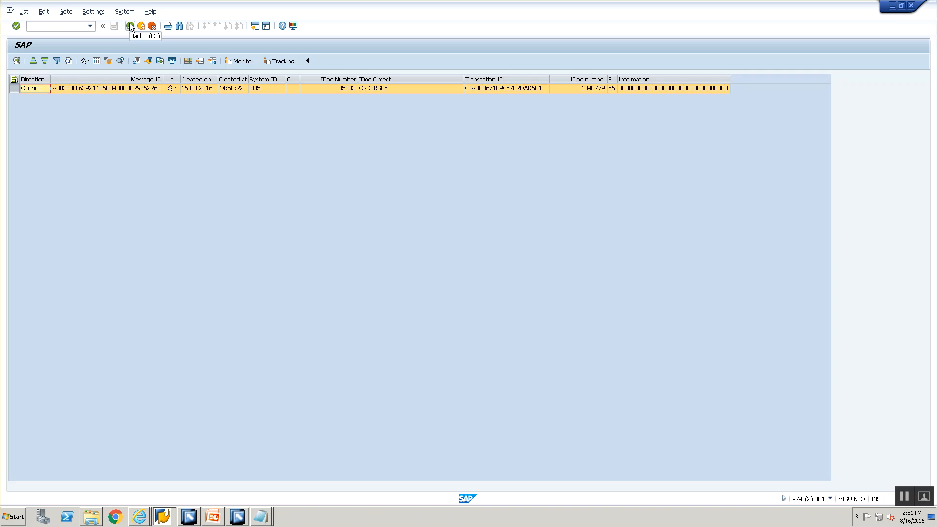
{"action": "left_click", "coordinate": [130, 26]}
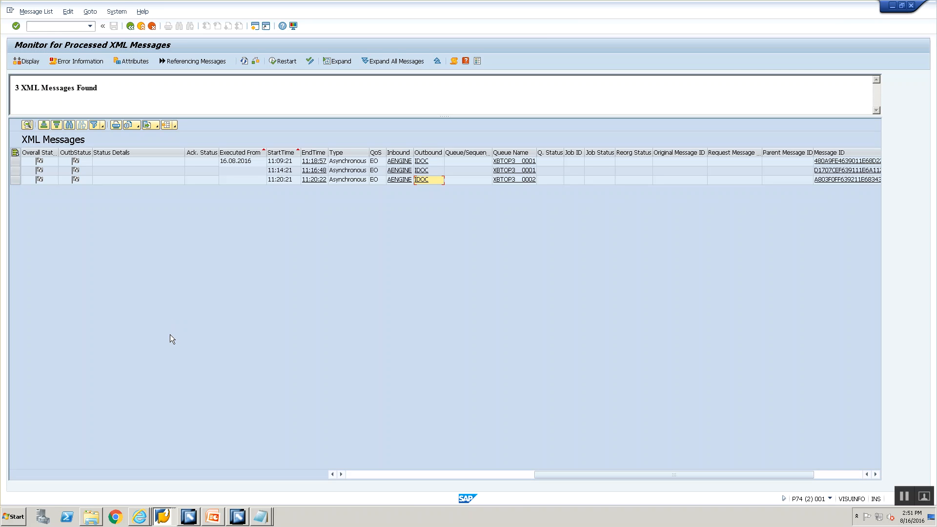
- Switch to the SAP PO_File2IDoc.pptx presentation in PowerPoint and show the File 2 Idoc Steps slide
{"action": "left_click", "coordinate": [213, 517]}
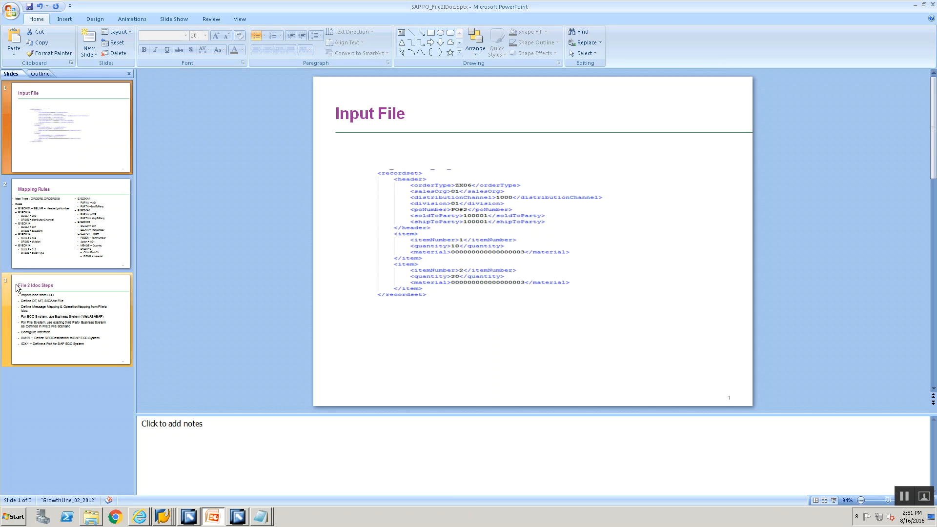
{"action": "left_click", "coordinate": [35, 249]}
{"action": "left_click", "coordinate": [79, 313]}
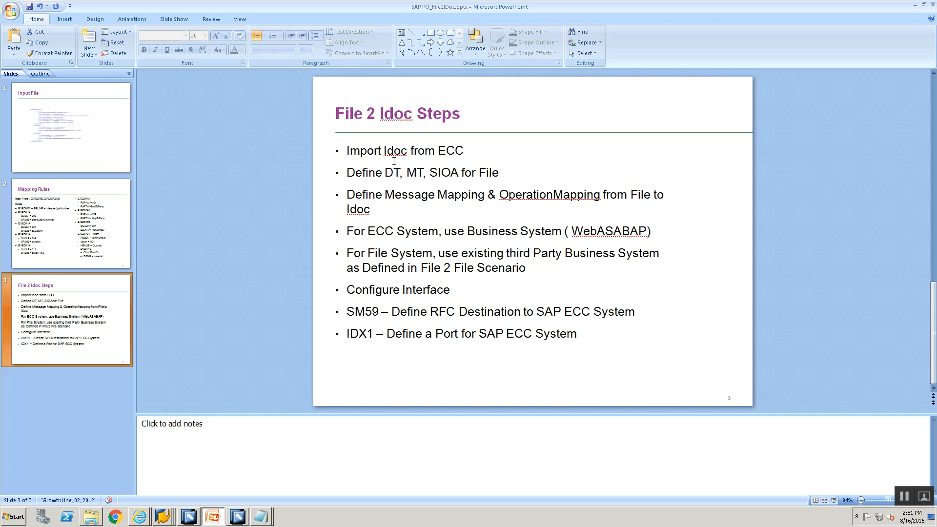
- Review software component version Z_TRAINING_SWCV_00 1.0 and its imported objects in Enterprise Services Builder, and return to the steps slide
{"action": "left_click", "coordinate": [237, 517]}
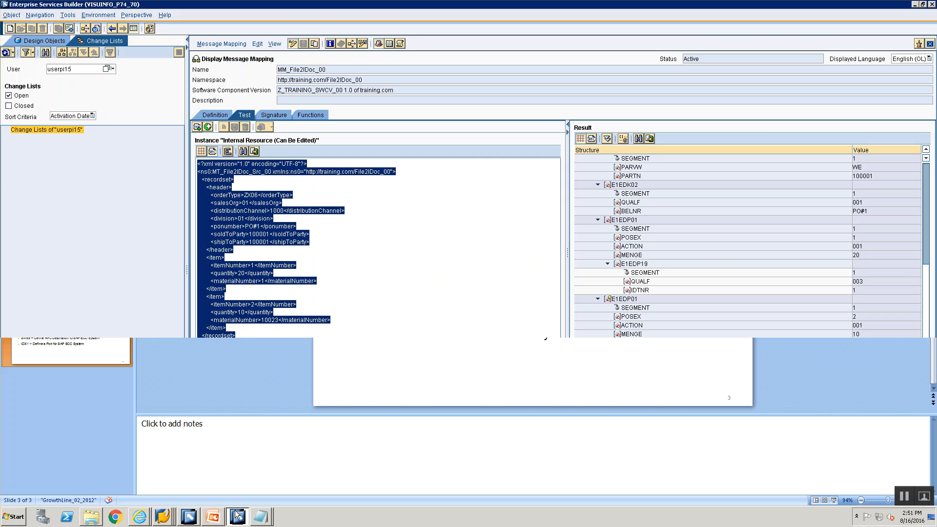
{"action": "left_click", "coordinate": [45, 40]}
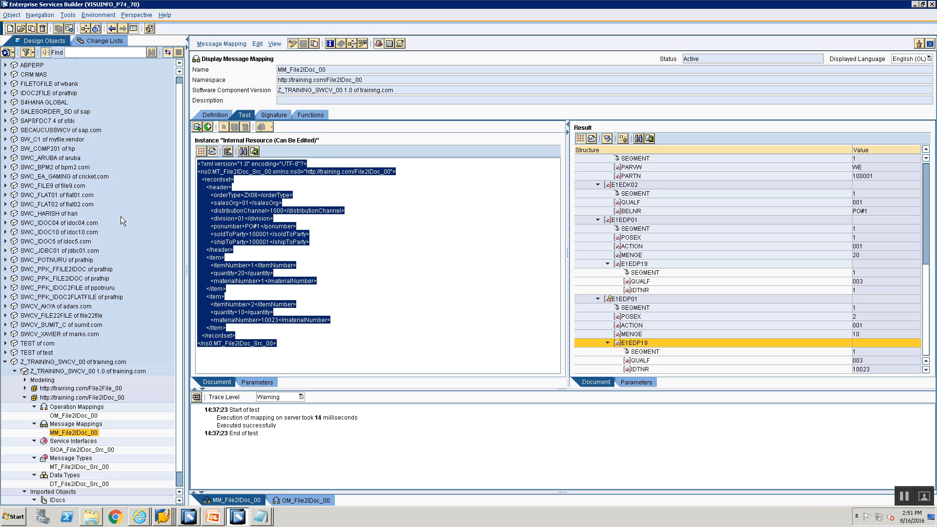
{"action": "left_click", "coordinate": [49, 372]}
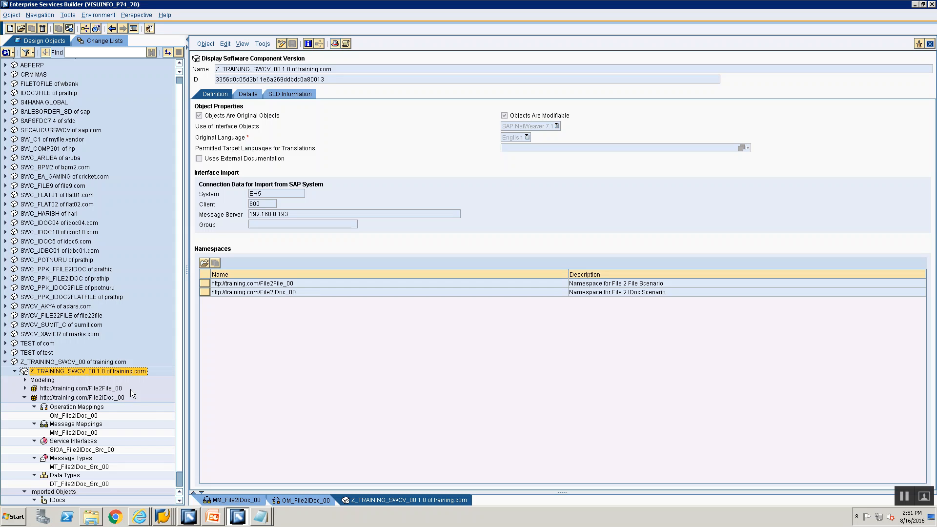
{"action": "scroll", "coordinate": [131, 388], "scroll_direction": "down", "scroll_amount": 1}
{"action": "left_click", "coordinate": [46, 477]}
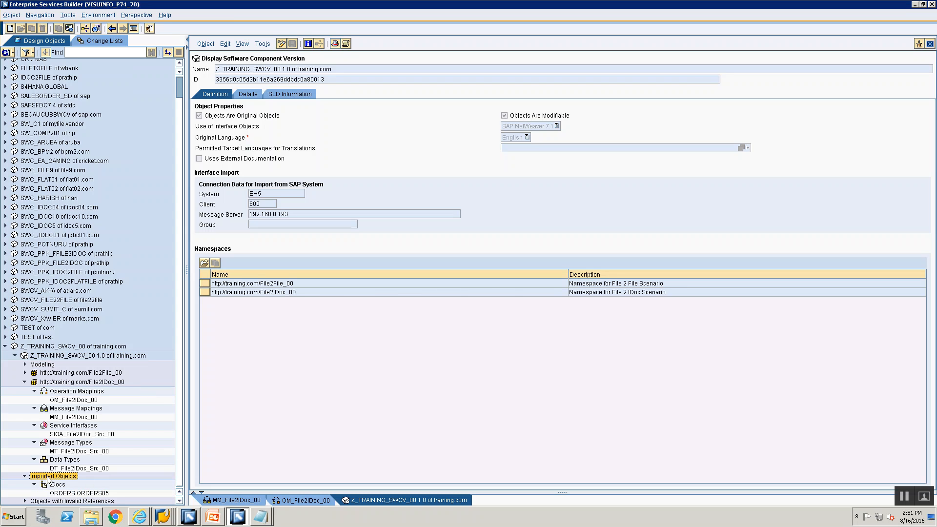
{"action": "key", "text": "alt+Tab"}
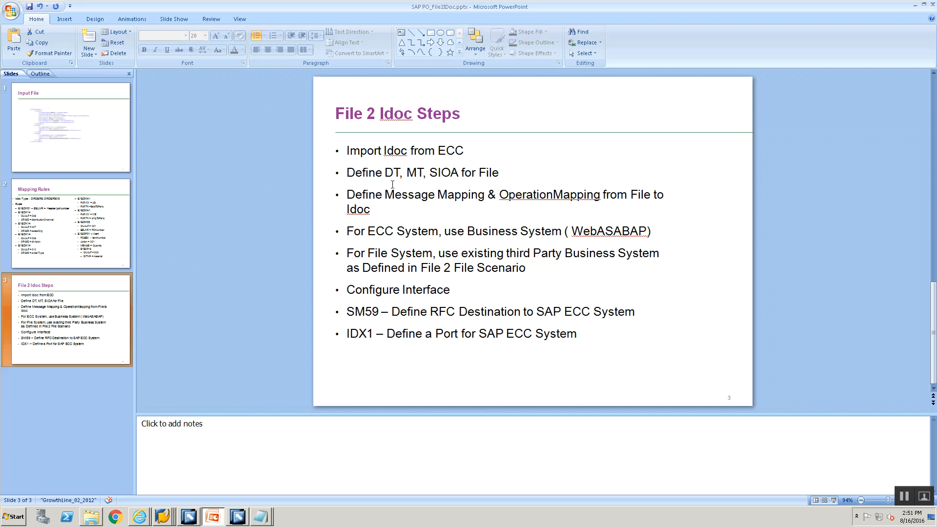
- Switch to Enterprise Services Builder, review the definition of message mapping MM_File2IDoc_00, and return to the File 2 Idoc Steps slide
{"action": "key", "text": "alt+Tab"}
{"action": "key", "text": "alt+Tab"}
{"action": "key", "text": "alt+Tab"}
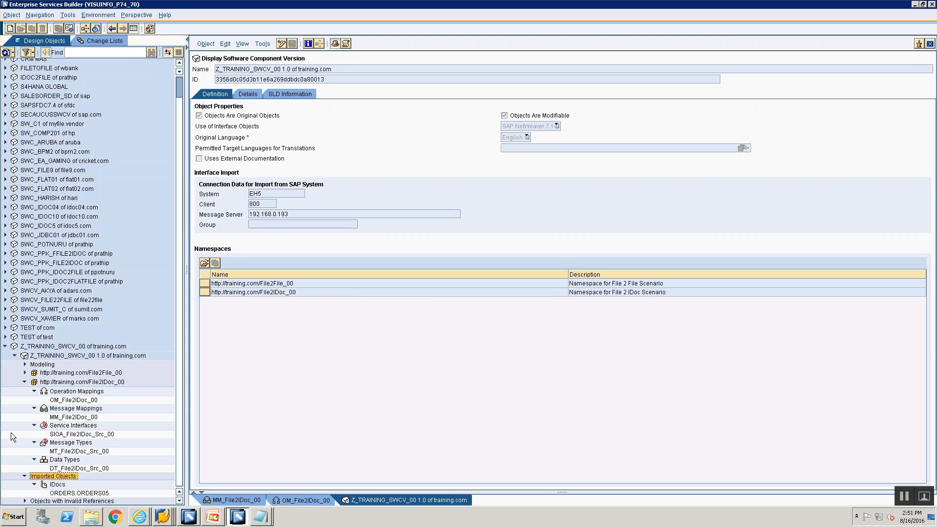
{"action": "double_click", "coordinate": [73, 417]}
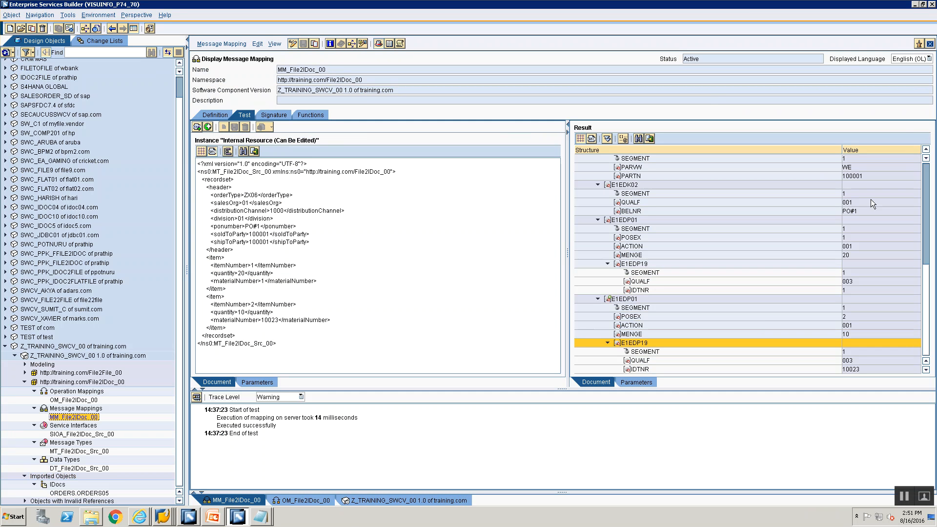
{"action": "left_click", "coordinate": [207, 116]}
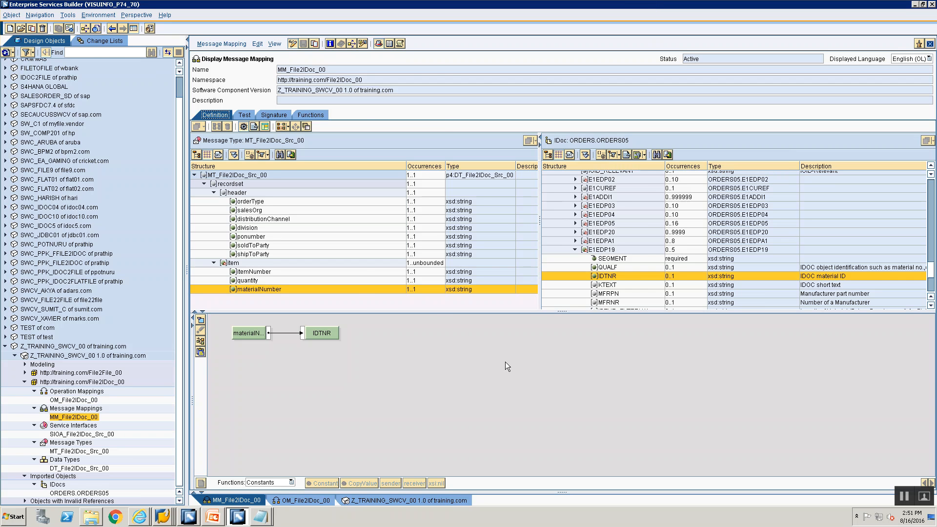
{"action": "key", "text": "alt+Tab"}
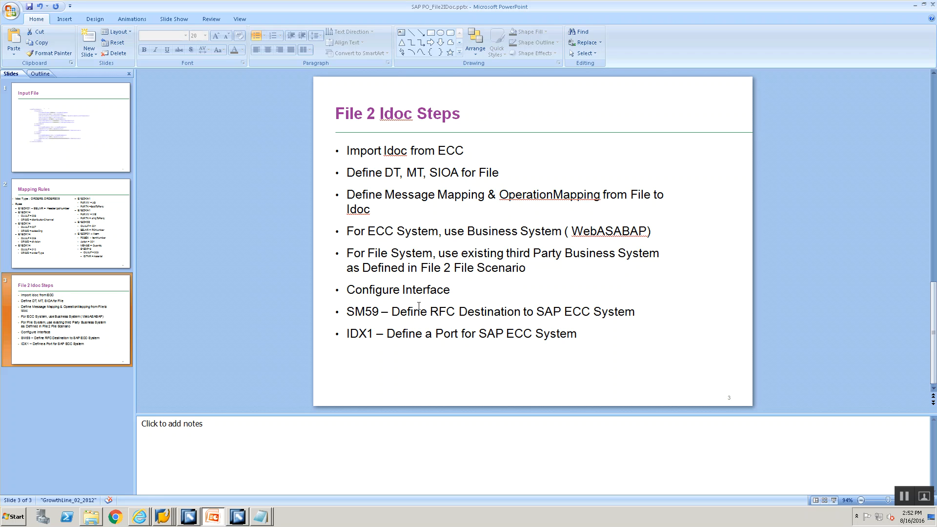
- Switch to Integration Builder and locate business system EH5CLNT800 and channel CC_File2IDoc_IDoc_Receiver_00 among the Training00 objects, consulting the steps slide
{"action": "key", "text": "alt+Tab"}
{"action": "key", "text": "alt+Tab"}
{"action": "key", "text": "alt+Tab"}
{"action": "key", "text": "alt+Tab"}
{"action": "key", "text": "alt+Tab"}
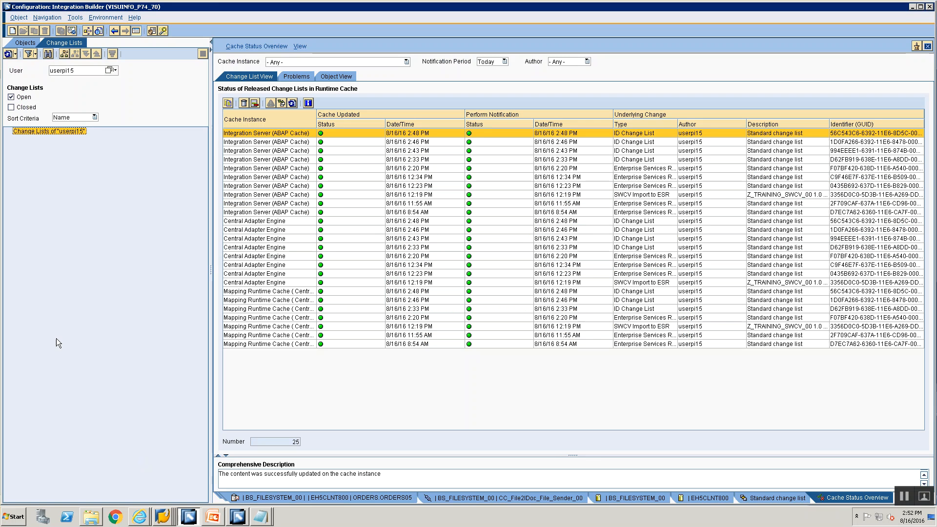
{"action": "left_click", "coordinate": [10, 54]}
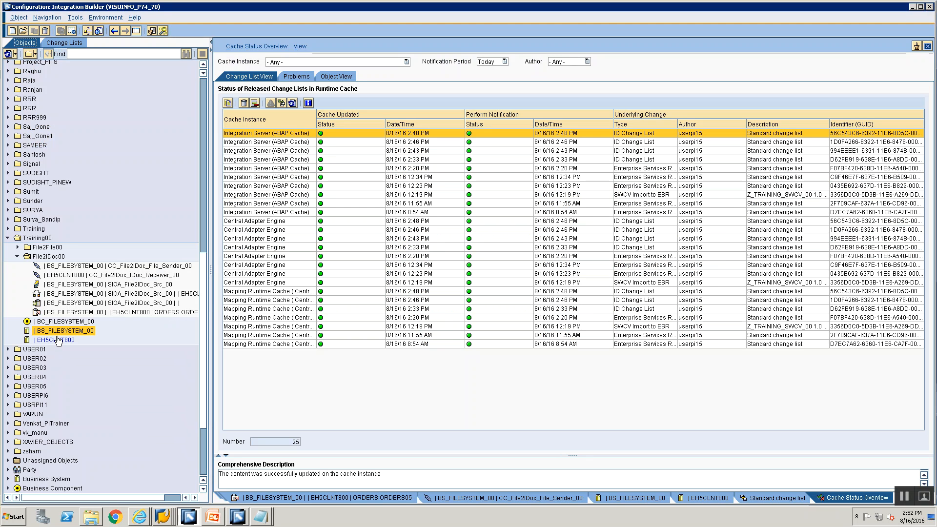
{"action": "left_click", "coordinate": [57, 340]}
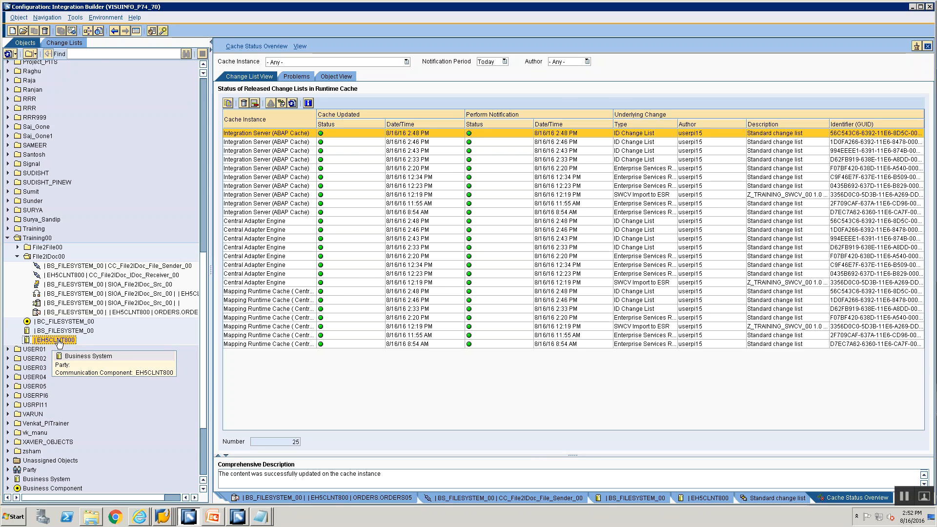
{"action": "key", "text": "alt+Tab"}
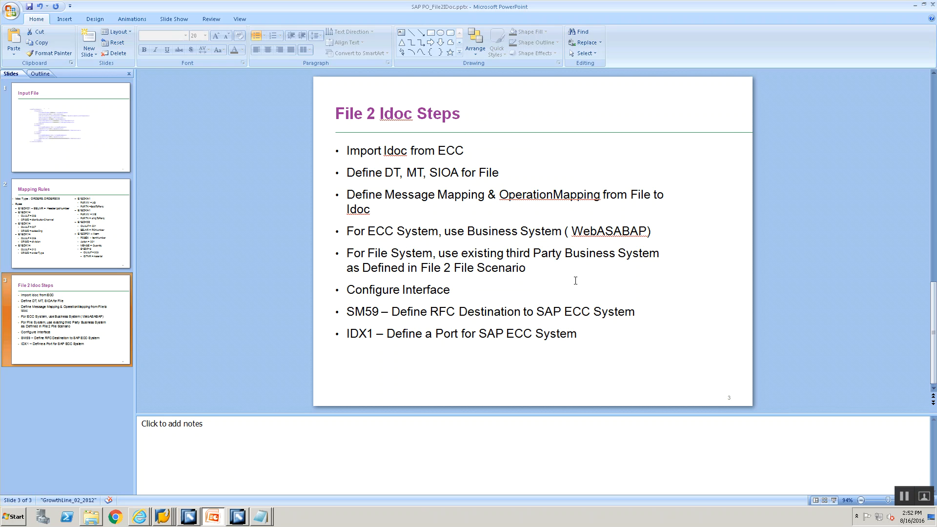
{"action": "key", "text": "alt+Tab"}
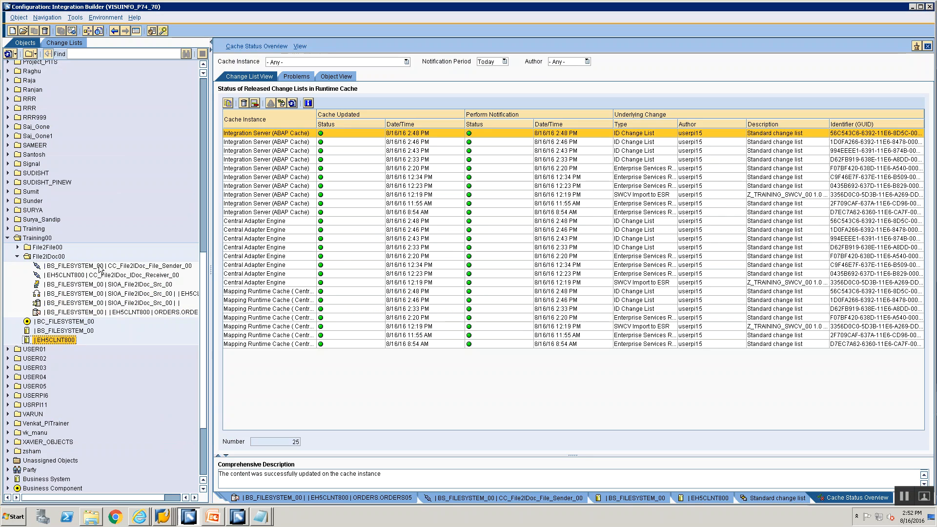
{"action": "left_click", "coordinate": [105, 275]}
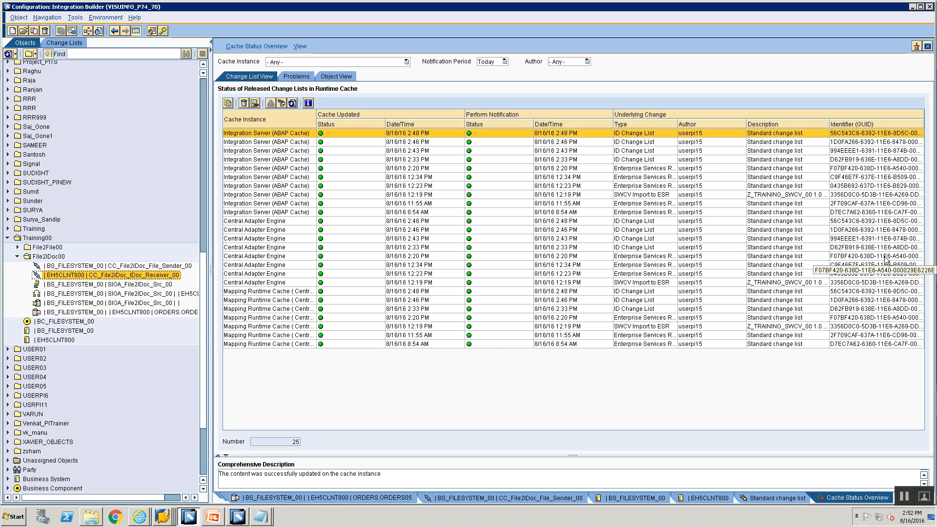
- Open business system BS_FILESYSTEM_00, check its adapter-specific identifiers, and close them
{"action": "left_click", "coordinate": [66, 332]}
{"action": "double_click", "coordinate": [66, 333]}
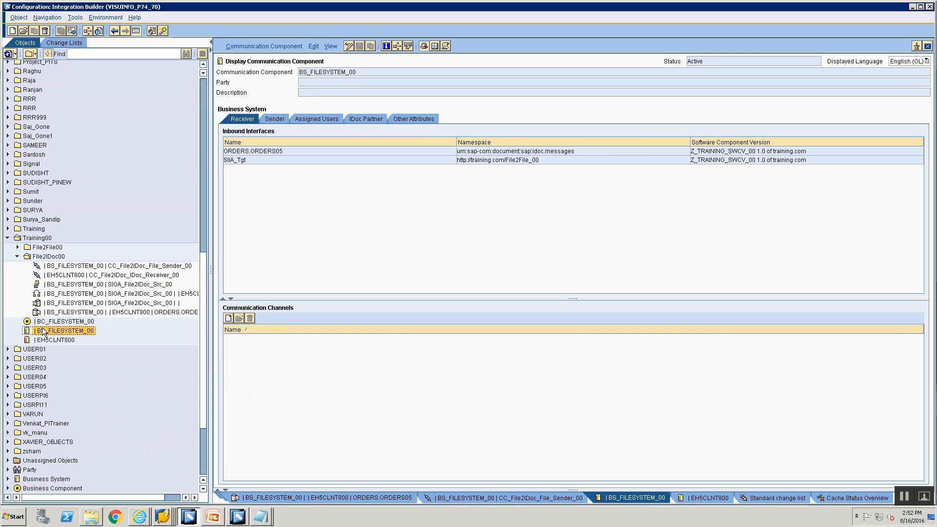
{"action": "left_click", "coordinate": [256, 45]}
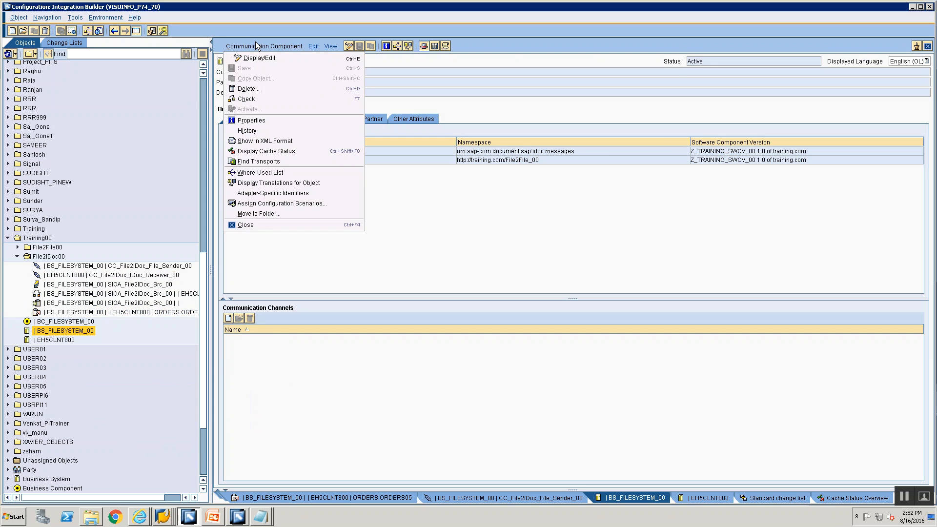
{"action": "left_click", "coordinate": [250, 195]}
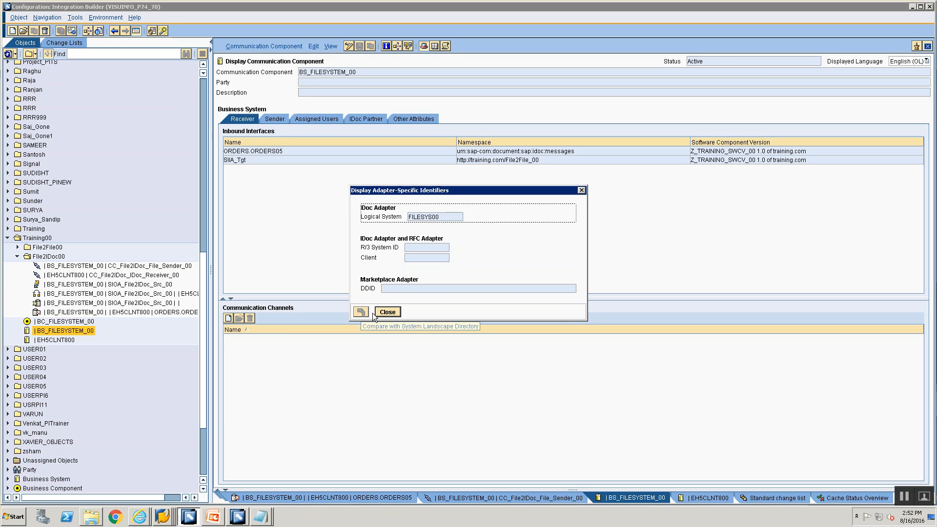
{"action": "left_click", "coordinate": [386, 312]}
{"action": "key", "text": "alt+Tab"}
{"action": "key", "text": "alt+Tab"}
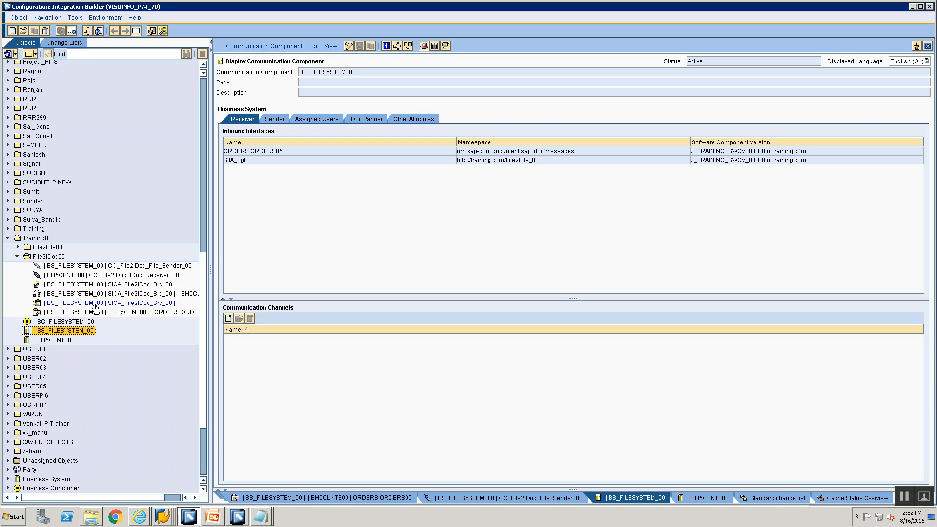
- Open channel CC_File2IDoc_IDoc_Receiver_00 and compare its port with port EH5_800 in SAP transaction IDX1
{"action": "left_click", "coordinate": [106, 276]}
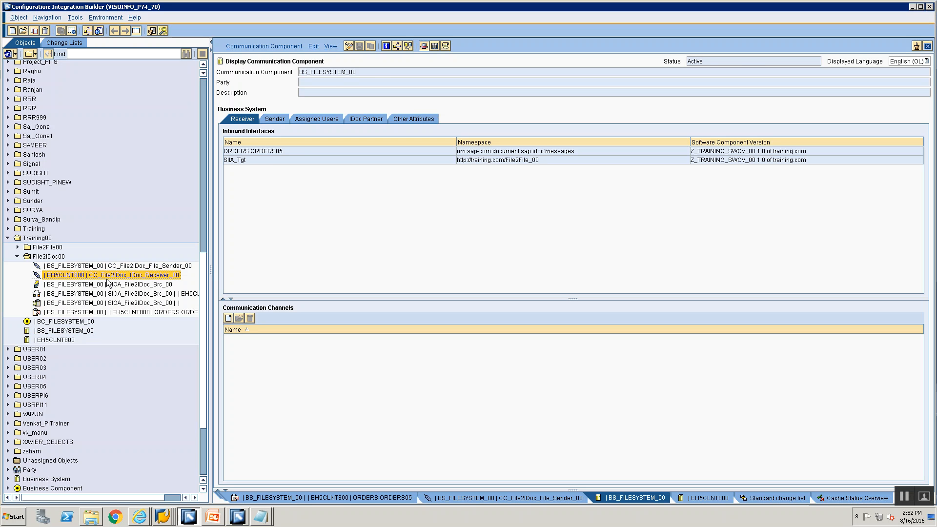
{"action": "left_click", "coordinate": [296, 219]}
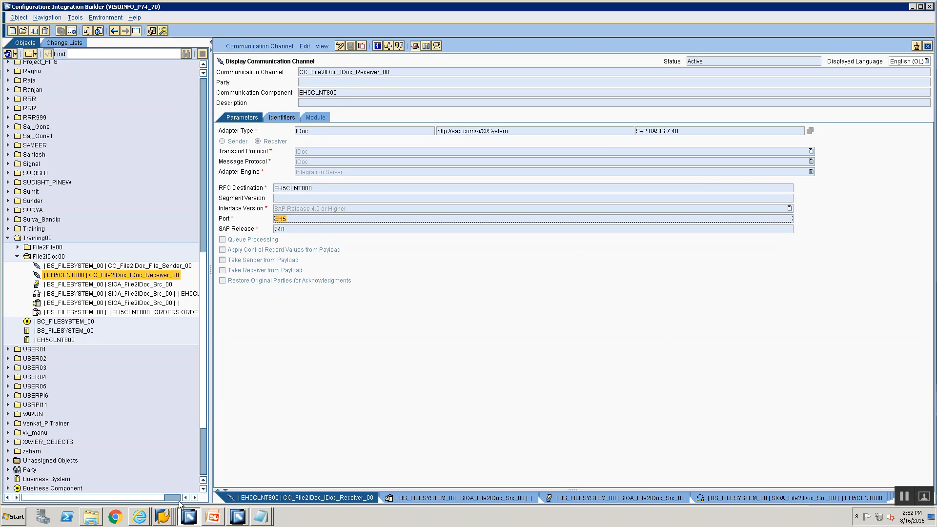
{"action": "left_click", "coordinate": [166, 516]}
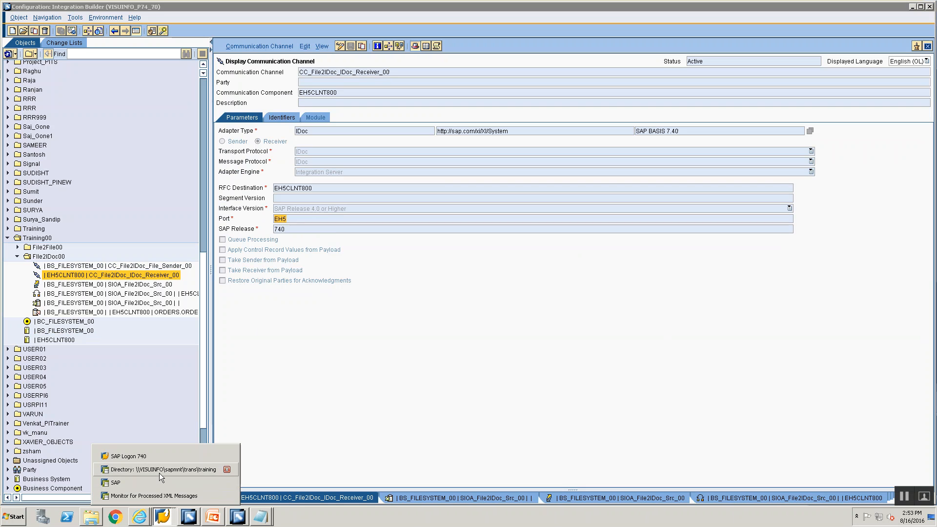
{"action": "left_click", "coordinate": [163, 496]}
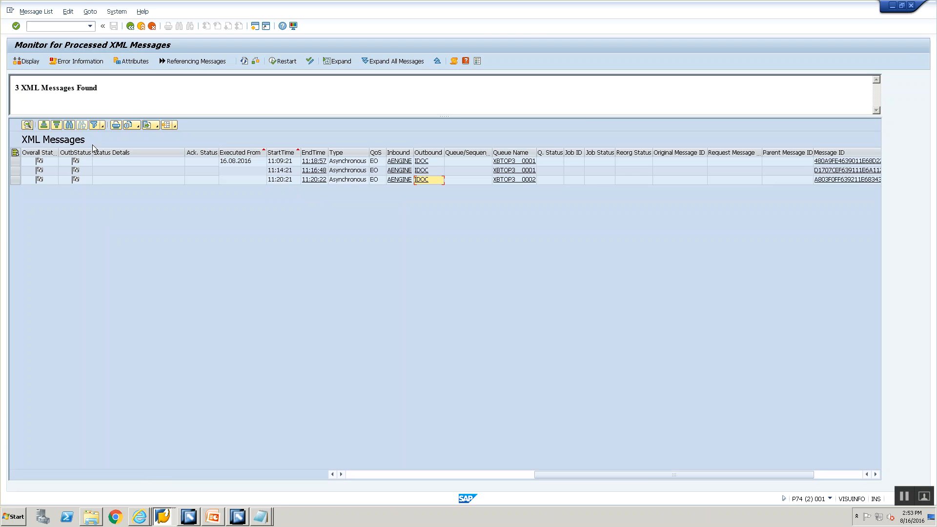
{"action": "left_click", "coordinate": [63, 27]}
{"action": "type", "text": "/nidx1"}
{"action": "key", "text": "Return"}
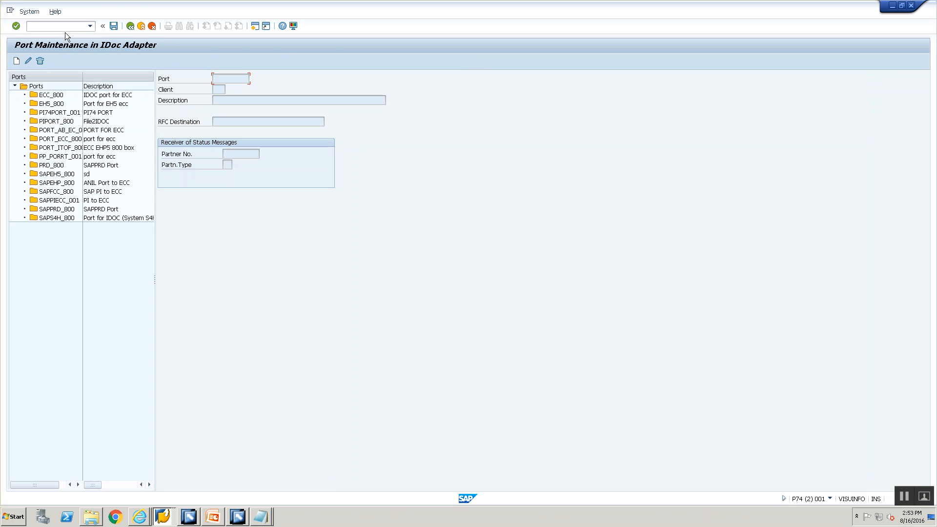
{"action": "left_click", "coordinate": [51, 104]}
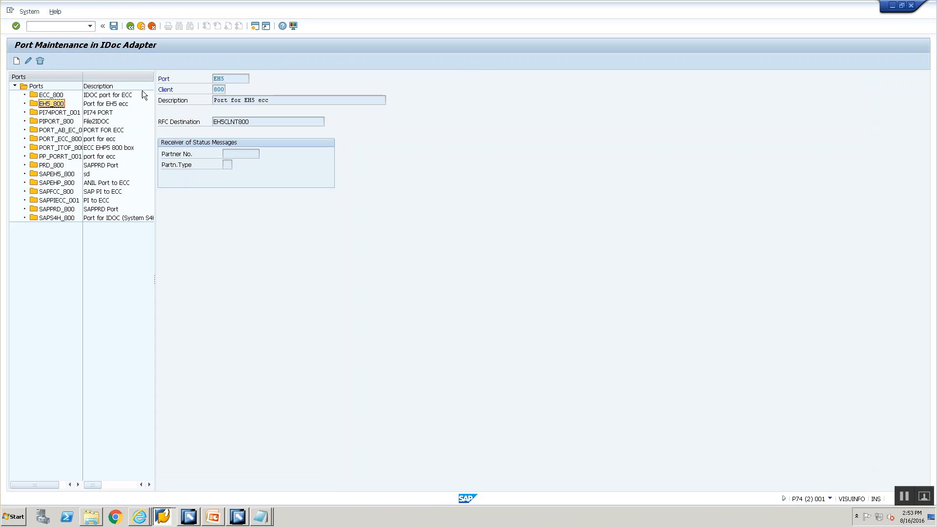
{"action": "left_click_drag", "start_coordinate": [230, 78], "coordinate": [205, 74]}
{"action": "key", "text": "alt+Tab"}
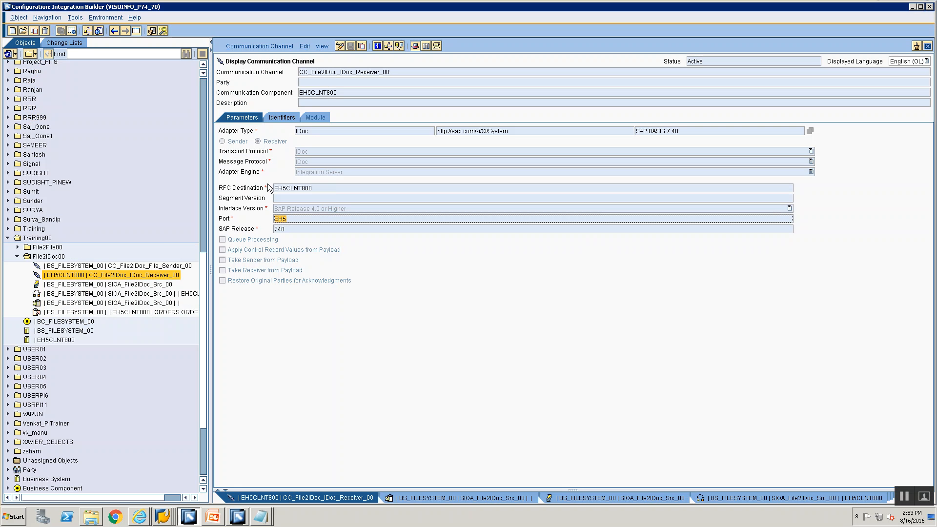
- Display ABAP connection EH5CLNT800 in SAP transaction SM59 and compare it with the receiver channel's RFC destination
{"action": "key", "text": "alt+Tab"}
{"action": "left_click", "coordinate": [81, 25]}
{"action": "type", "text": "/nsm59"}
{"action": "key", "text": "Return"}
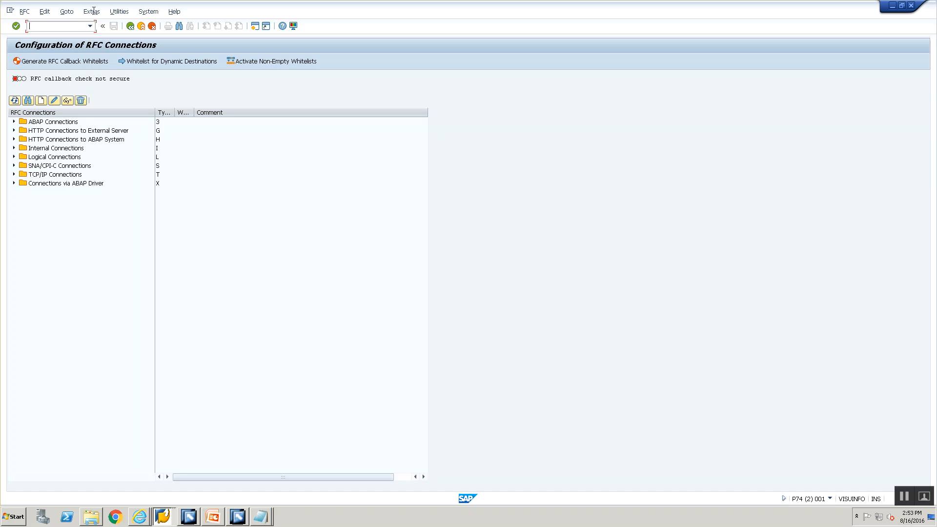
{"action": "left_click", "coordinate": [14, 121]}
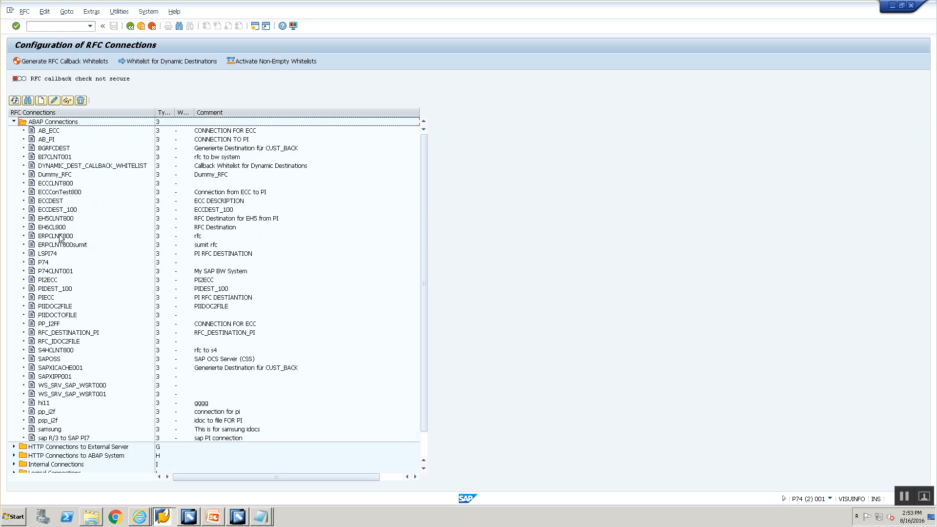
{"action": "double_click", "coordinate": [59, 218]}
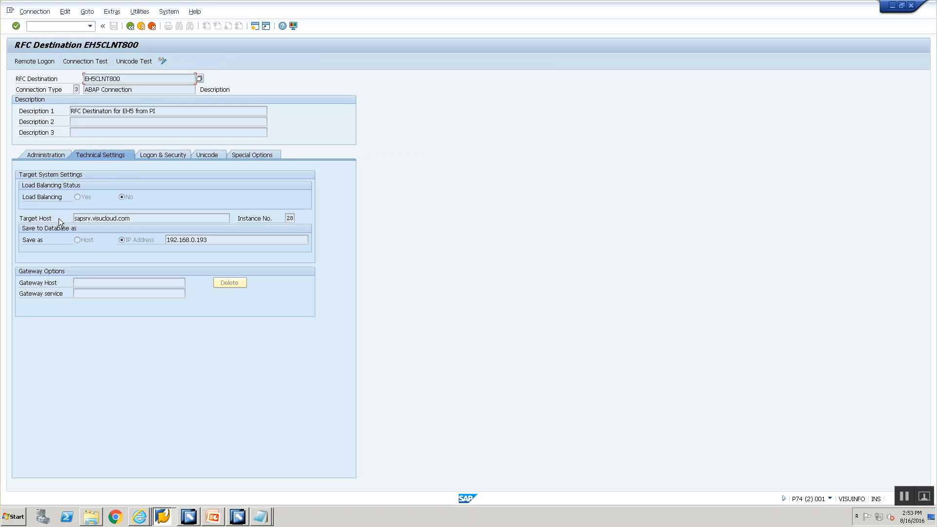
{"action": "left_click_drag", "start_coordinate": [63, 69], "coordinate": [55, 67]}
{"action": "key", "text": "alt+Tab"}
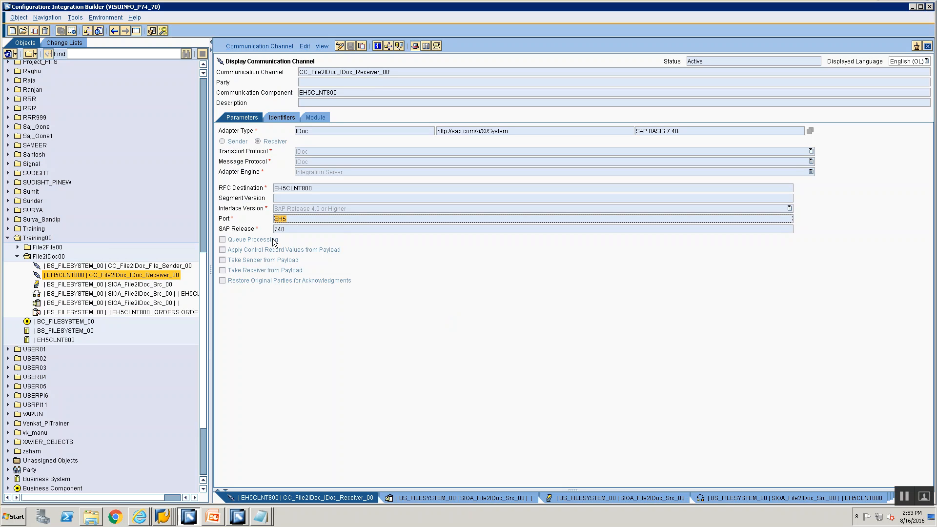
- Switch to the SAP session showing the training directory, run SXMB_MONI there, and list the processed XML messages with the default selection
{"action": "mouse_move", "coordinate": [202, 512]}
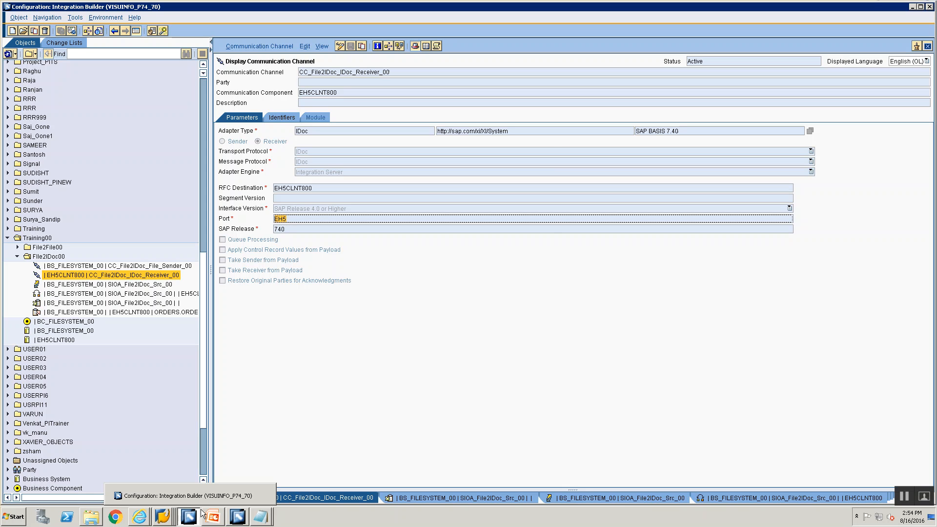
{"action": "key", "text": "alt+Tab"}
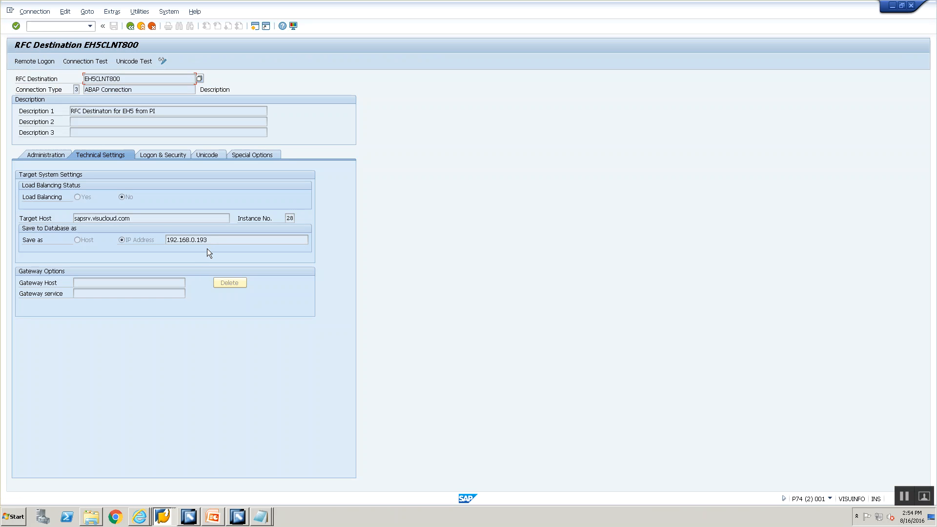
{"action": "key", "text": "alt+Tab"}
{"action": "key", "text": "alt+Tab"}
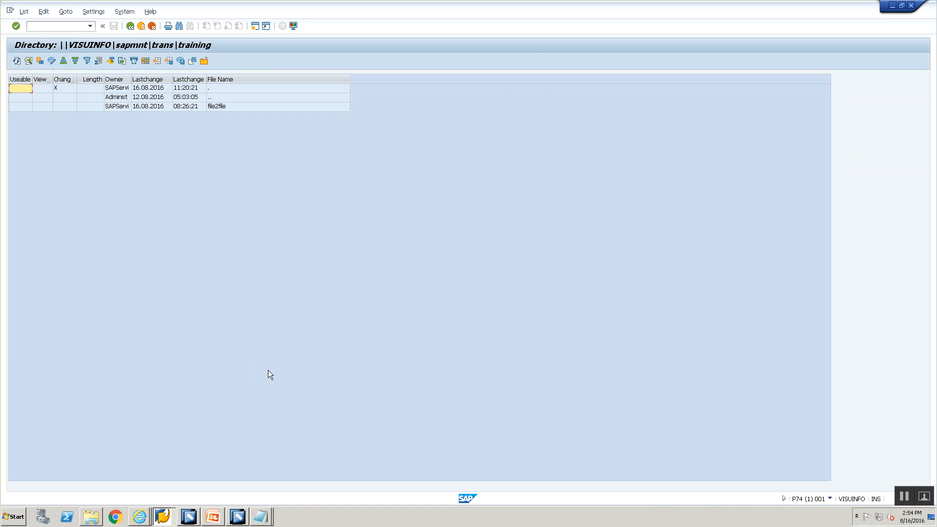
{"action": "left_click", "coordinate": [156, 519]}
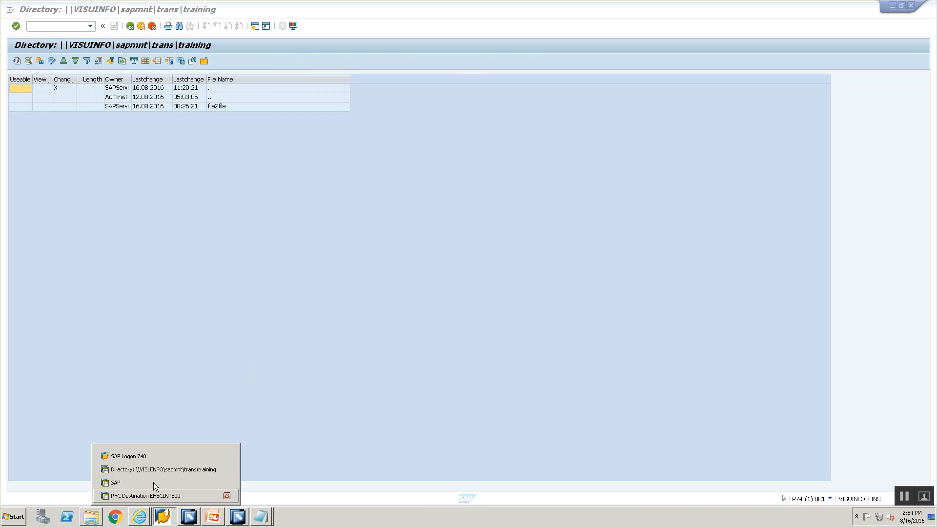
{"action": "left_click", "coordinate": [154, 472]}
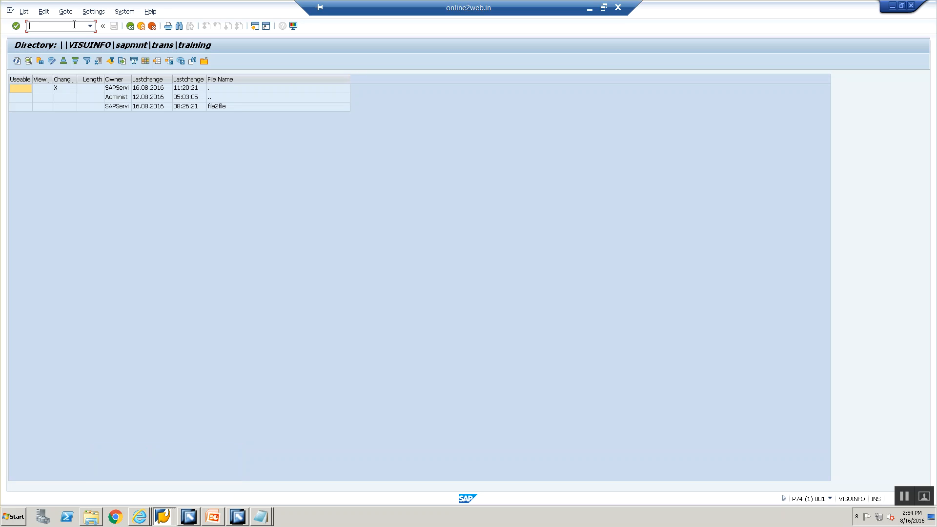
{"action": "type", "text": "/nsxmb_moni"}
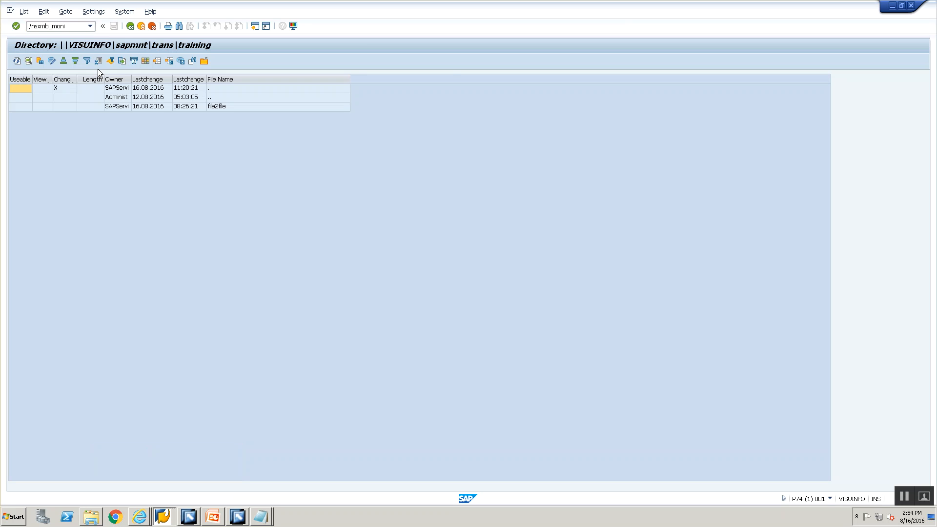
{"action": "key", "text": "Return"}
{"action": "left_click", "coordinate": [84, 97]}
{"action": "double_click", "coordinate": [83, 97]}
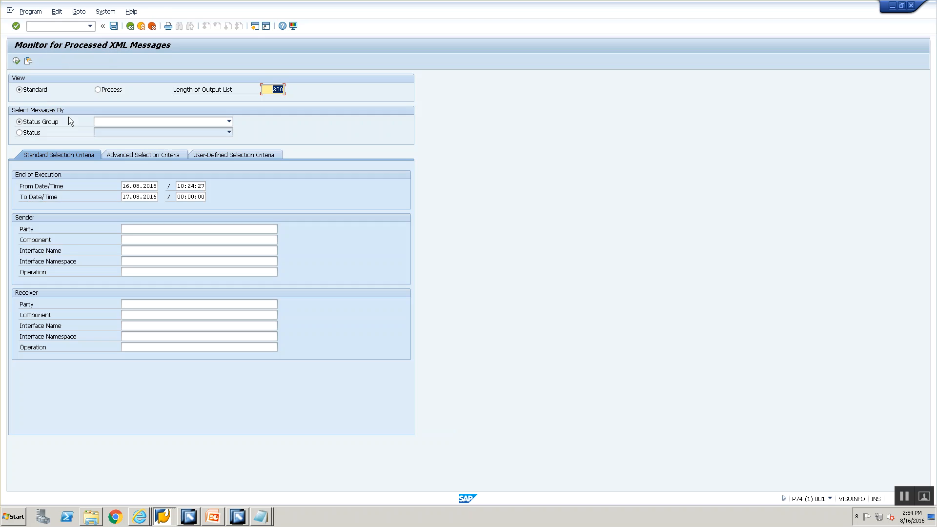
{"action": "left_click", "coordinate": [16, 60]}
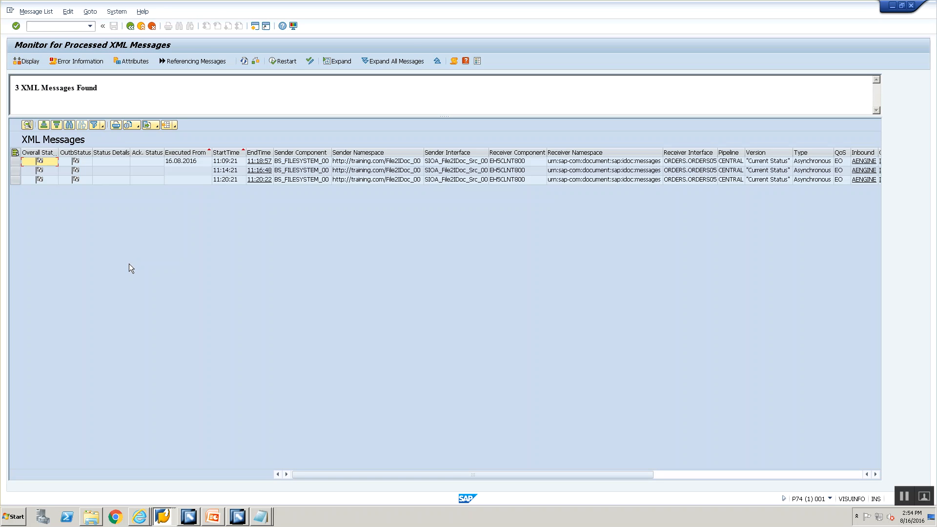
- Track the newest message's outbound IDoc through to its display in the receiver system, and go back to the XML message list
{"action": "left_click", "coordinate": [15, 179]}
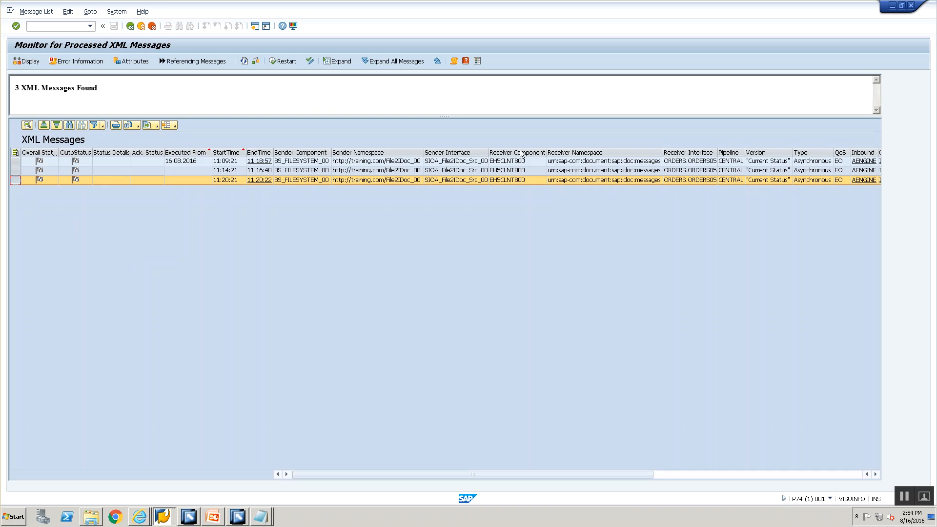
{"action": "left_click", "coordinate": [673, 477]}
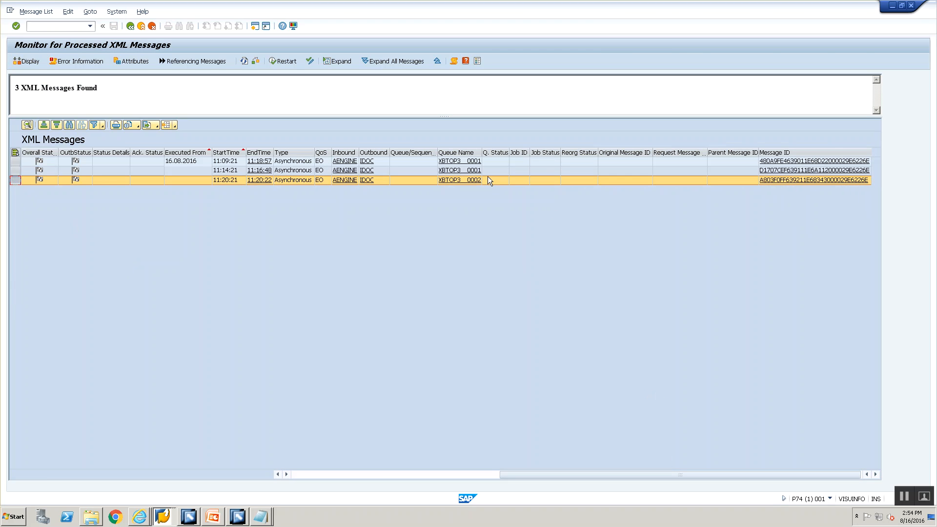
{"action": "left_click", "coordinate": [361, 180]}
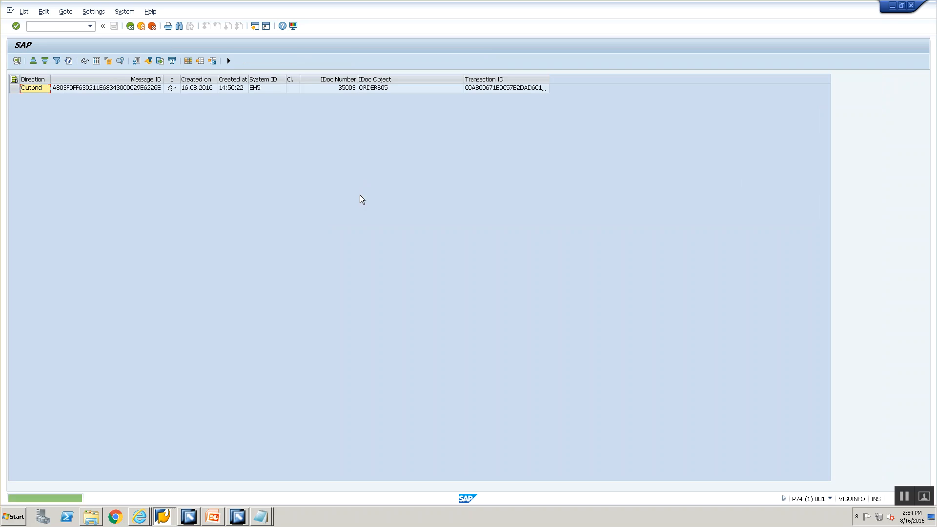
{"action": "left_click", "coordinate": [229, 60]}
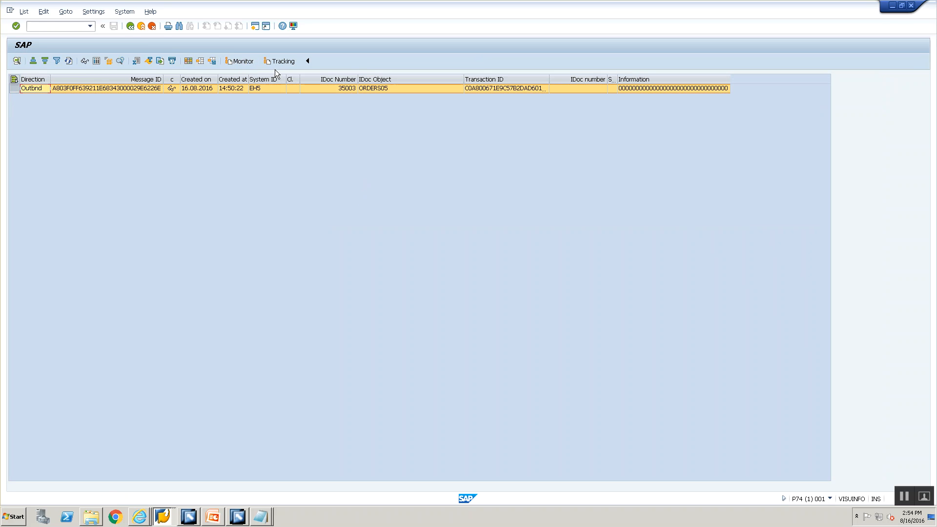
{"action": "left_click", "coordinate": [270, 66]}
{"action": "left_click", "coordinate": [227, 62]}
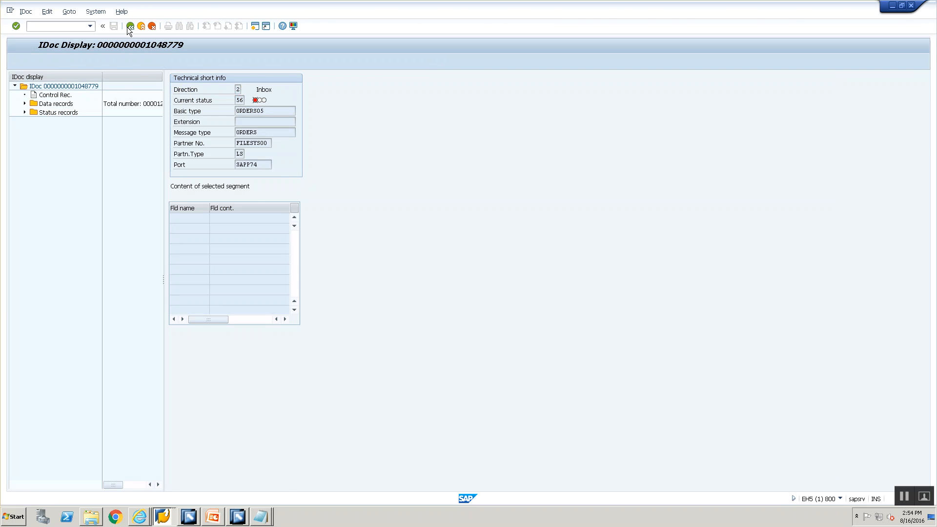
{"action": "left_click", "coordinate": [128, 27]}
{"action": "left_click", "coordinate": [128, 27]}
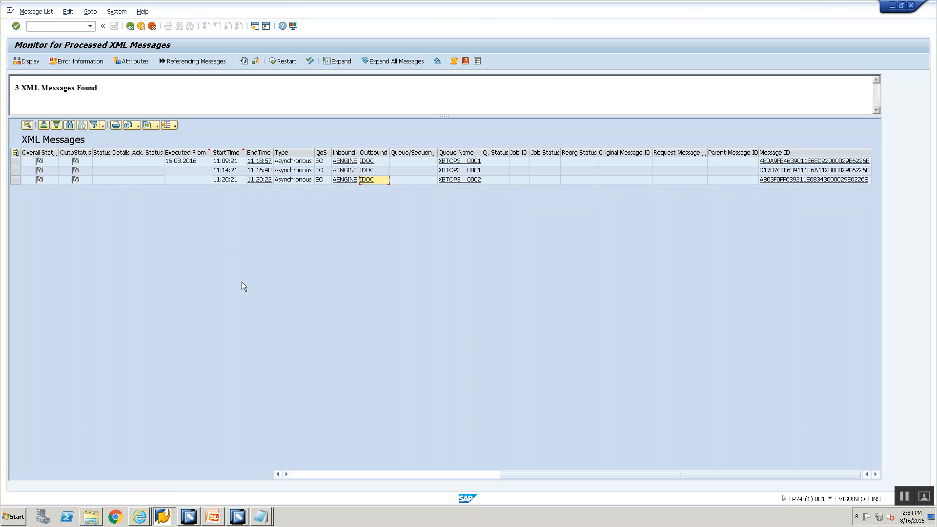